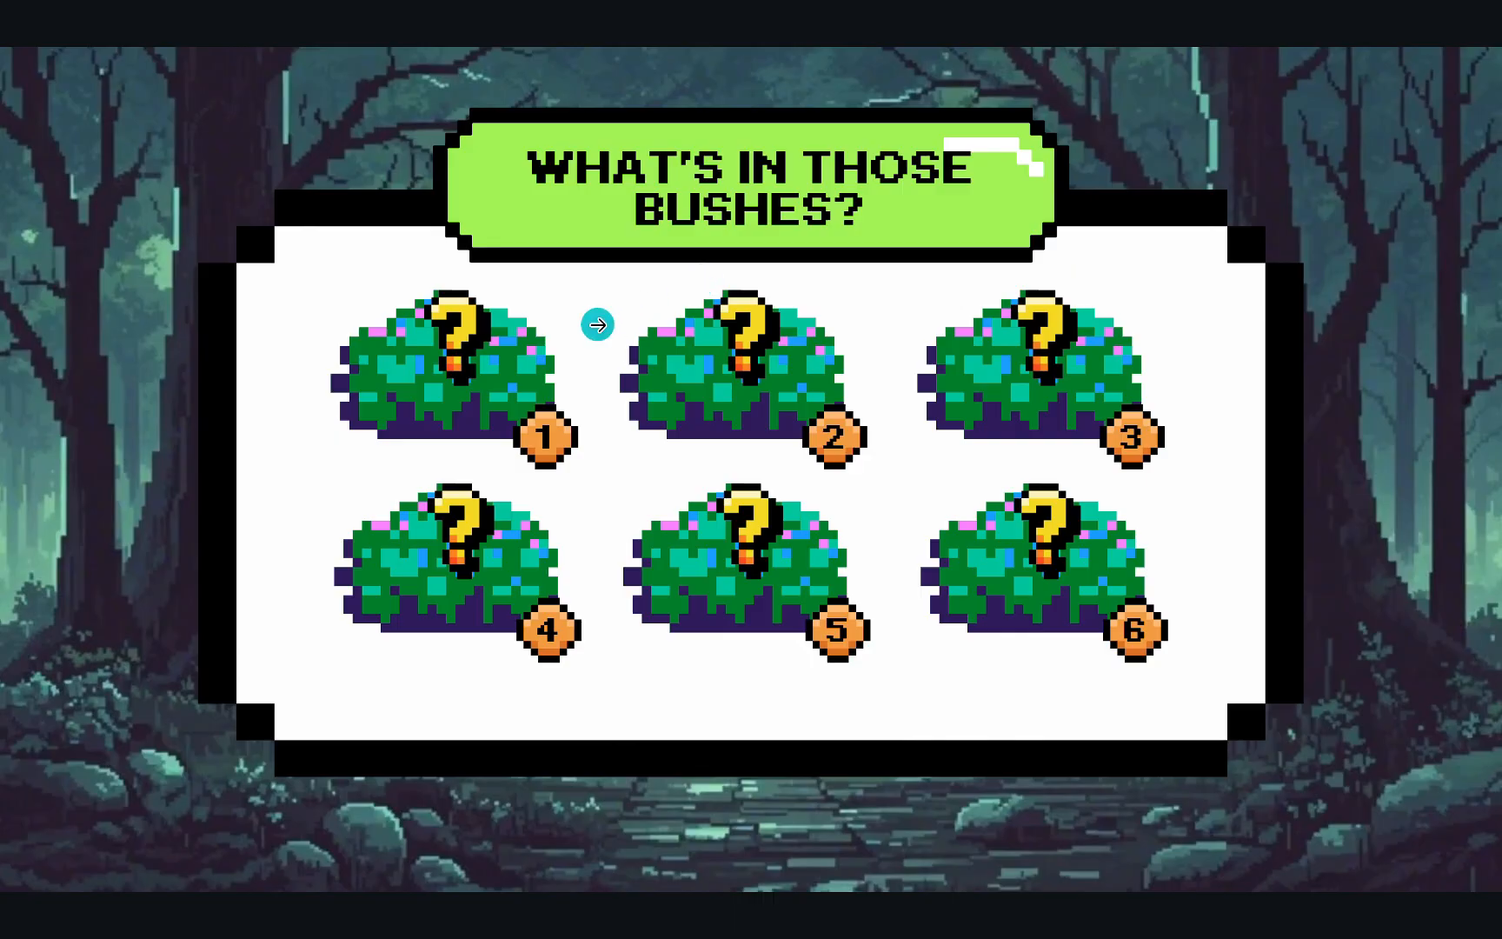
Play the first bush's question in presentation view, answer sunlight, and return to the bush menu
left_click(511, 382)
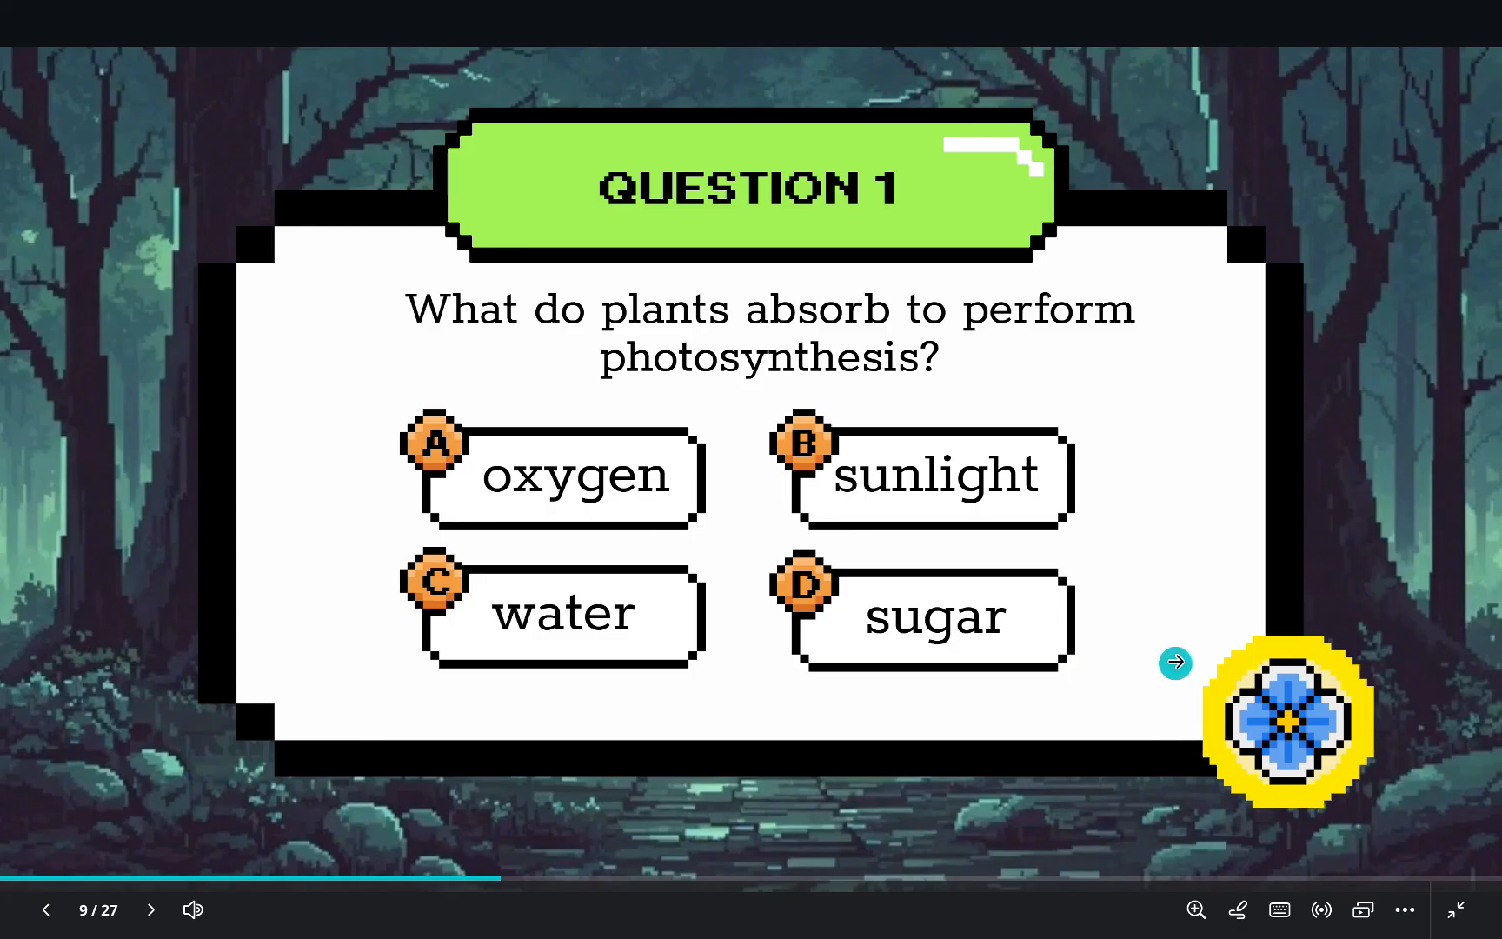
left_click(1056, 507)
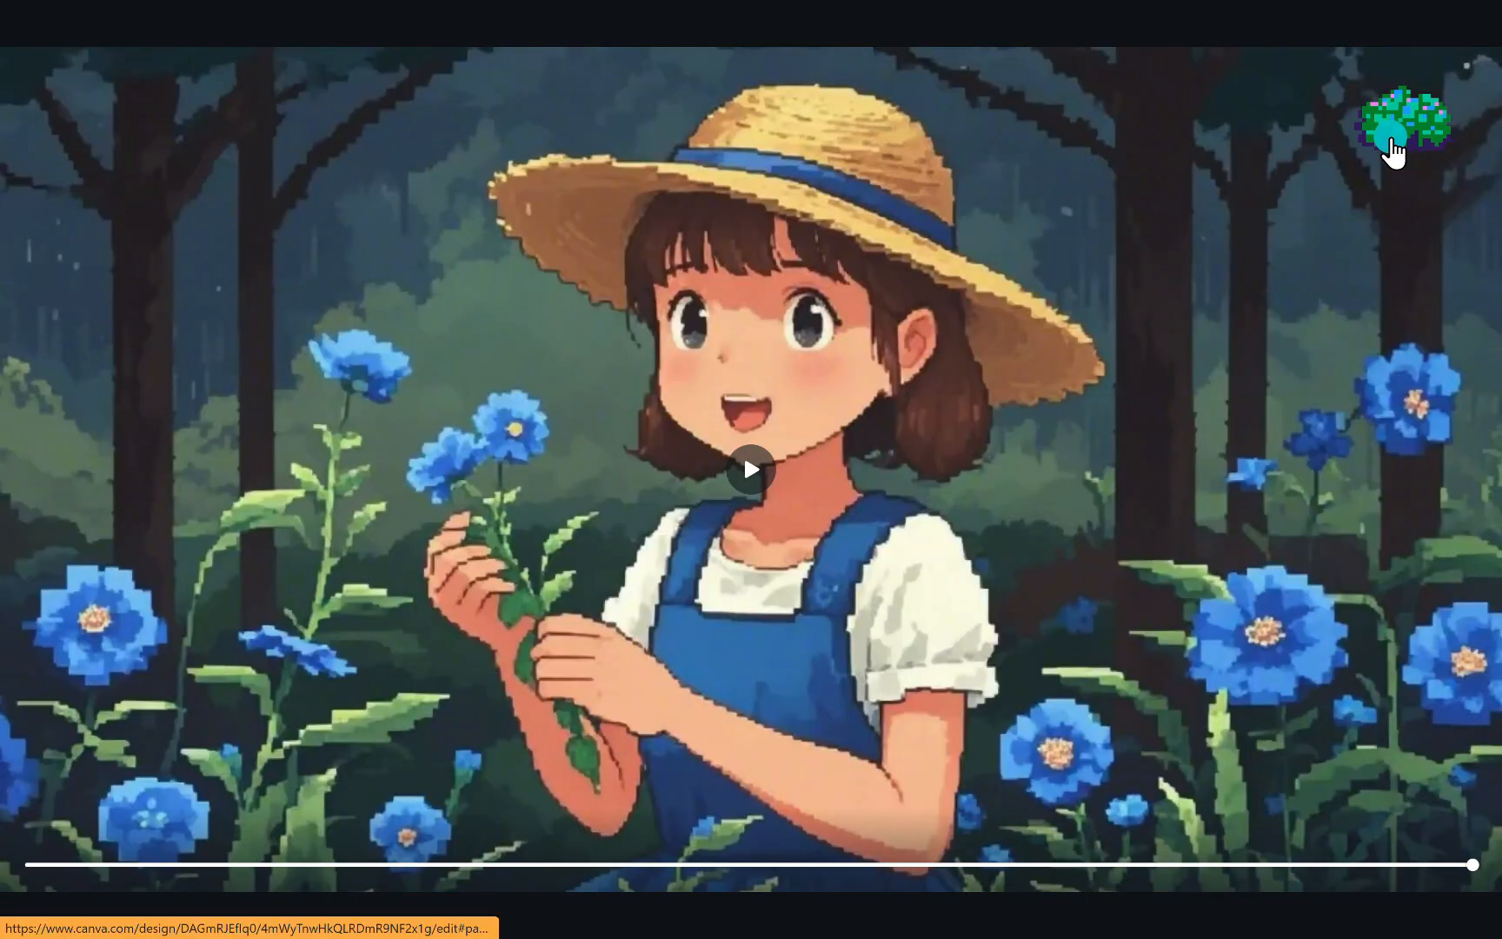
left_click(1391, 139)
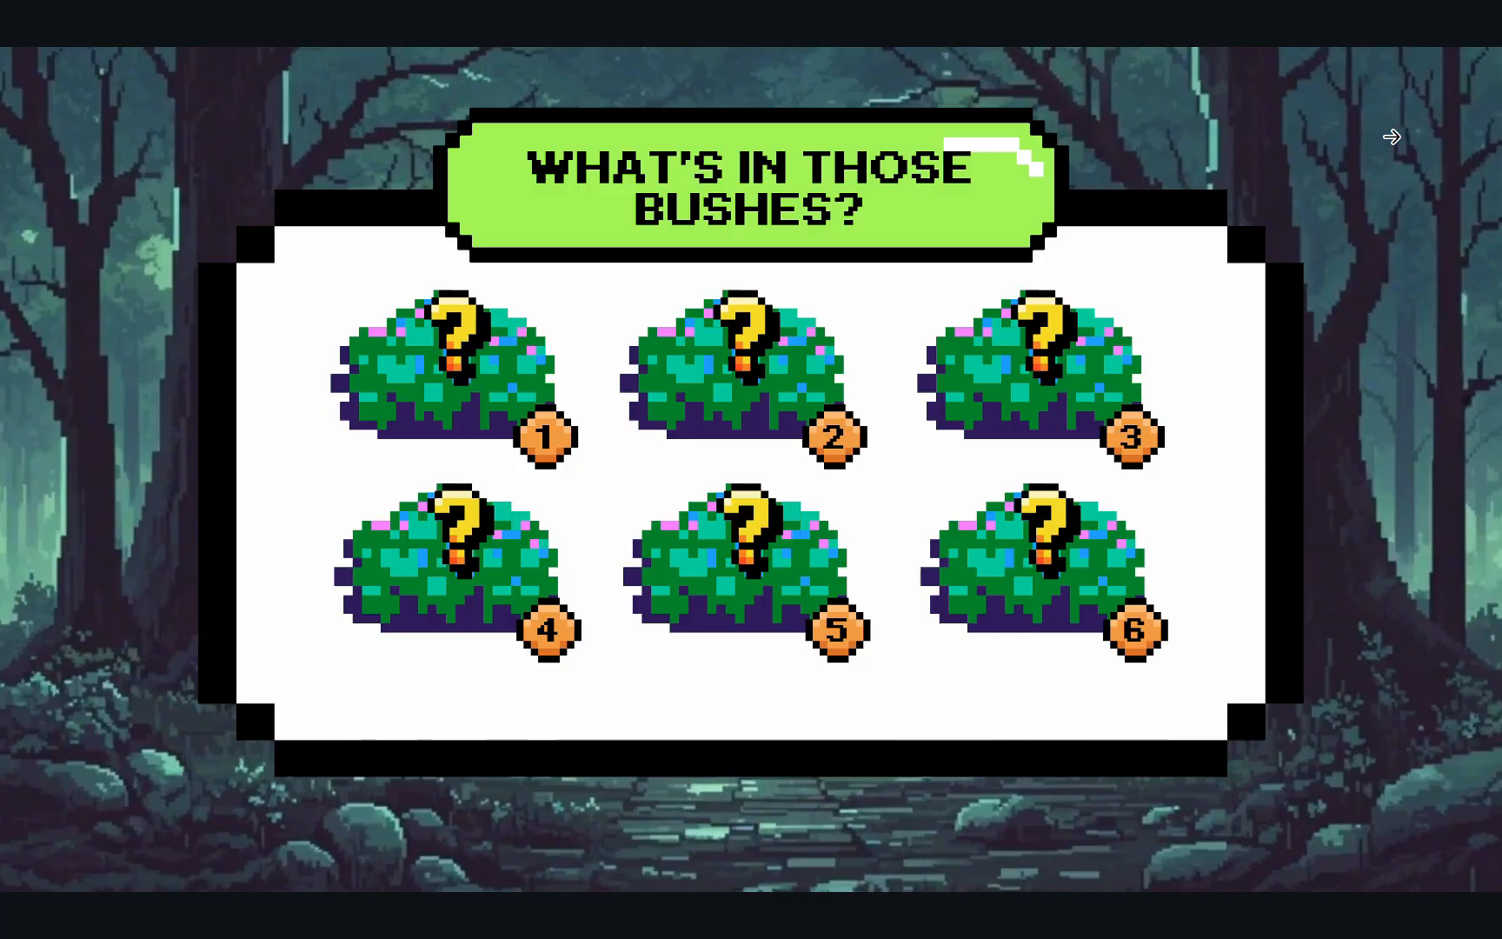
Play the second bush's question, try flower, go back, answer root, and return to the bush menu
left_click(792, 393)
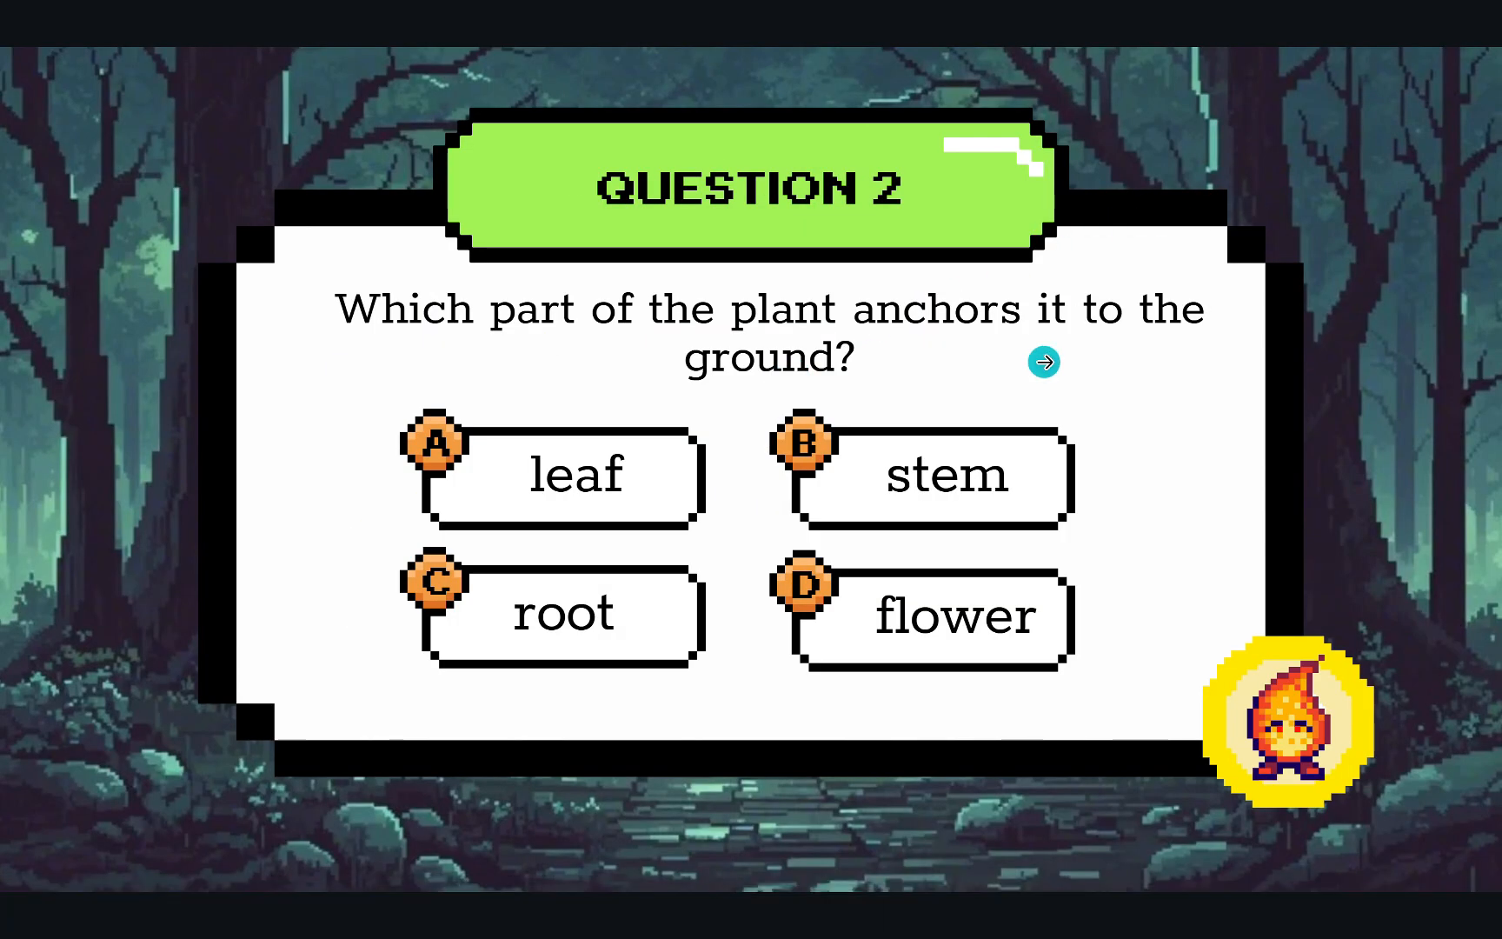
left_click(1055, 627)
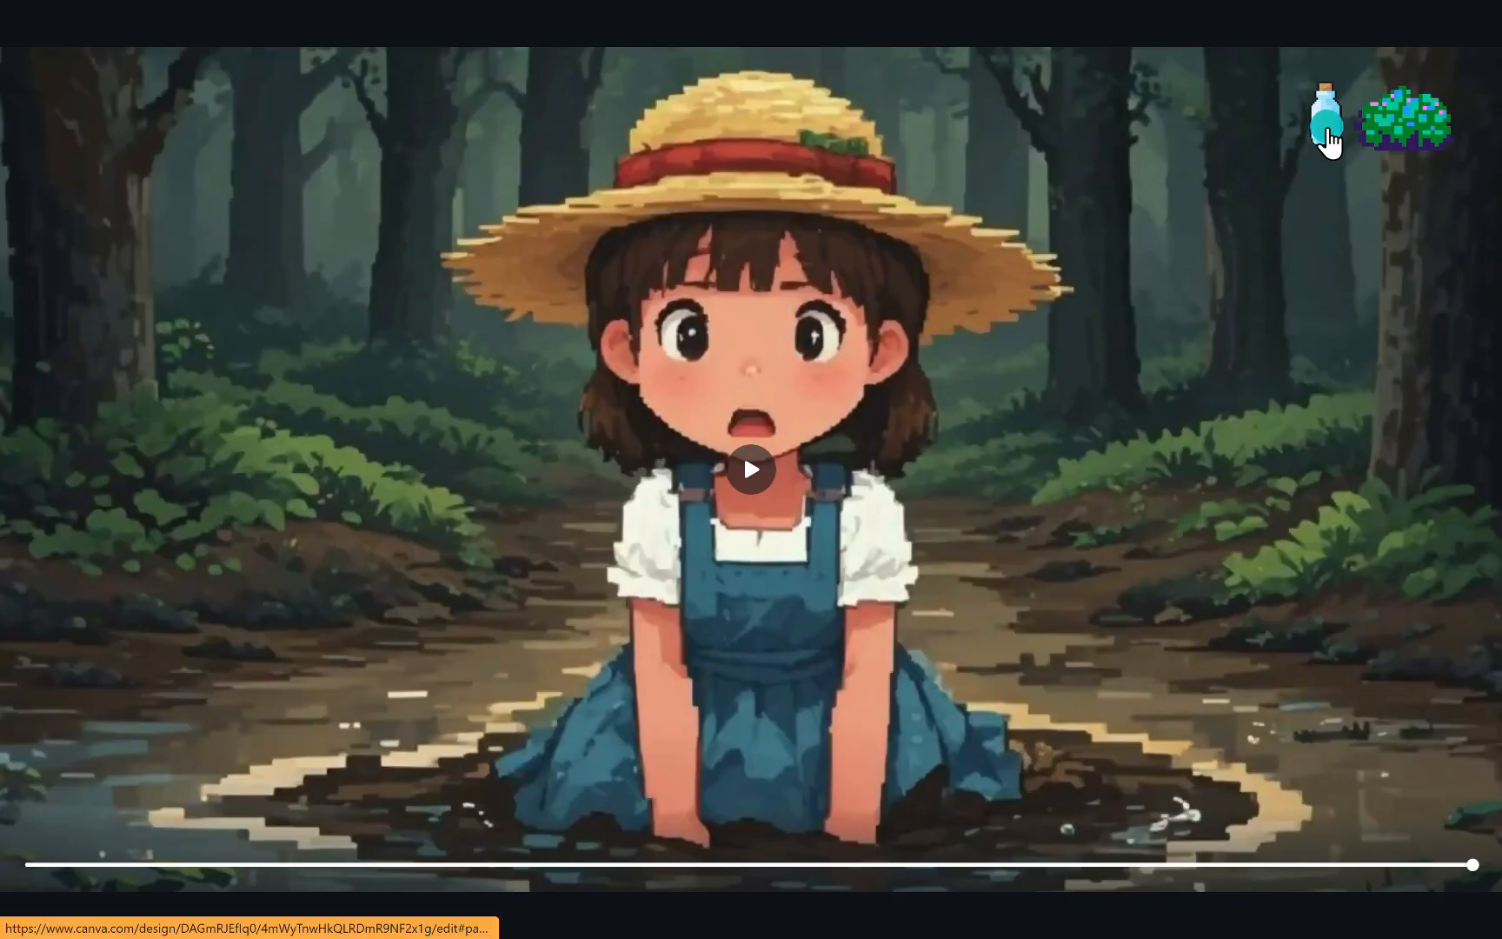
left_click(1327, 129)
left_click(1329, 135)
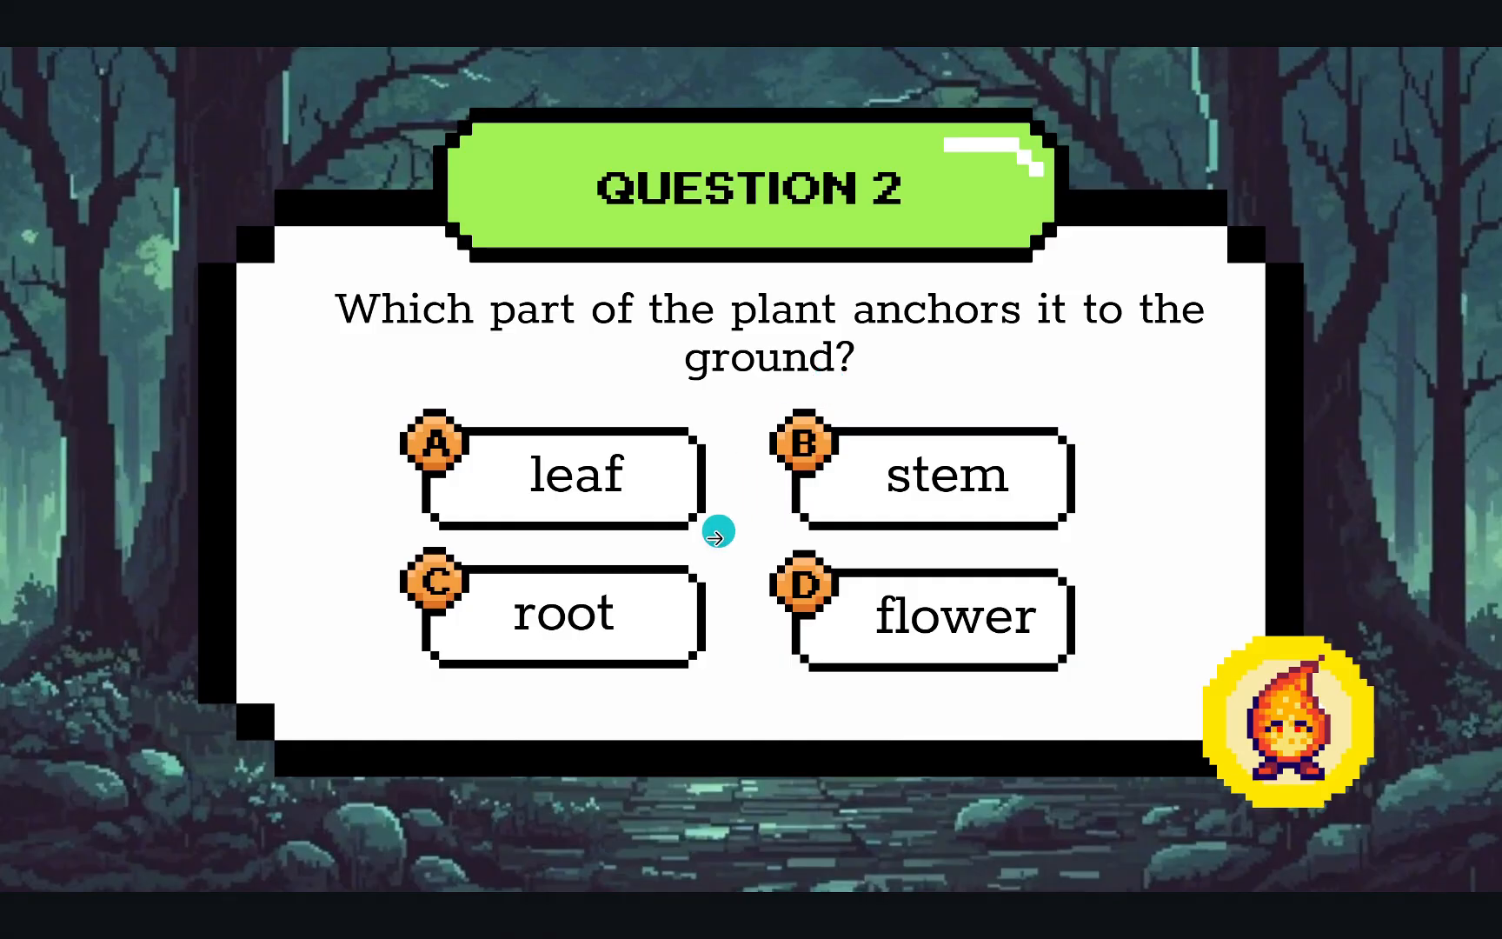
left_click(684, 615)
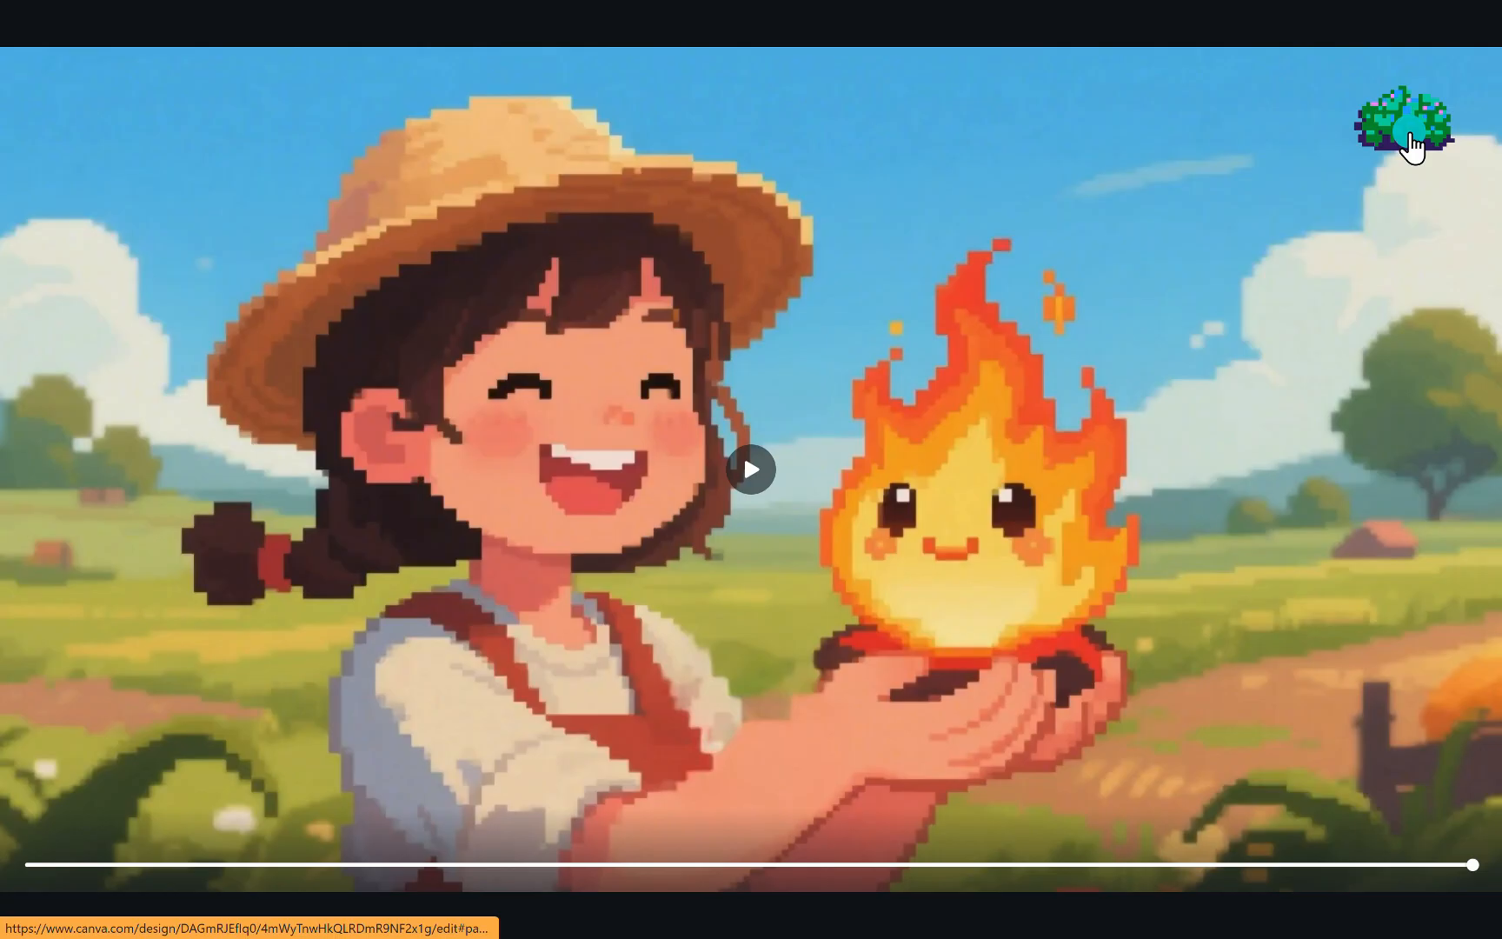
left_click(1406, 130)
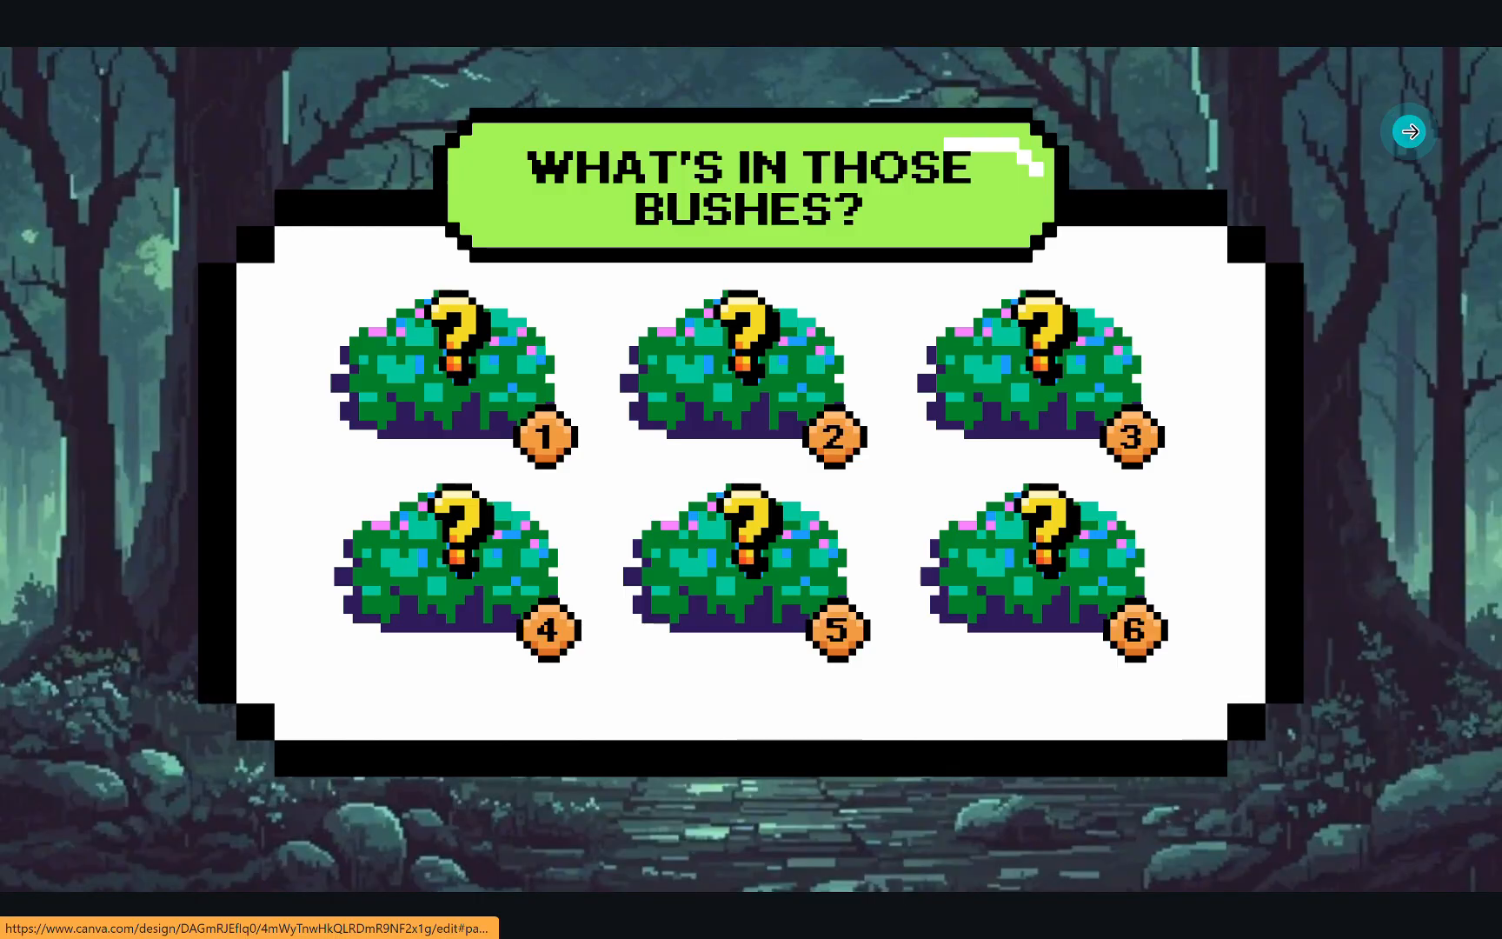
Open the sixth bush and advance through its story scenes
left_click(1105, 591)
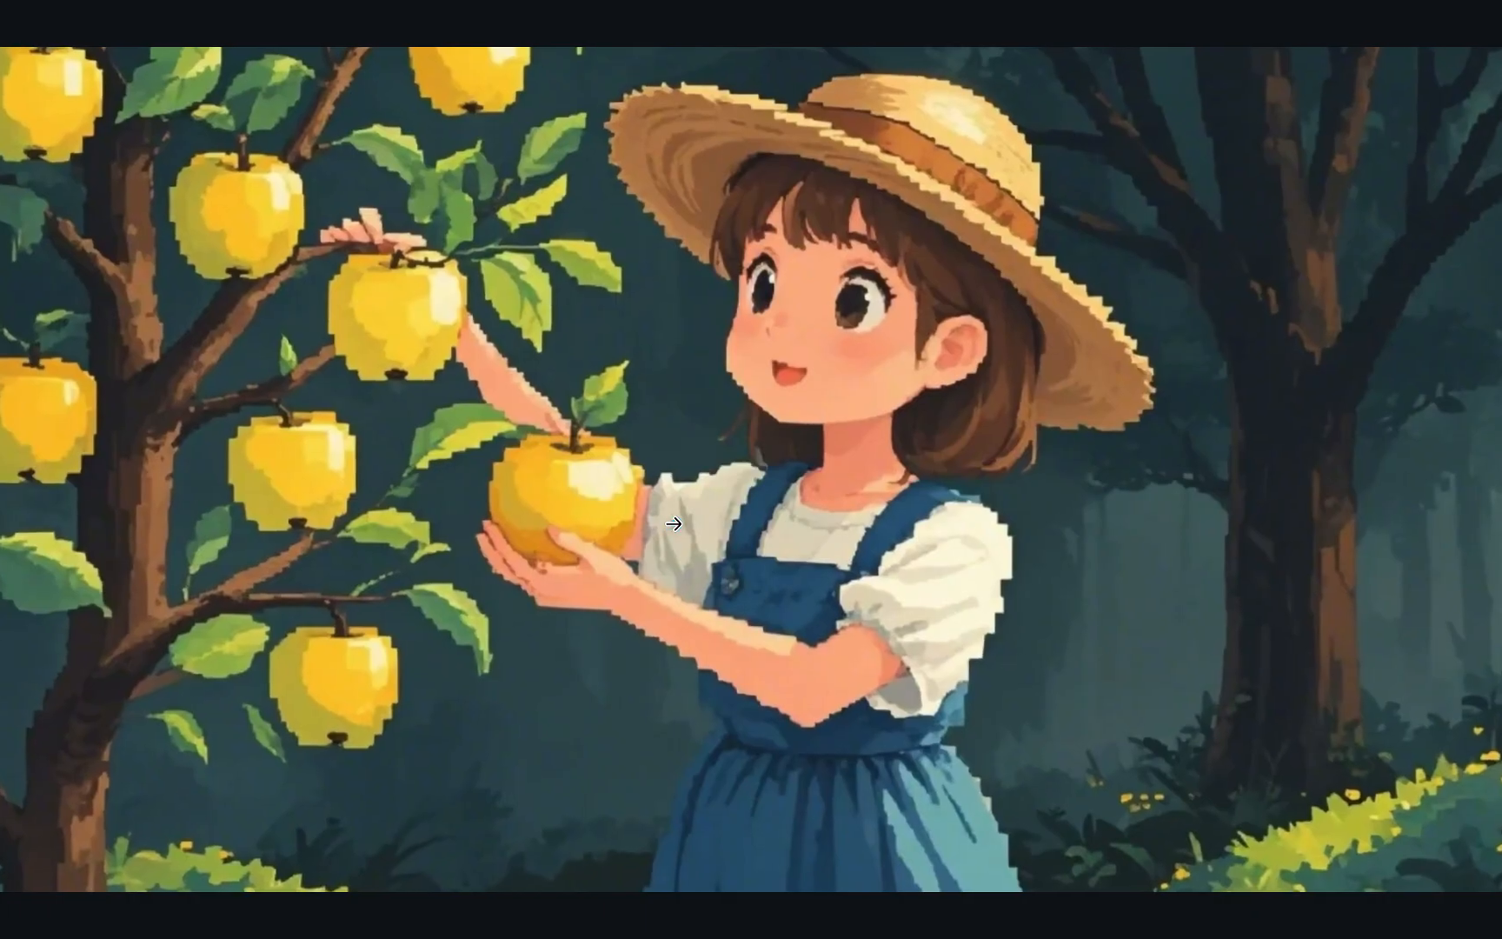
left_click(676, 514)
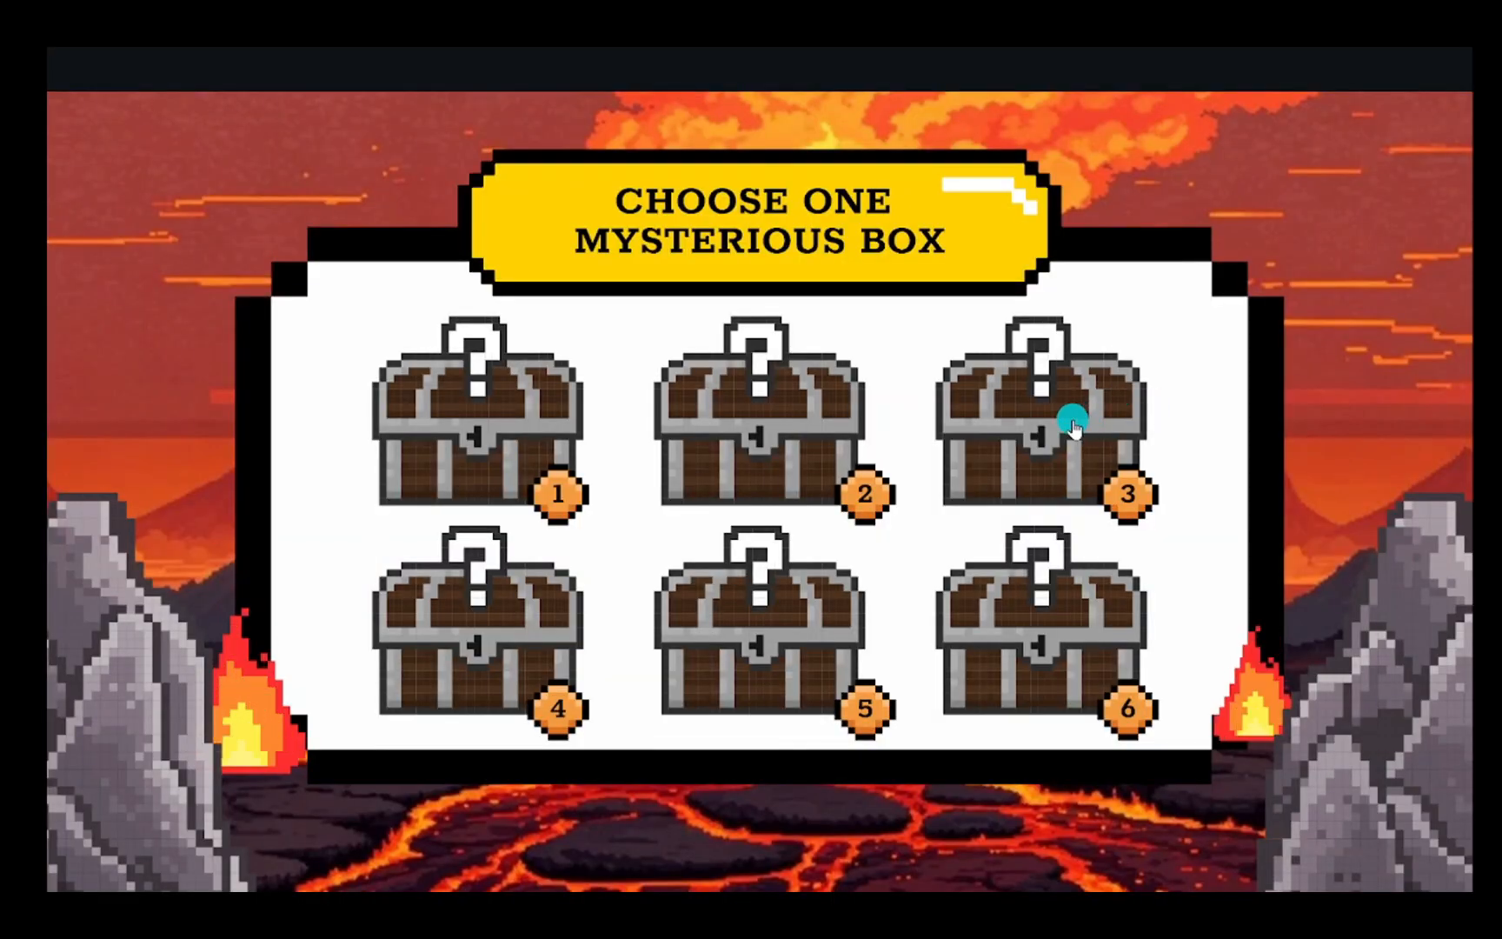
left_click(1066, 416)
left_click(1148, 544)
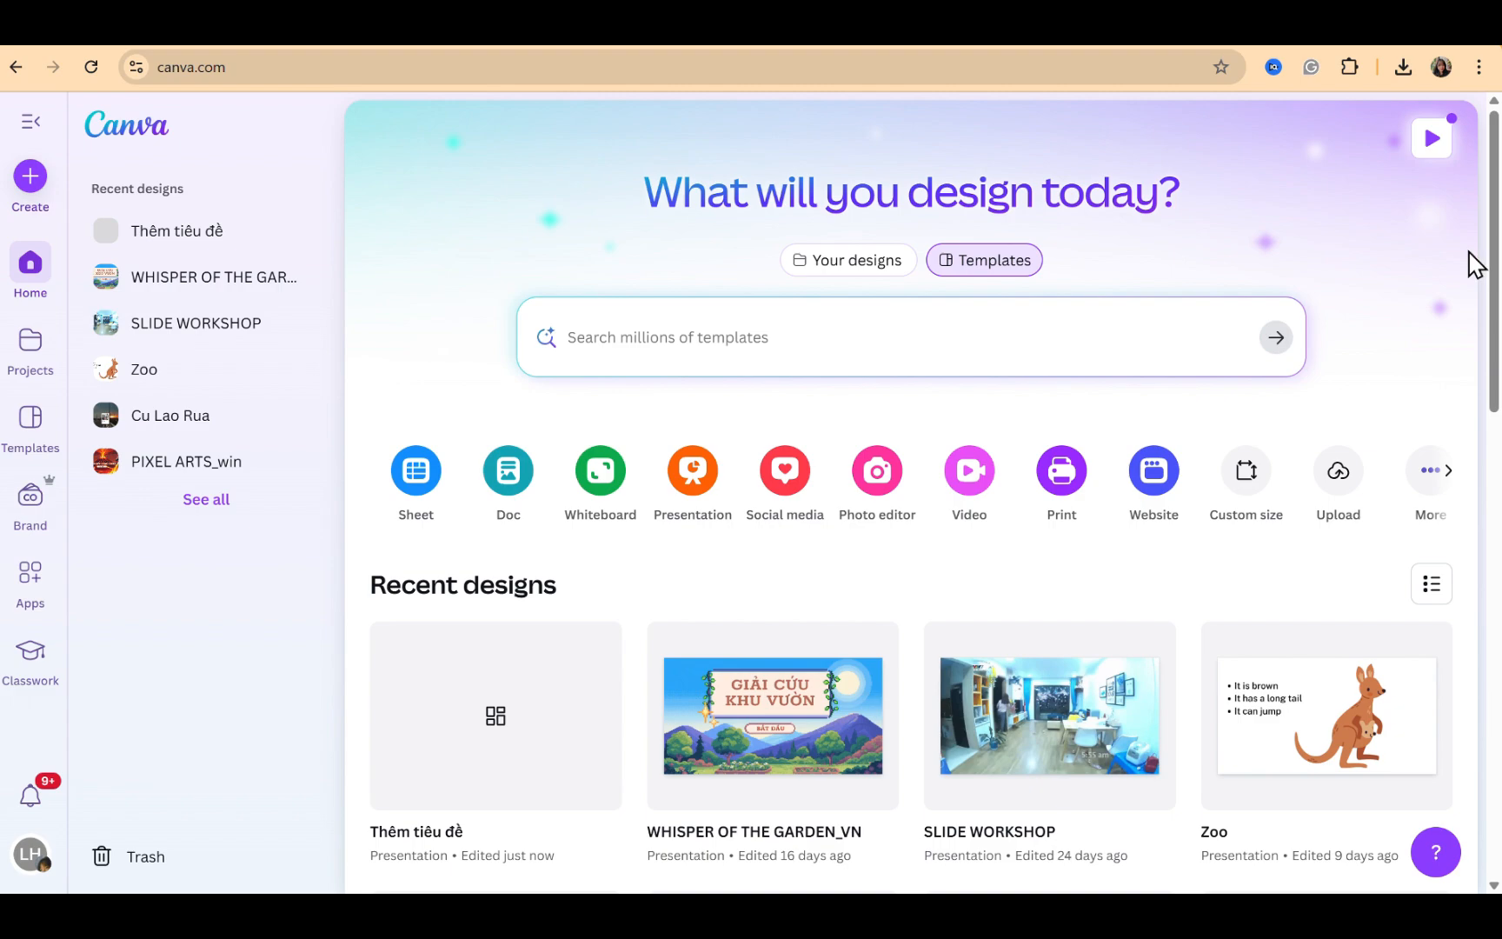
Create a new blank presentation and name it Game
left_click(690, 539)
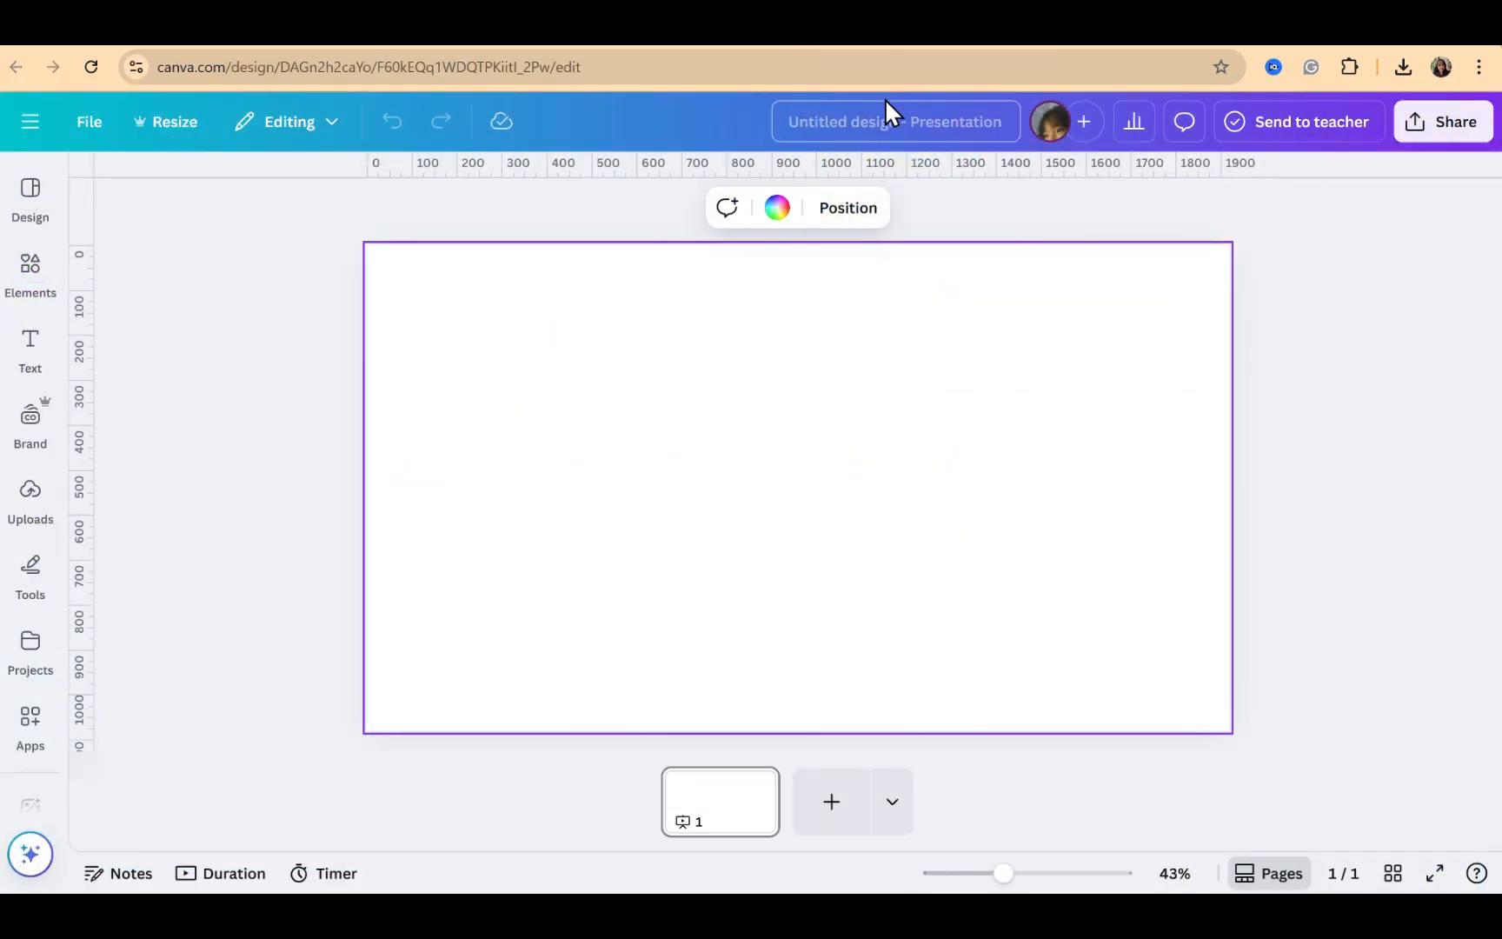
left_click(908, 121)
type("Game")
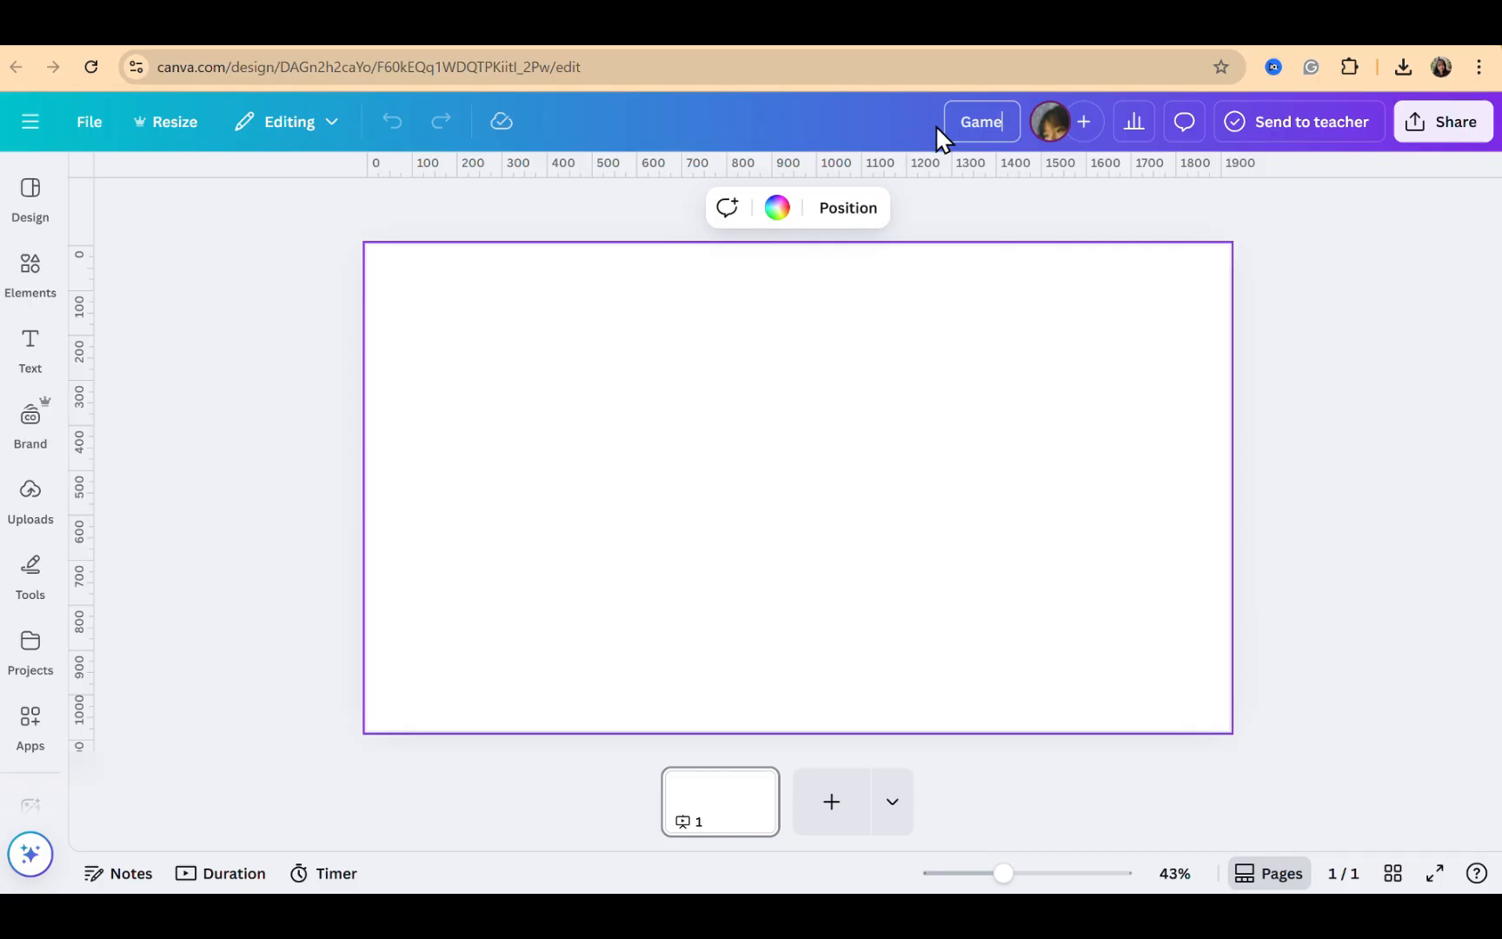
In Dreamina, generate 16:9 images from the prompt 'a garden with sun, trees and flowers in 8-bit pixels style'
left_click(1095, 325)
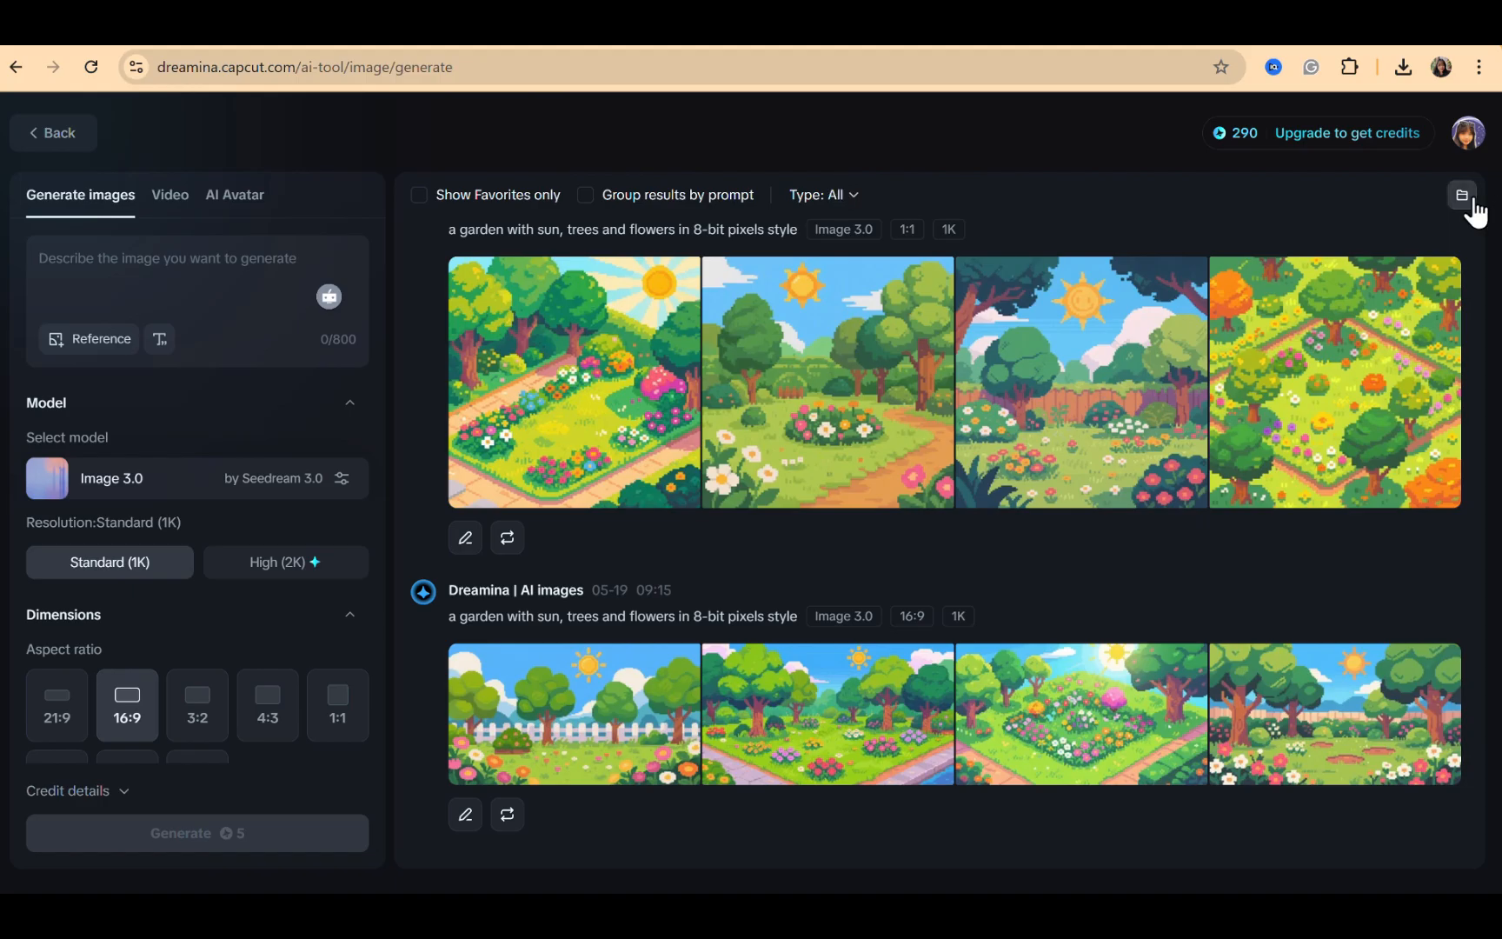
left_click(134, 270)
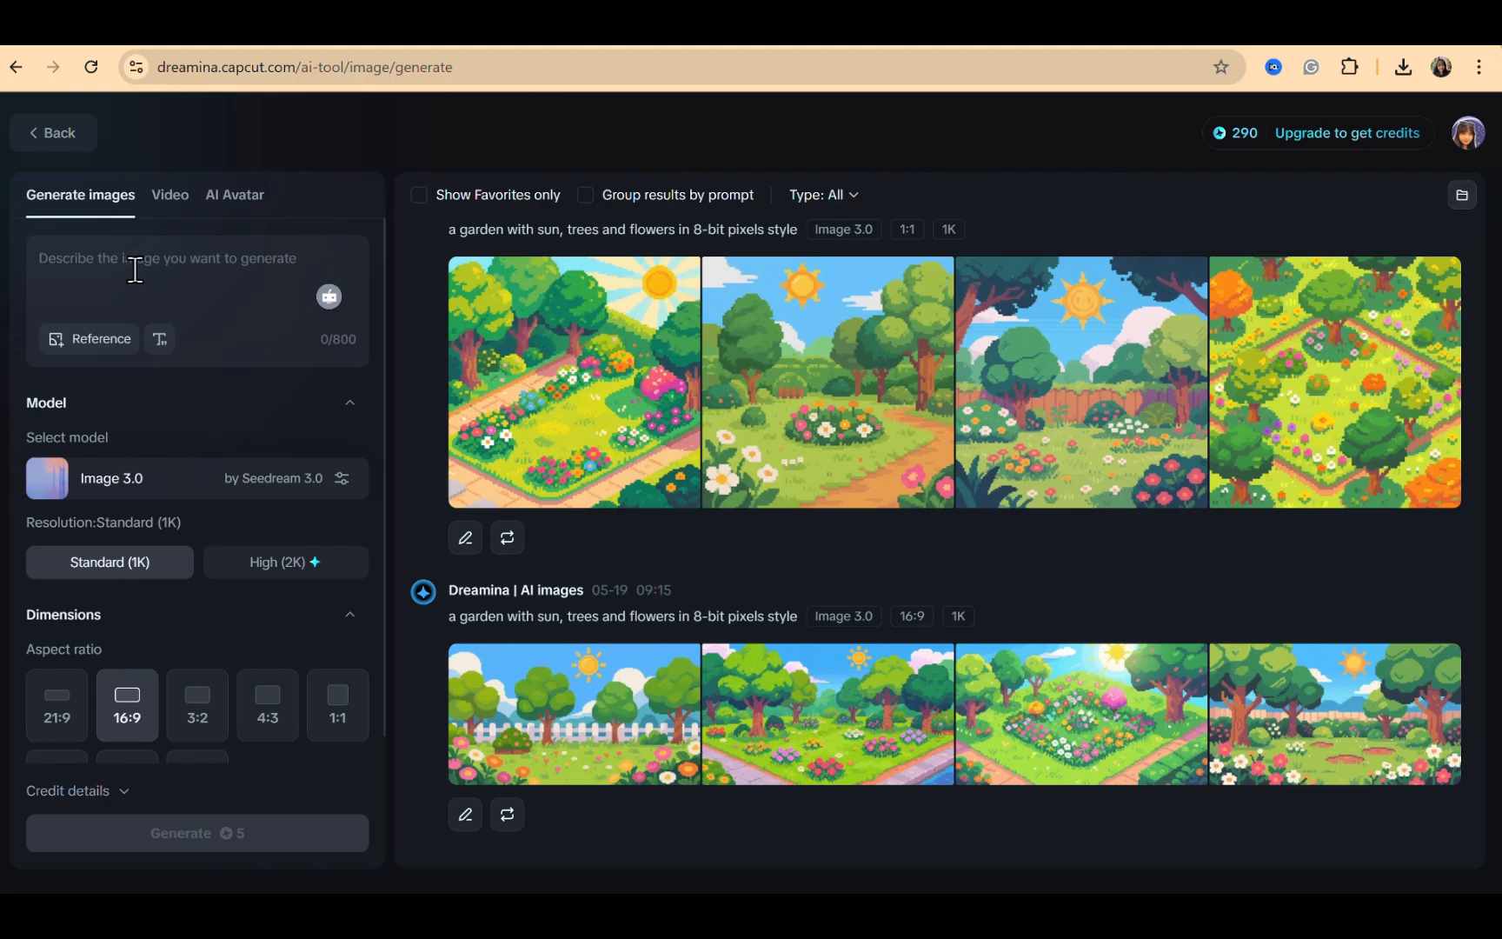
type("a garden with sun, trees and flowers in 8-bit pixels style")
scroll(107, 723, "down", 1)
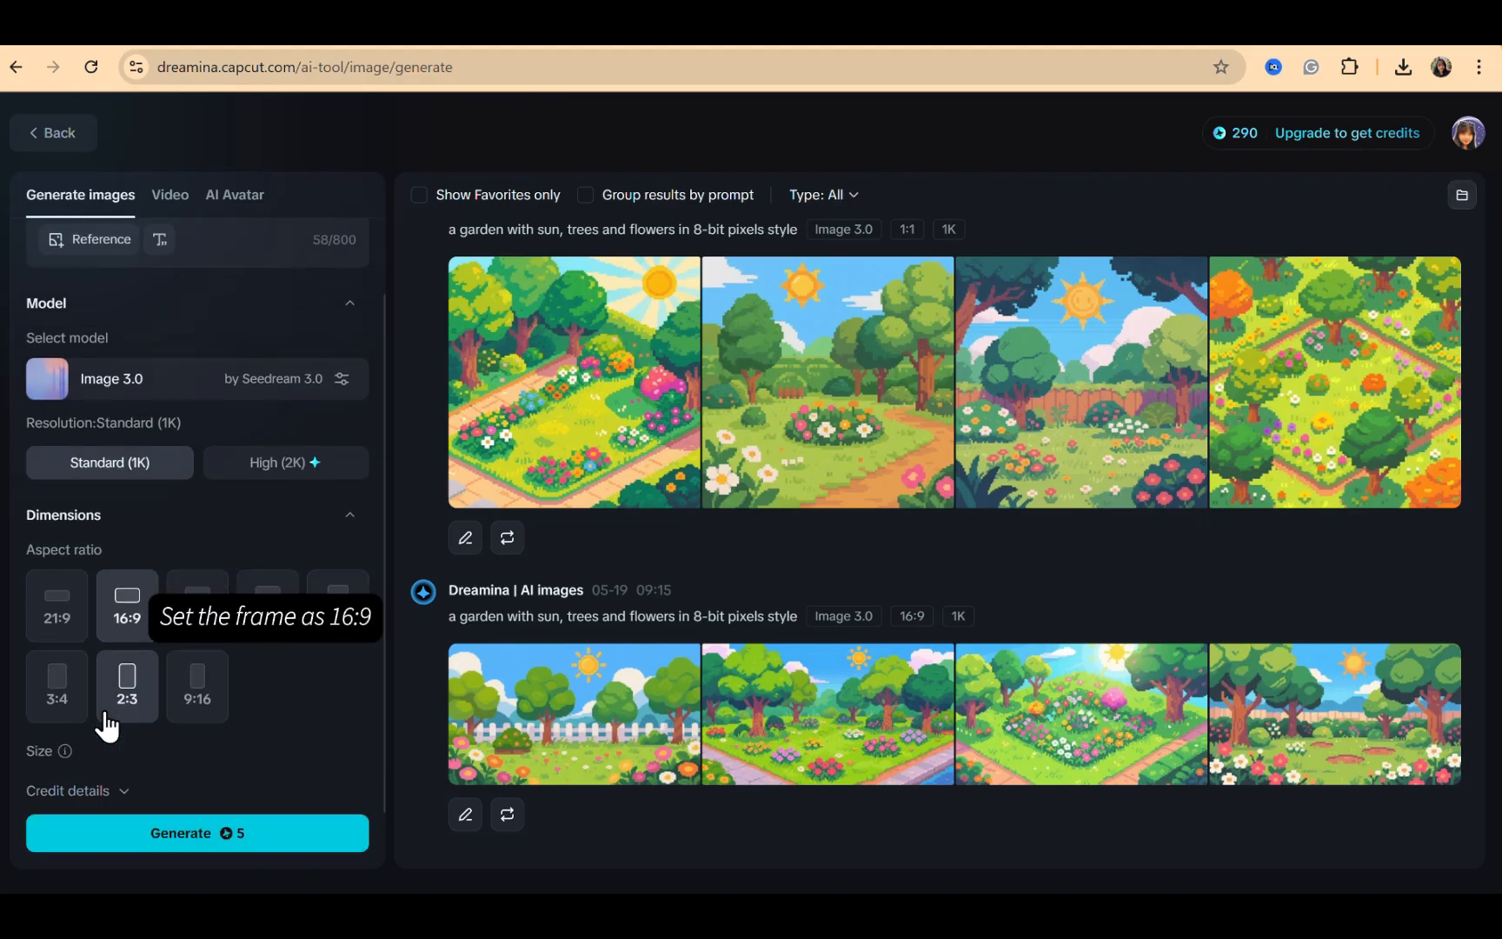
scroll(126, 632, "up", 1)
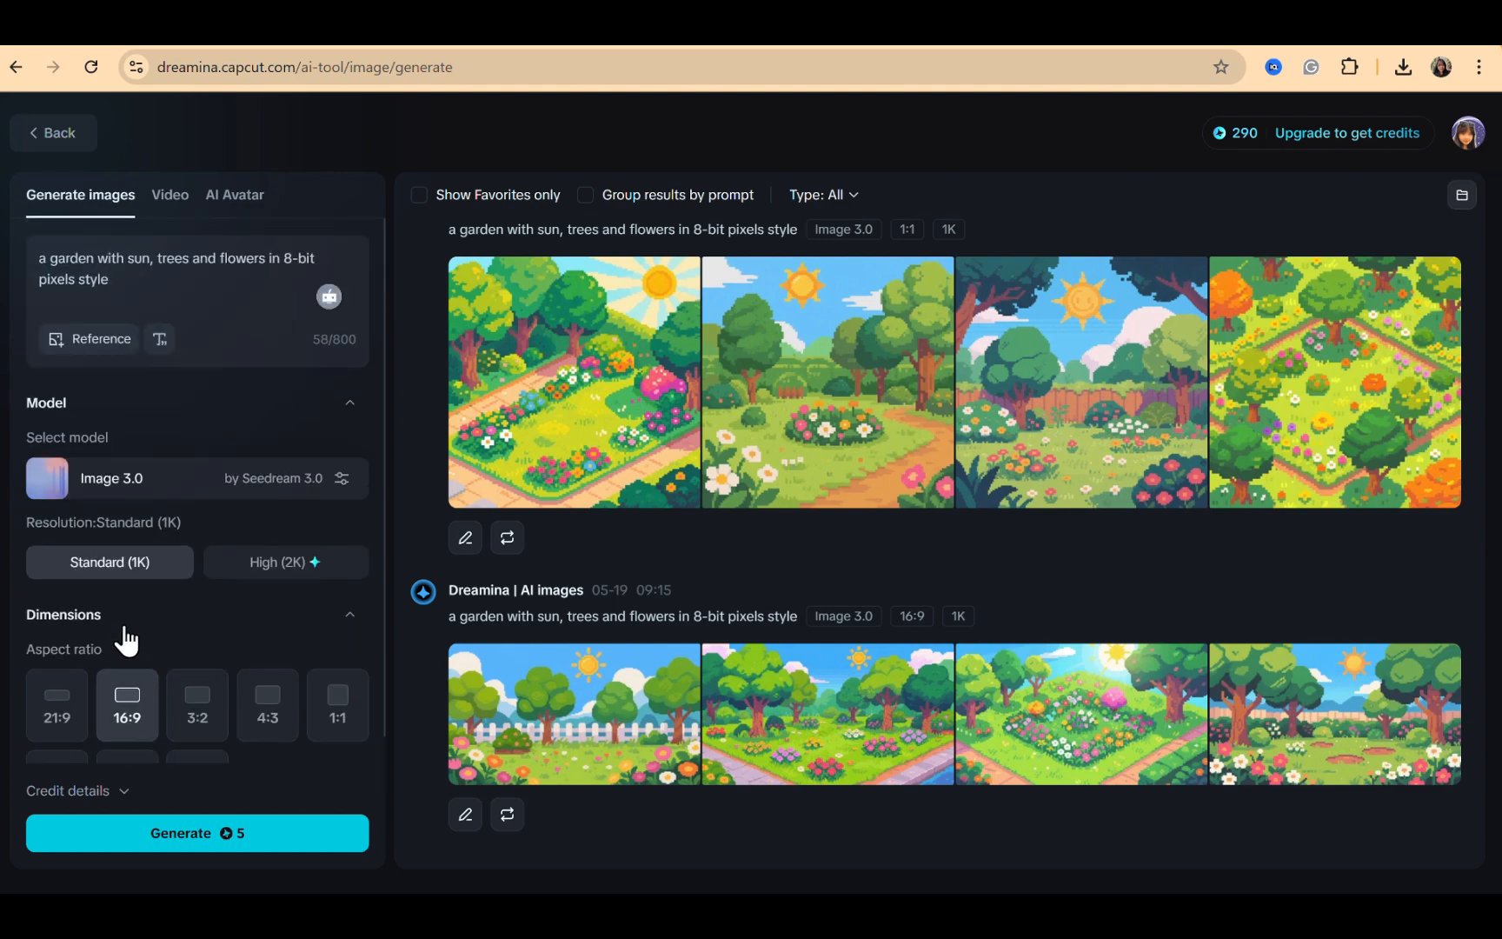
left_click(183, 840)
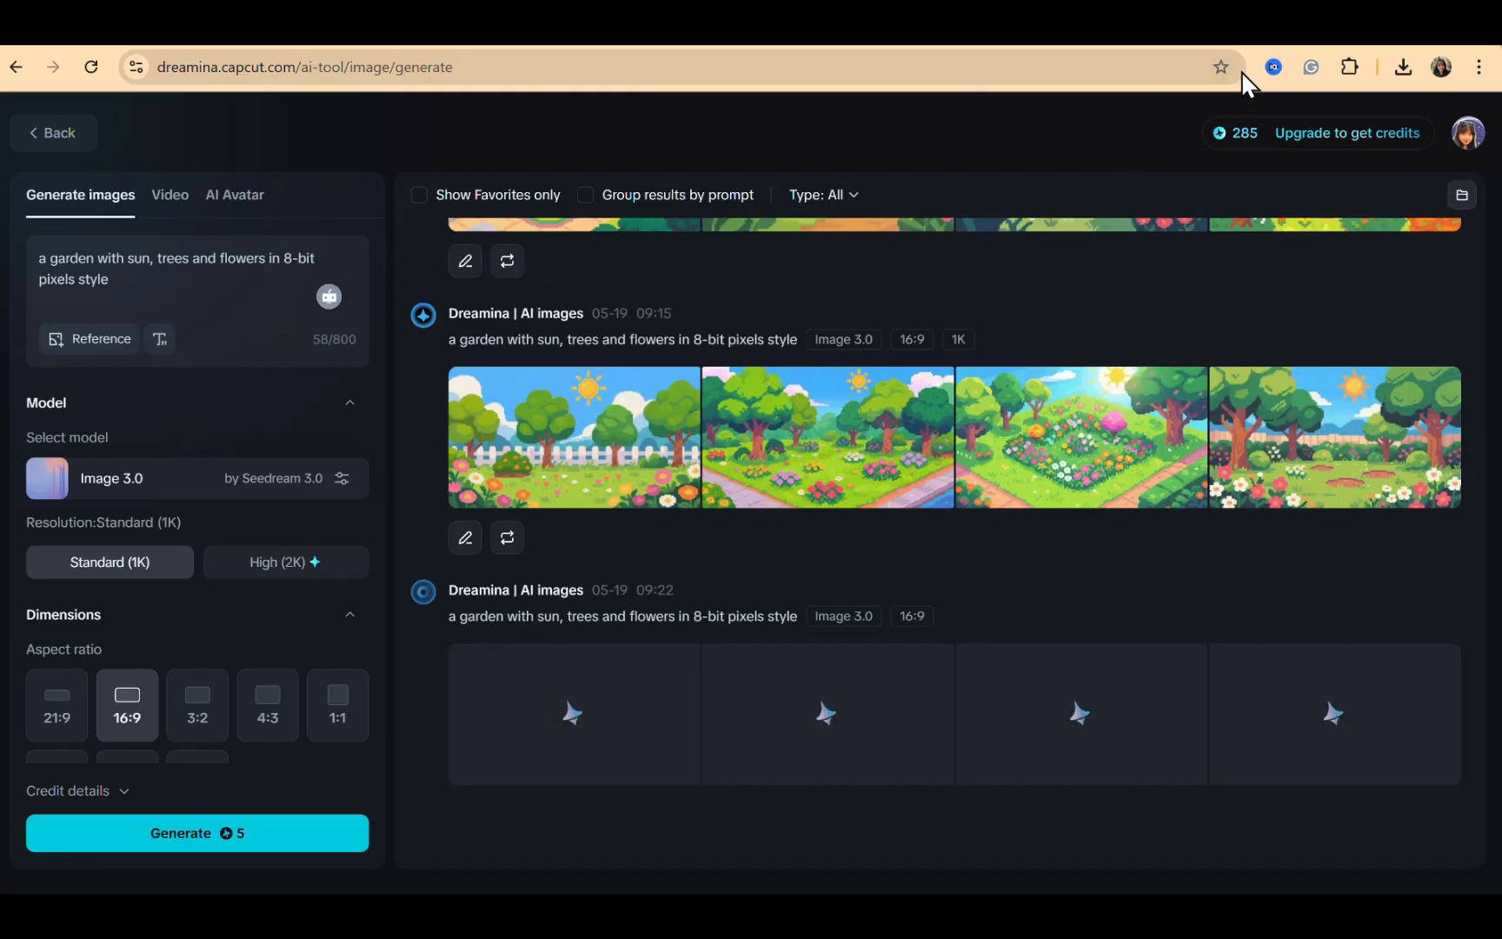
Open the fourth generated garden image and download it
left_click(1304, 707)
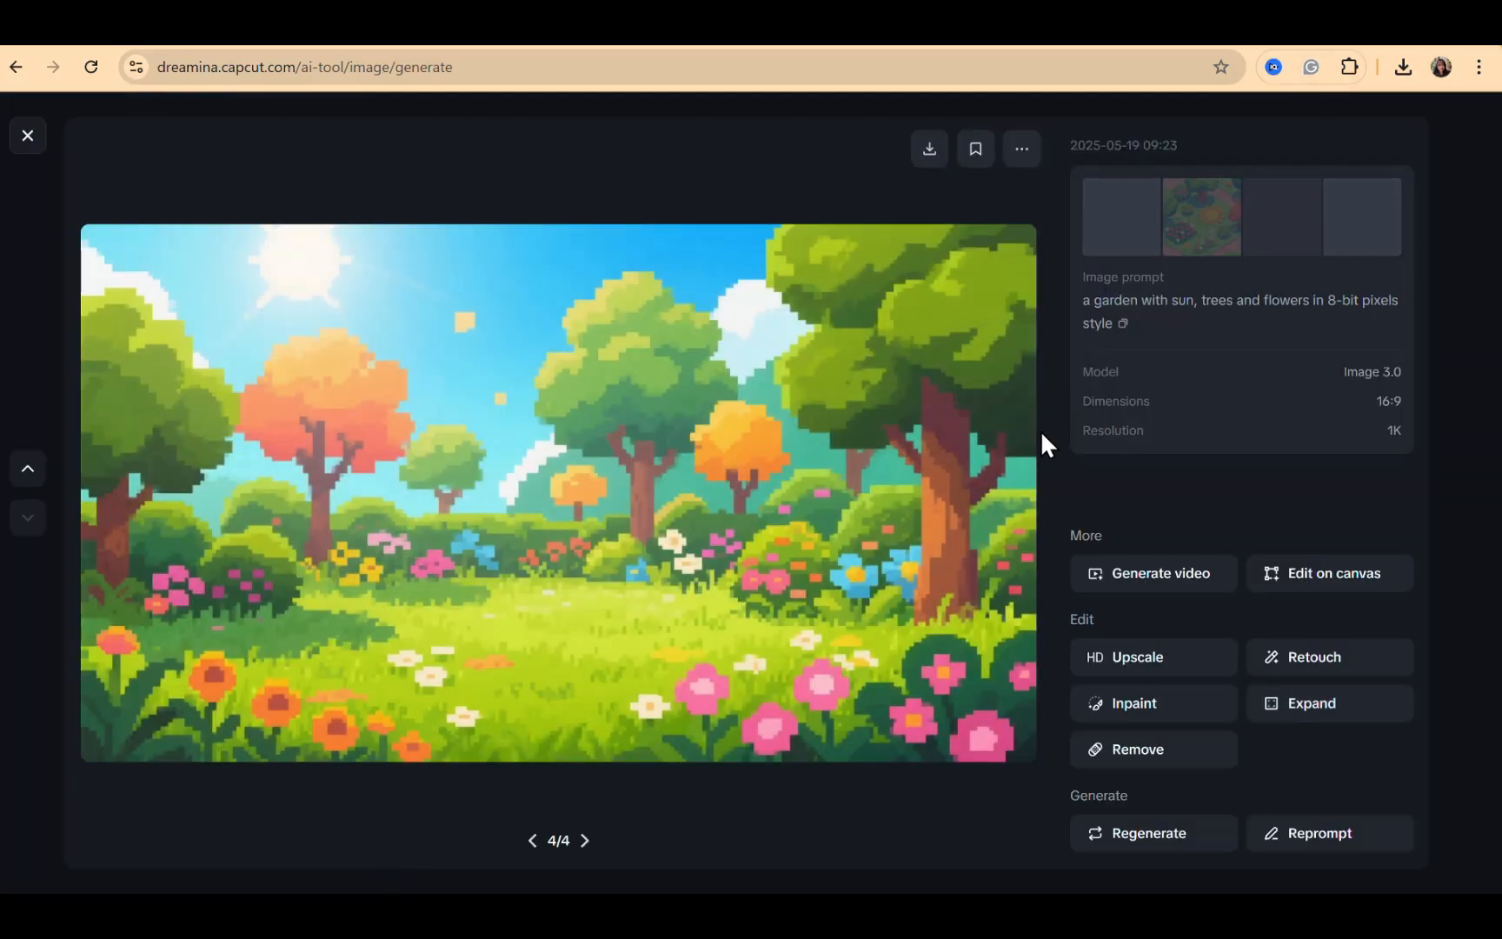
right_click(723, 361)
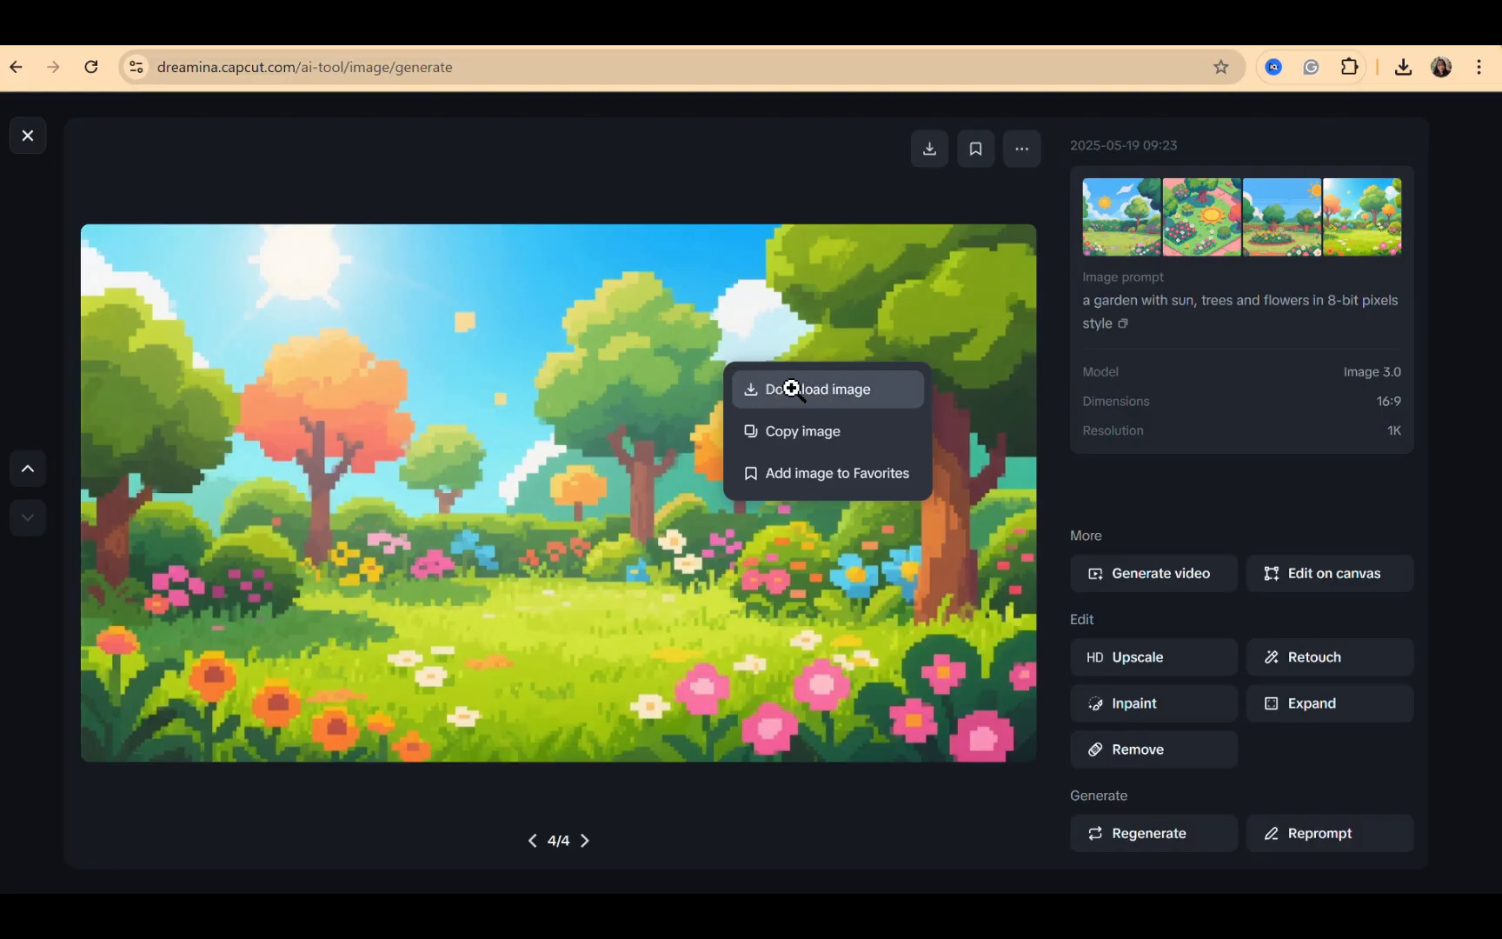
left_click(790, 388)
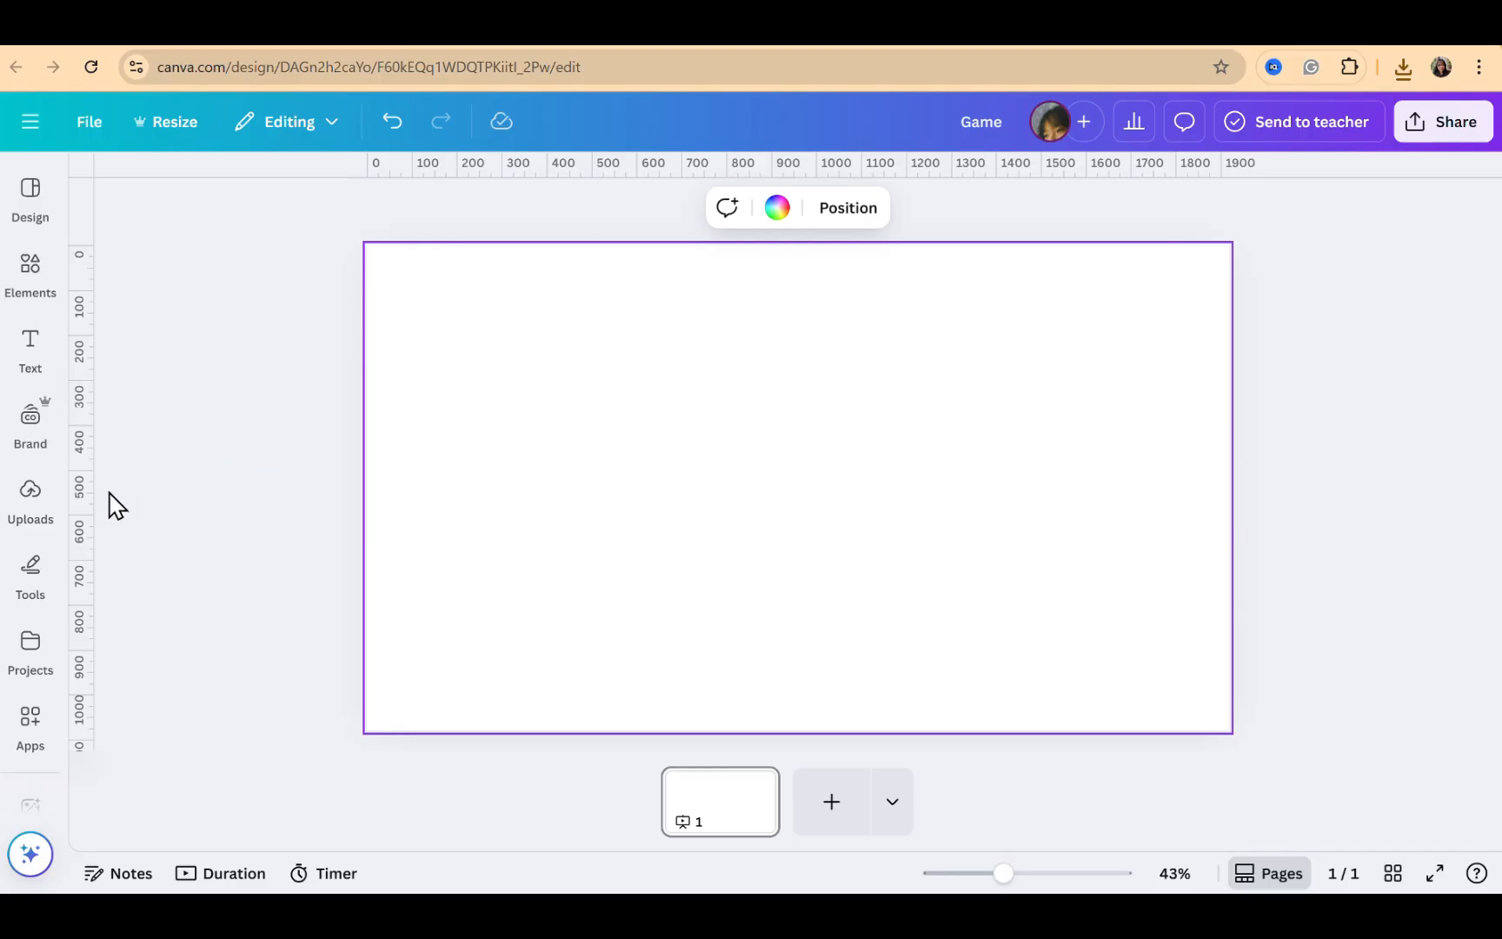
Back in Canva, upload the downloaded garden image to the uploads library
left_click(31, 503)
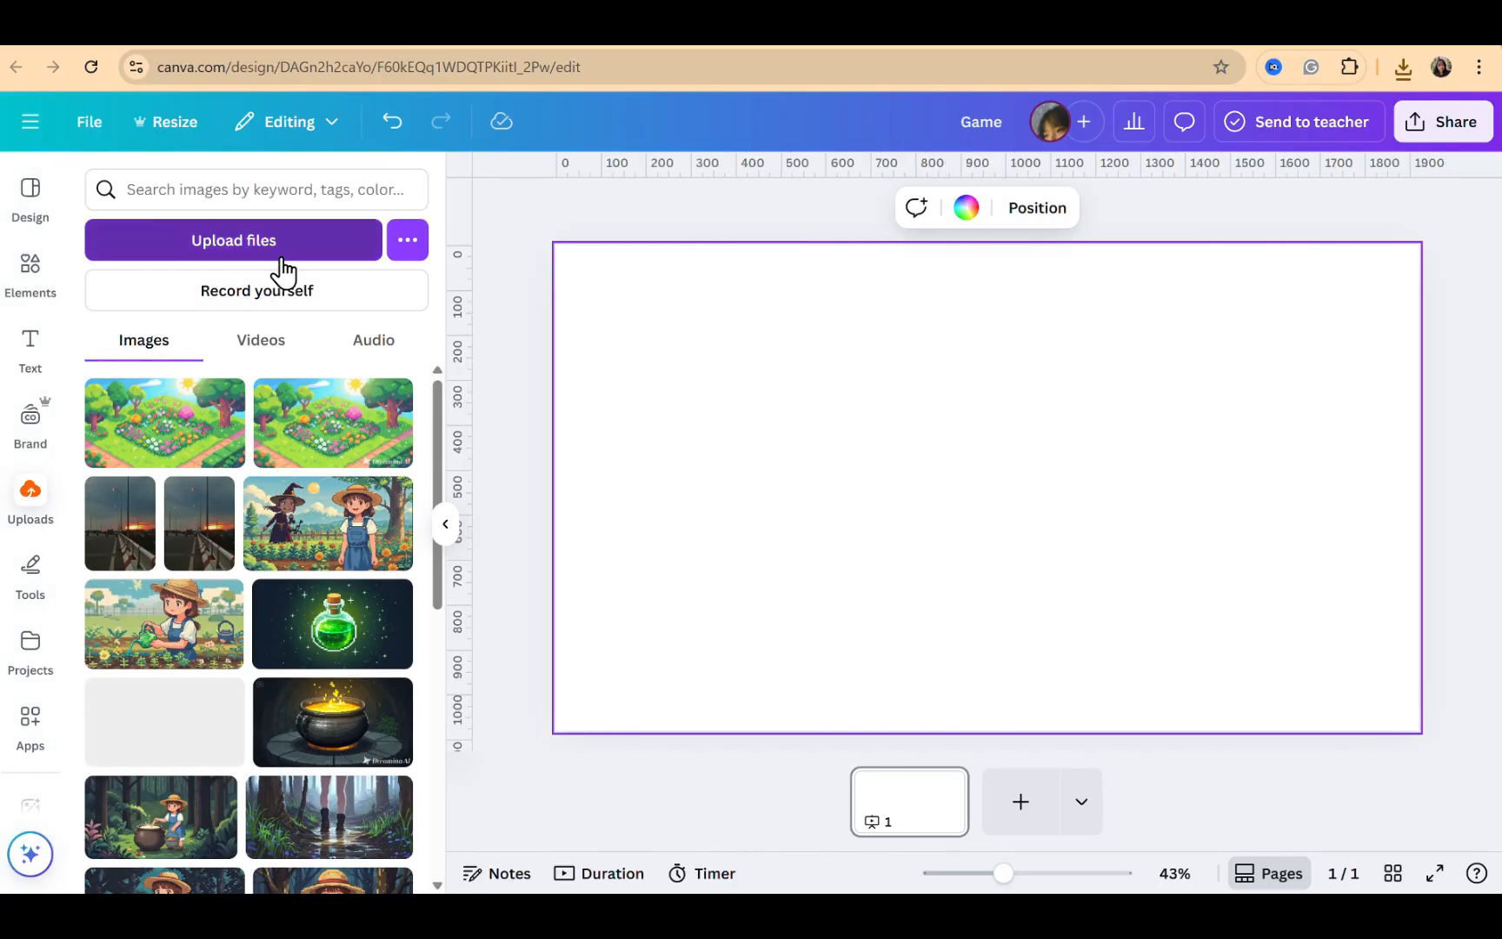
left_click(280, 254)
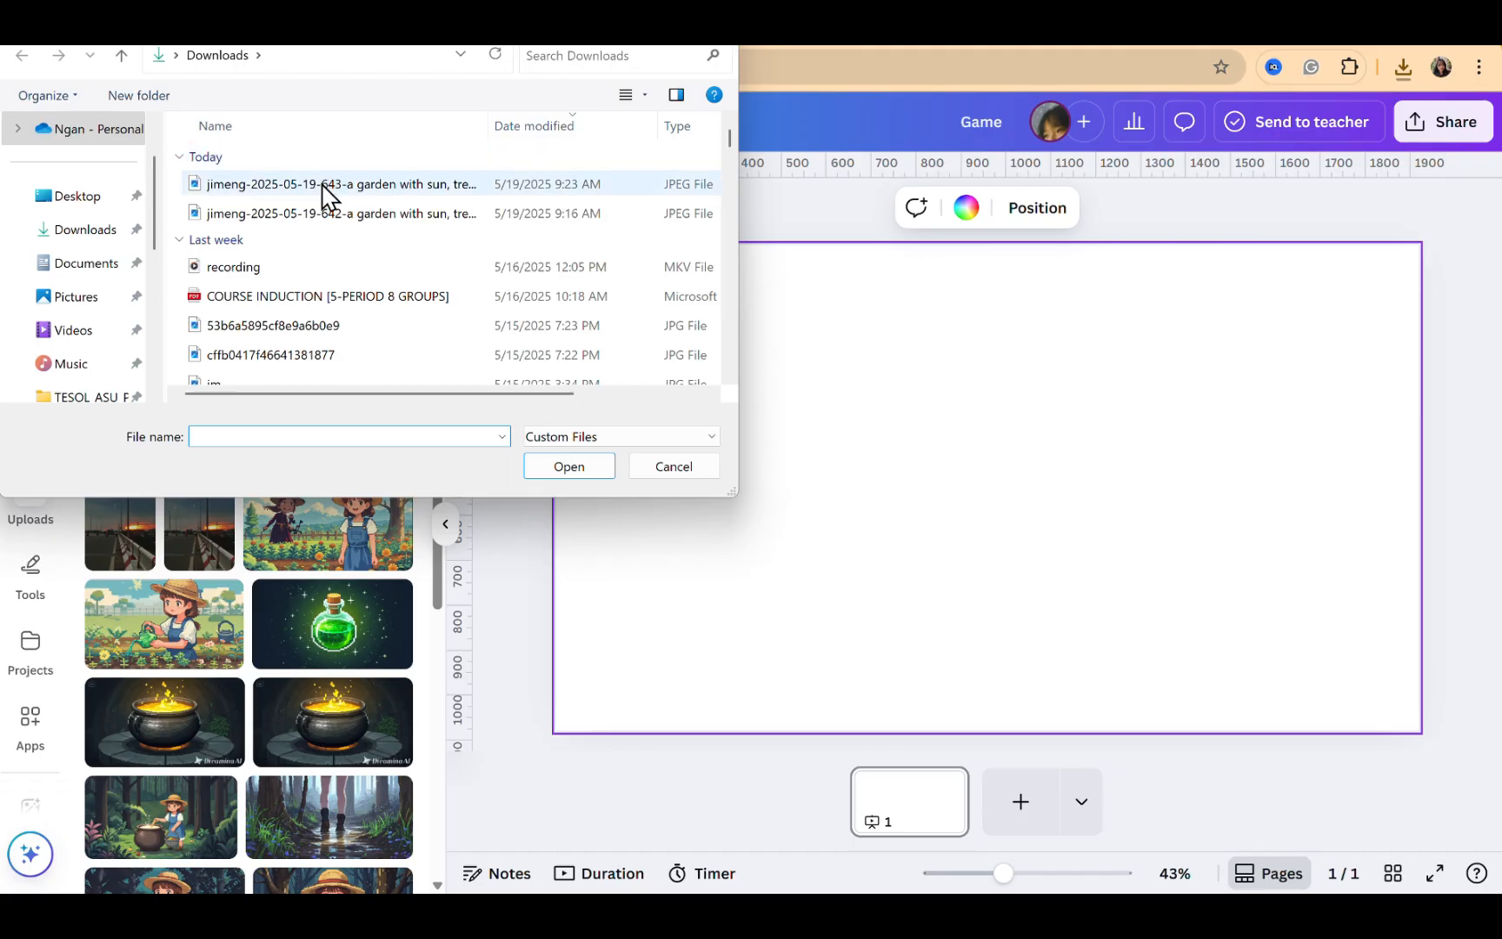
double_click(329, 184)
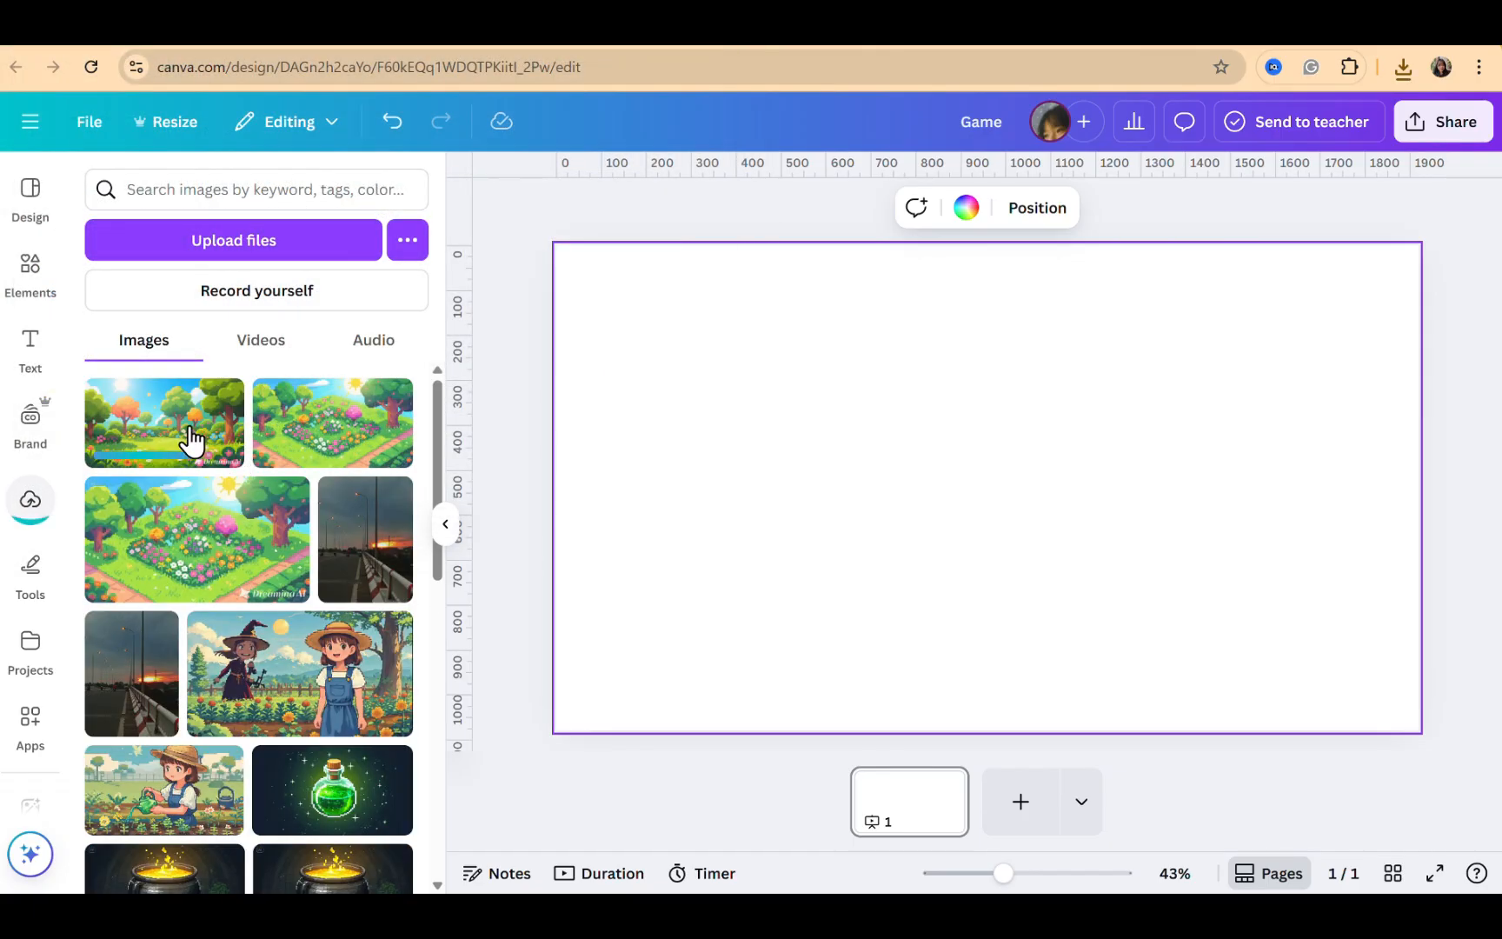
Add the uploaded garden image to the page and set it as the page background
left_click(191, 440)
right_click(907, 519)
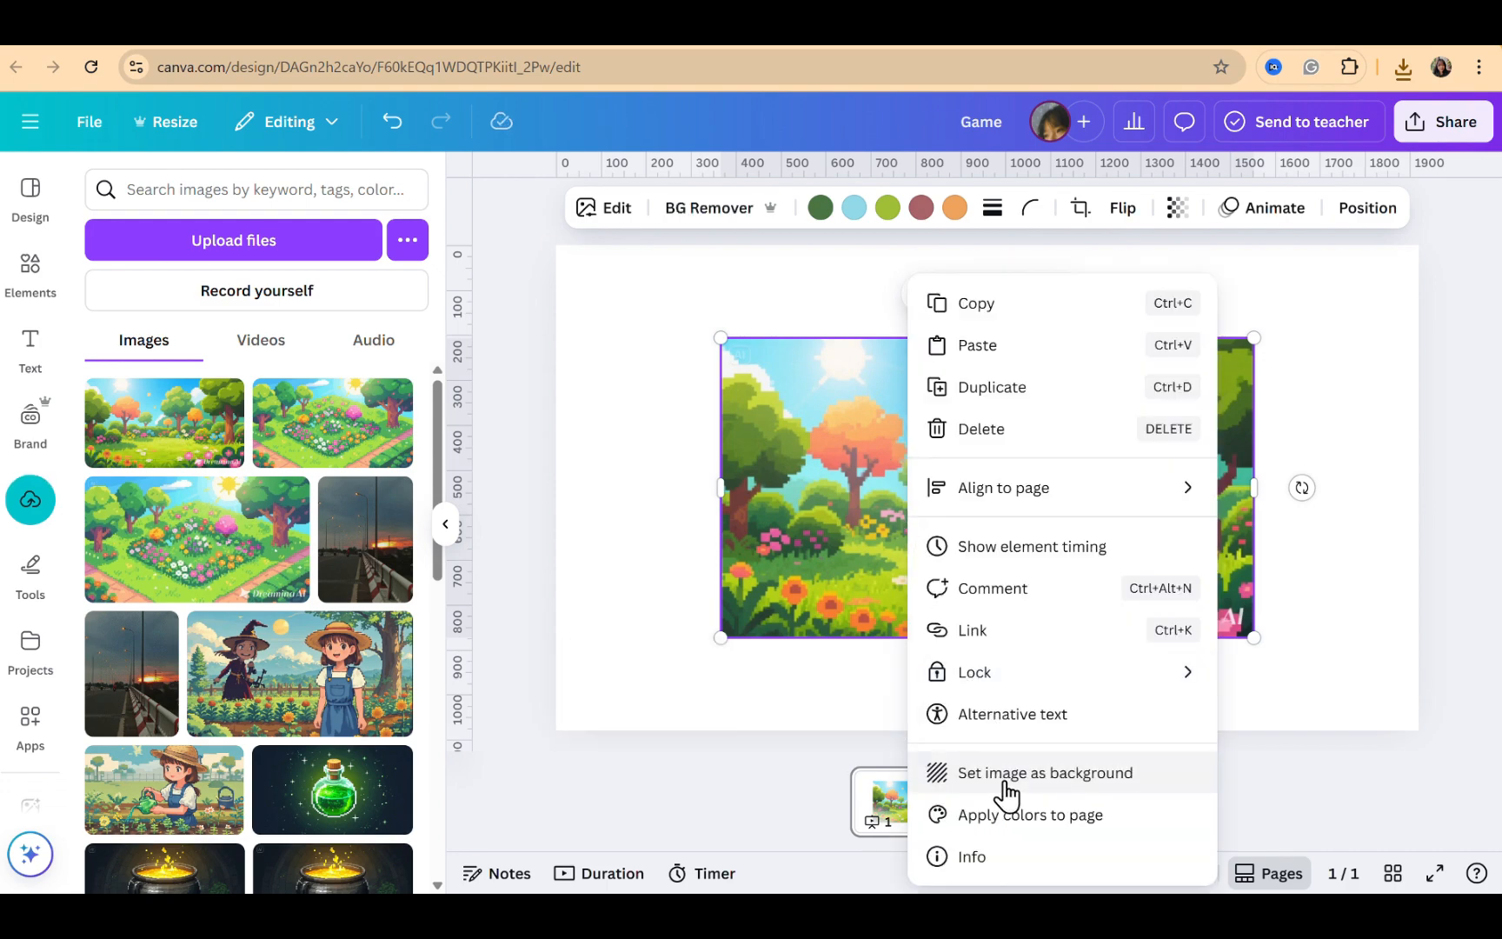
left_click(1001, 773)
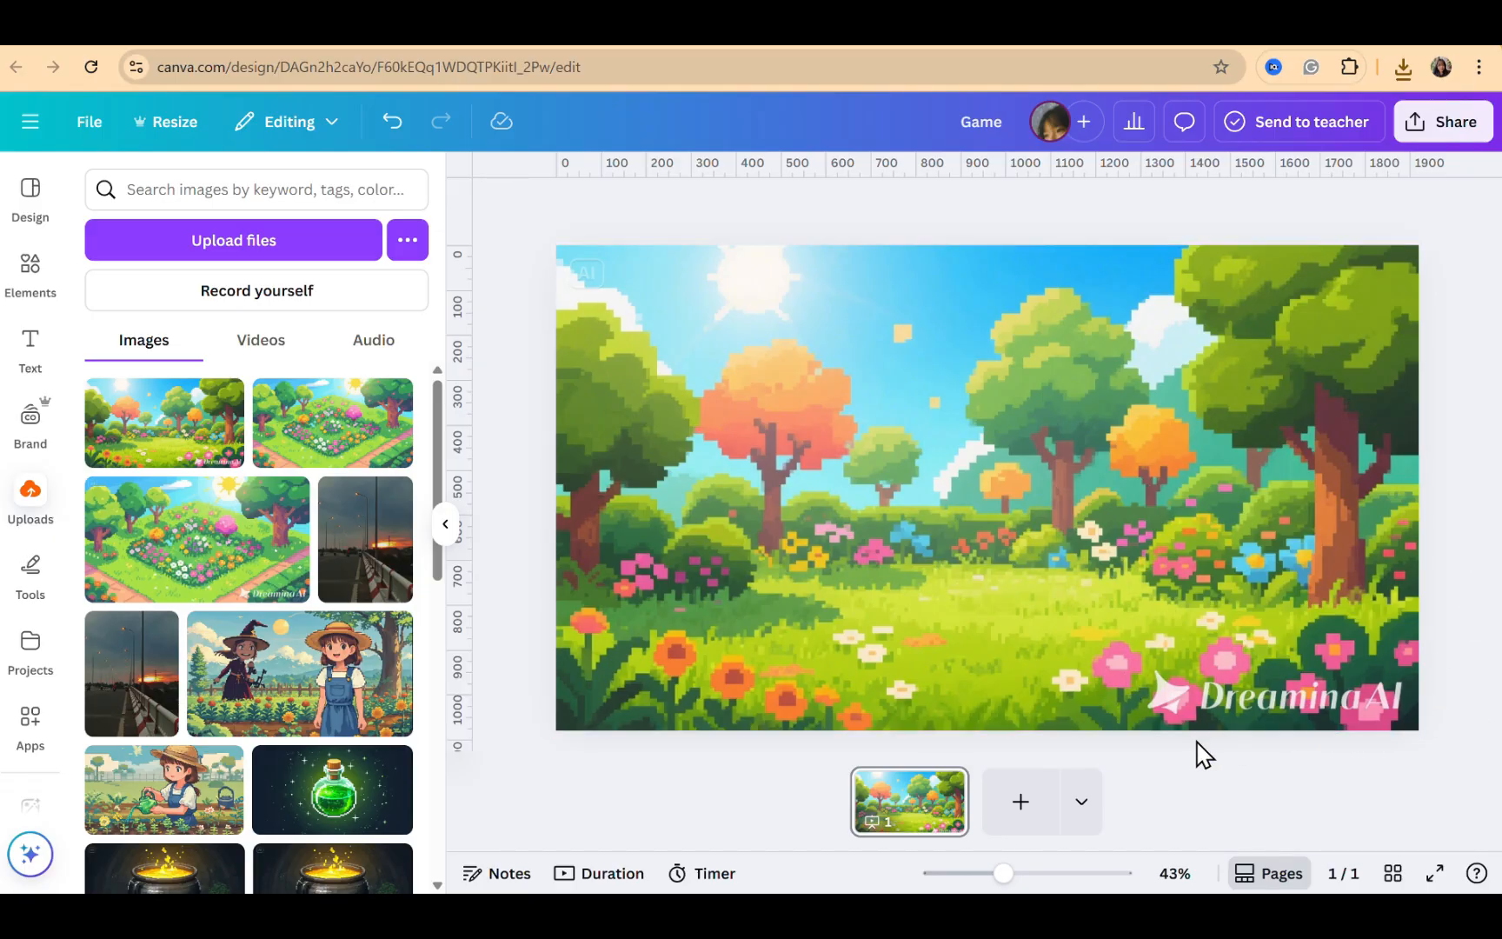
Switch to Dreamina and capture a screenshot of the garden image area
left_click(564, 19)
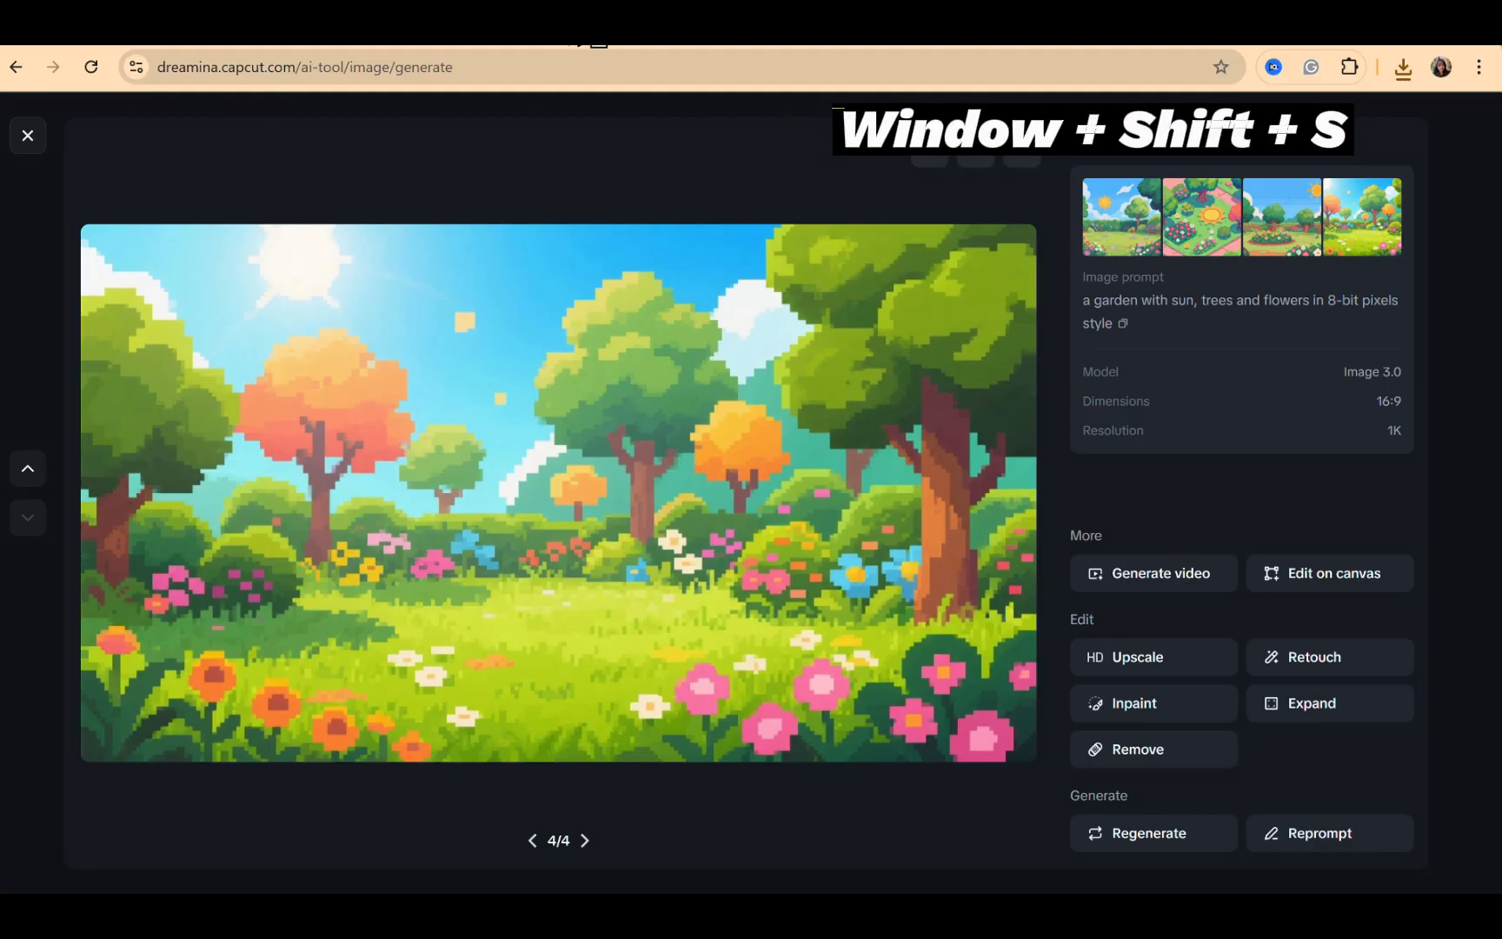
key("super+shift+s")
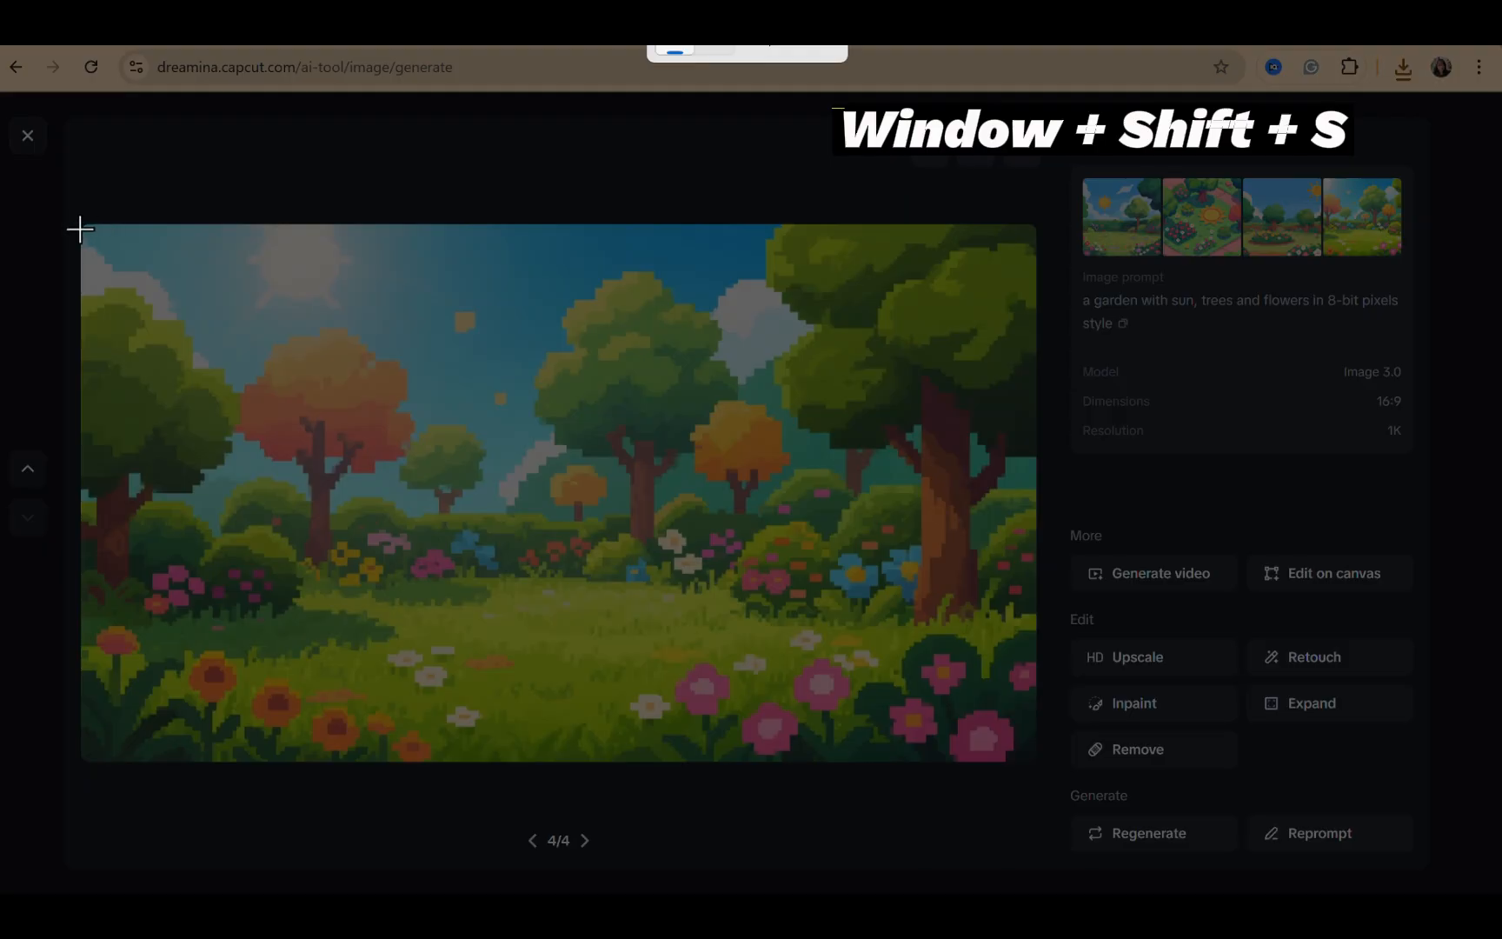
left_click_drag(86, 228, 1043, 761)
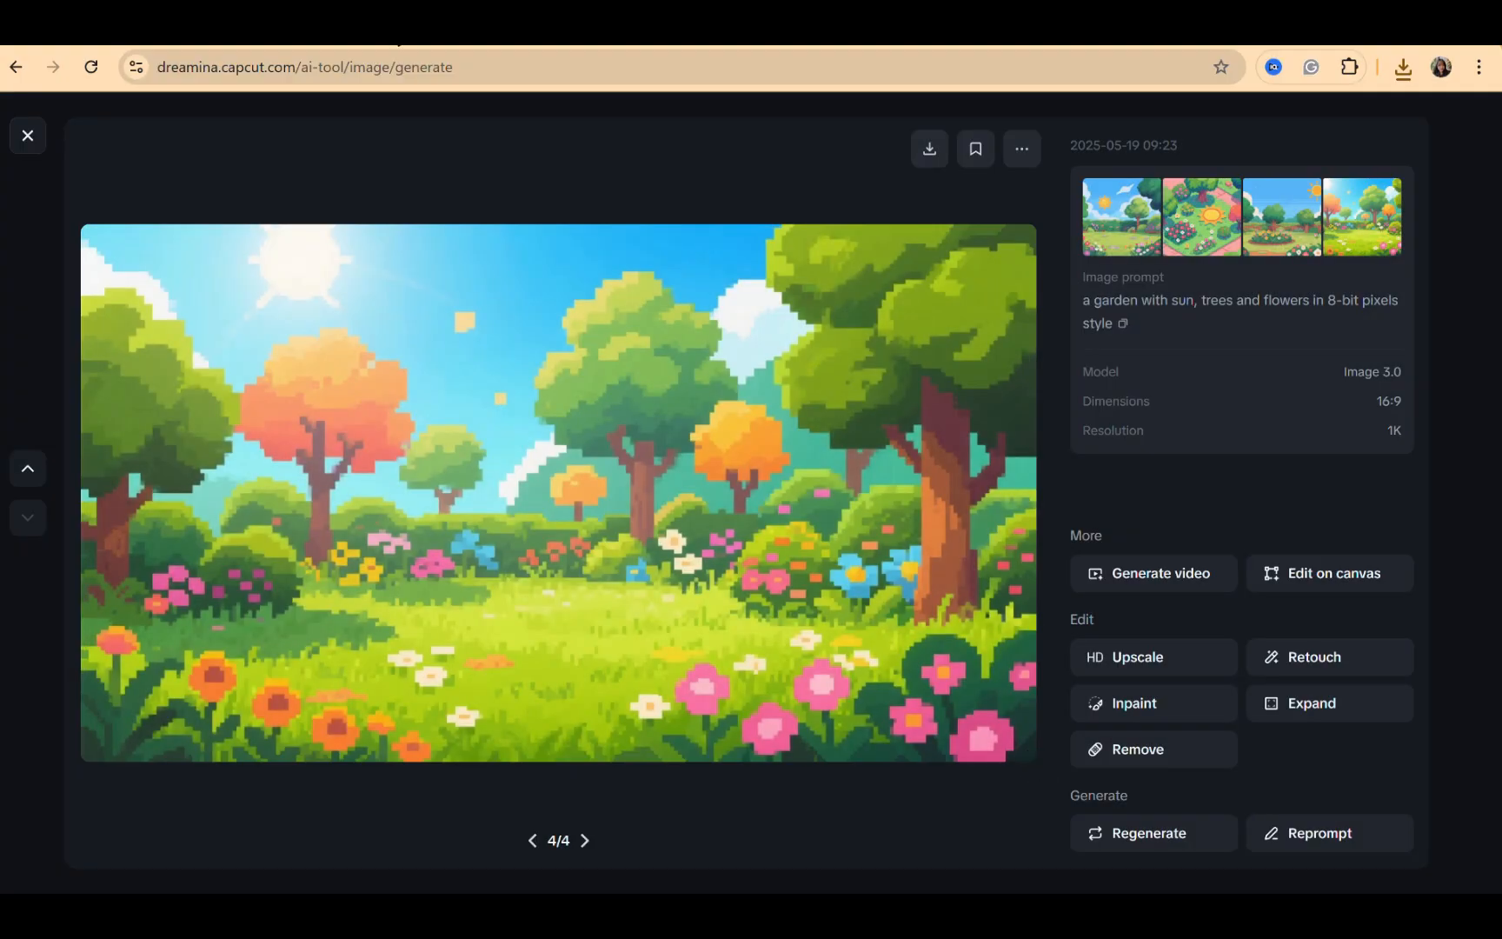
Paste the captured garden screenshot into the Canva page and set it as the background
left_click(390, 17)
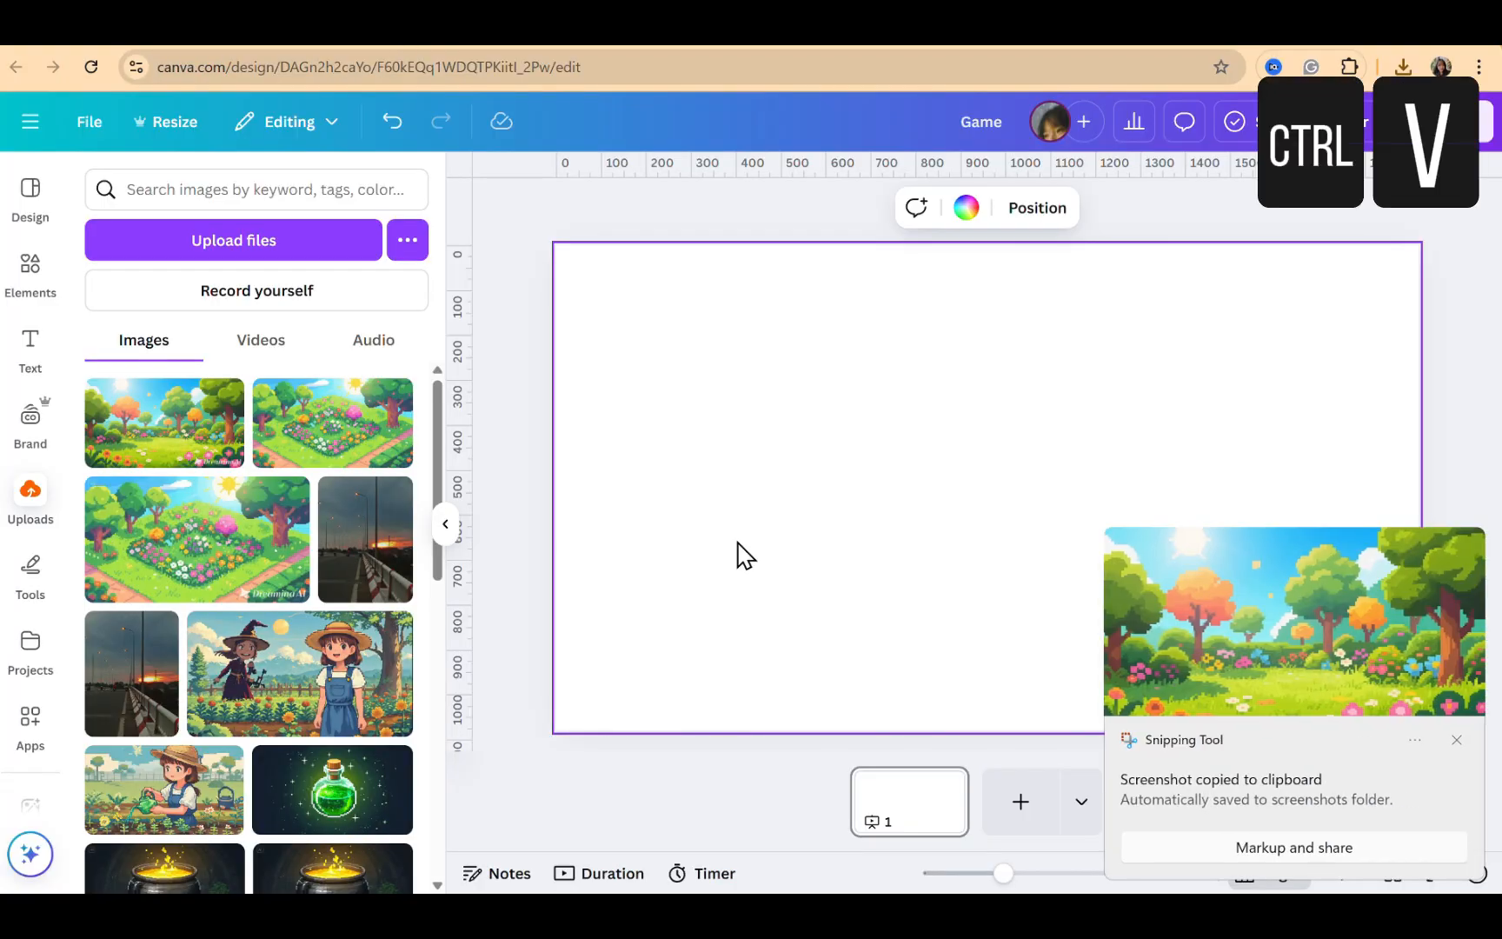
key("ctrl+v")
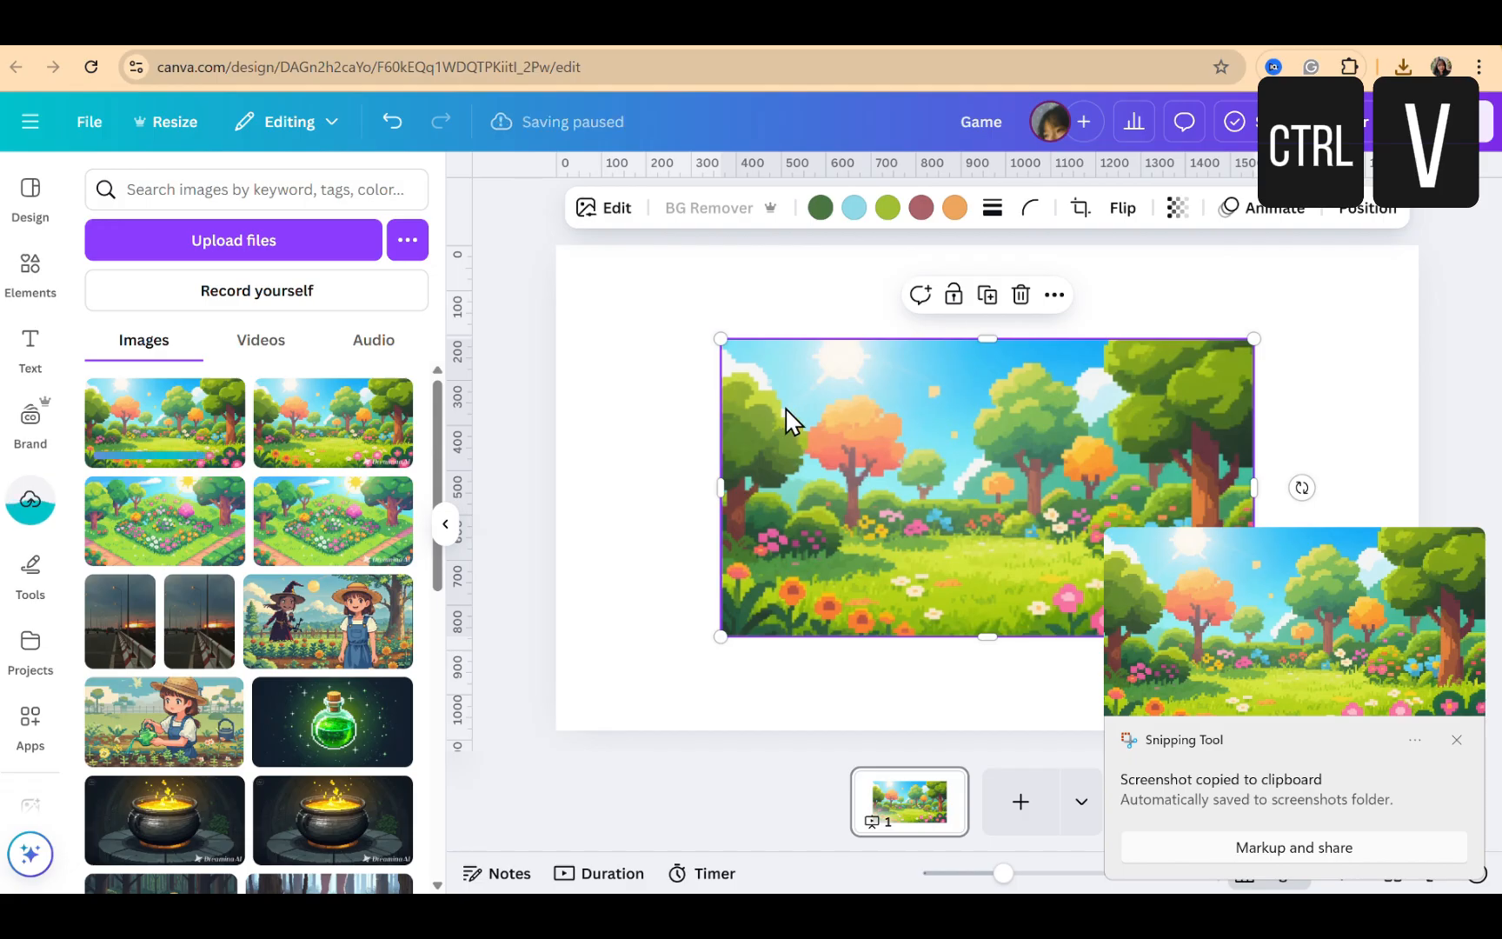
right_click(838, 443)
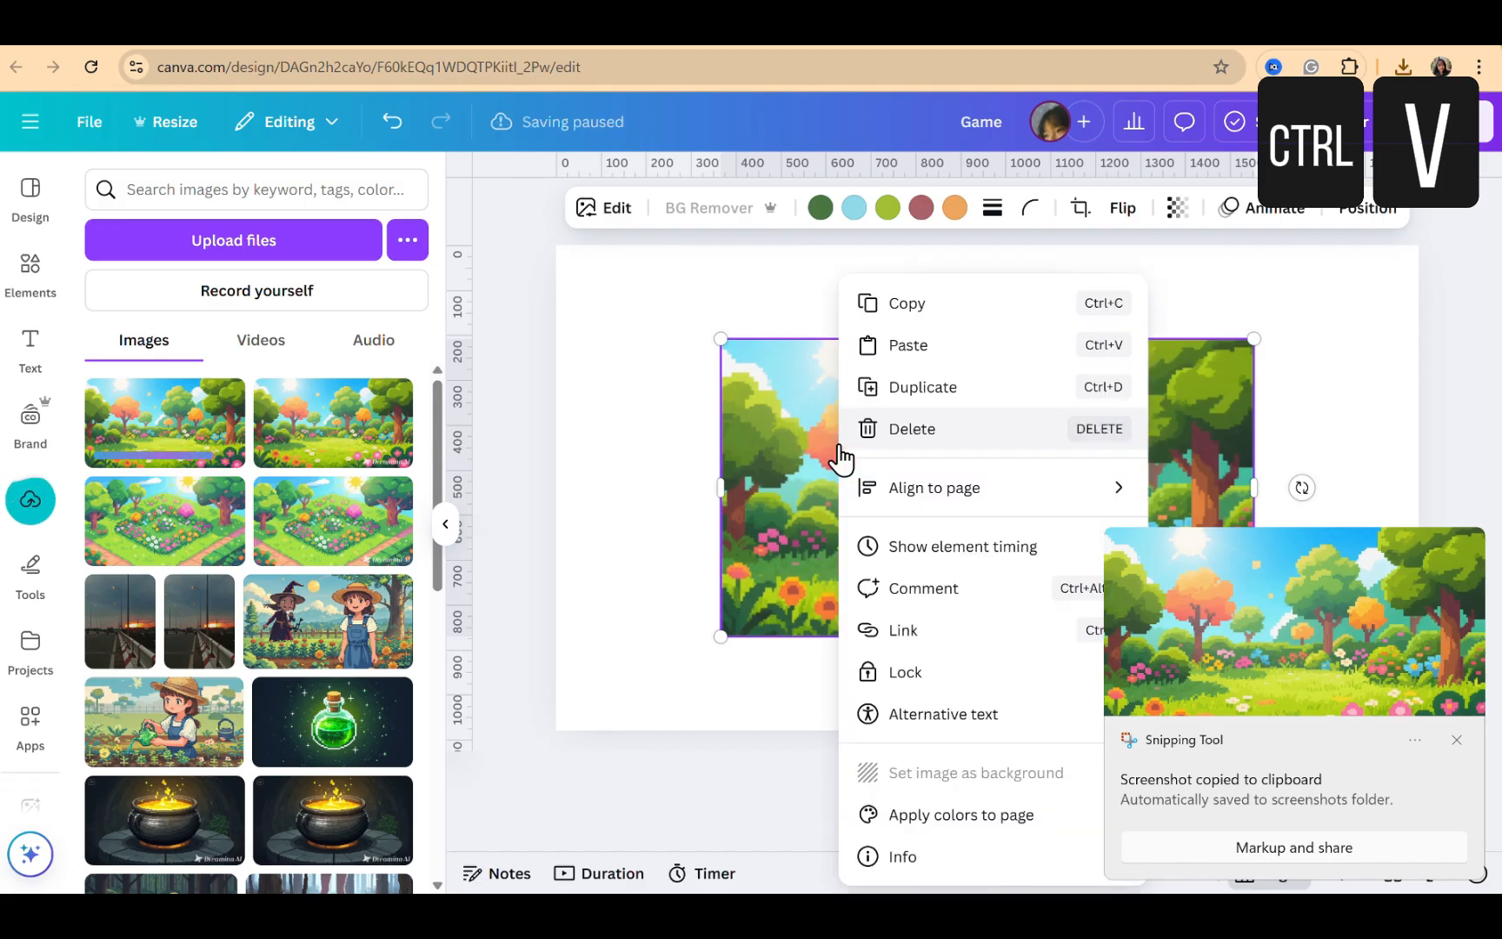
left_click(955, 775)
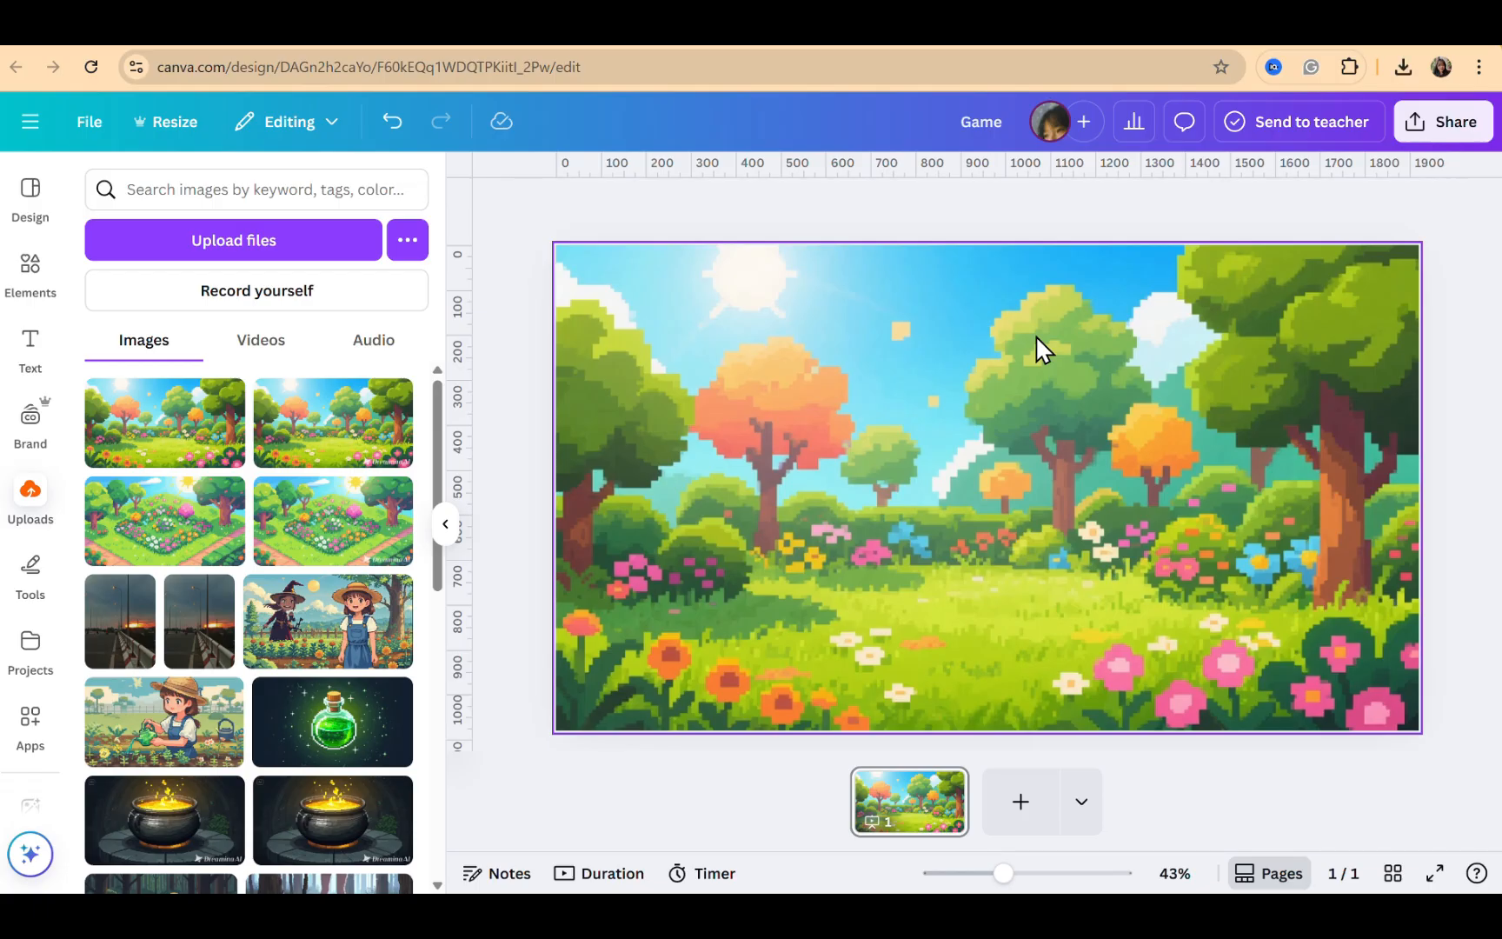
Add a rounded square shape over the garden background and give it a solid border
left_click(780, 365)
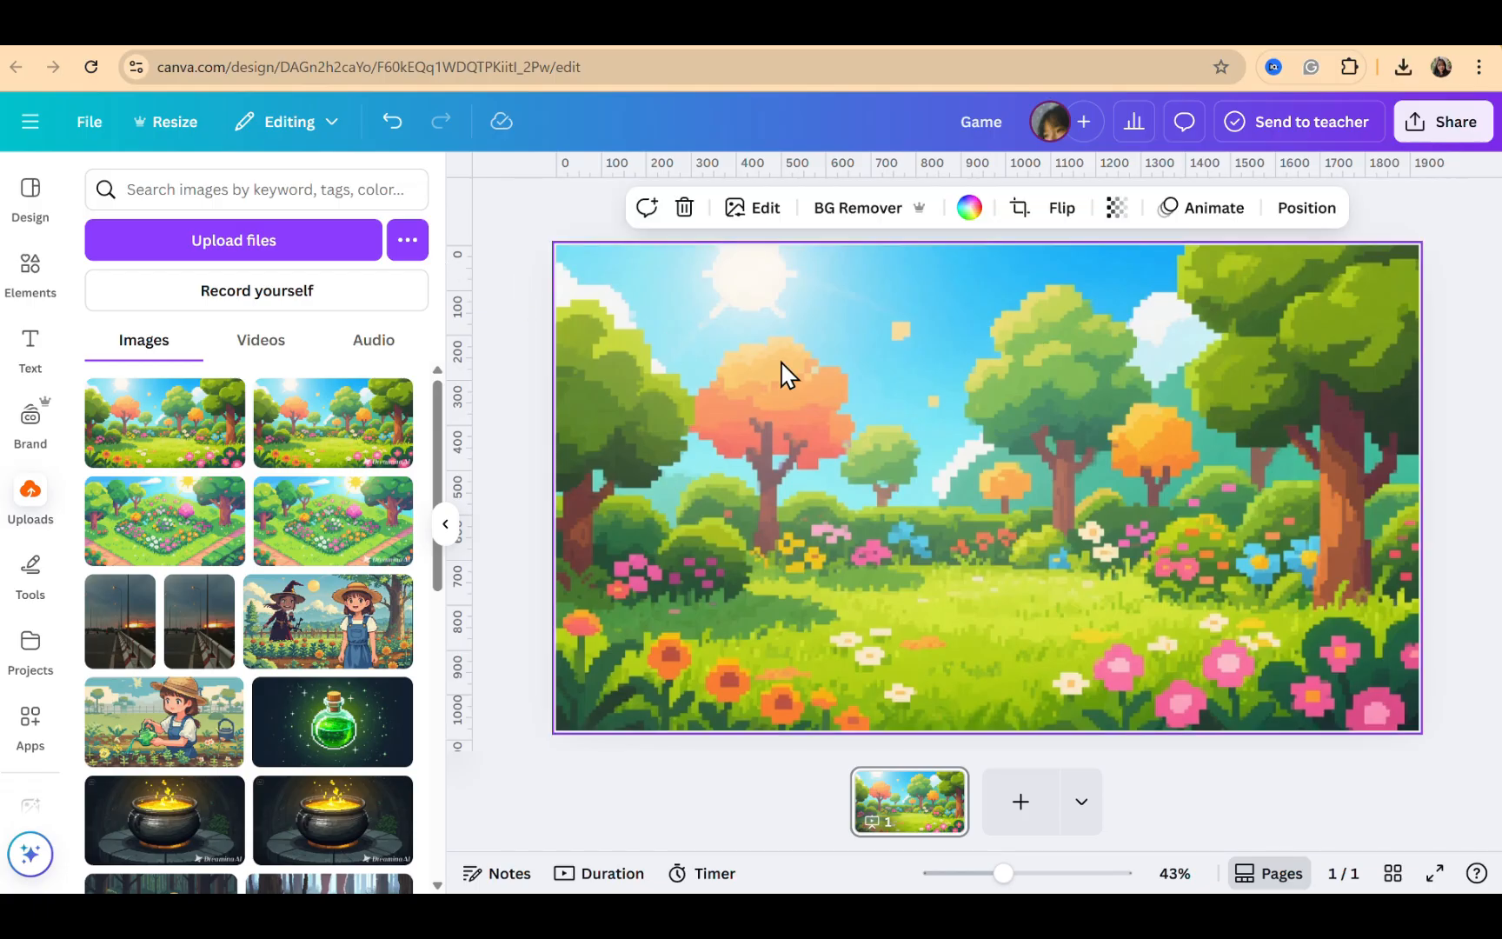
left_click(39, 282)
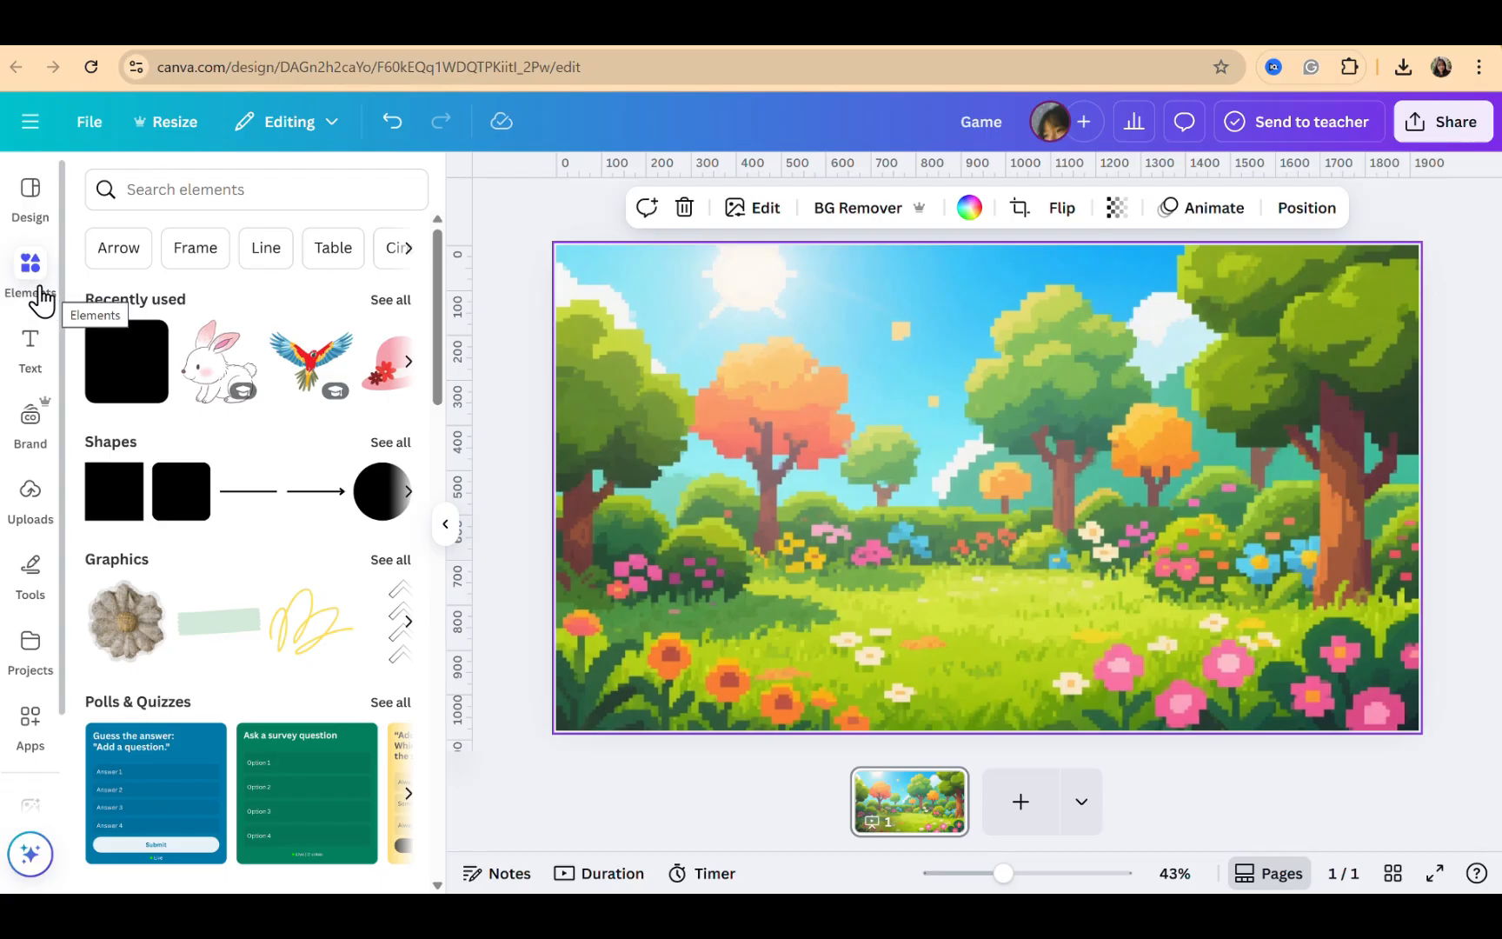
left_click(163, 511)
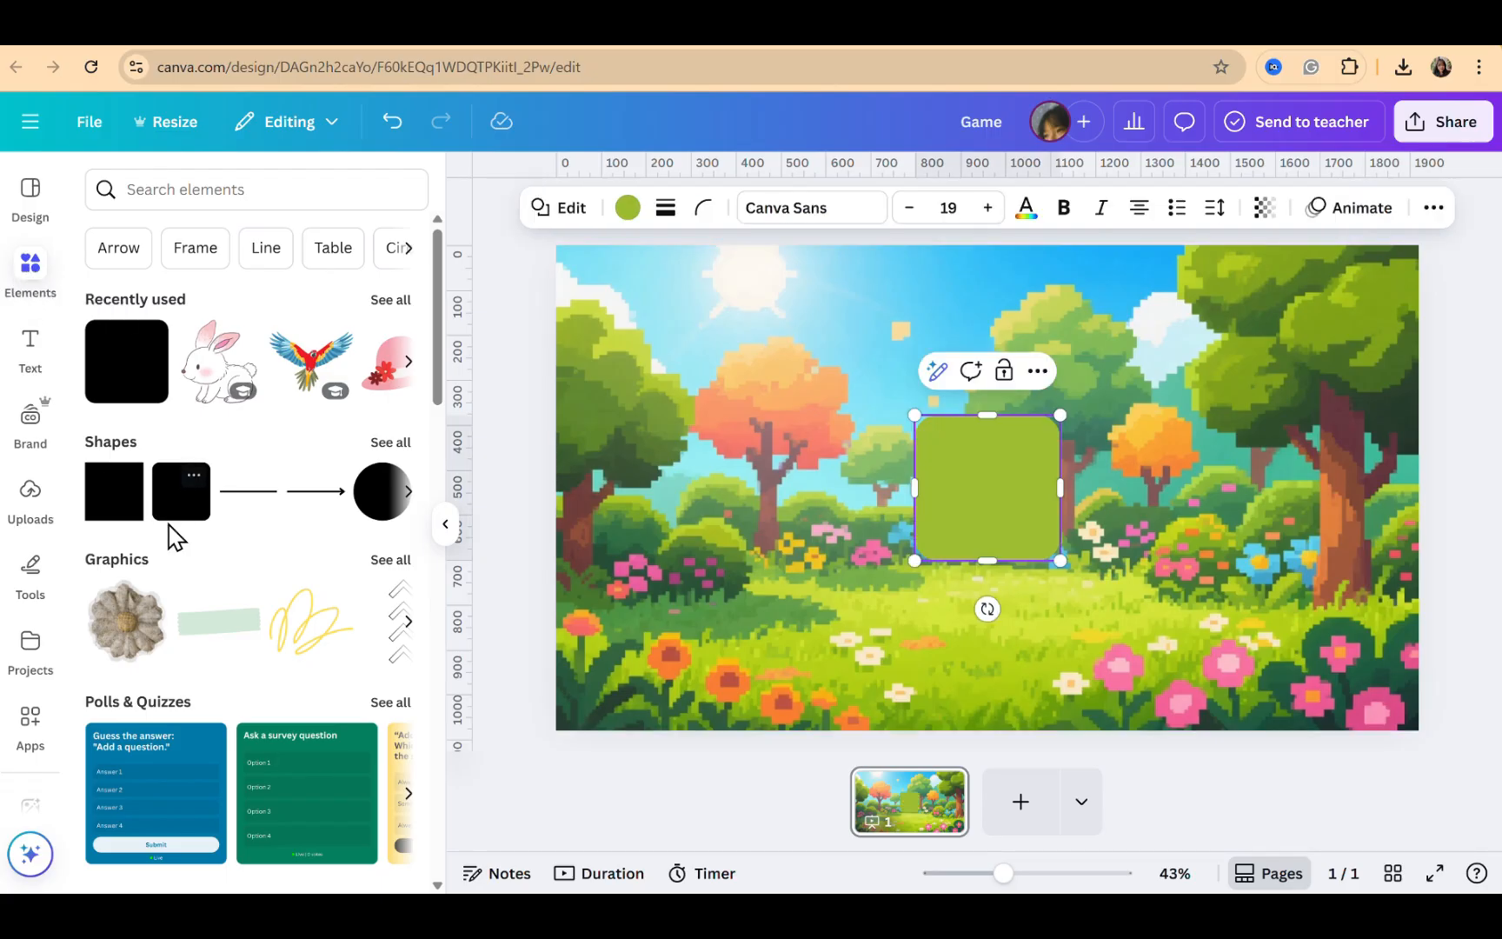
left_click(665, 207)
left_click(556, 344)
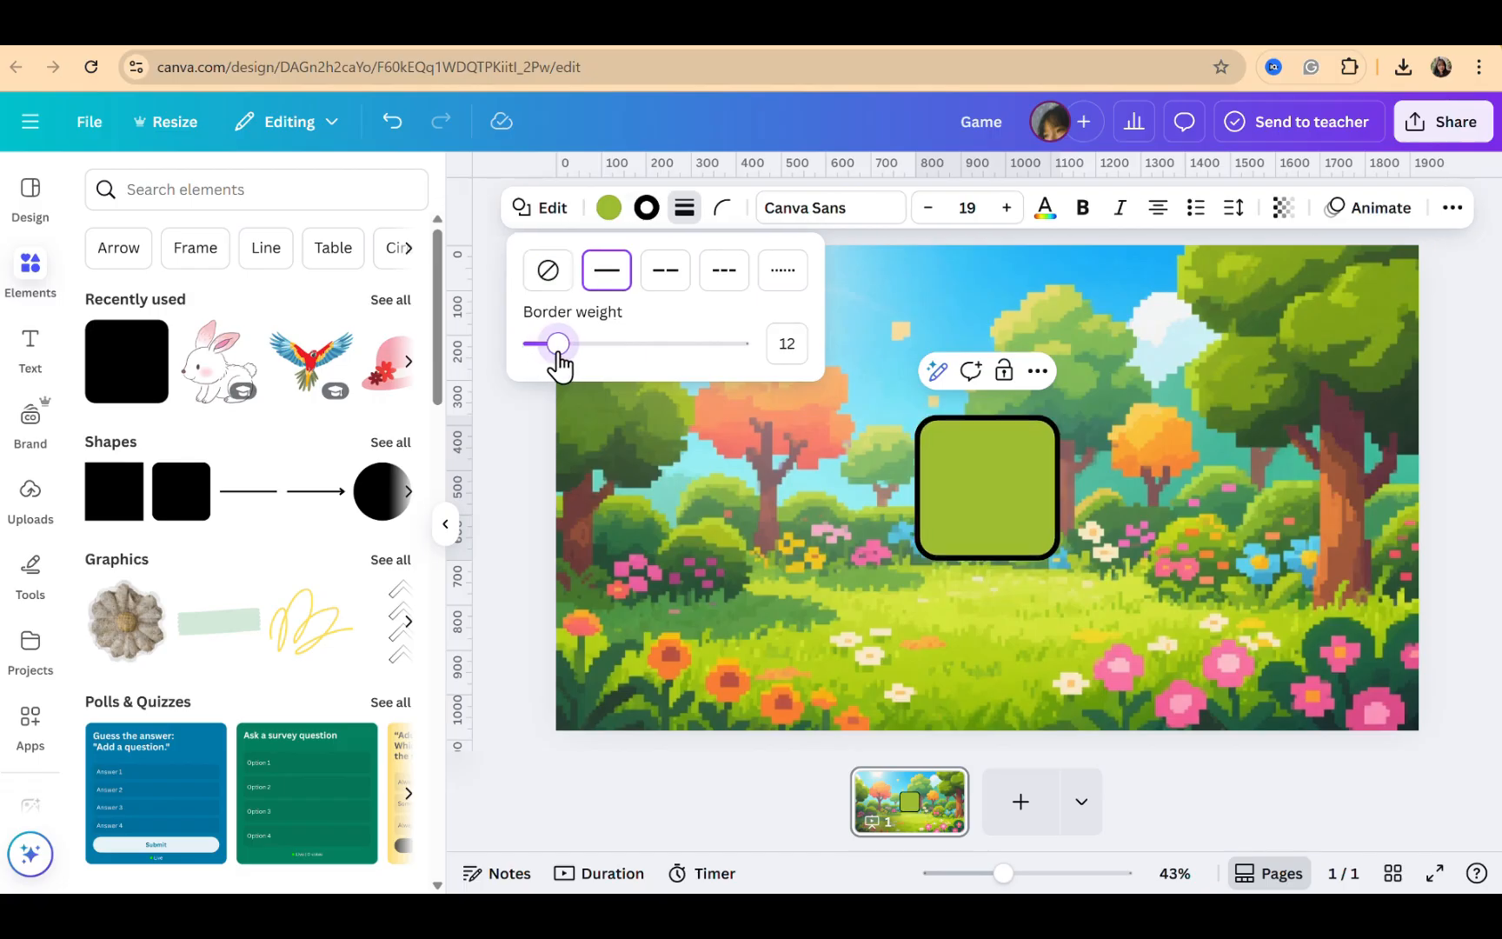
left_click_drag(558, 354, 570, 354)
Set the square's fill to the custom pale green #F4FFCE
left_click(608, 207)
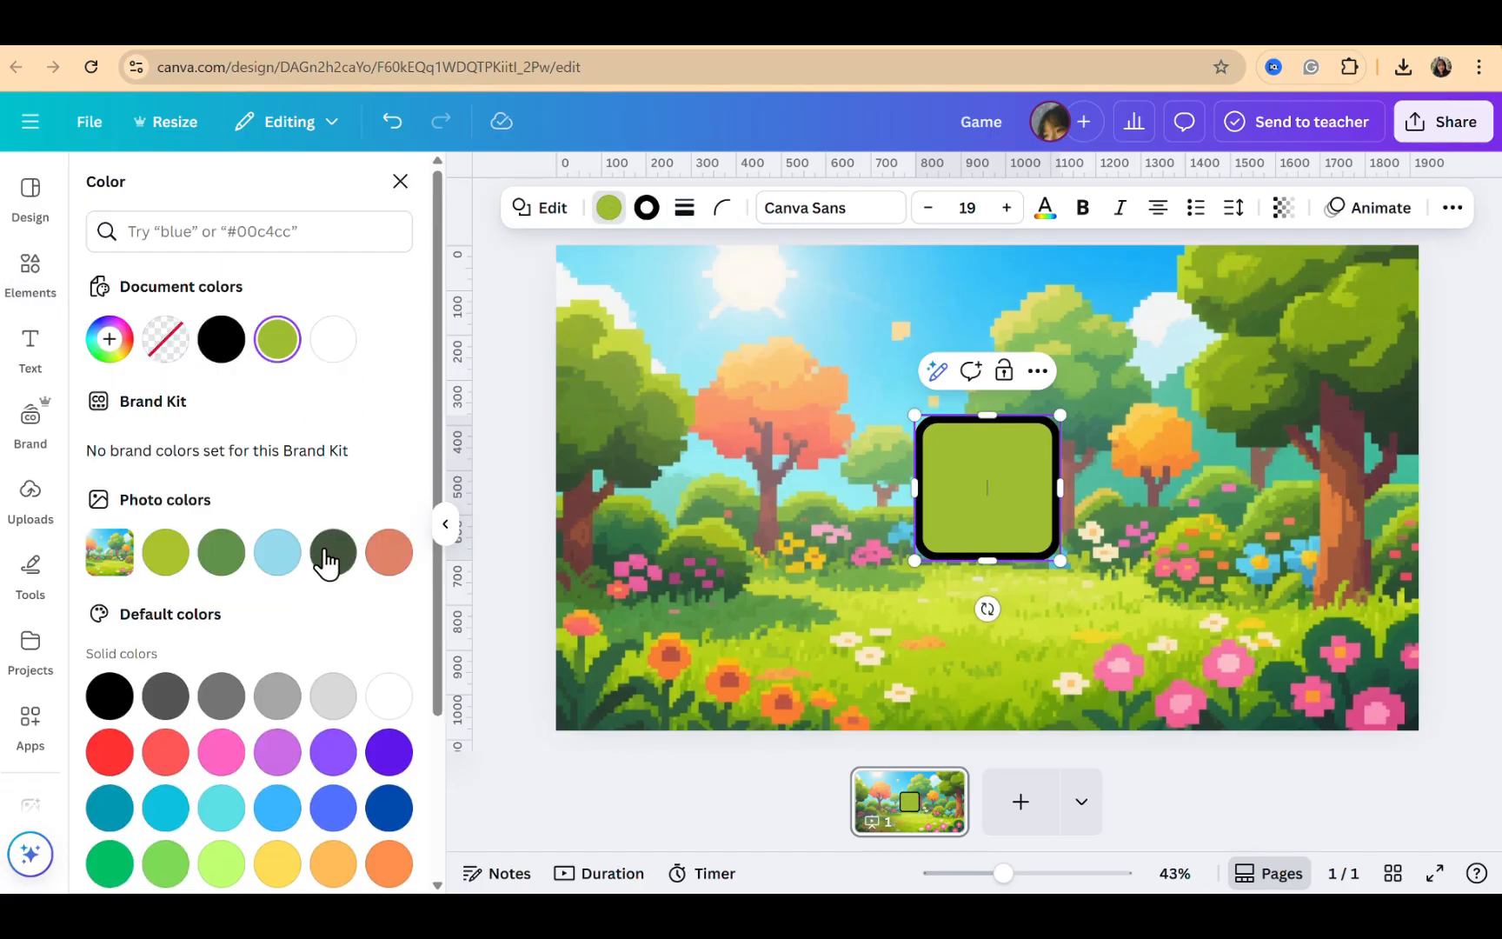
left_click(109, 339)
left_click_drag(152, 472, 160, 444)
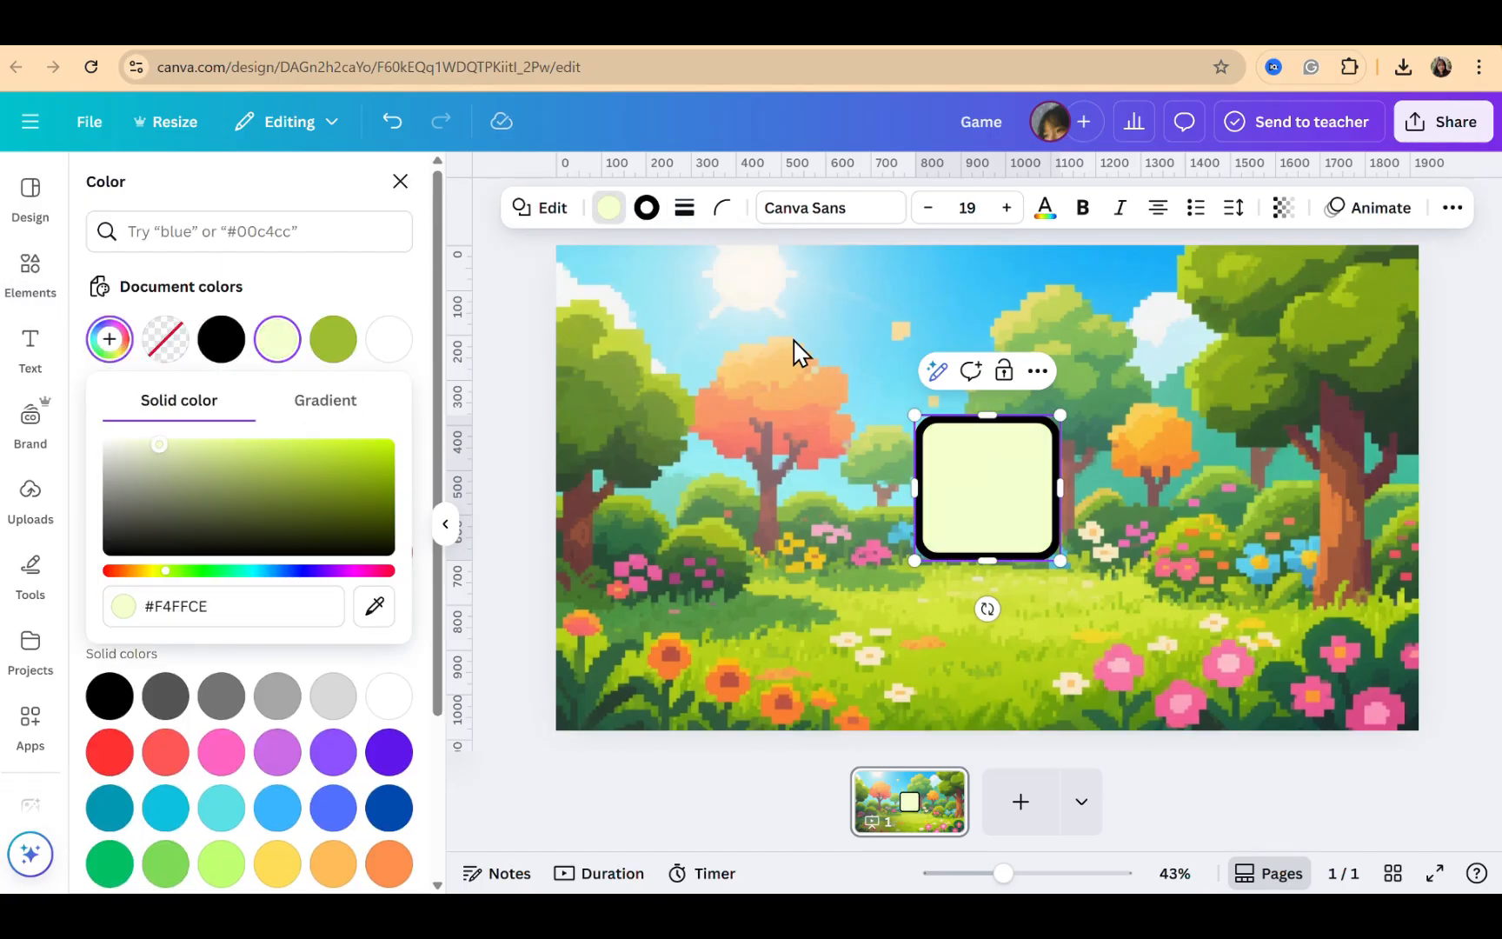
Set the square's border weight to 15 and its border colour to the medium green photo colour
left_click(683, 207)
left_click_drag(593, 345, 582, 348)
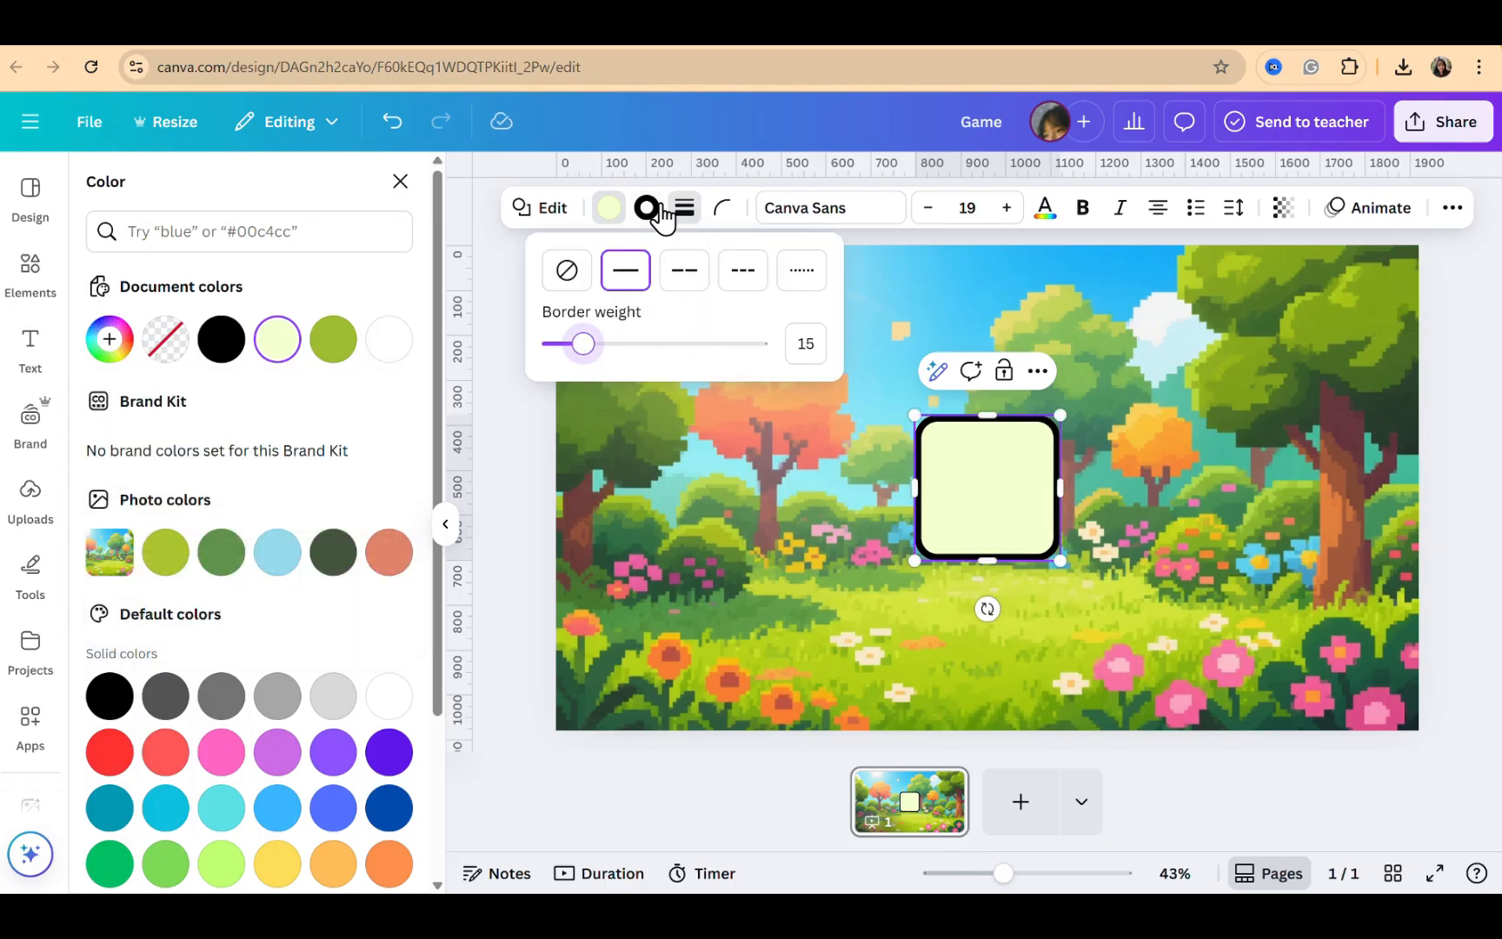
left_click(646, 208)
left_click(222, 551)
Stretch and position the square into a wide title banner across the upper middle of the page
left_click_drag(998, 416, 1292, 515)
left_click(1148, 596)
left_click_drag(995, 503, 764, 346)
left_click_drag(1061, 403, 1294, 464)
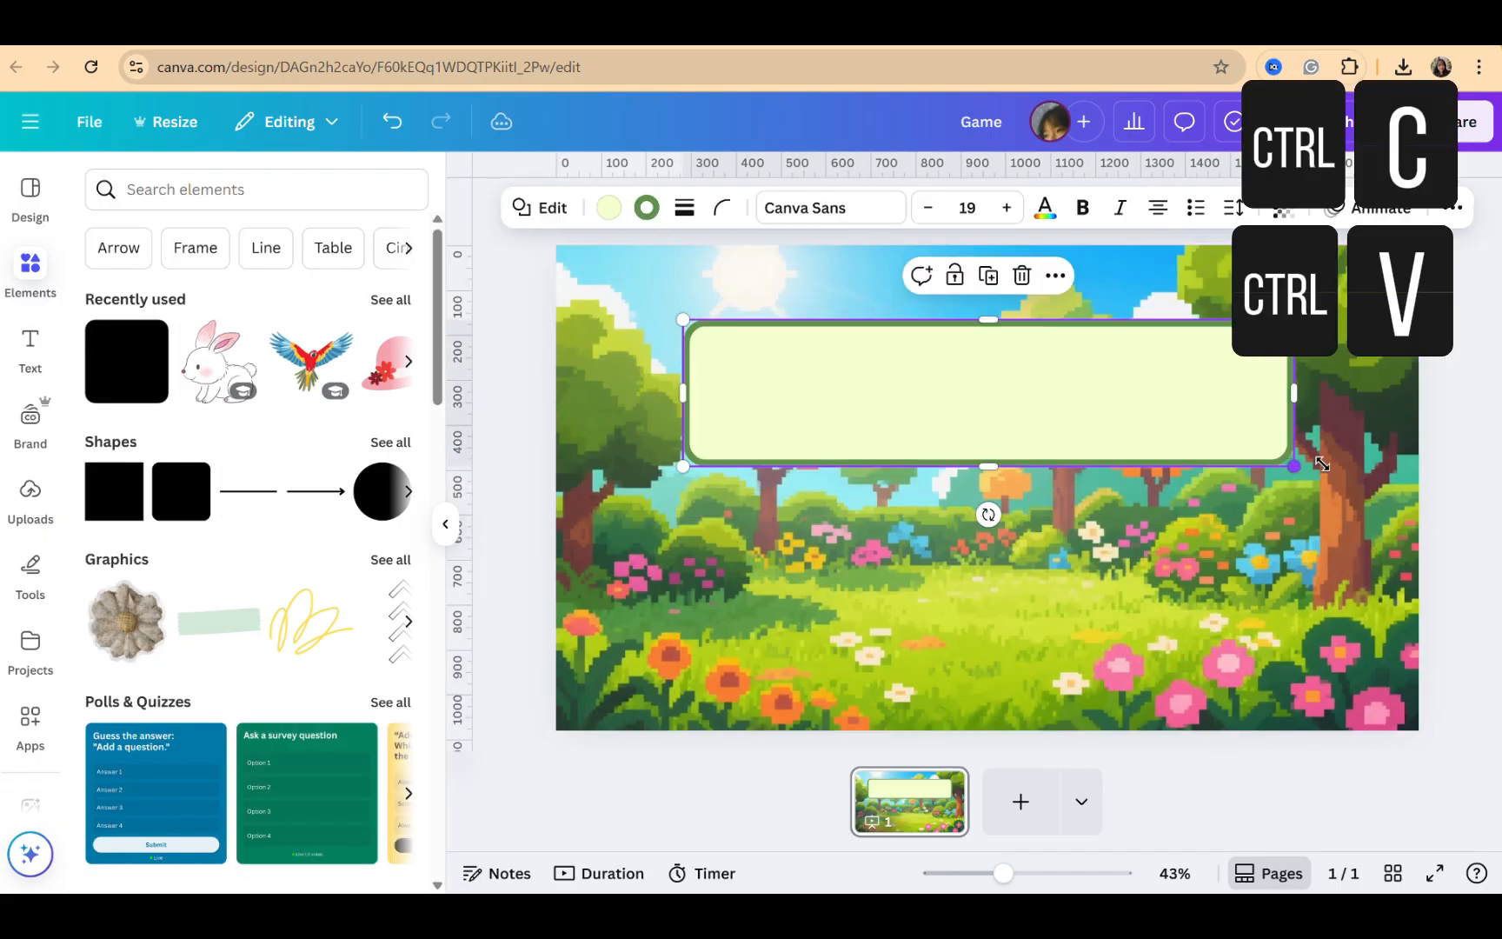
left_click(1403, 479)
left_click_drag(1108, 407, 1092, 402)
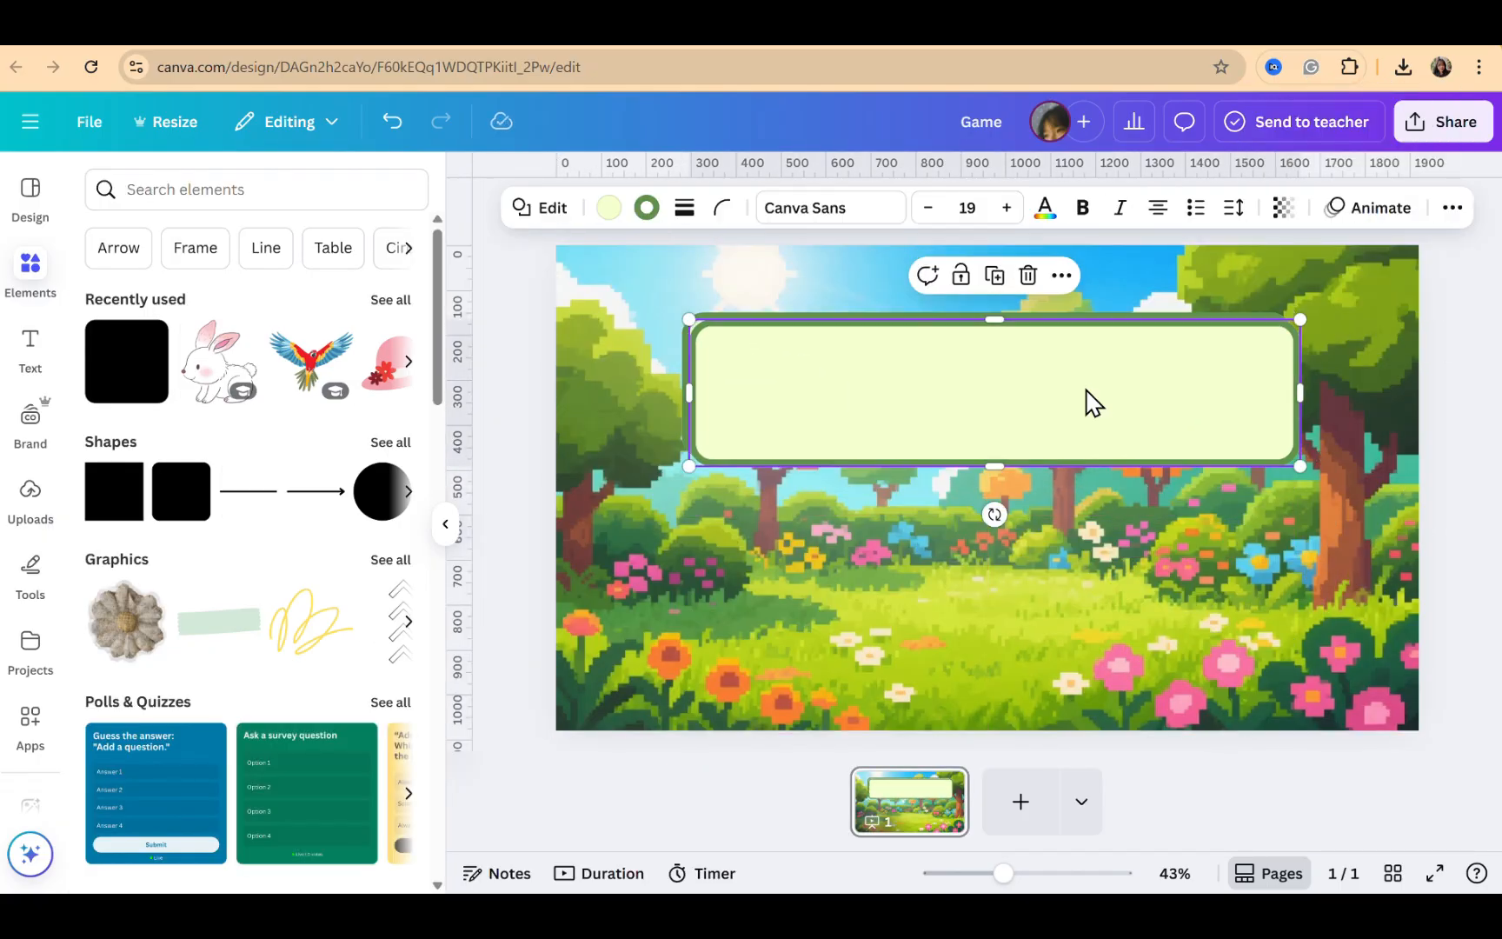
Duplicate the banner and shrink the copy into a small button just below it
key("ctrl+d")
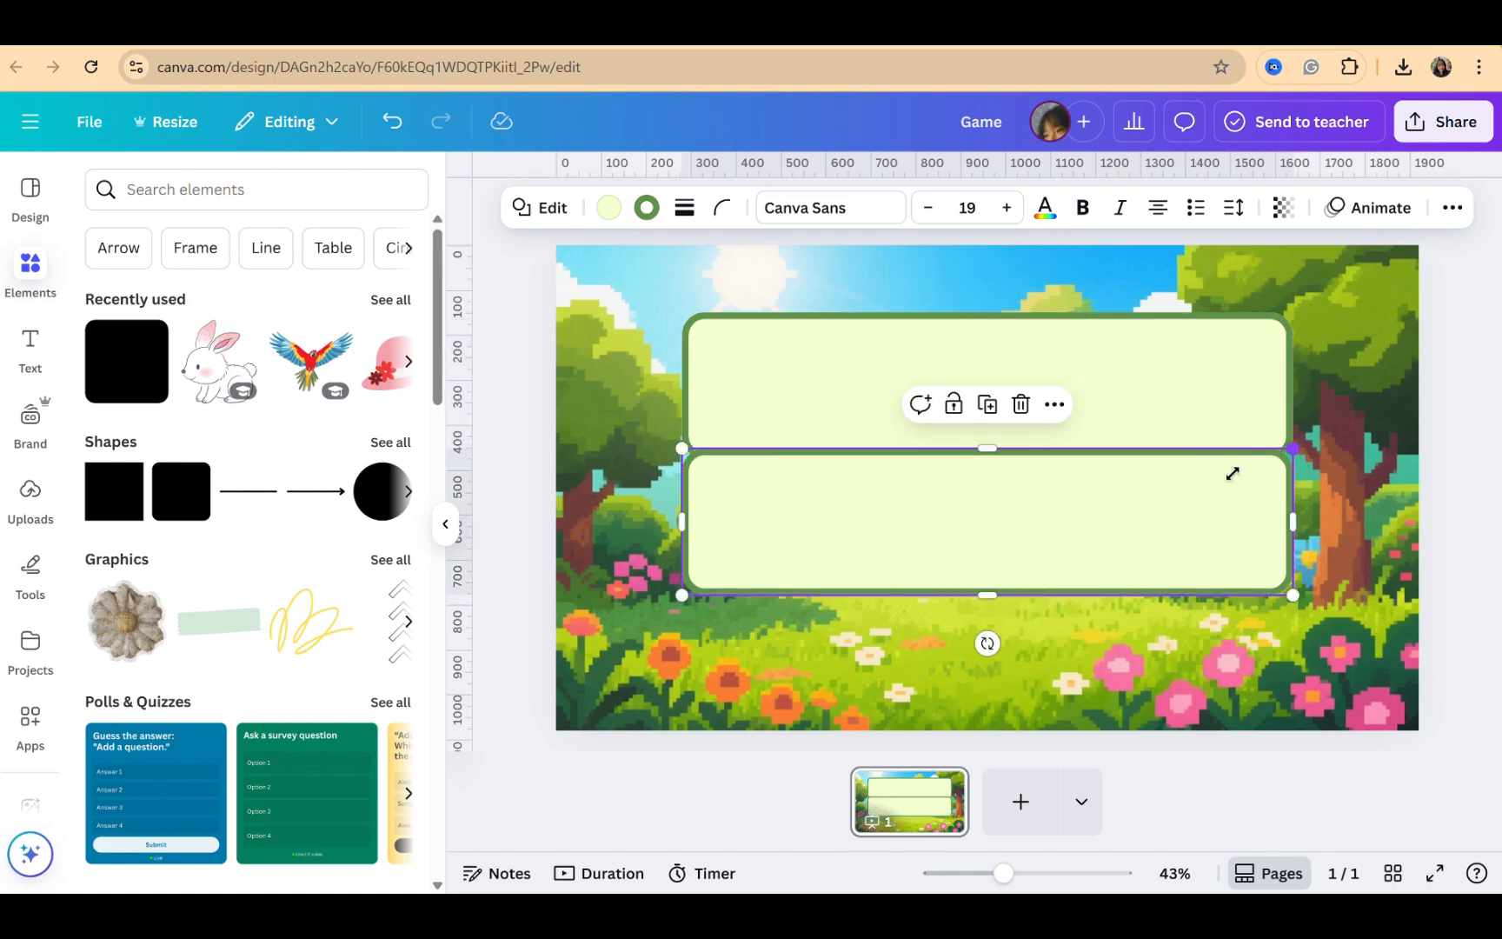
left_click_drag(1232, 473, 1001, 509)
left_click(1208, 496)
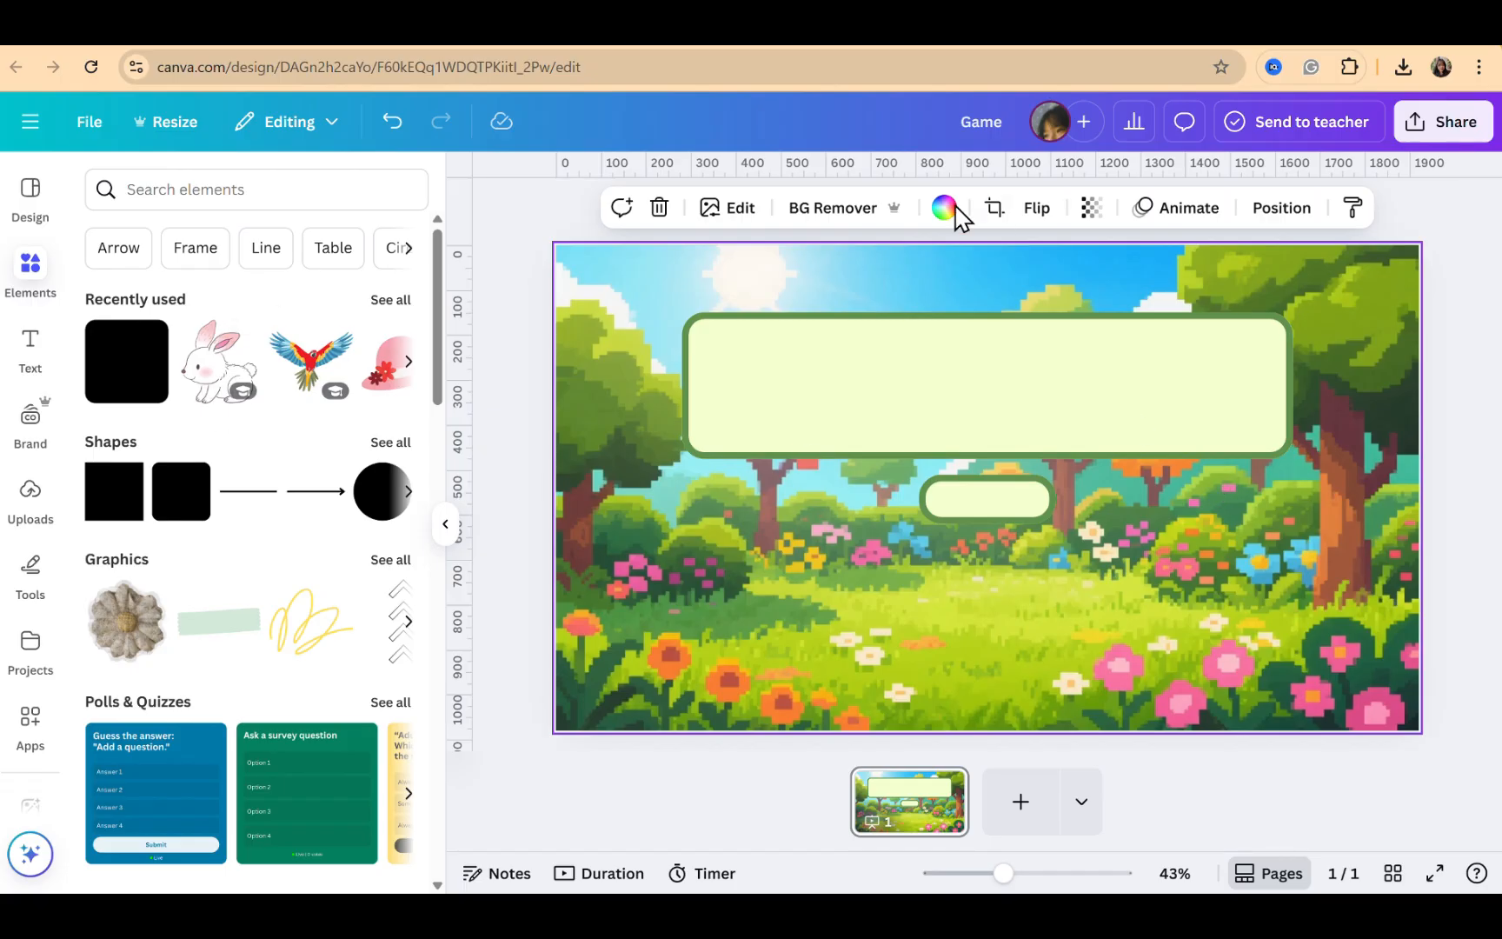
Add a text box to the page and set its font to Rokkitt
left_click(26, 370)
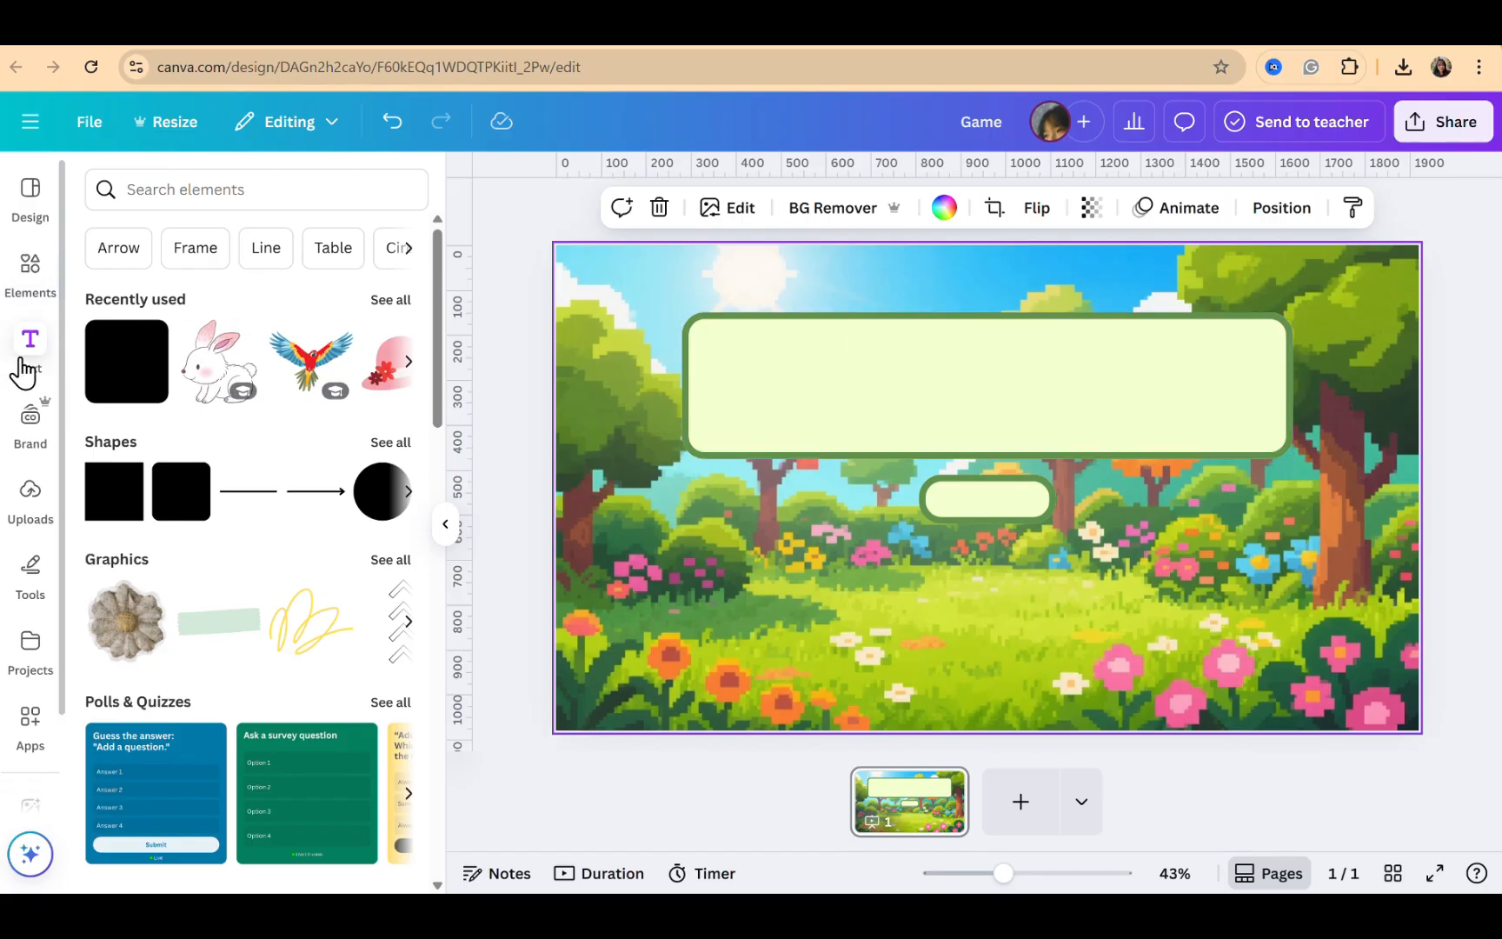
left_click(269, 248)
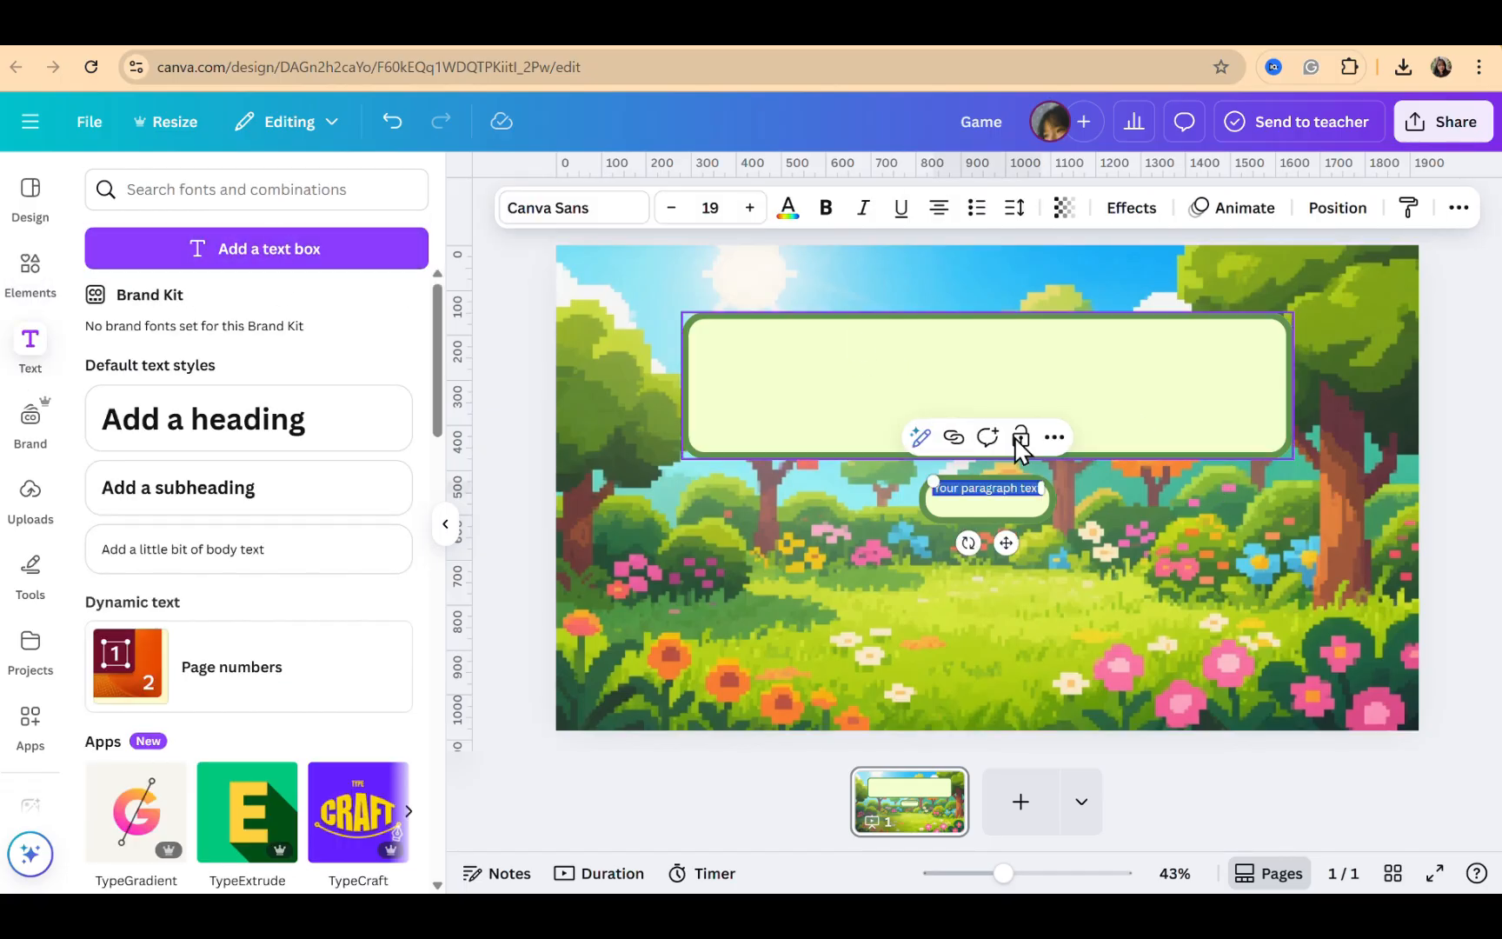
left_click_drag(933, 481, 662, 448)
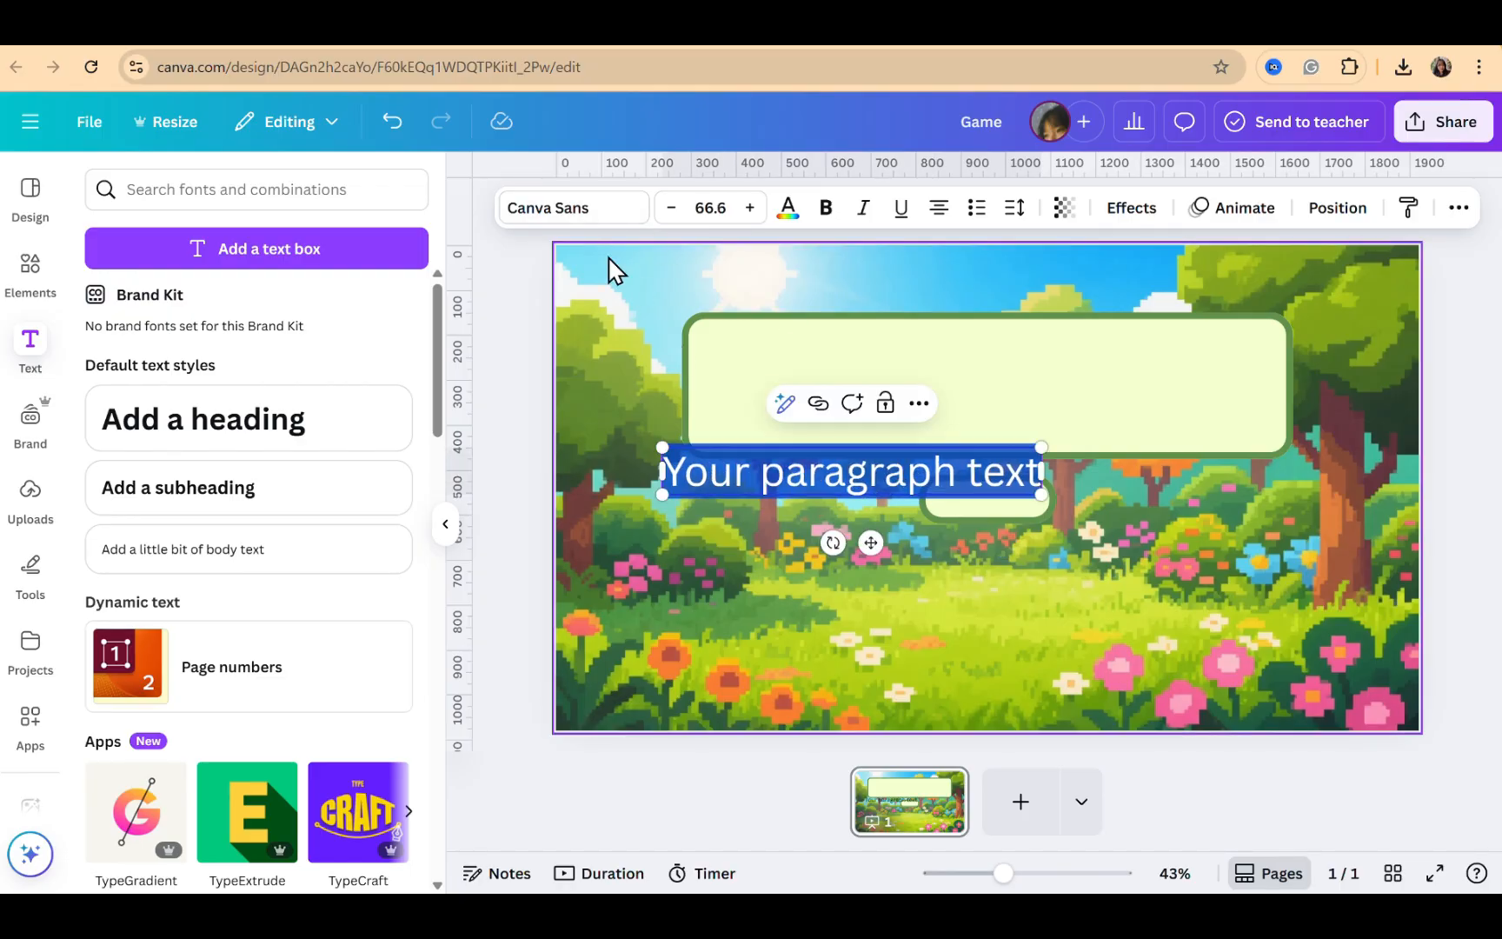
left_click(564, 209)
left_click(257, 300)
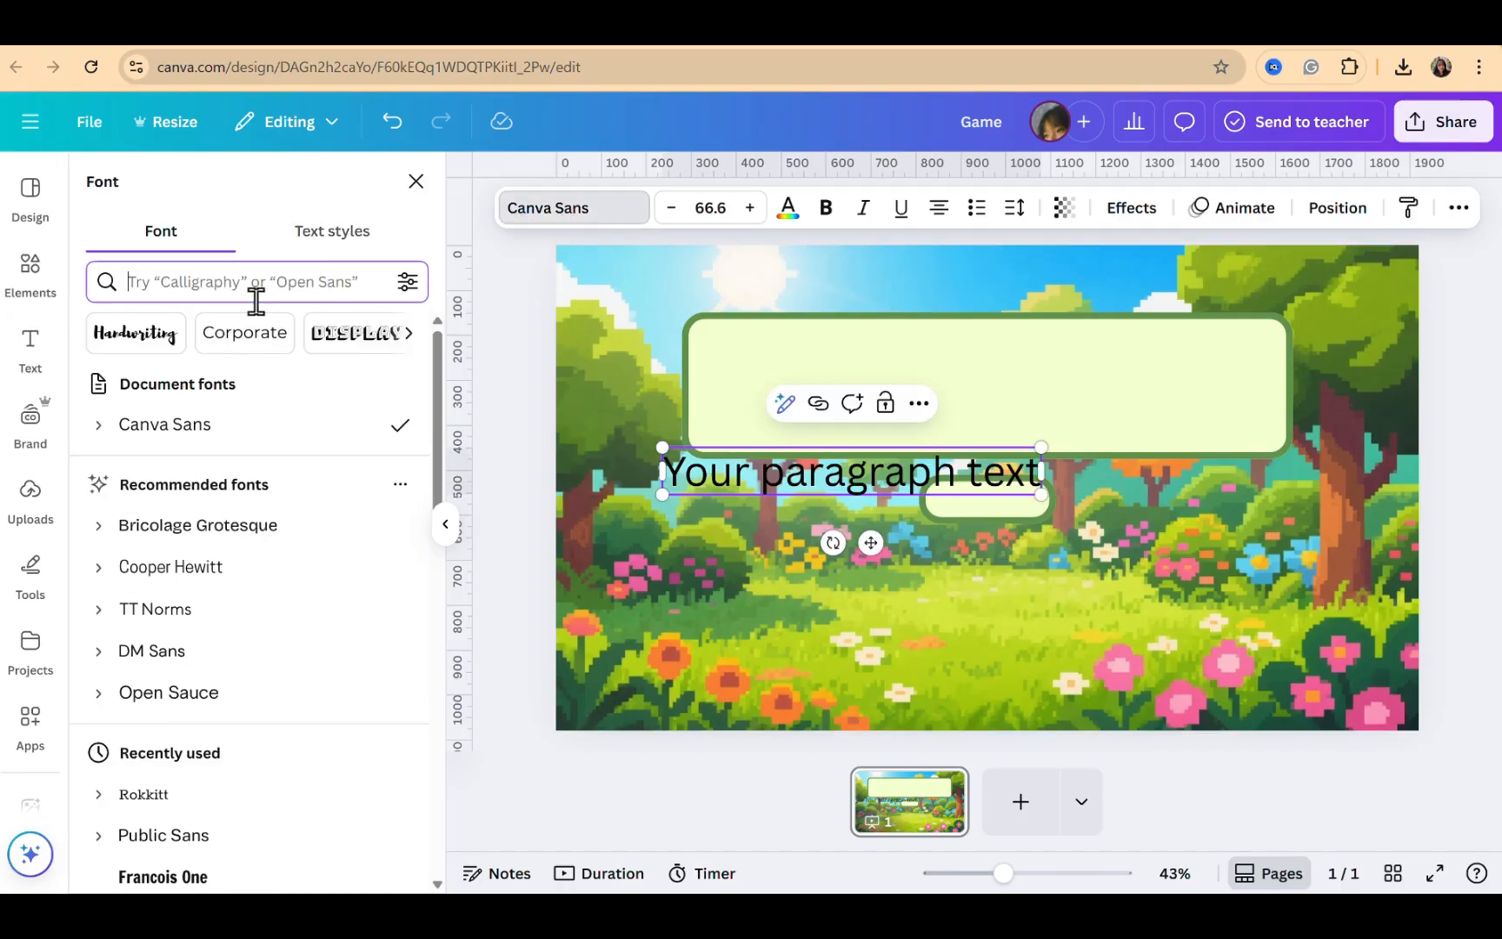
type("rokkitt")
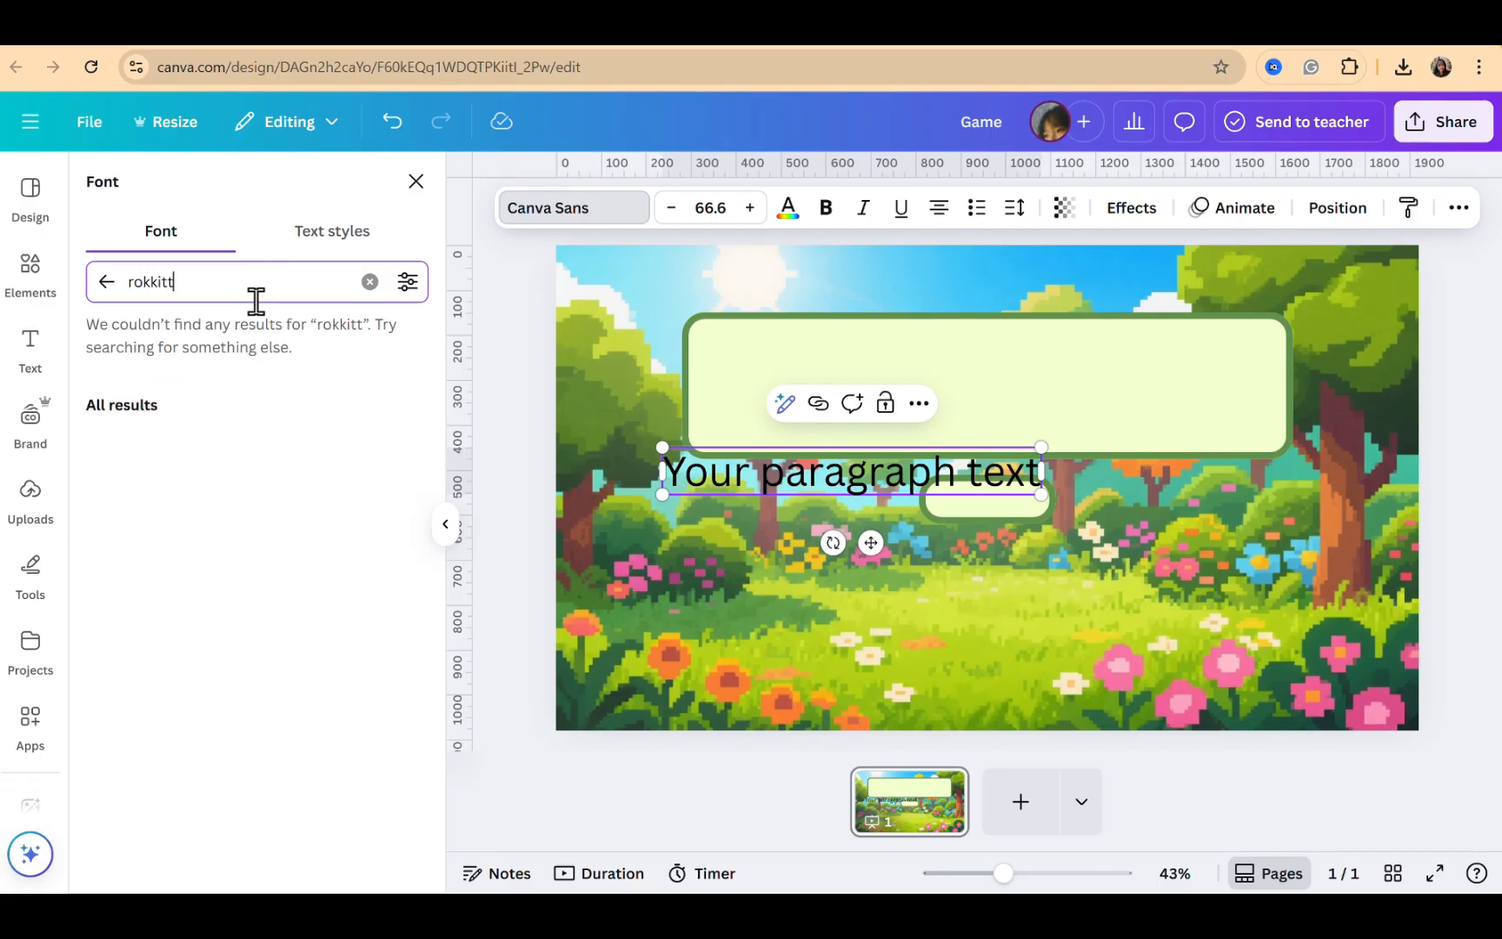
left_click(204, 387)
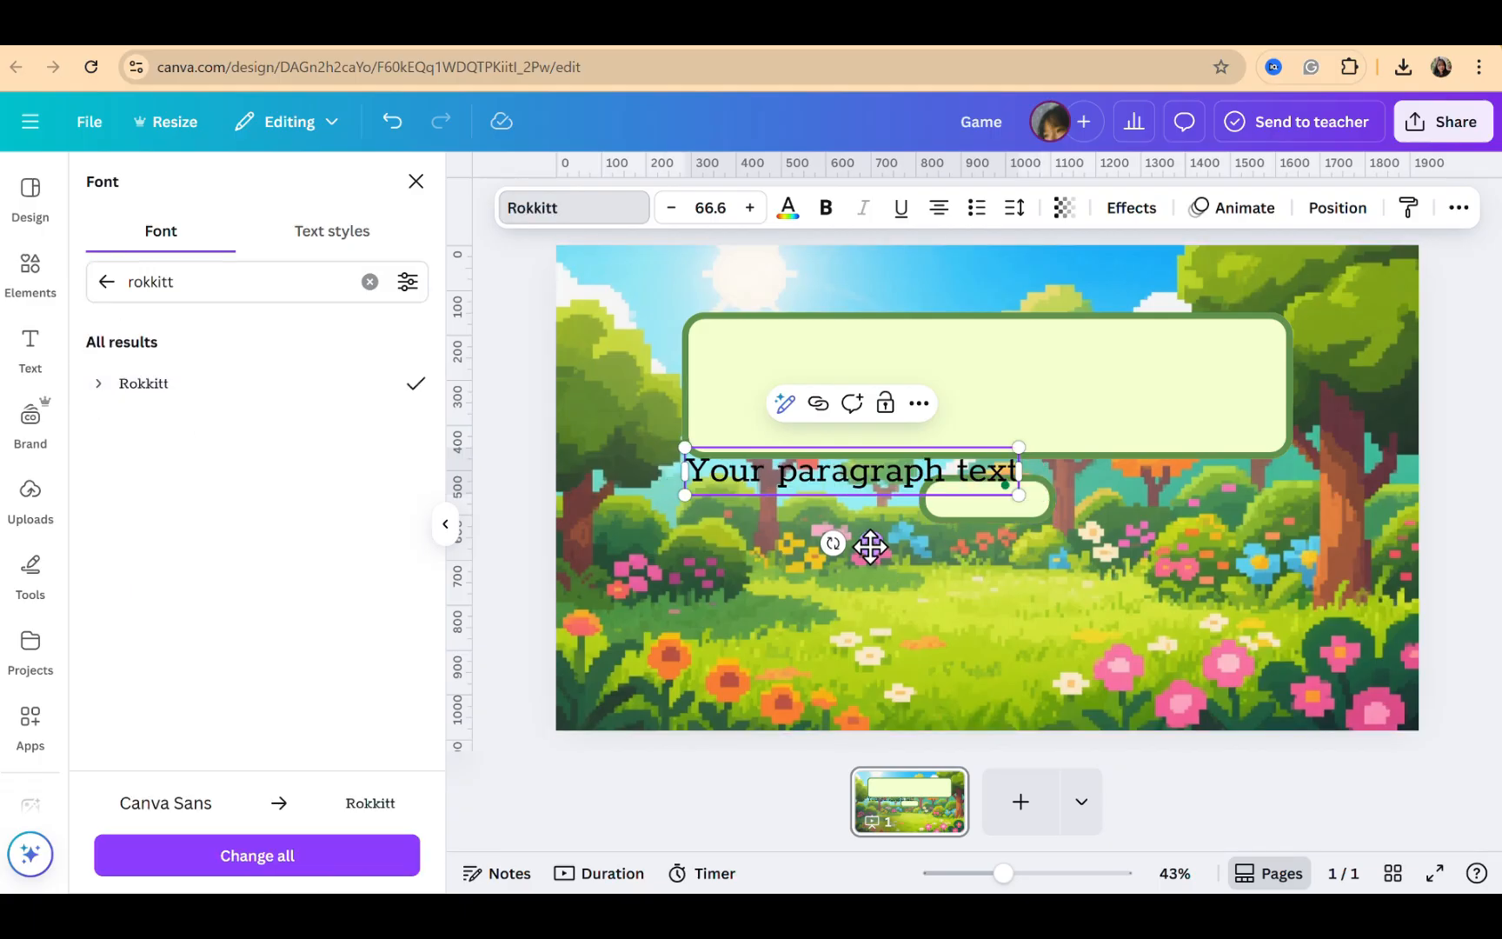
Move and enlarge the text box into the banner and enter the title "The whisper of the garden"
left_click_drag(870, 546, 907, 443)
left_click_drag(1066, 398, 1256, 434)
left_click(1058, 361)
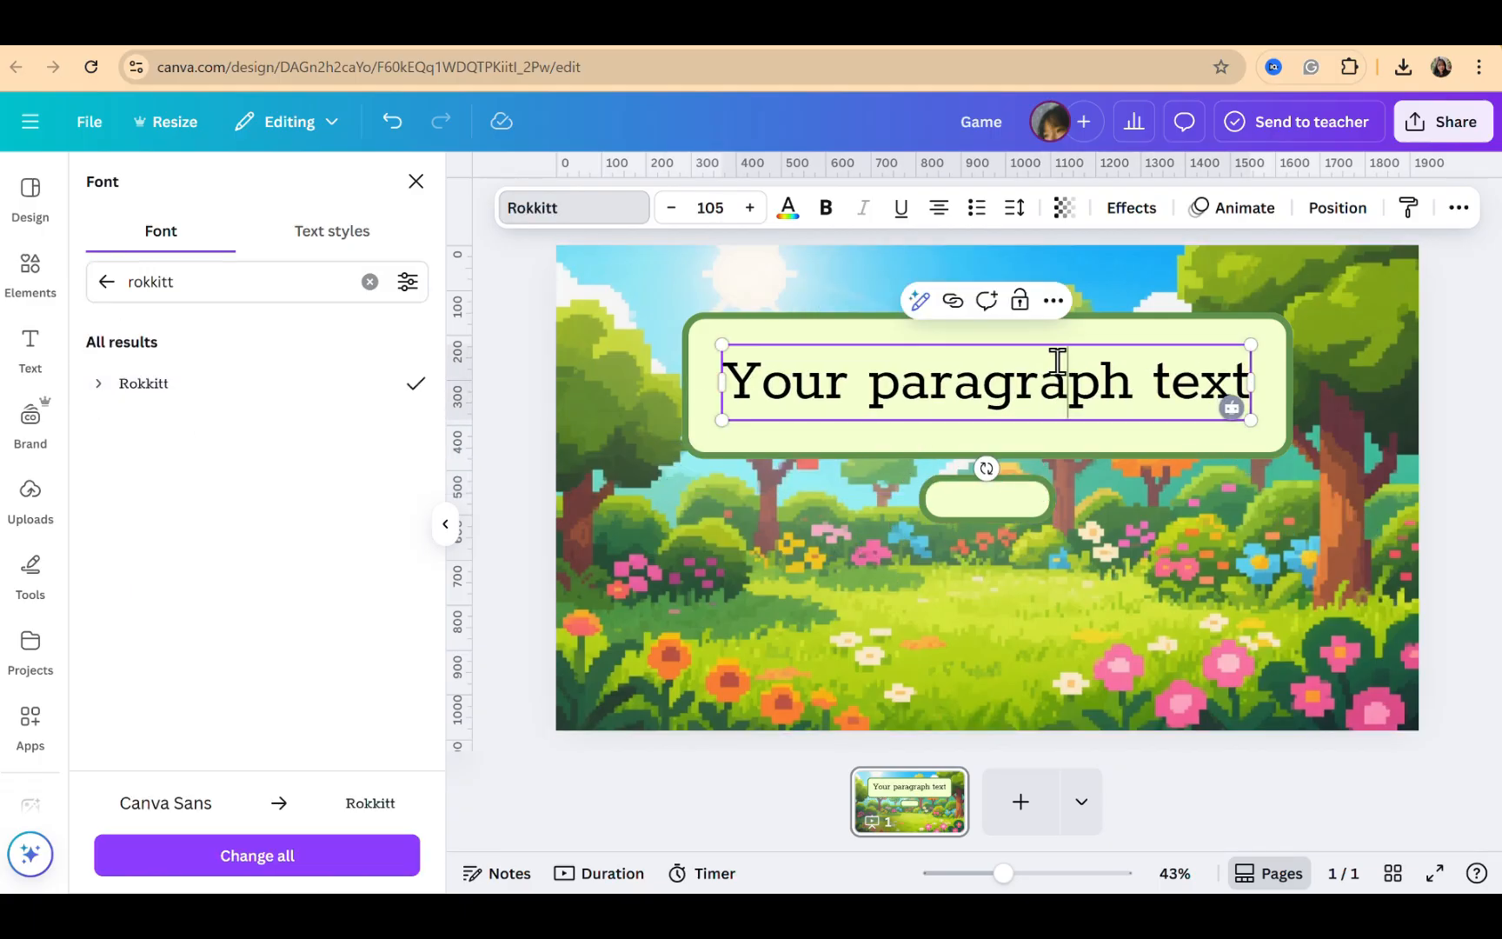
key("ctrl+a")
type("The whisp")
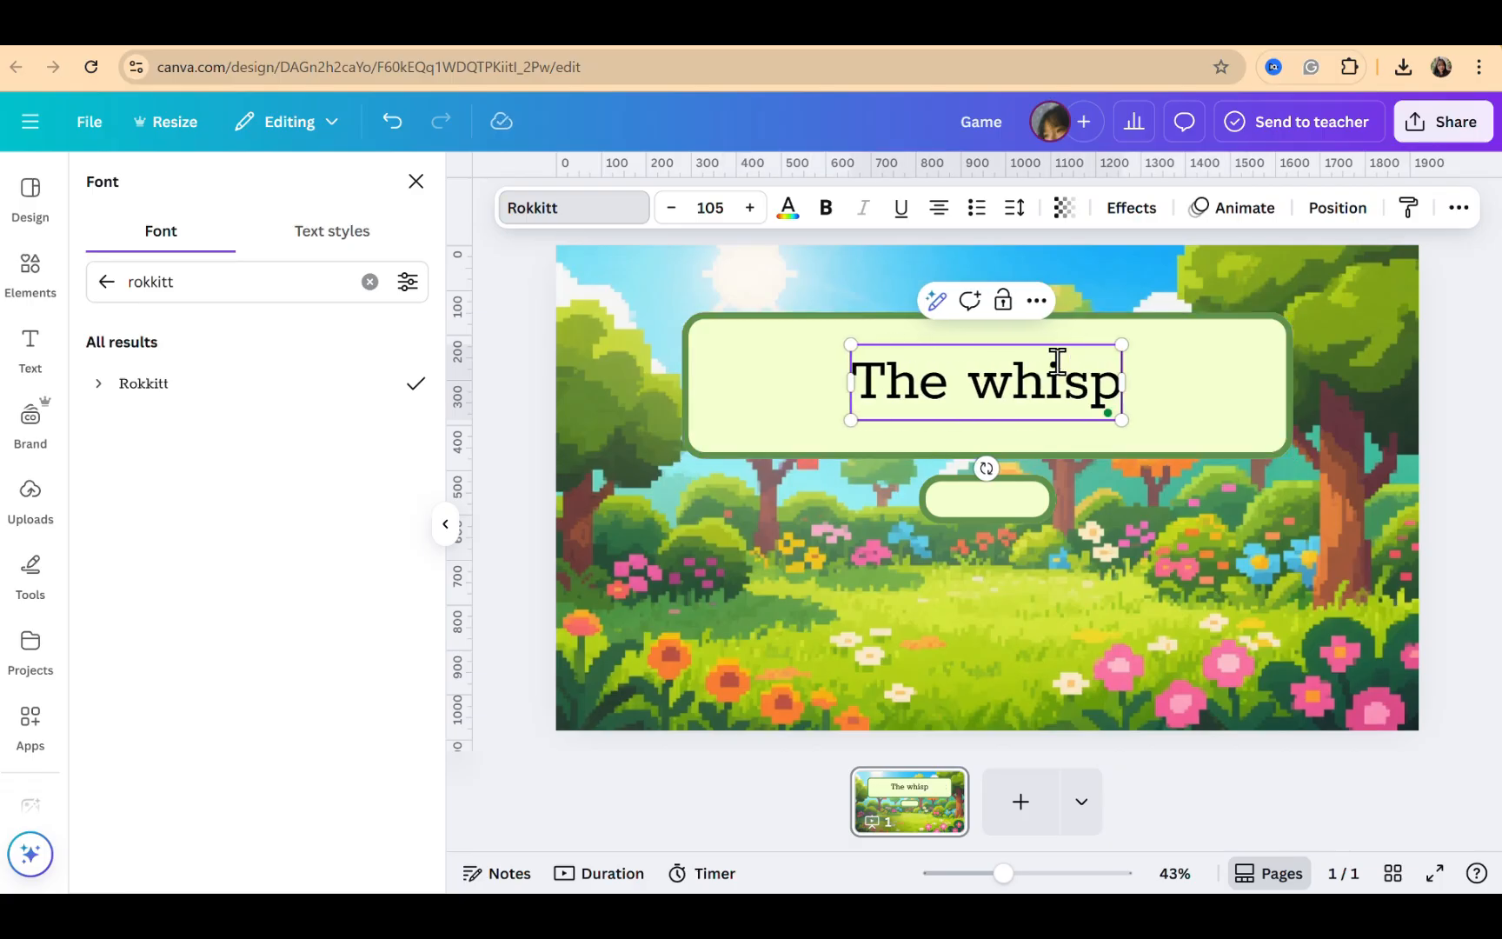
type("er of the garden")
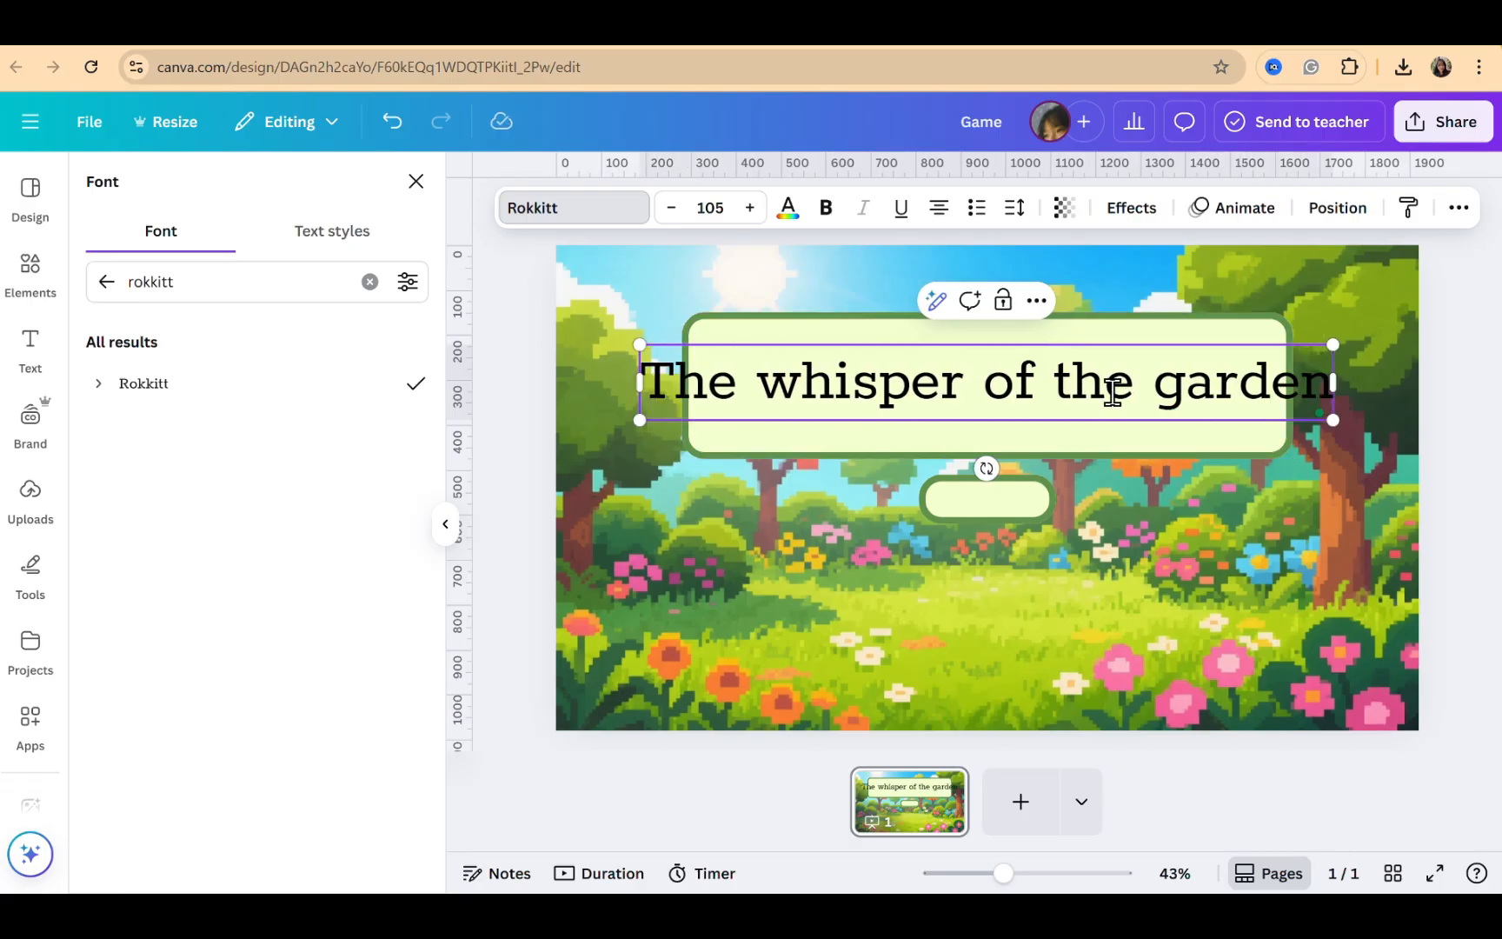
Break the title onto two lines, centre-align it, and set its line spacing to 0.92
left_click(1049, 387)
key("Return")
key("ctrl+a")
left_click(939, 214)
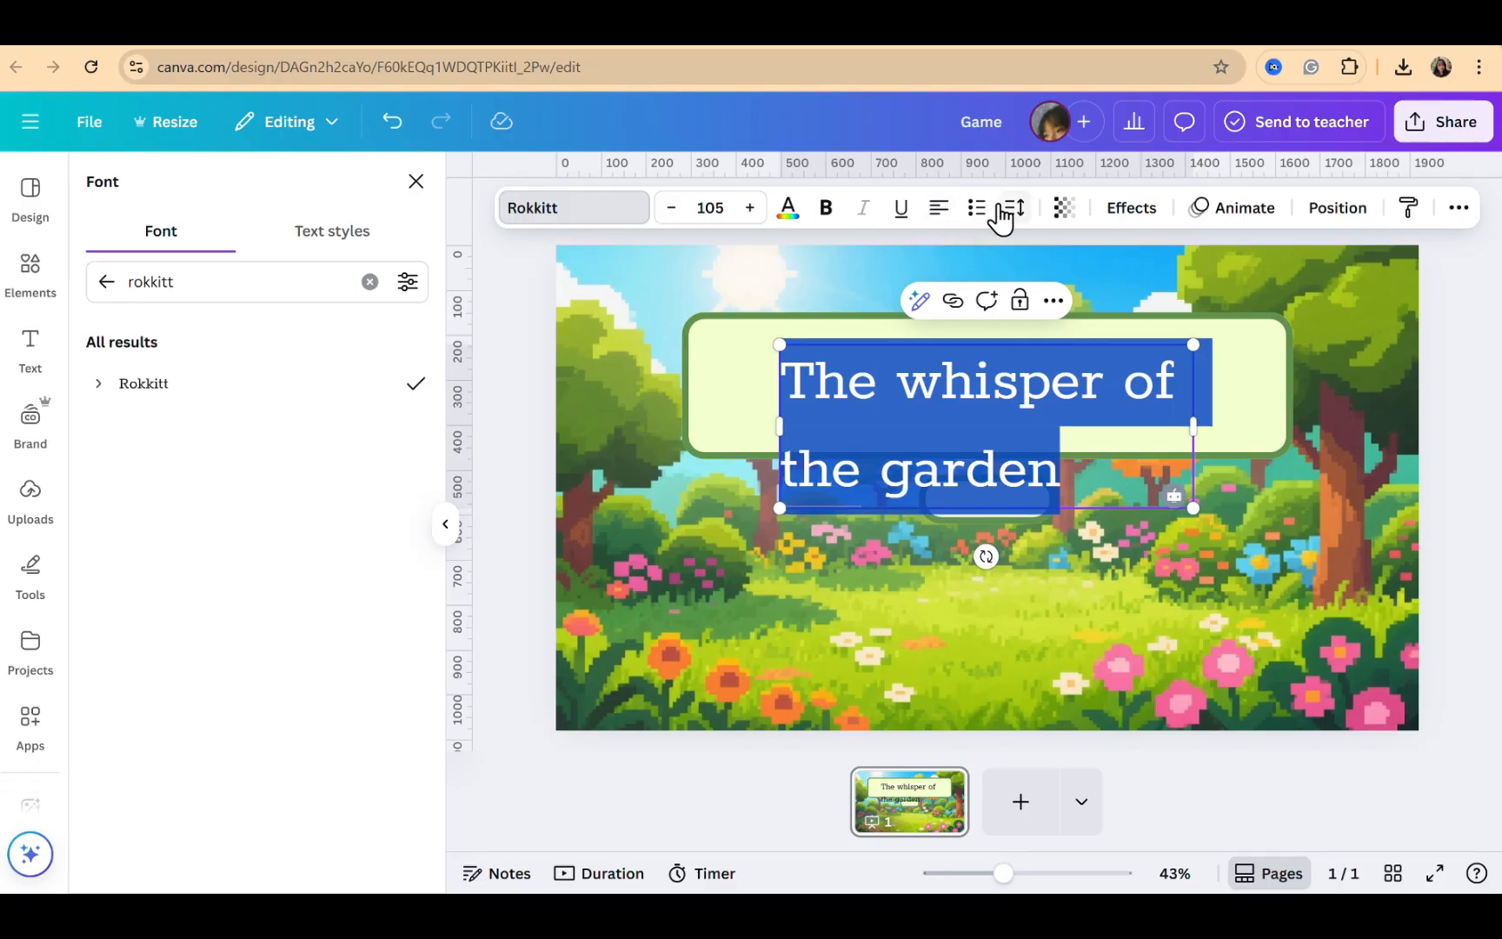
left_click(1010, 208)
left_click_drag(975, 367, 941, 372)
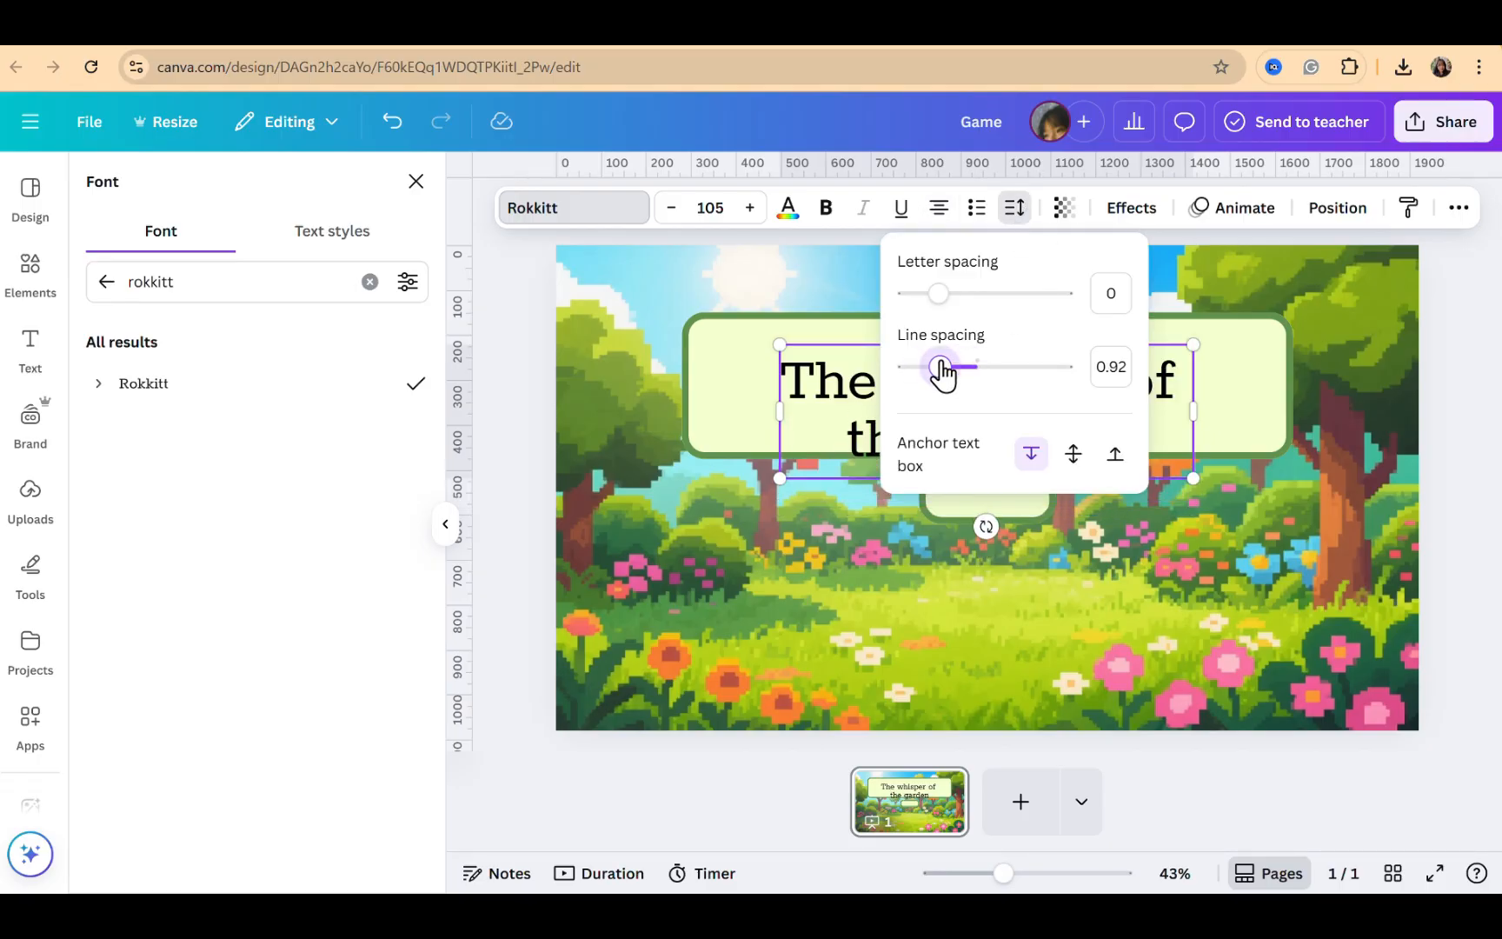
Set the title's weight to ExtraBold and enlarge it to font size 120 inside the banner
left_click(98, 385)
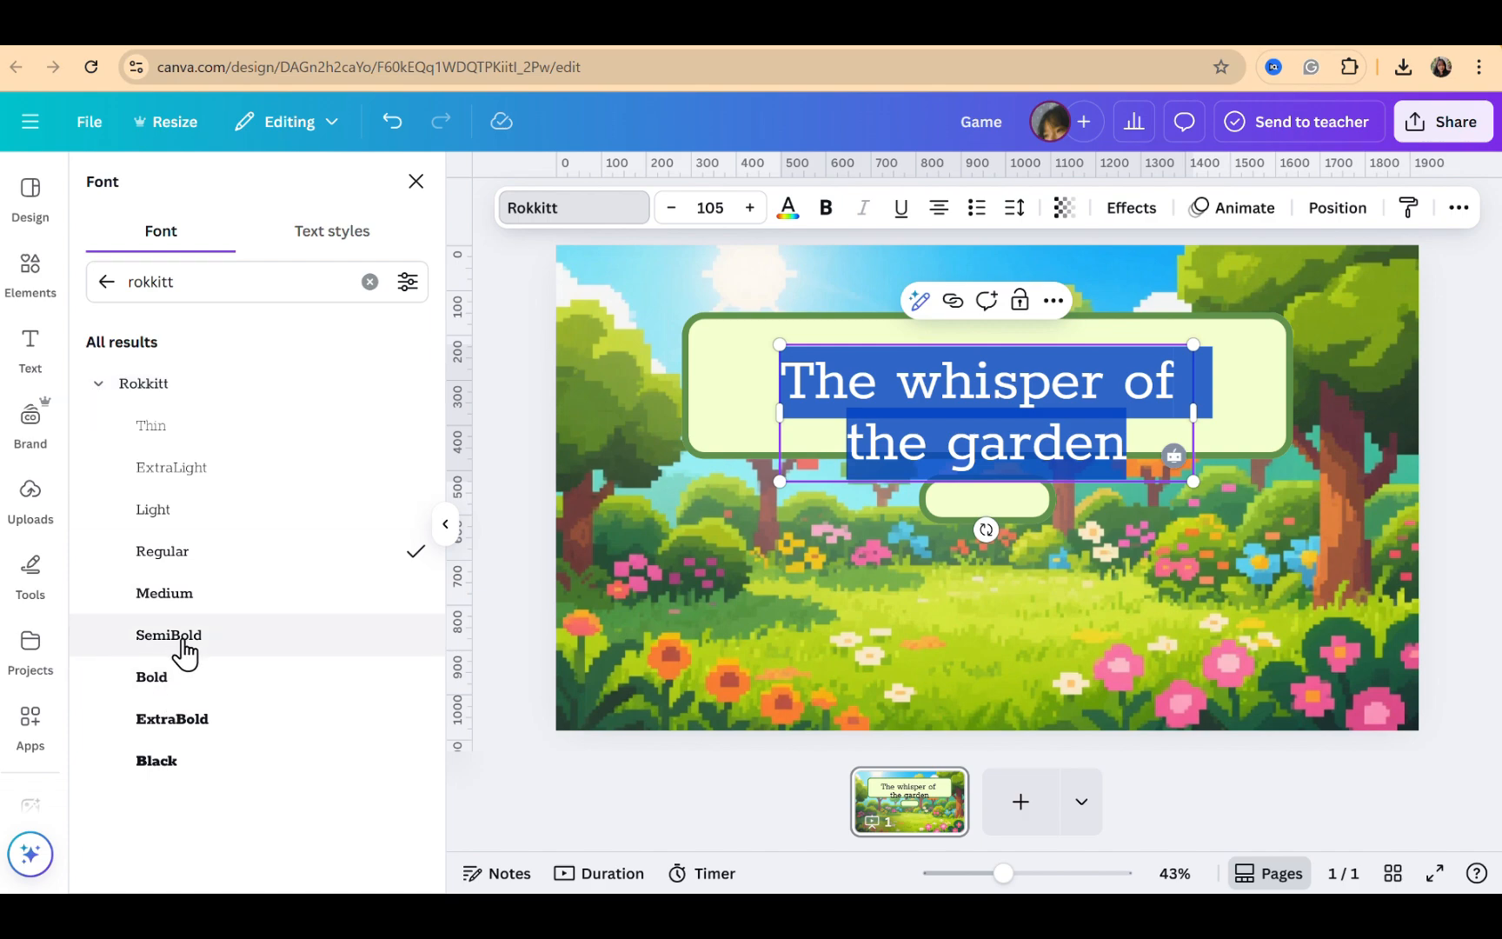
left_click(176, 685)
left_click(181, 729)
left_click(1170, 497)
left_click_drag(1049, 405, 935, 373)
left_click(1014, 207)
left_click(717, 388)
left_click(1106, 412)
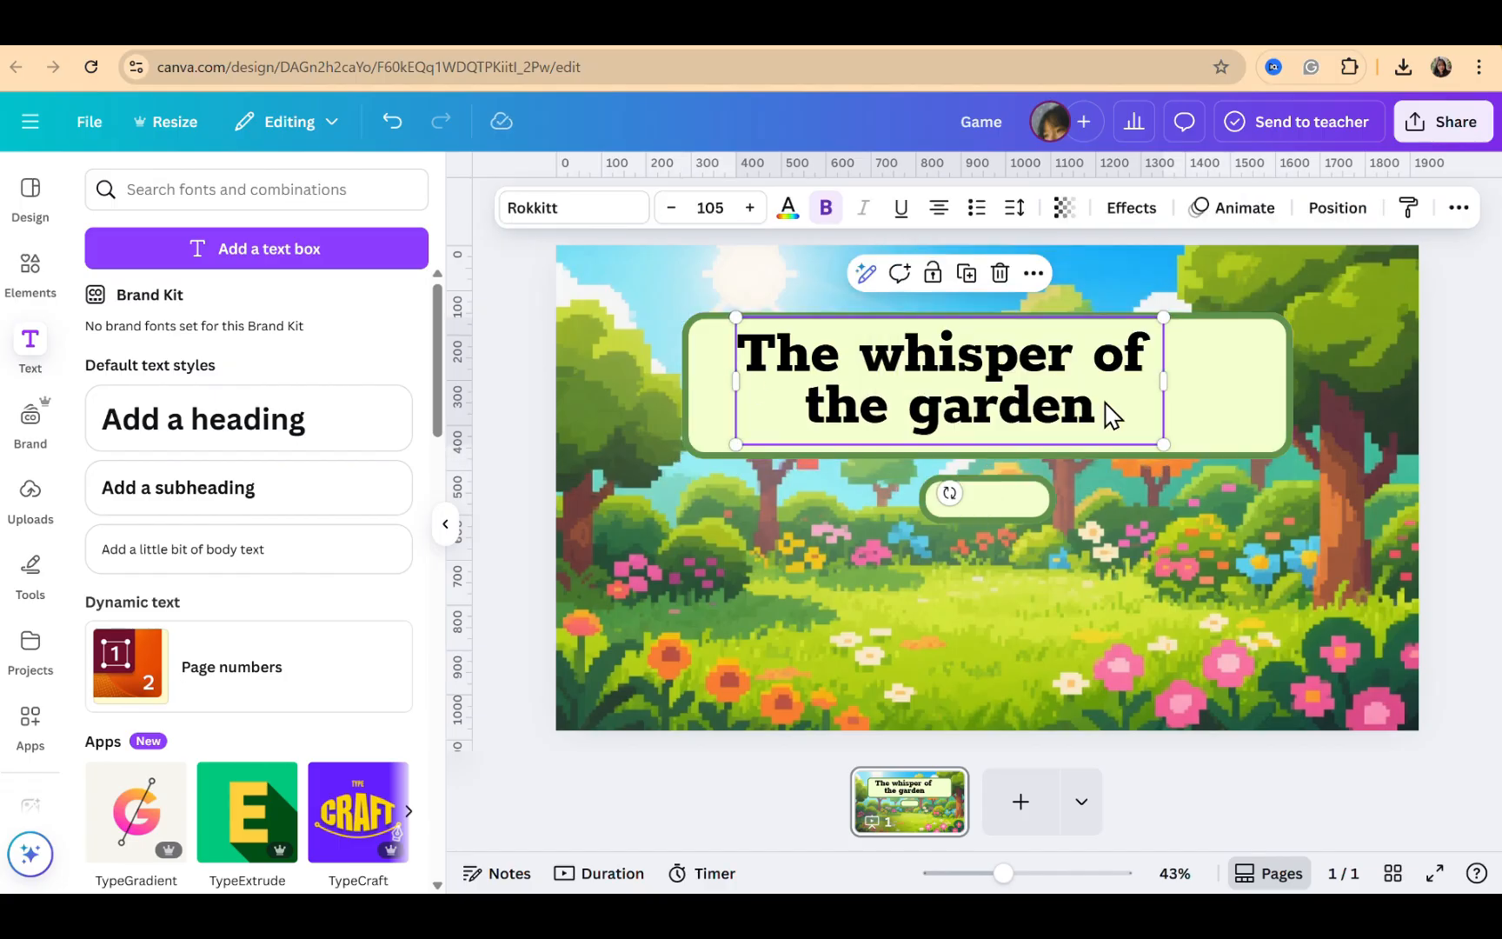
left_click_drag(1164, 447, 1224, 463)
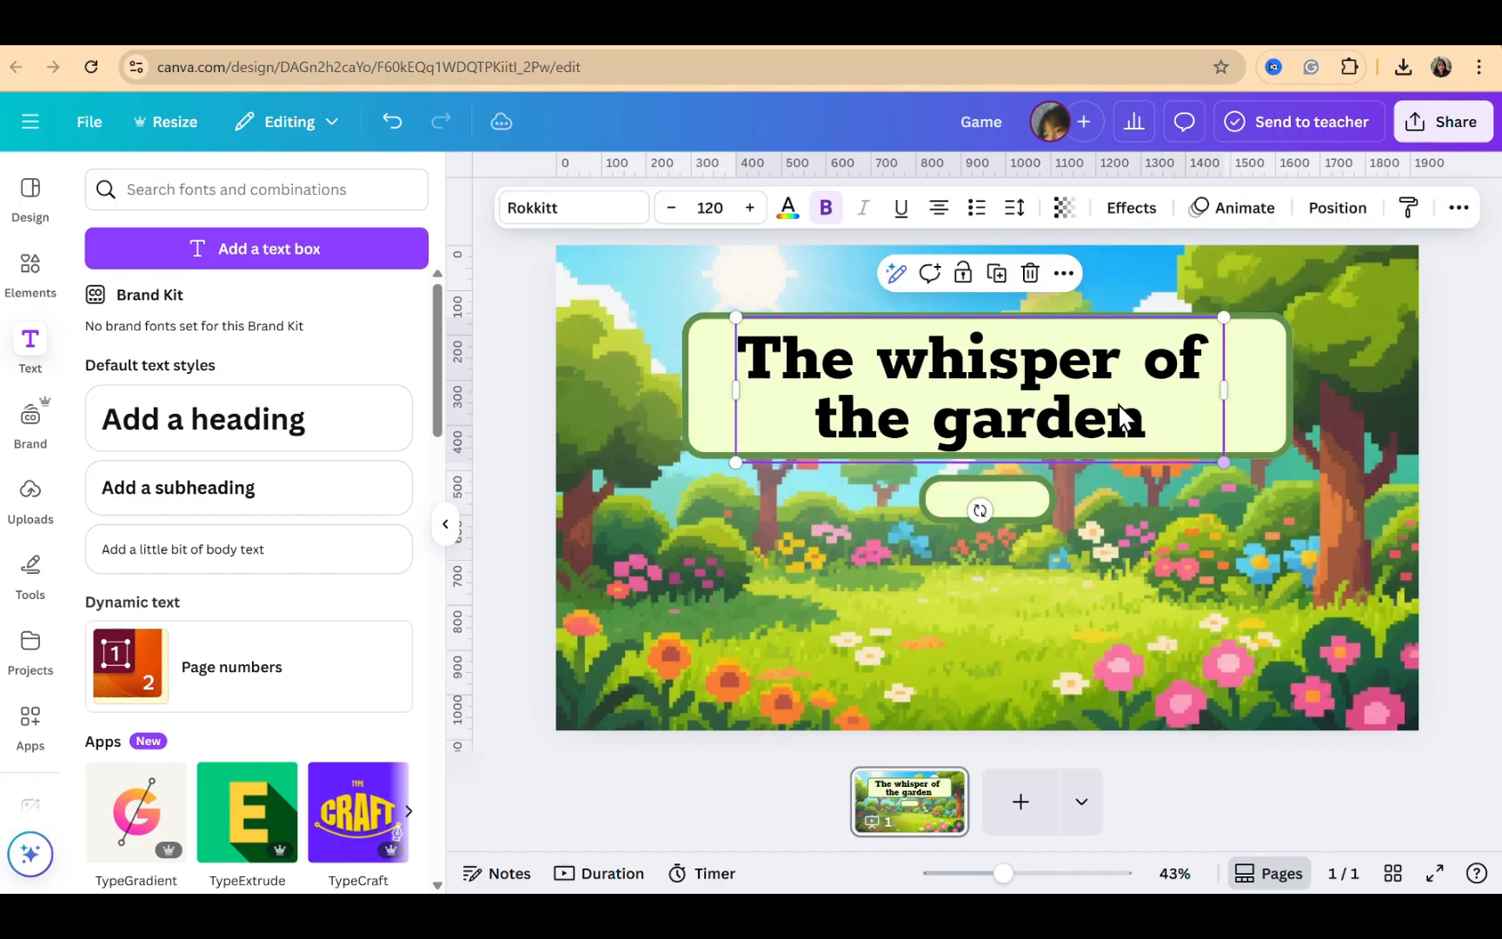
left_click_drag(1107, 396, 1114, 393)
Colour the title text with the medium green photo colour
left_click(781, 223)
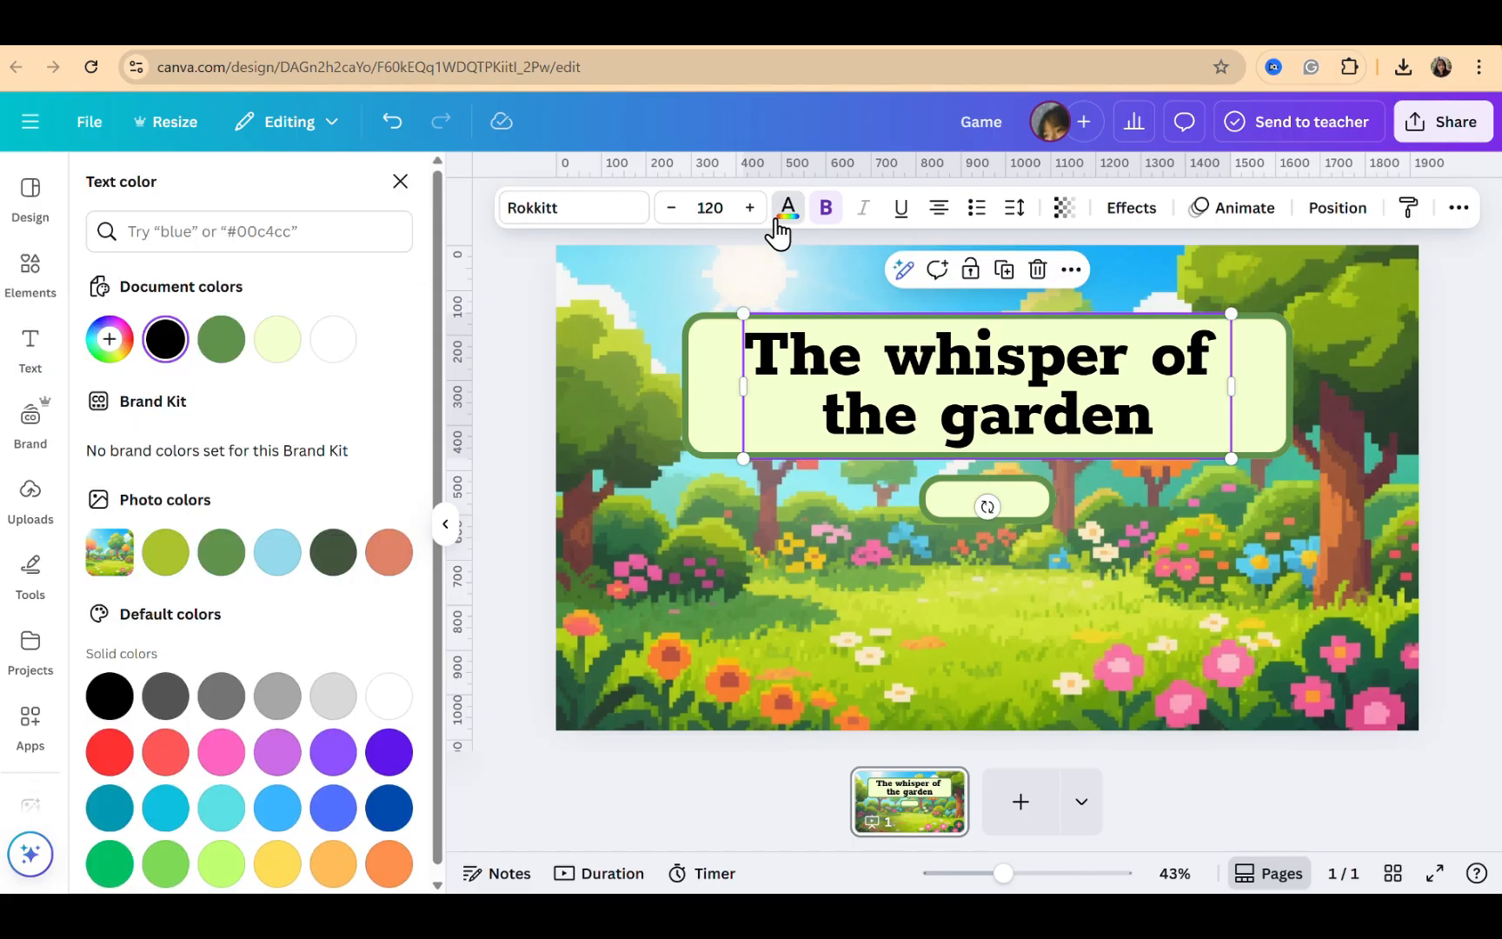
left_click(221, 560)
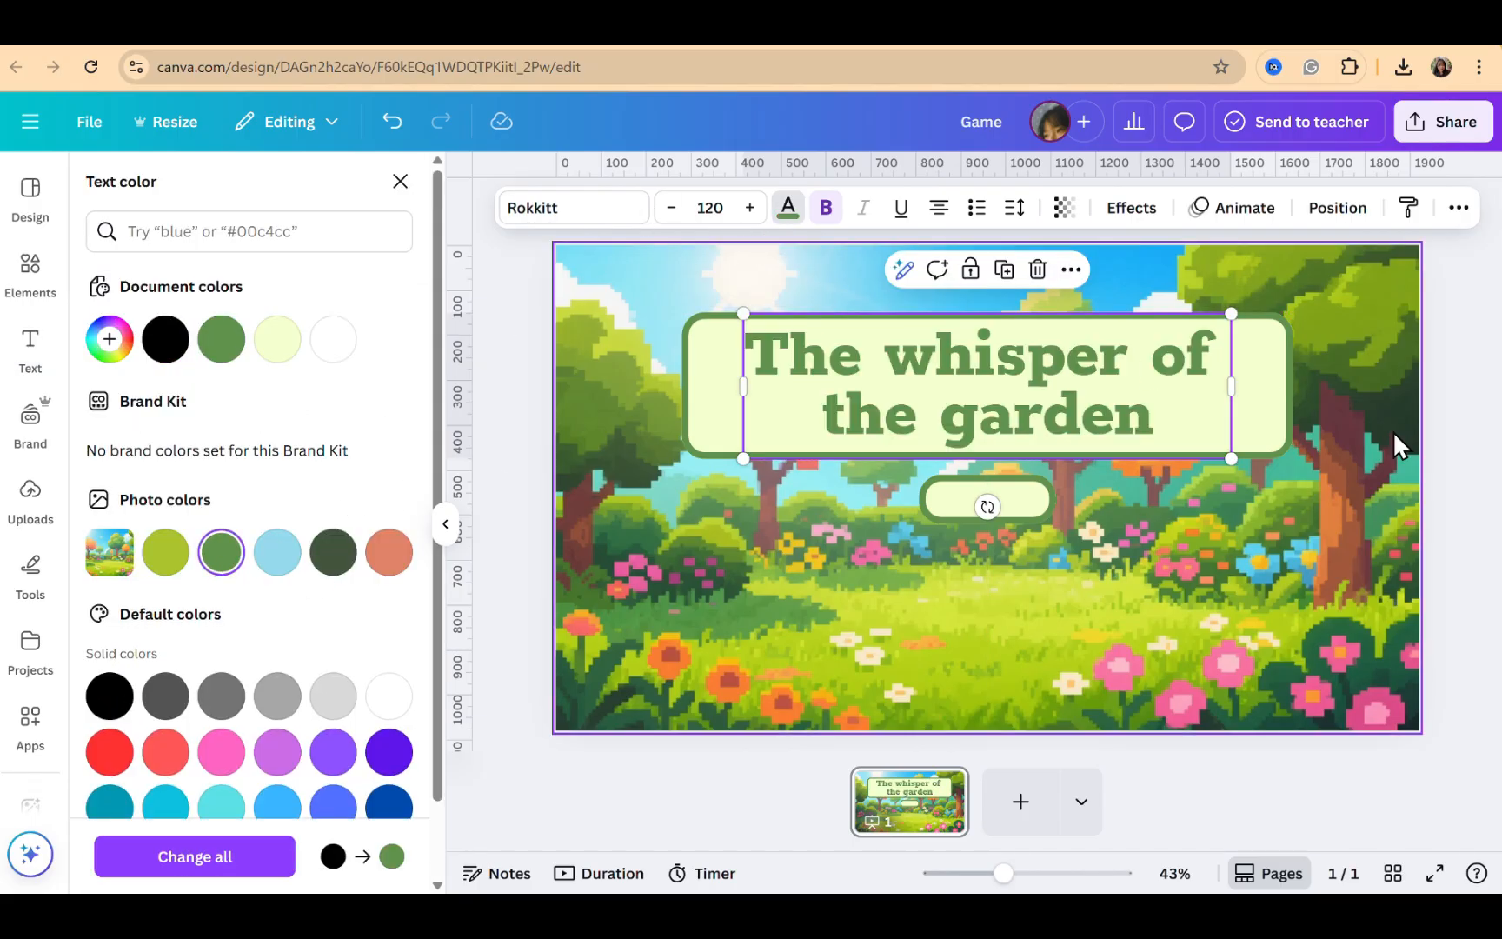
left_click(1360, 432)
Duplicate the title, shrink the copy onto the small button, and change its text to "Play"
left_click(1206, 422)
key("ctrl+d")
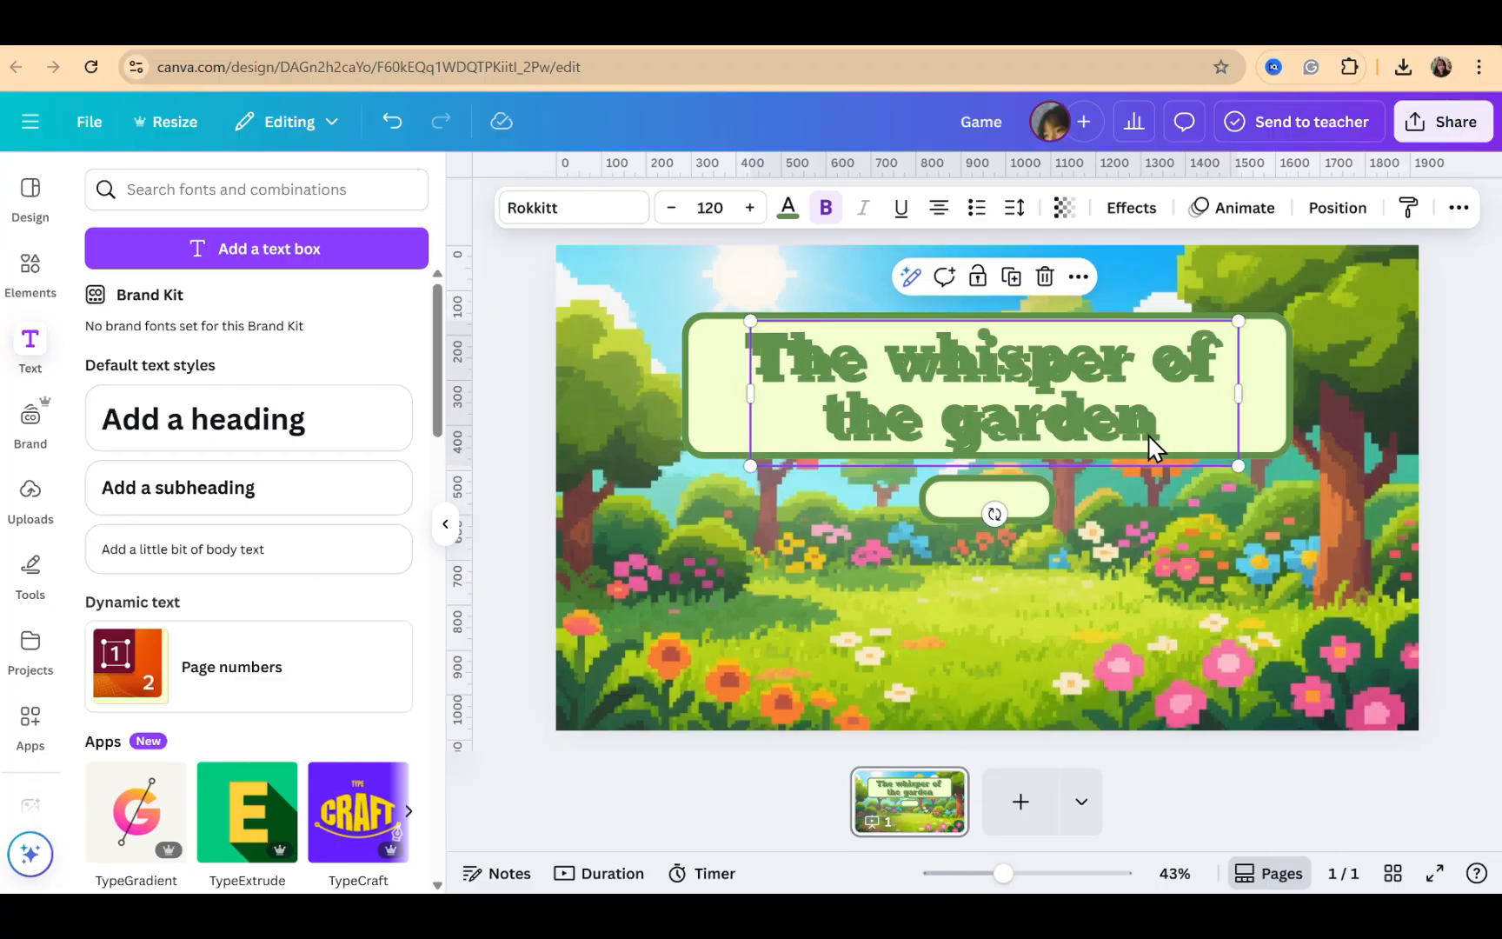
left_click_drag(1234, 321, 955, 419)
left_click_drag(868, 456, 1019, 536)
double_click(1022, 521)
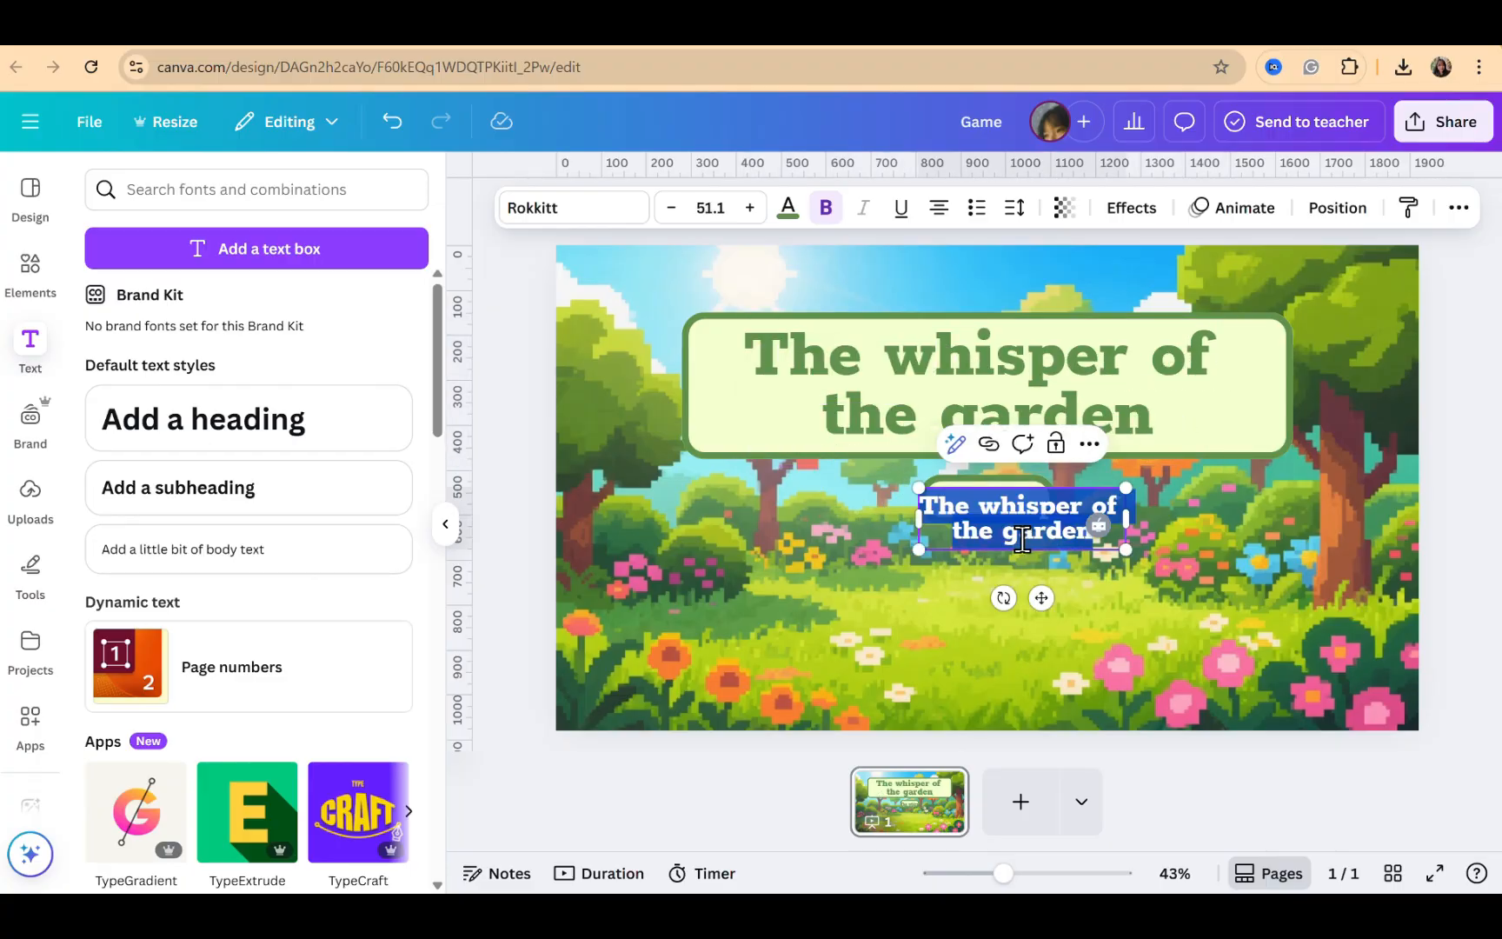
type("Play")
double_click(1040, 574)
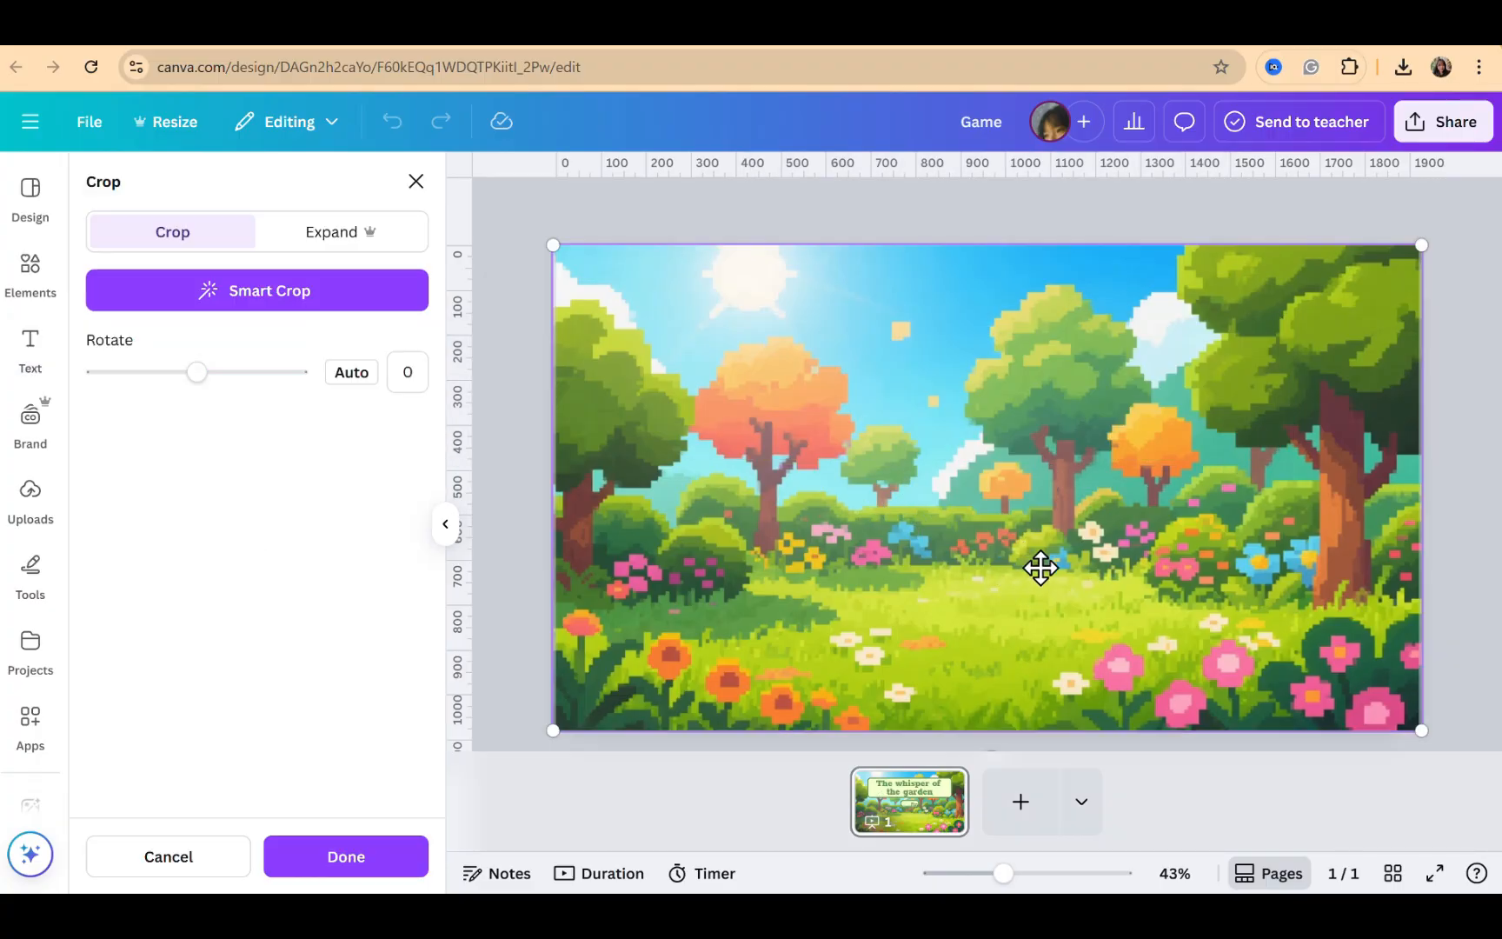
left_click(1455, 363)
left_click_drag(1023, 496, 988, 491)
left_click(1356, 449)
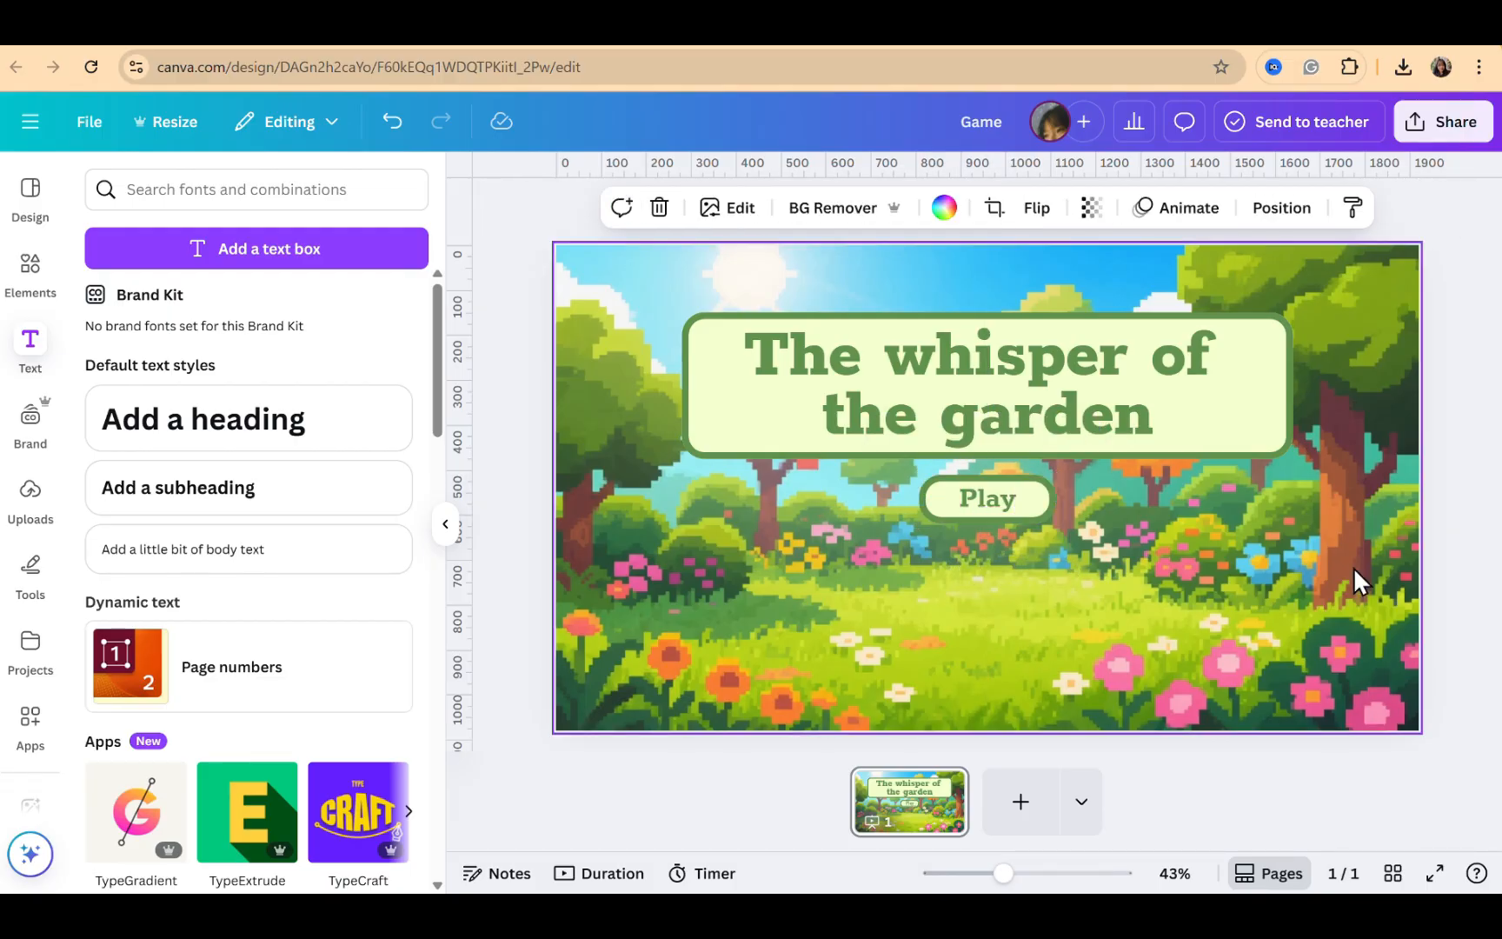
Add a new blank second page to the presentation
left_click(1003, 818)
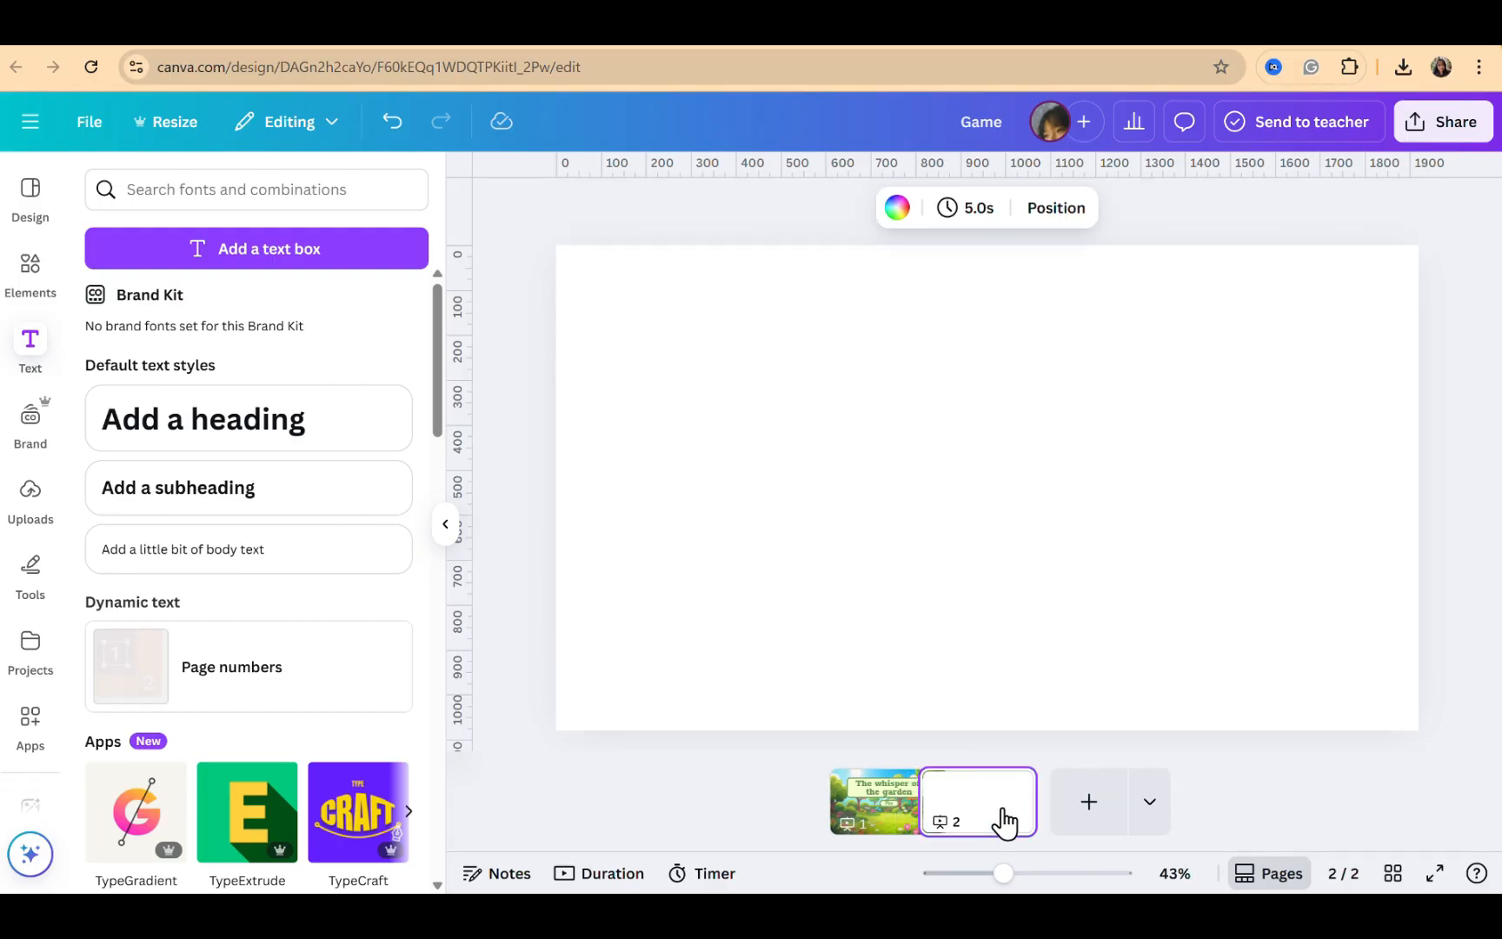
left_click(1080, 521)
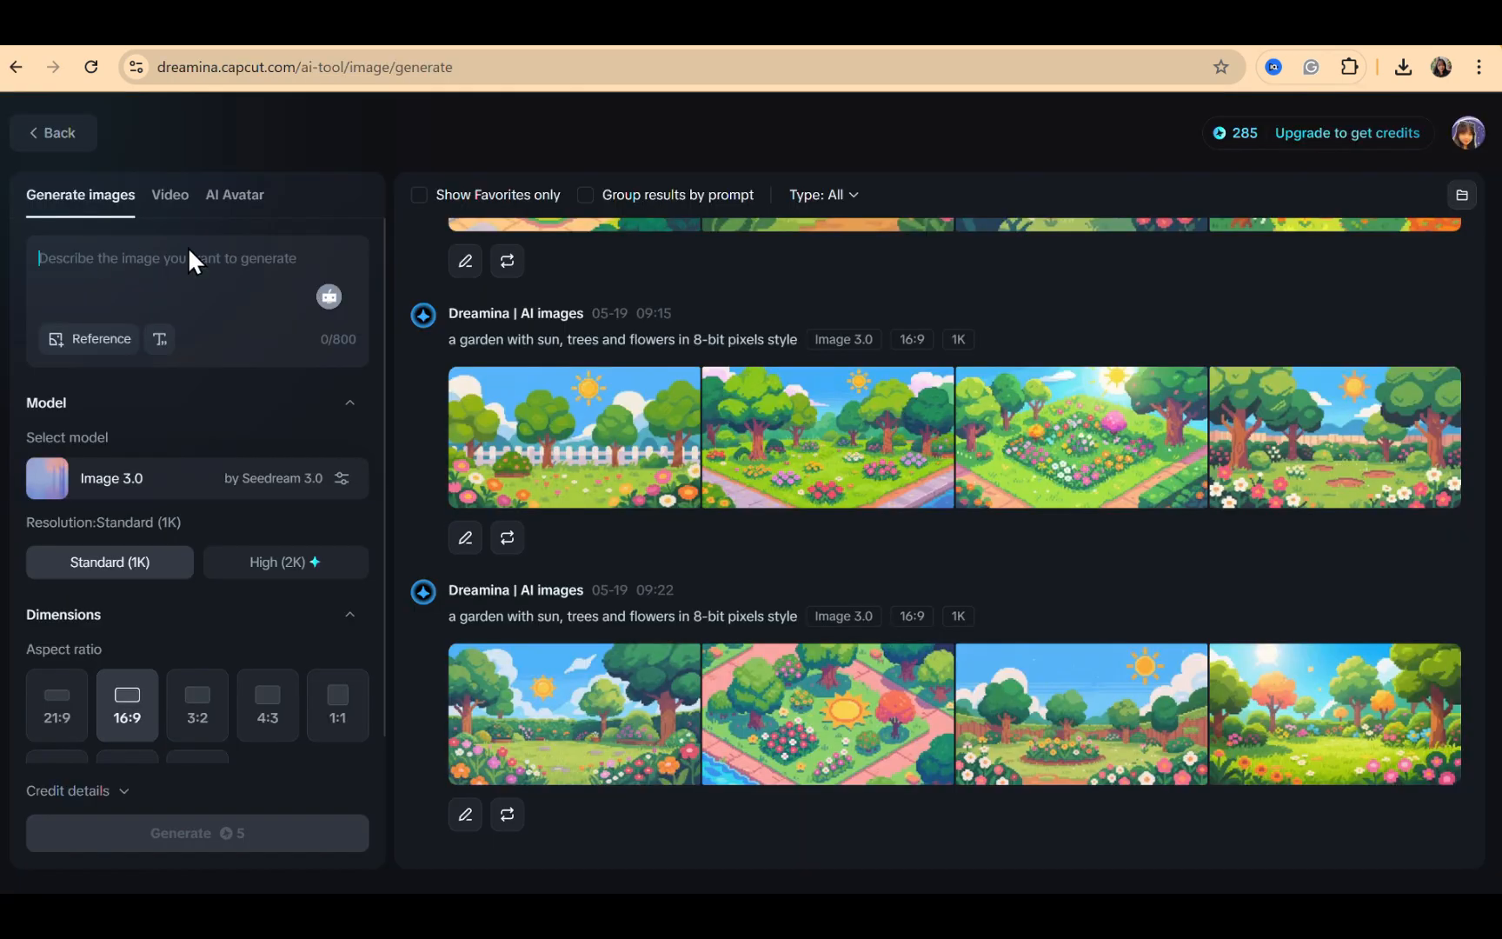
Switch to Dreamina and paste the prompt "A garden with lots of plants and flowers of a farmer, in 8 bit pixel style."
type("A garden with lots of plants and flowers of a farmer, in 8 bit pixel style.")
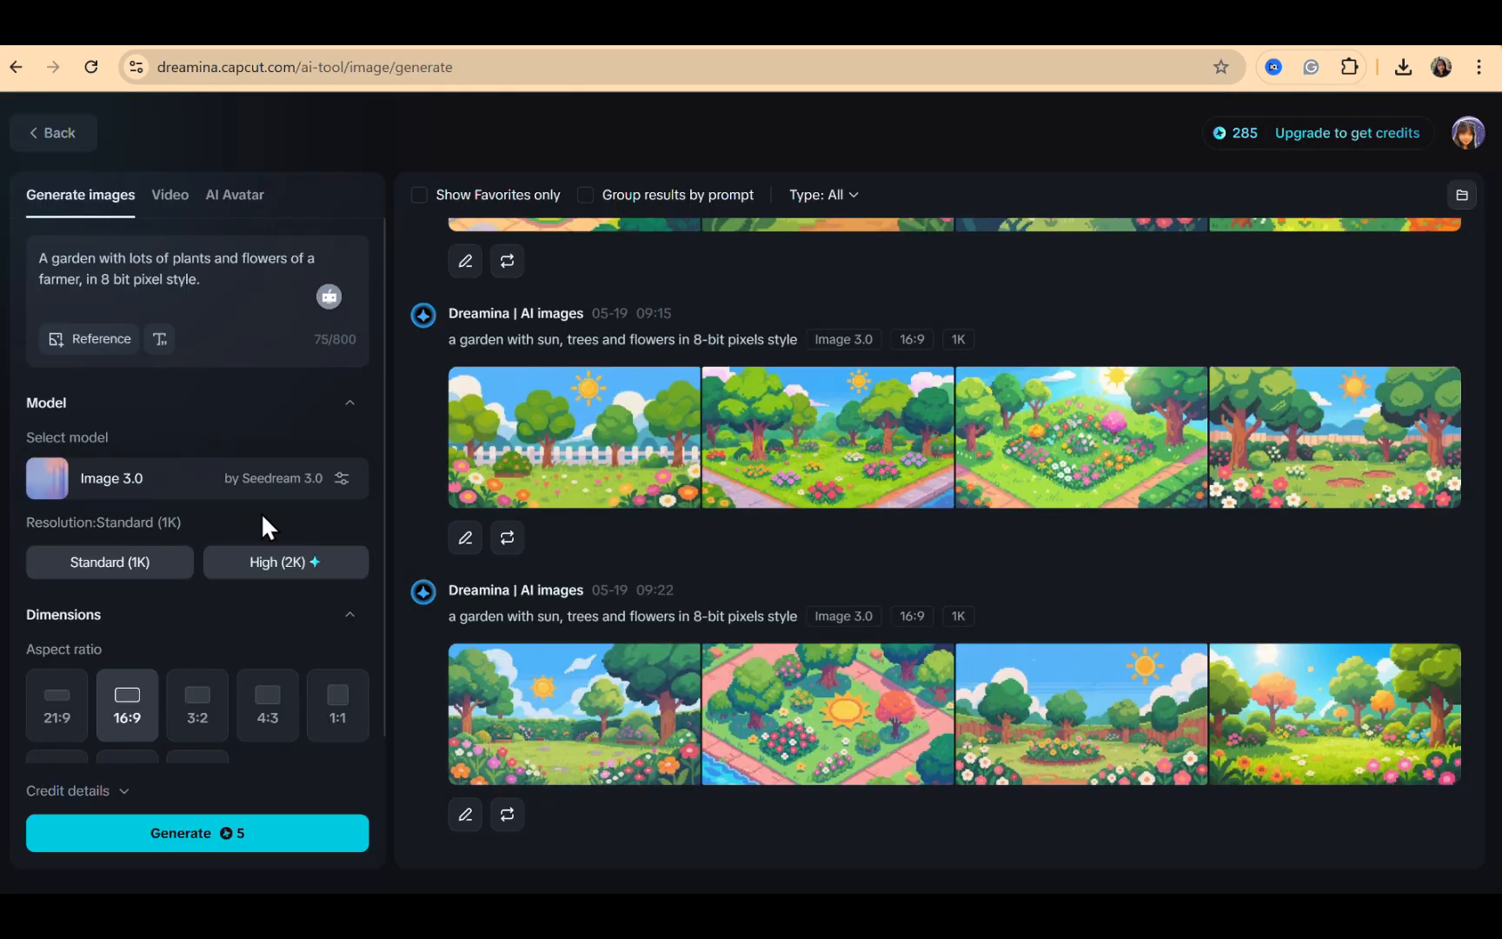
mouse_move(211, 278)
left_mouse_down()
mouse_move(96, 258)
mouse_move(214, 275)
left_mouse_up()
left_click(213, 275)
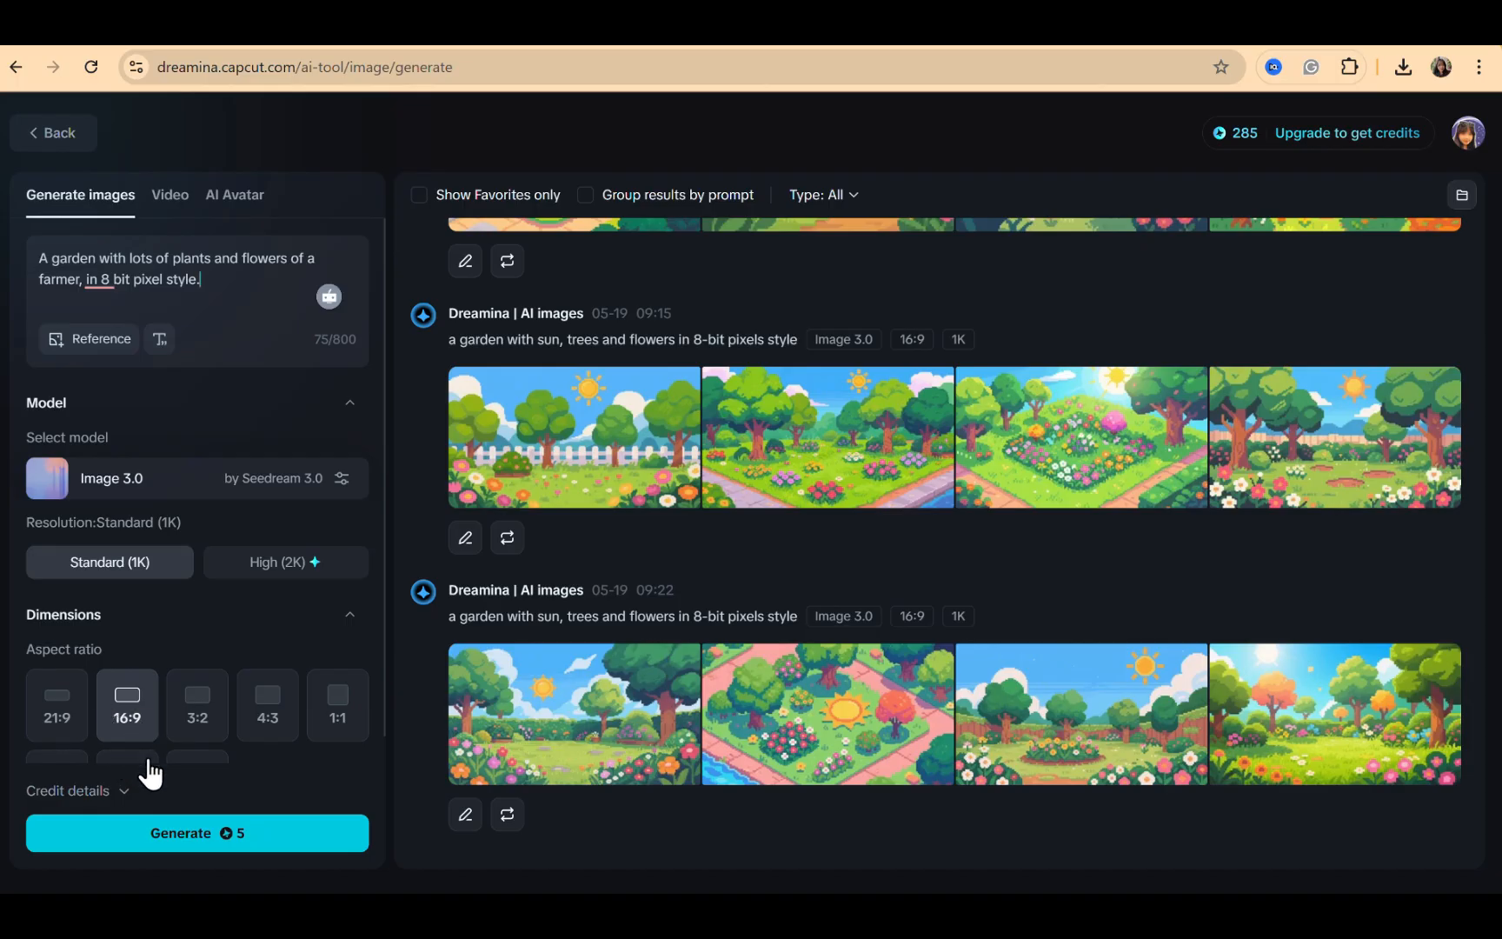
Generate images from the farmer garden prompt, open the second result and capture it as a screenshot
left_click(214, 836)
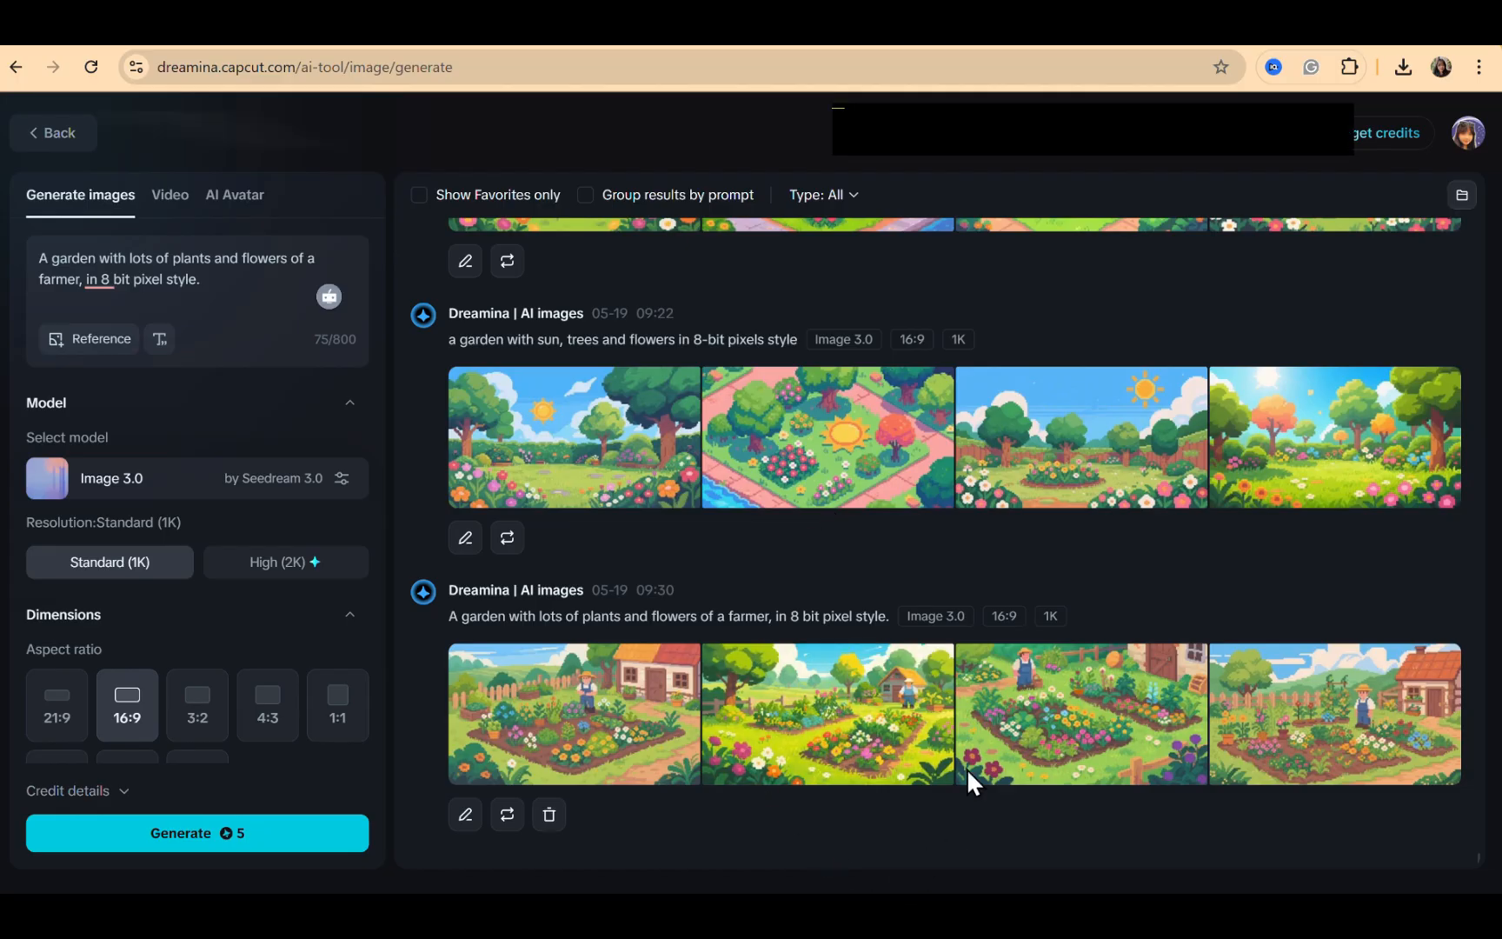
left_click(813, 697)
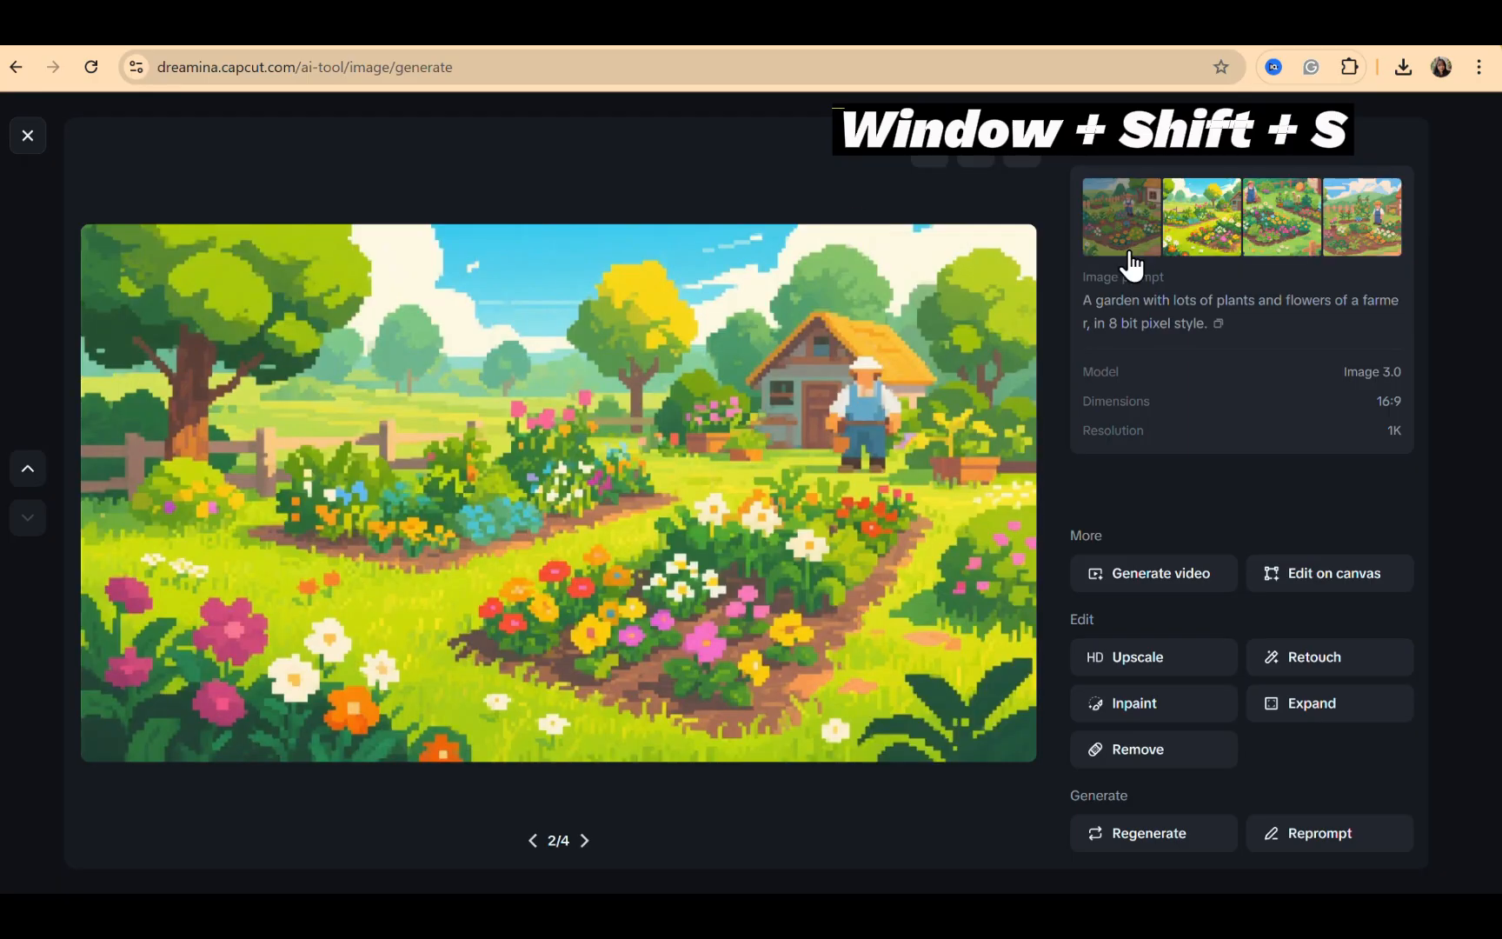
key("super+shift+s")
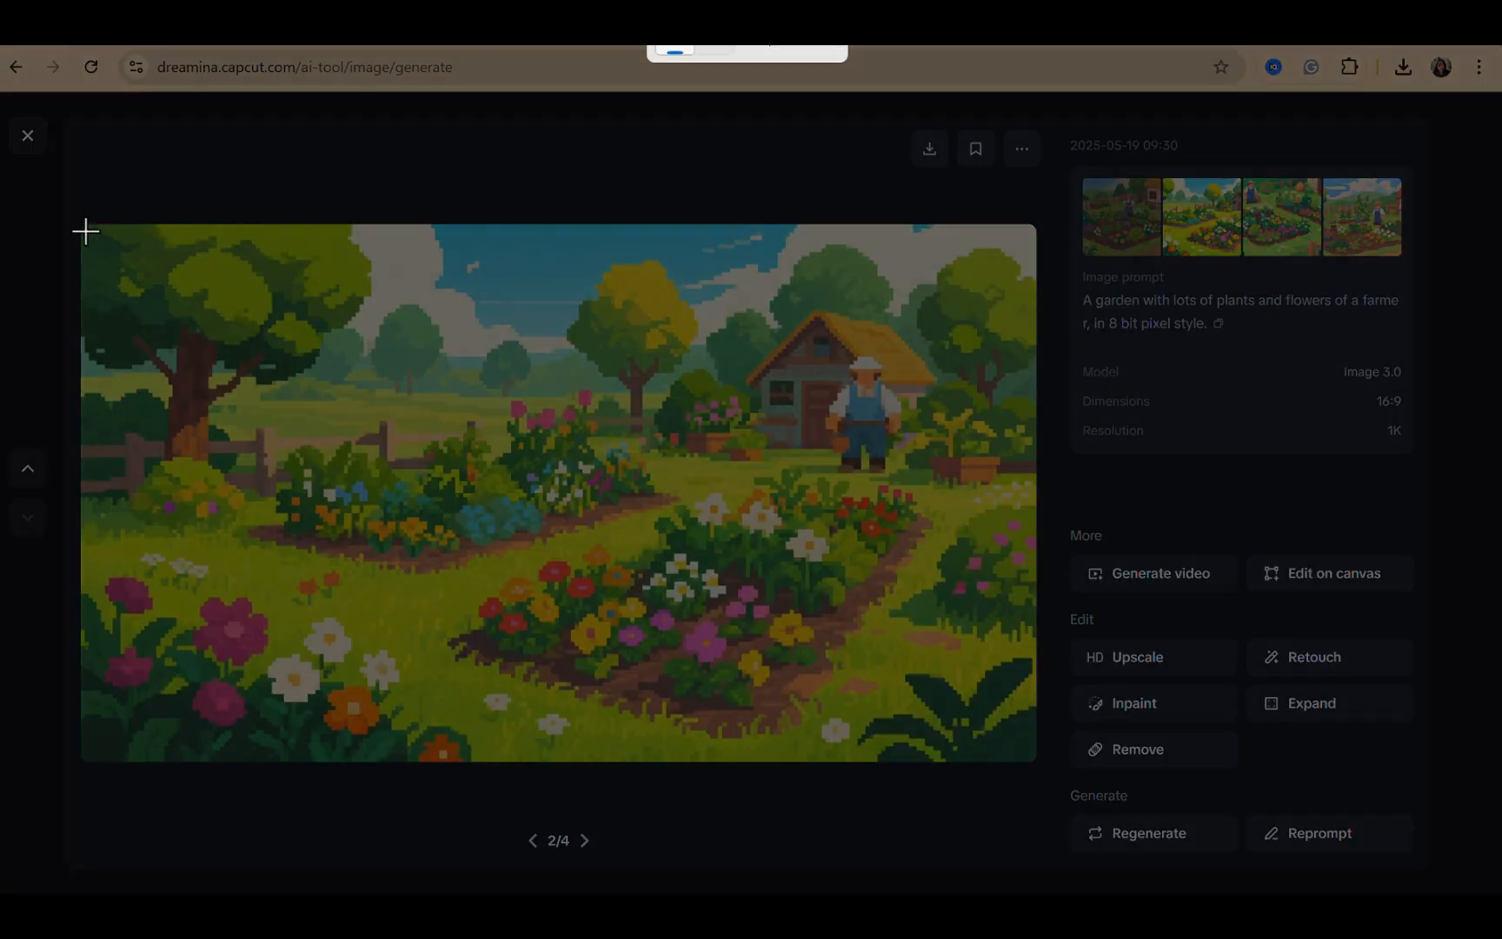
left_click_drag(85, 231, 1032, 756)
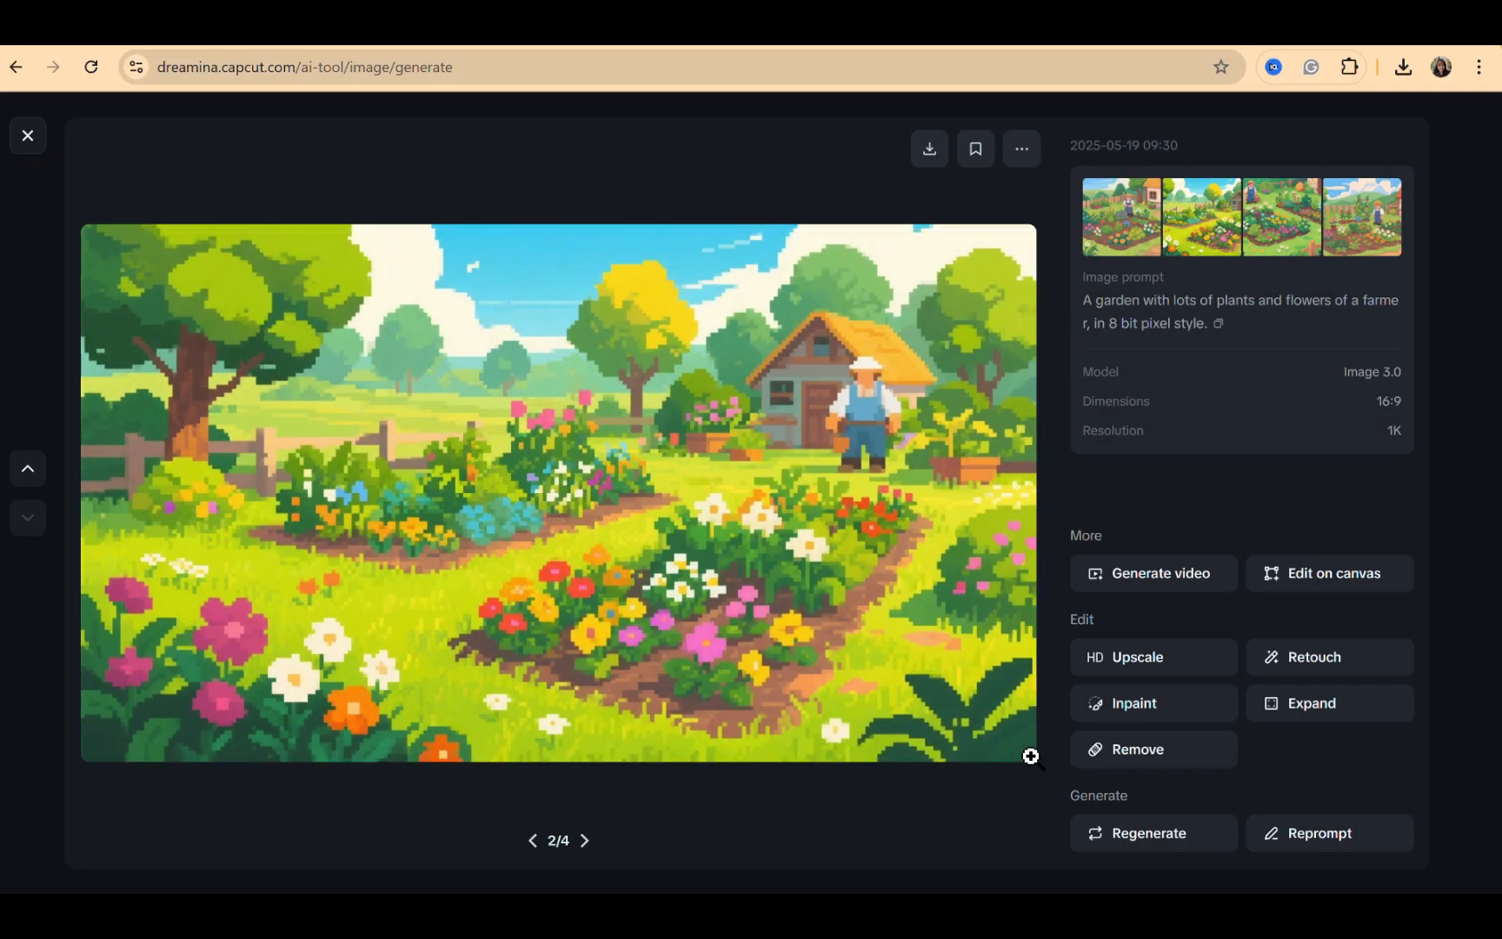
Paste the farmer garden screenshot onto page 2 and set it as the page background
key("ctrl+v")
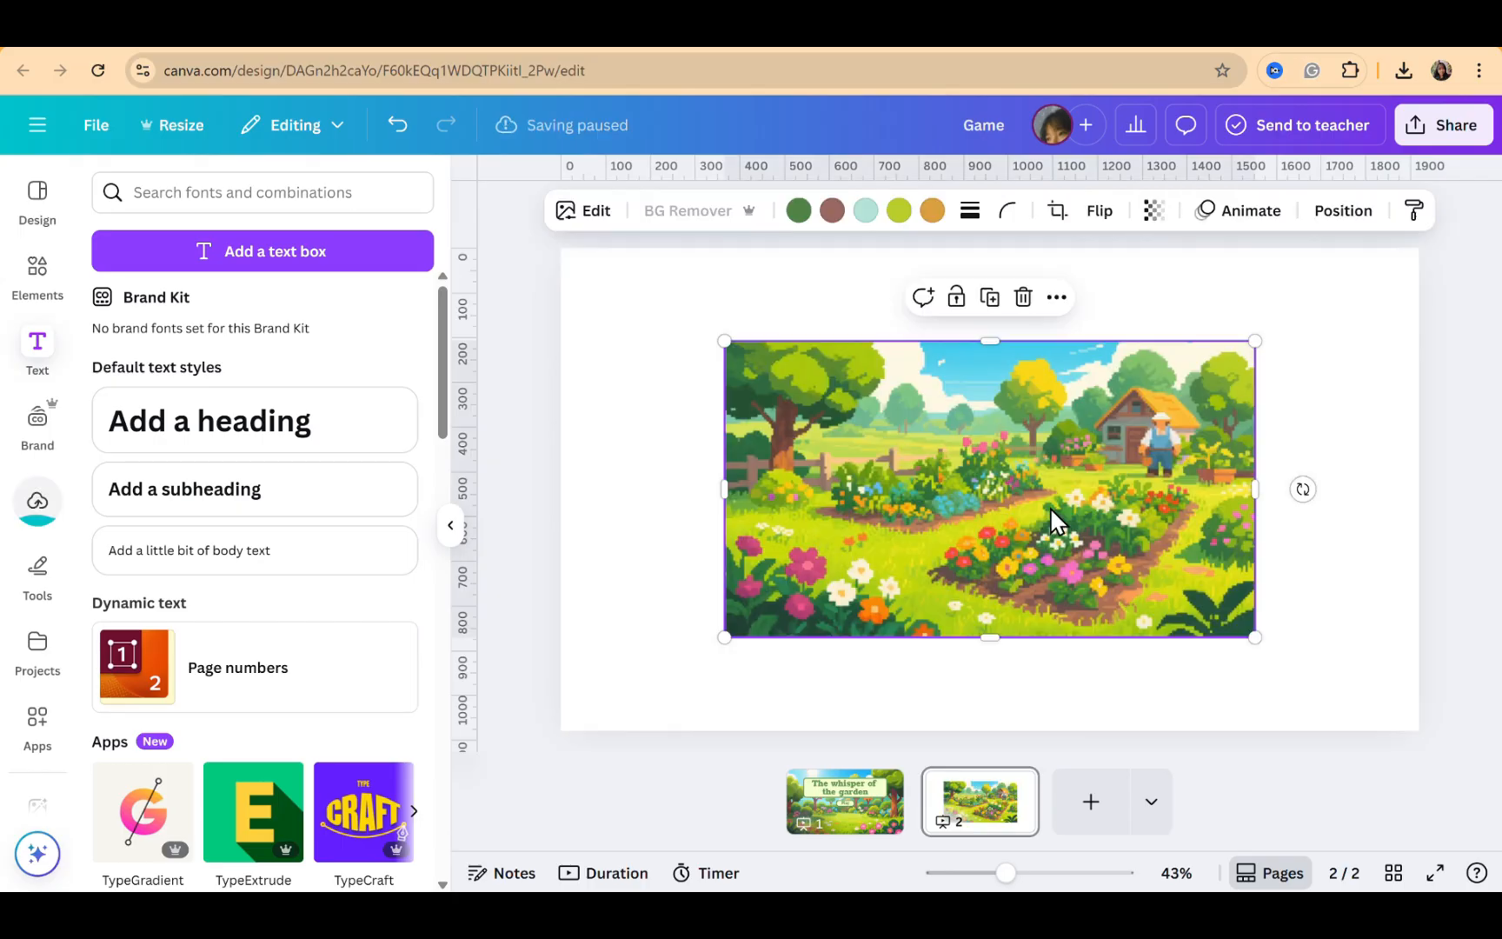
right_click(1050, 507)
left_click(857, 403)
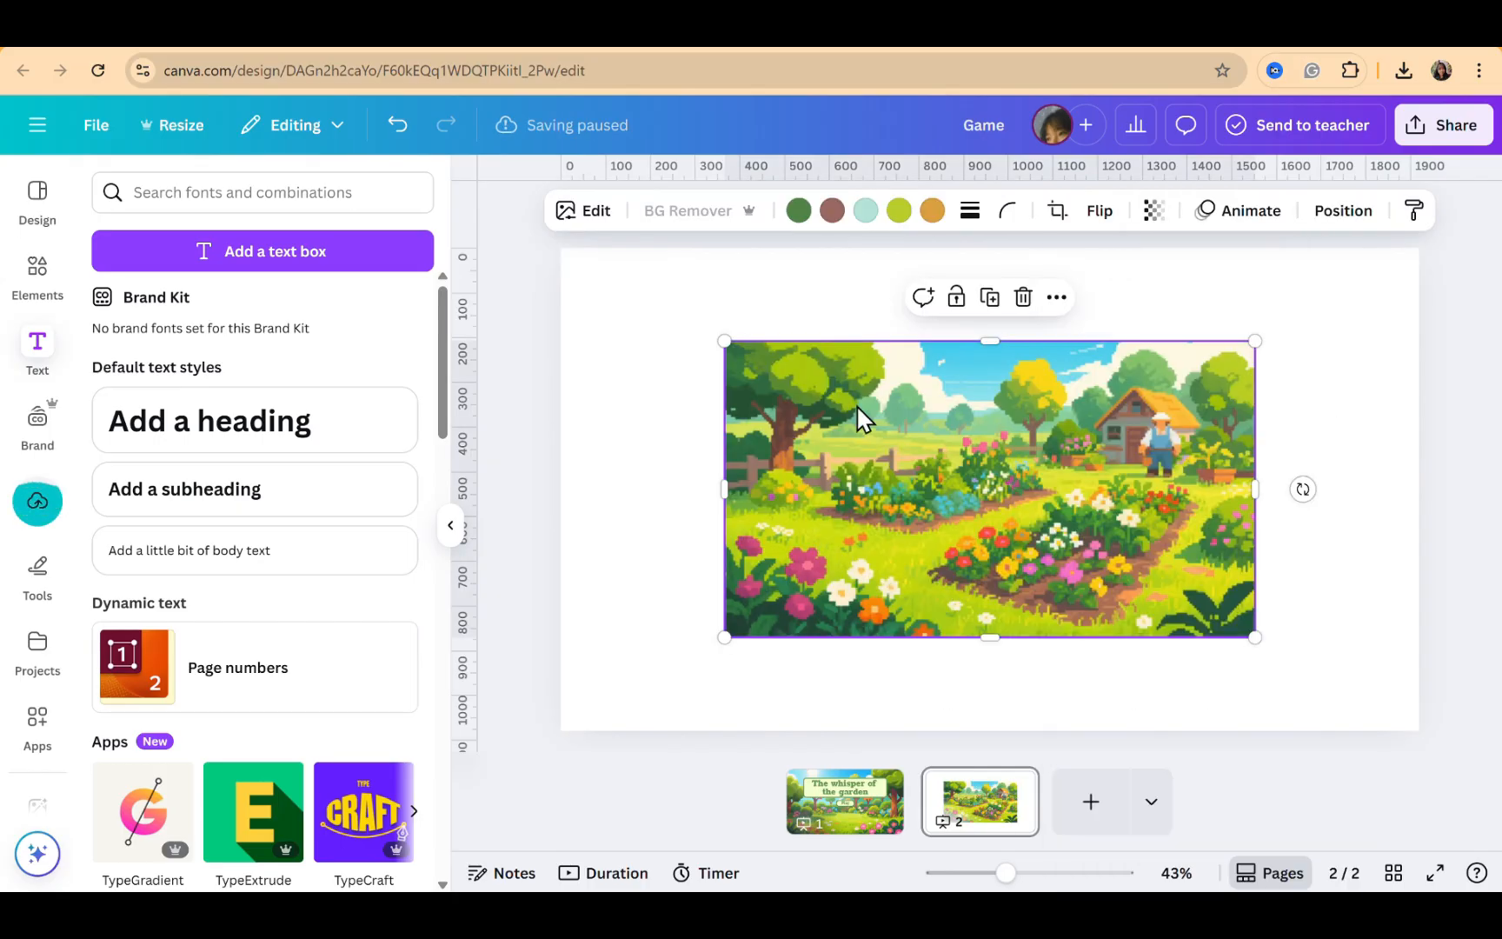
left_click_drag(857, 403, 692, 311)
right_click(691, 311)
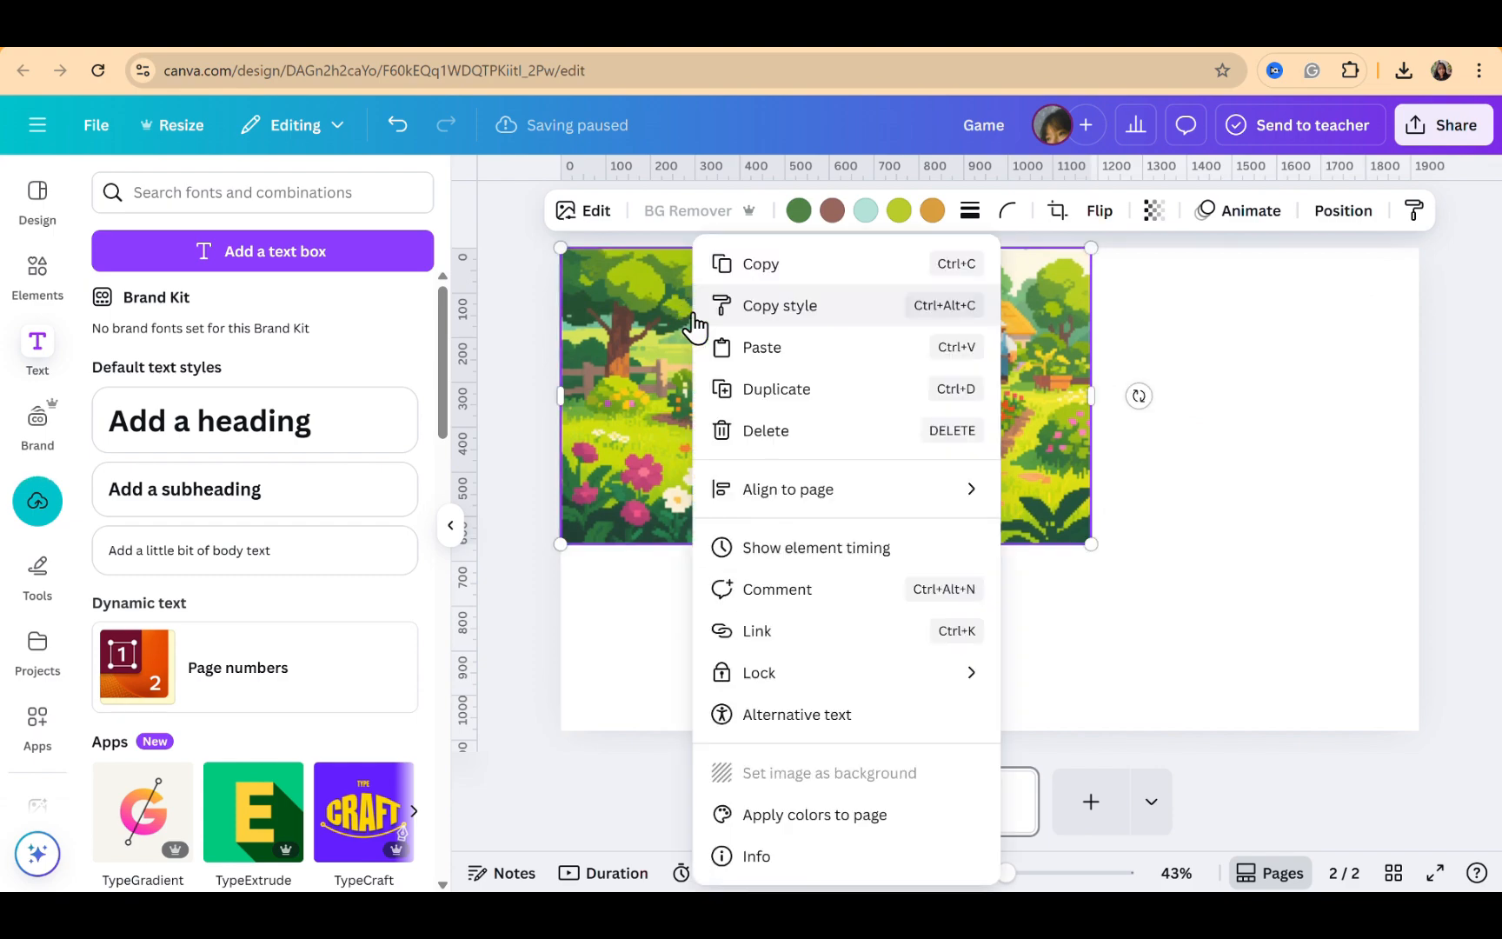
left_click(806, 772)
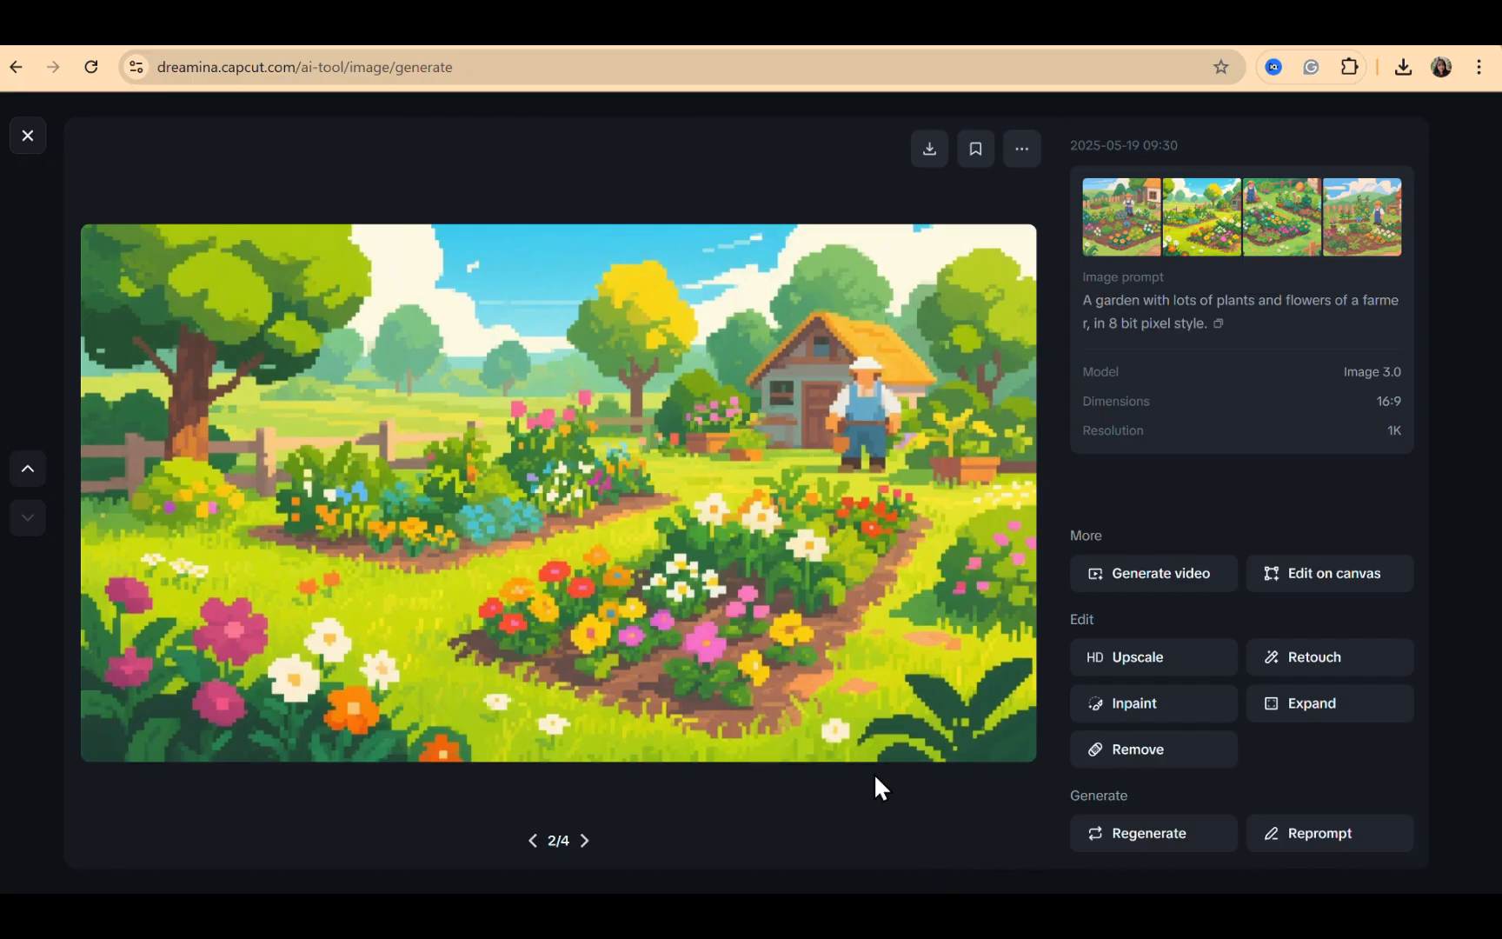
Download the second farmer garden image
right_click(717, 433)
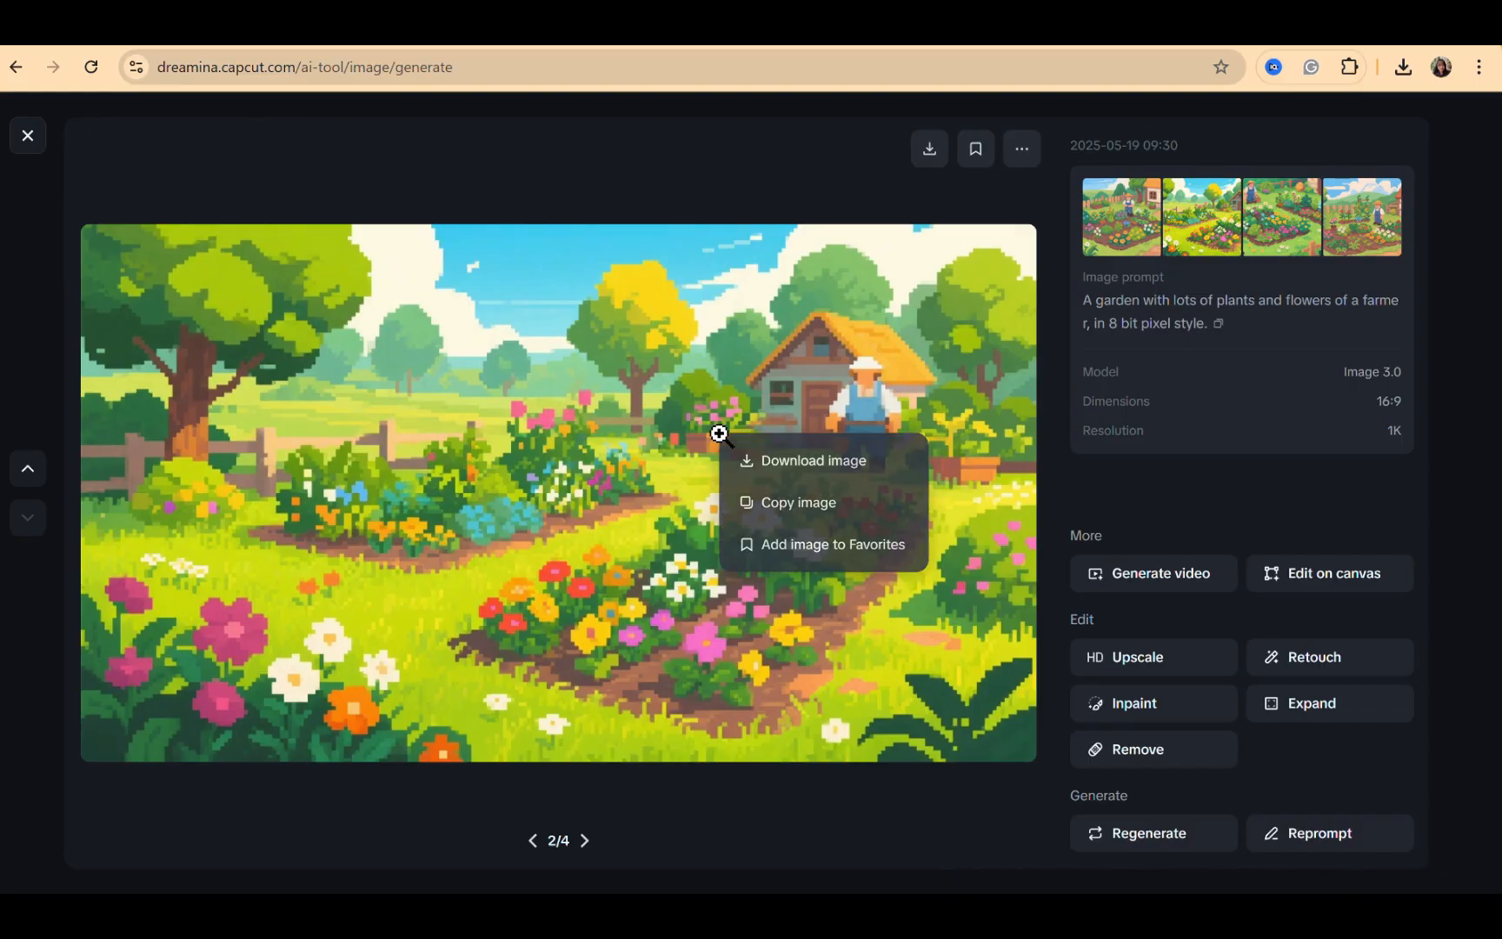
left_click(769, 474)
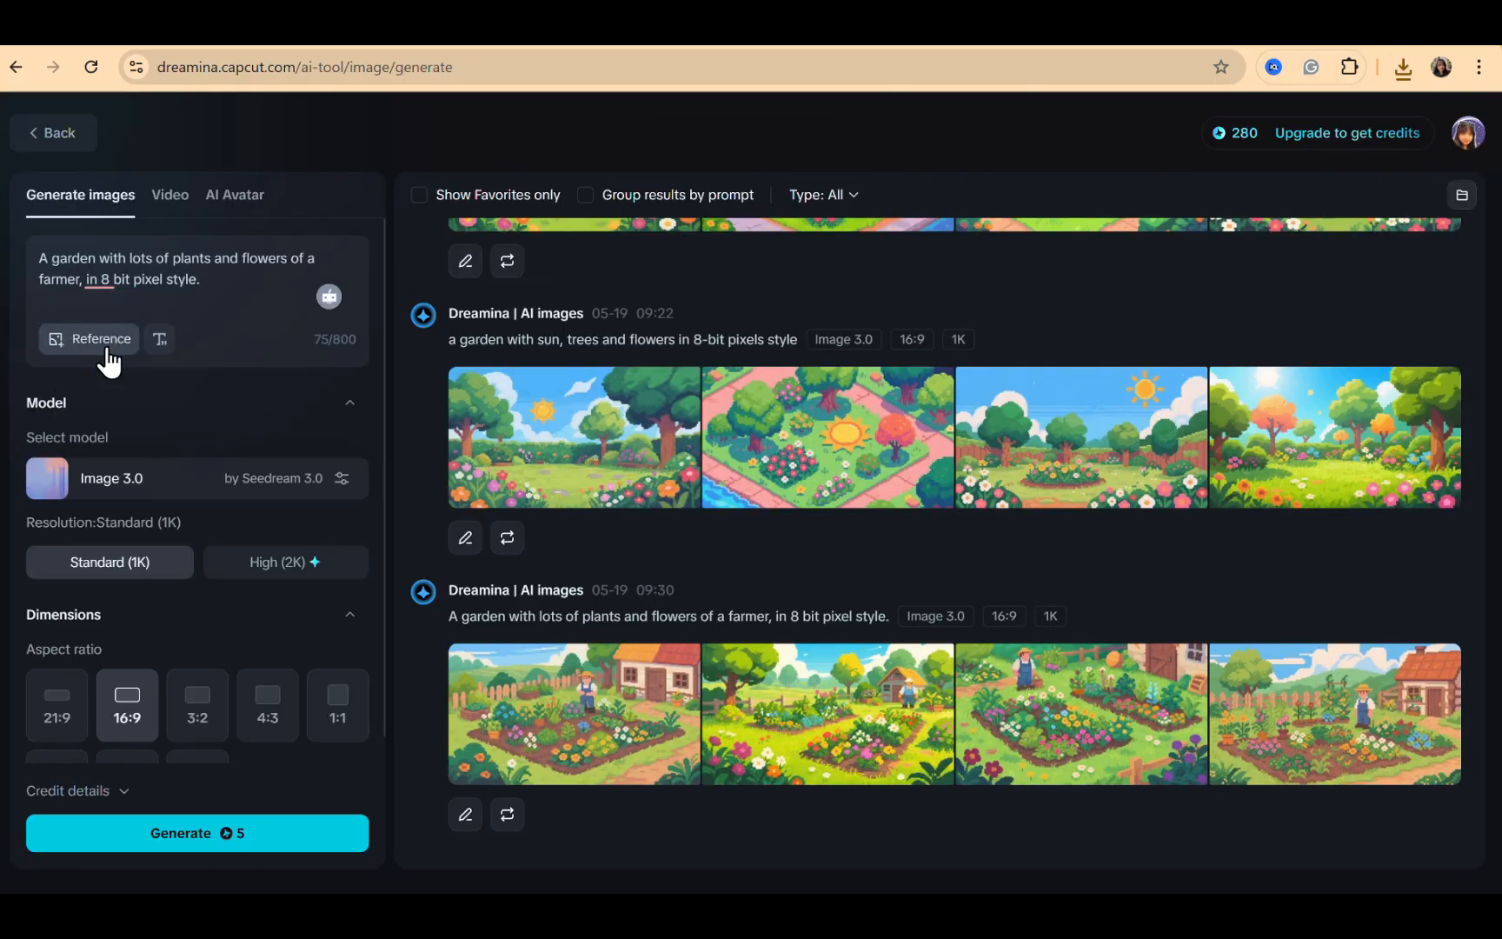
Replace the prompt with "A garden with lots of plants and flowers died and everything becomes dark, in 8 bit pixel style."
left_click_drag(252, 276, 10, 269)
type("A garden with lots of plants and flowers died and everything becomes dark, in 8 bit pixel style.")
left_click_drag(153, 291, 24, 264)
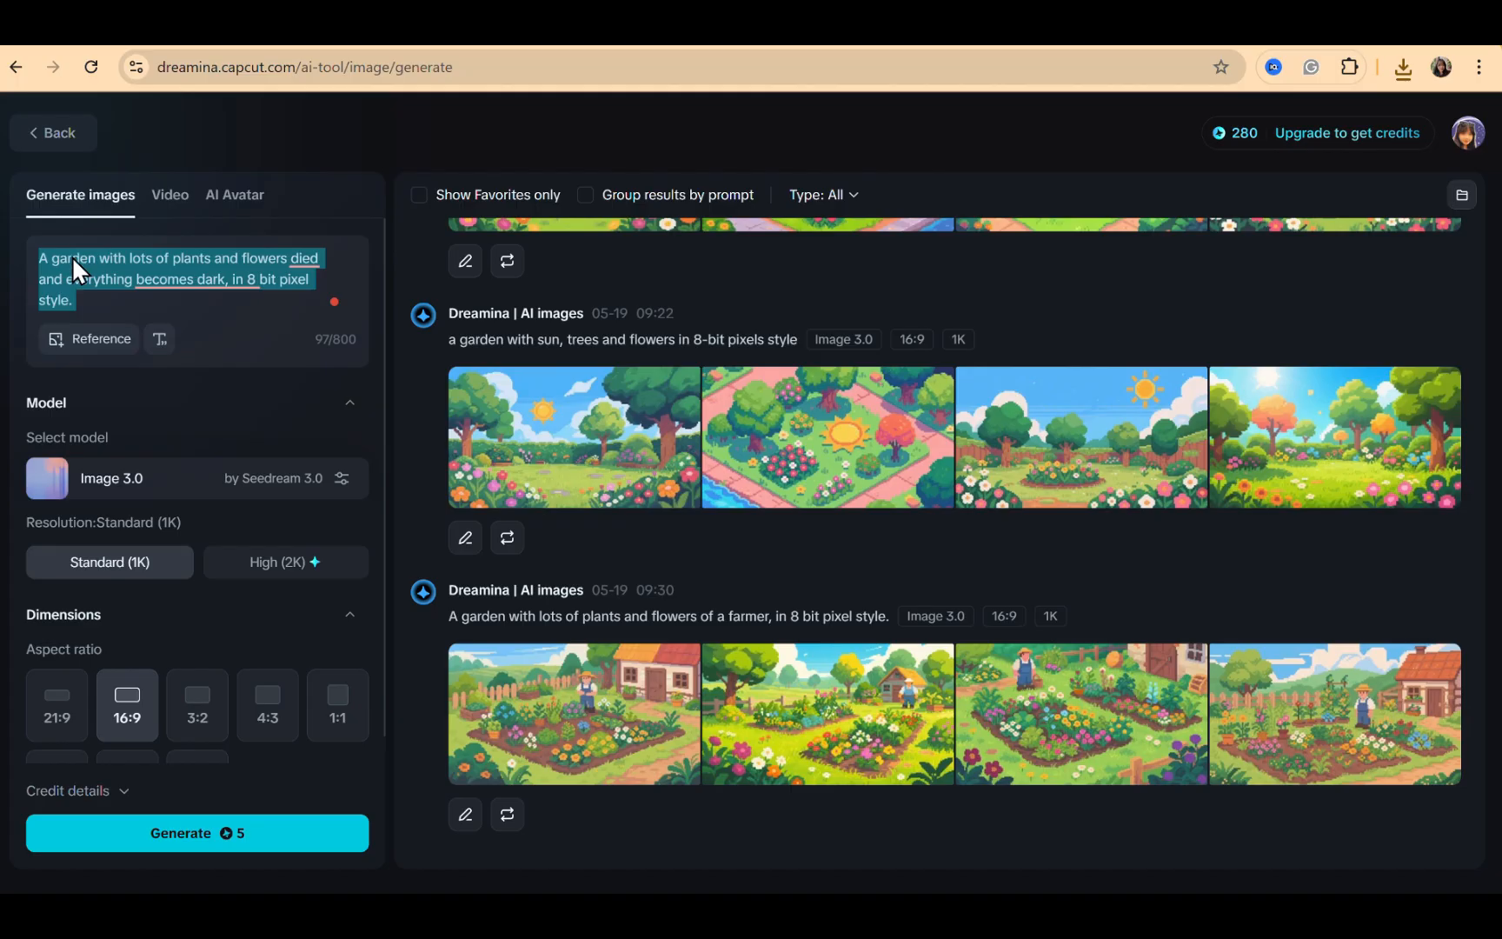
left_click(88, 279)
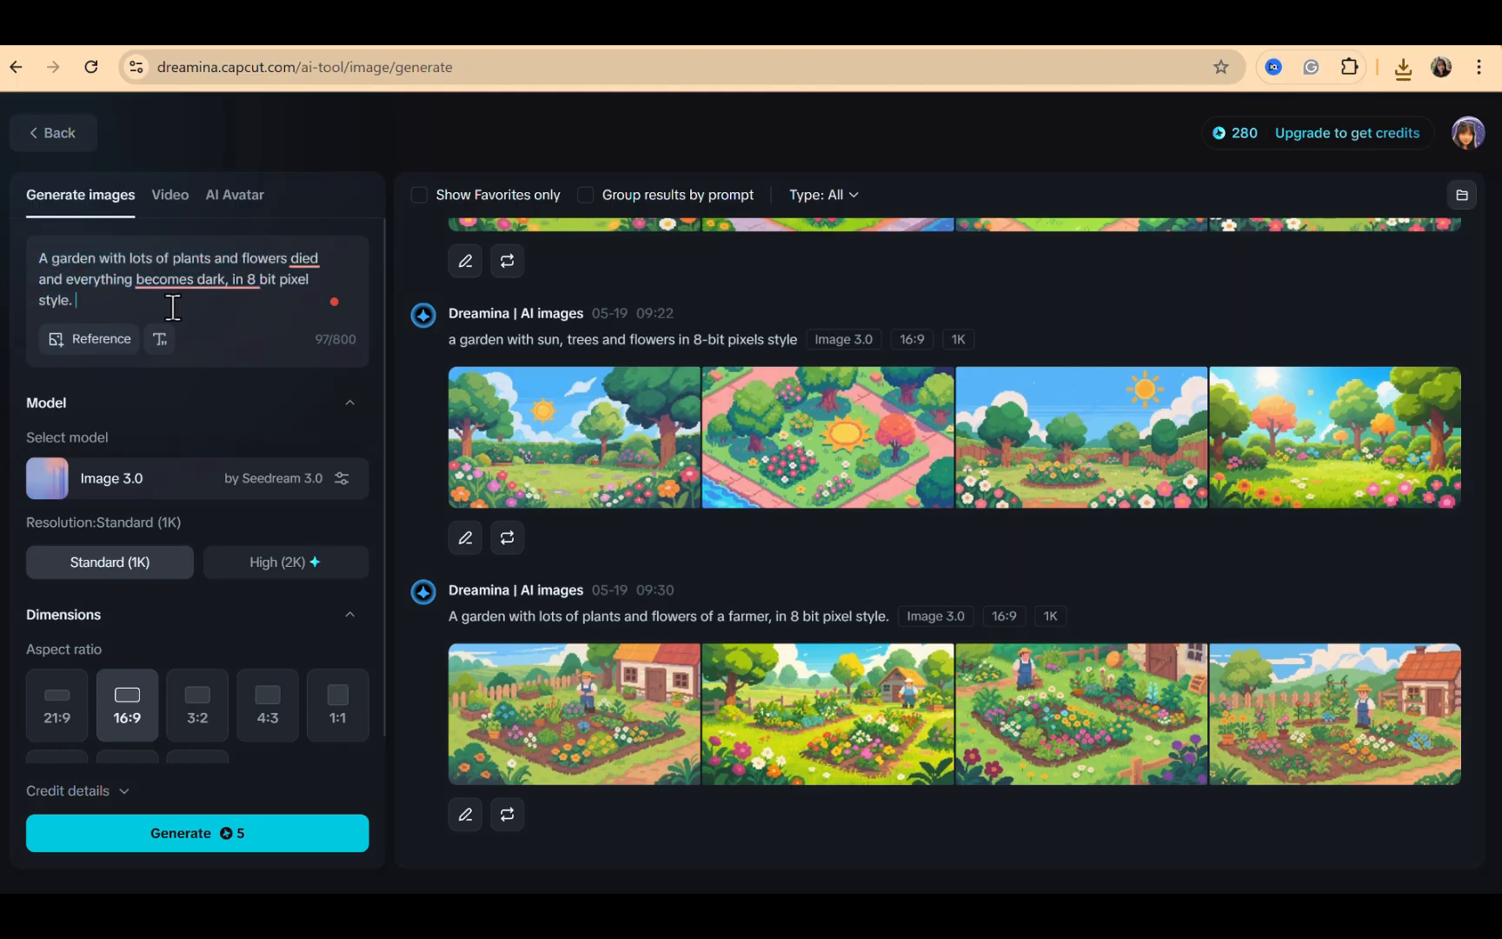
Add the downloaded farmer garden image as a custom reference and generate the dark garden images
left_click(98, 339)
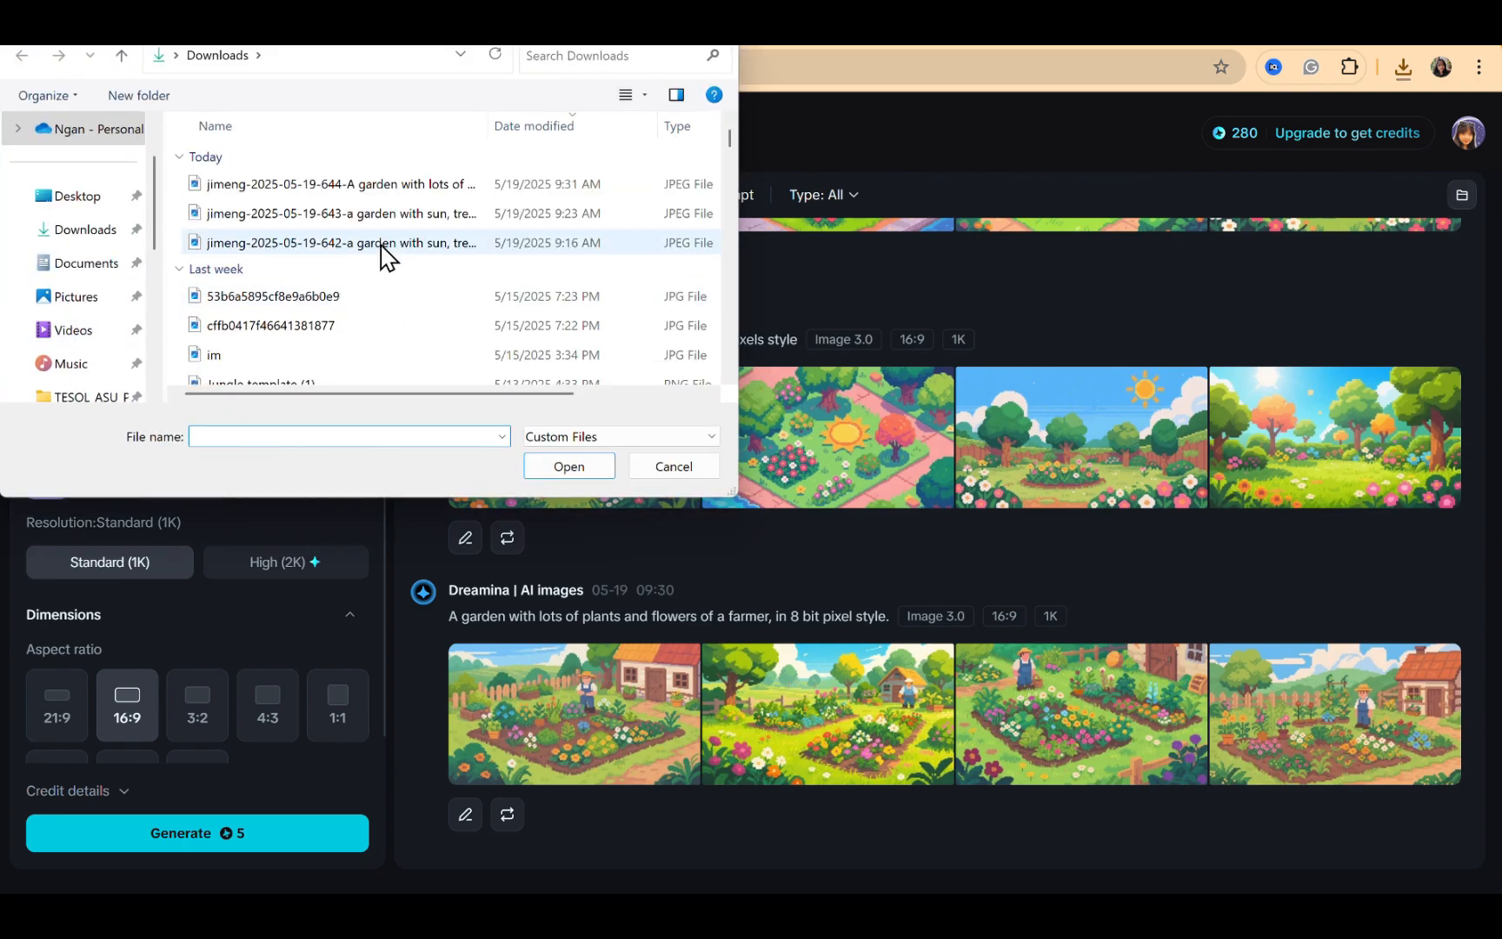
left_click(336, 187)
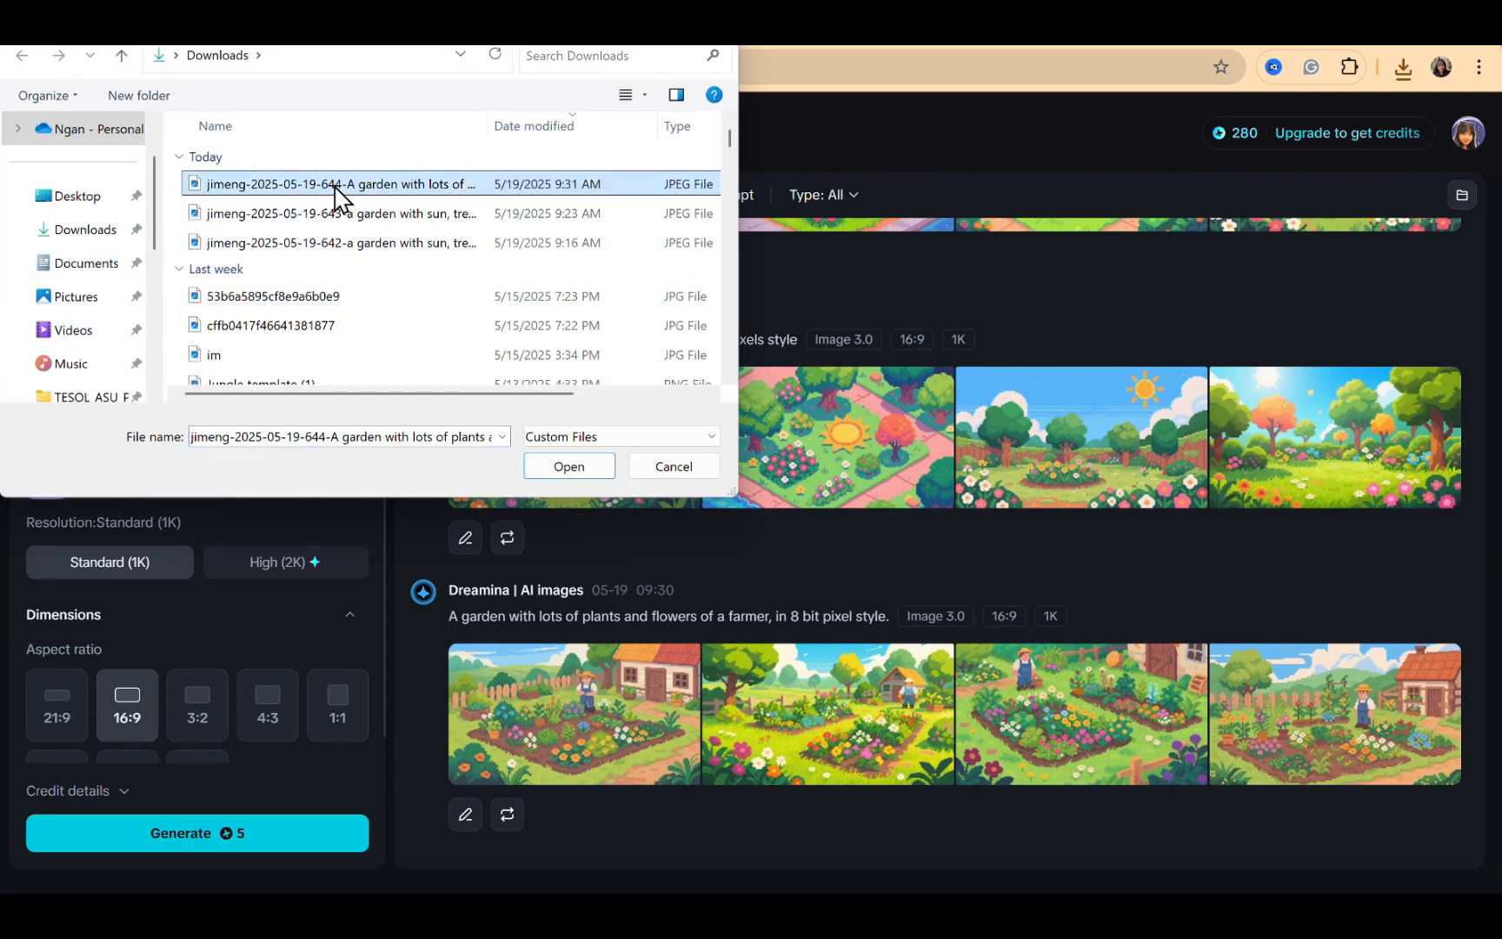
double_click(336, 186)
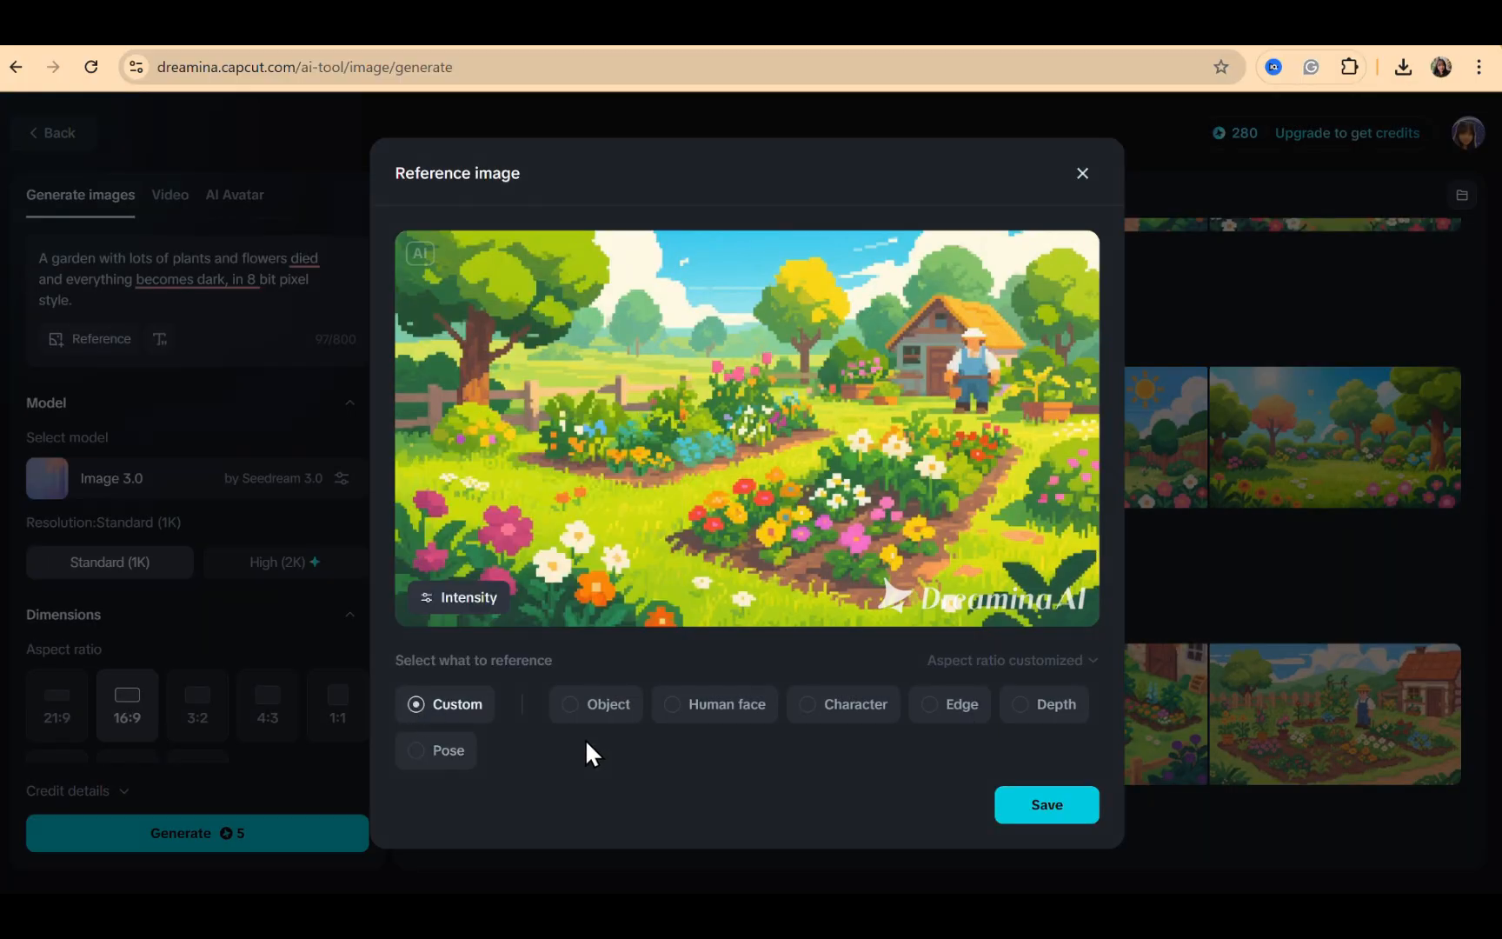
left_click(1034, 815)
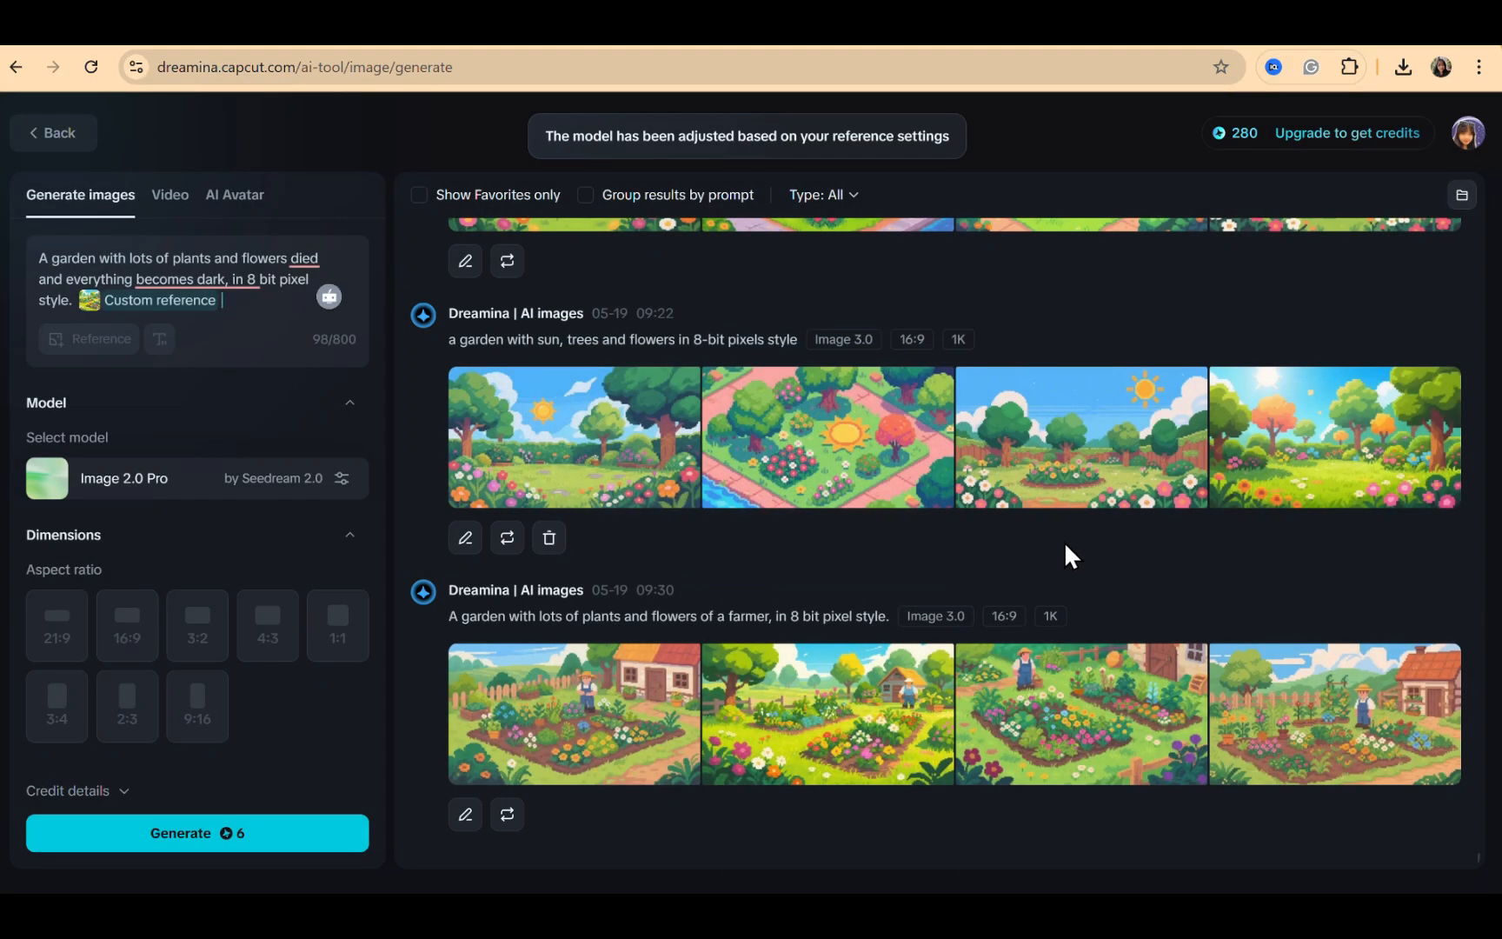
left_click(174, 833)
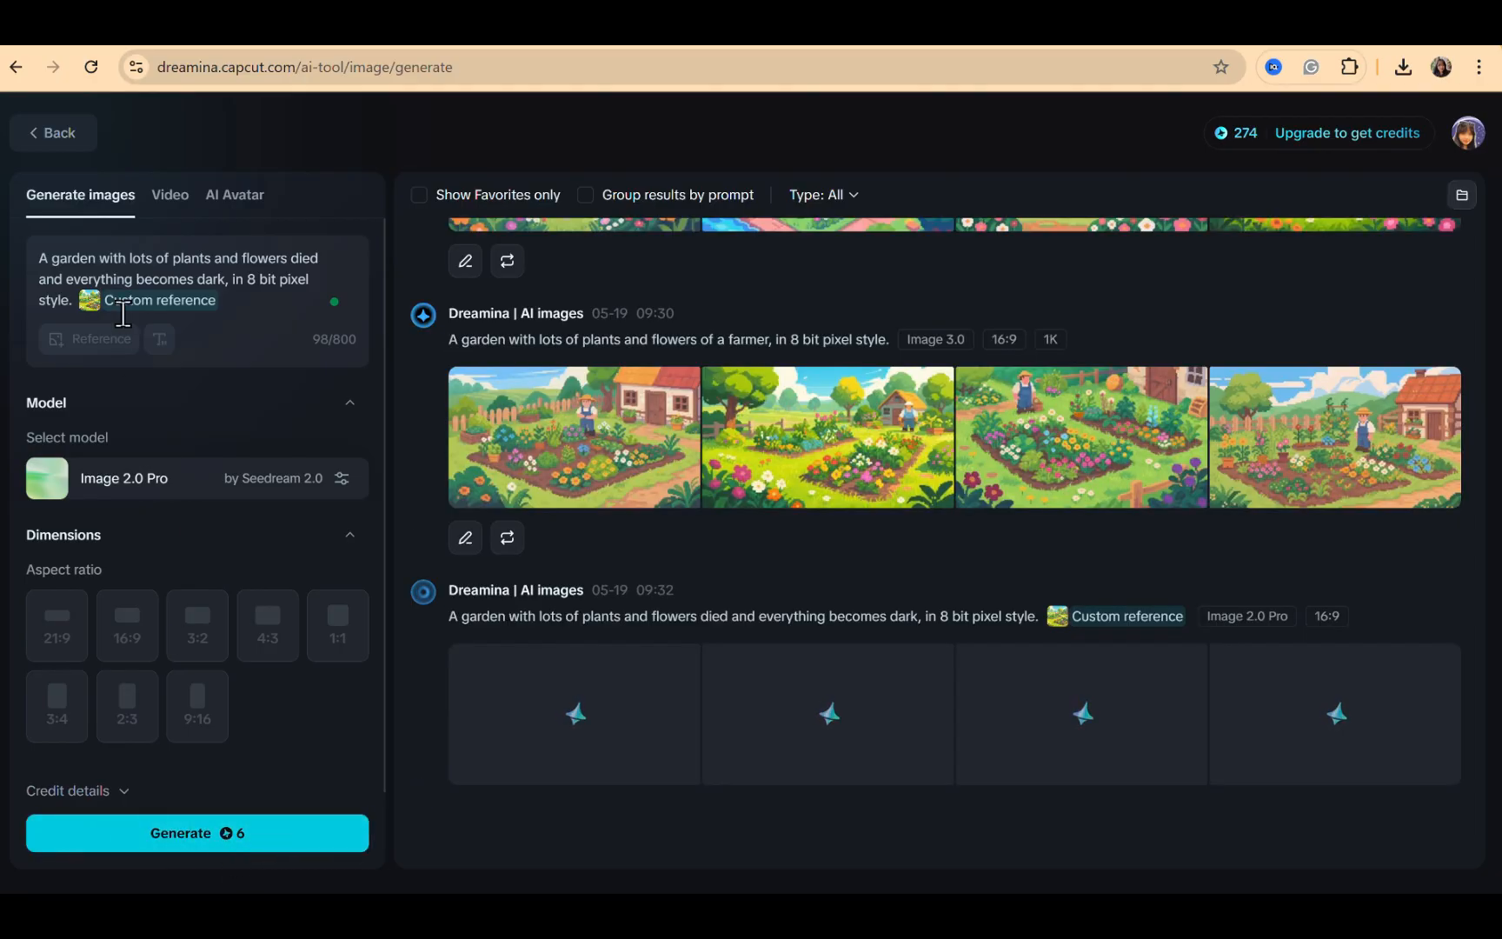
Open the third dark garden result and capture it as a screenshot
mouse_move(503, 476)
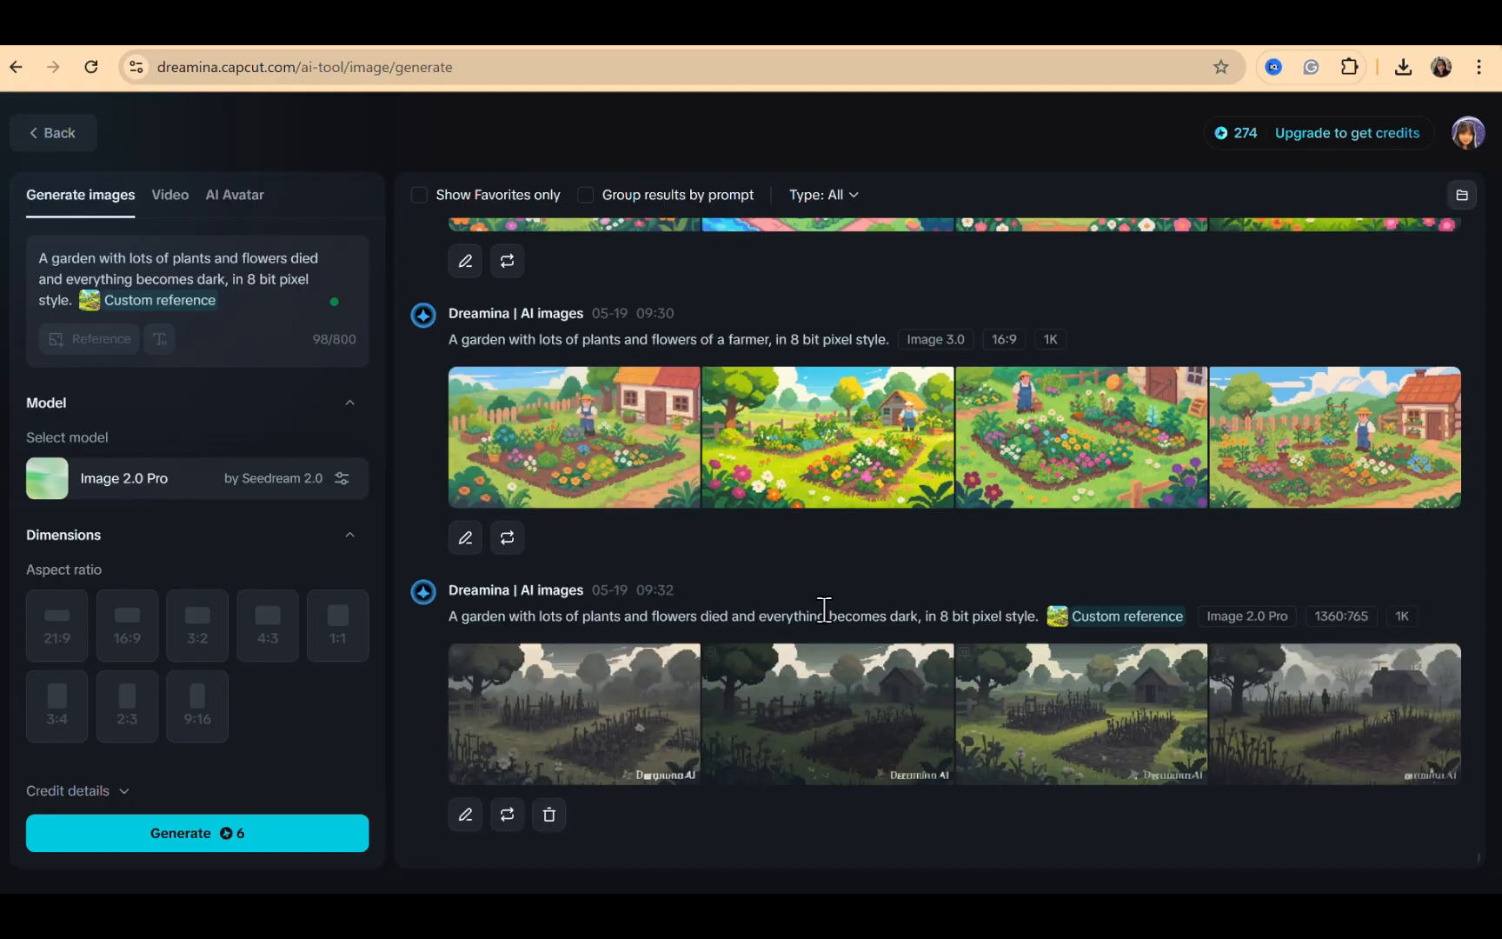
left_click(1014, 685)
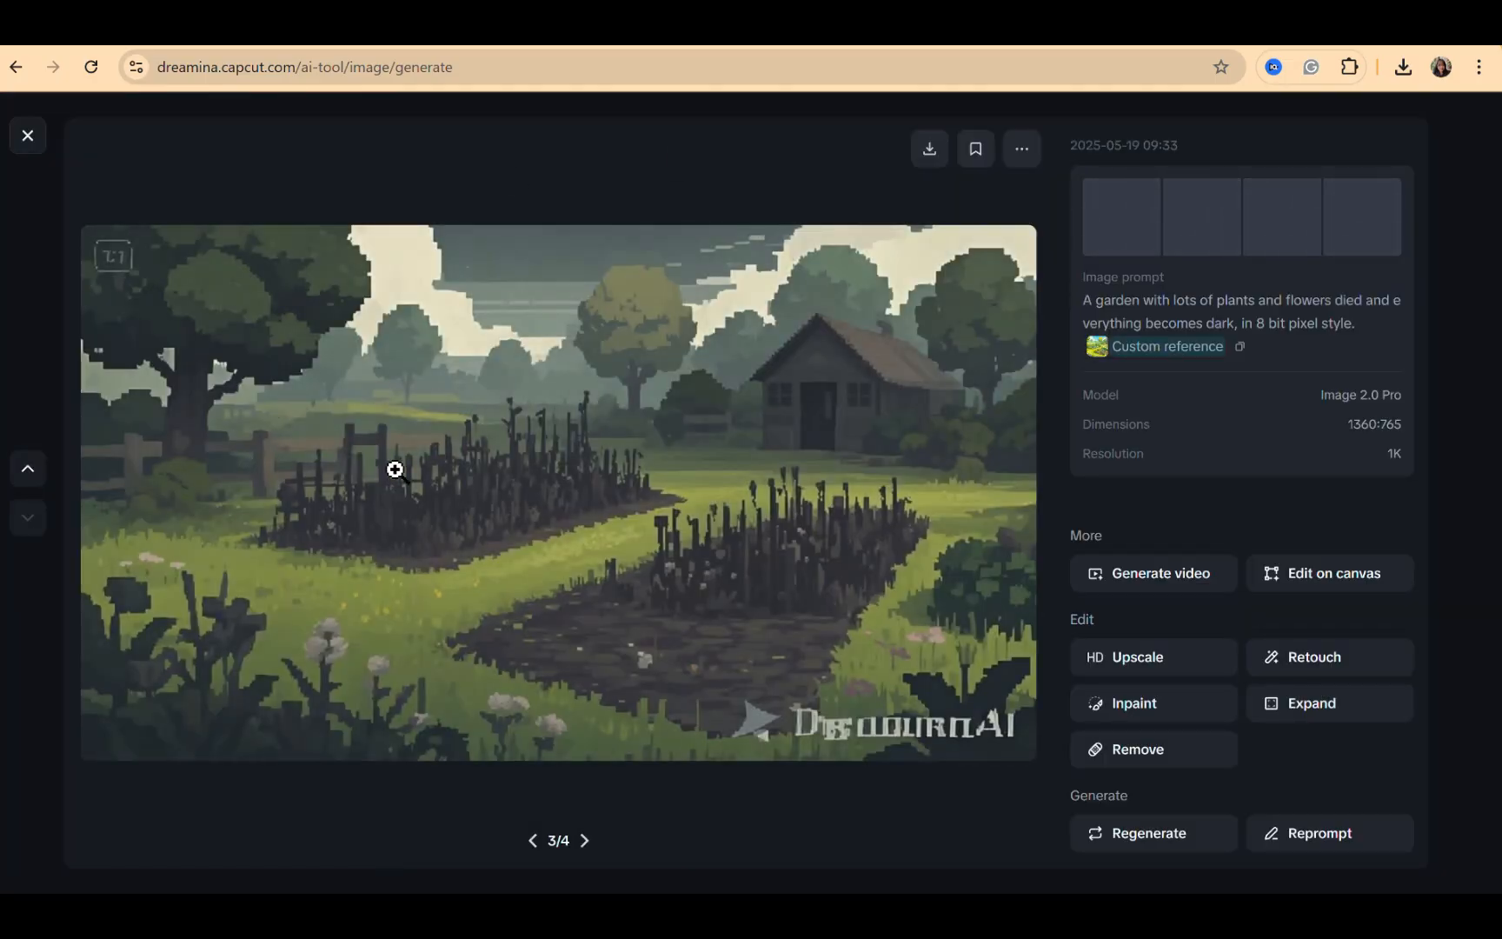
key("super+shift+s")
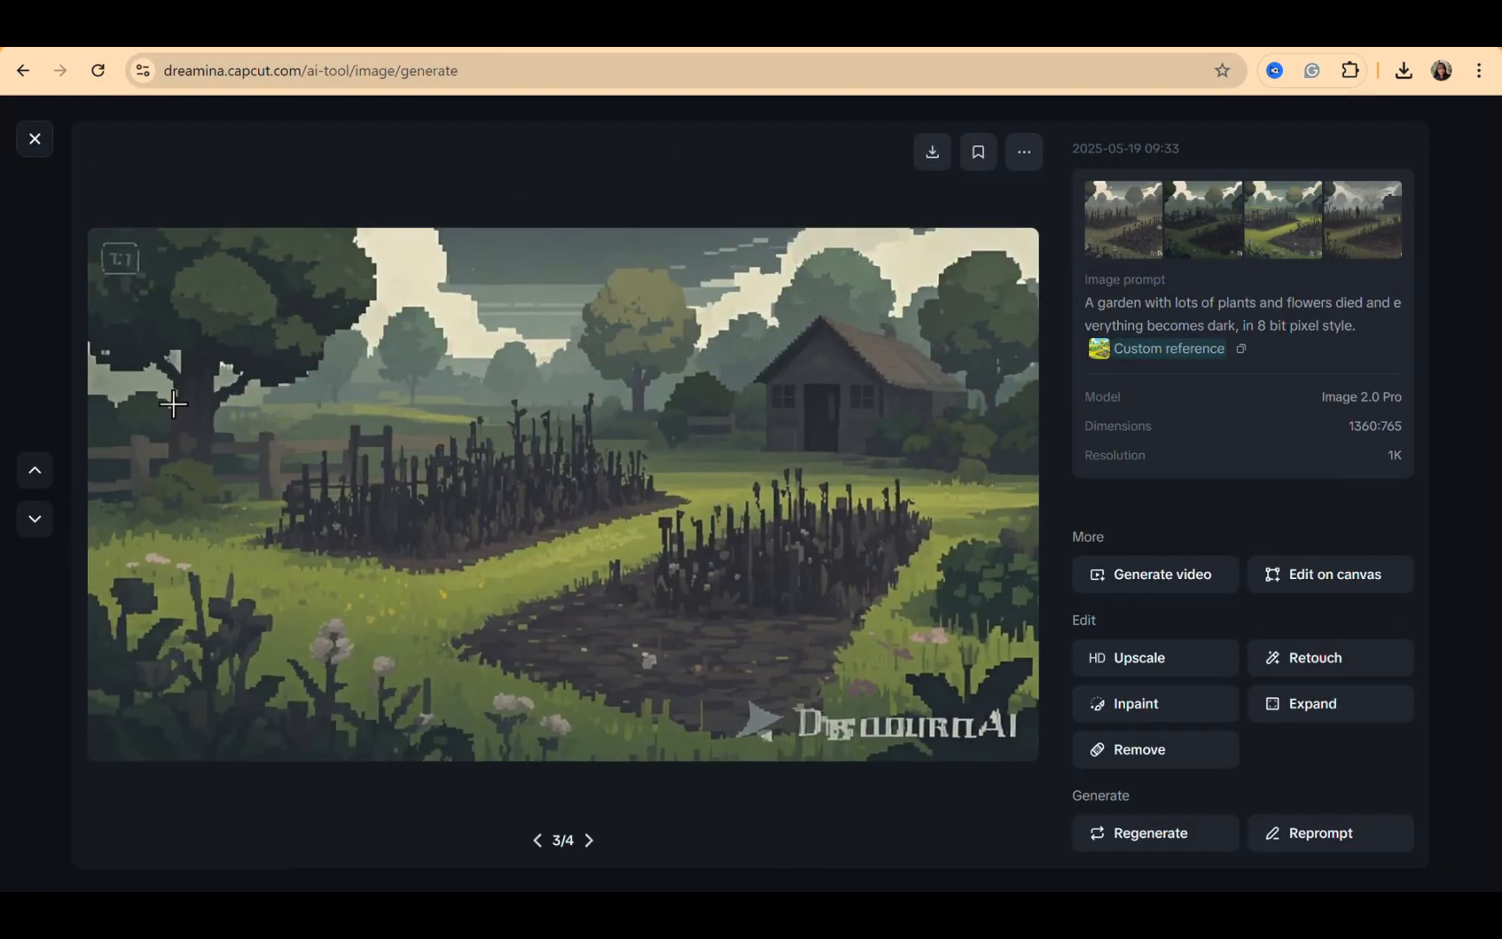
left_click_drag(93, 232, 1032, 760)
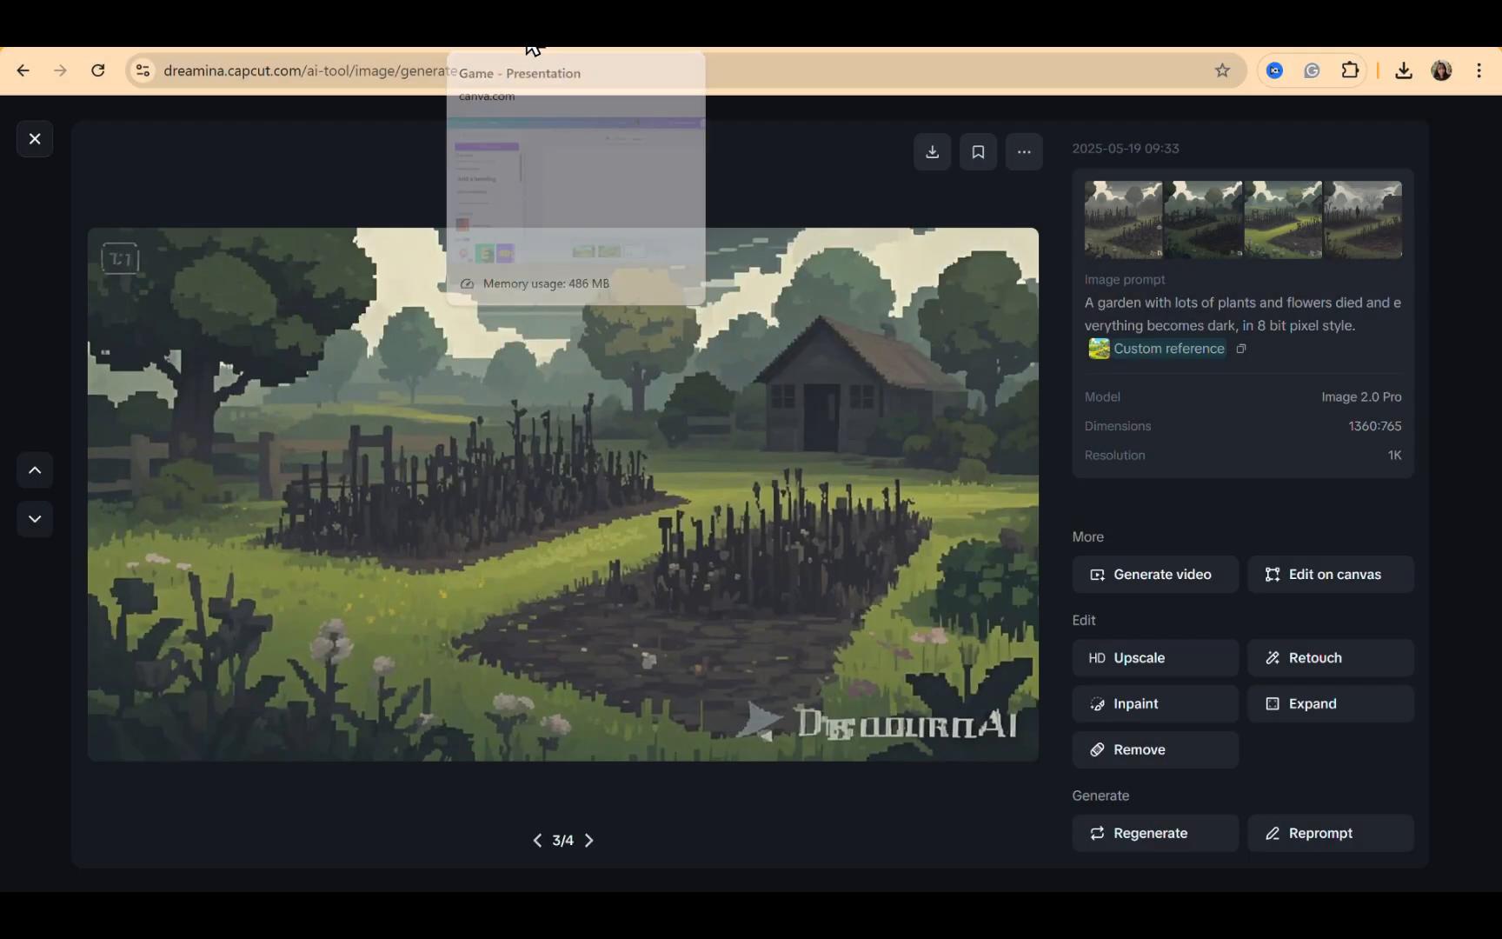
Paste the dark garden screenshot onto page 3 of the presentation and set it as the page background
left_click(532, 47)
key("ctrl+v")
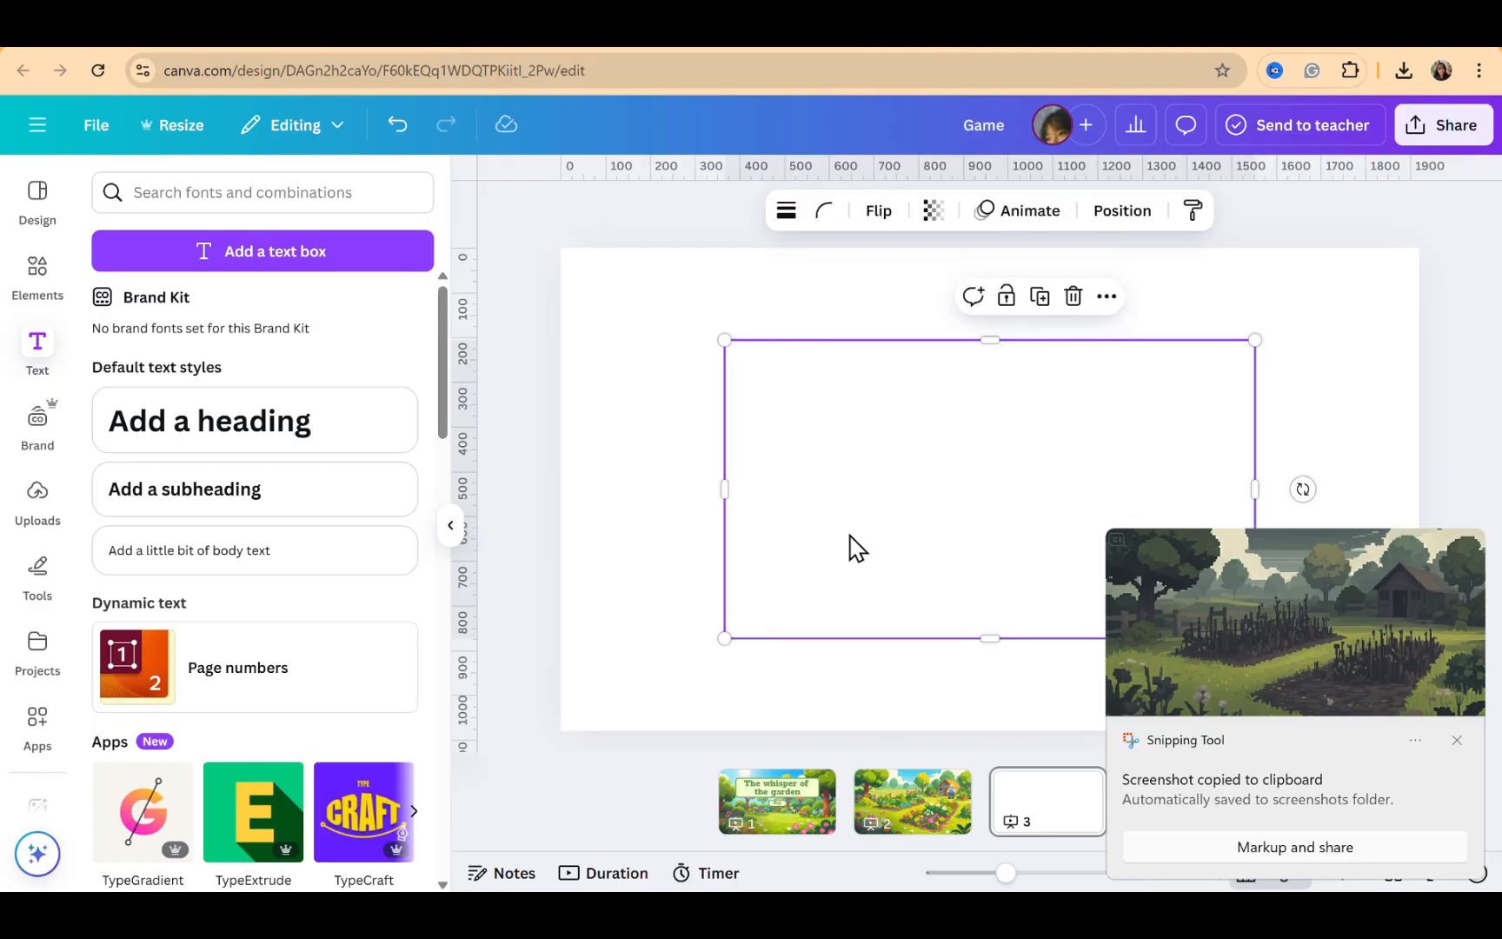
right_click(849, 534)
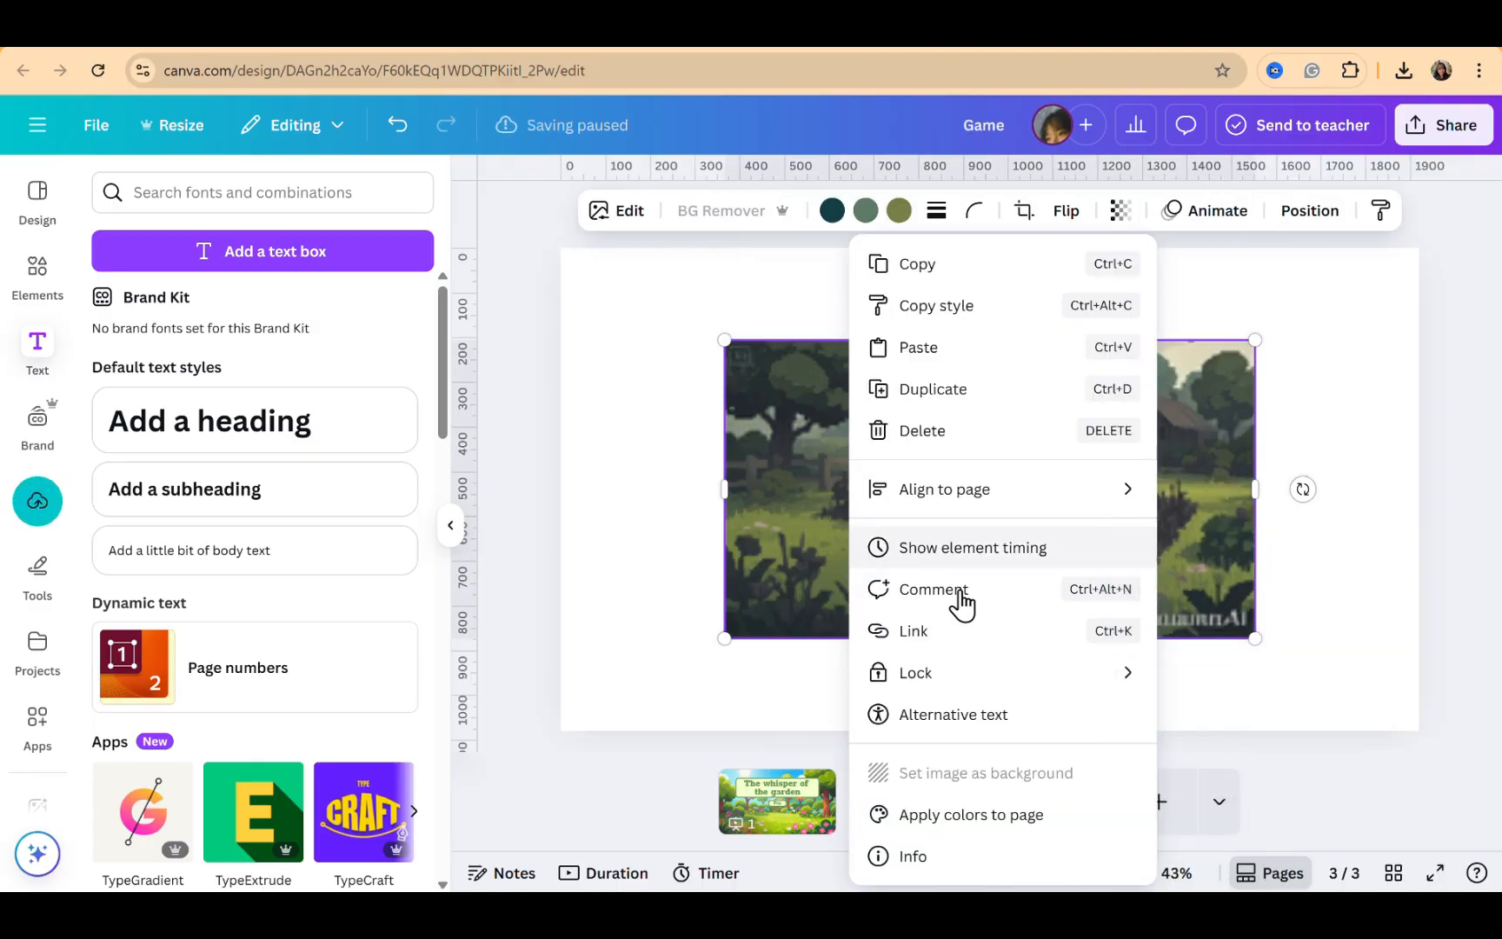
left_click(947, 772)
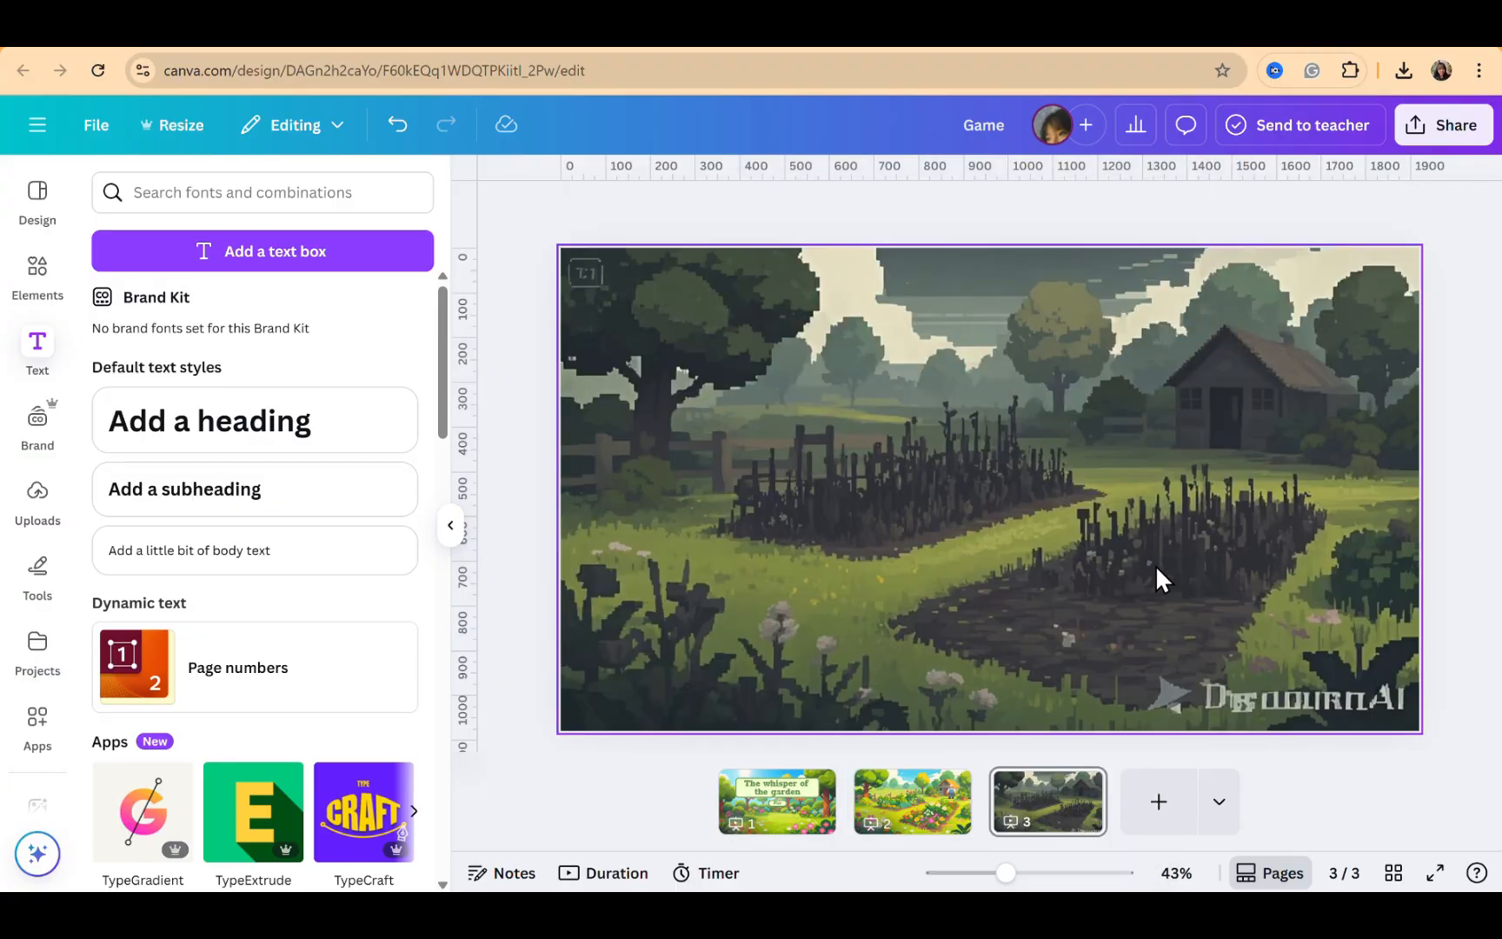
left_click(1459, 362)
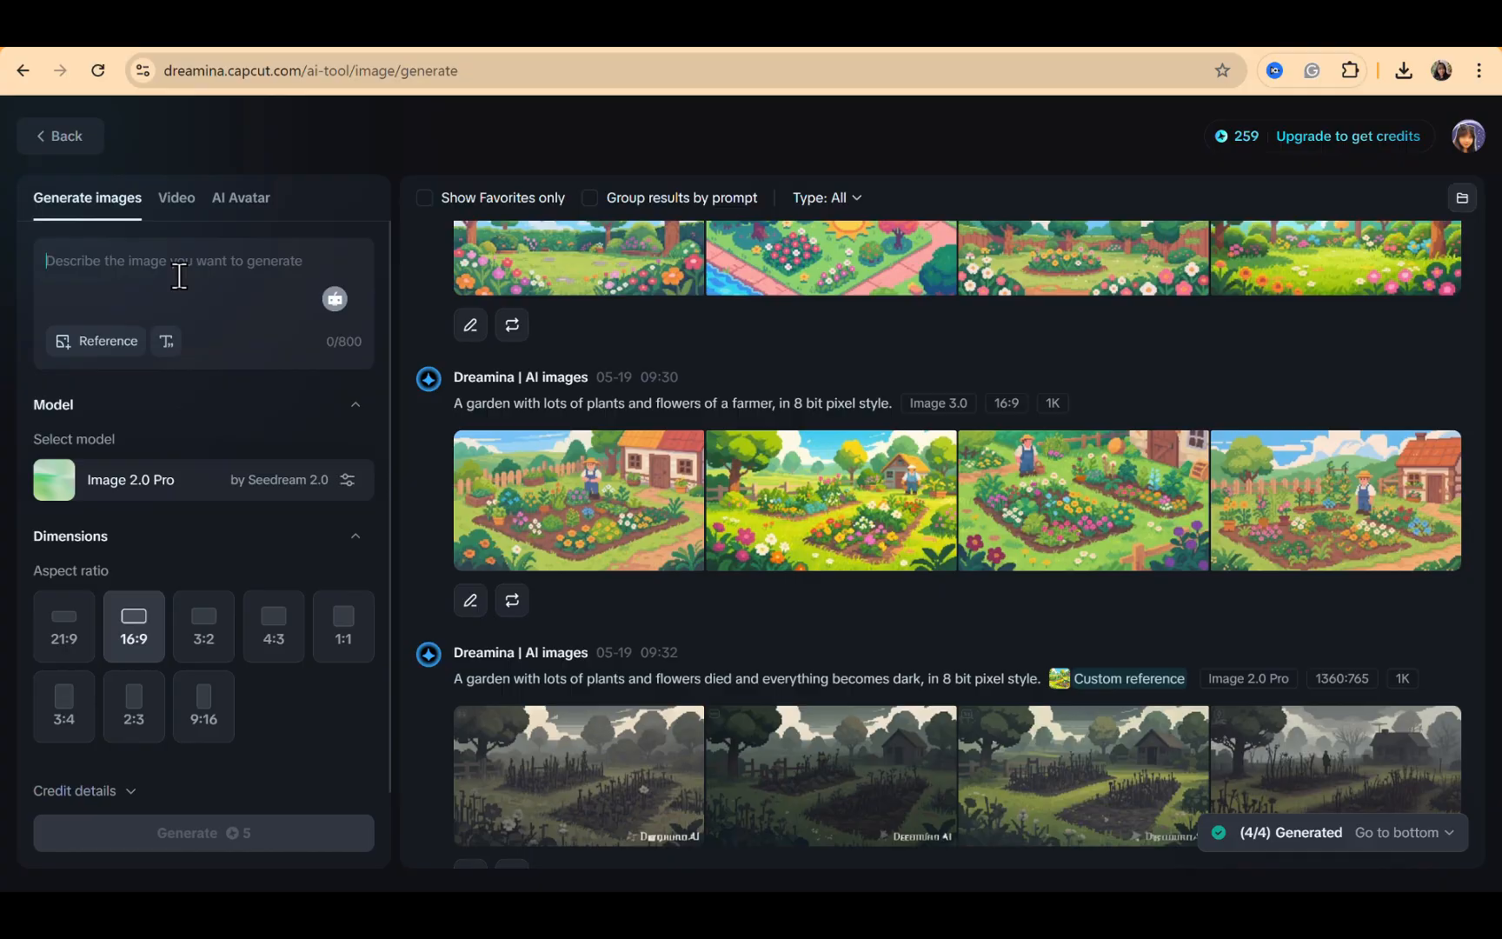
Generate images with the prompt "A farmer girl got stunned by the withered garden in 8-bit pixel style"
type("A")
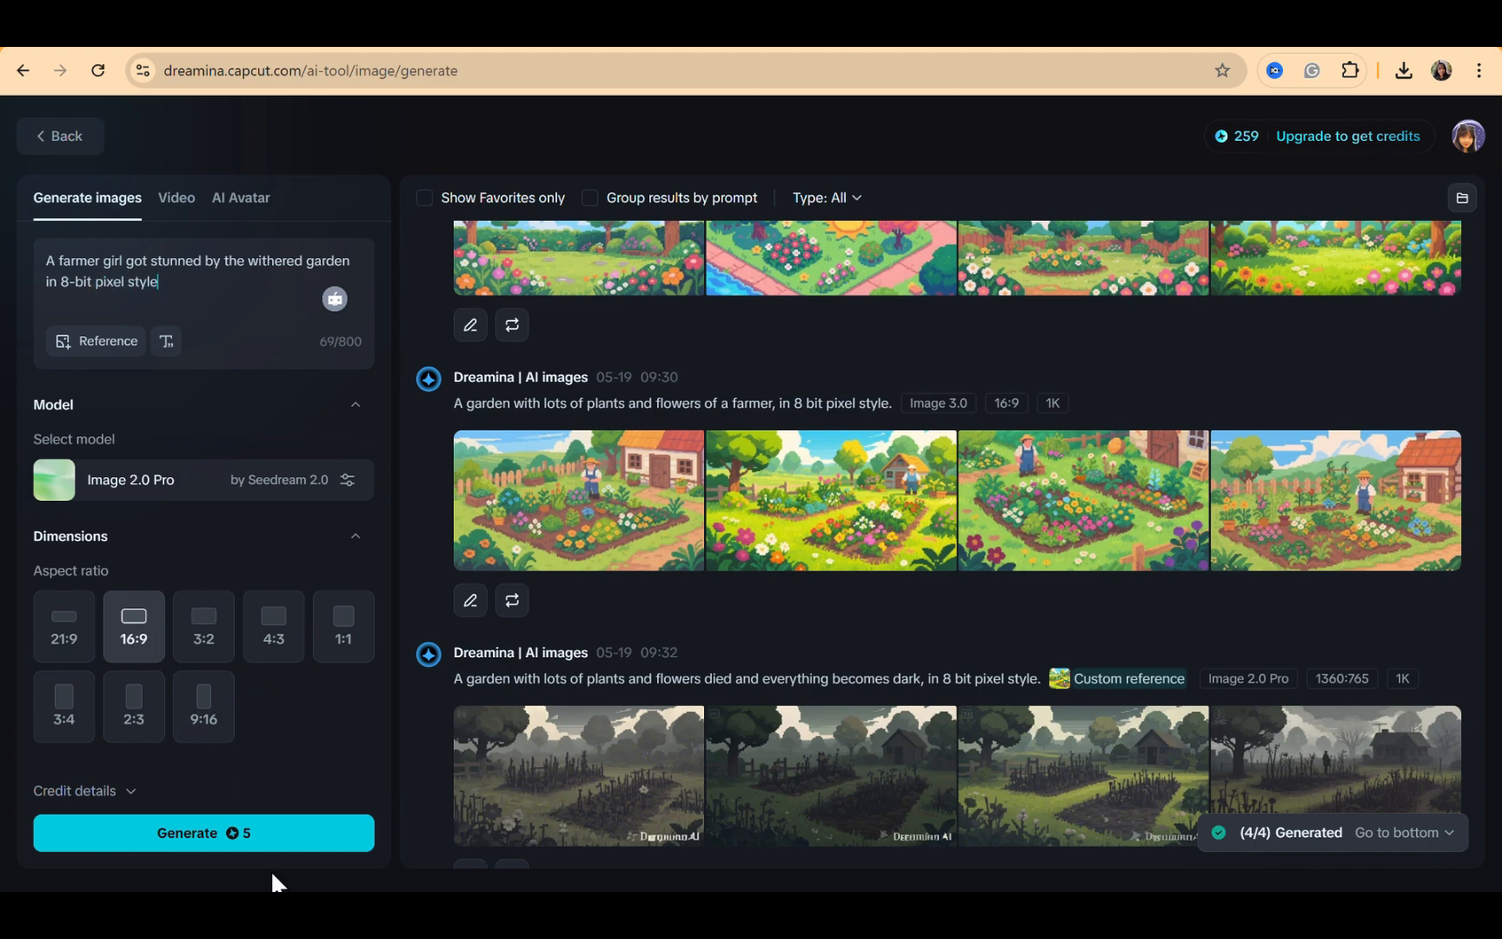
left_click(275, 836)
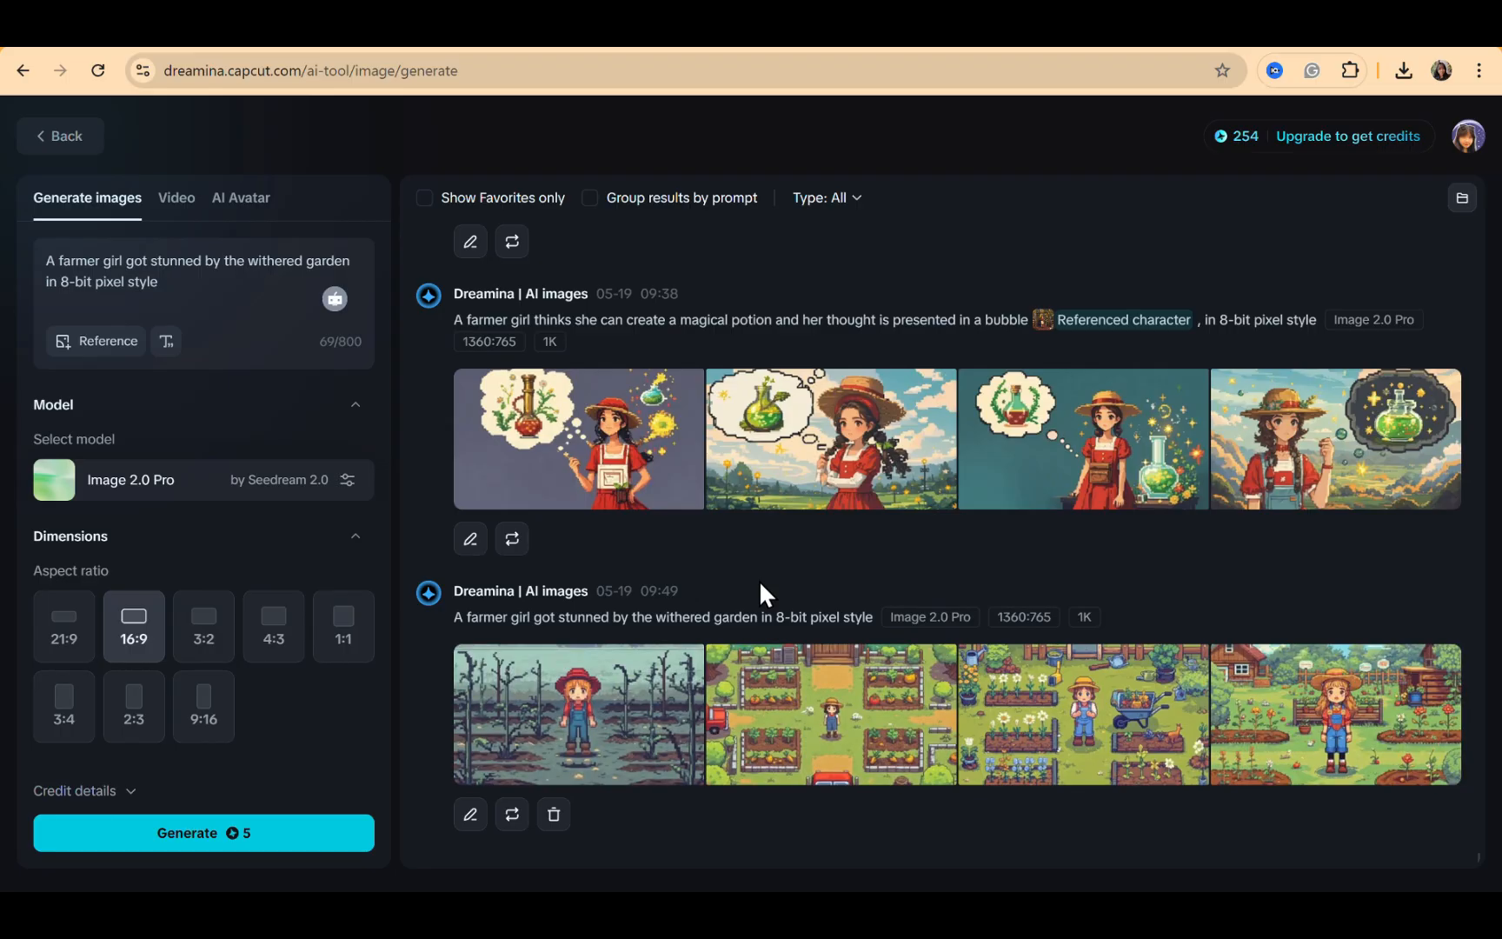
Open the first farmer girl result and capture it as a screenshot
left_click(544, 719)
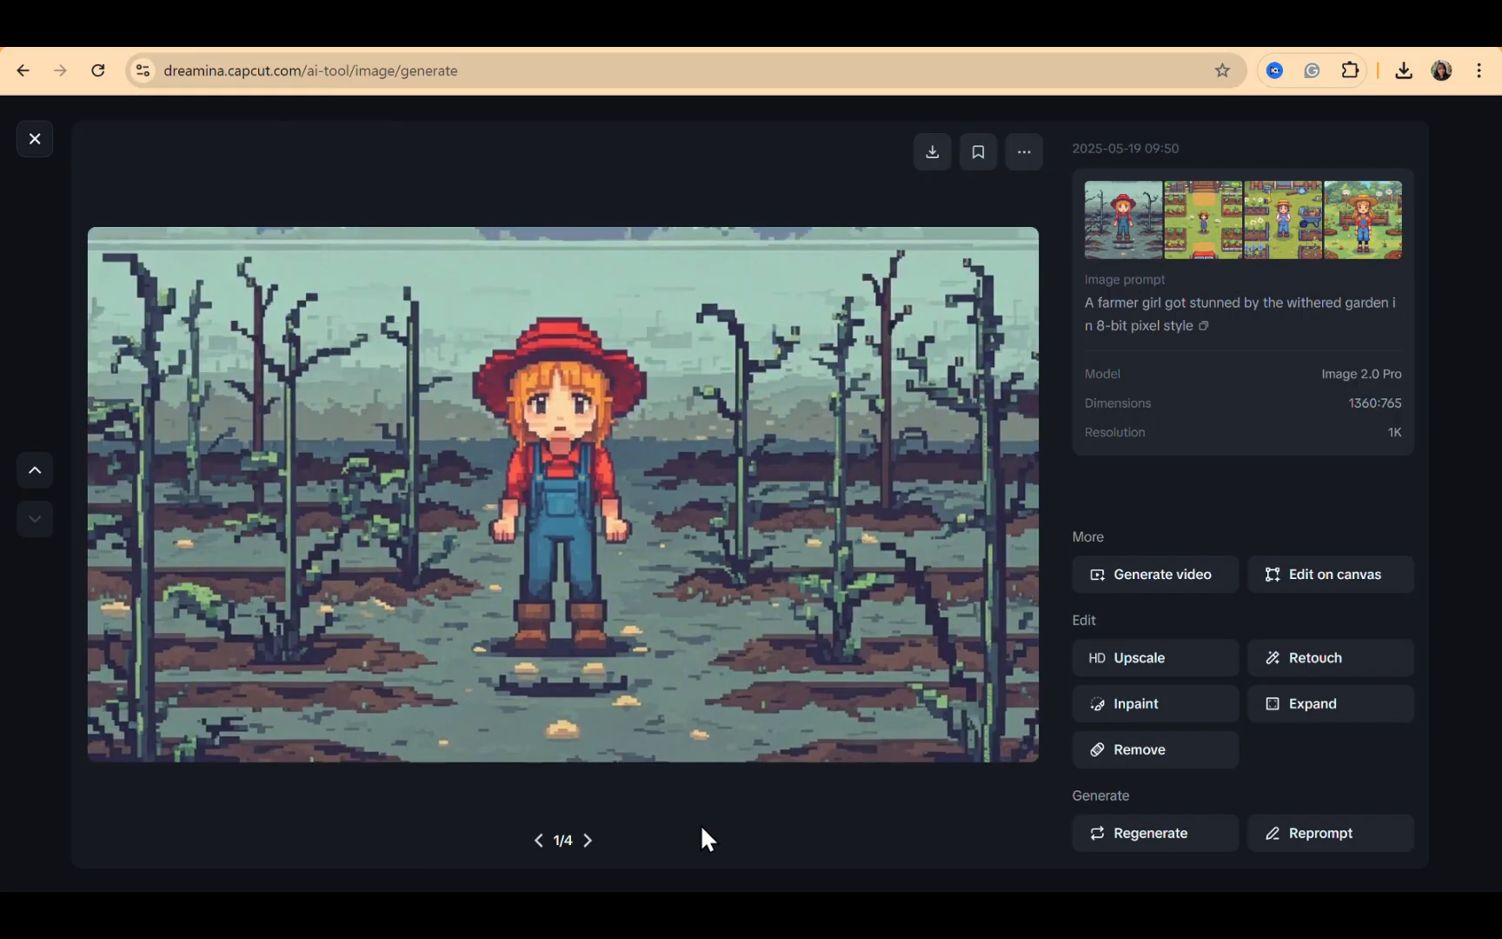
key("super+shift+s")
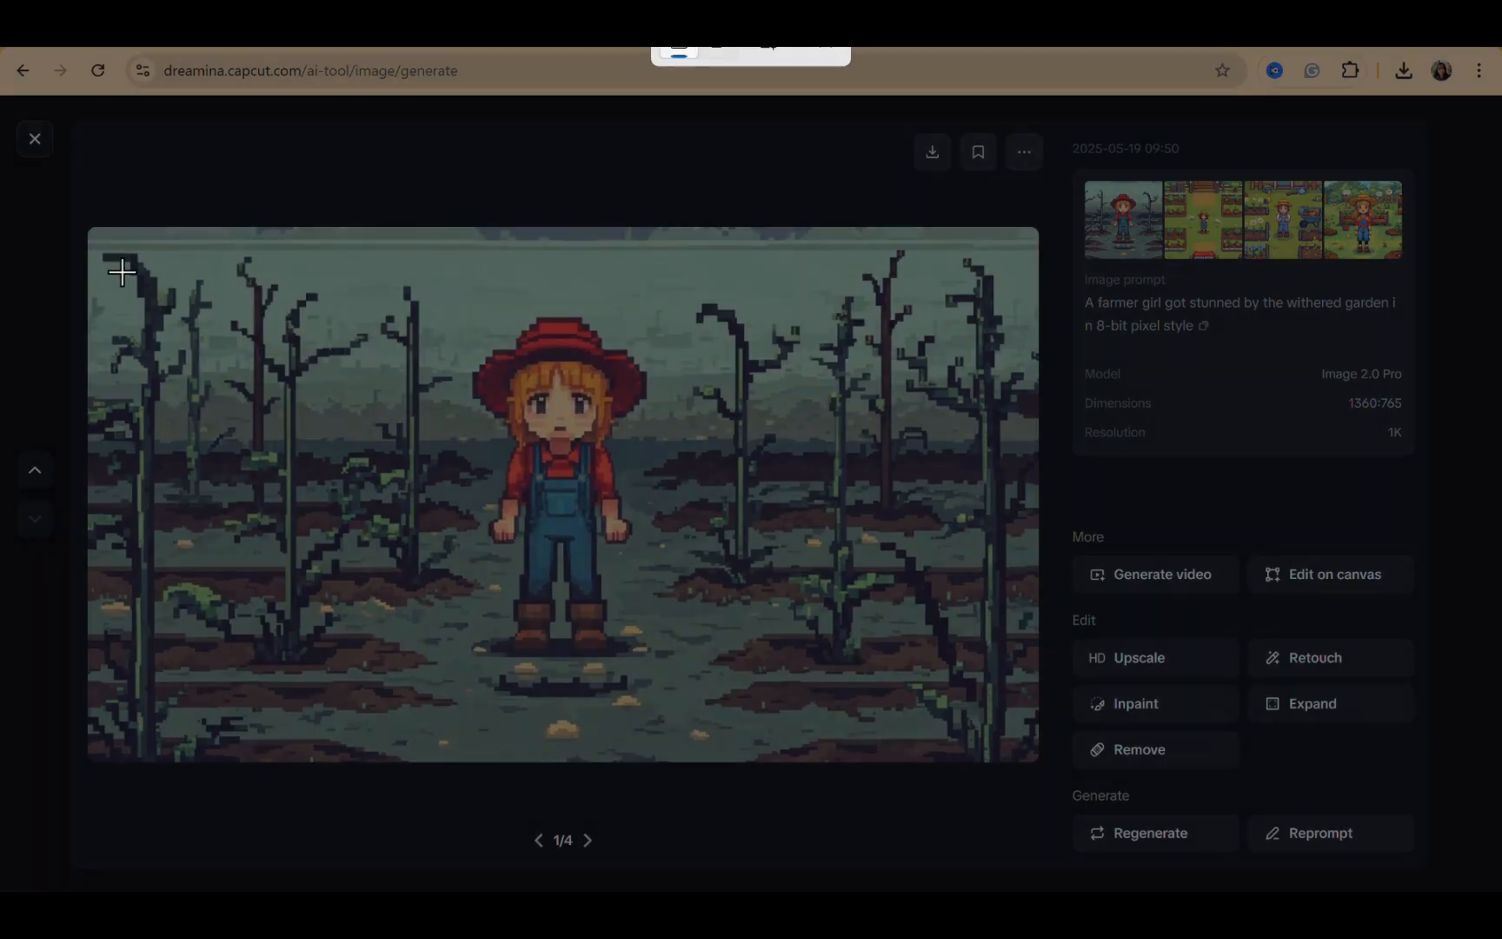
left_click_drag(89, 230, 1038, 762)
Add a fourth page, paste the farmer girl screenshot onto it and set it as the page background
key("ctrl+Tab")
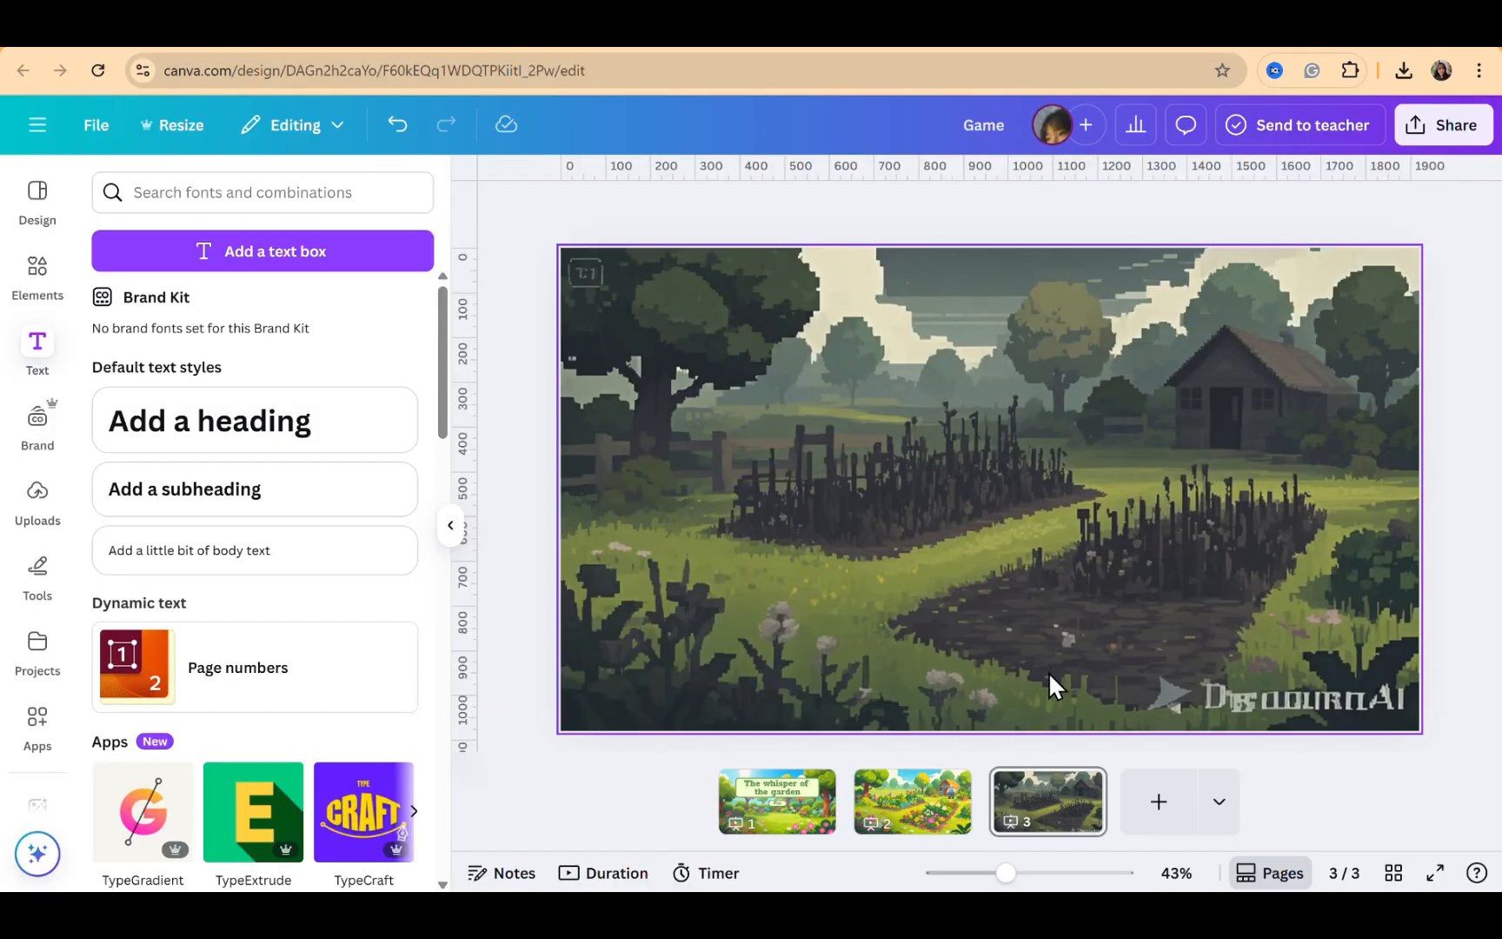
left_click(1351, 809)
left_click(1066, 295)
left_click(1159, 801)
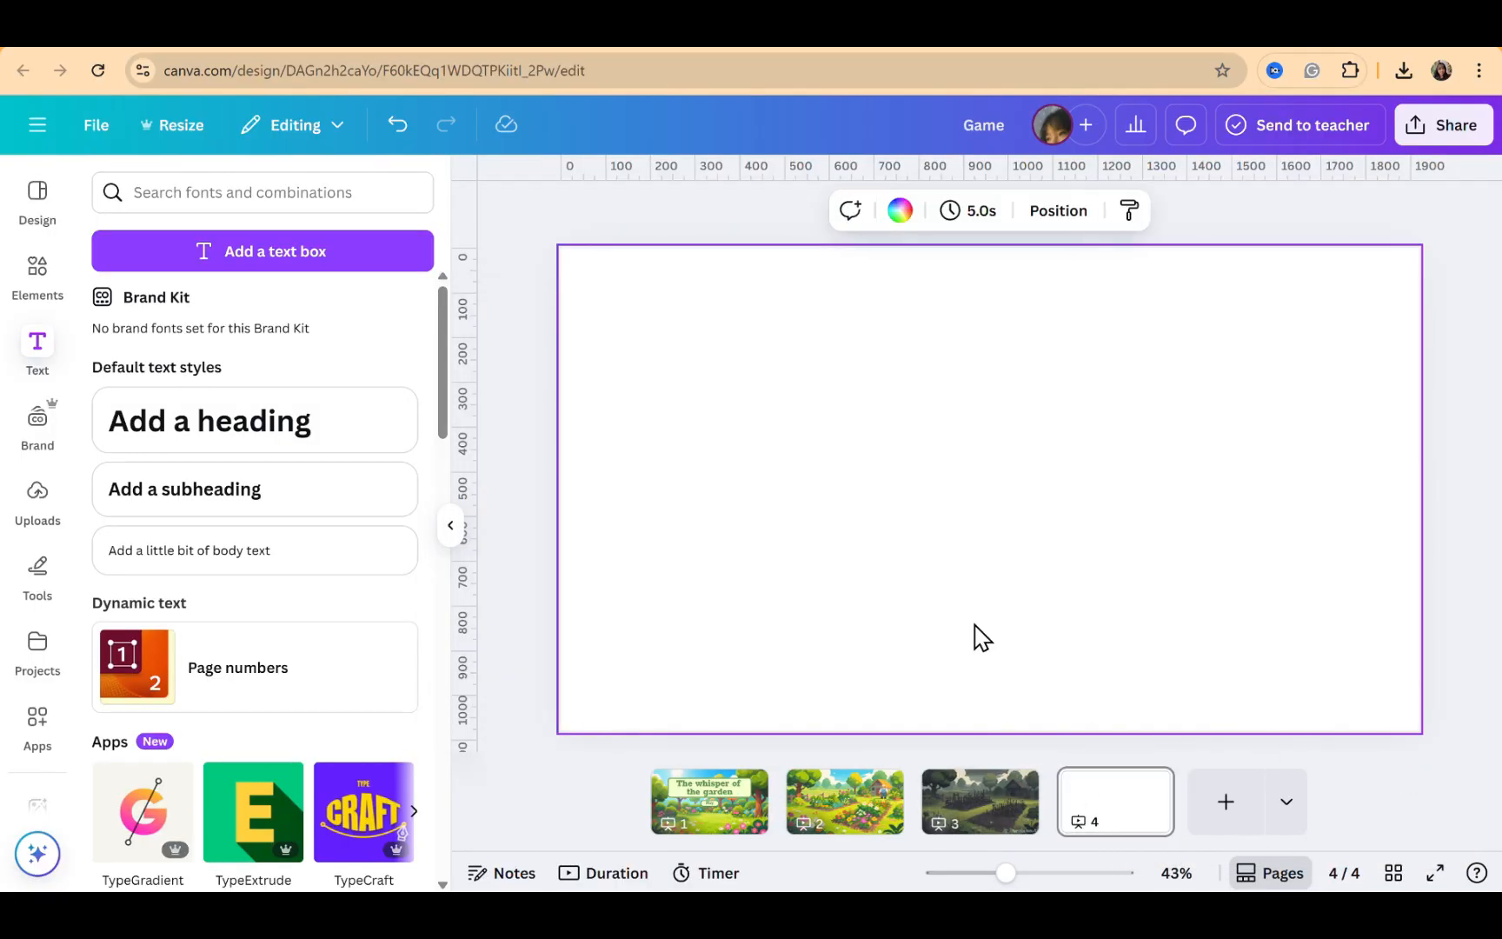
key("ctrl+v")
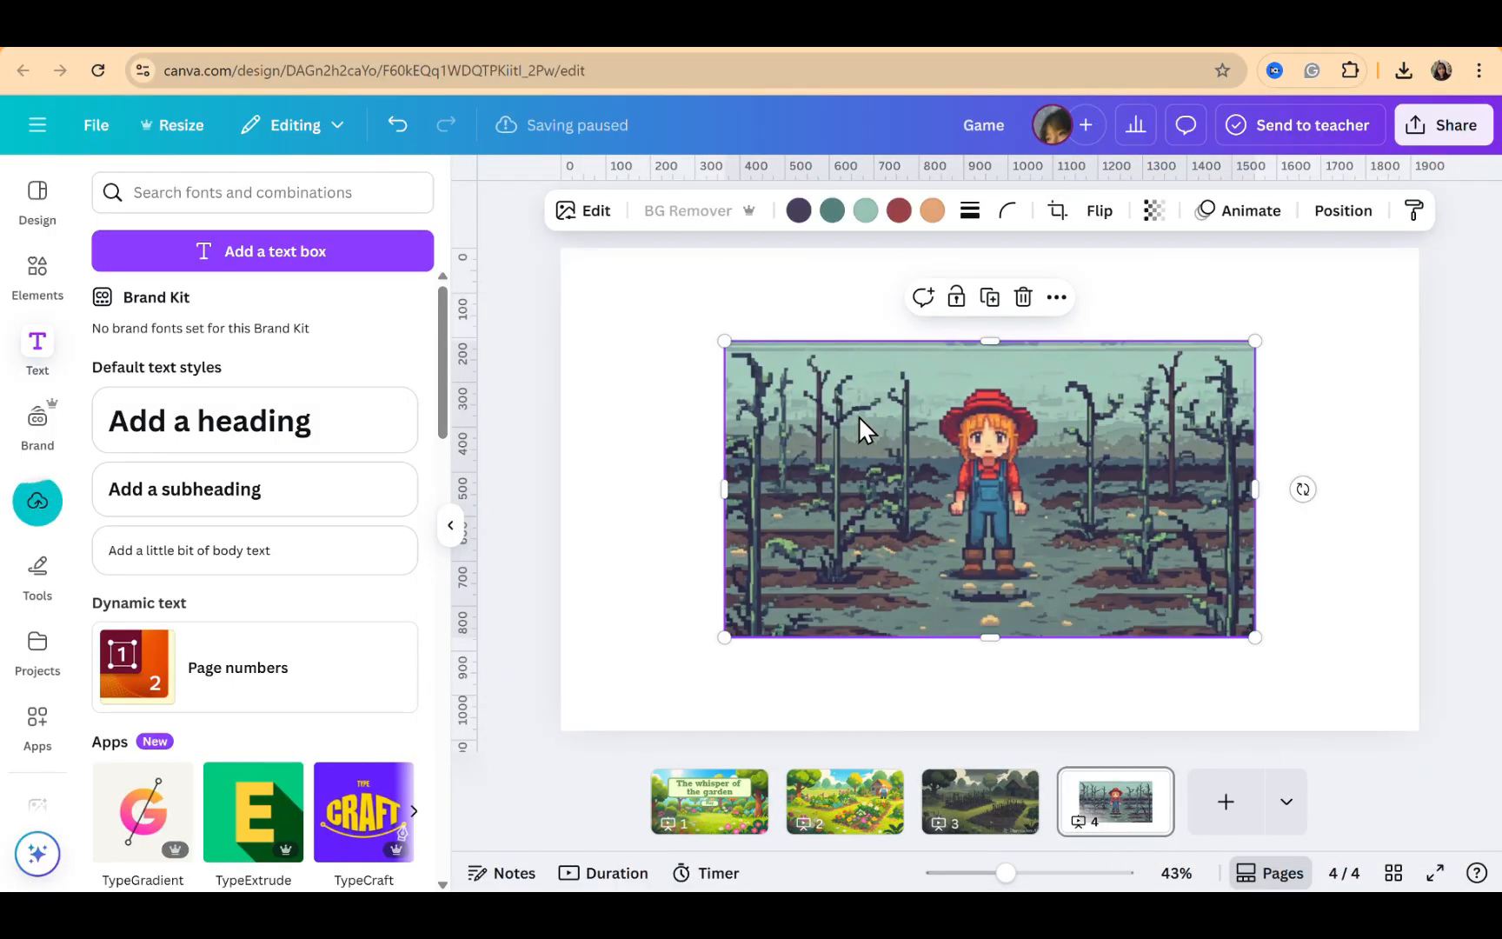
right_click(857, 416)
left_click(939, 776)
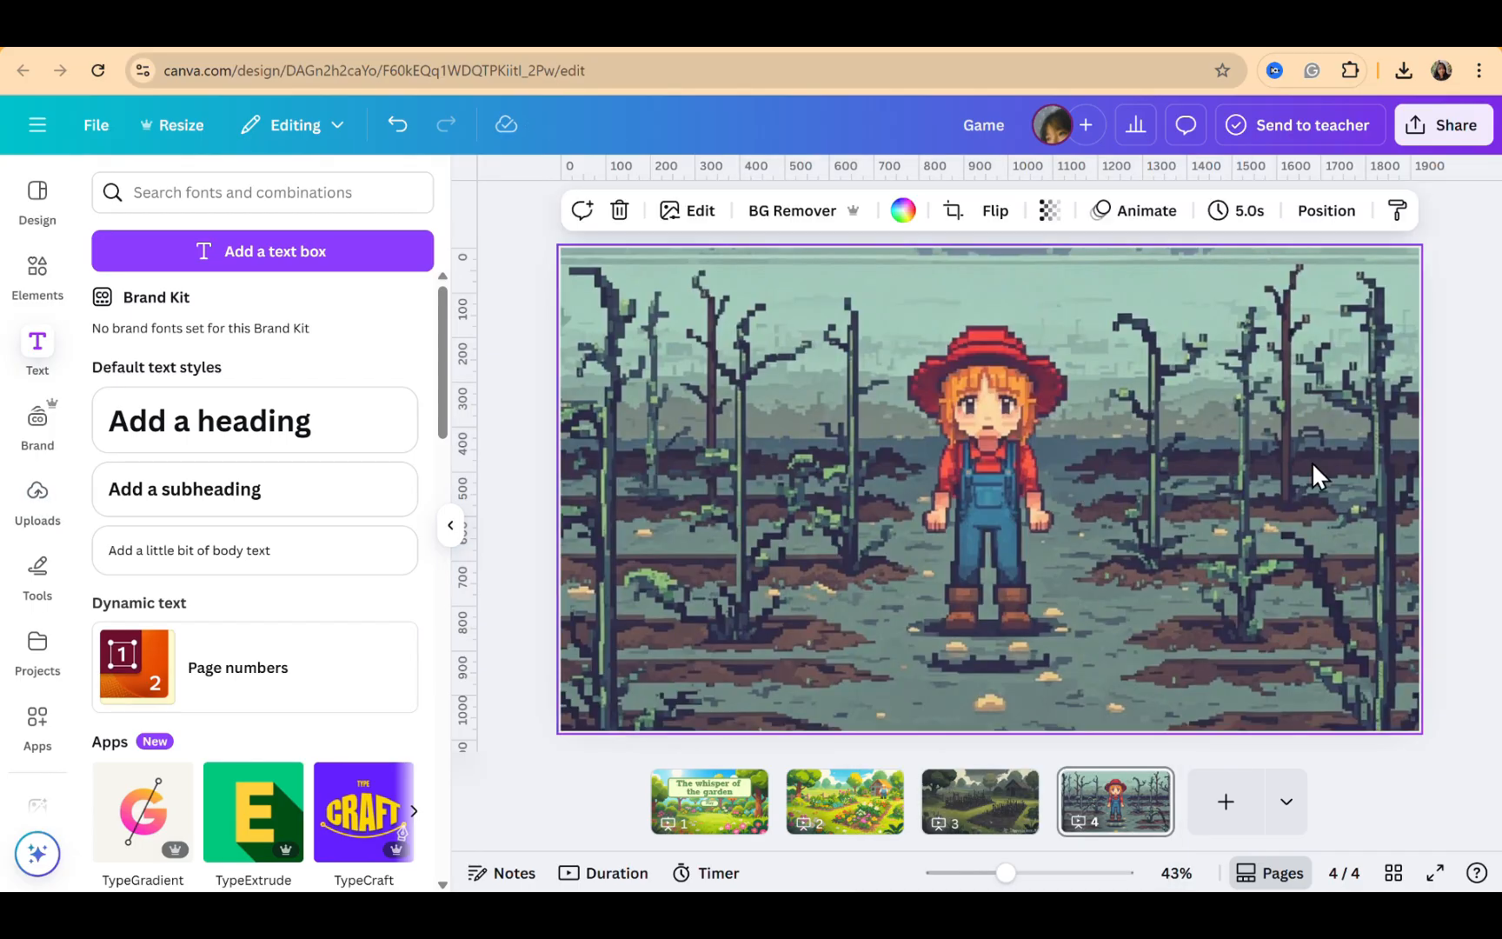
Switch back to Dreamina and download the farmer girl image
left_click(600, 45)
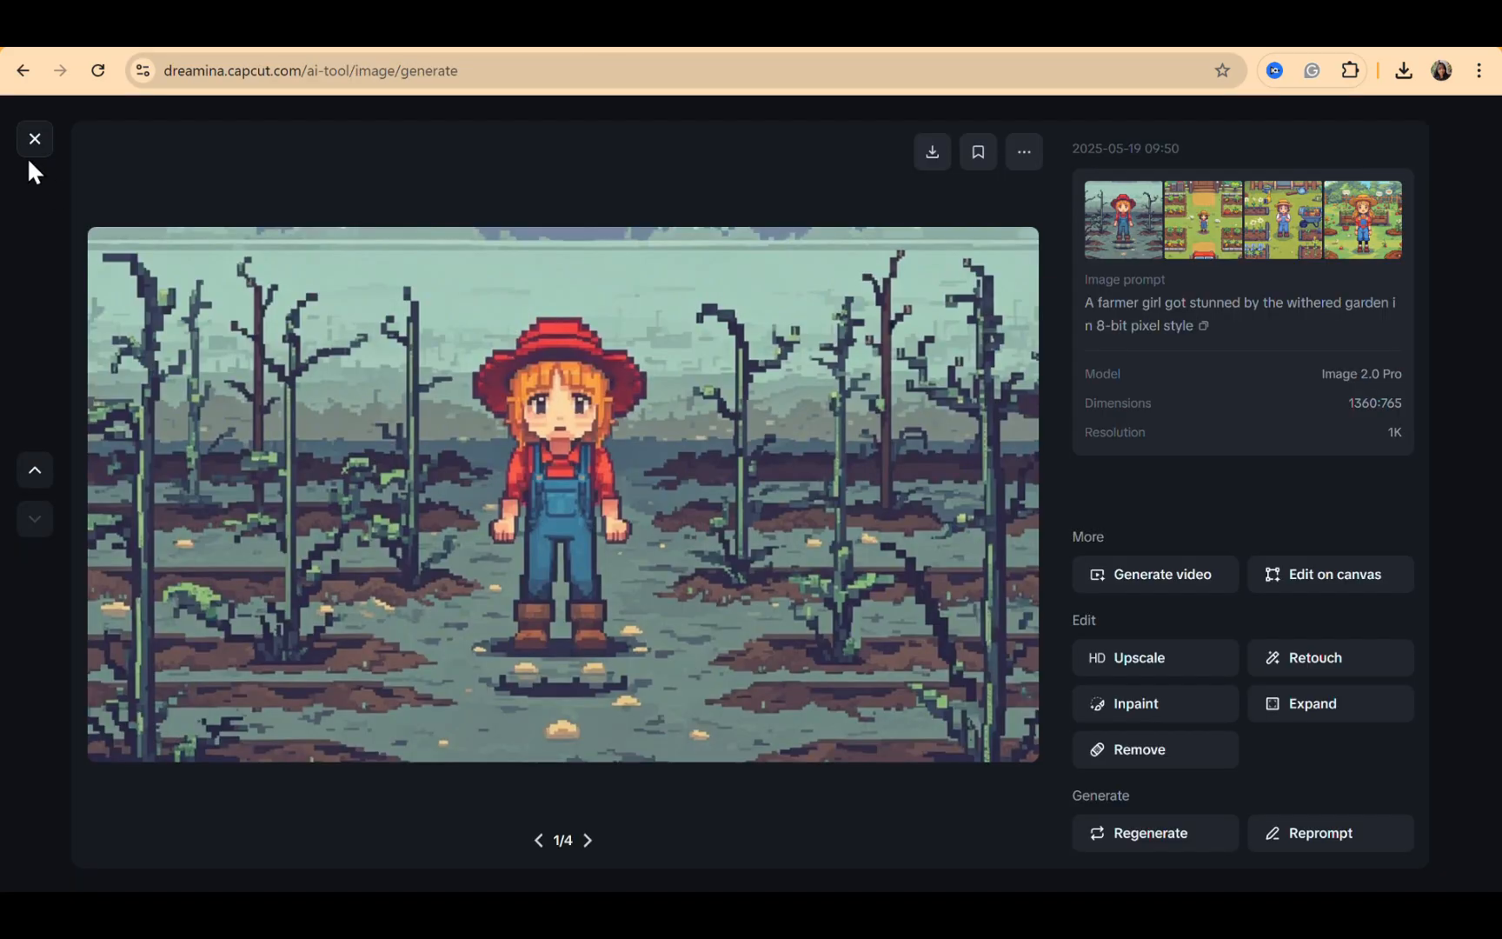
right_click(356, 436)
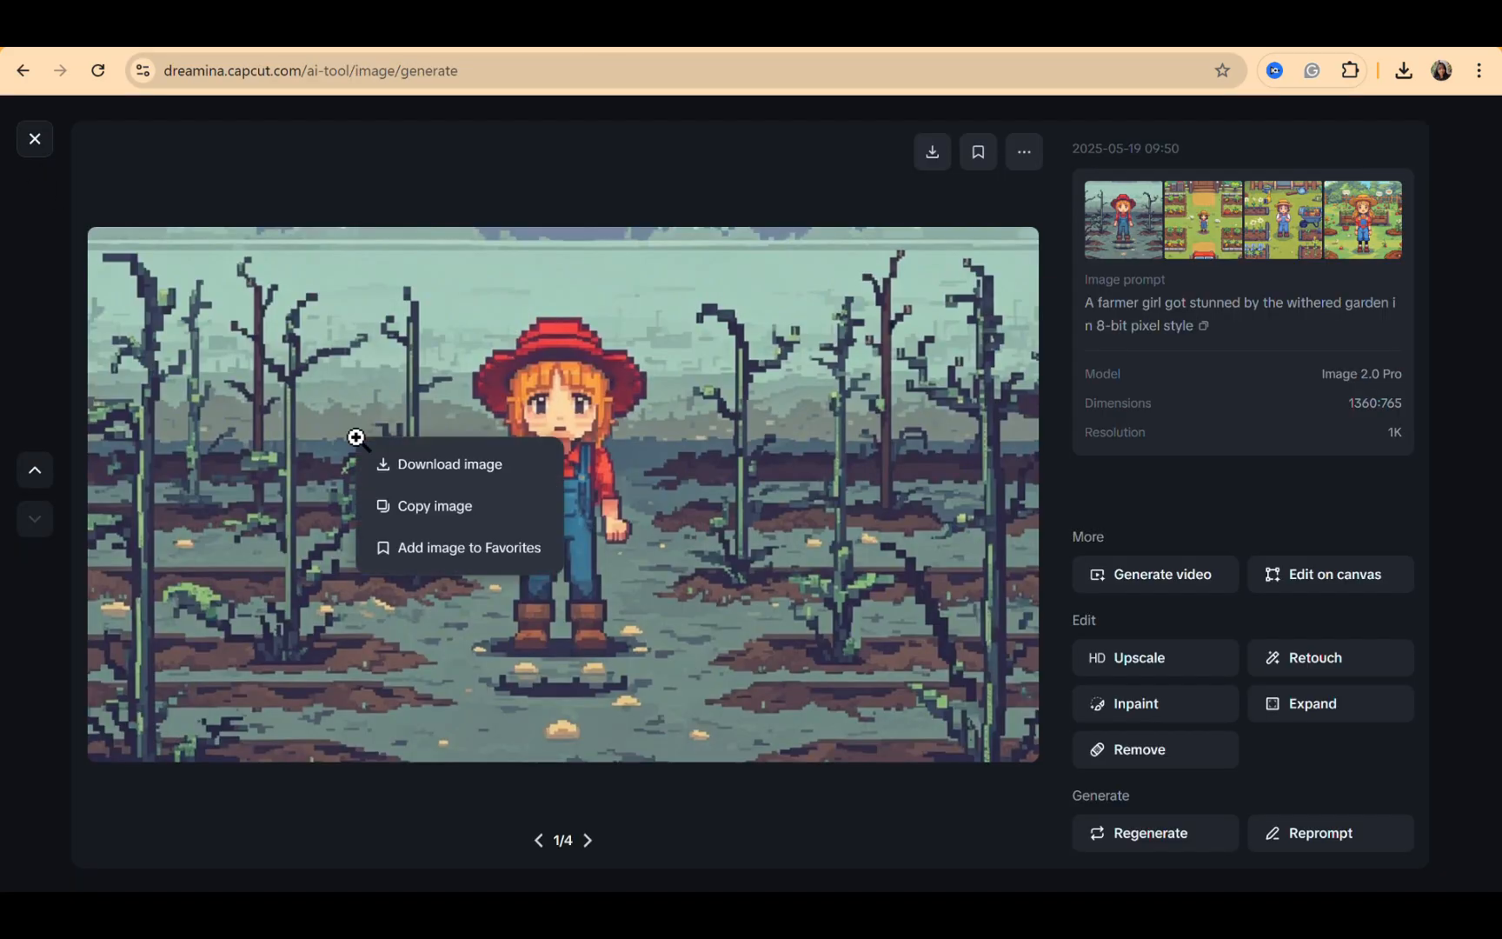
left_click(407, 466)
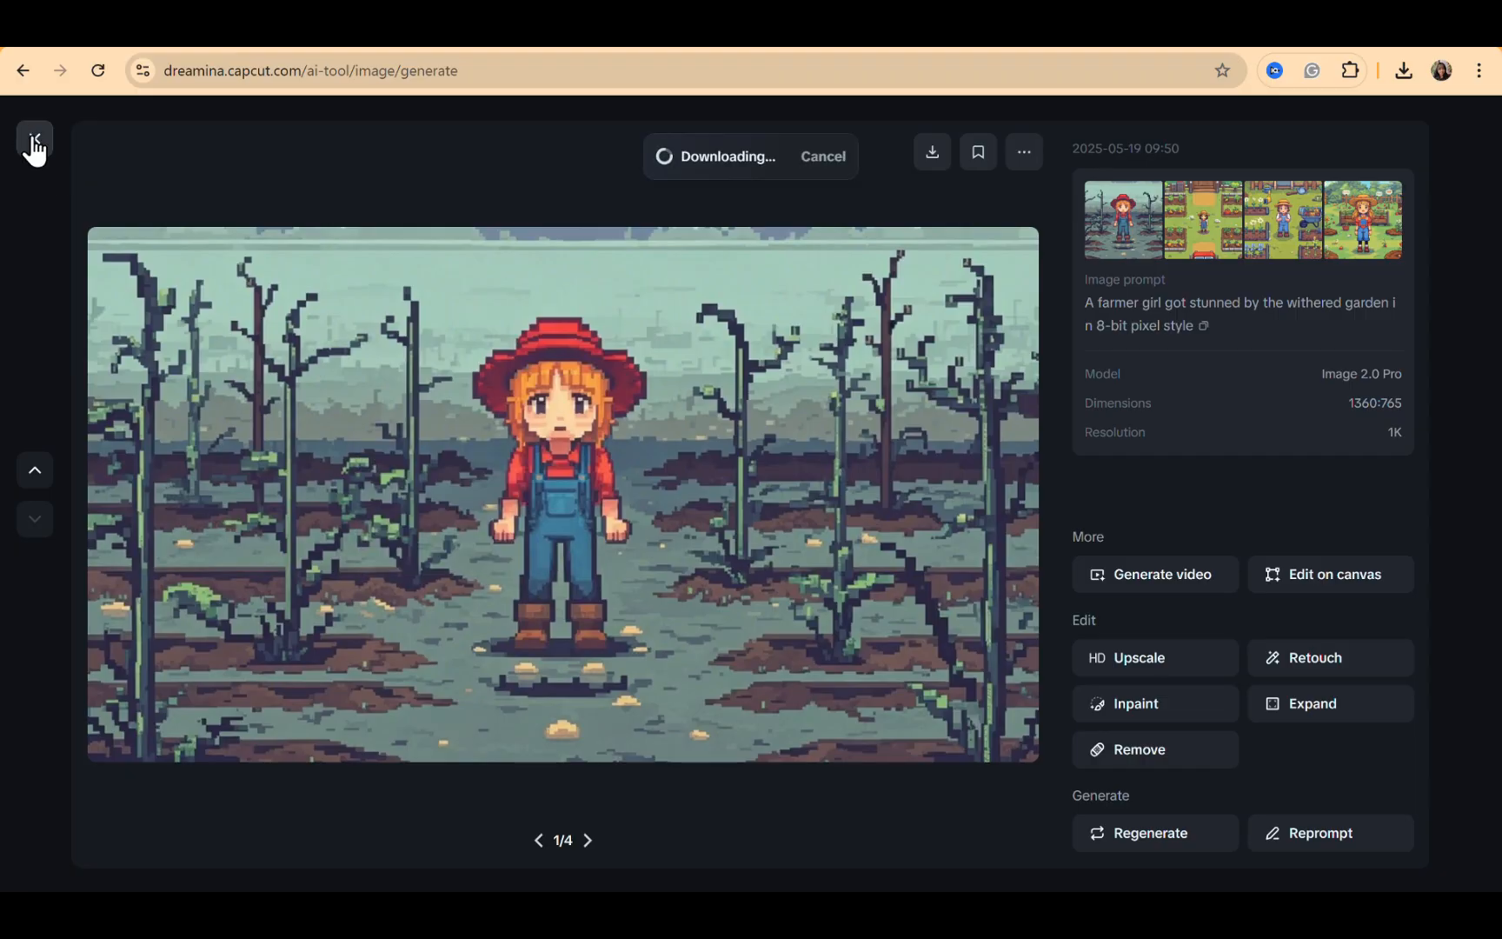
Rewrite the image prompt as "A farmer girl thinks she can create a magical potion, her though is presented in a bubble, in 8-bit pixel style"
left_click(34, 143)
left_click_drag(351, 260, 135, 265)
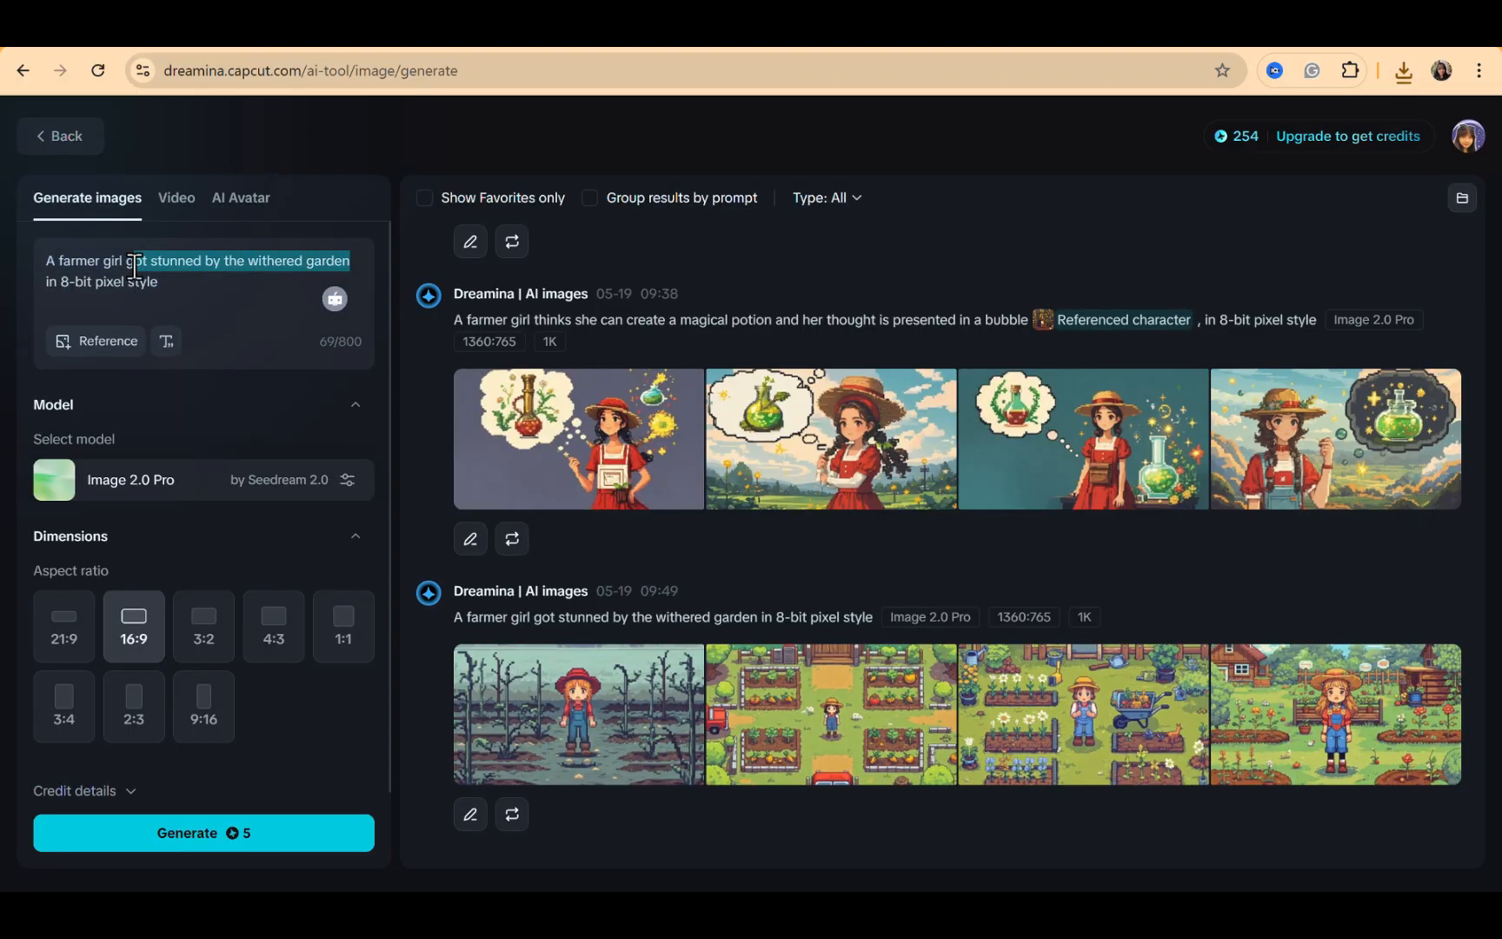
type("thinks she can create a ")
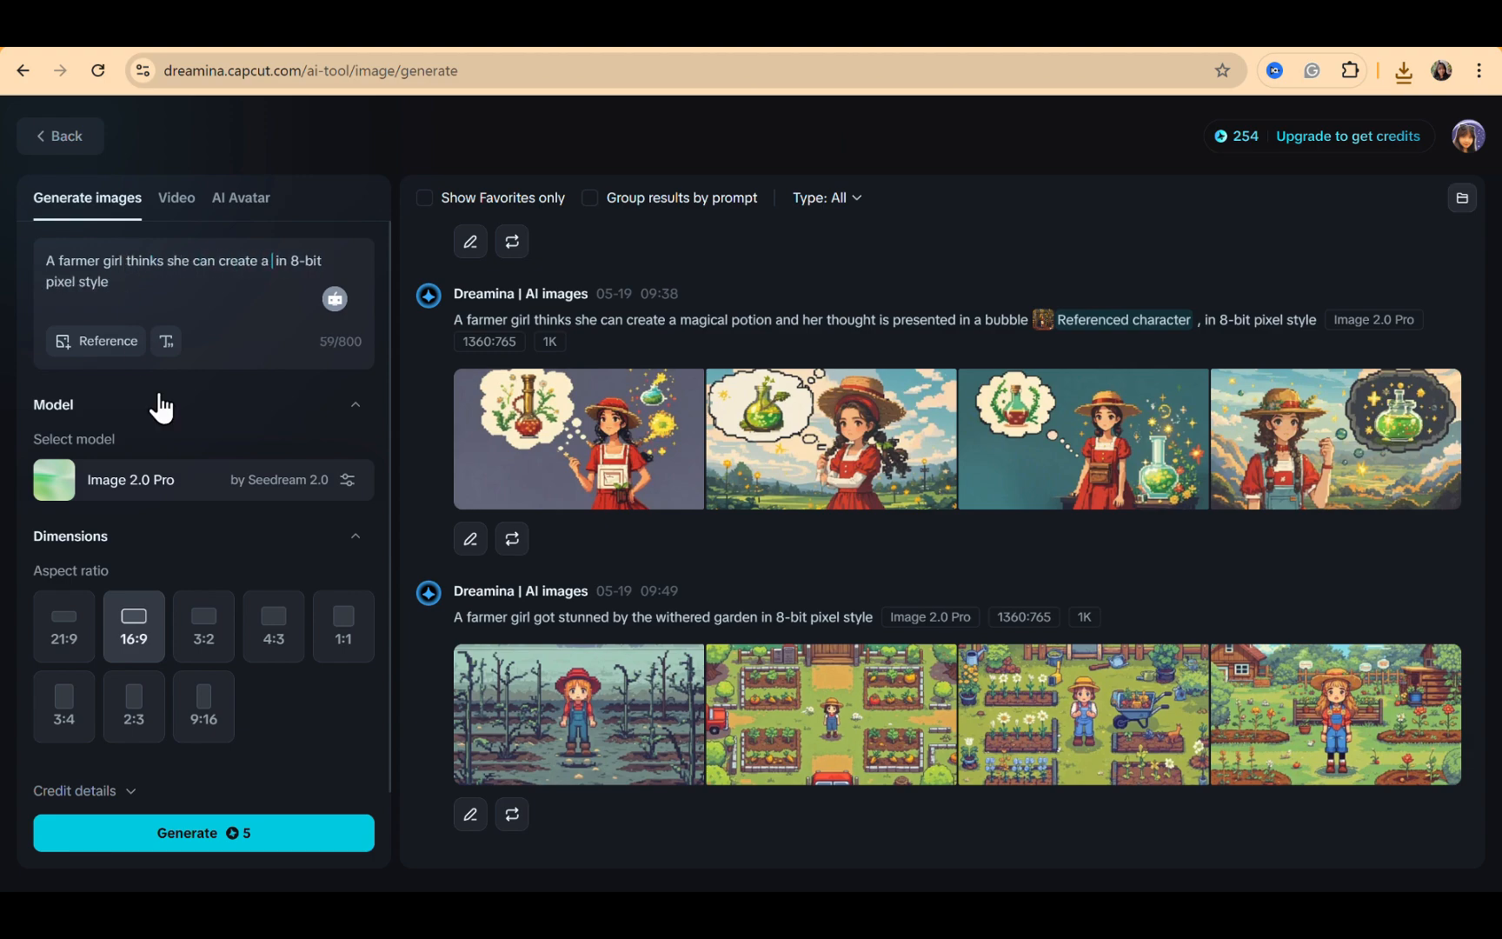
type("magical potion. her though is pr")
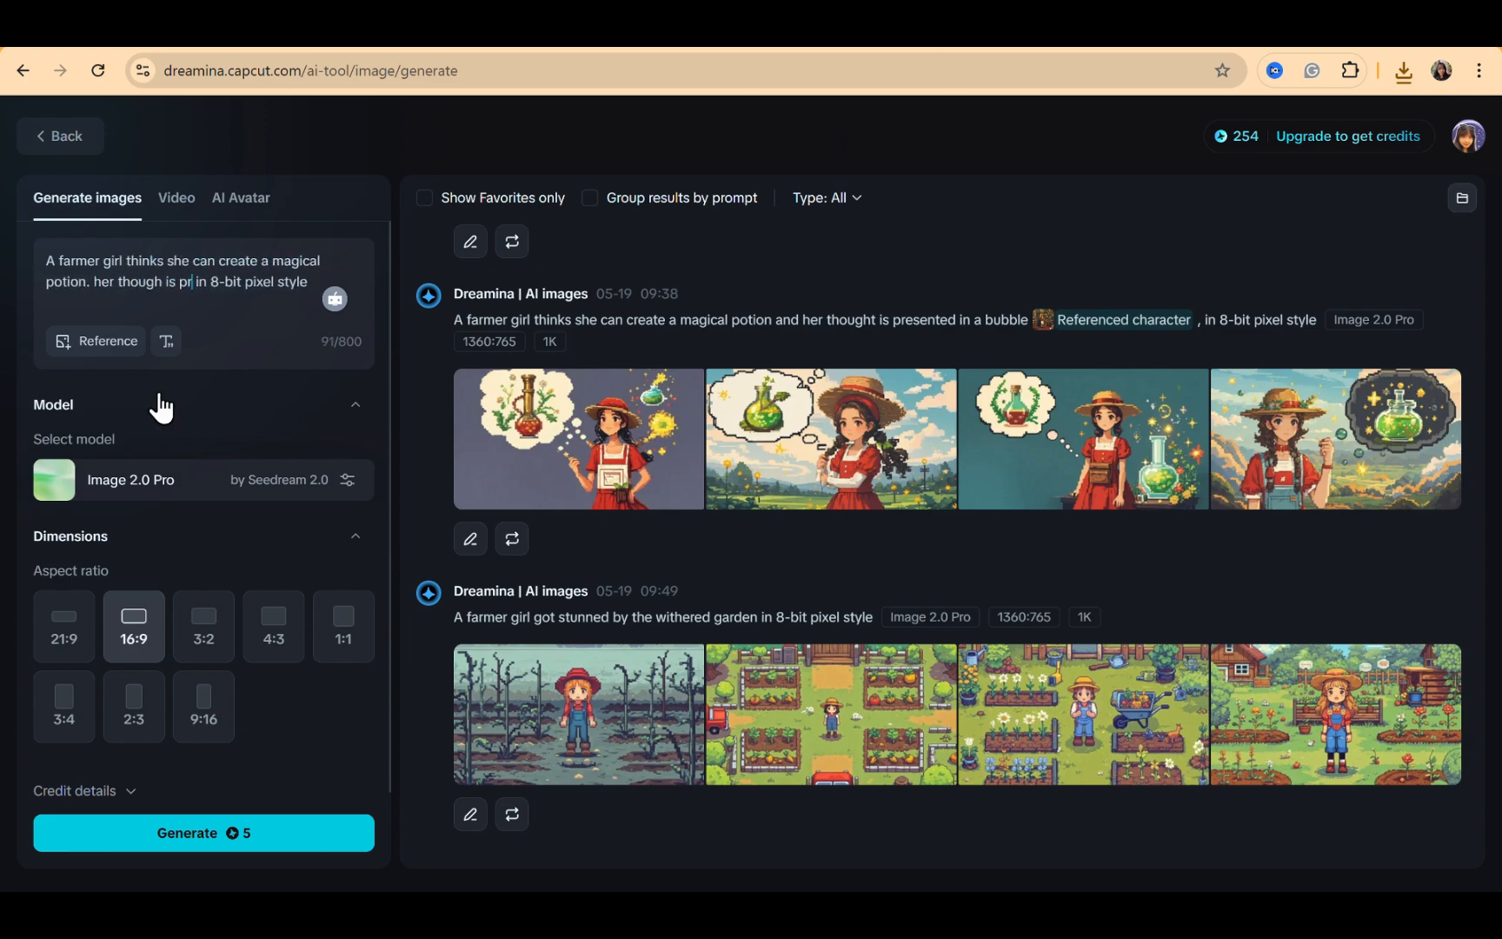
type("esented in a bubble.")
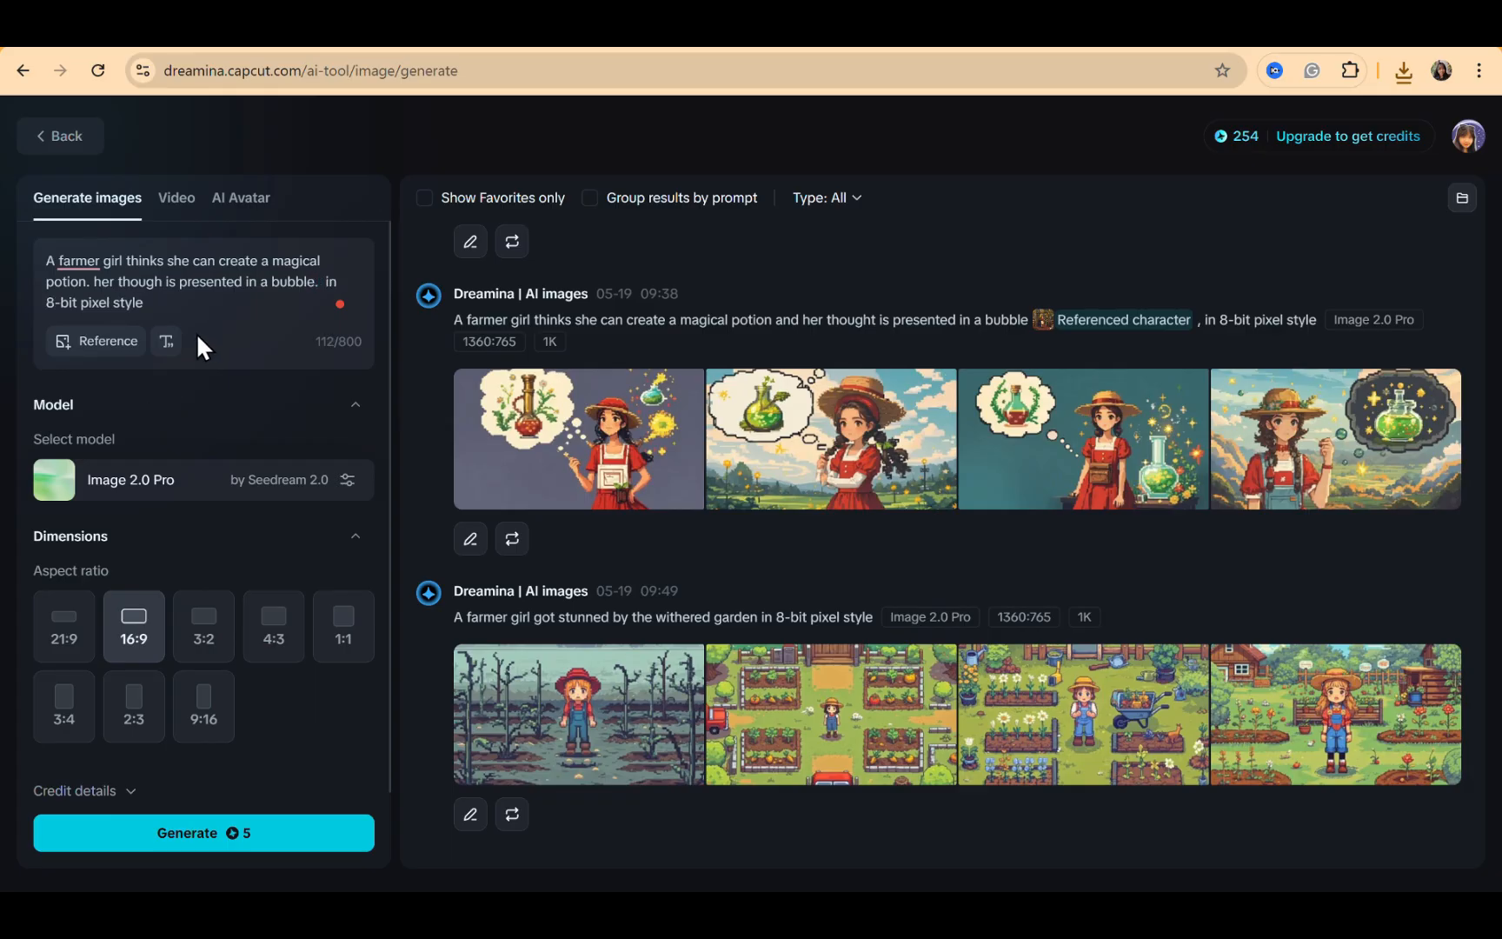
key("BackSpace")
key("BackSpace")
left_click(88, 281)
key("BackSpace")
type(",")
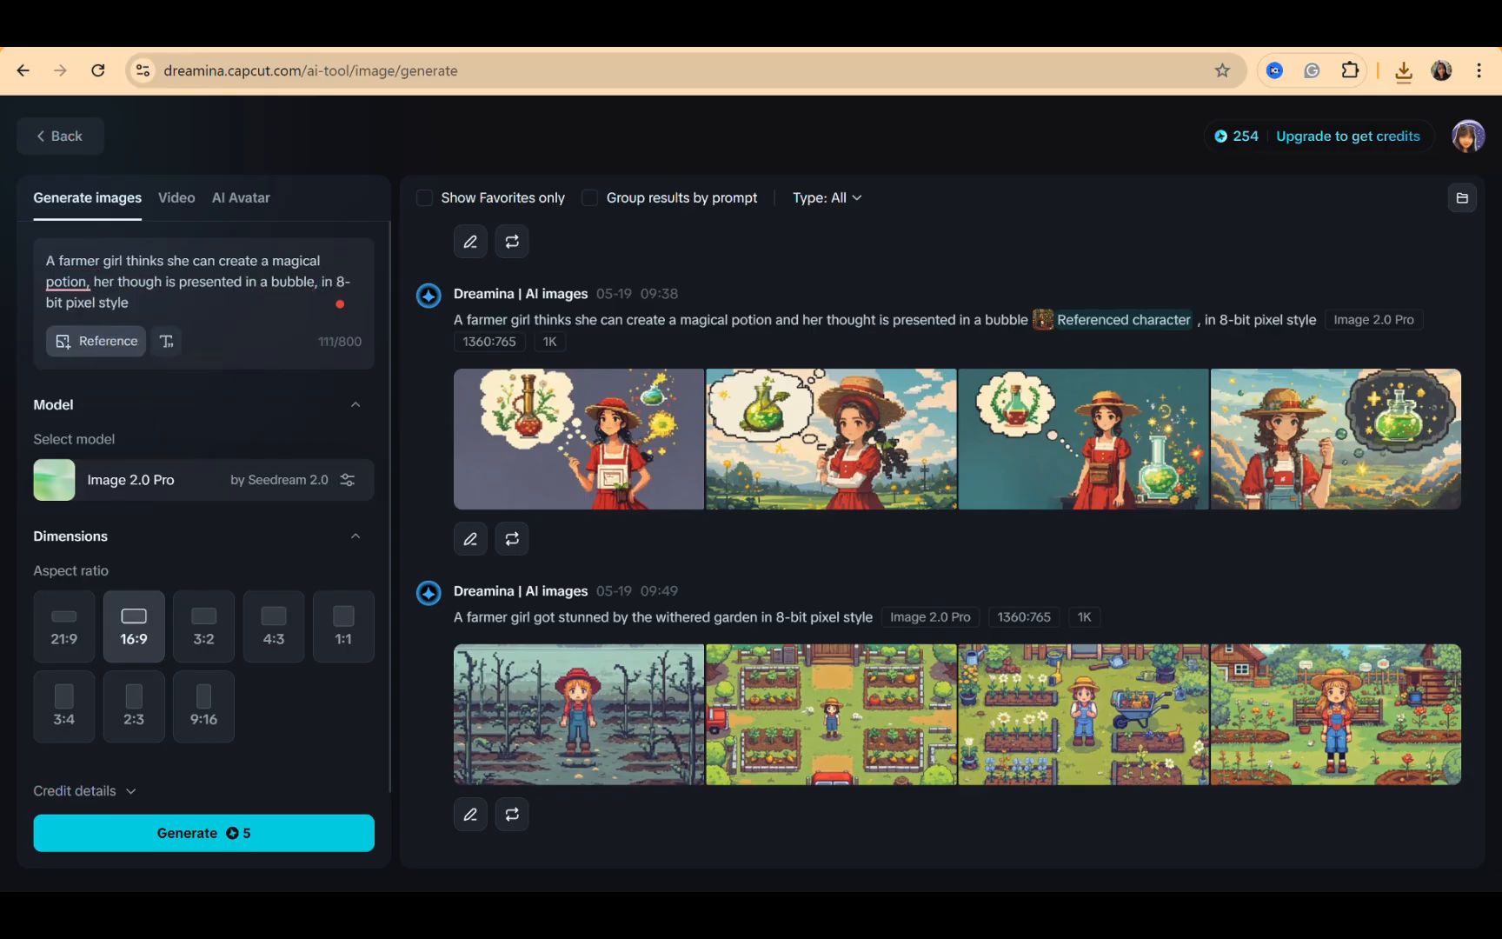
Add the withered-garden farmer girl image as a Character reference and generate the potion images
left_click(95, 341)
double_click(284, 185)
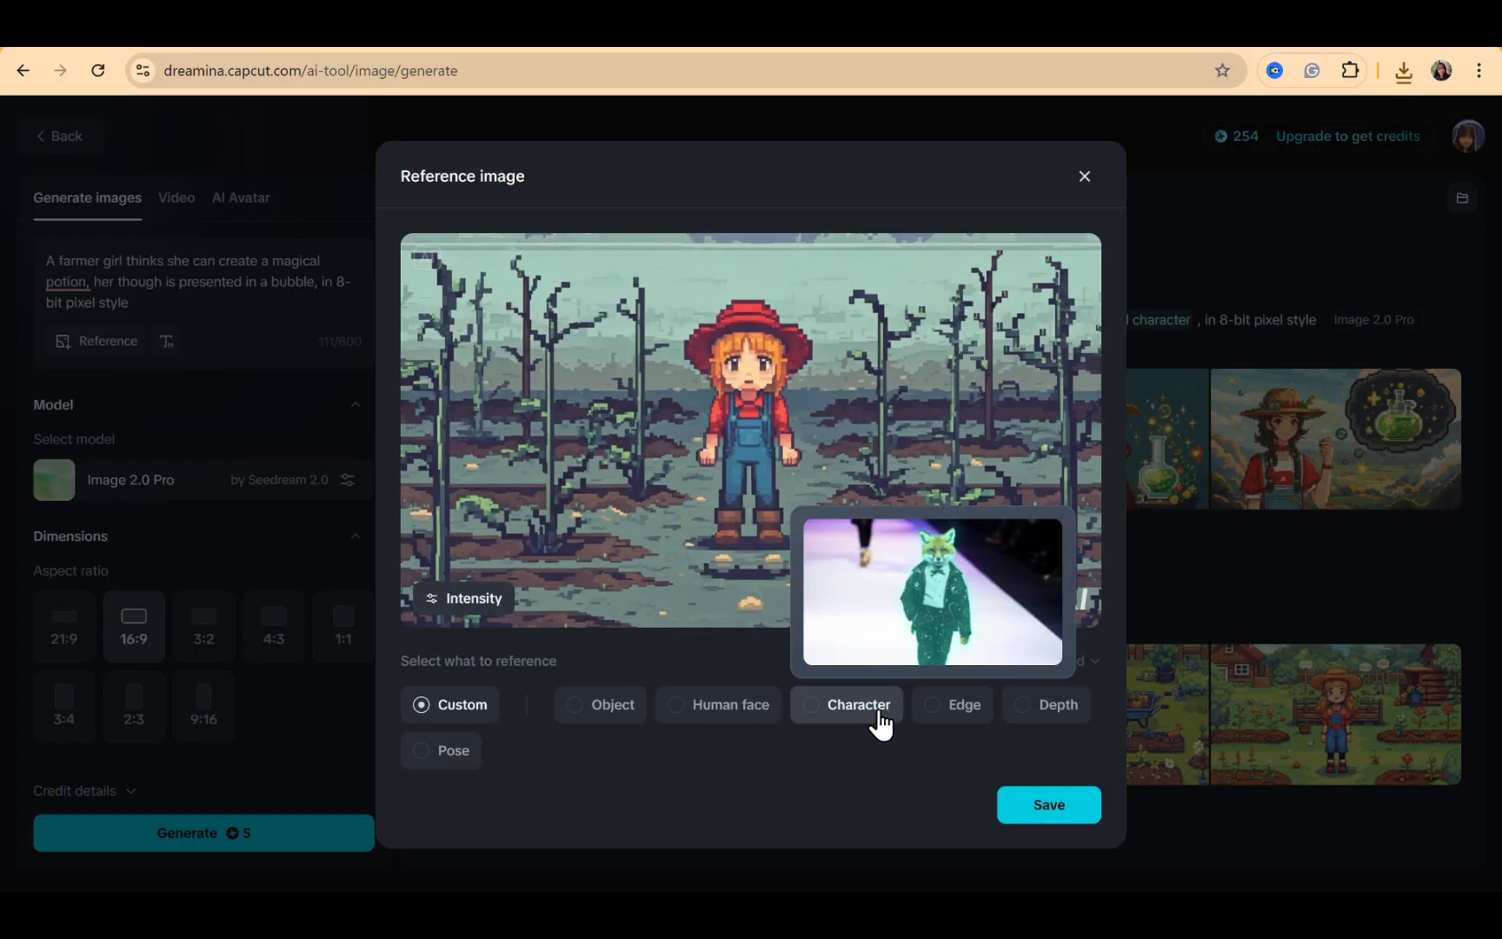
left_click(880, 724)
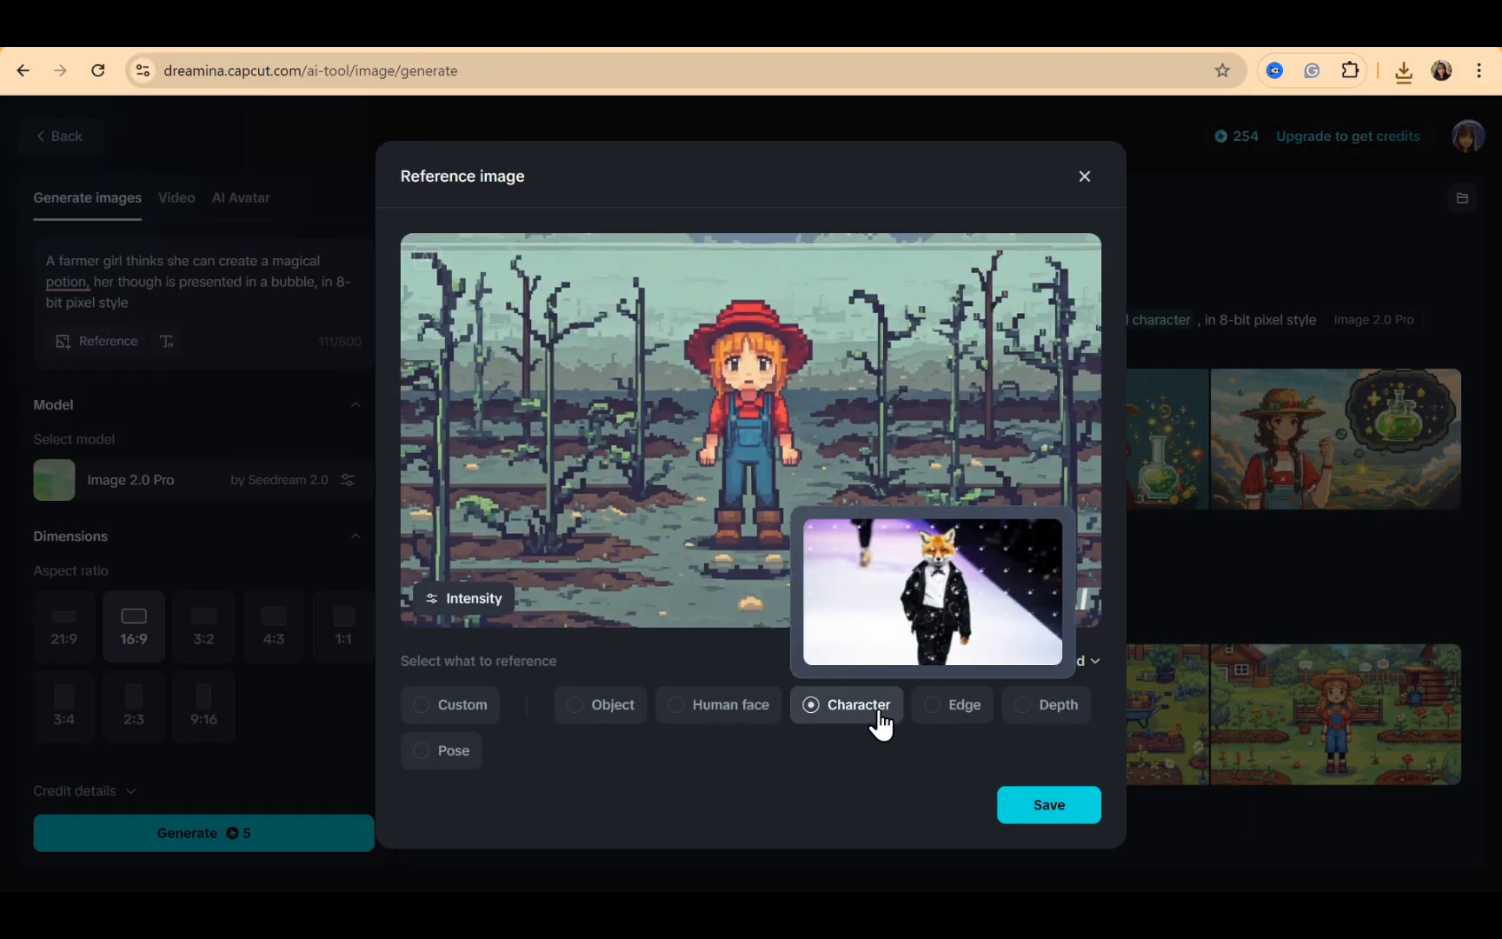
left_click(1062, 807)
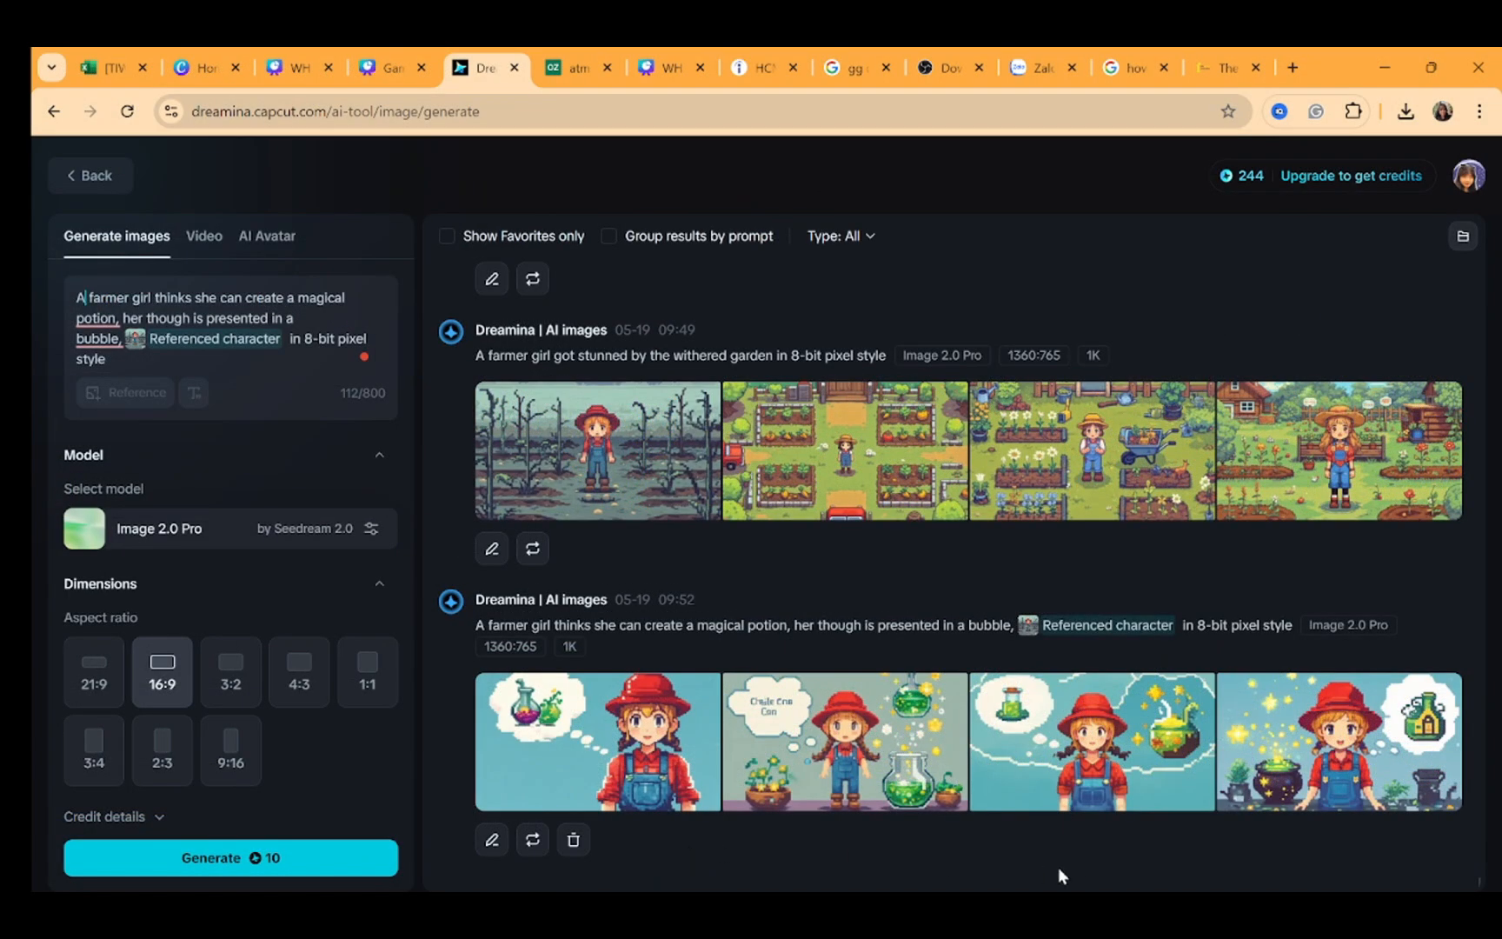
left_click(1069, 752)
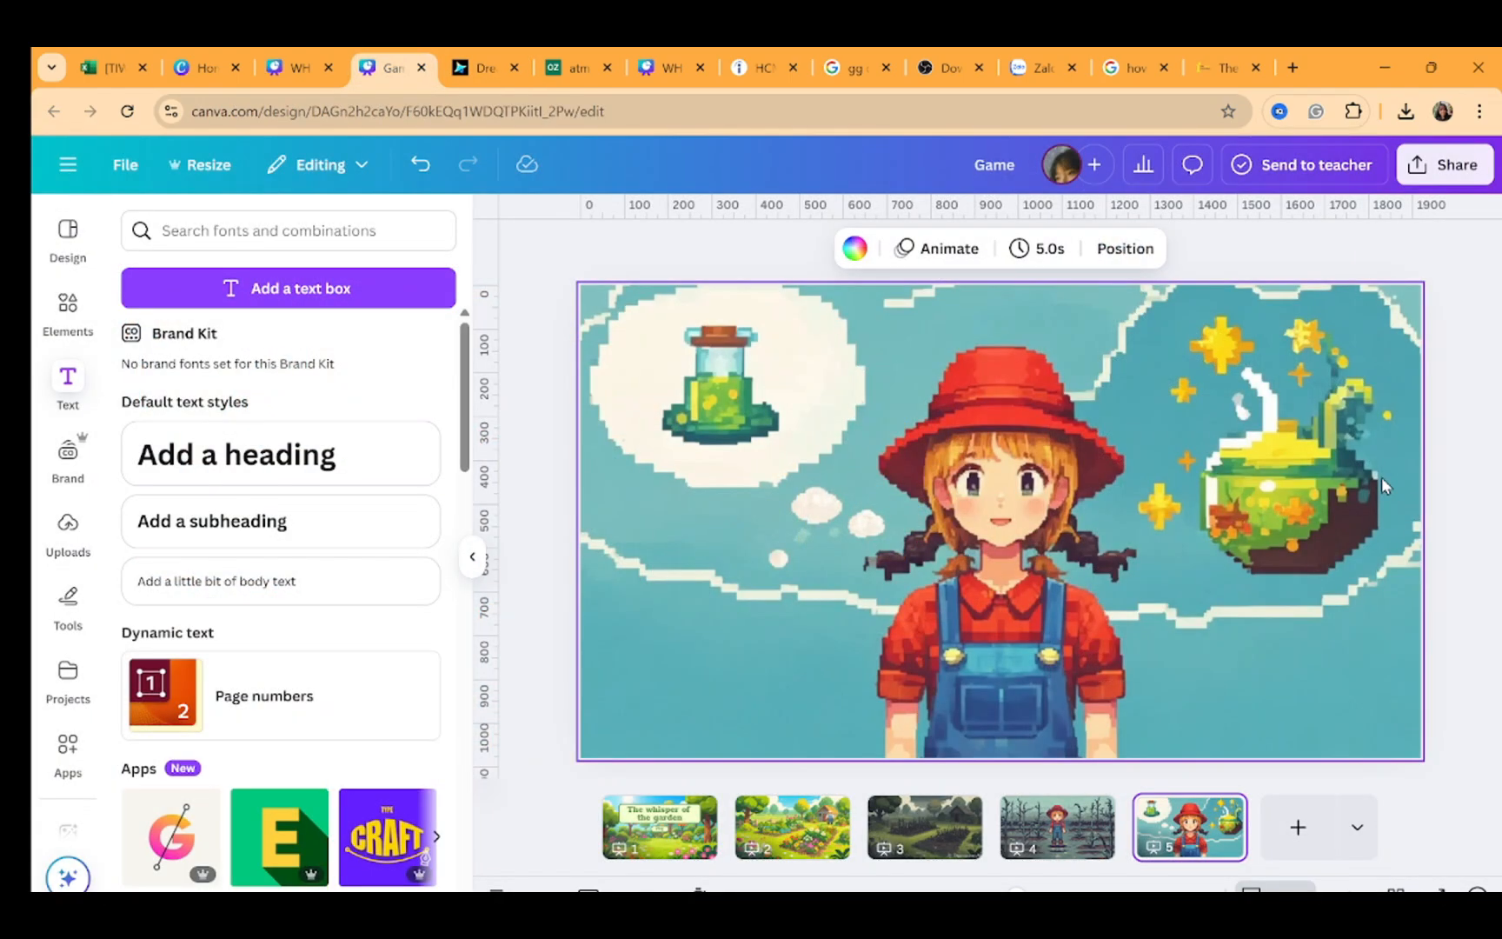
Page through the presentation slides to review each page
left_click(1066, 812)
key("Left")
key("Left")
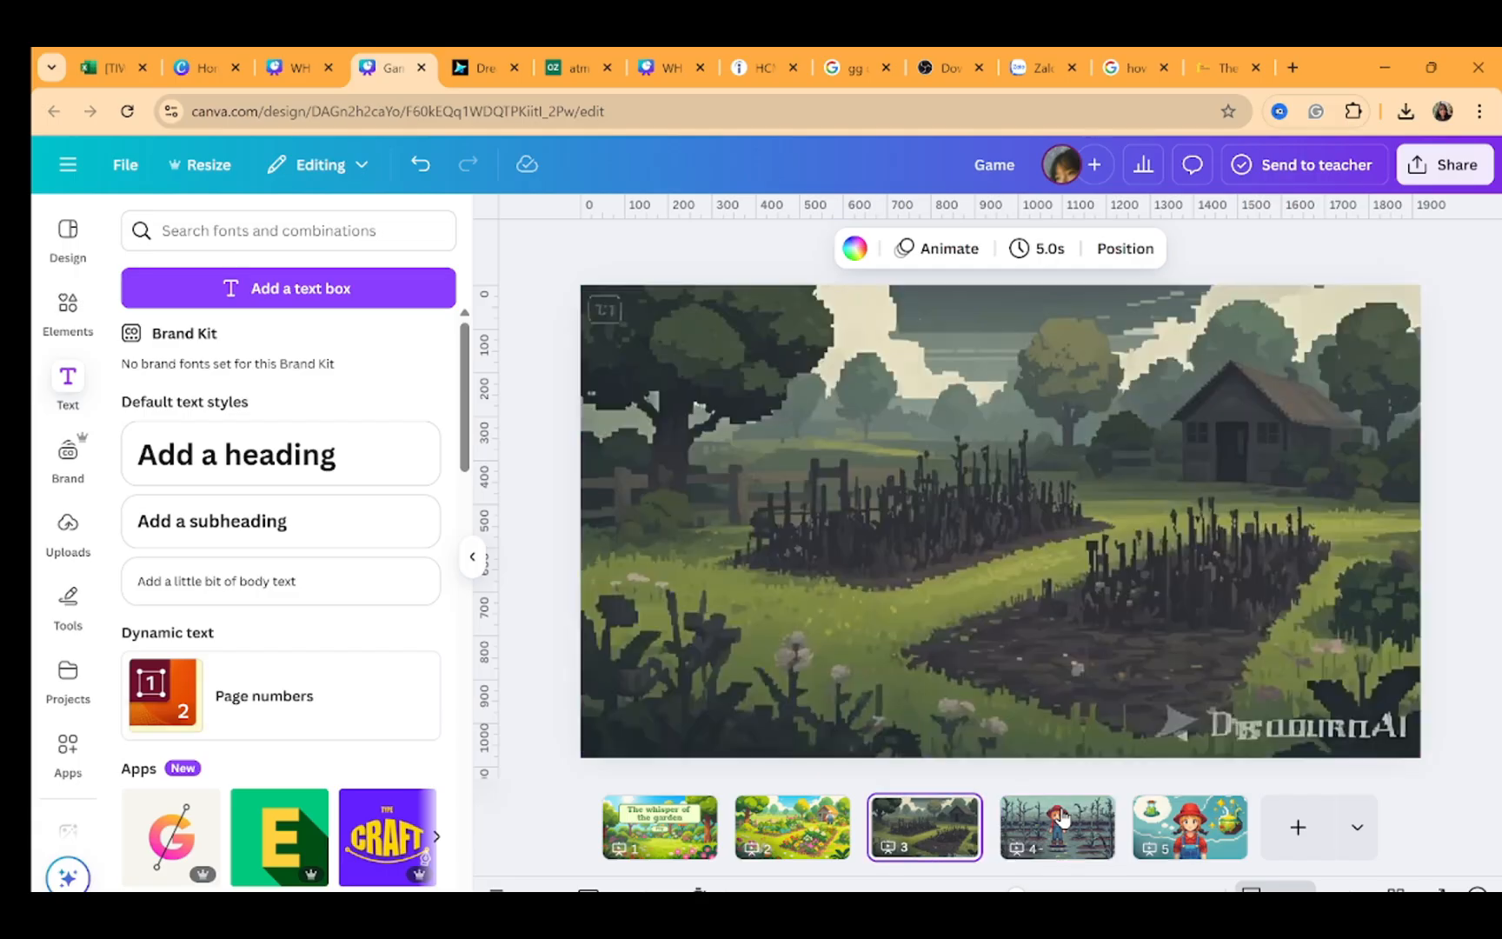
key("Left")
key("Right")
key("Right")
key("Right")
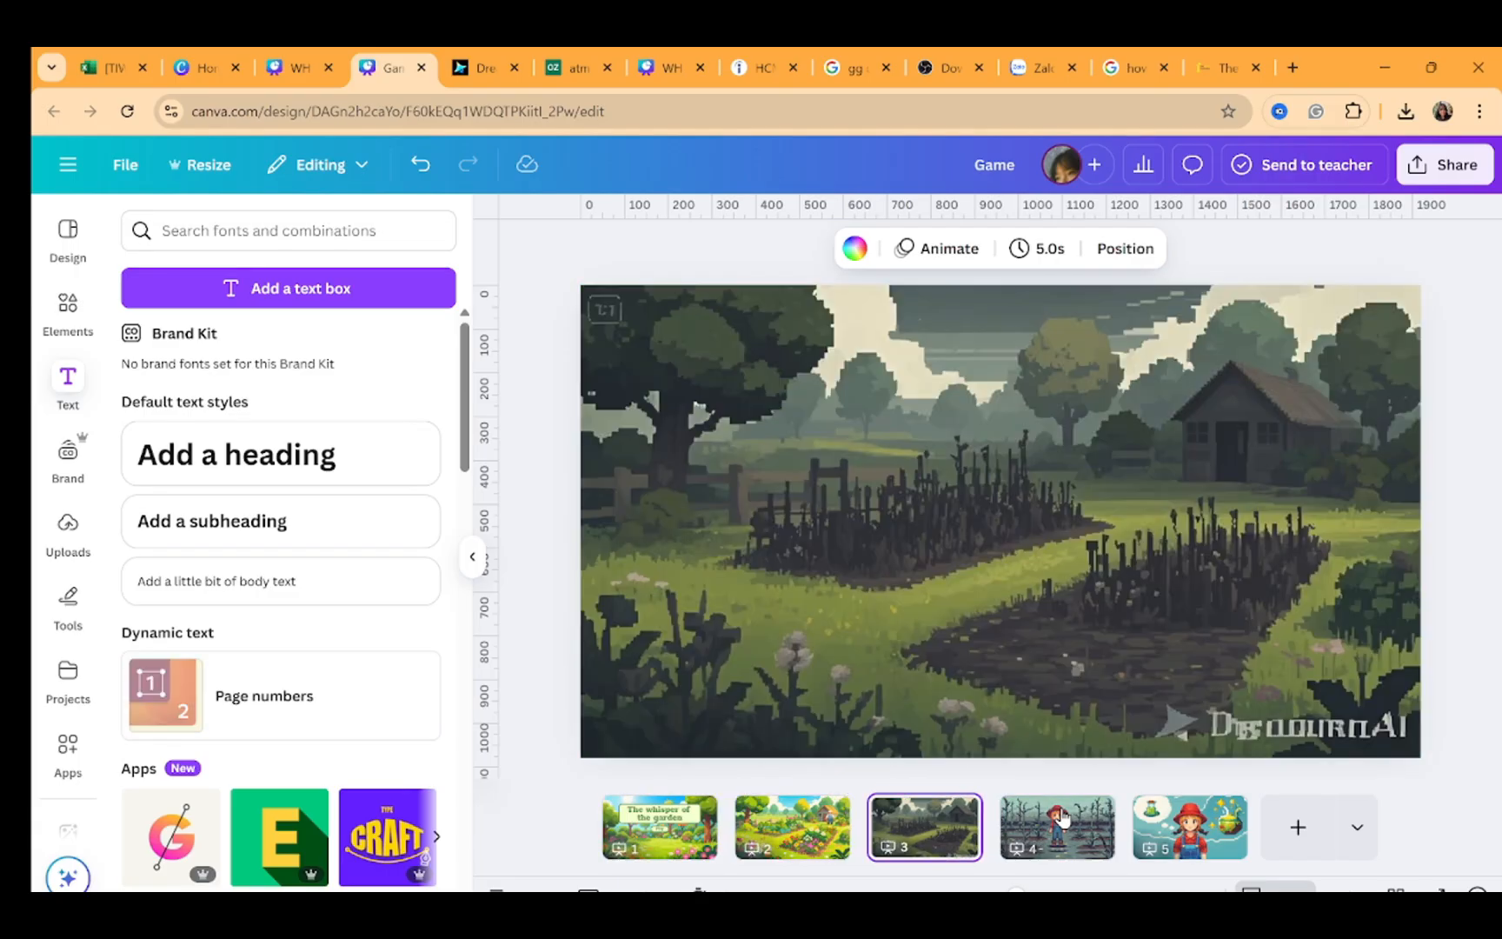
key("Right")
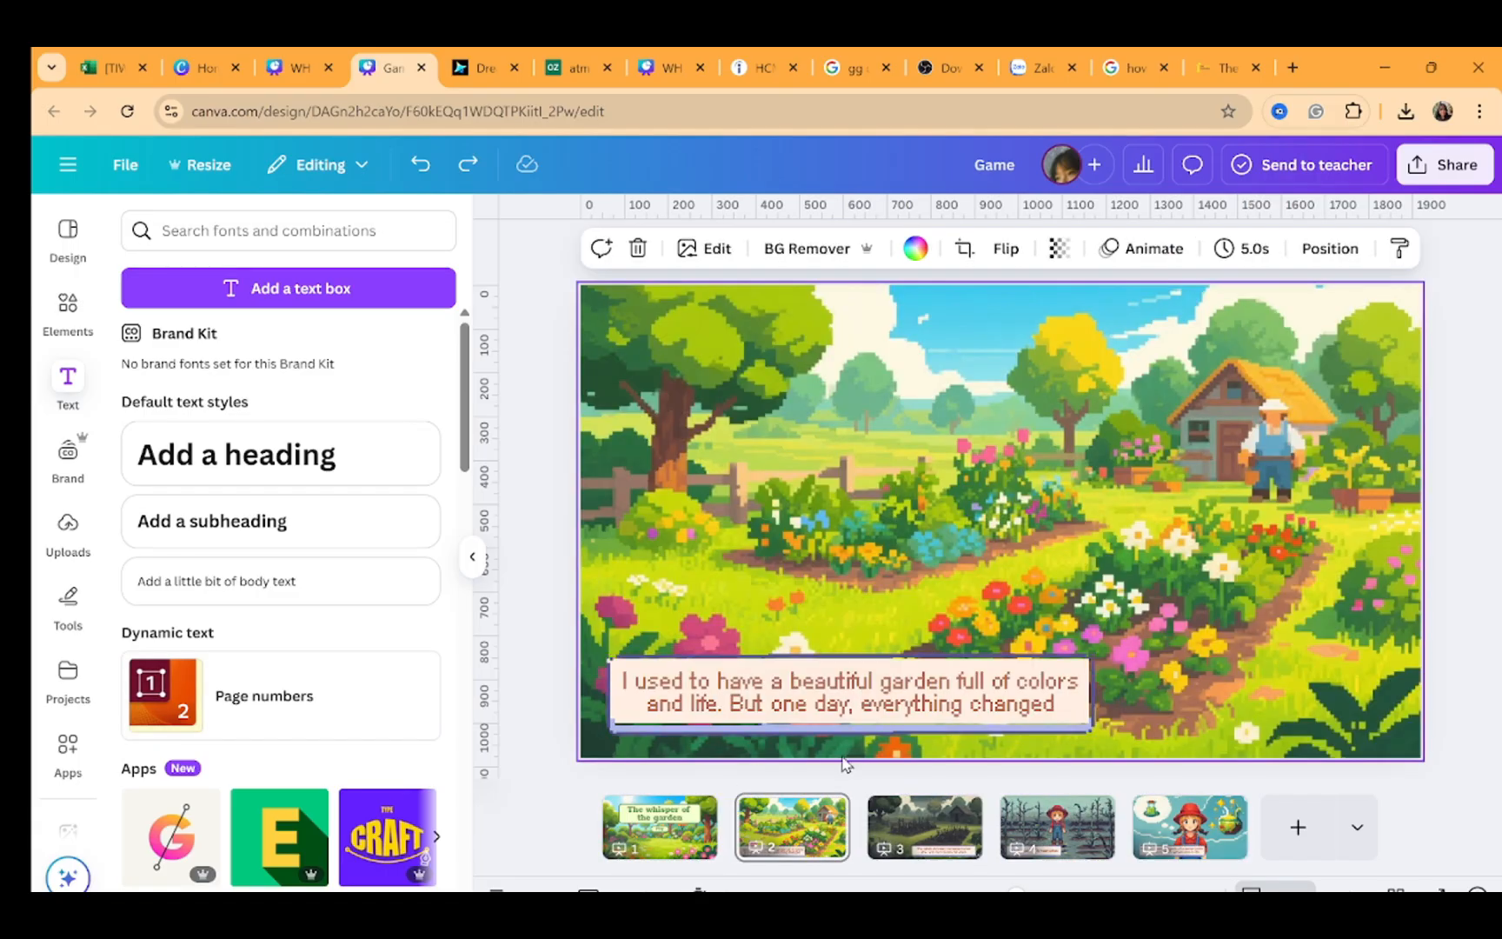
left_click(835, 693)
left_click(948, 815)
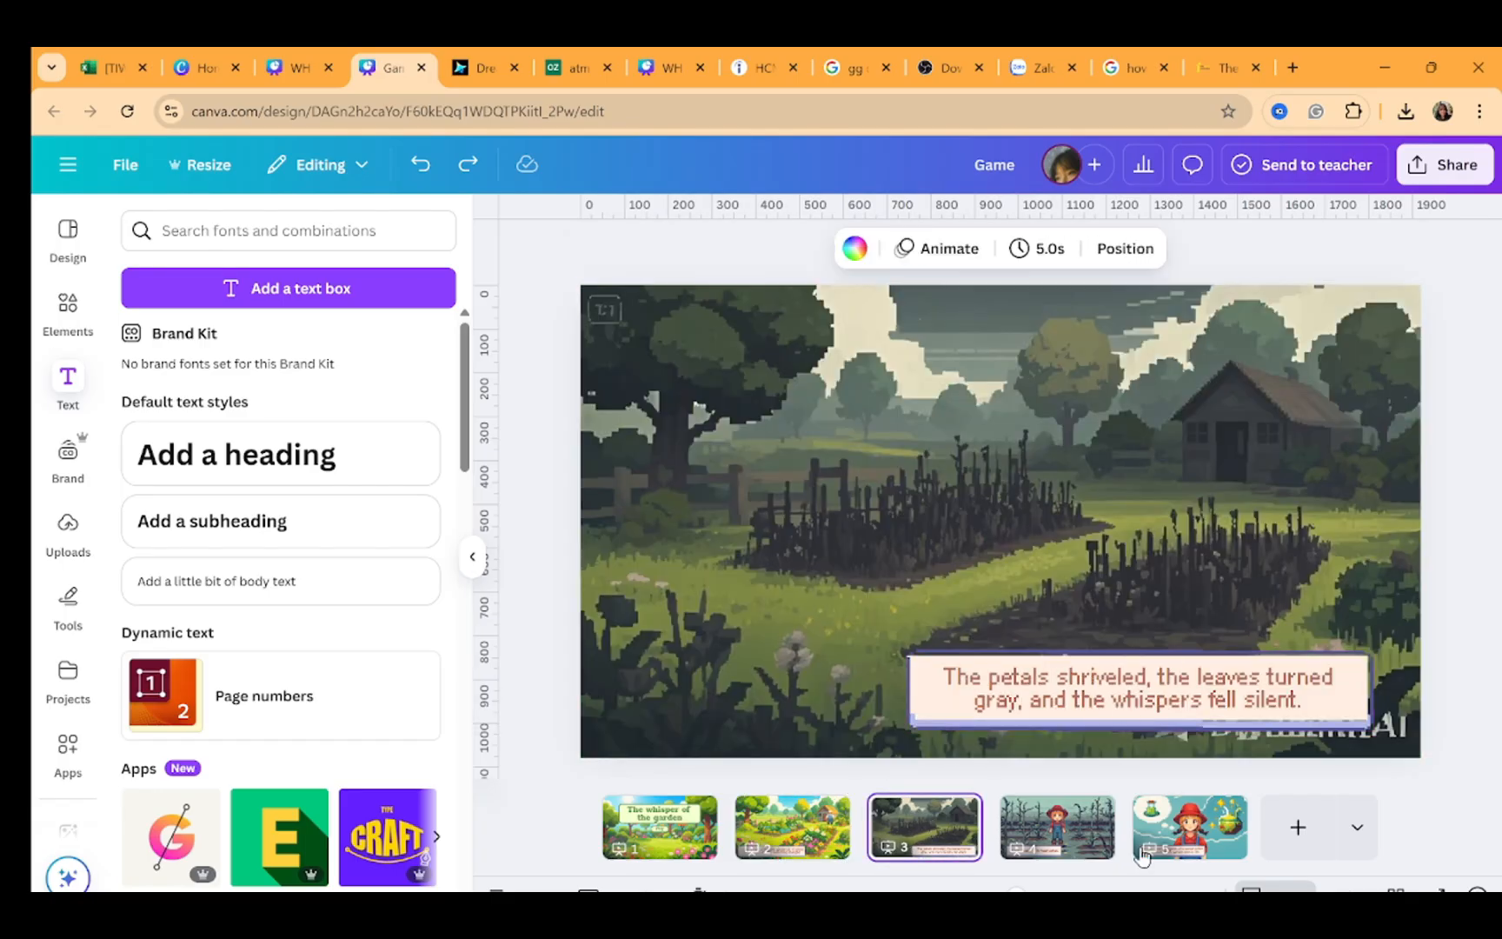
left_click(1168, 843)
left_click(1059, 830)
key("Left")
key("Left")
key("Left")
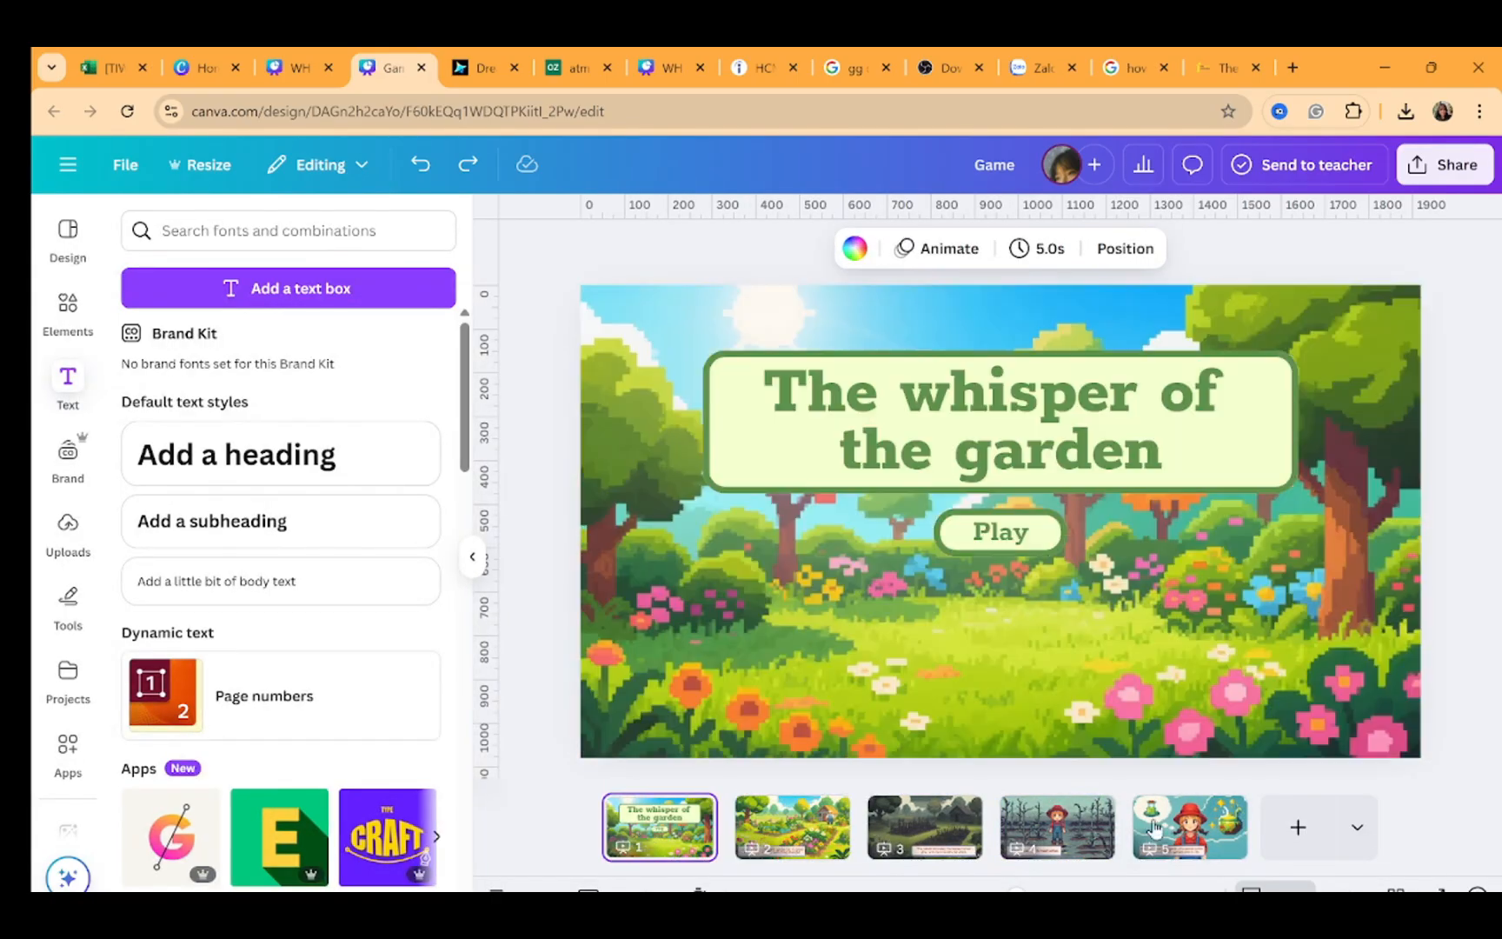
Add a Dissolve transition between the presentation pages
left_click(1188, 838, "shift")
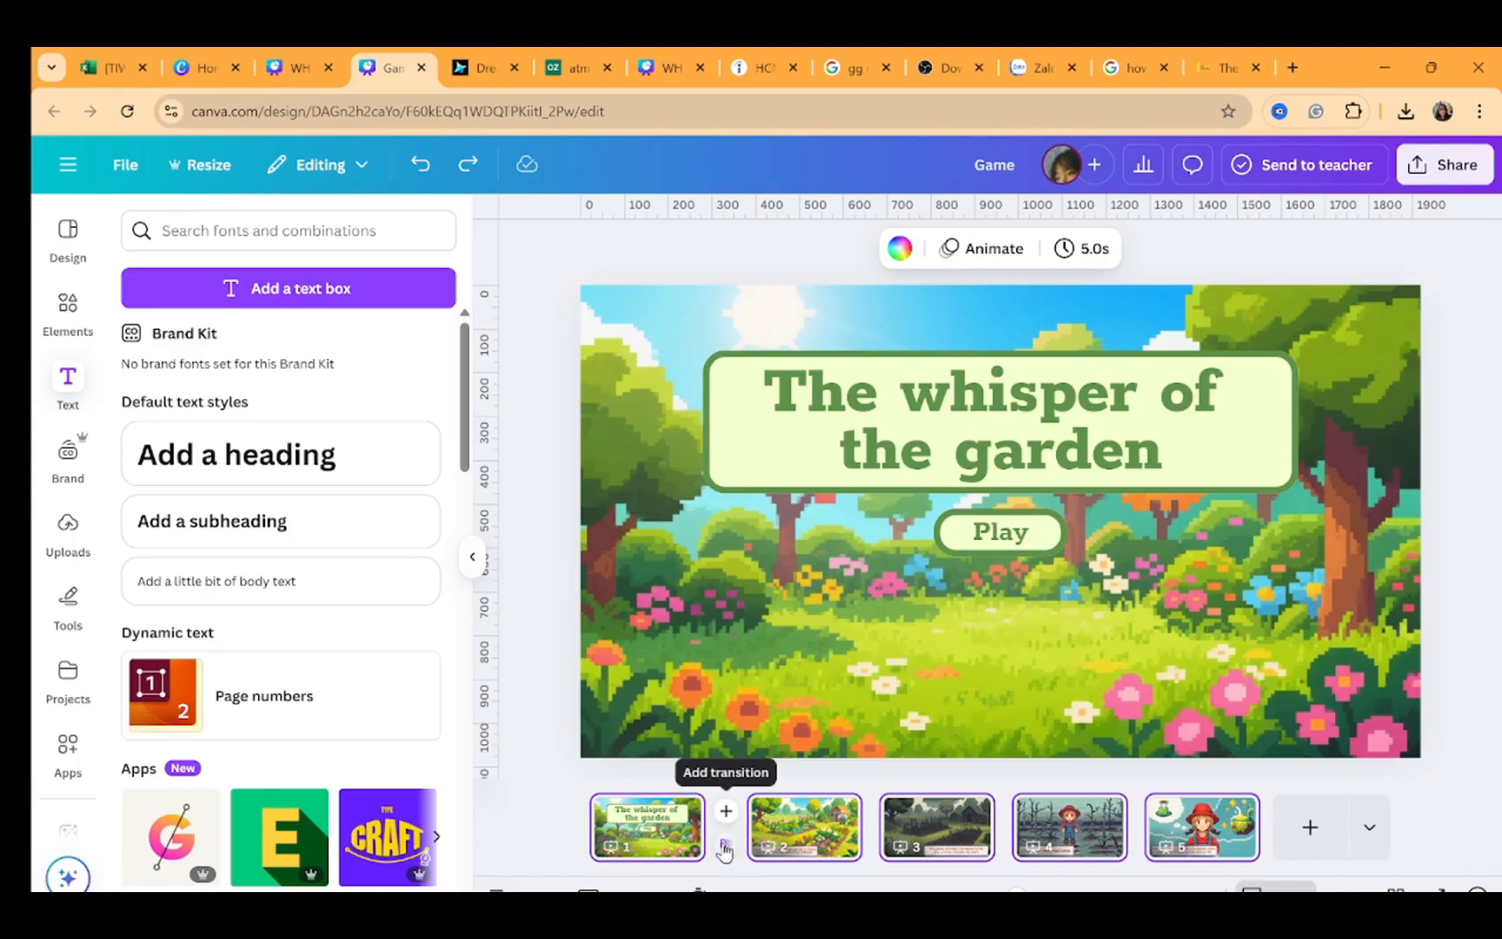
left_click(725, 845)
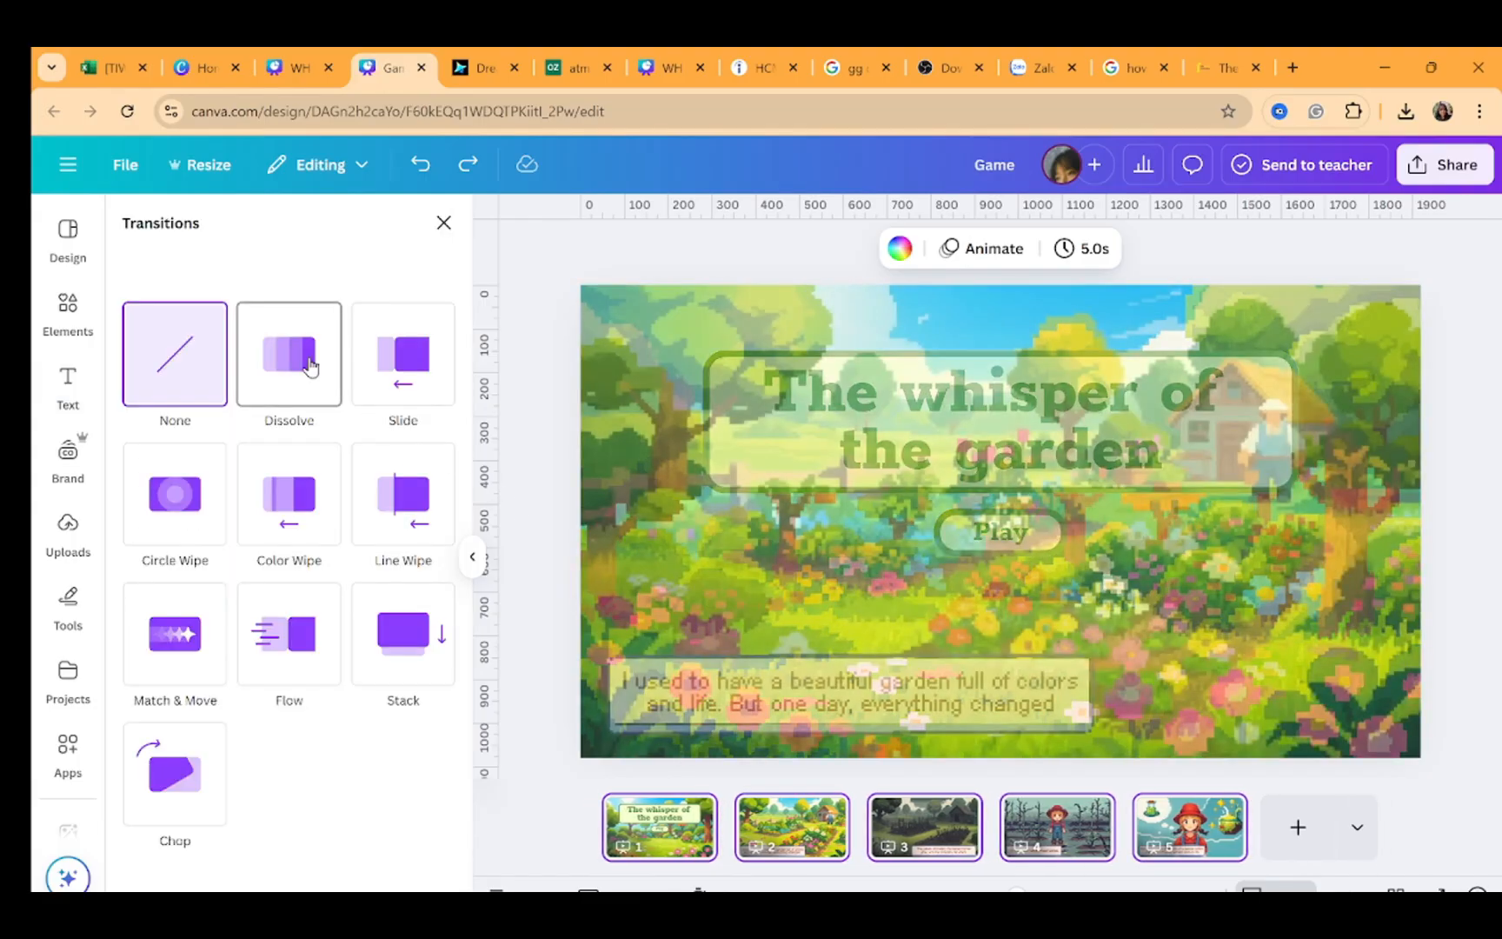
left_click(310, 365)
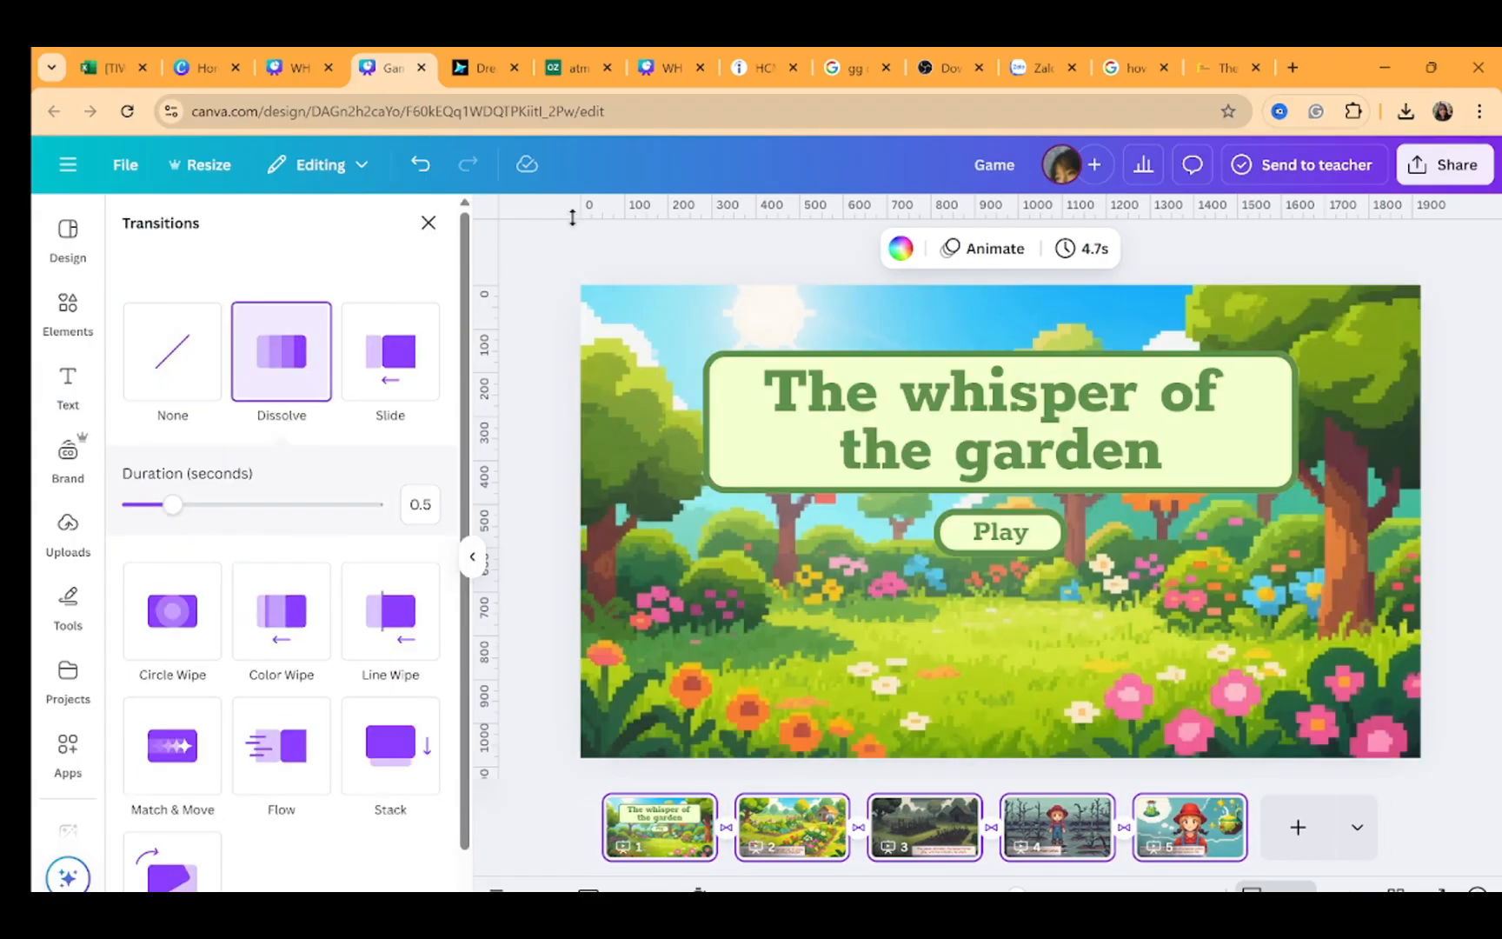
left_click(583, 270)
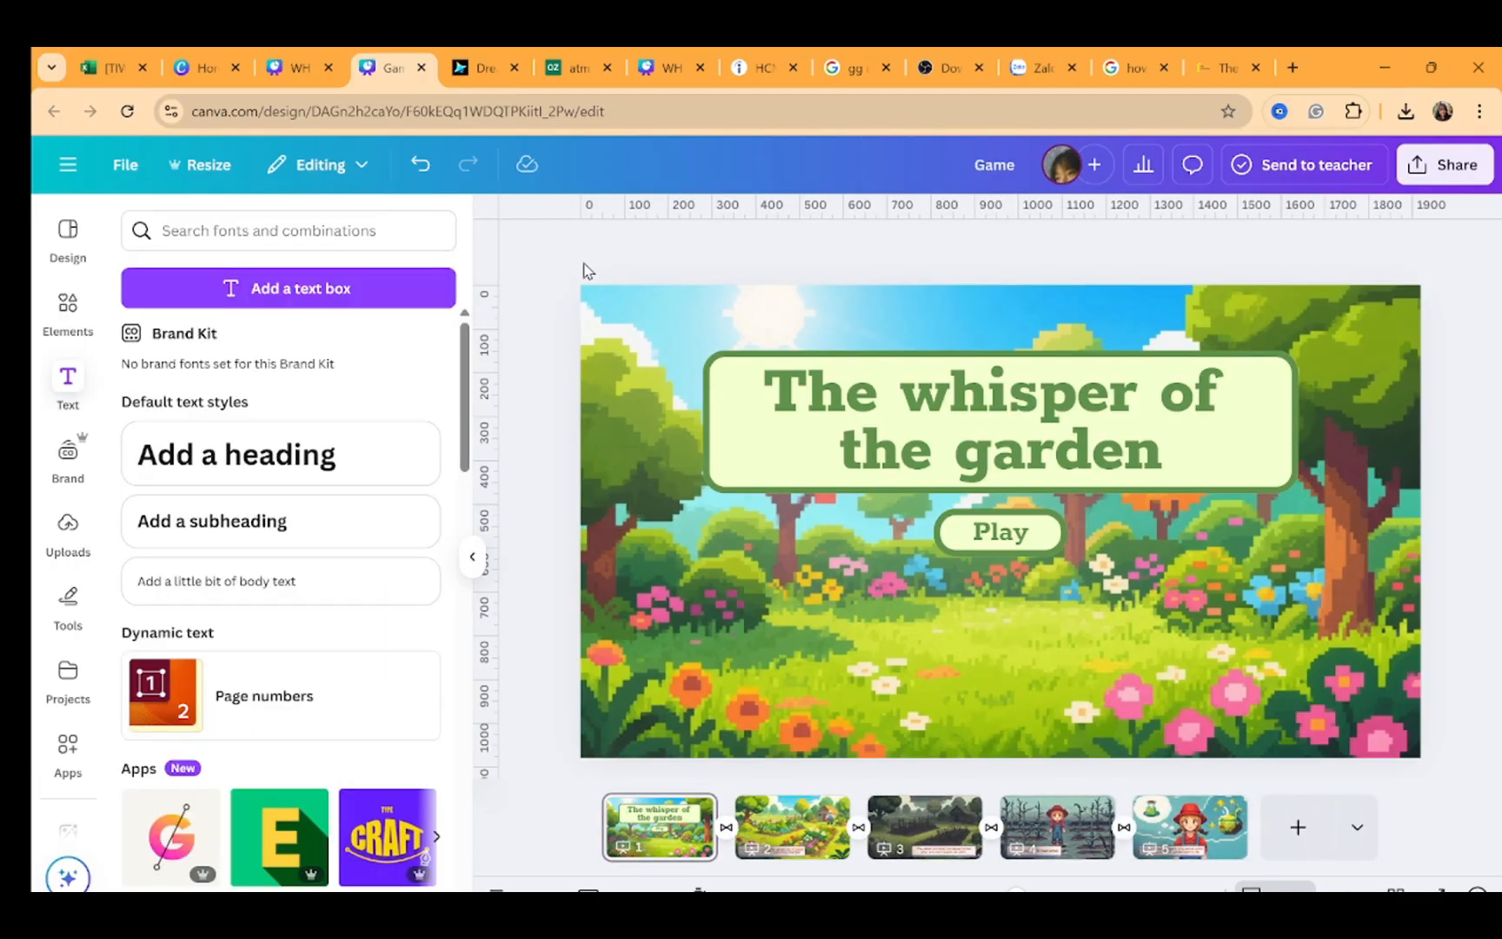
Add a sixth page and set the uploaded dark forest image as its background
left_click(1280, 849)
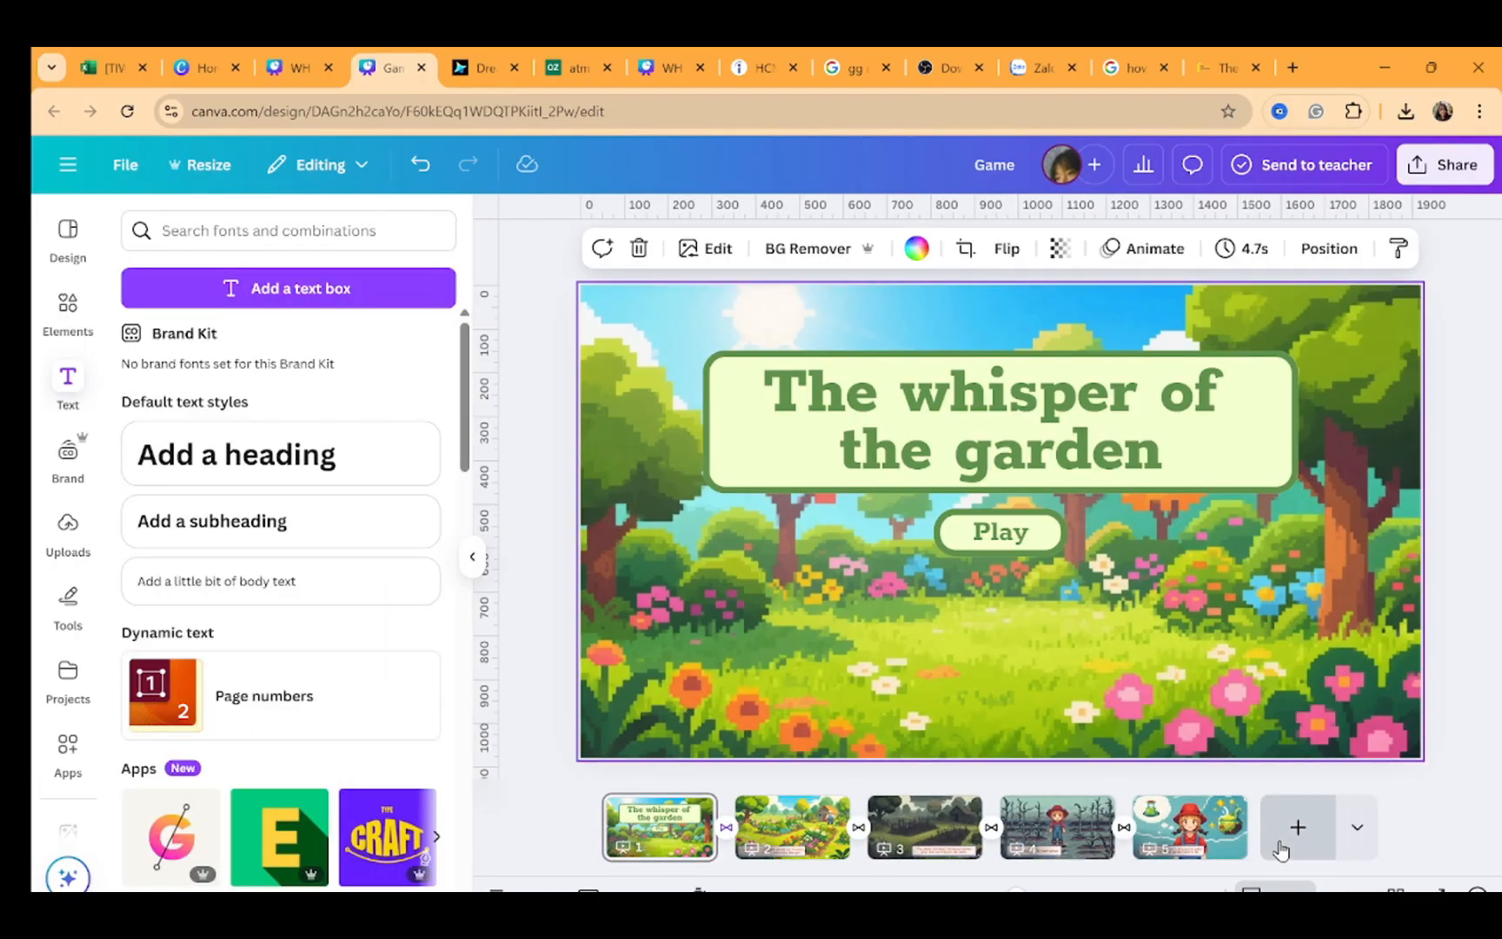
left_click(1054, 518)
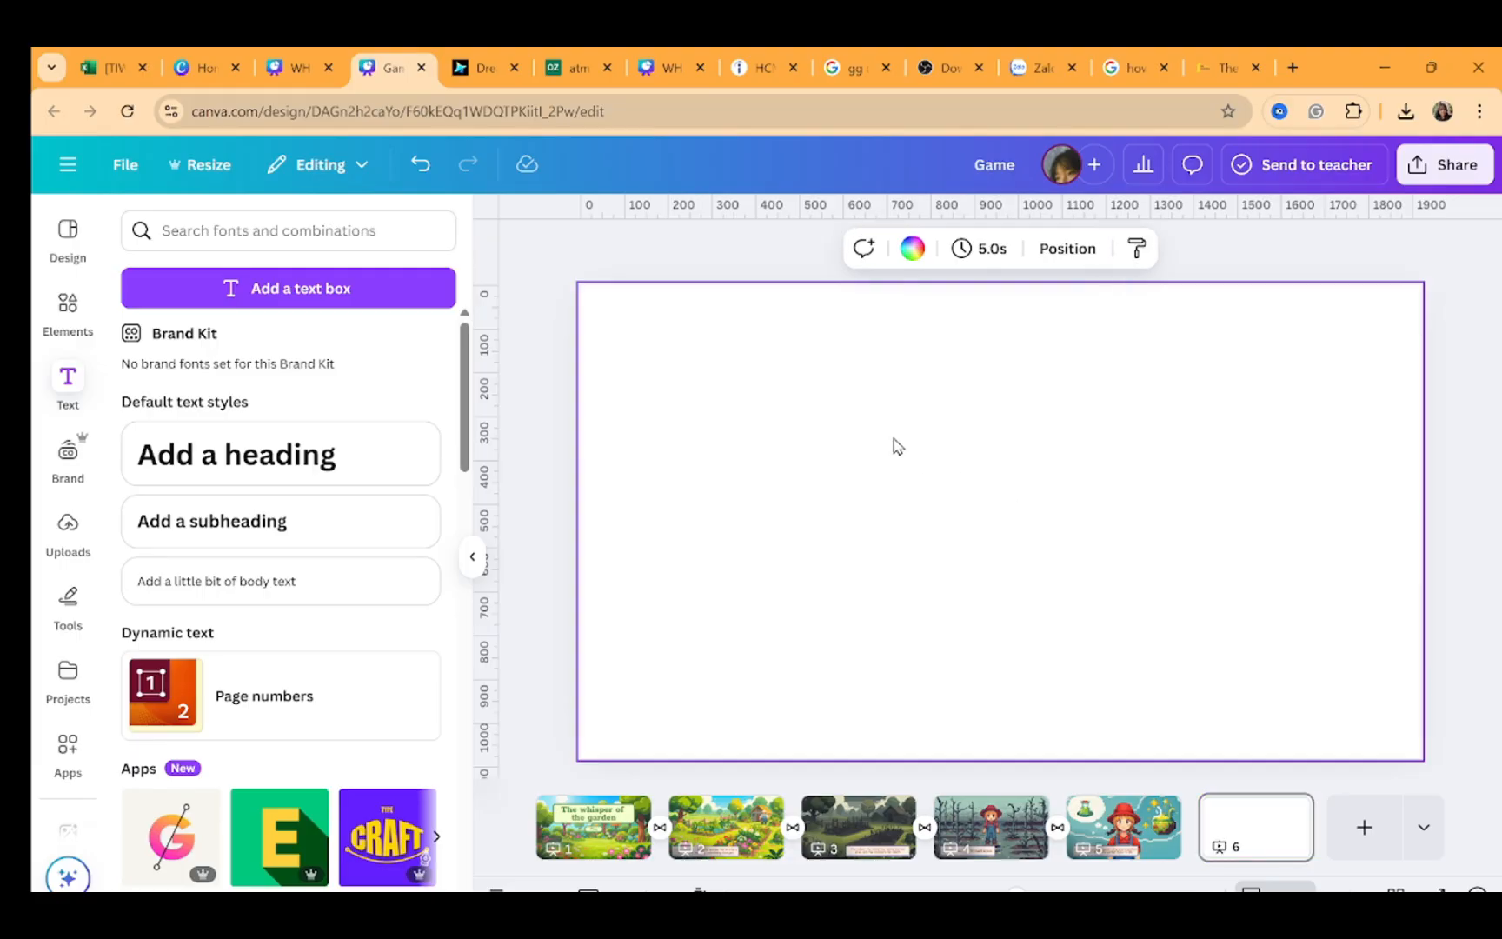
left_click(50, 561)
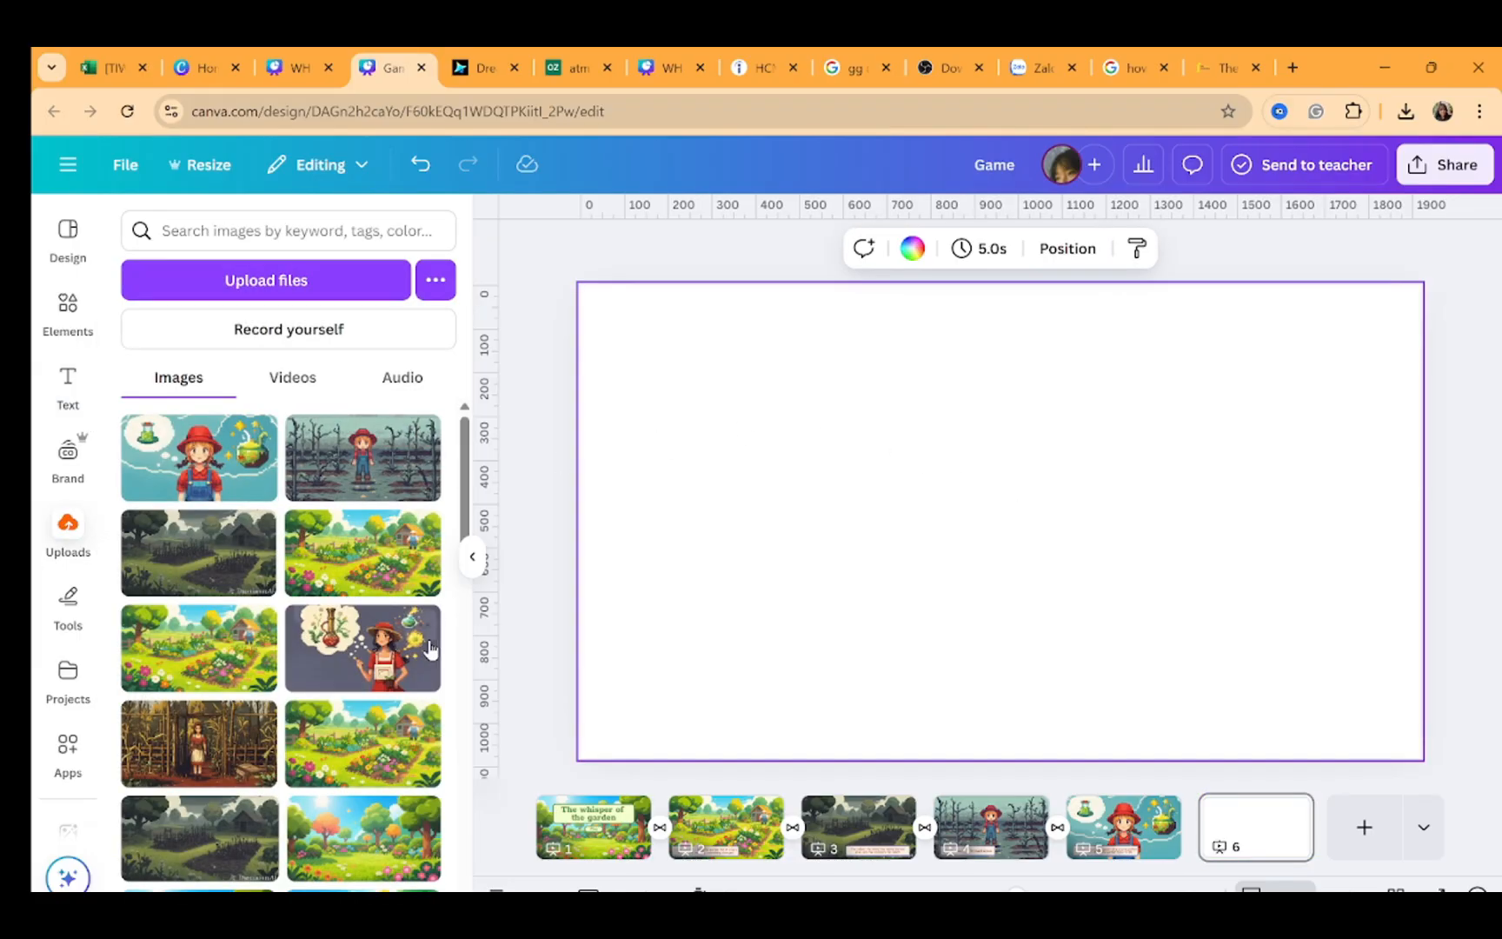
scroll(217, 852, "down", 5)
scroll(208, 860, "down", 5)
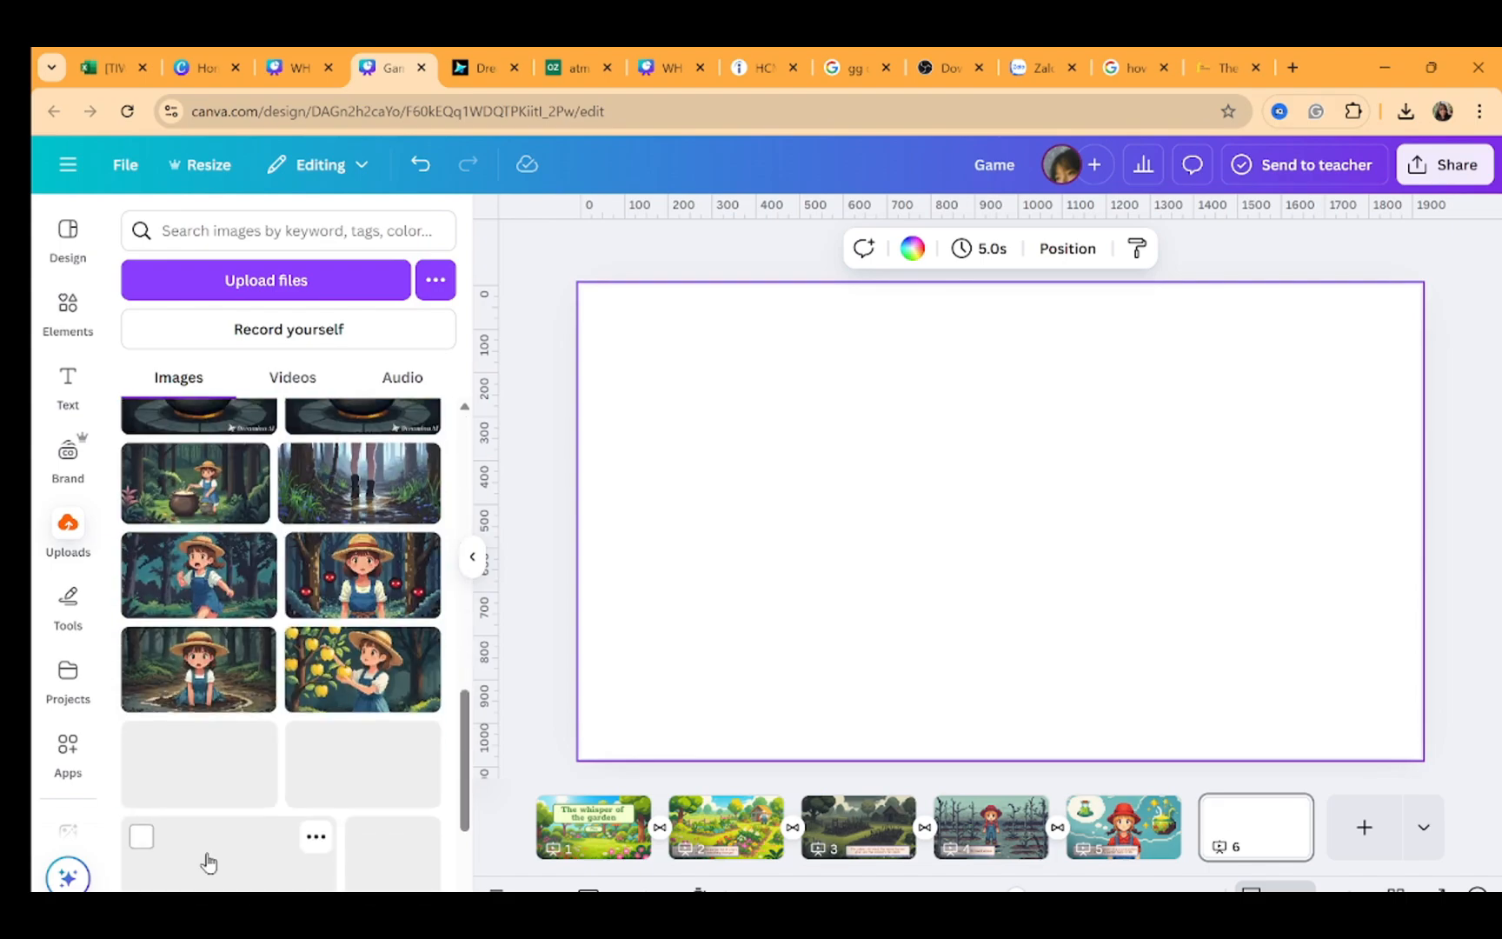
scroll(311, 622, "down", 2)
scroll(311, 621, "down", 2)
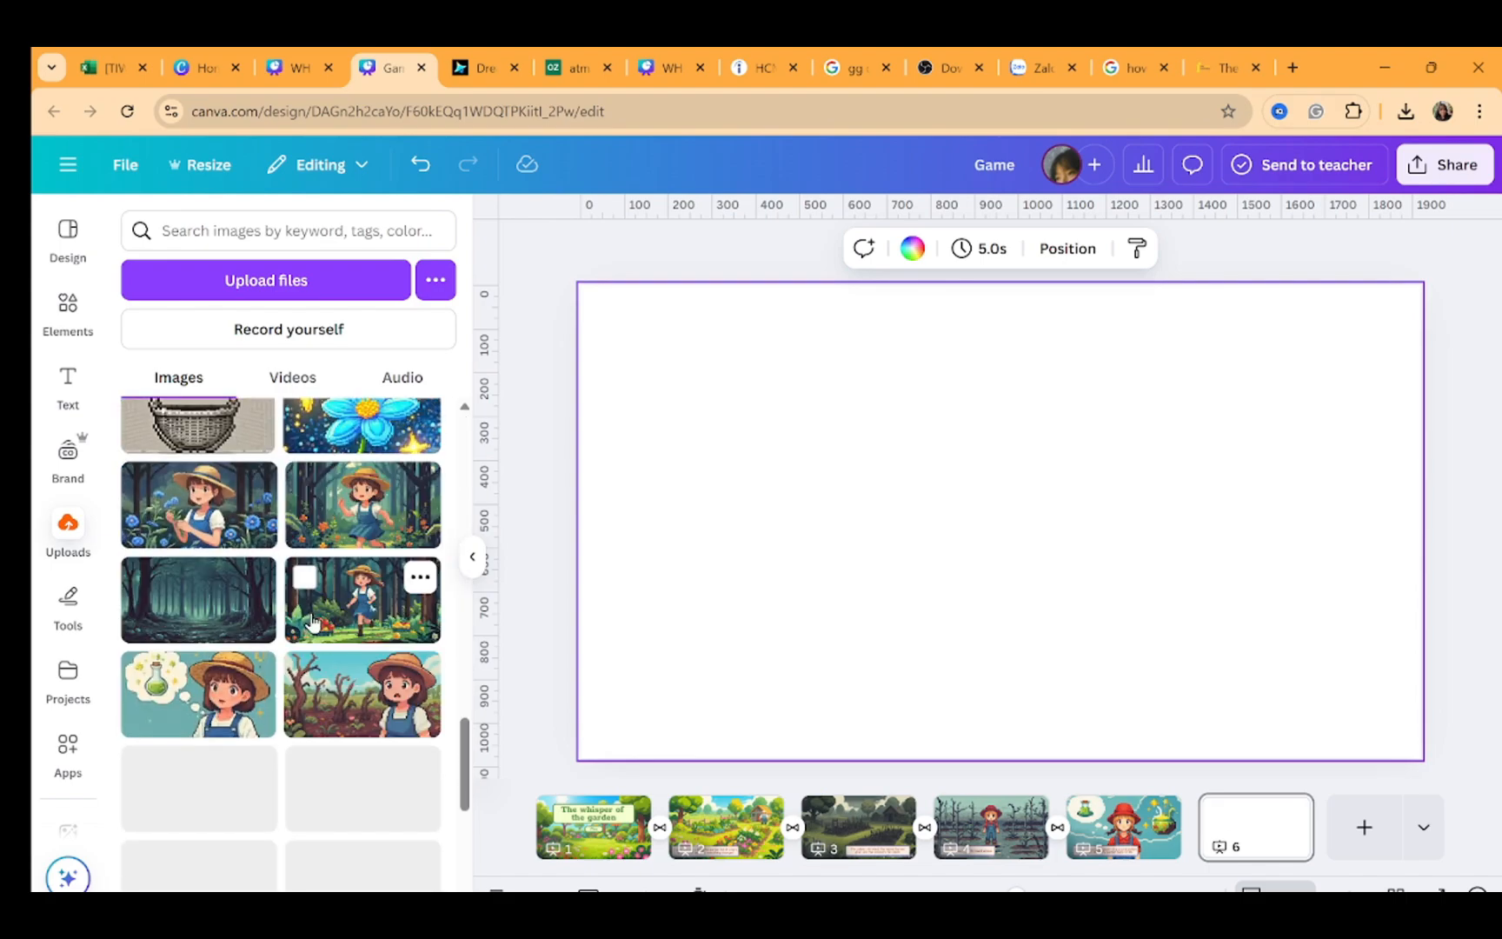
left_click(198, 600)
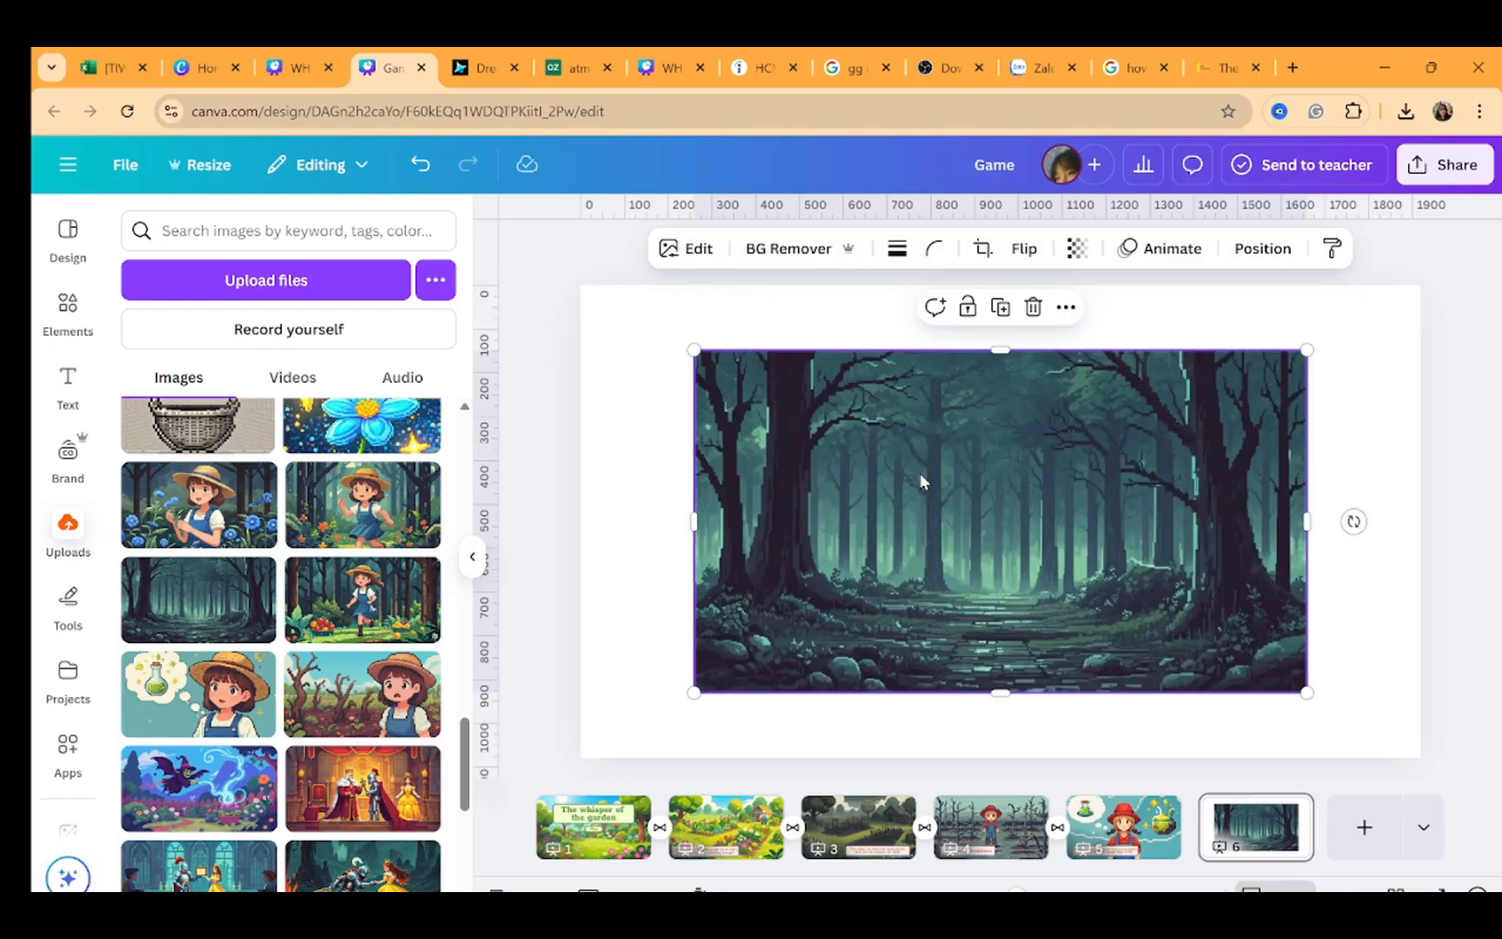
right_click(996, 441)
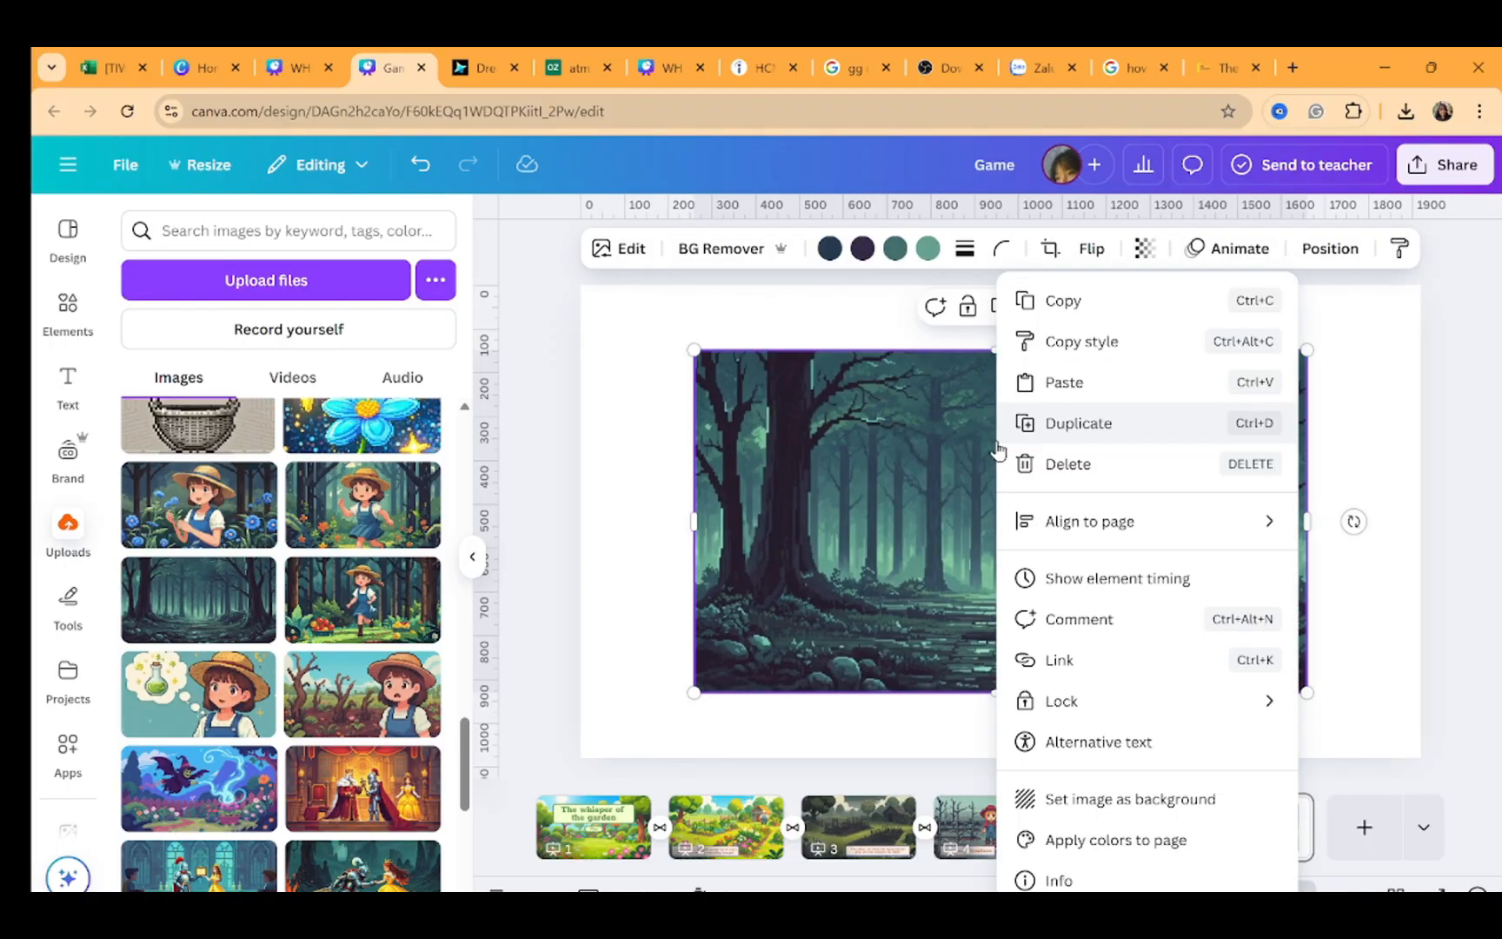
left_click(1045, 798)
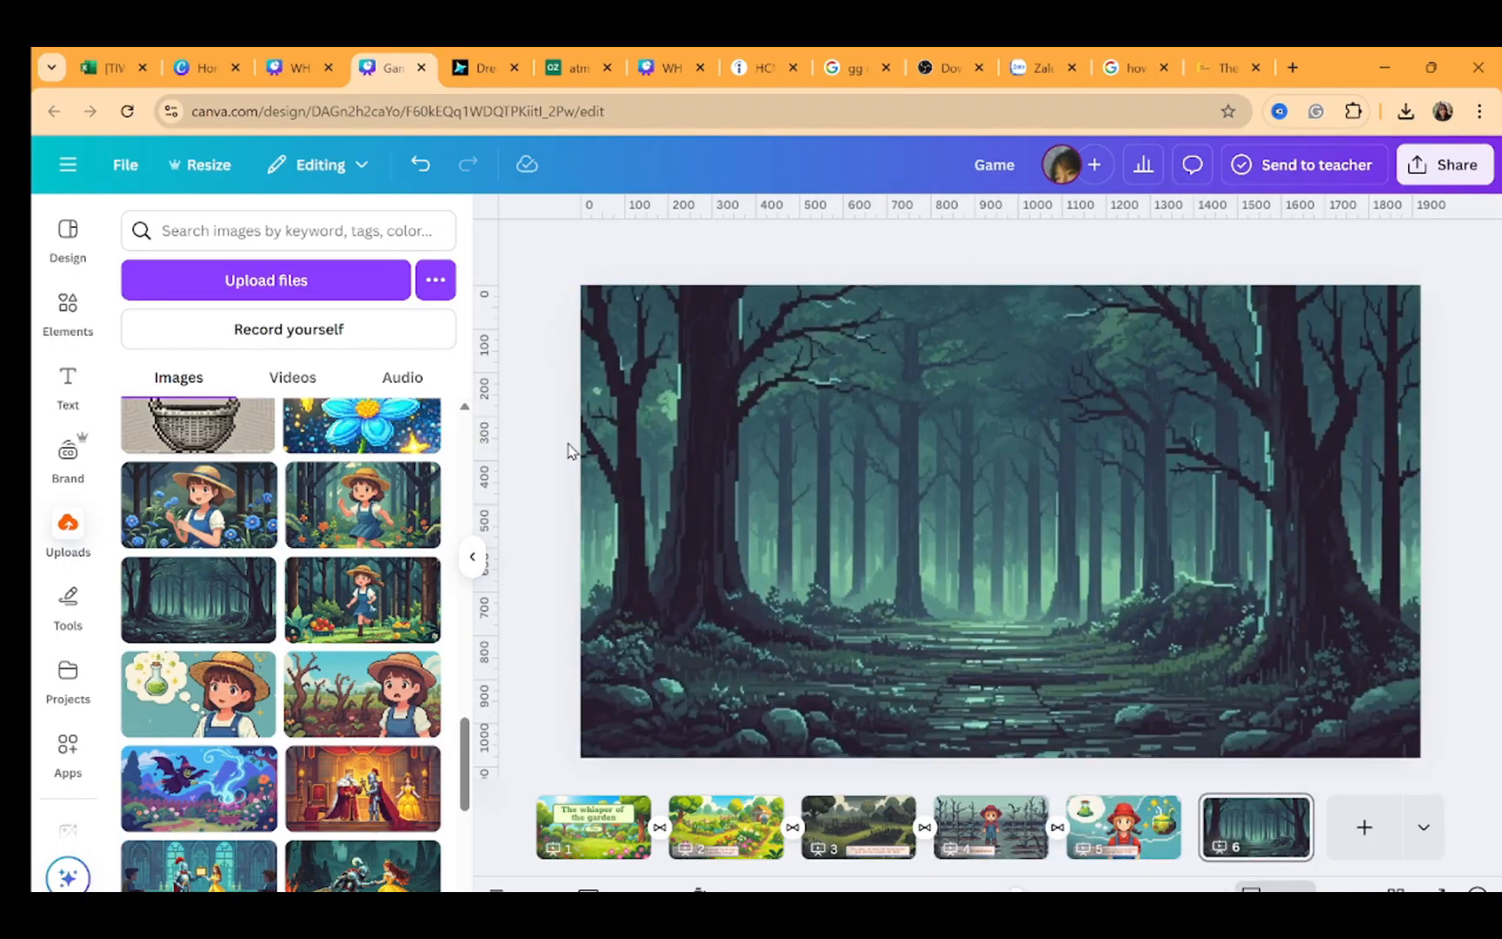
Copy the title box from page 1 and paste it onto page 6
left_click(590, 817)
key("ctrl+c")
left_click_drag(508, 417, 811, 451)
key("ctrl+v")
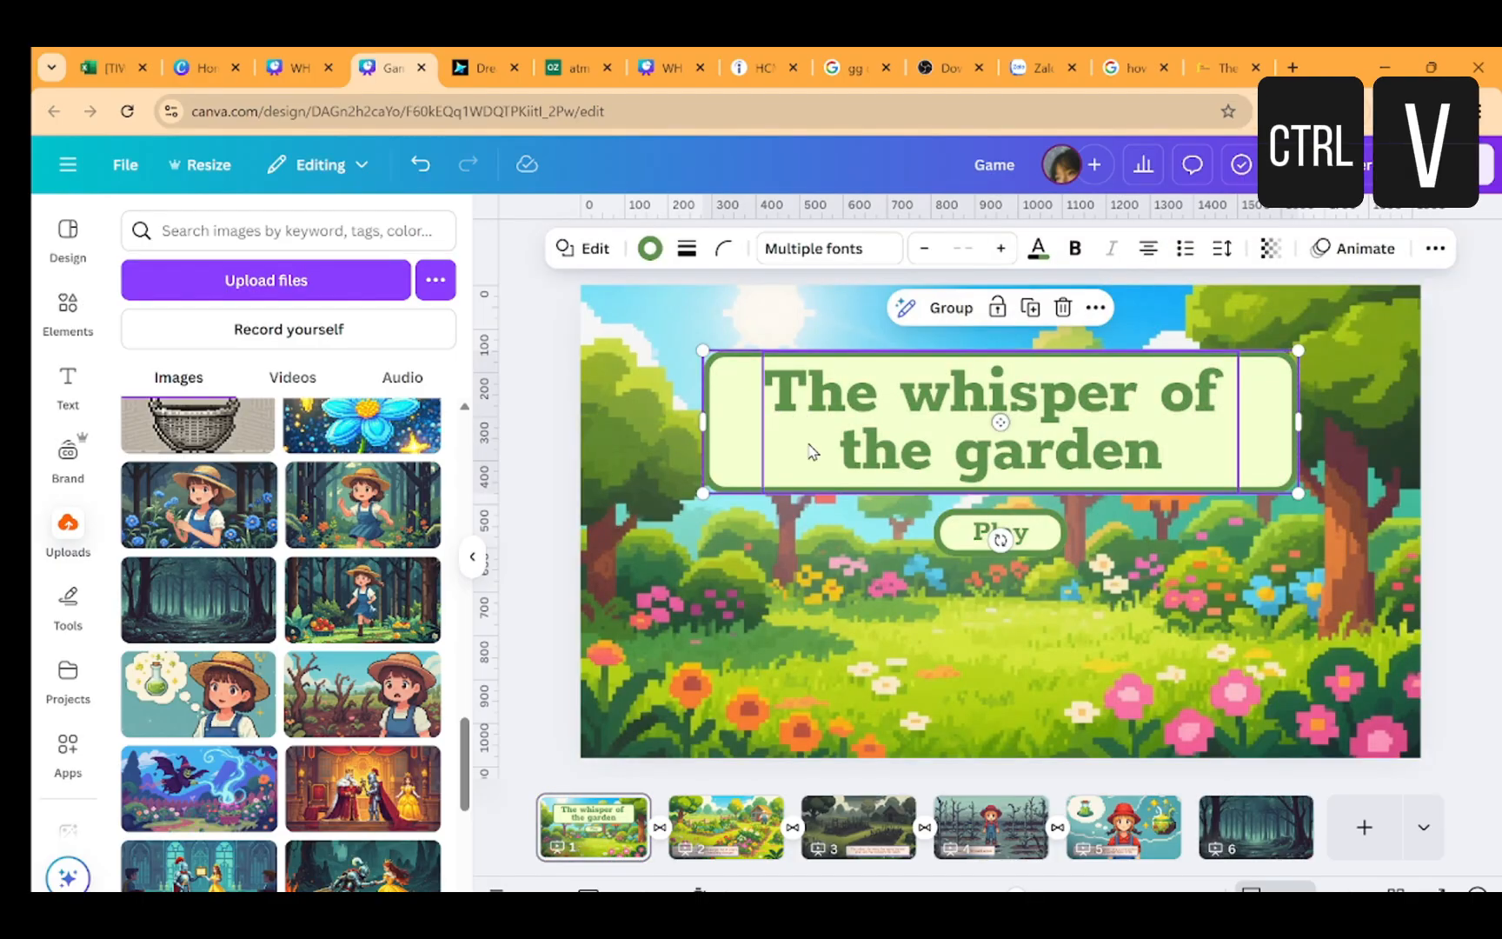
left_click(1238, 823)
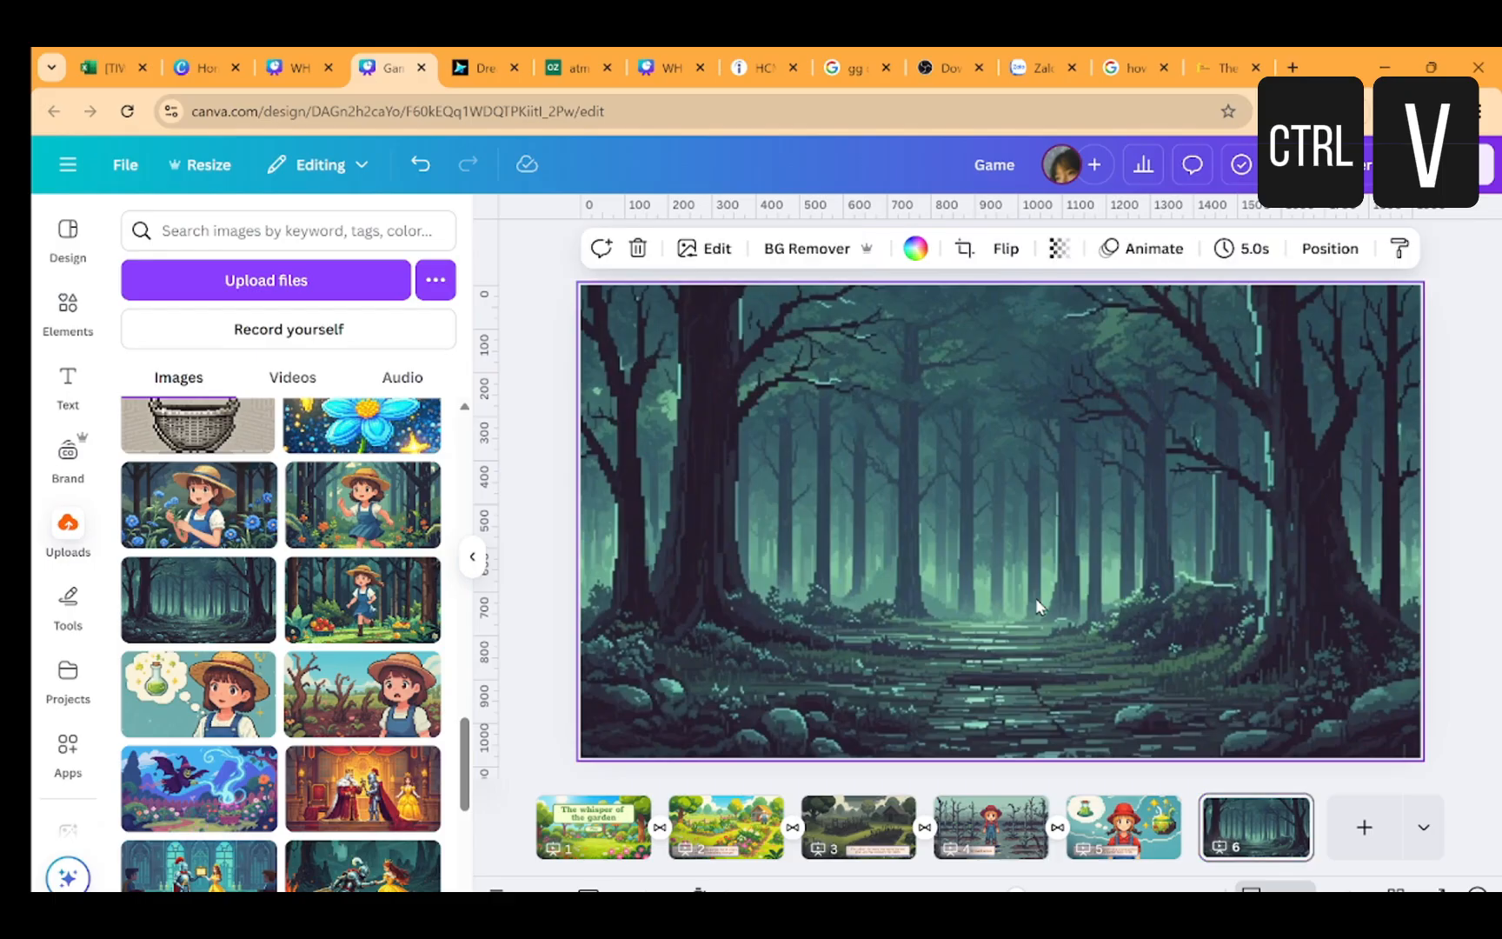
key("ctrl+v")
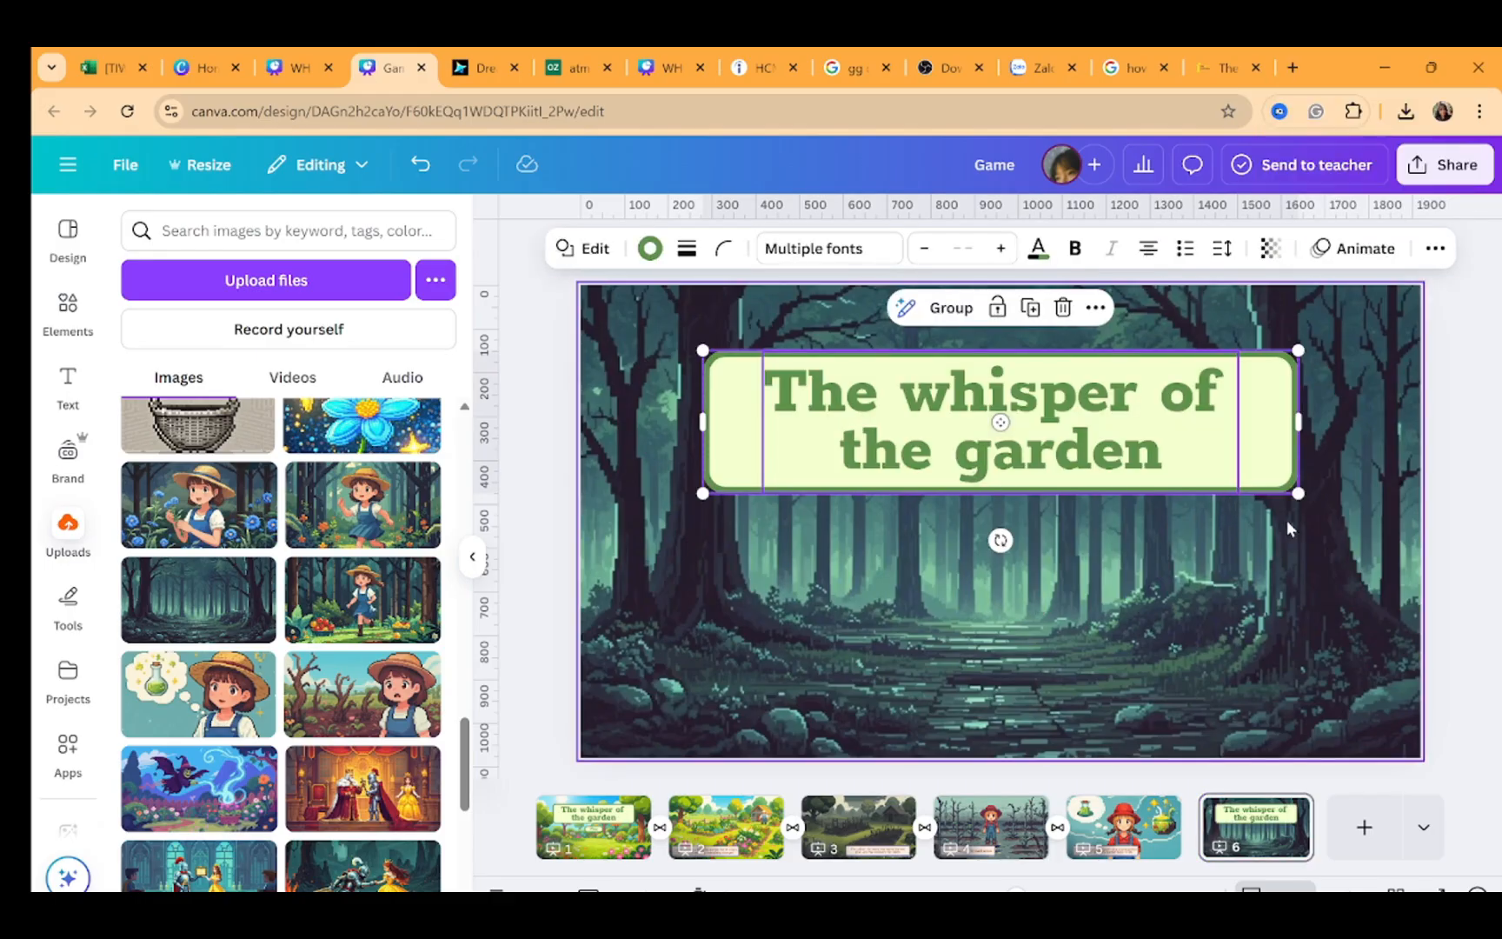
Shrink the pasted title box and replace its text with "Choose 1 bush"
left_click_drag(1295, 497, 1086, 425)
left_click_drag(1082, 397, 1194, 413)
left_click_drag(1109, 398, 1154, 380)
triple_click(1043, 396)
key("ctrl+a")
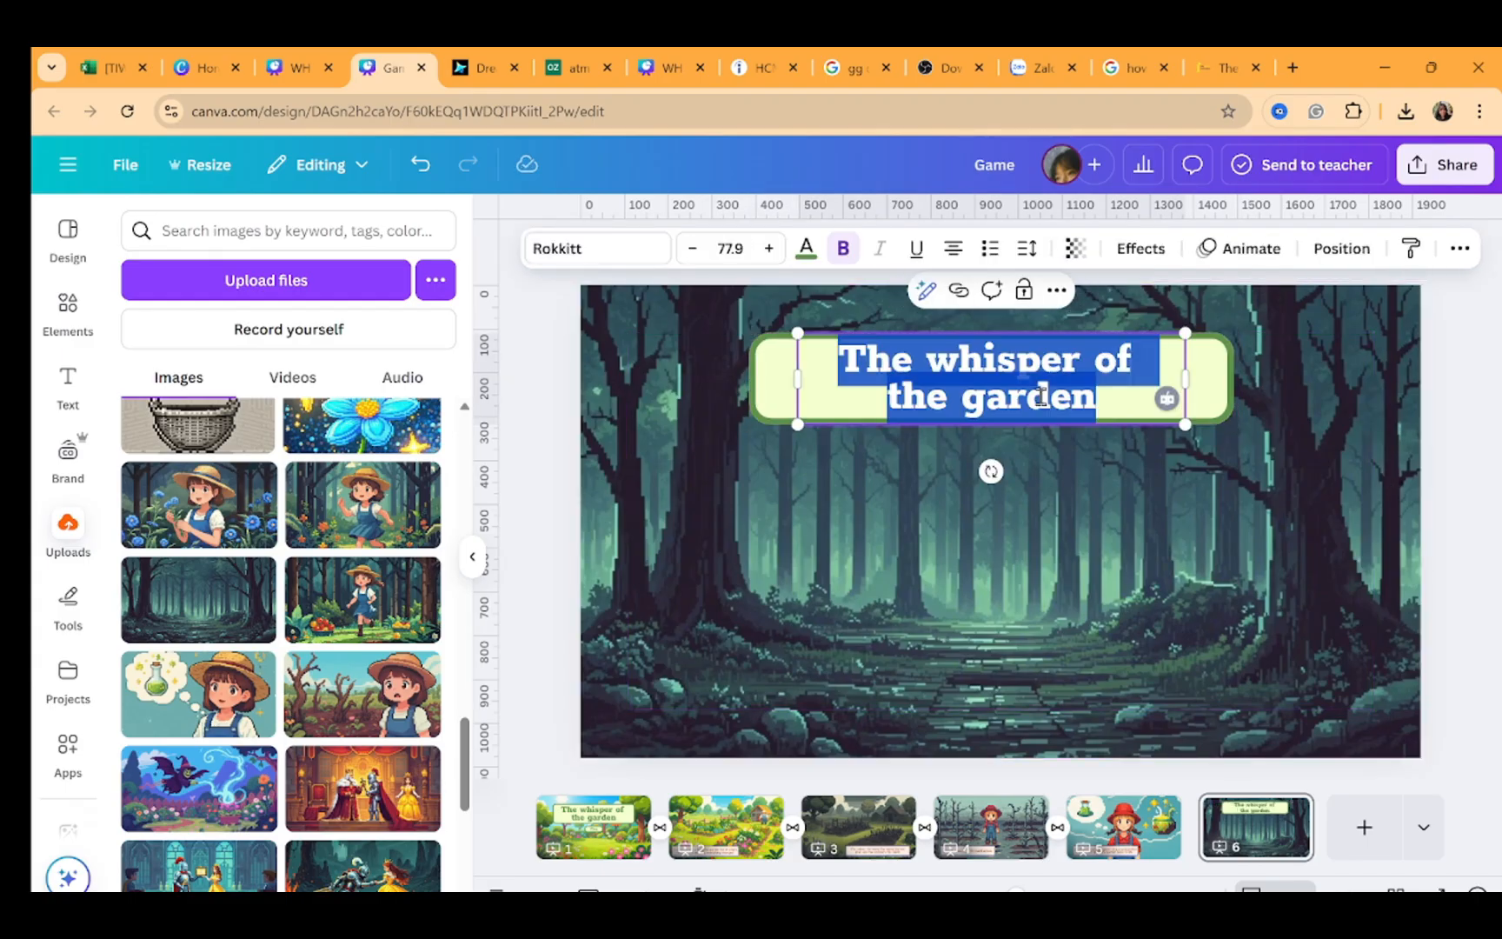
type("Choose 1 bush")
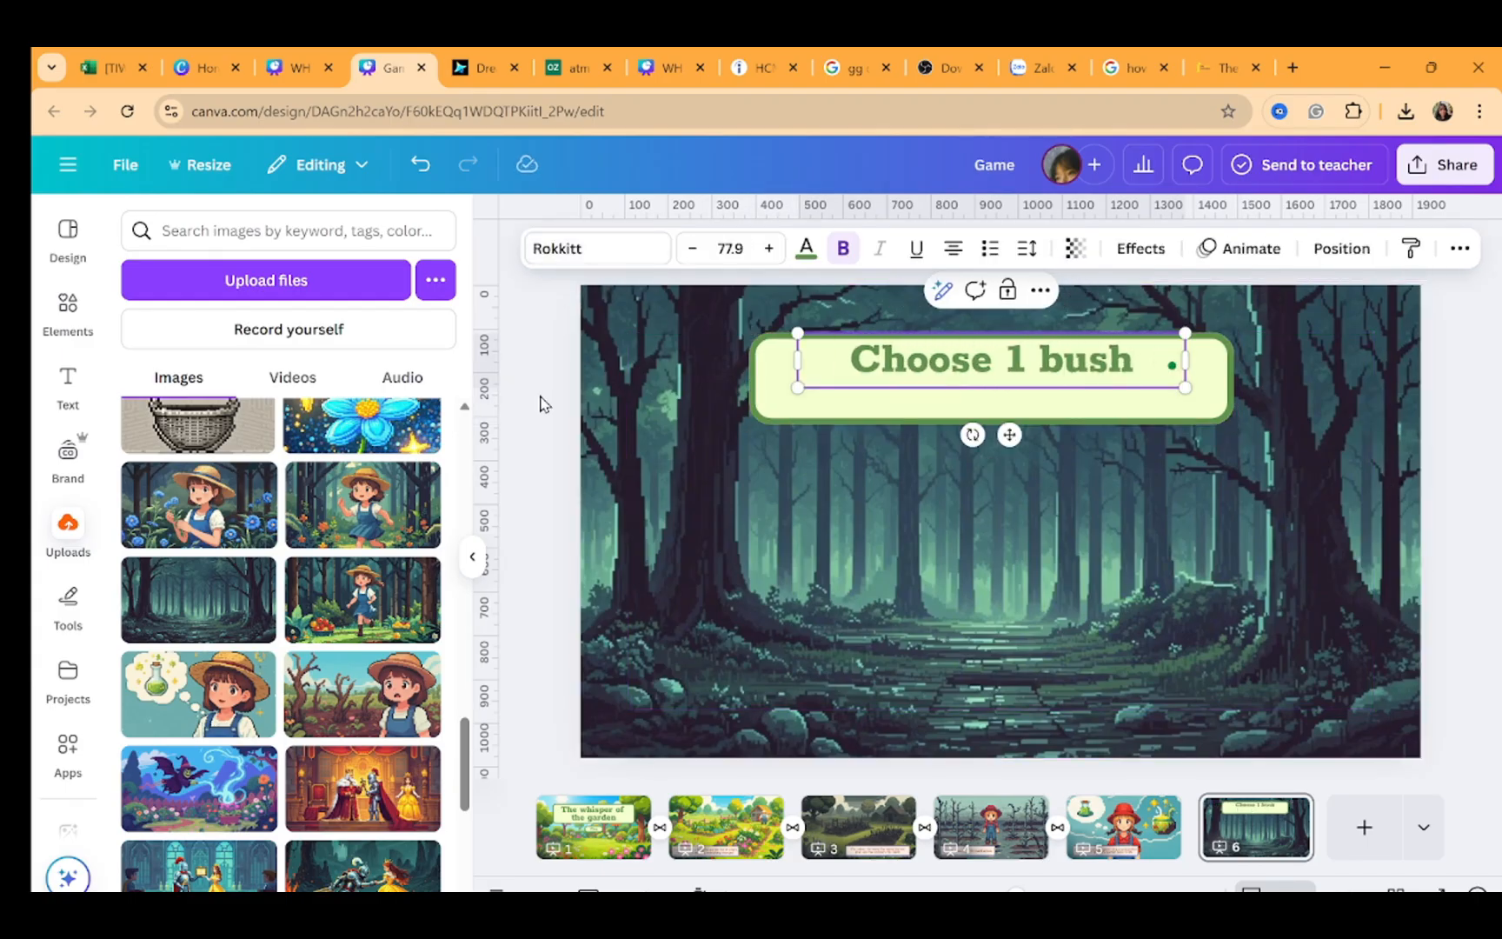
Resize the box shape into a large panel beneath the "Choose 1 bush" heading and send it backward
left_click(766, 412)
left_click_drag(750, 424, 814, 392)
left_click_drag(1233, 392, 1269, 393)
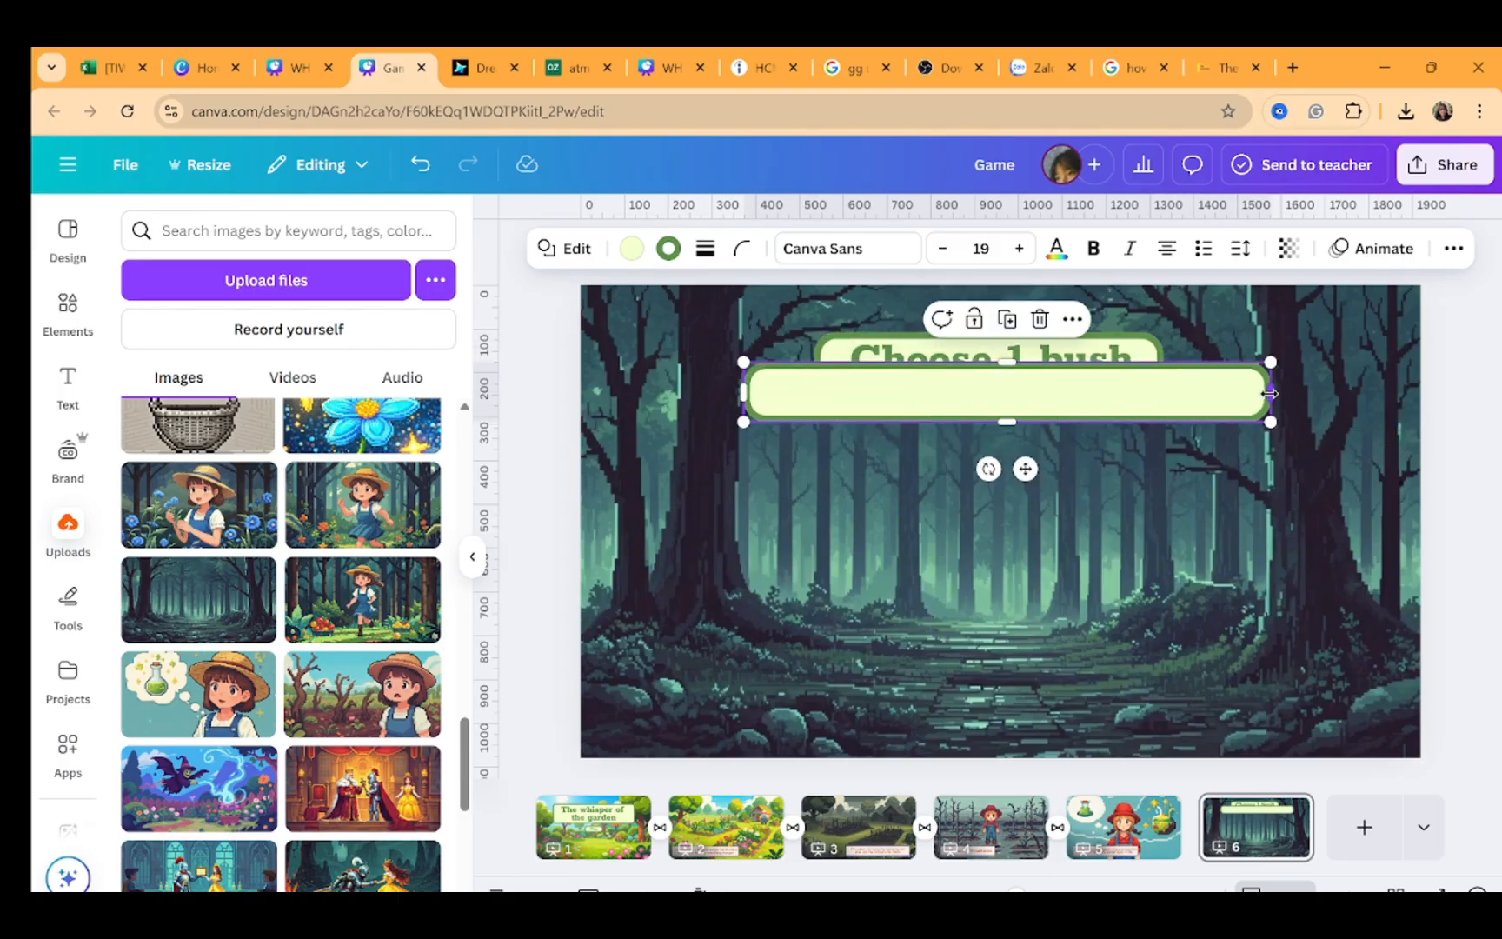
left_click_drag(1007, 423, 1007, 548)
left_click_drag(743, 452, 676, 452)
left_click_drag(1069, 449, 1079, 456)
key("ctrl+bracketleft")
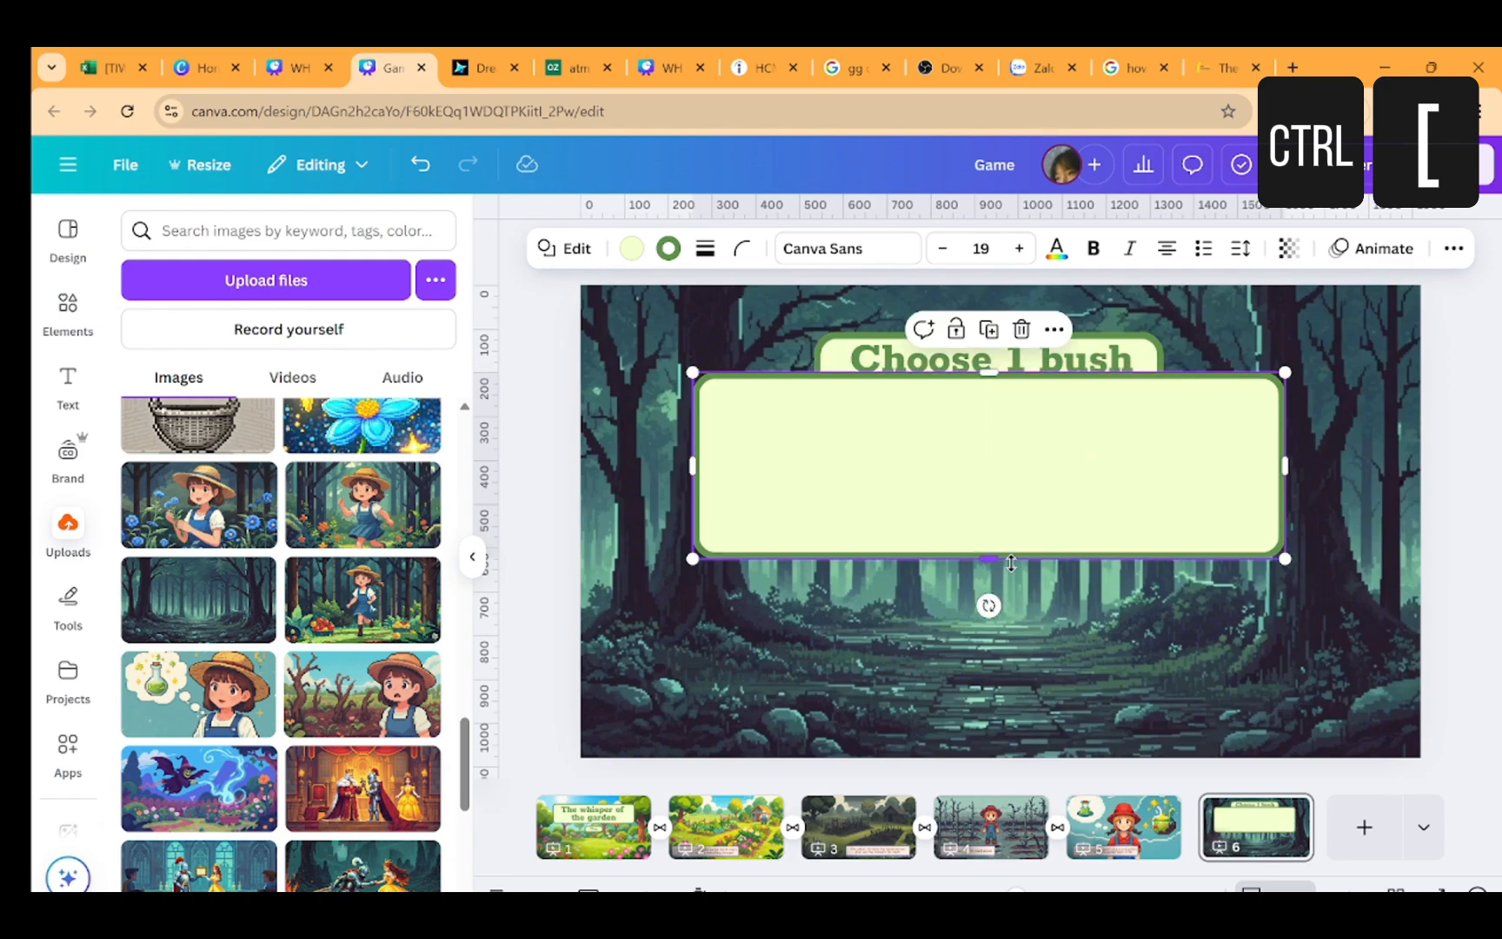
left_click_drag(1010, 563, 1011, 581)
left_click(1224, 446)
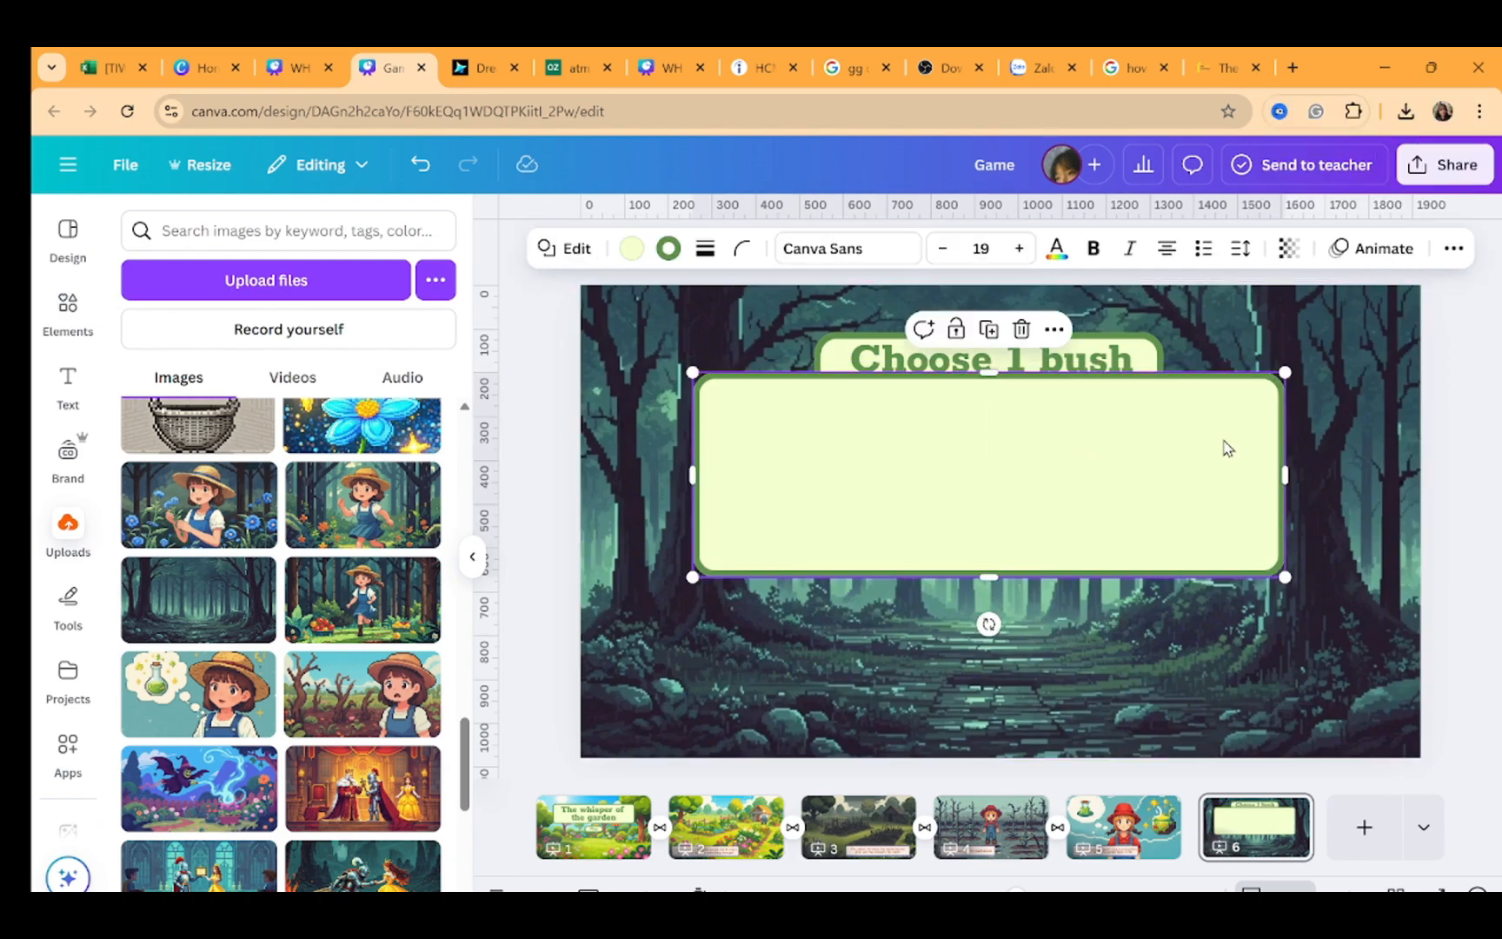
key("ctrl+bracketleft")
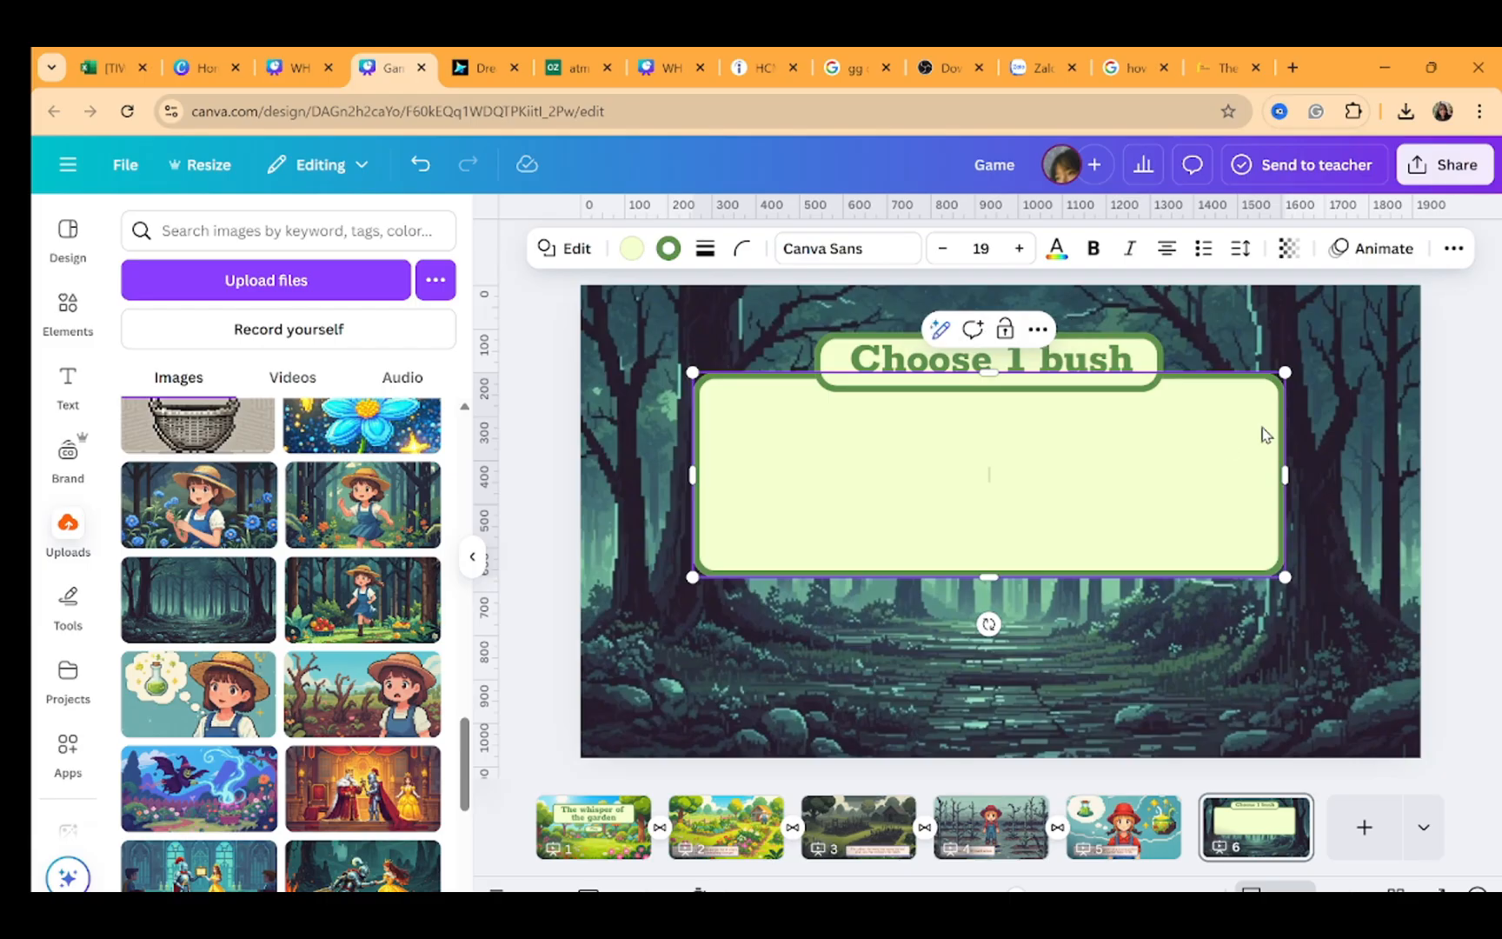
left_click(1298, 433)
left_click(1104, 504)
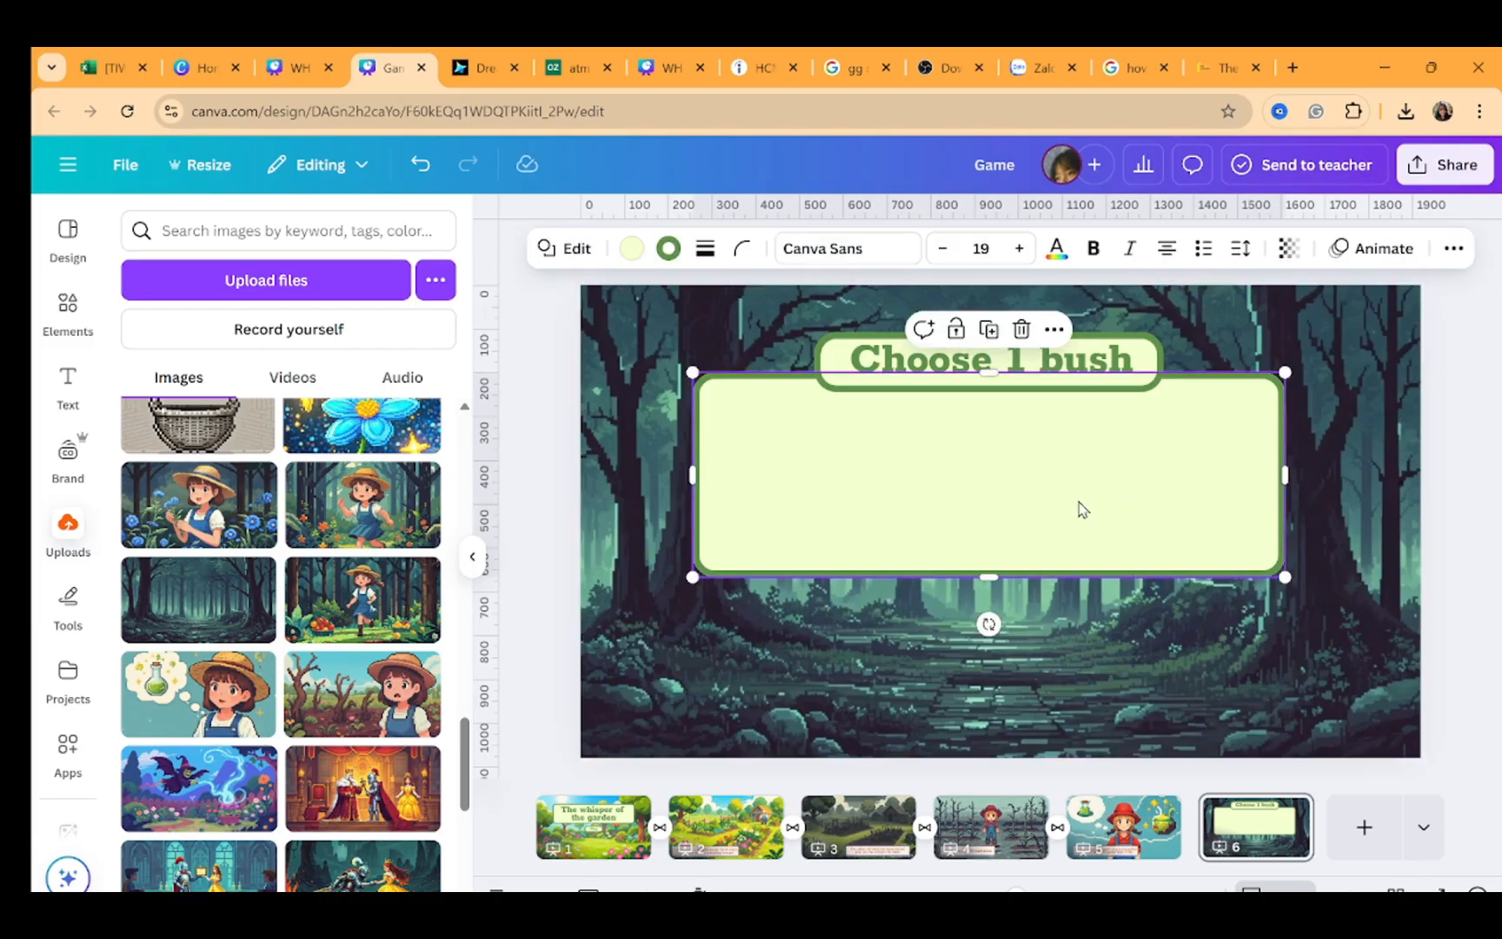
Narrow the panel from both sides and extend its bottom edge further down
left_click_drag(689, 486, 730, 485)
left_click_drag(1285, 474, 1259, 475)
left_click_drag(1019, 571, 1018, 619)
key("Escape")
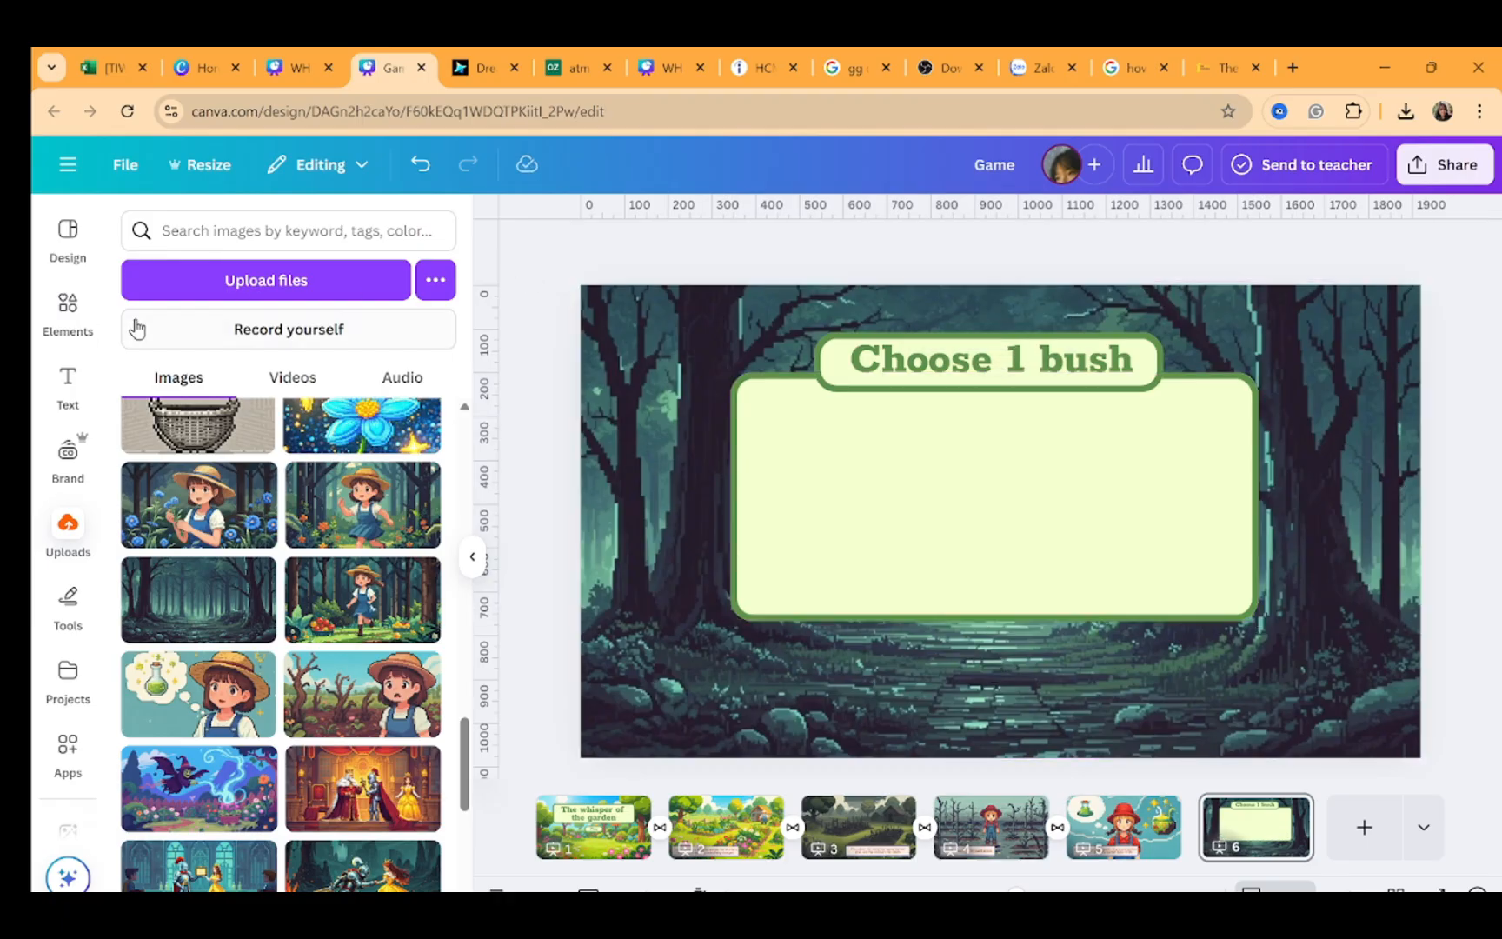
Search elements for pixel bush, add the light green bush graphic and shrink it into the panel's left side
left_click(68, 304)
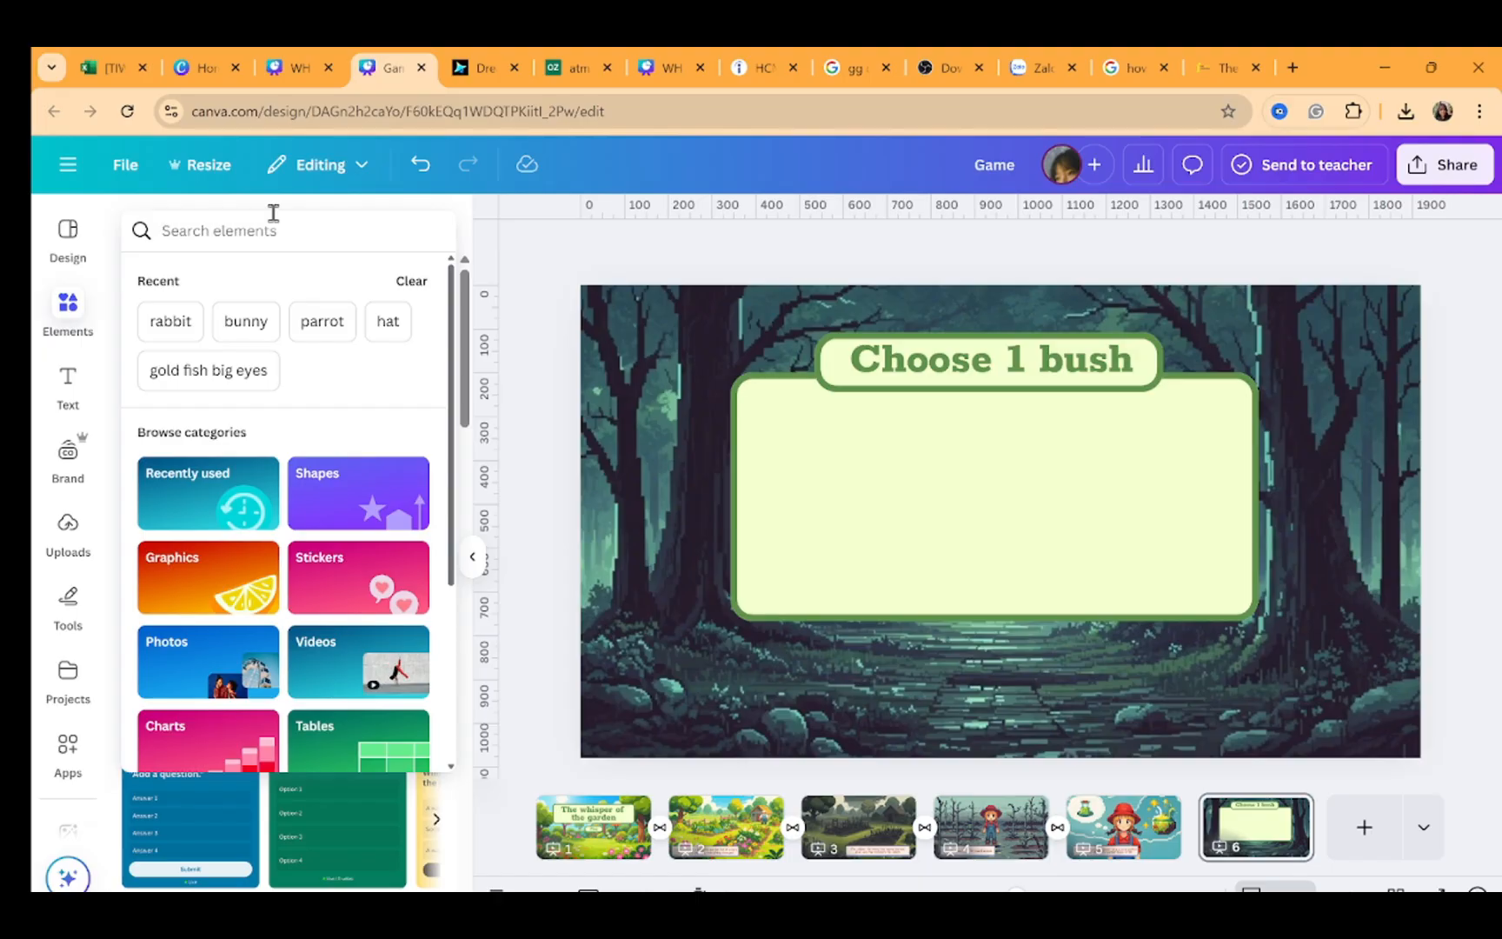
type("pixel")
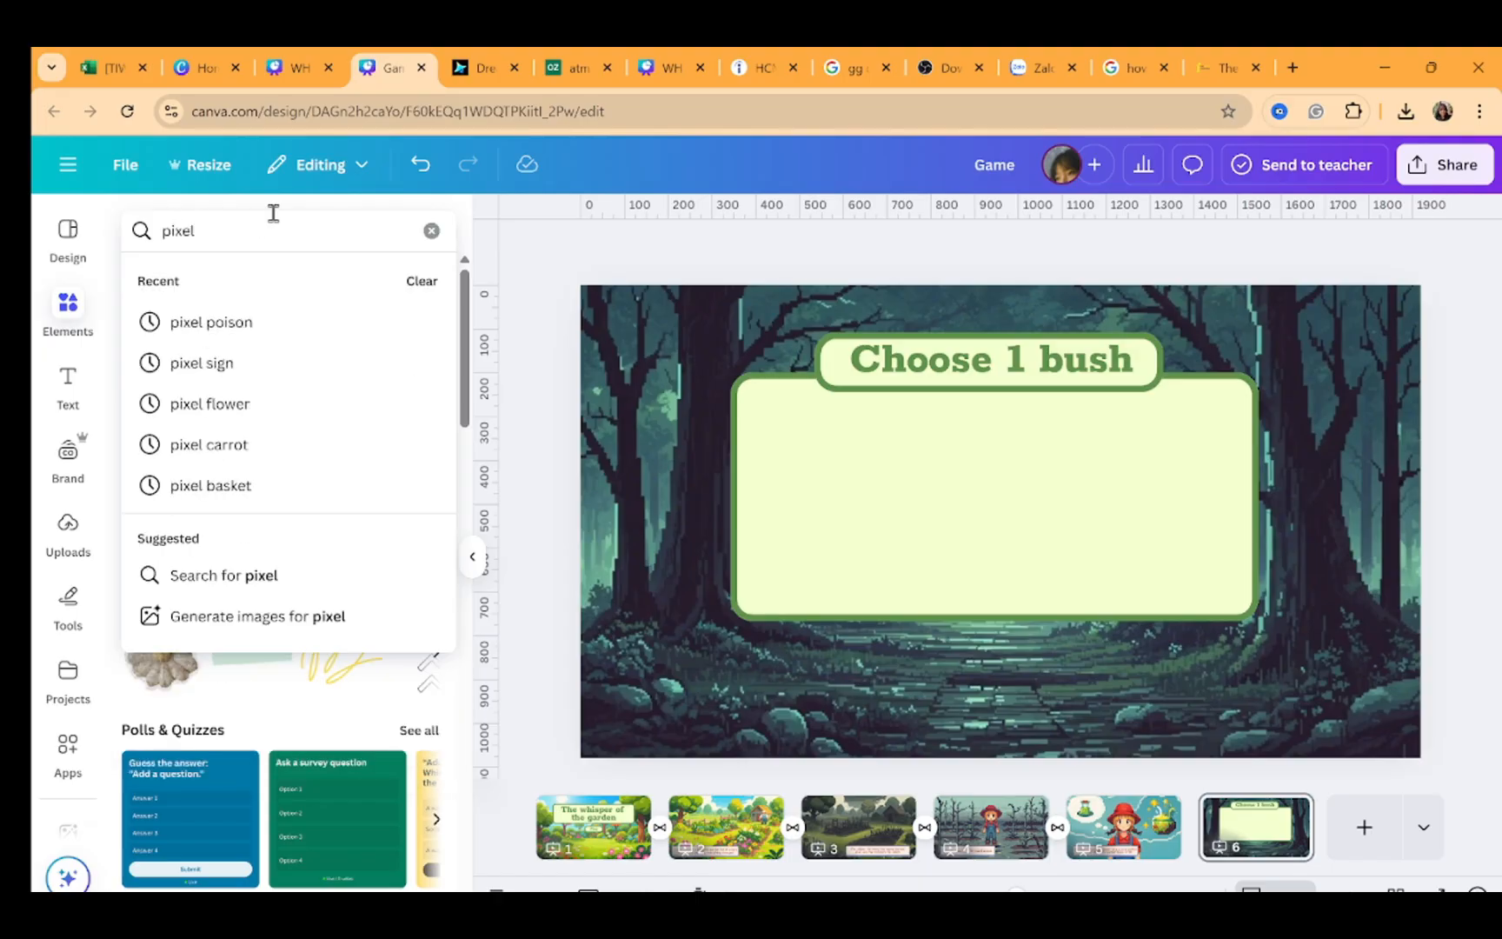
type(" bush")
key("Return")
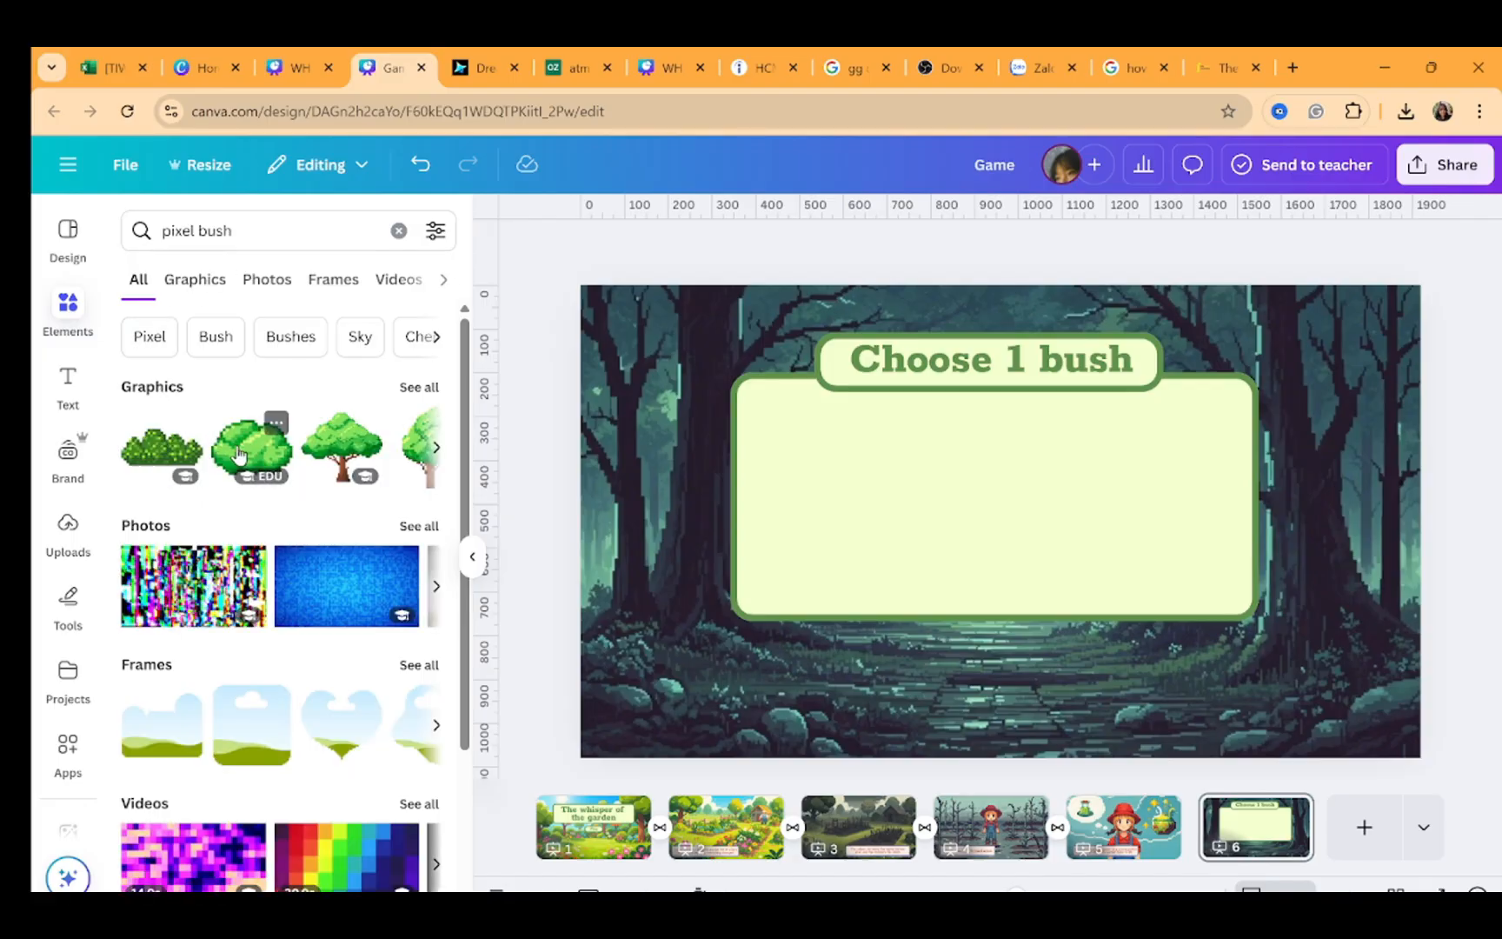
left_click(241, 454)
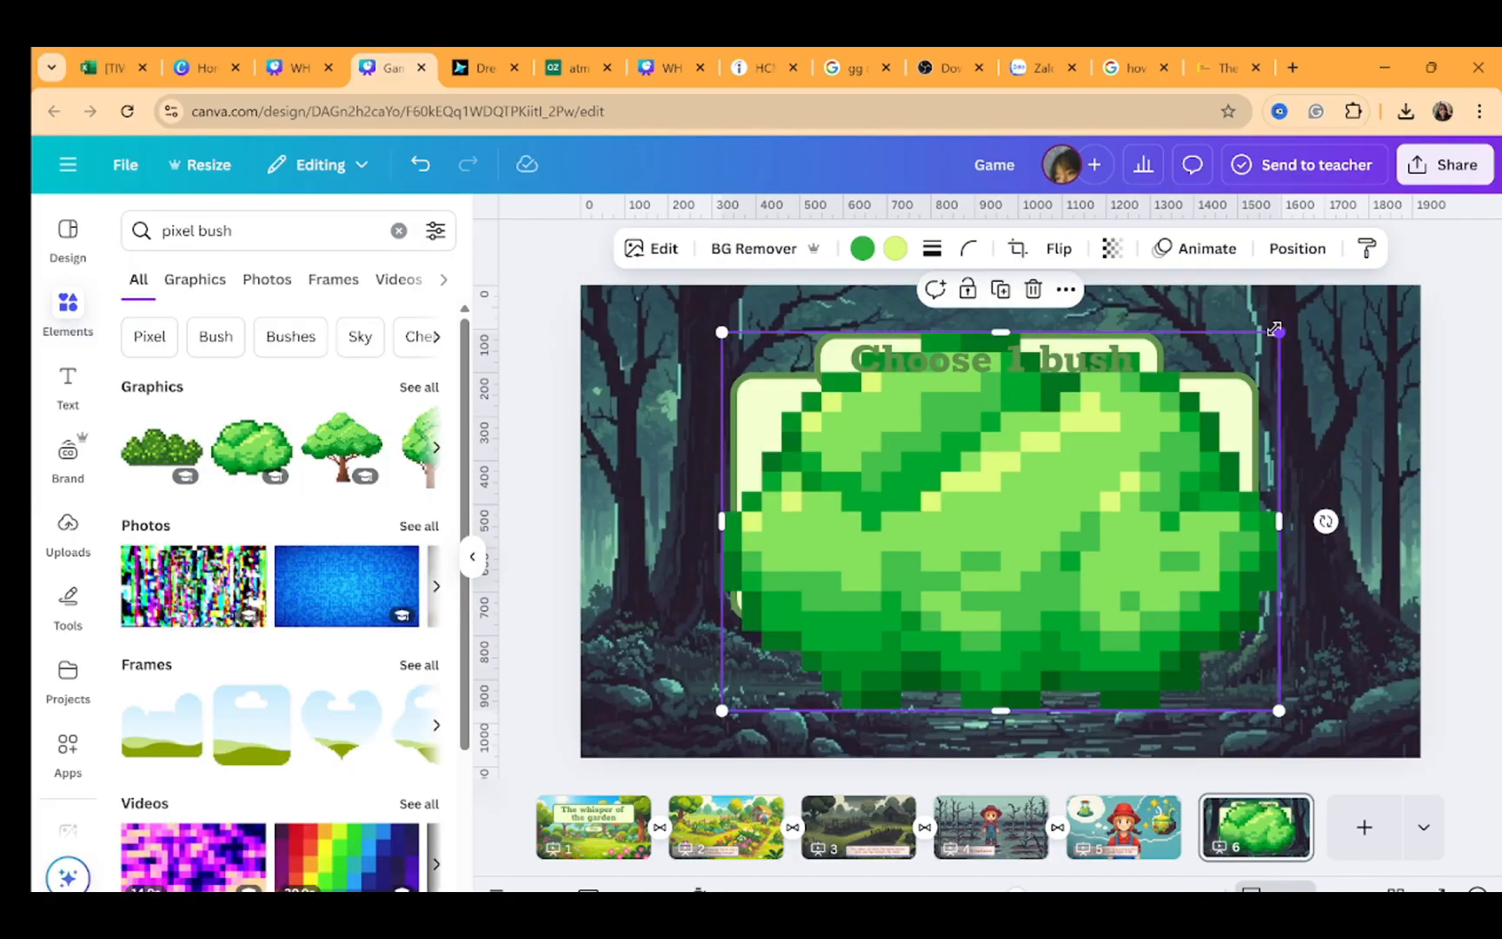
left_click_drag(1277, 333, 865, 580)
left_click_drag(828, 672, 902, 517)
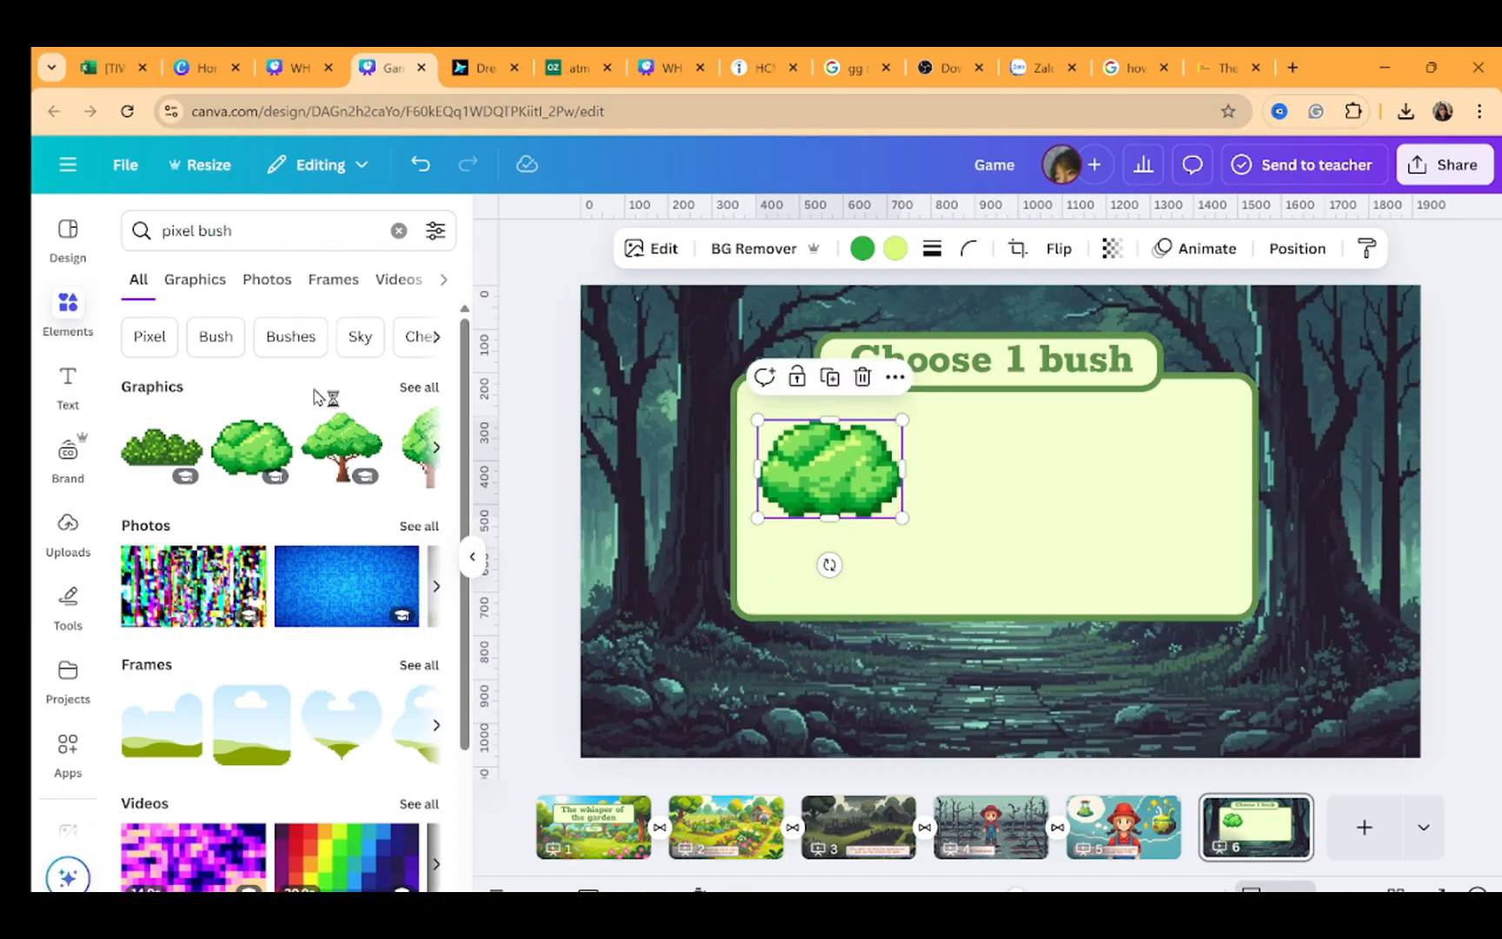
Add the purple-flowered pixel bush graphic and shrink it beside the first bush in the panel's middle
left_click(194, 279)
left_click(256, 648)
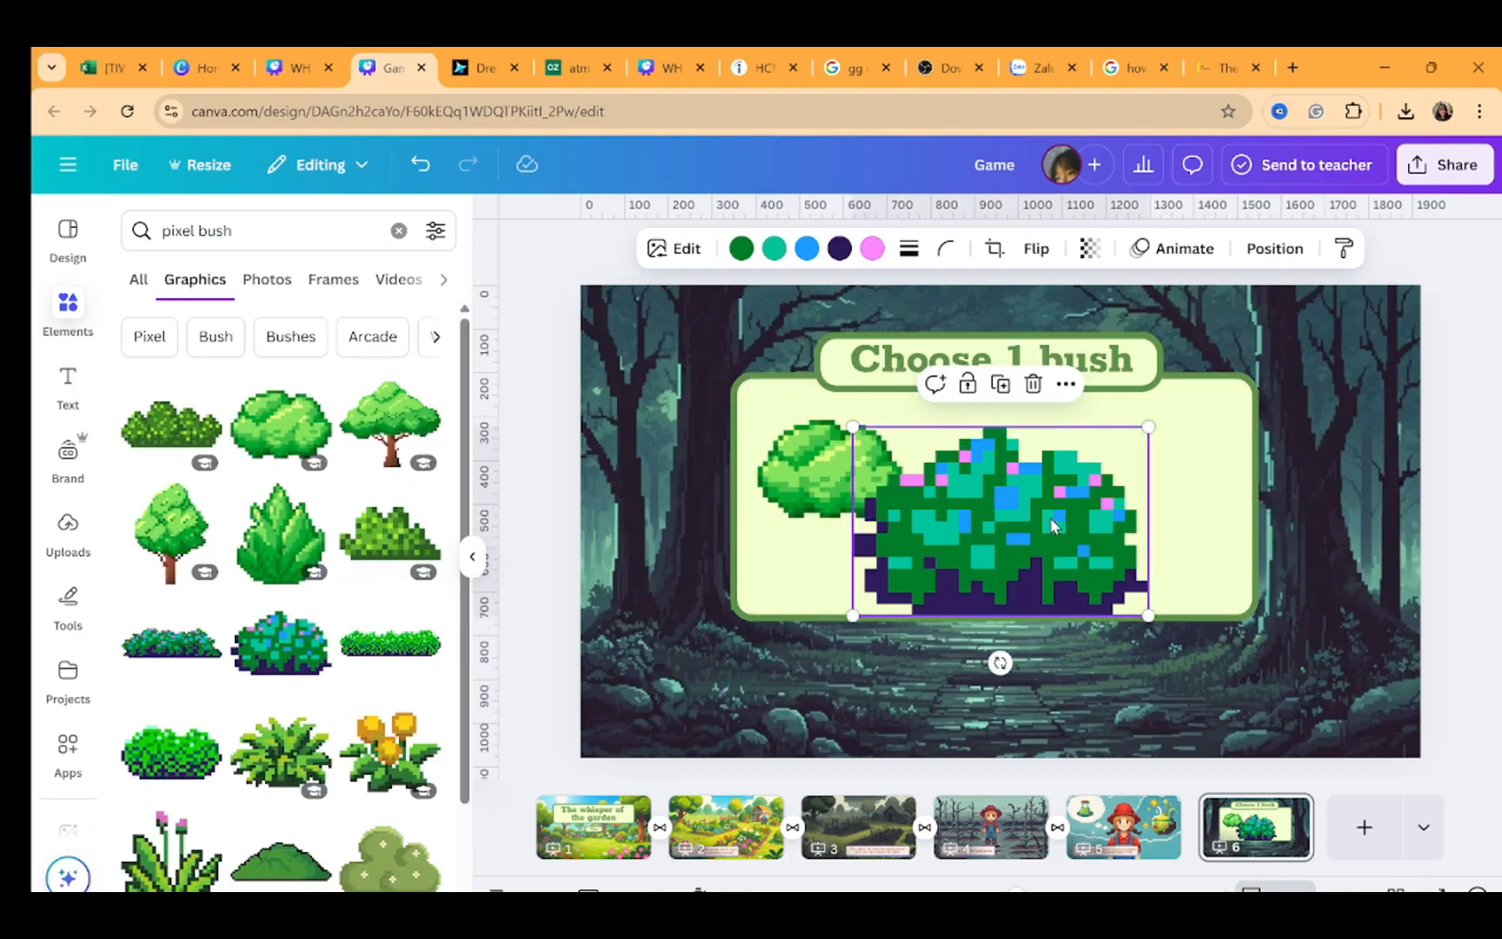
left_click_drag(1156, 418, 1000, 521)
left_click_drag(926, 611, 999, 513)
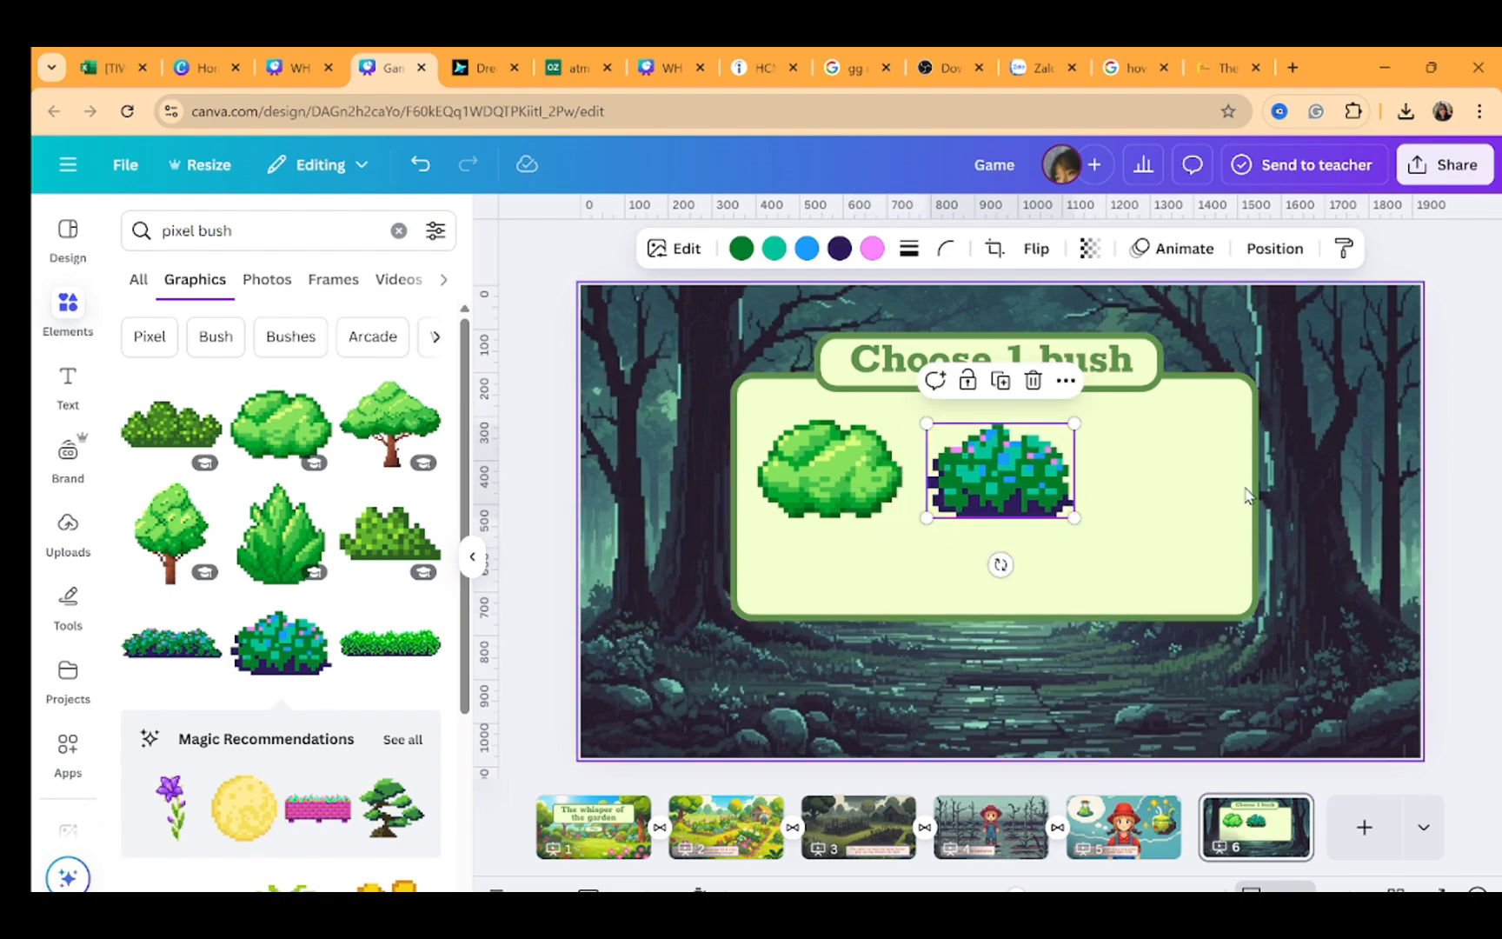
Add the fern-like pixel bush graphic and size it to the right of the other two bushes
scroll(280, 756, "down", 3)
left_click(265, 643)
left_click_drag(864, 429, 966, 502)
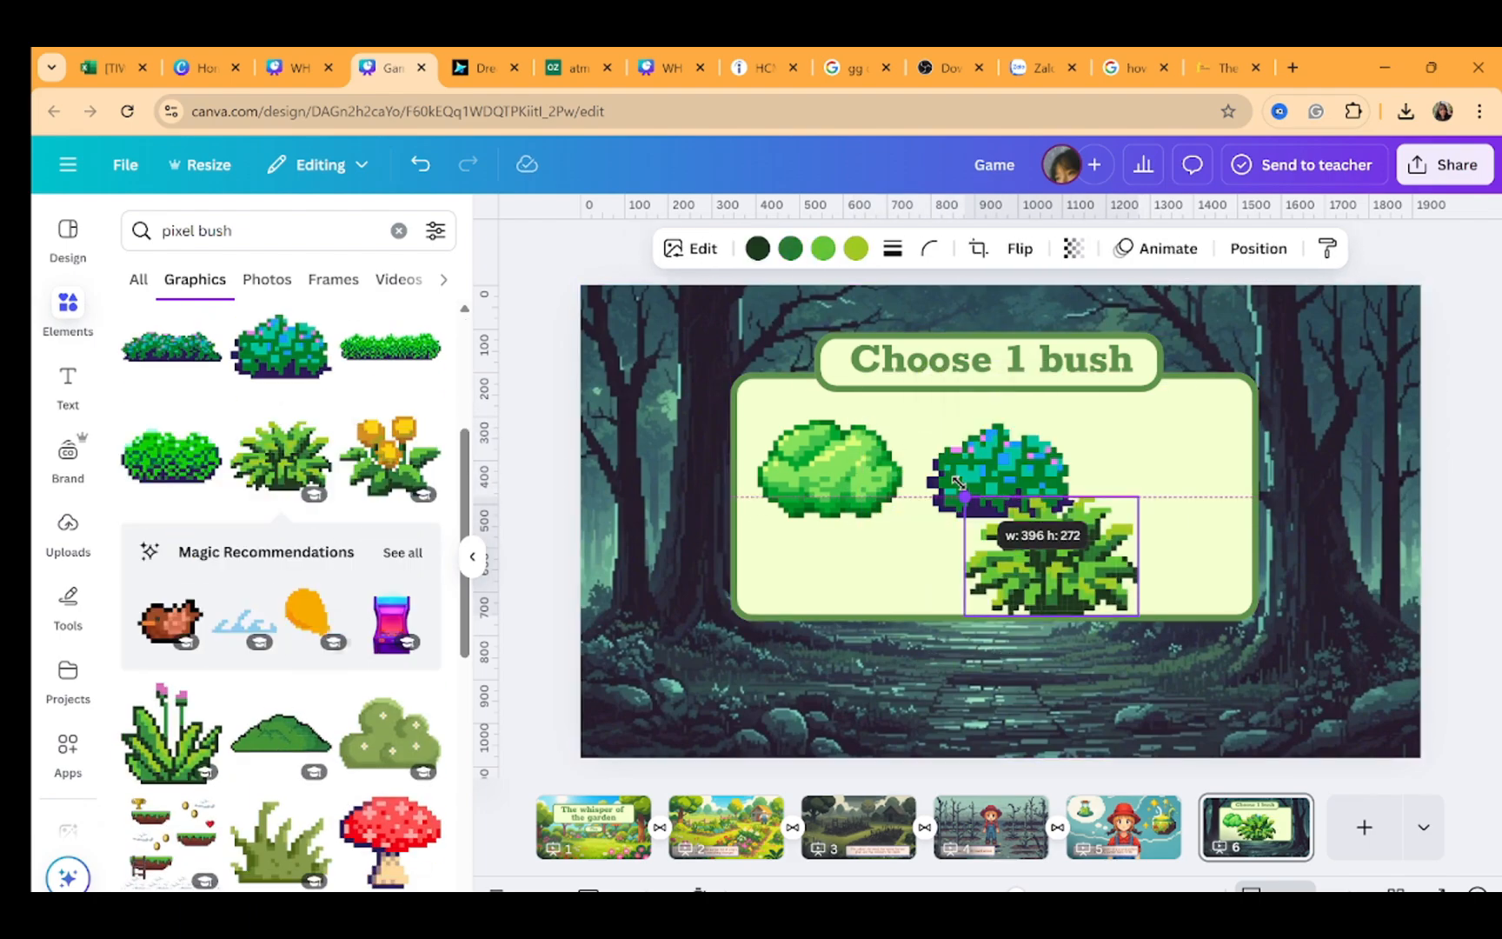
left_click_drag(1090, 541, 1284, 477)
Tighten the panel around the three bushes, then select the heading, panel and bushes and move them lower on the slide
left_click(1238, 594)
left_click_drag(993, 621, 1072, 557)
left_click_drag(731, 469, 715, 473)
left_click_drag(1380, 600, 706, 346)
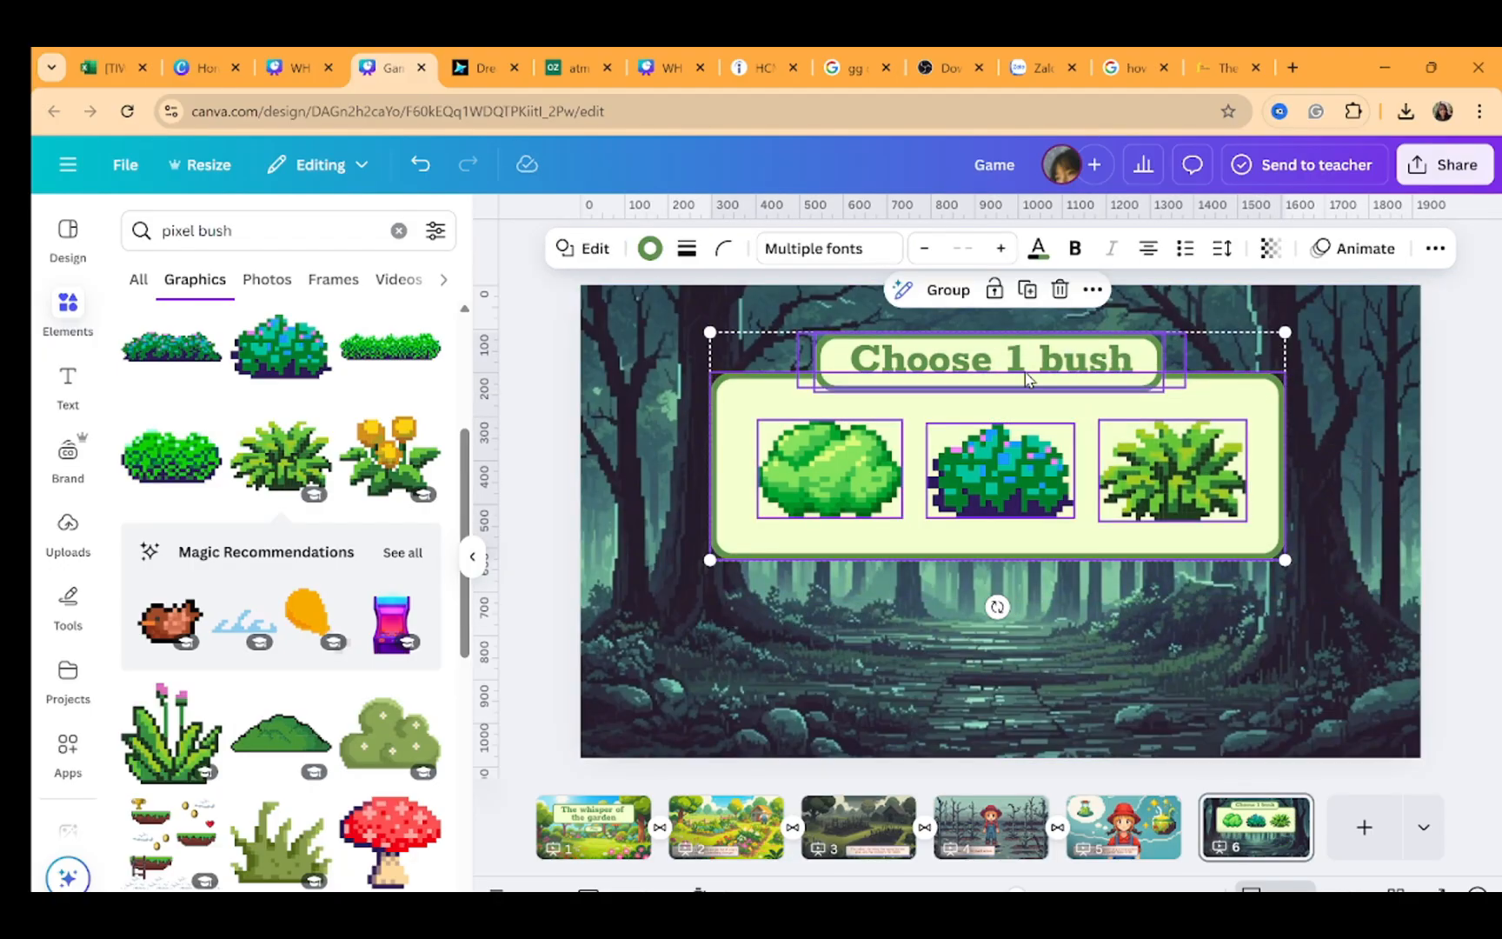
left_click_drag(1017, 361, 1019, 418)
left_click(950, 730)
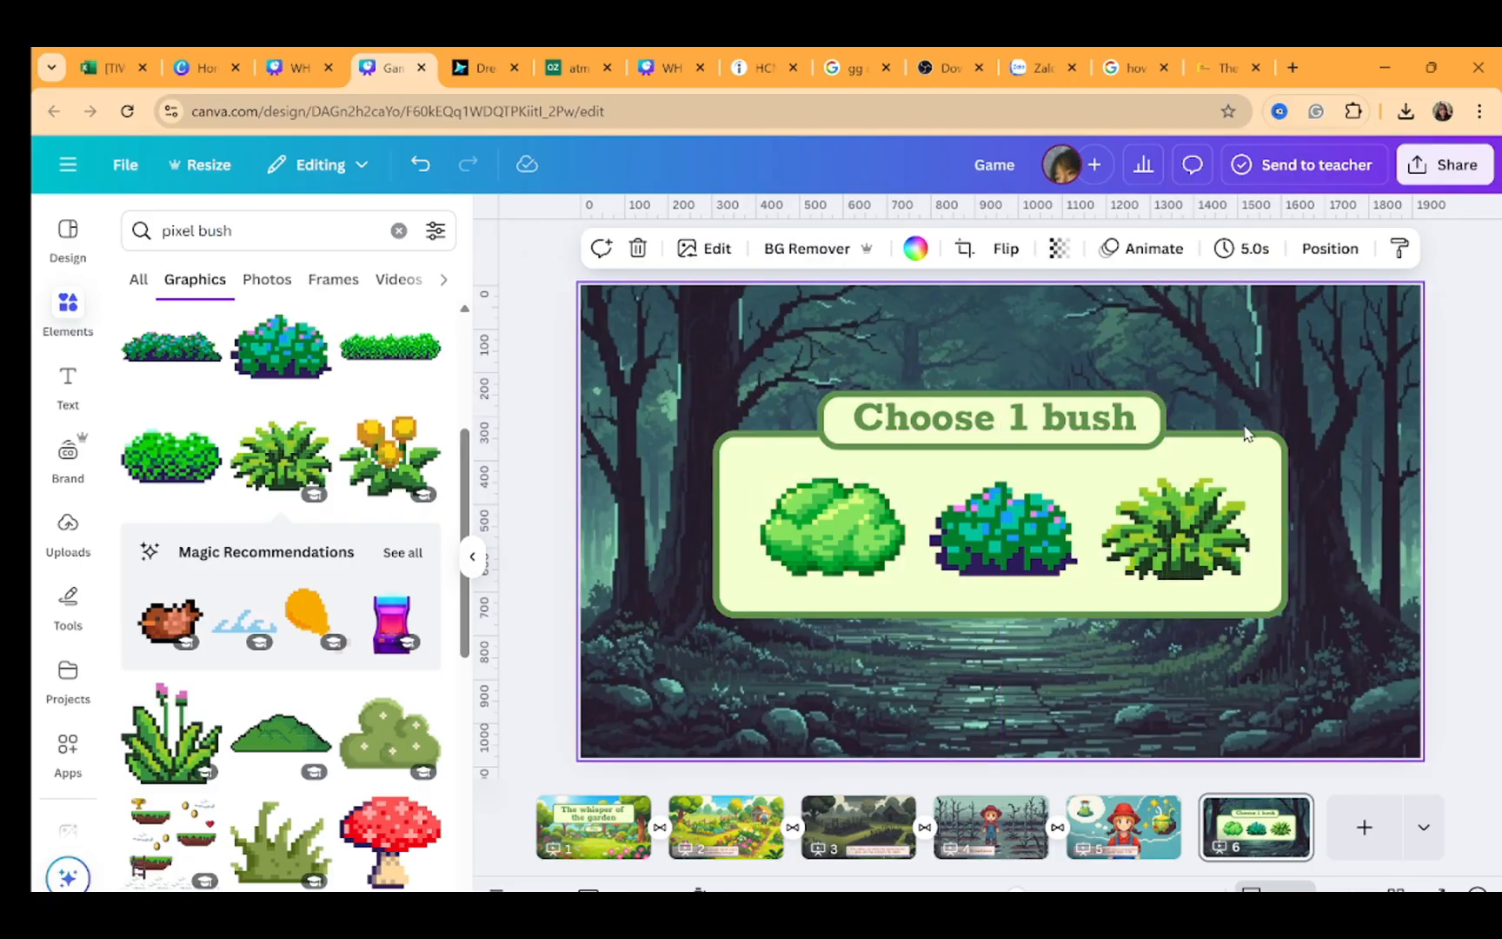
Search elements for pixel circle, add the orange pixel circle and shrink it below the first bush
left_click(371, 228)
left_click_drag(244, 230, 213, 231)
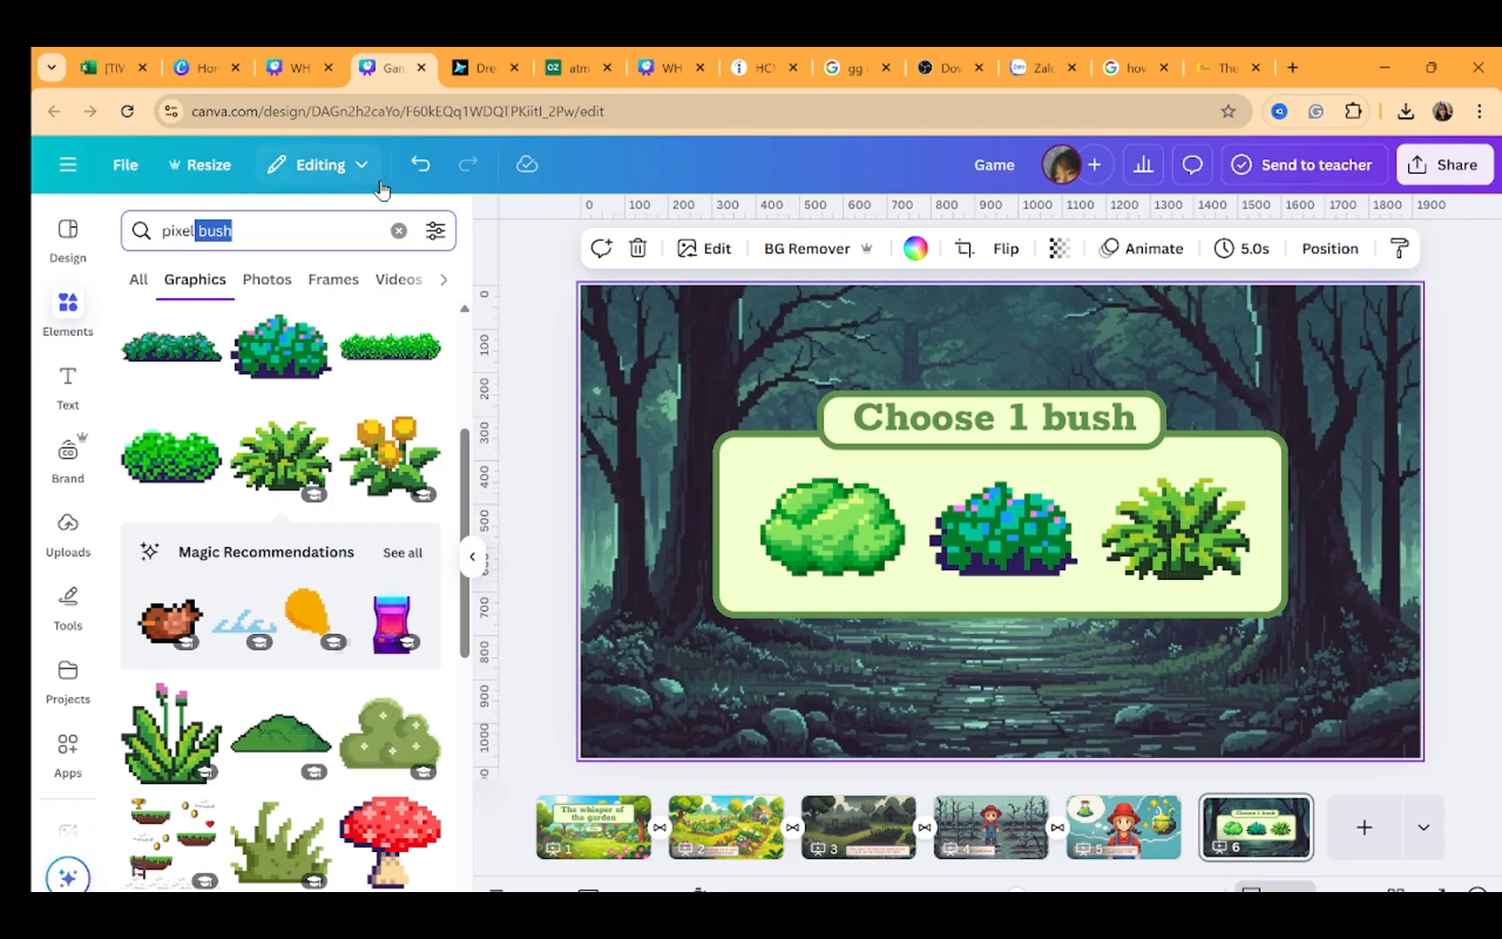
type("circle")
key("Return")
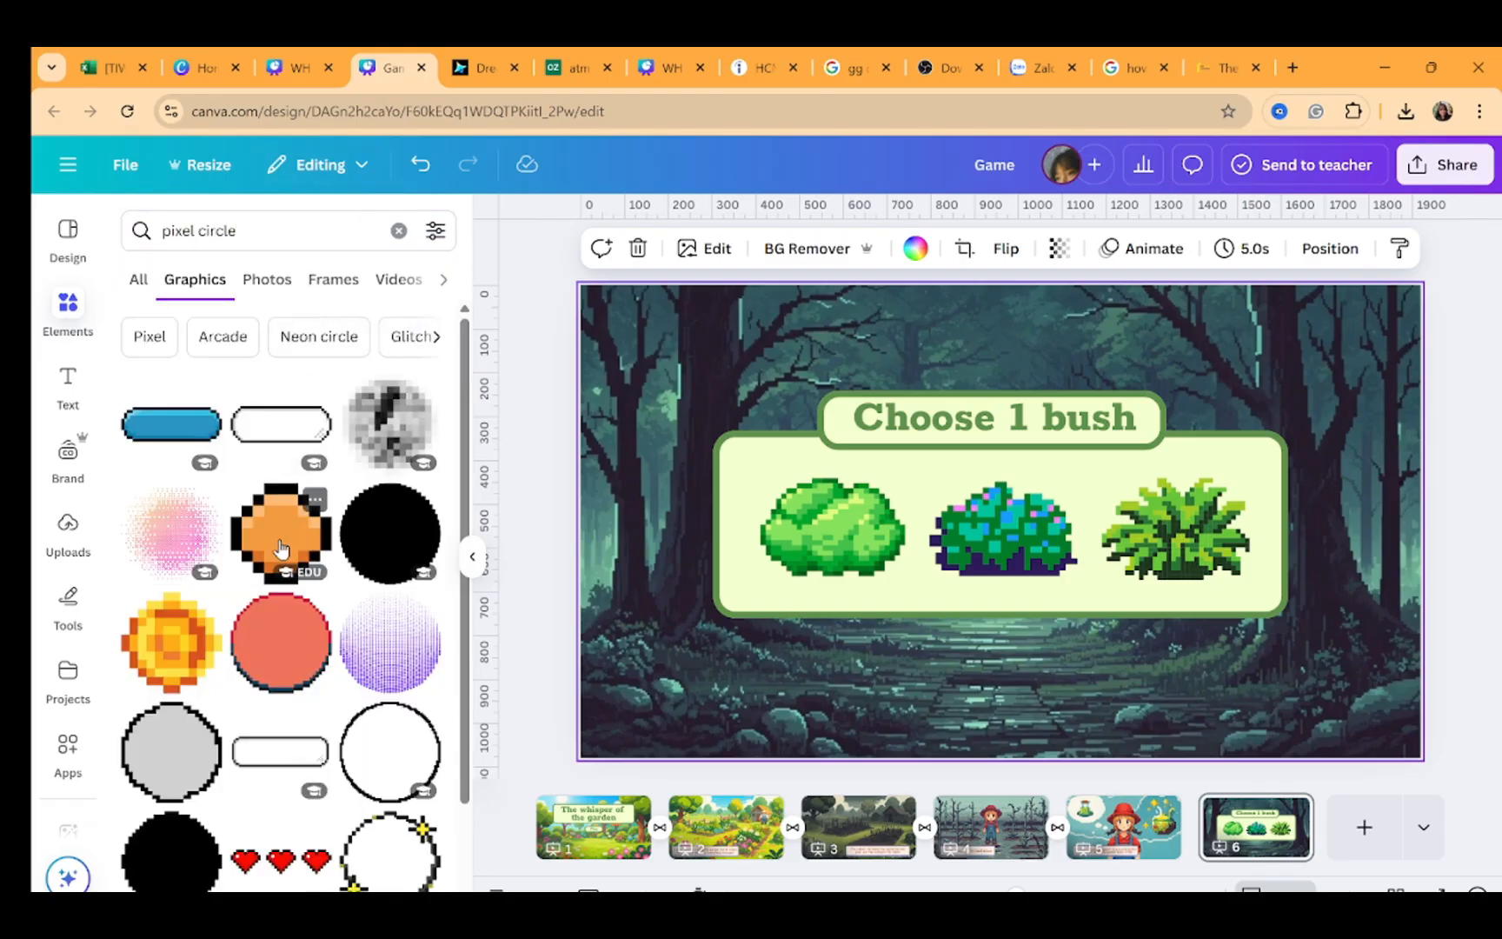
left_click(279, 547)
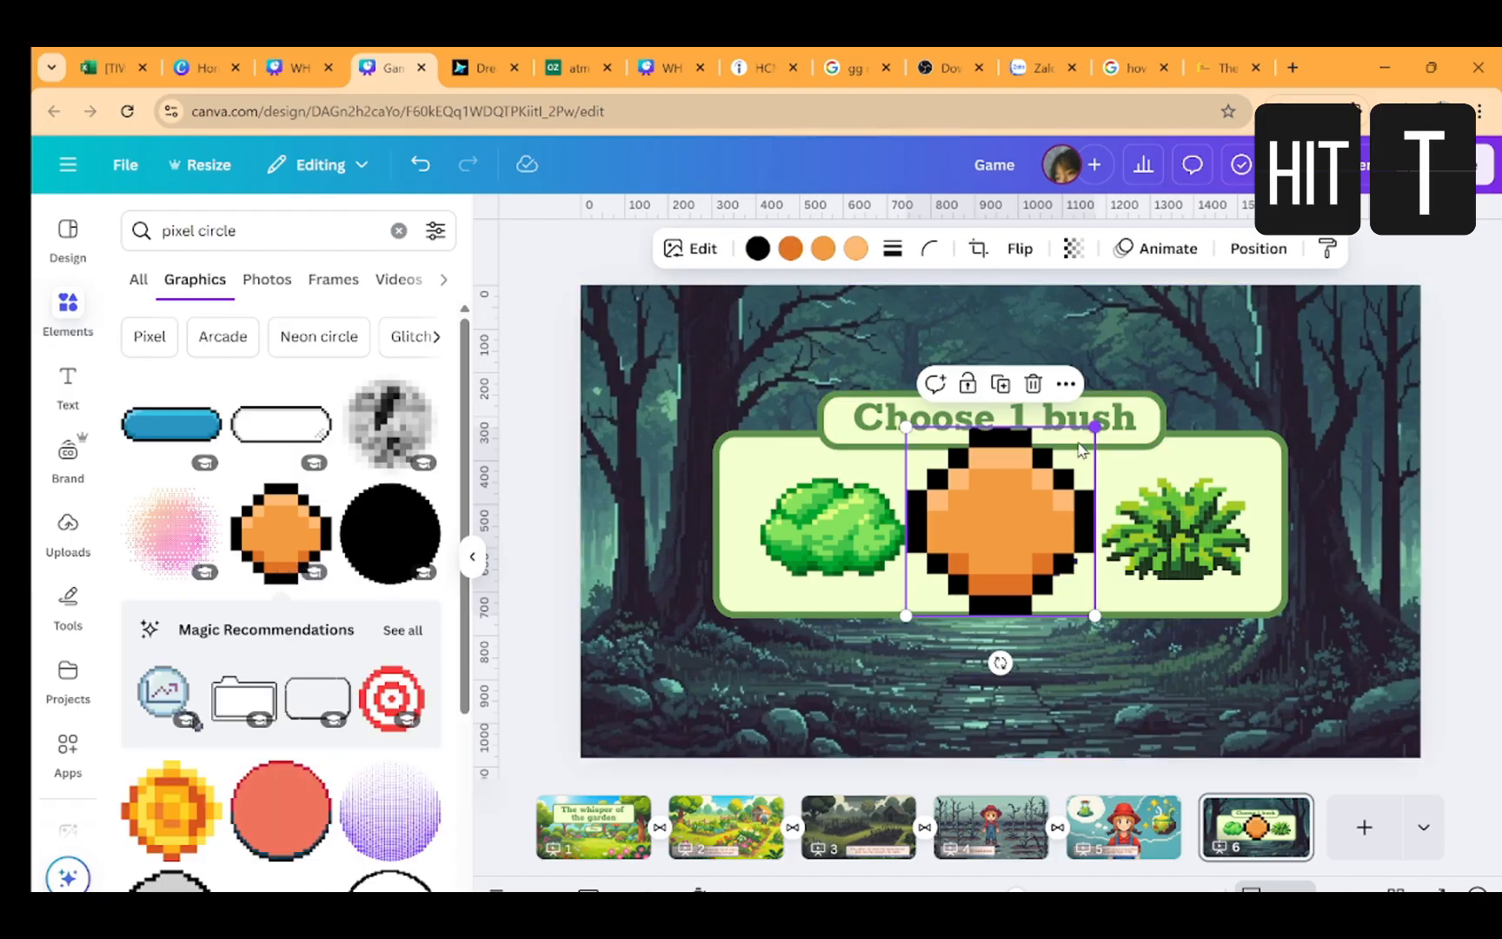
left_click_drag(1095, 426, 945, 577)
left_click(1041, 434)
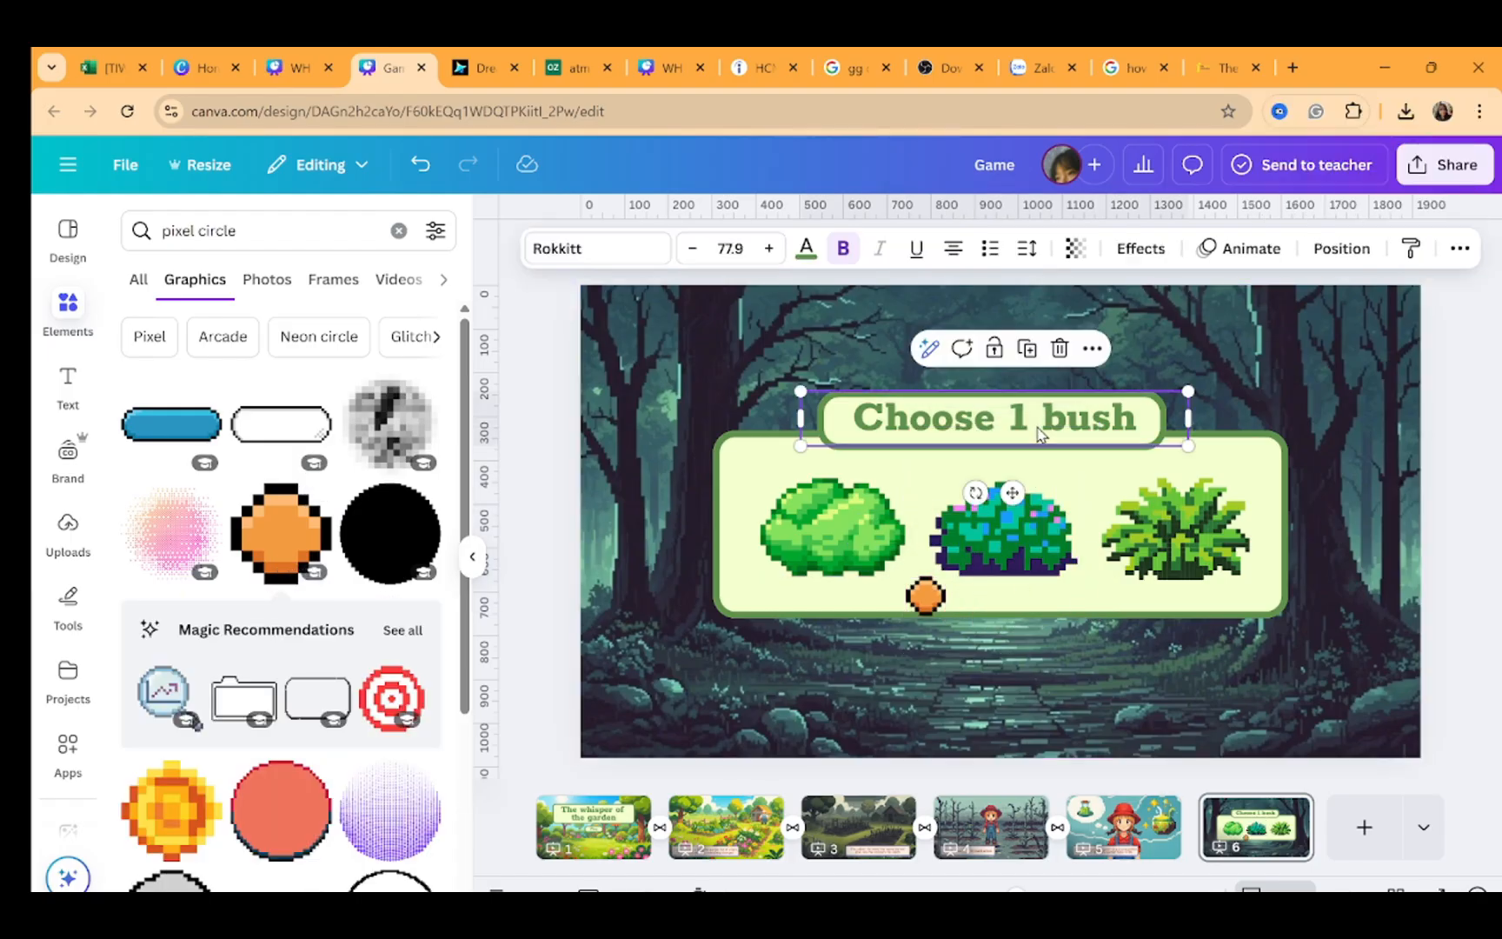
Add a bold "1" text label on the orange circle and group them into a numbered badge
left_click(999, 615)
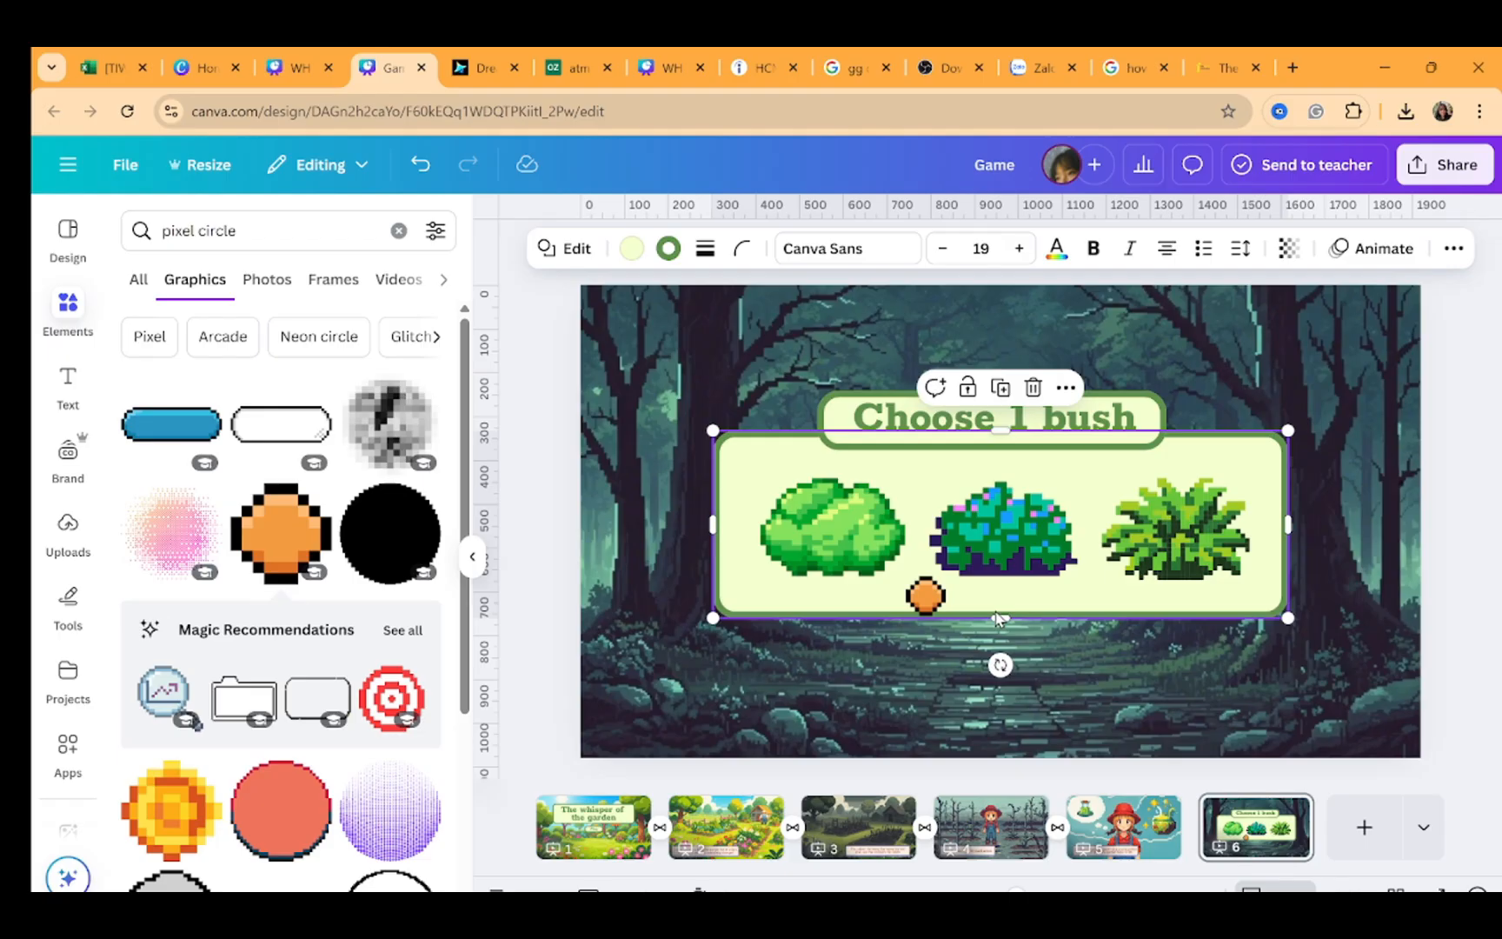
double_click(1000, 617)
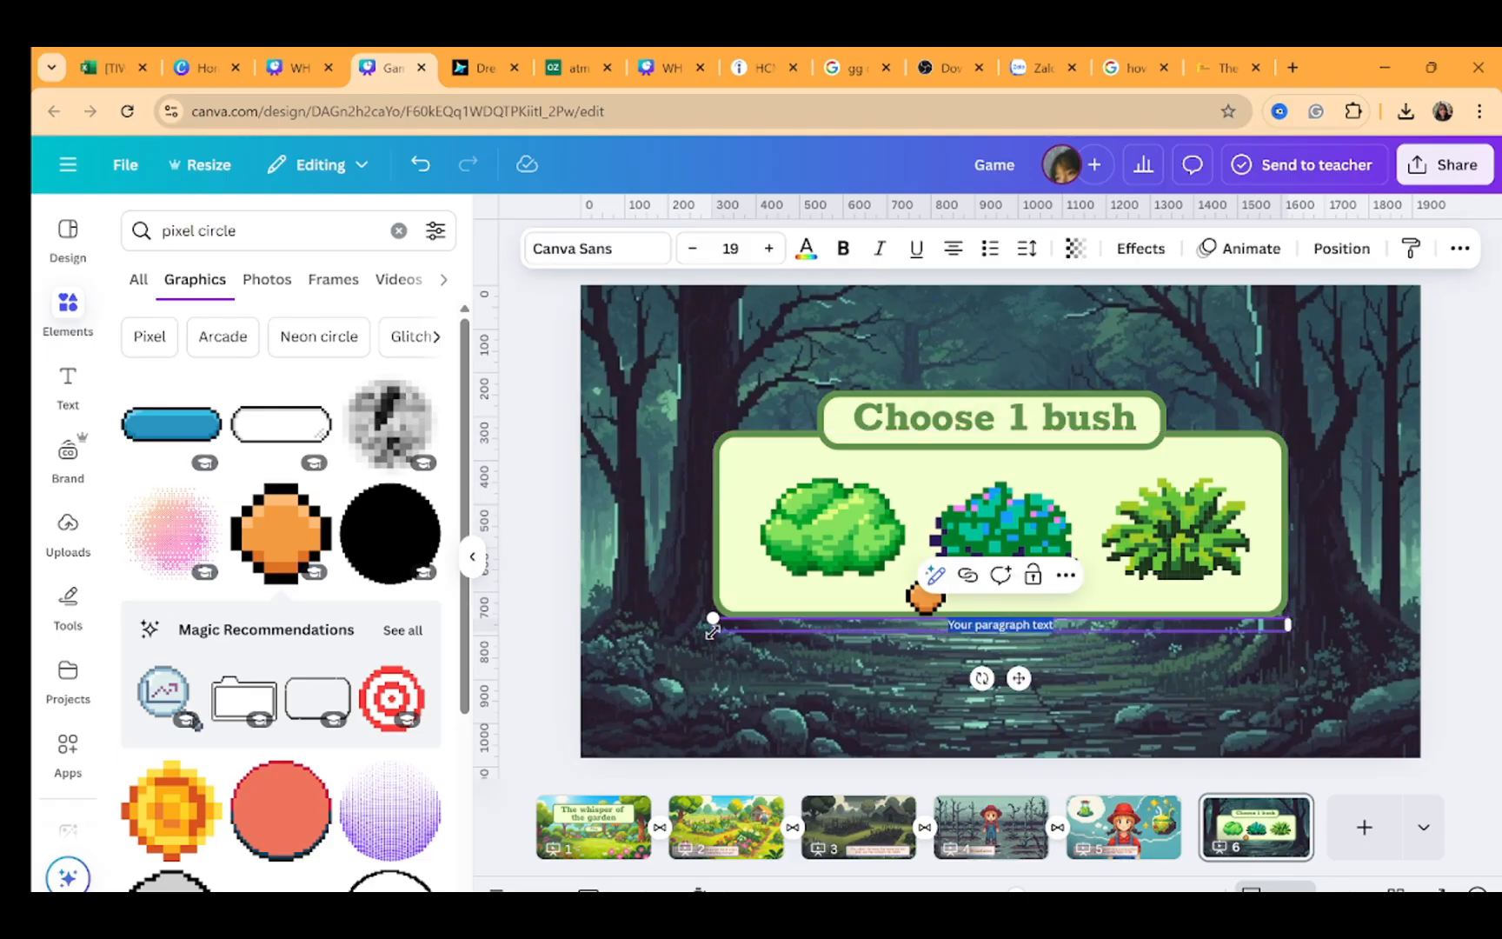
left_click_drag(704, 622, 928, 623)
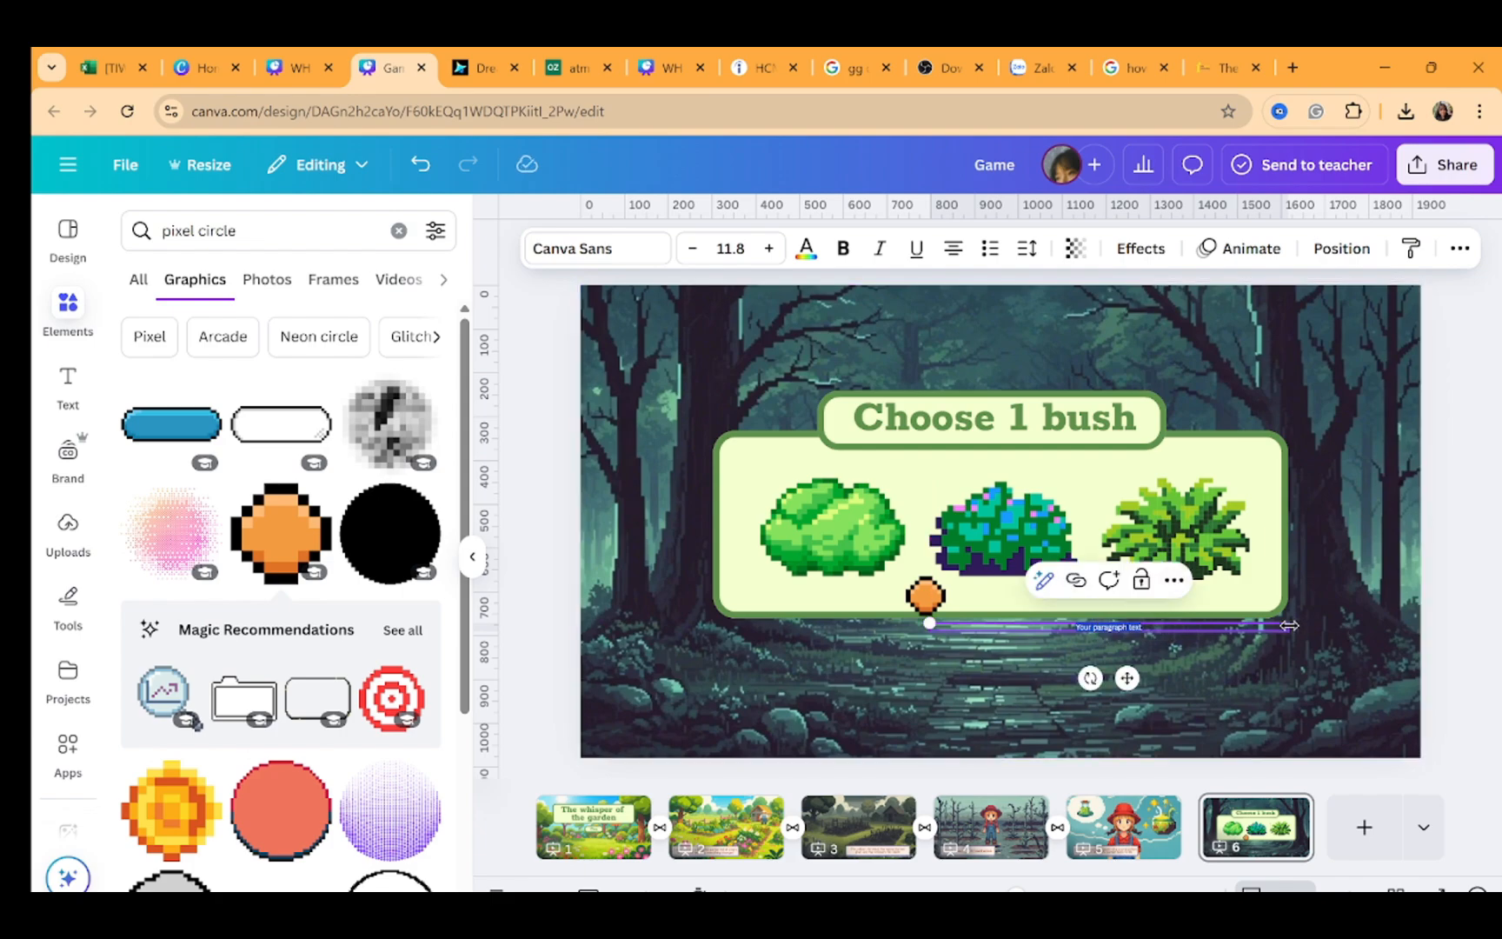
left_click_drag(1288, 625, 1302, 554)
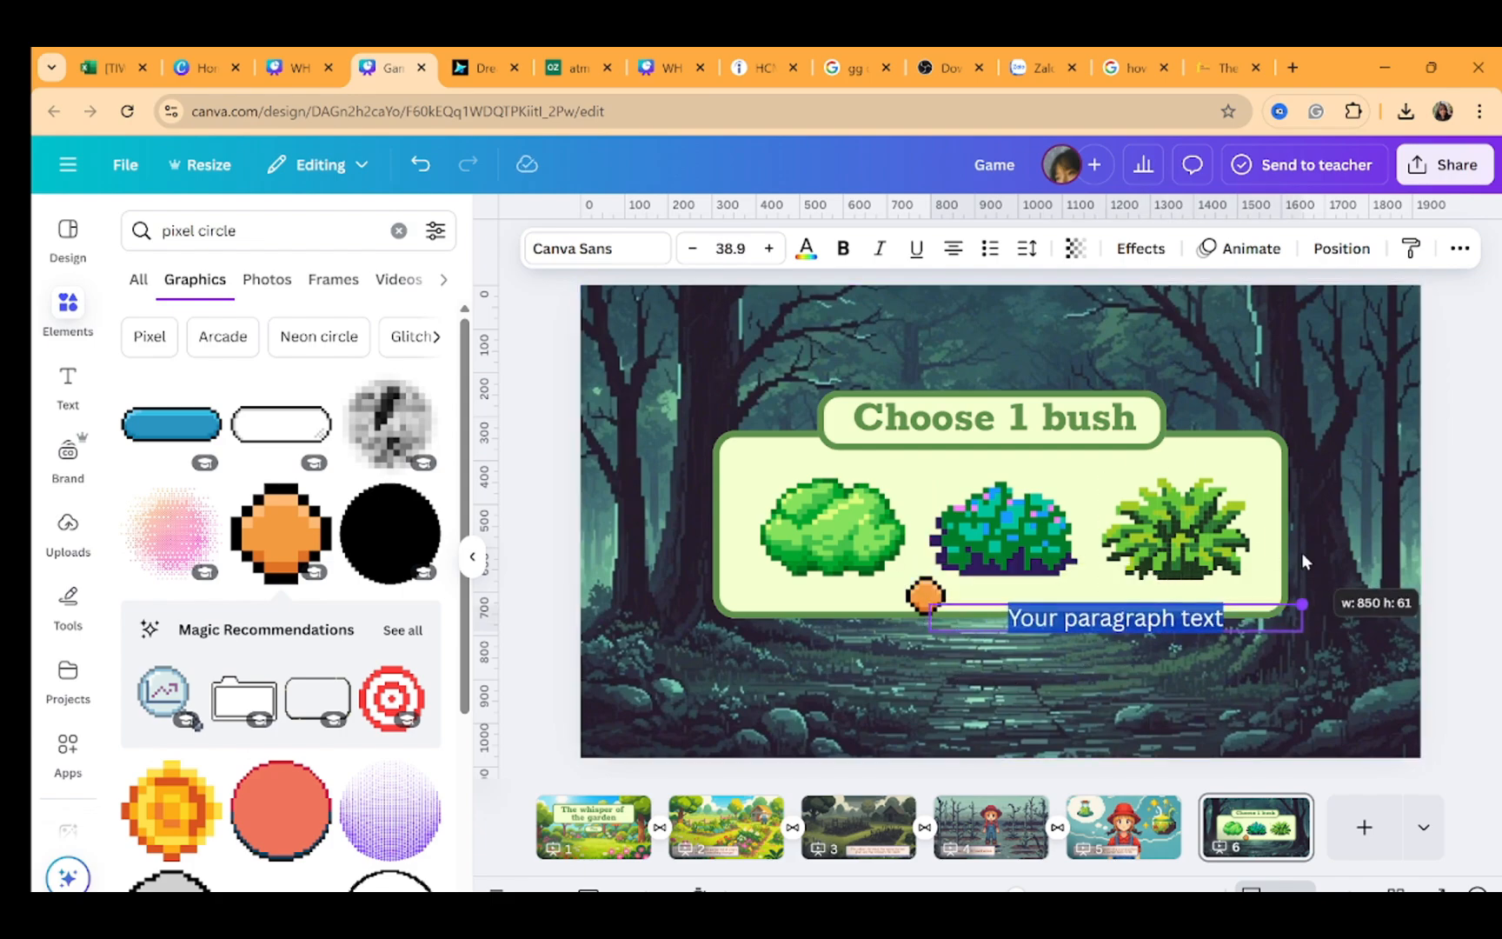
type("1")
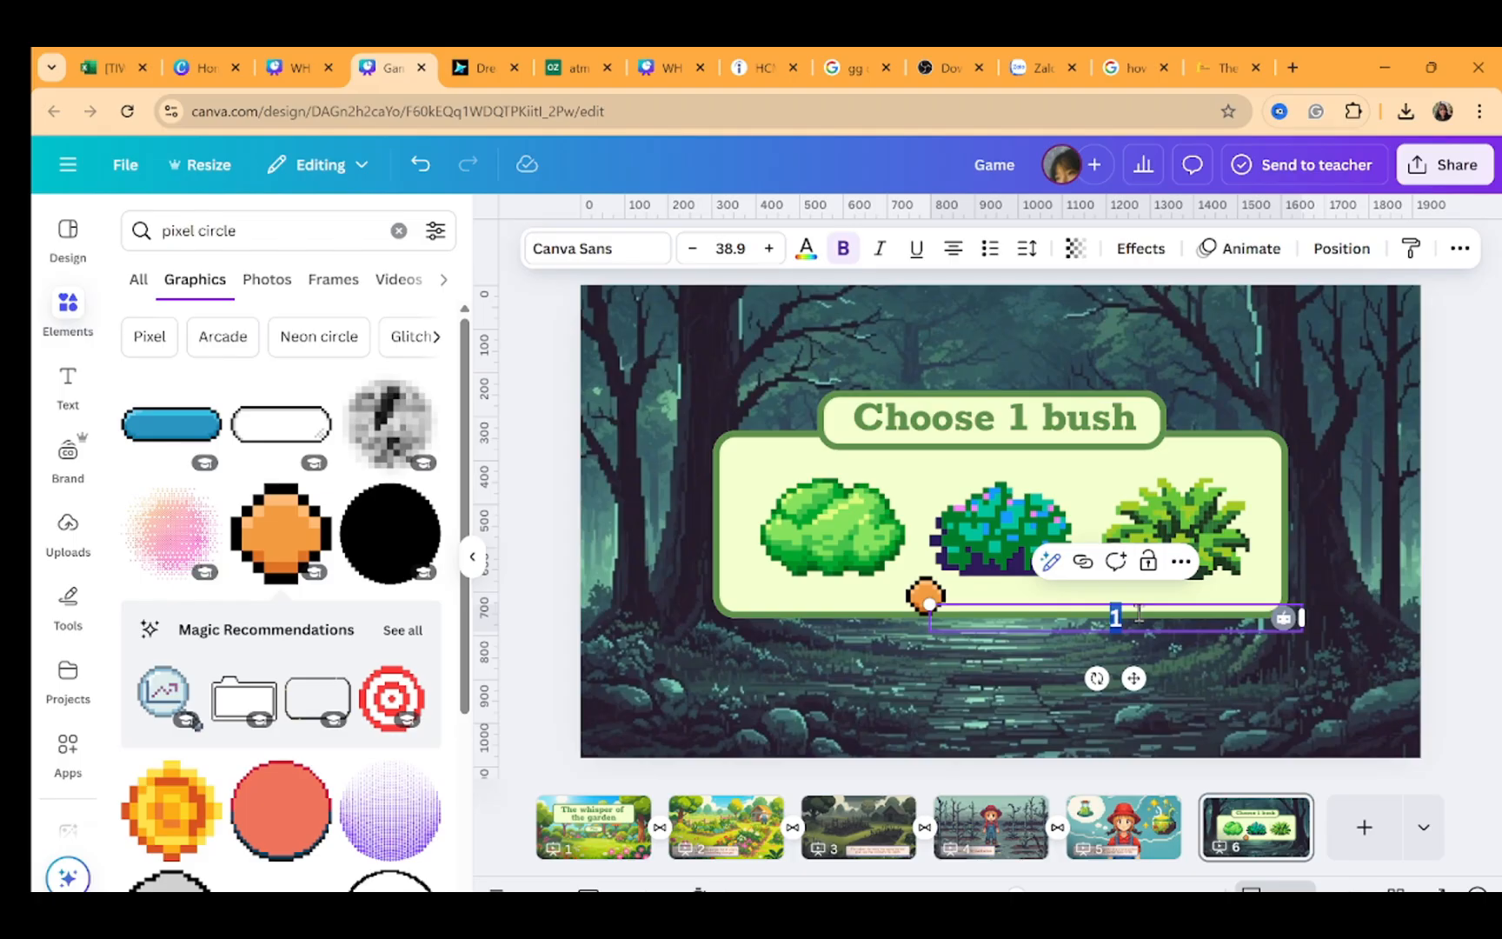
left_click_drag(1301, 618, 967, 619)
left_click_drag(964, 678, 937, 654)
left_click(1013, 638)
scroll(1013, 638, "up", 2)
left_click(900, 586)
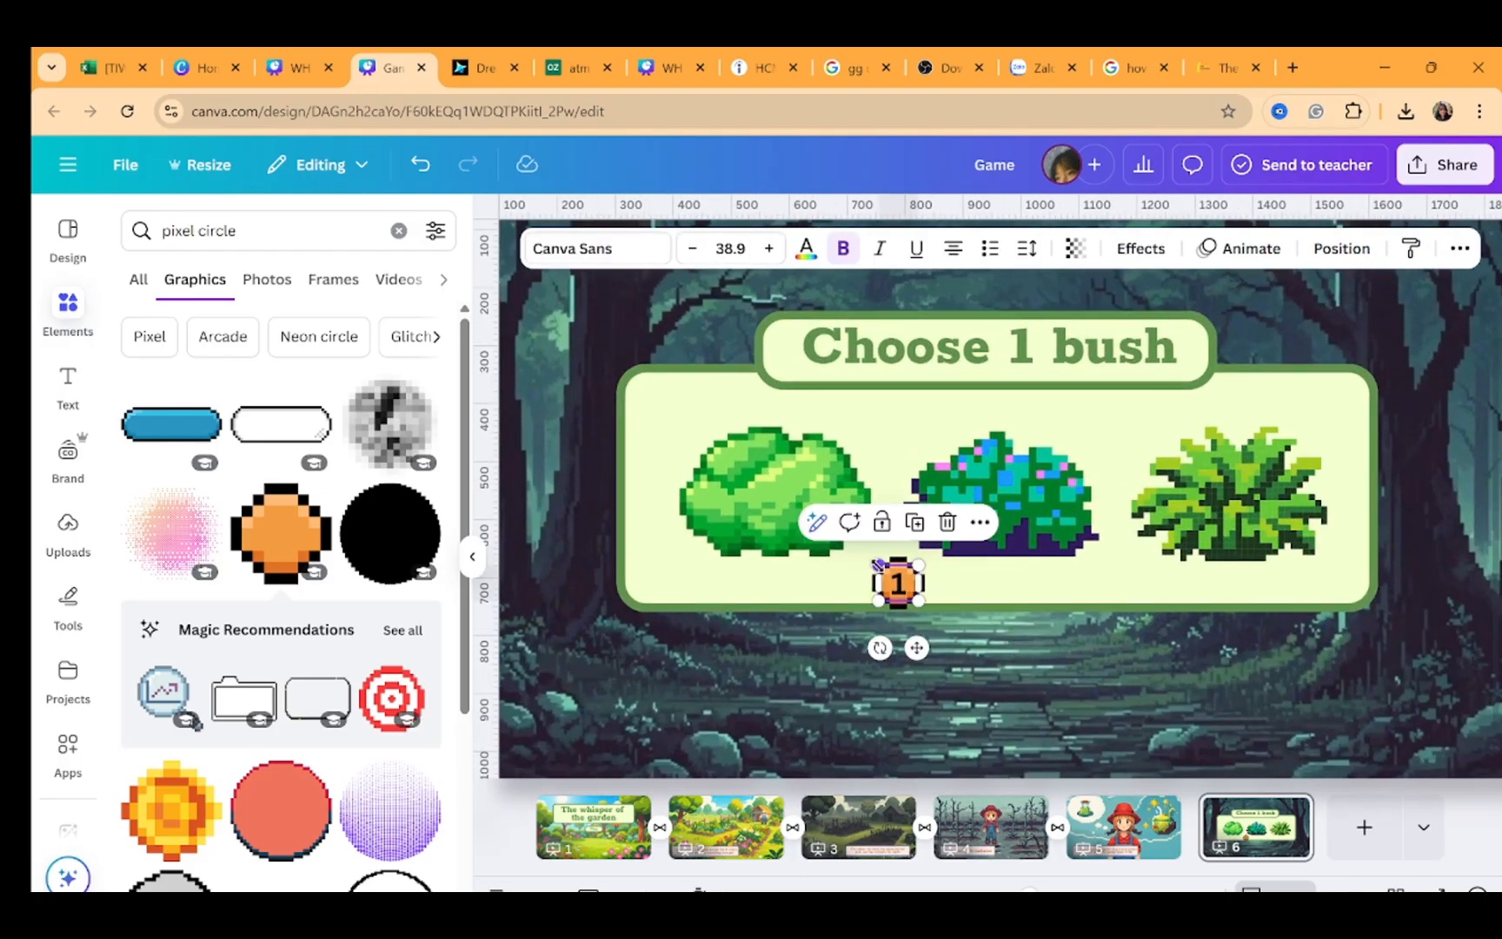
left_click_drag(877, 563, 835, 539)
left_click(910, 605, "shift")
key("ctrl+g")
Copy the numbered badge and place the pasted copy at the second bush
key("ctrl+c")
key("ctrl+v")
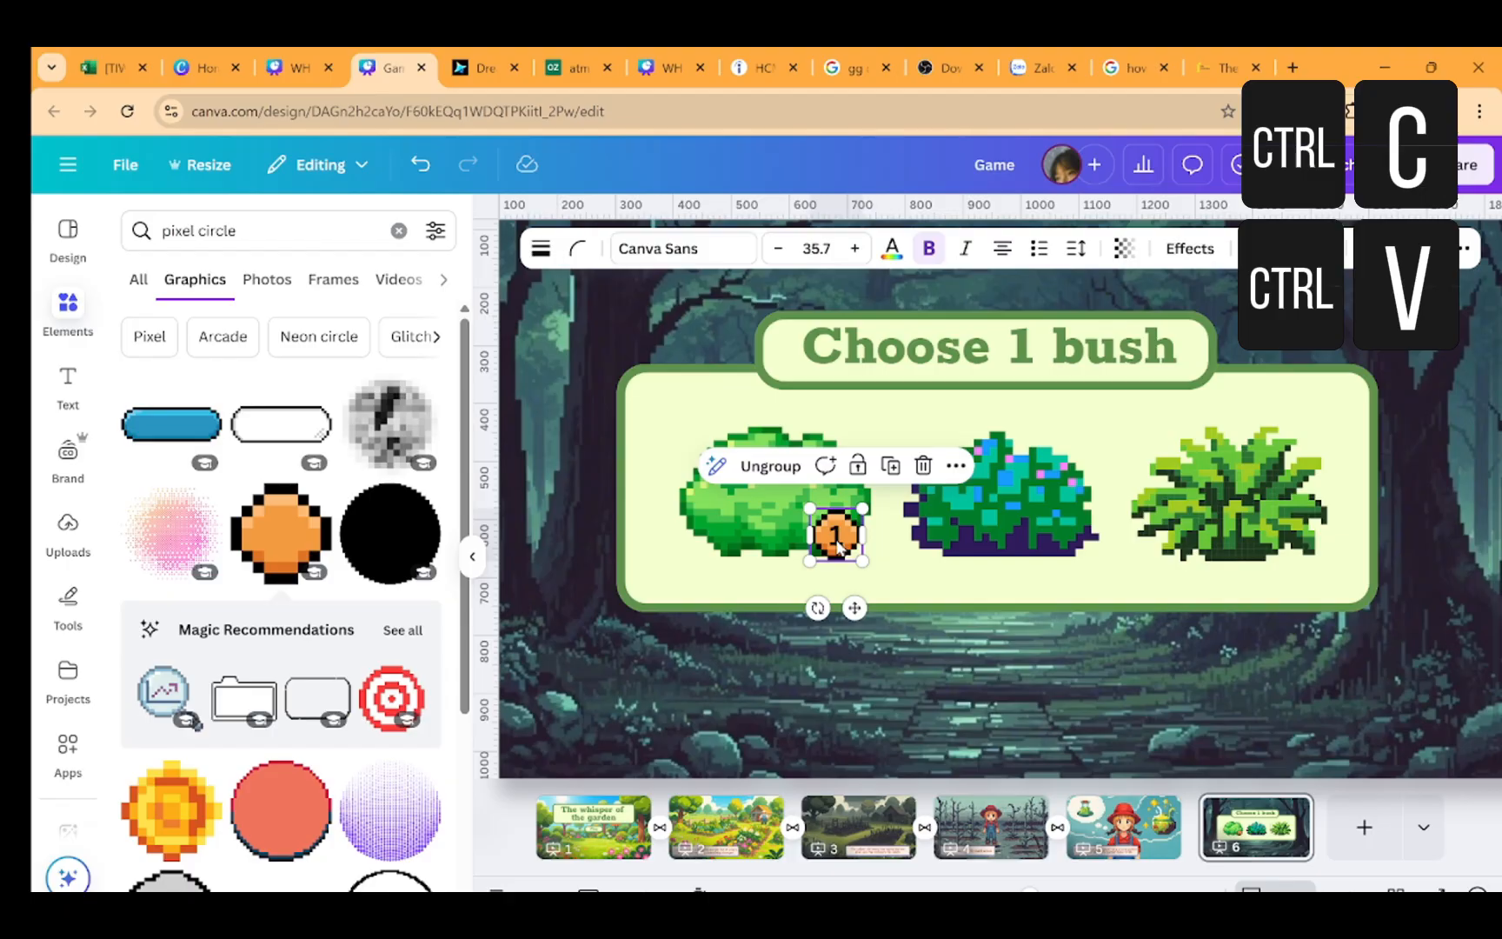
left_click_drag(839, 545, 1058, 529)
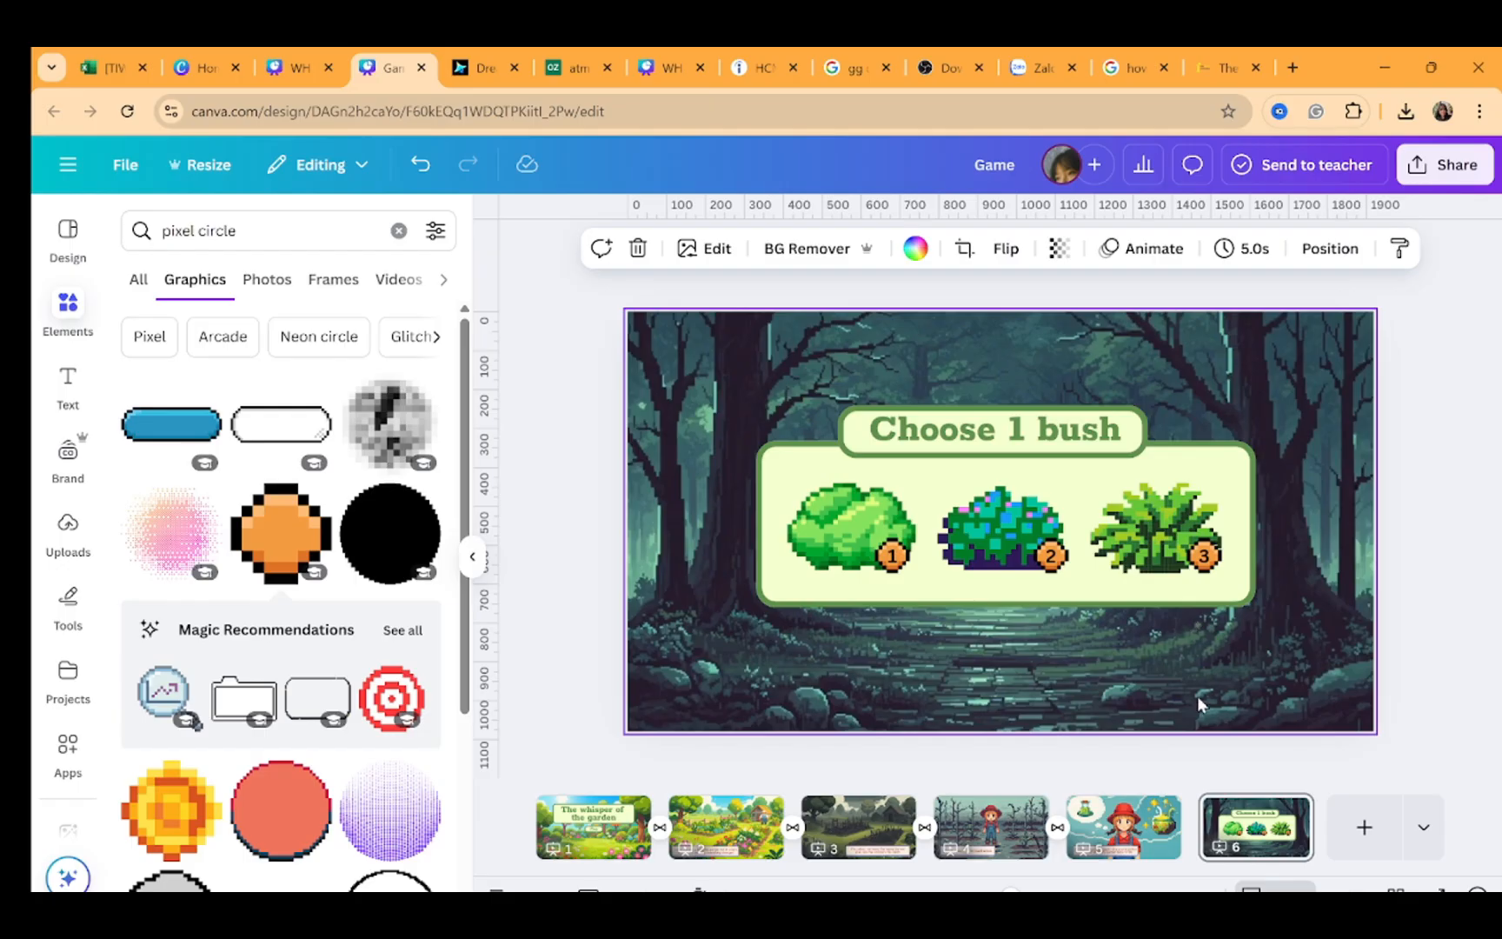
Duplicate page 6 and delete all three bushes and their number badges from the new page 7
key("ctrl+d")
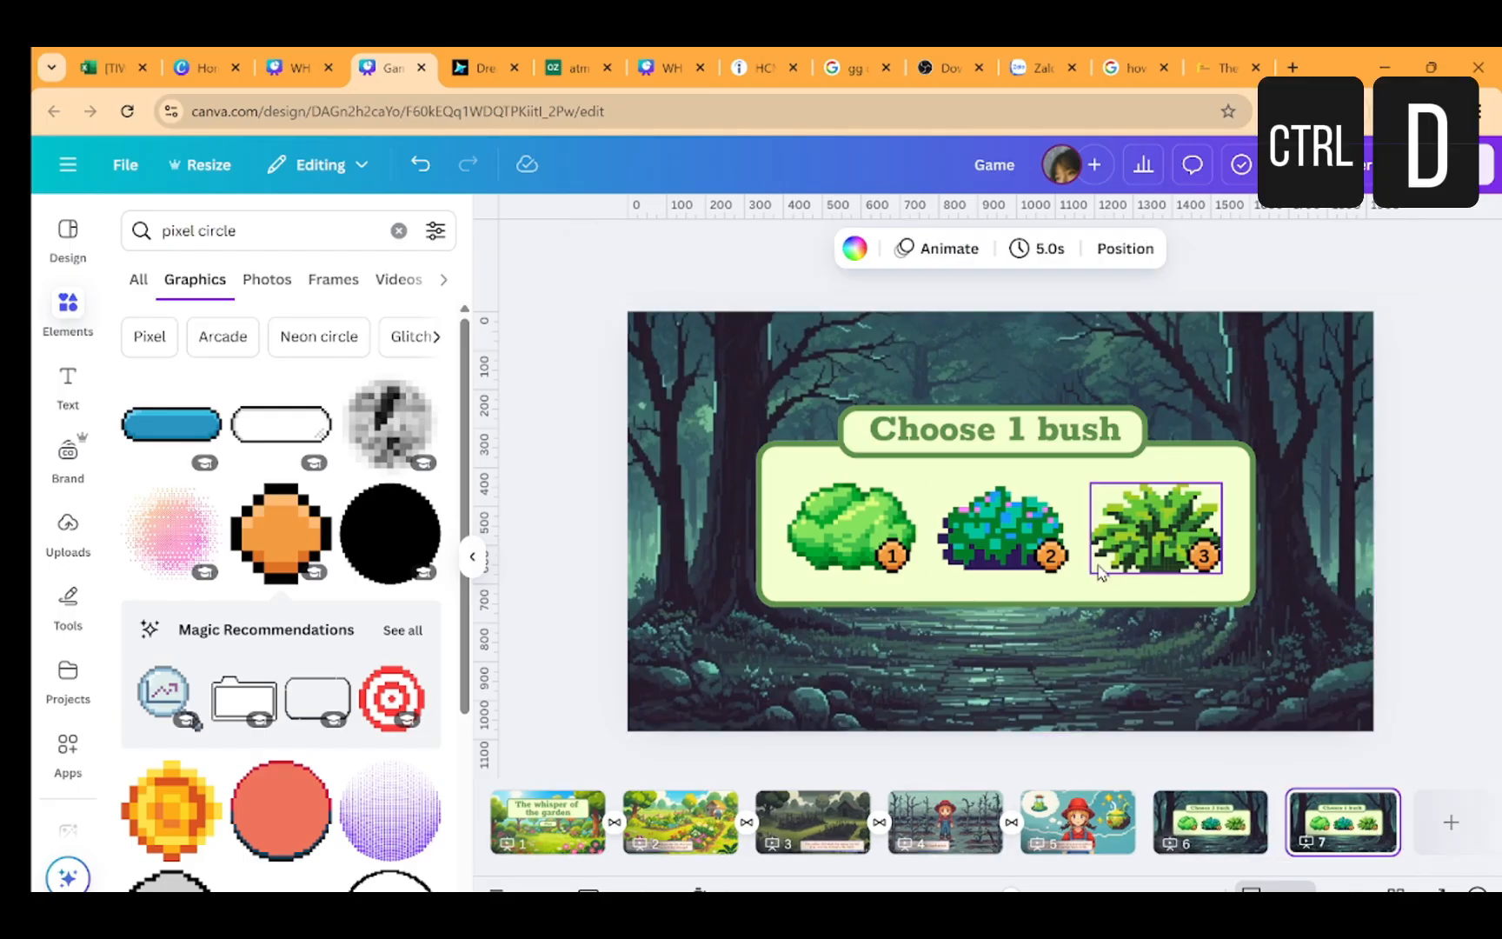
left_click(848, 521)
key("Delete")
left_click(884, 554)
left_click(1002, 532, "shift")
key("Delete")
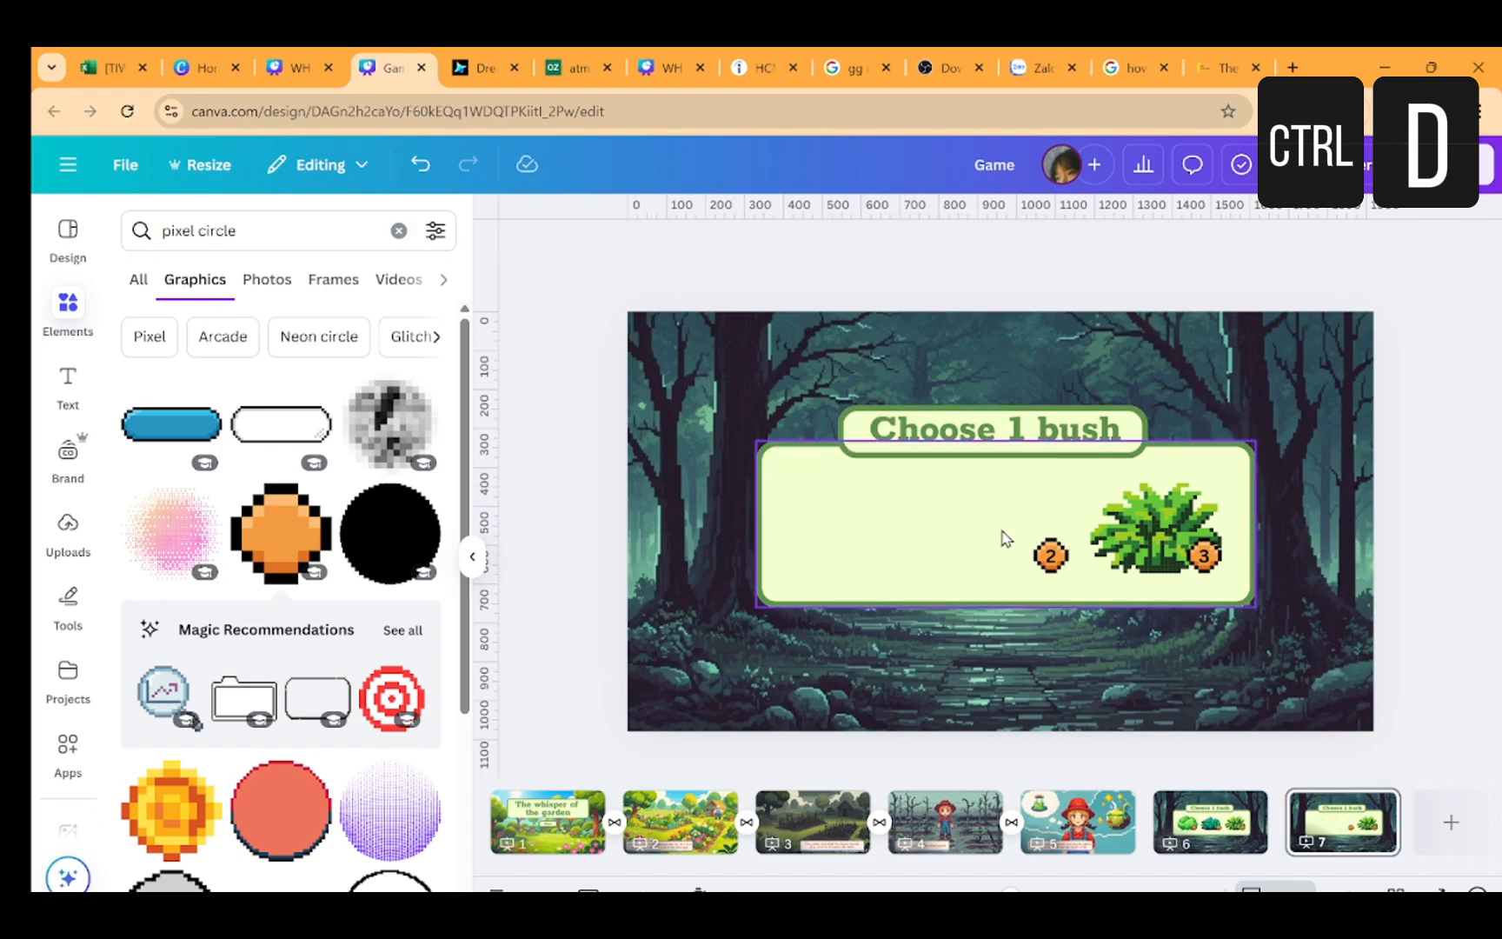
left_click(1050, 555)
key("Delete")
left_click(1151, 531)
key("Delete")
left_click(1204, 555)
key("Delete")
Extend the empty panel downward, then move the panel and heading up on the slide
left_click_drag(1006, 606, 1005, 646)
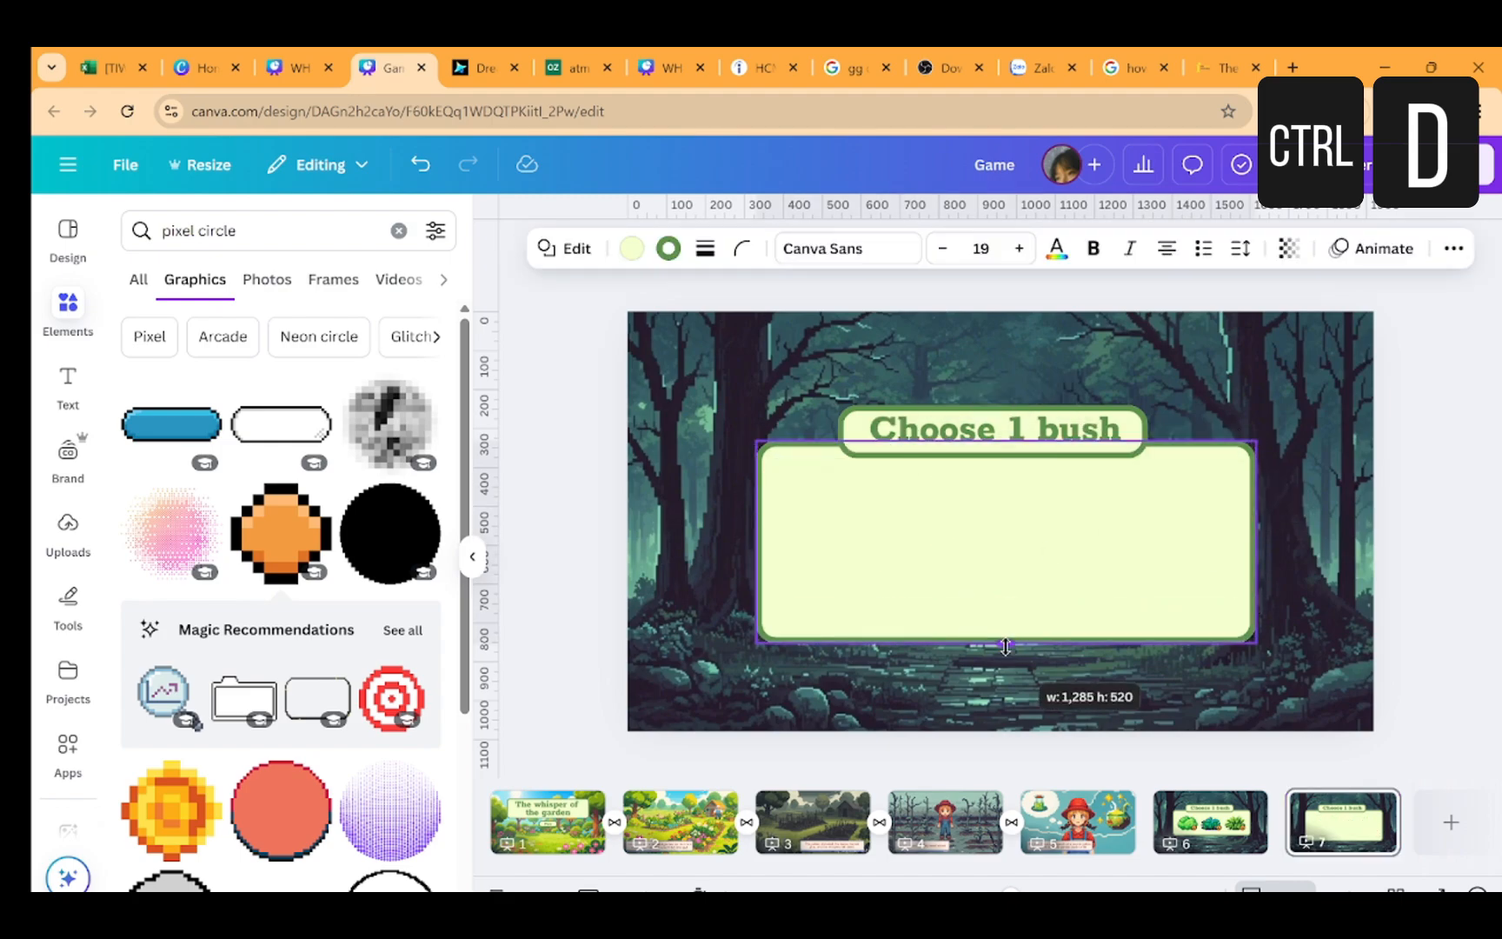
left_click_drag(1375, 626, 771, 432)
left_click_drag(913, 440, 908, 398)
left_click(1375, 368)
Replace the heading text on page 7 with "Question 1"
double_click(982, 387)
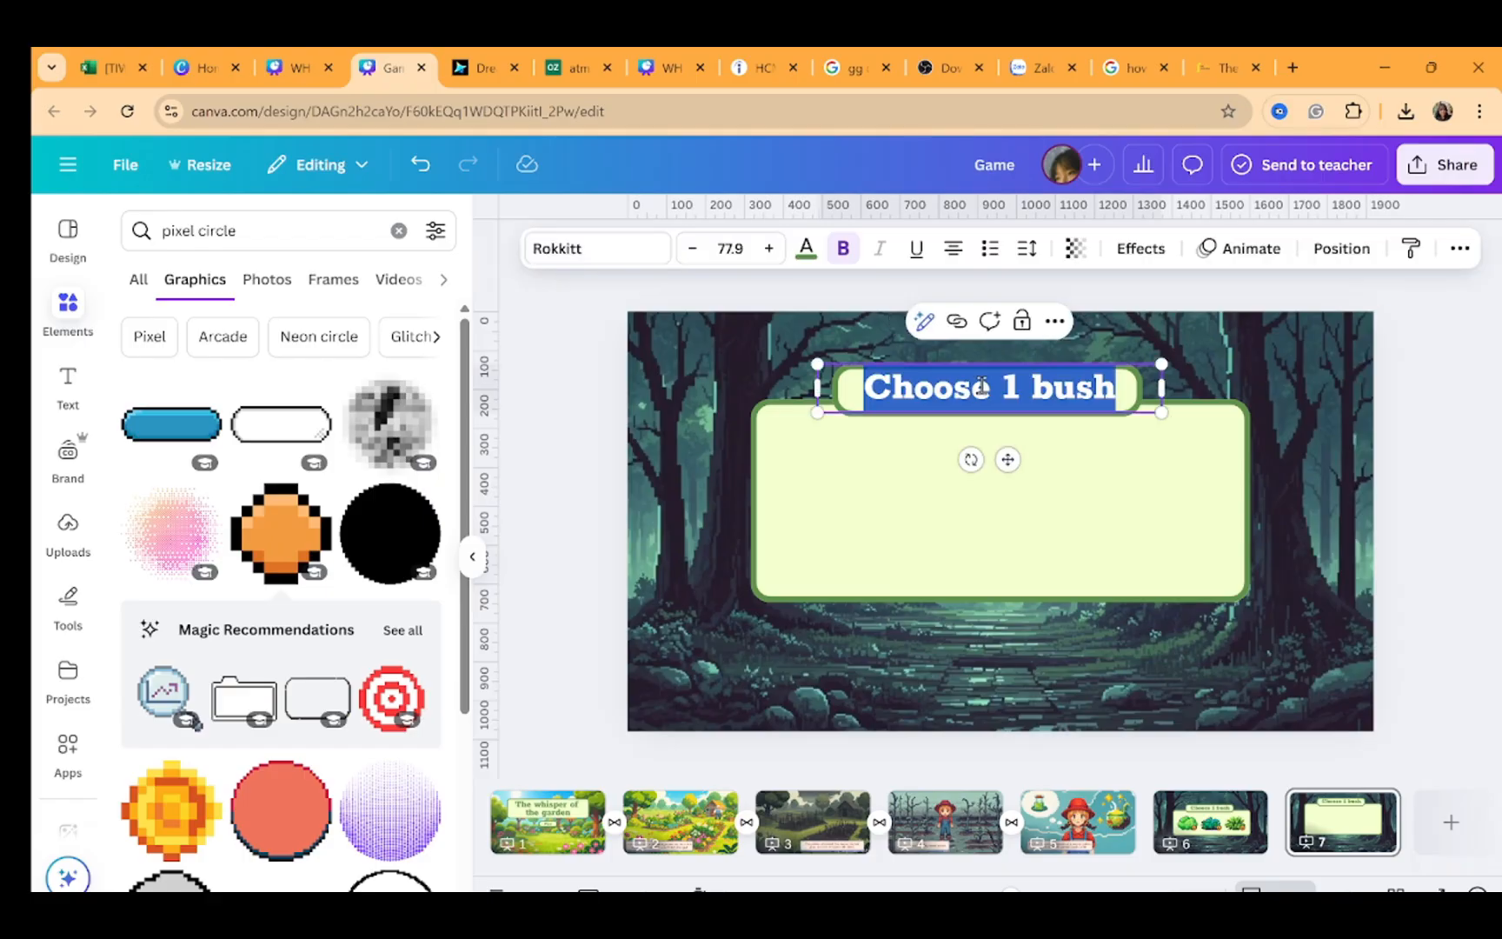
type("Question 1")
left_click(1032, 516)
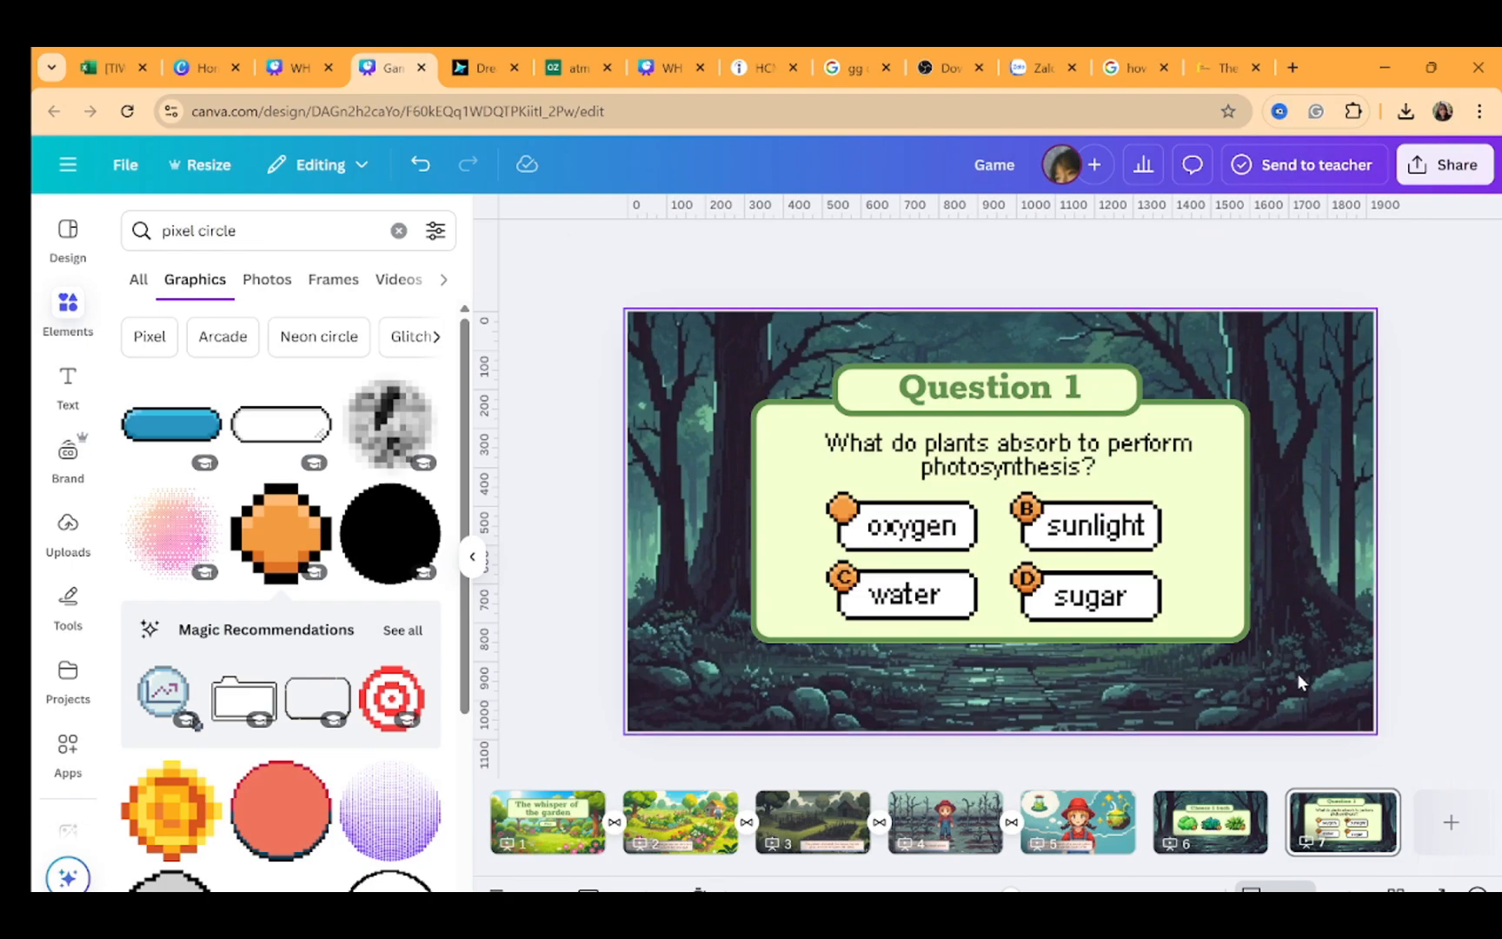
Search the elements library for pixel glow graphics
scroll(278, 565, "down", 3)
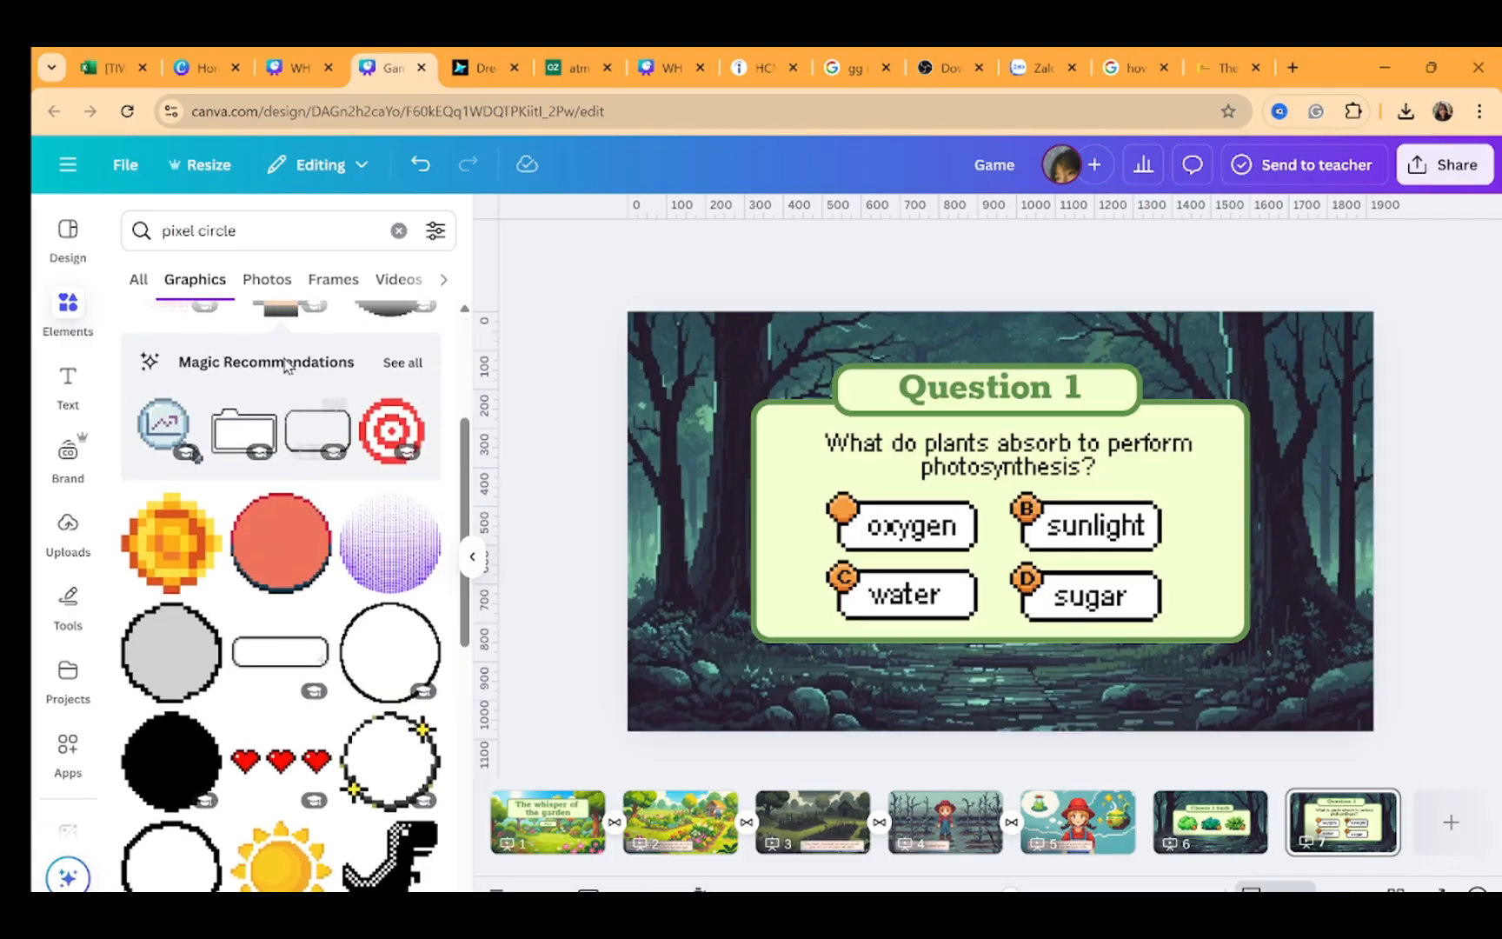
left_click(263, 235)
key("BackSpace")
key("BackSpace")
key("BackSpace")
key("BackSpace")
key("BackSpace")
type("glow")
key("Return")
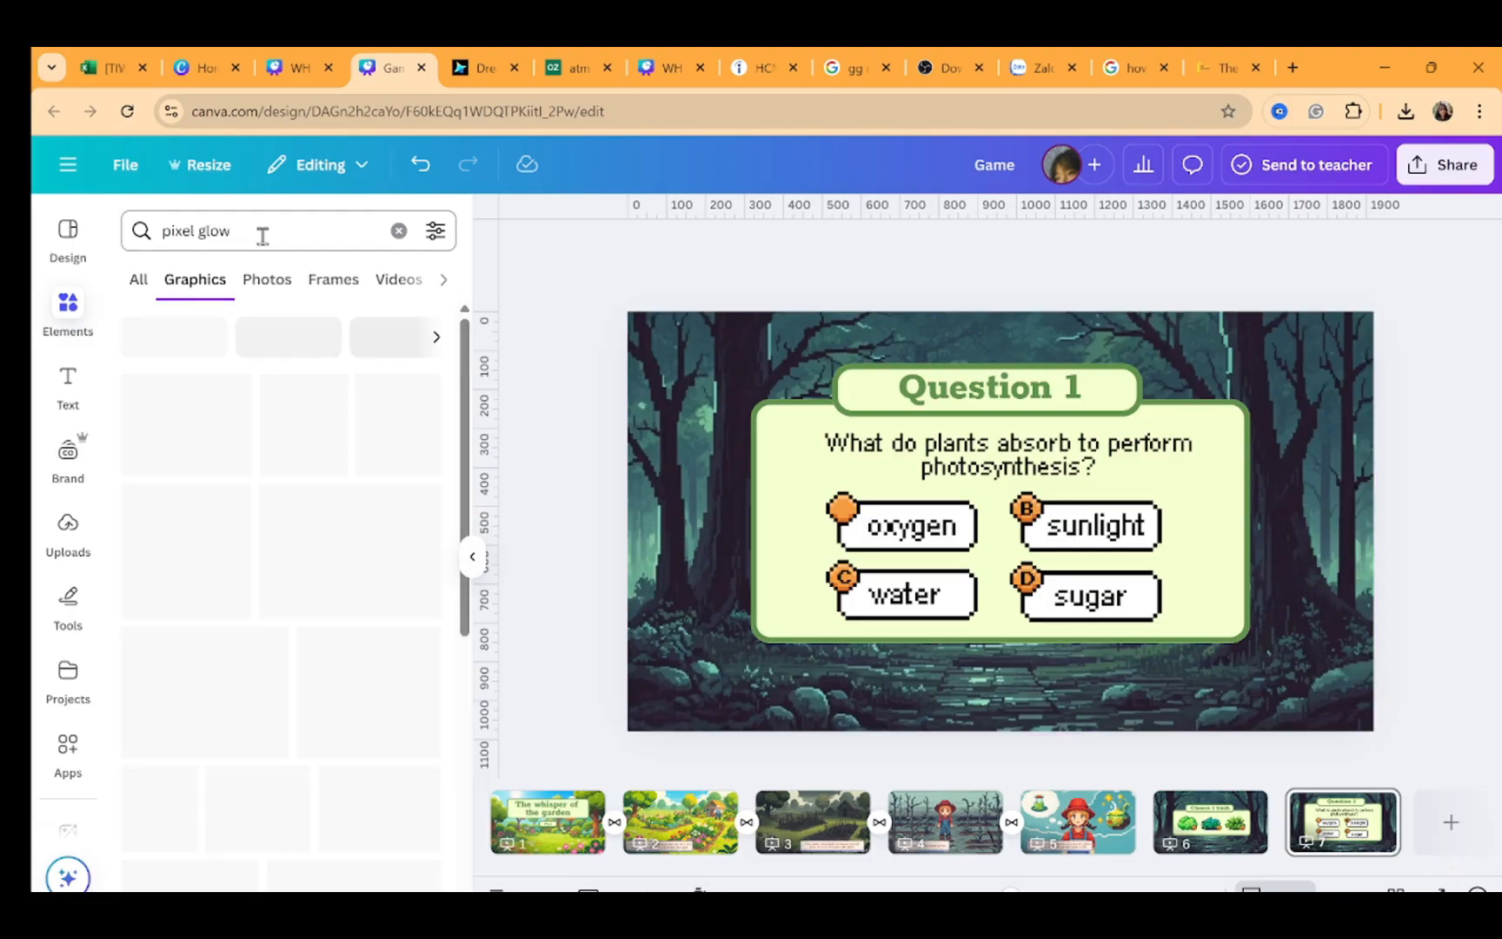
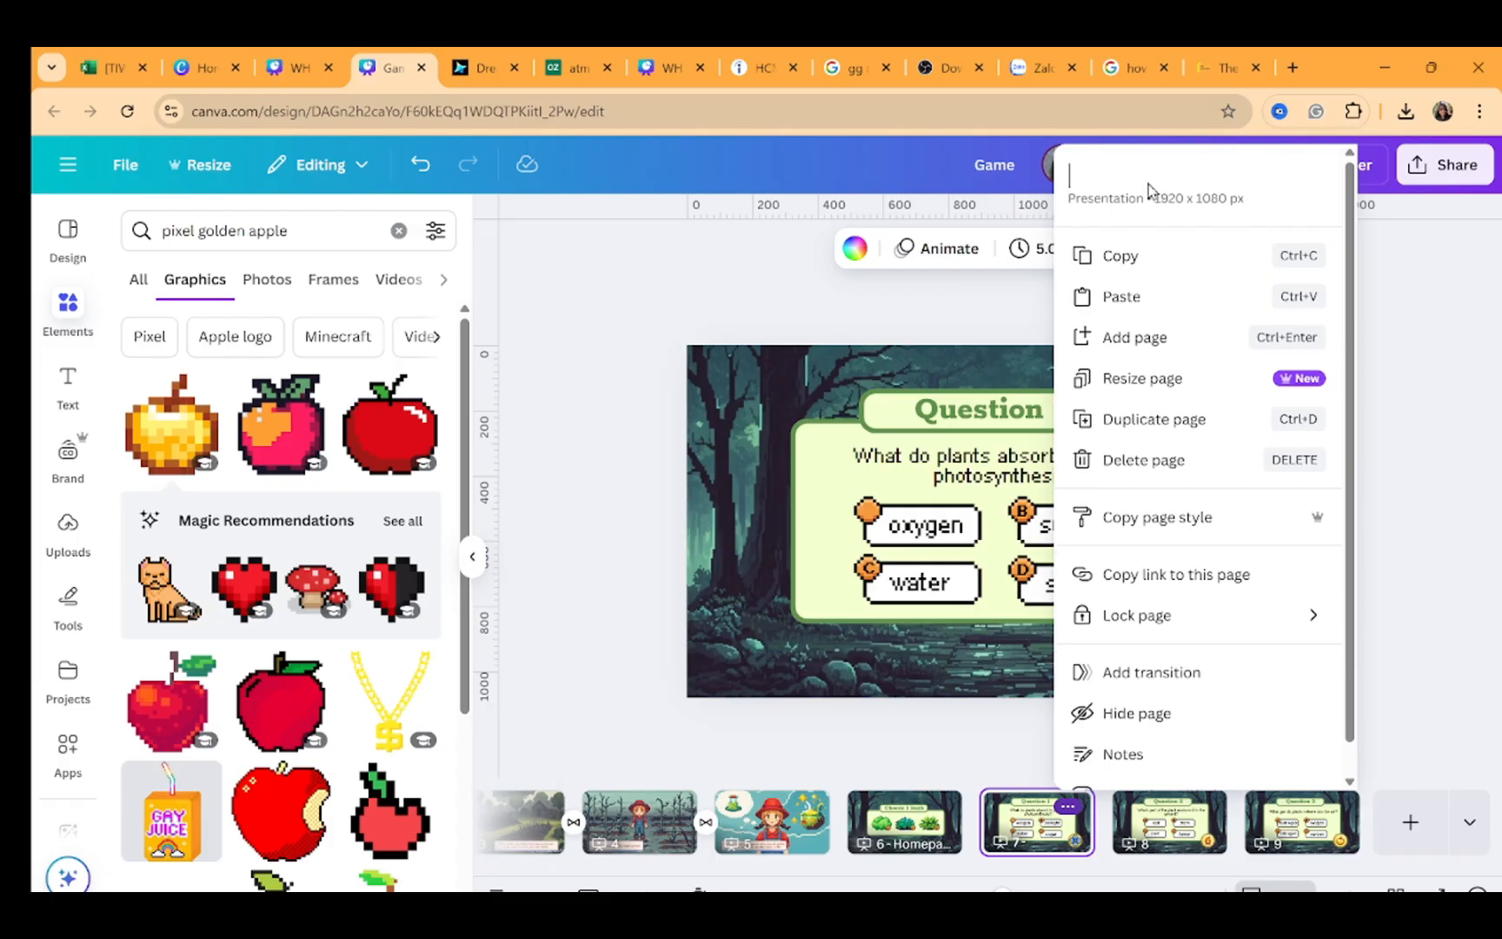
Title page 7 as Q1
type("Q1")
left_click(1408, 393)
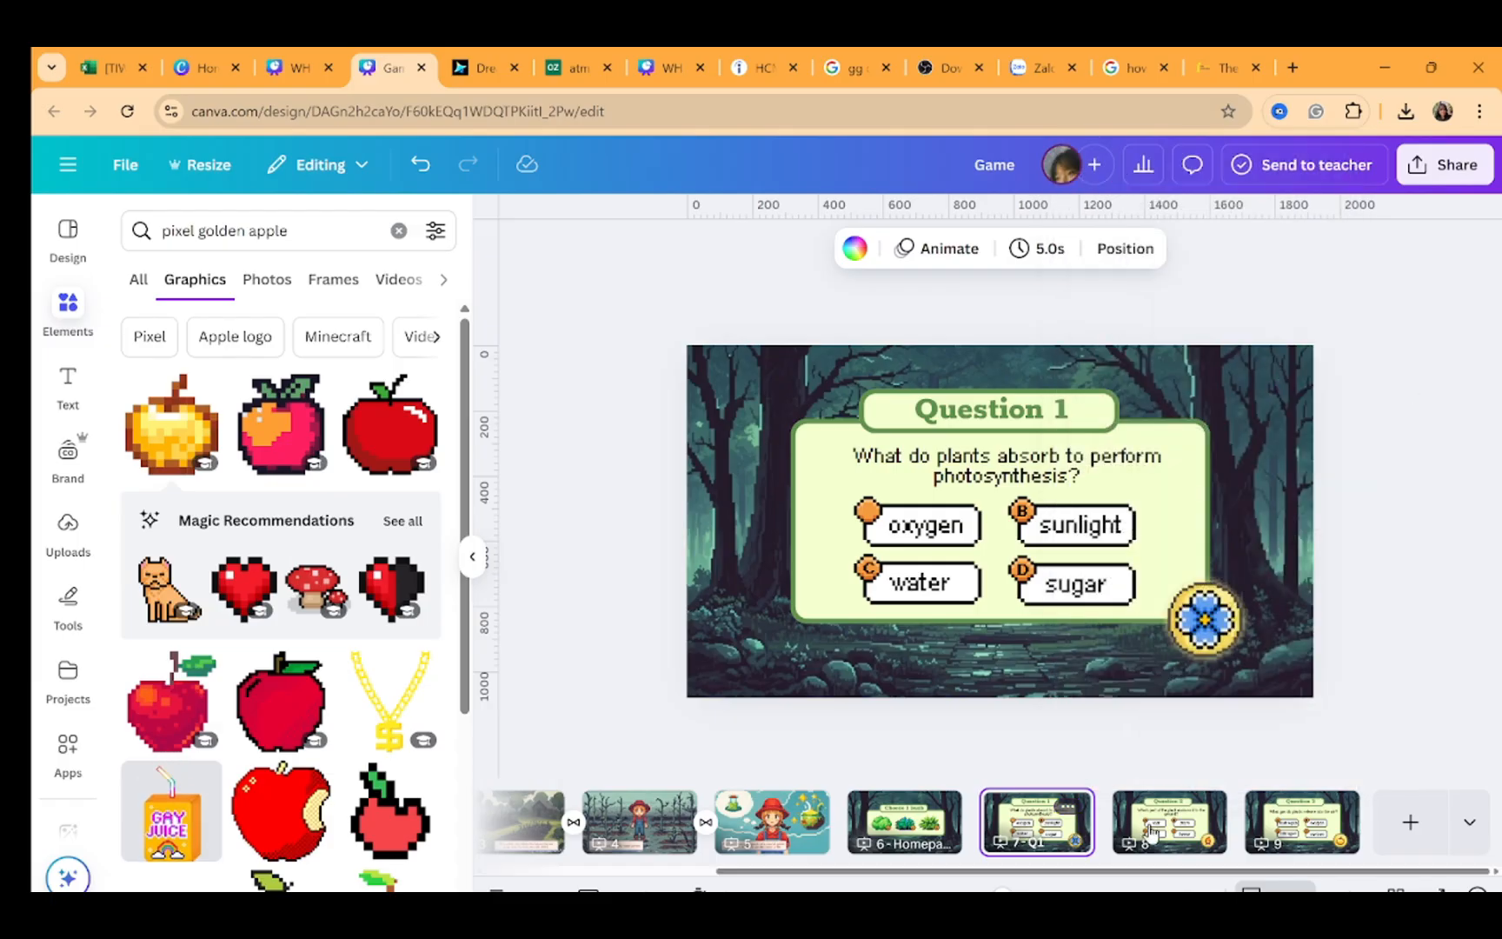
Title page 8 as Q2
left_click(1202, 809)
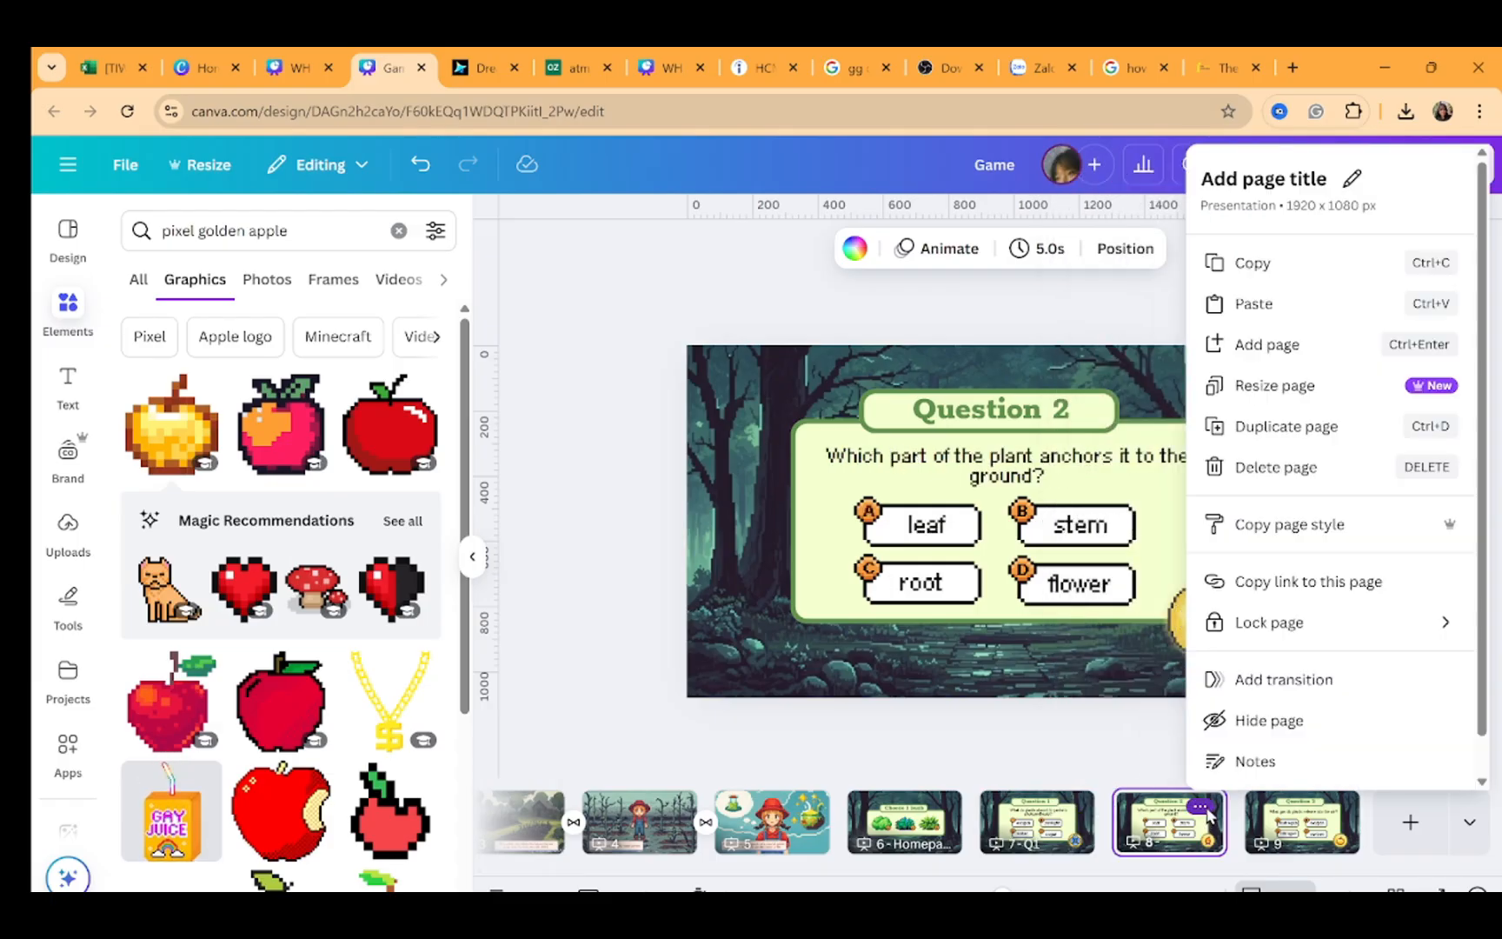
left_click(1350, 179)
type("Q2")
key("Return")
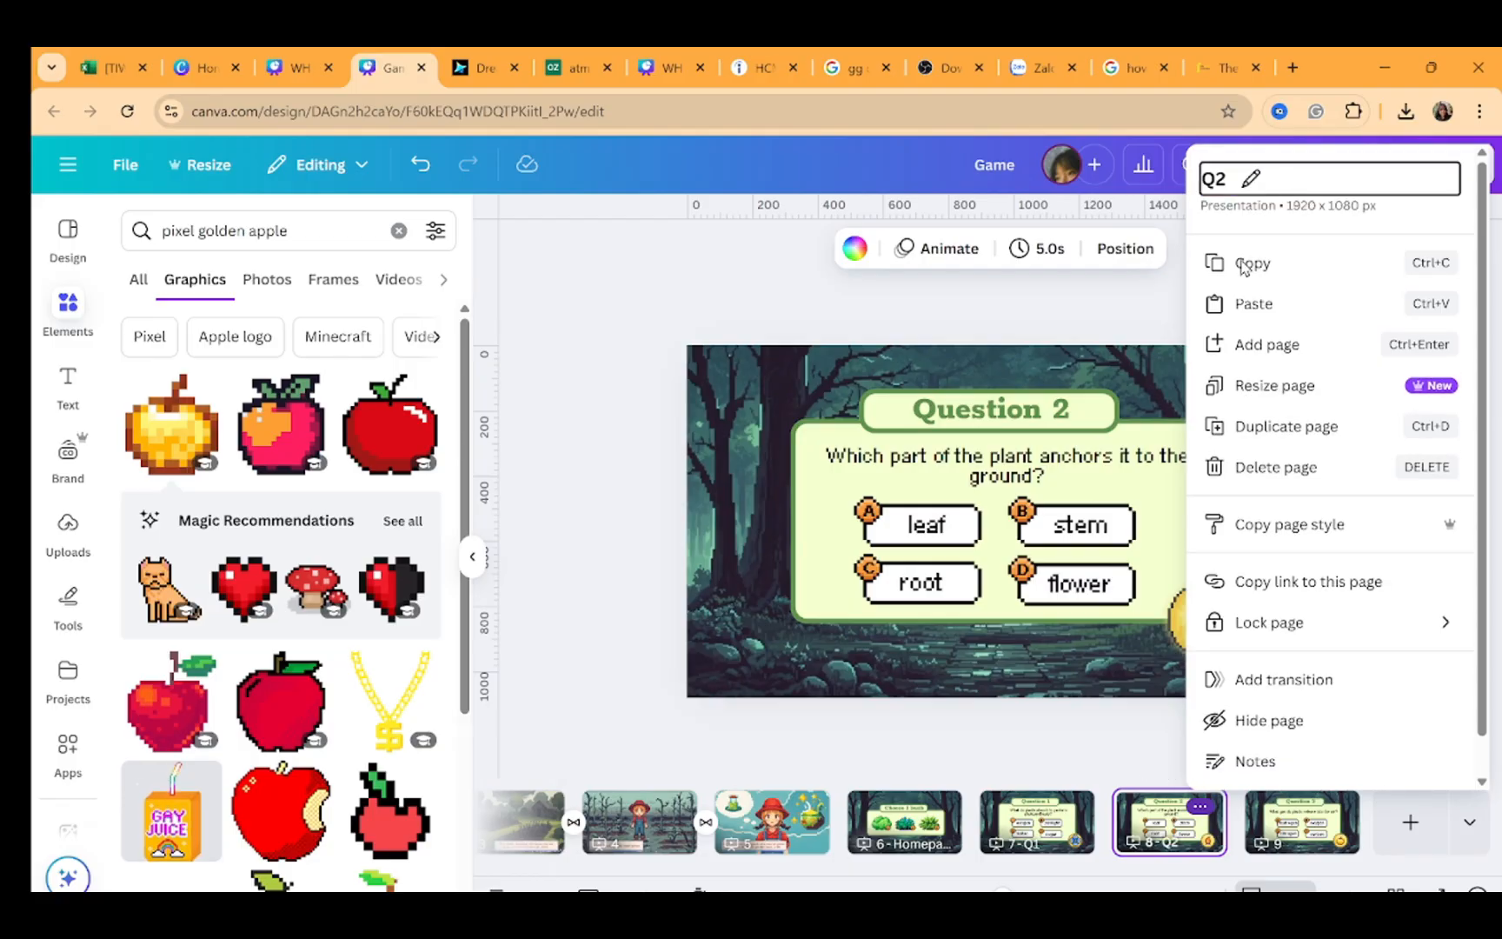
left_click(1096, 724)
Title page 9 as Q3
left_click(1287, 821)
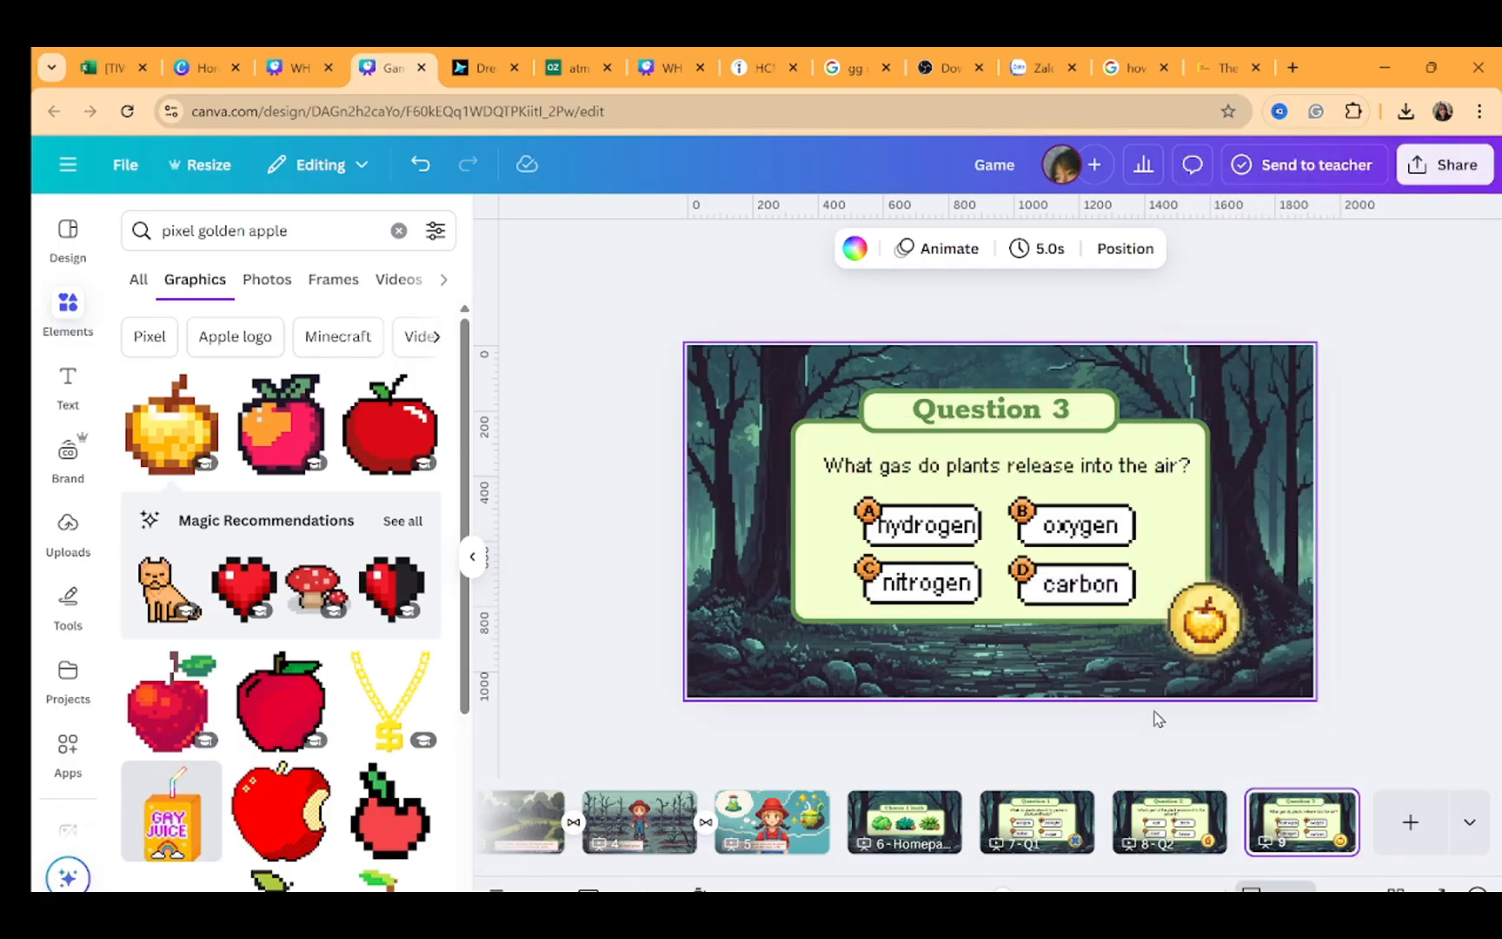
left_click(1330, 807)
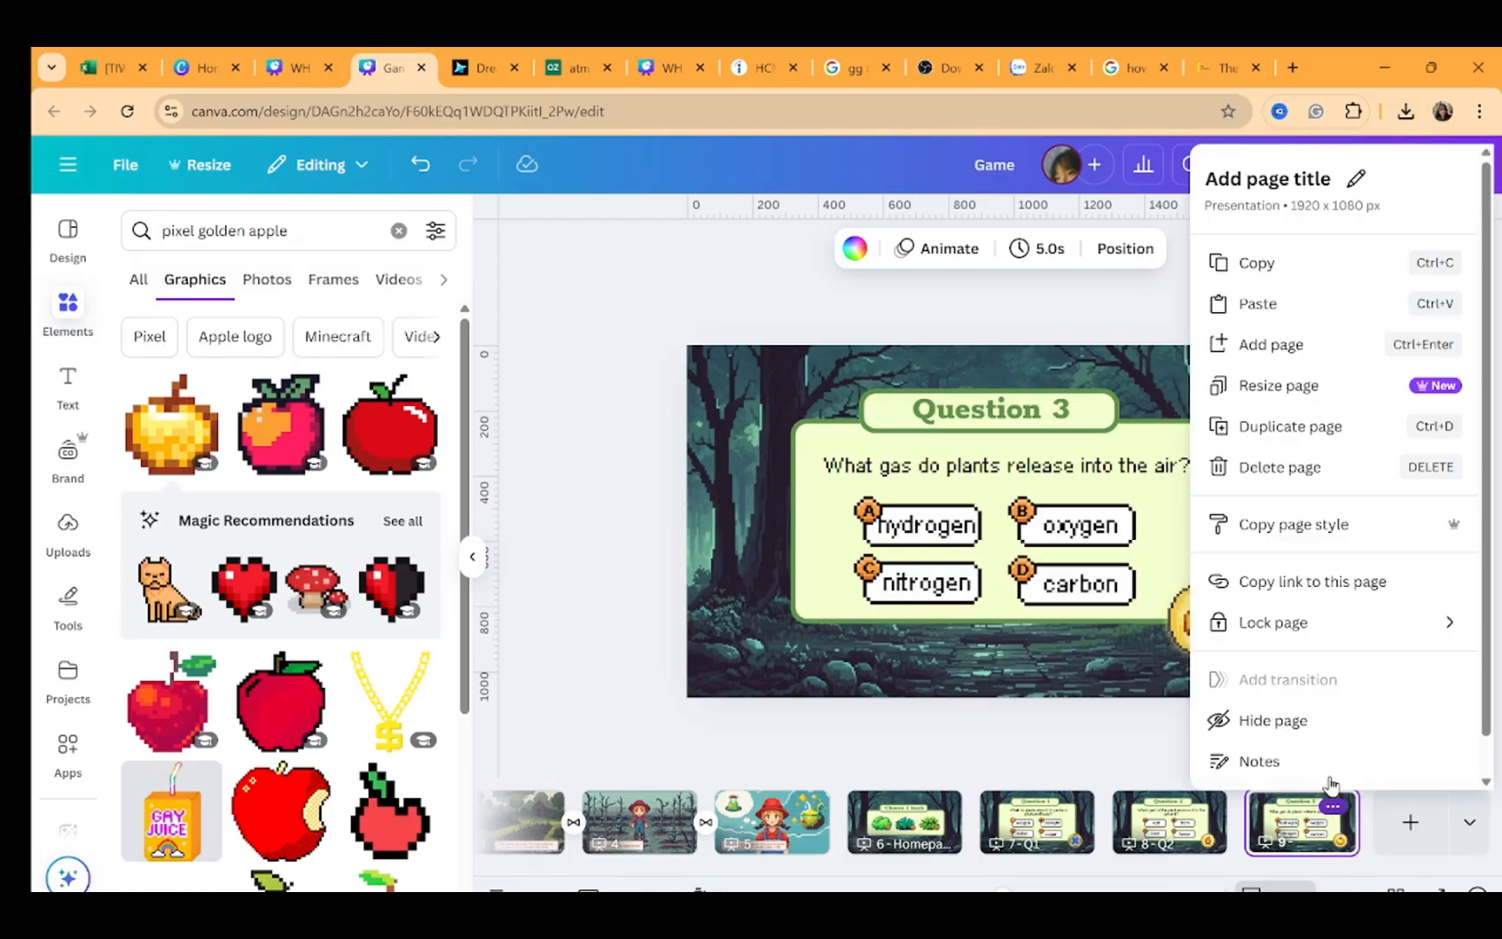
left_click(1354, 179)
type("Q3")
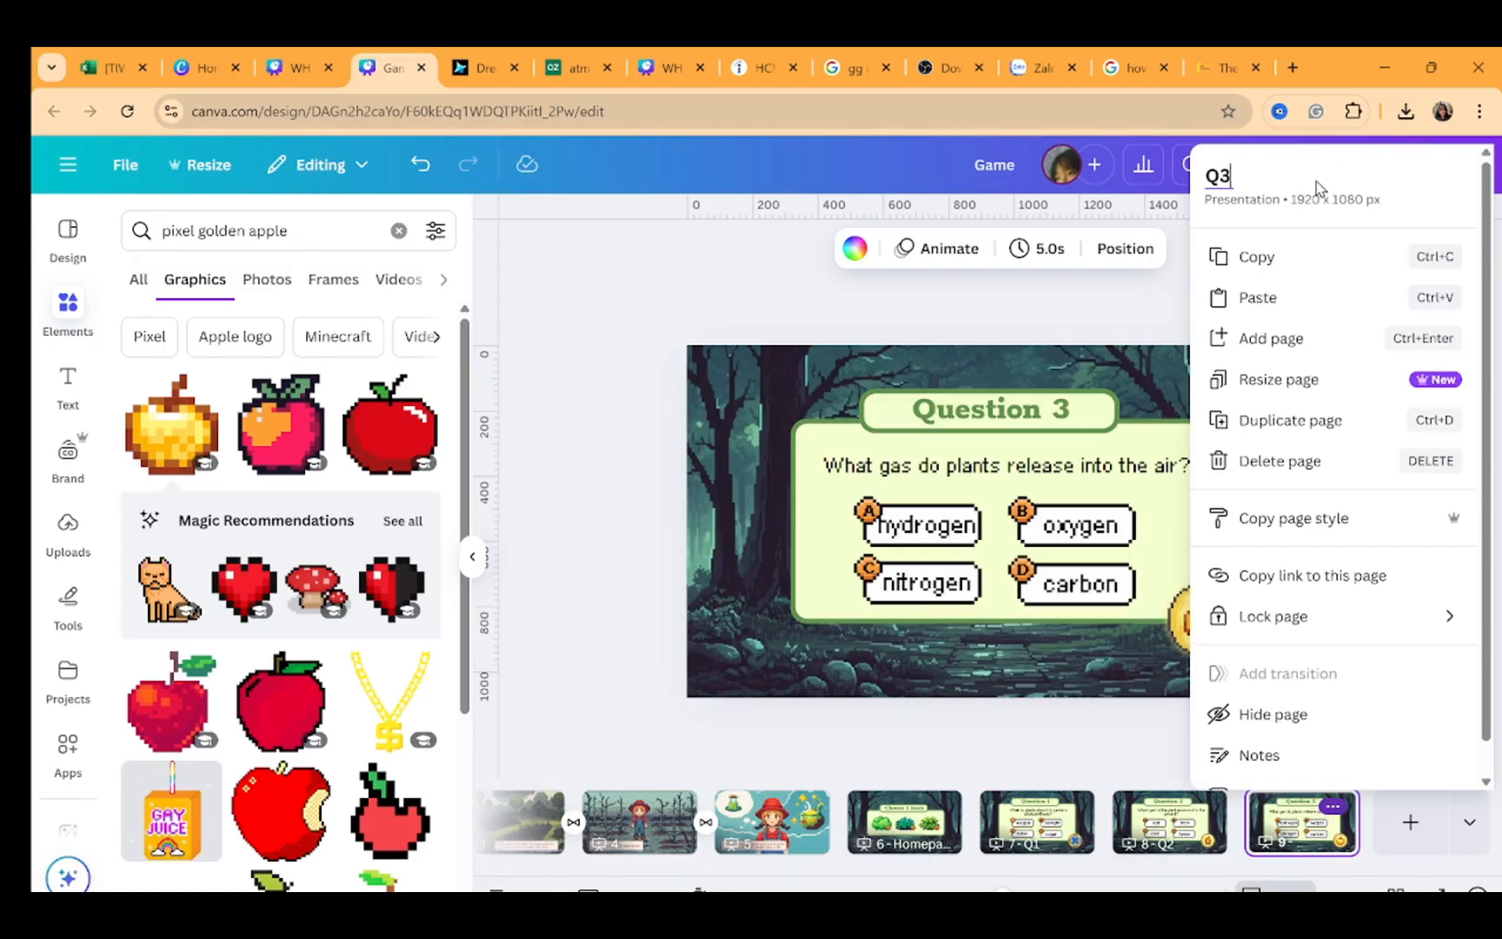
key("Return")
left_click(1184, 275)
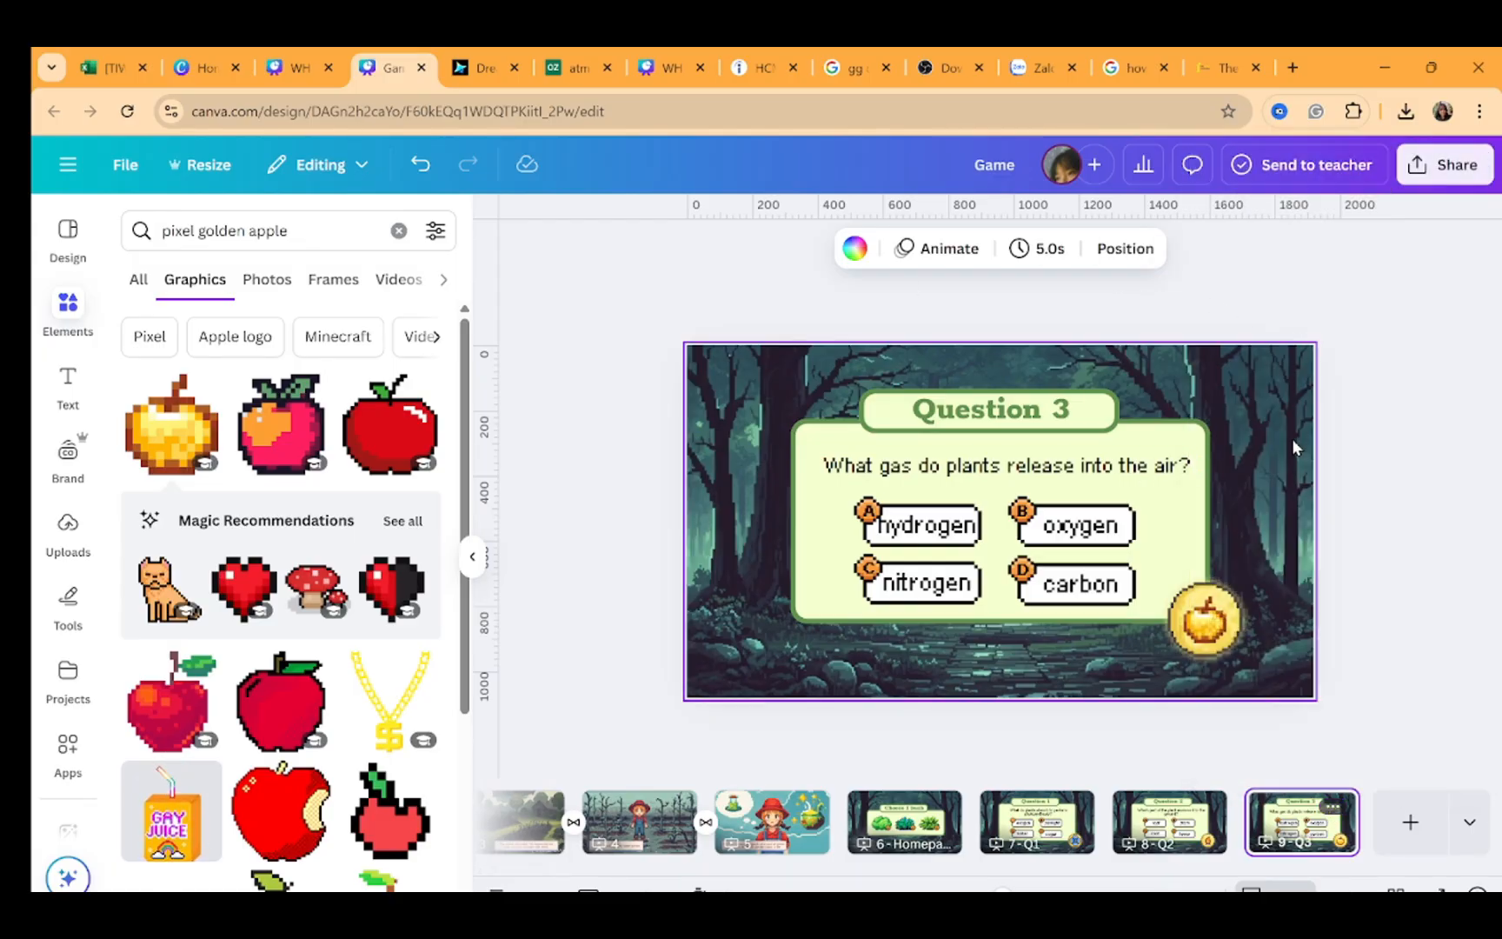
Step through the question pages to review them
left_click(1046, 819)
key("Right")
key("Right")
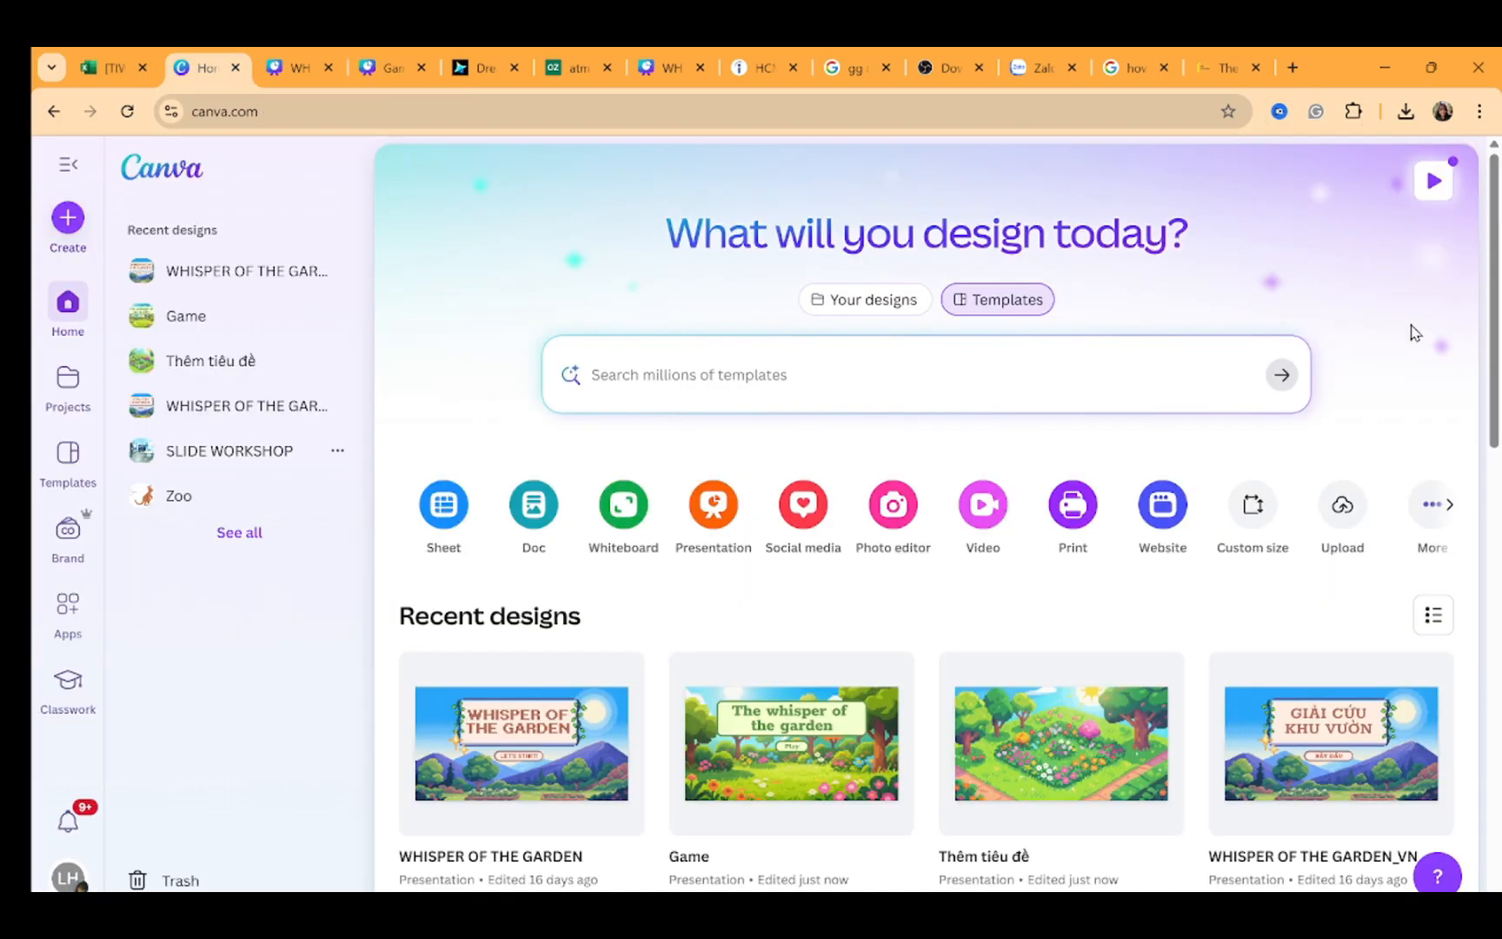
Create a new blank presentation and name it "Win - Lose"
left_click(697, 531)
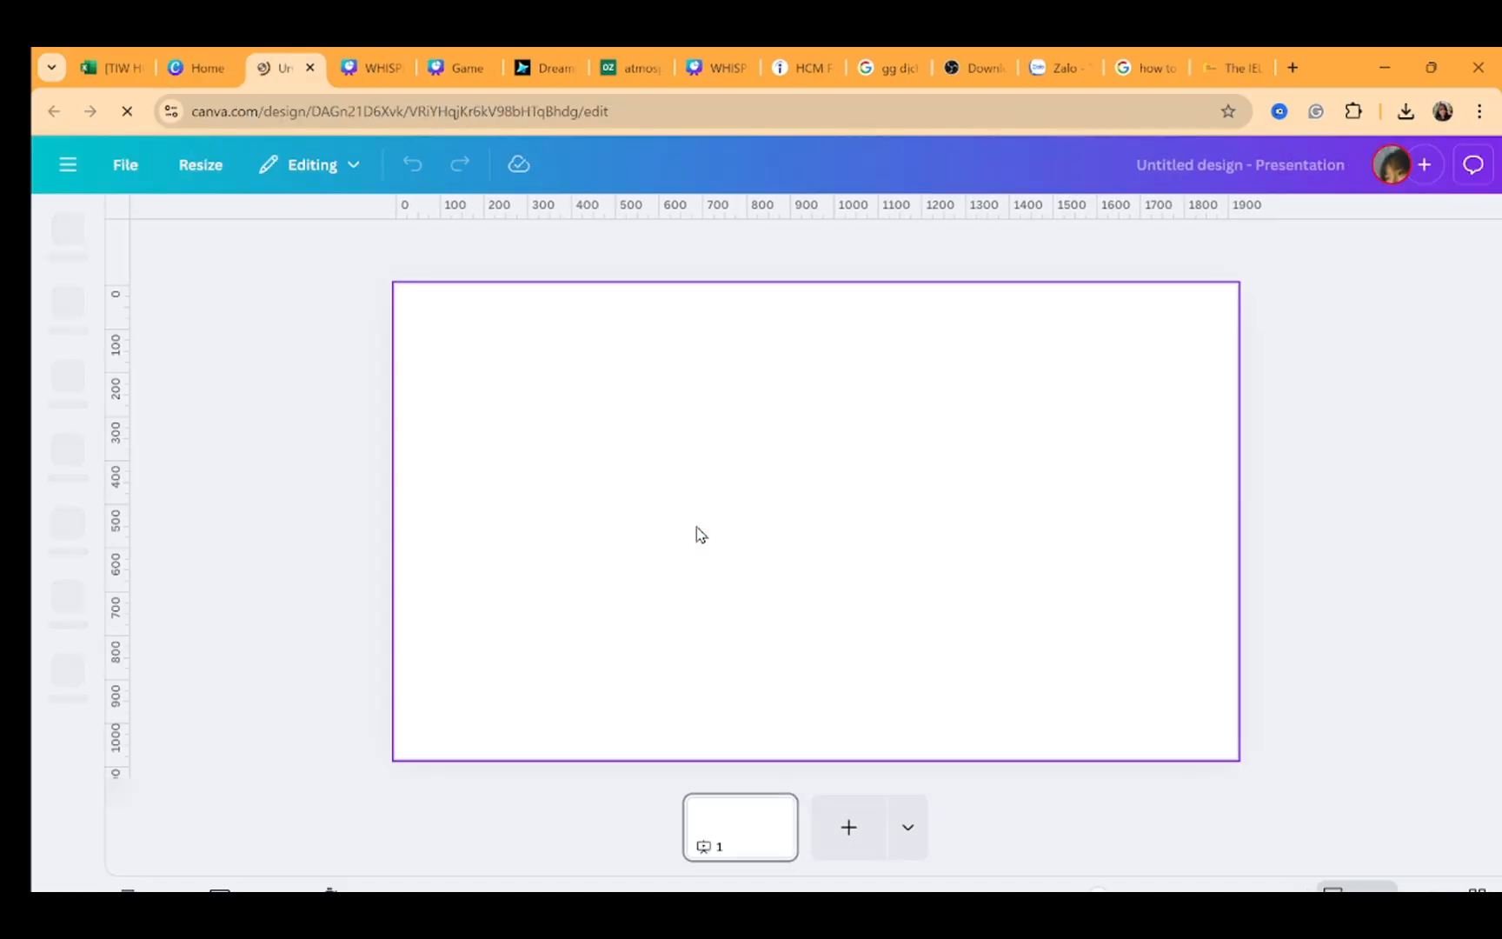
left_click(996, 166)
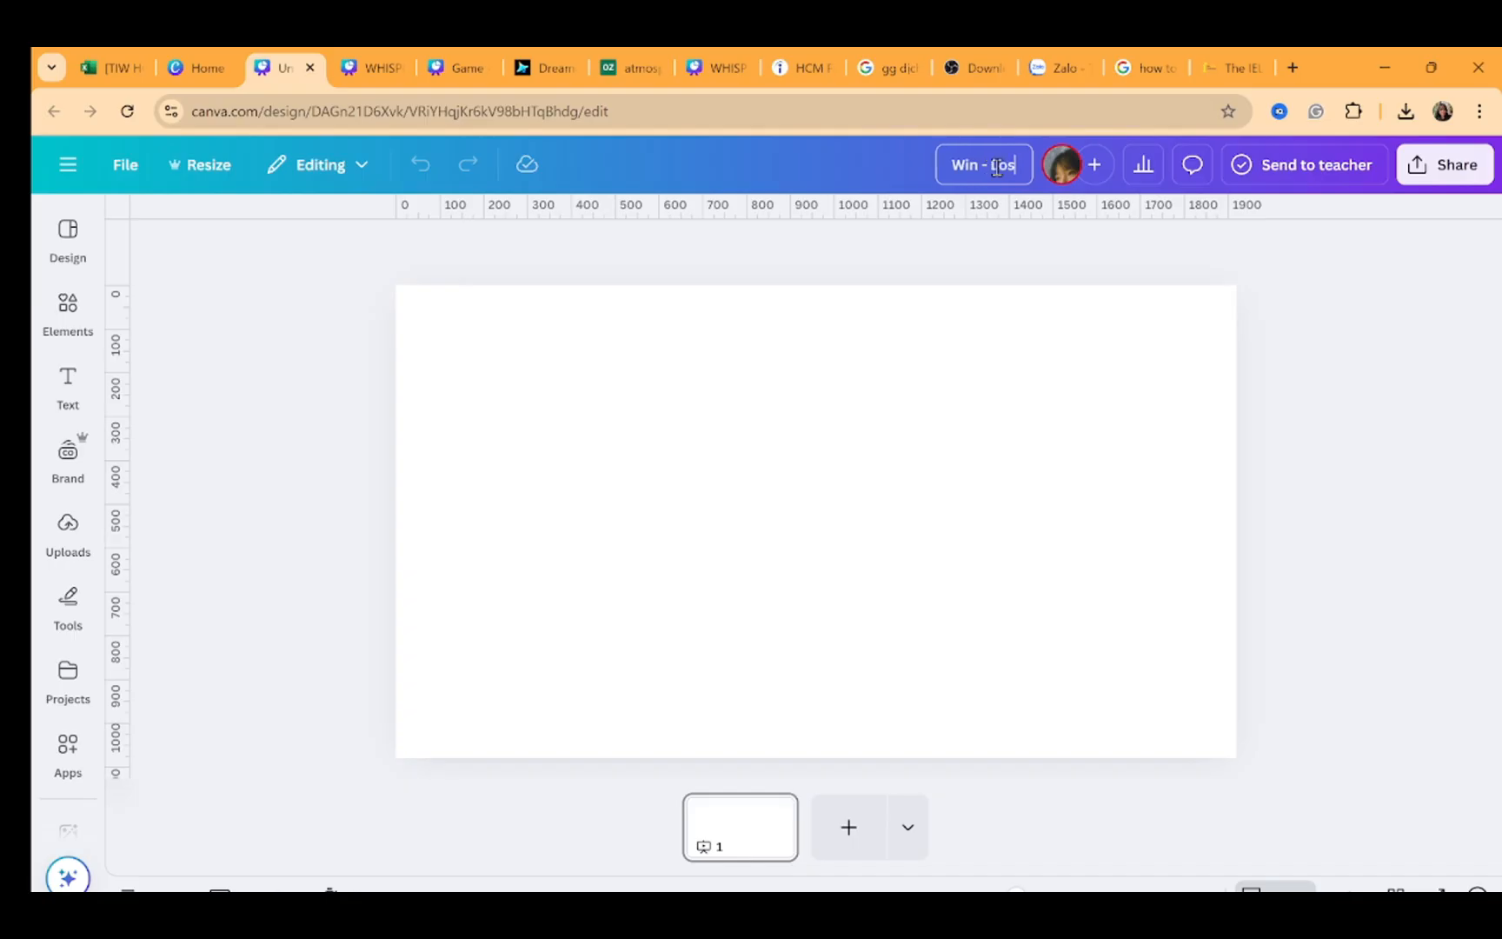
left_click(935, 307)
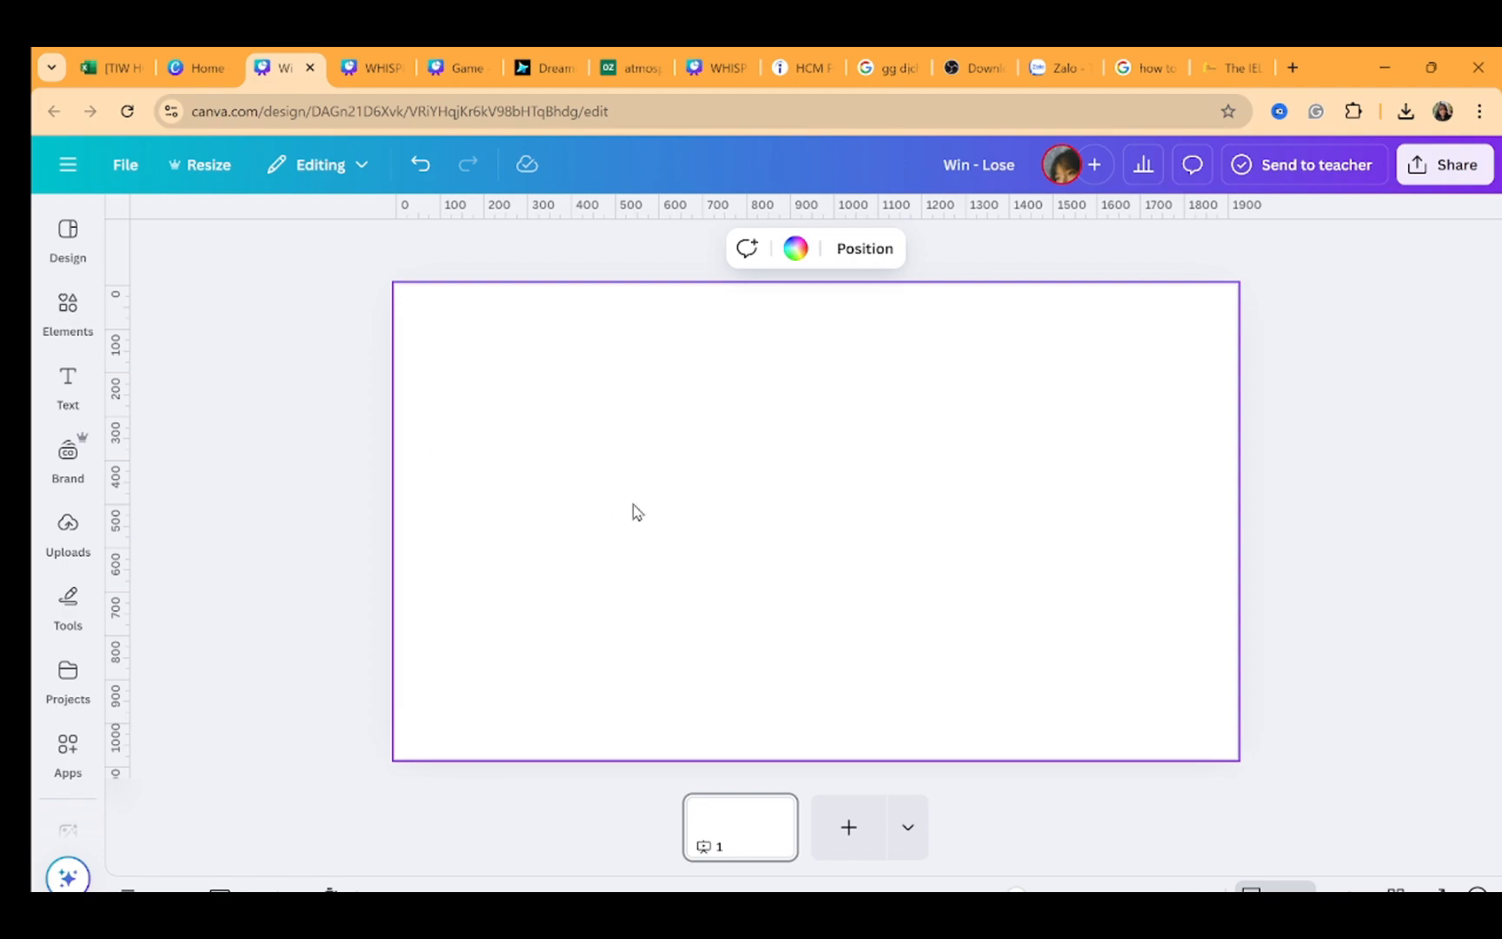
Insert the uploaded image of the girl among blue flowers onto page 1
left_click(69, 530)
scroll(323, 502, "down", 5)
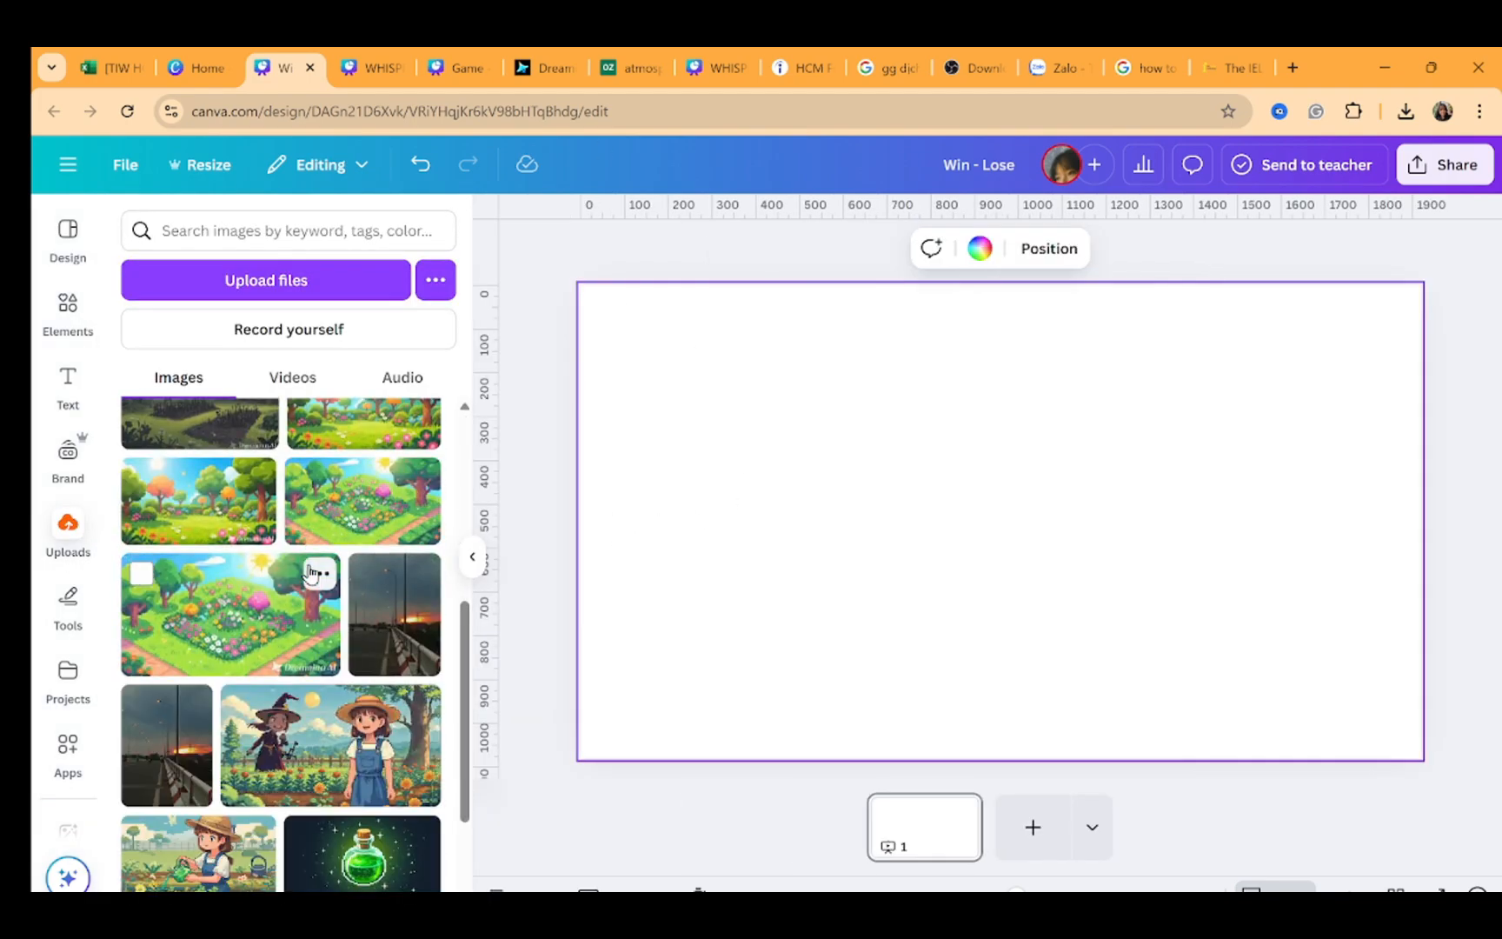
scroll(323, 502, "down", 8)
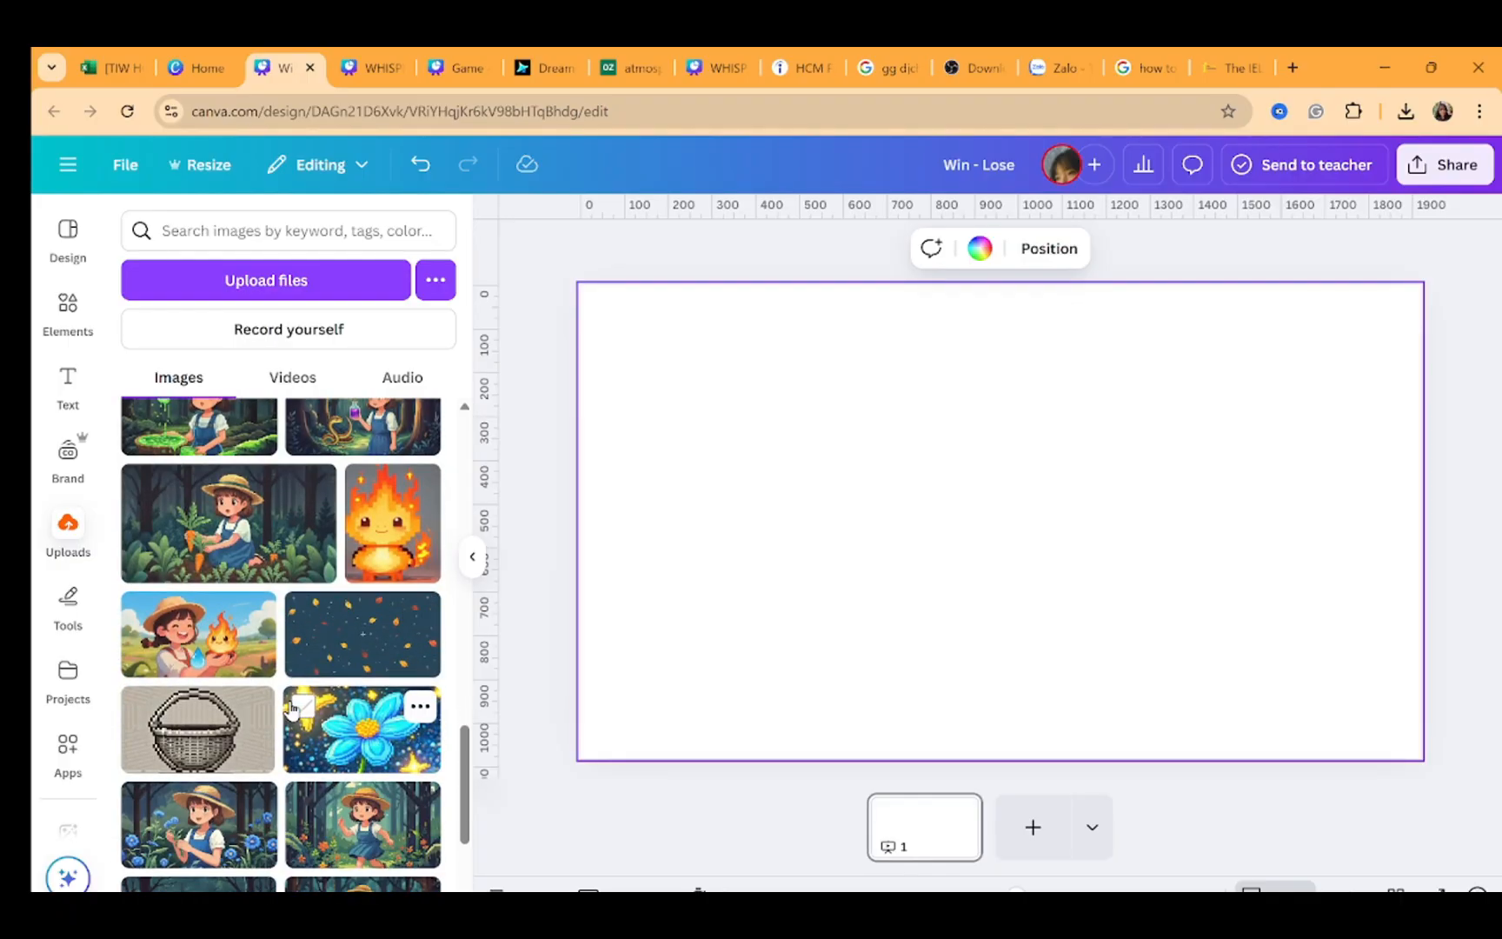
scroll(291, 708, "down", 2)
scroll(287, 690, "up", 3)
scroll(278, 686, "down", 1)
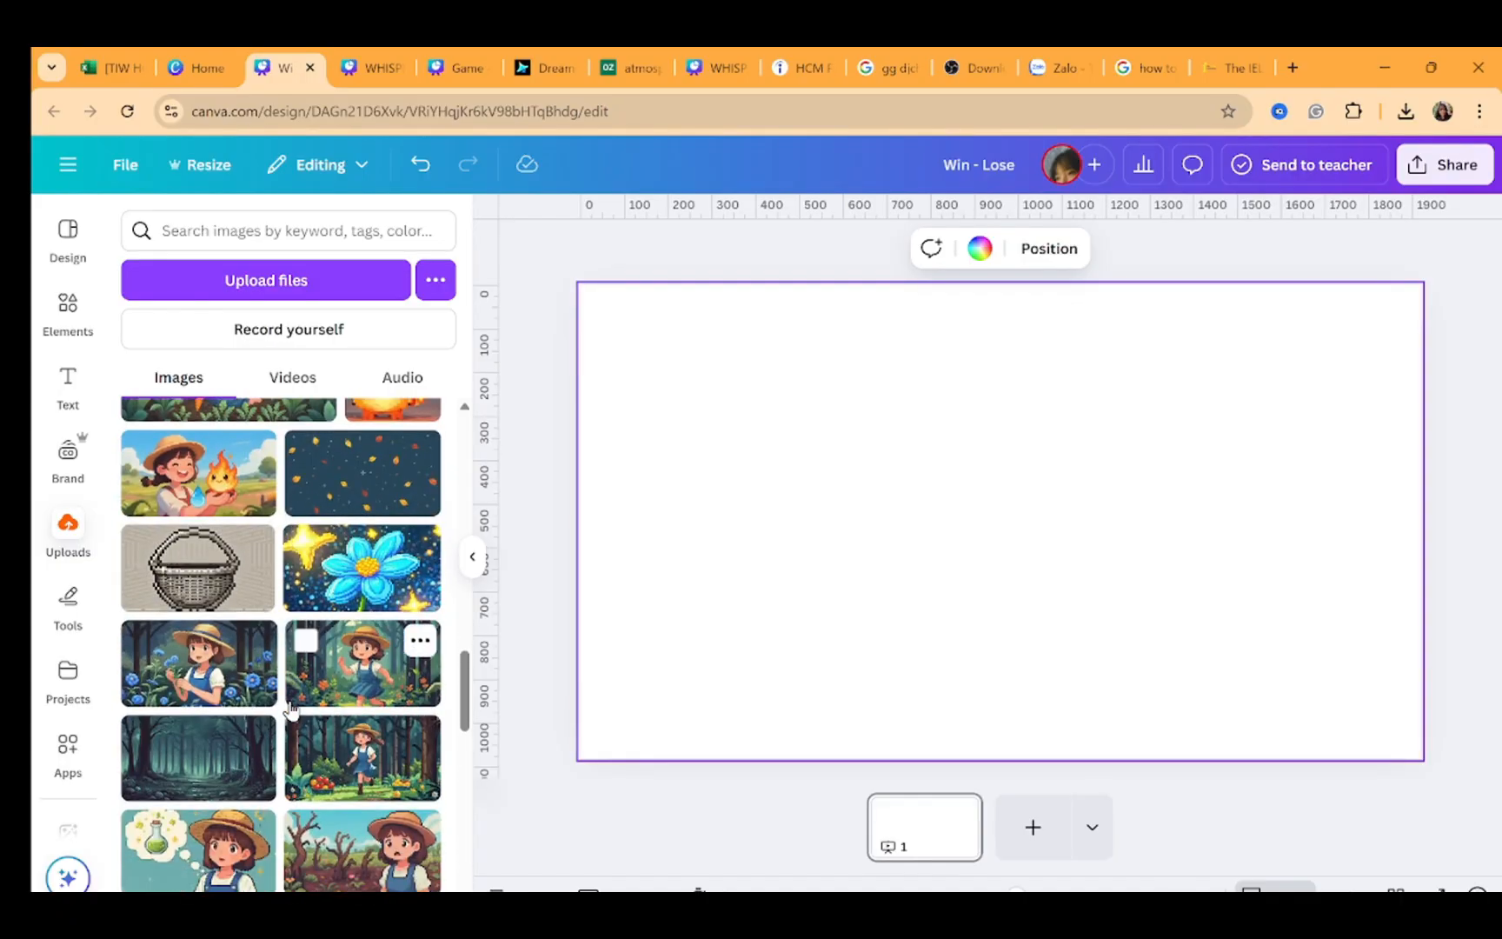
left_click(261, 689)
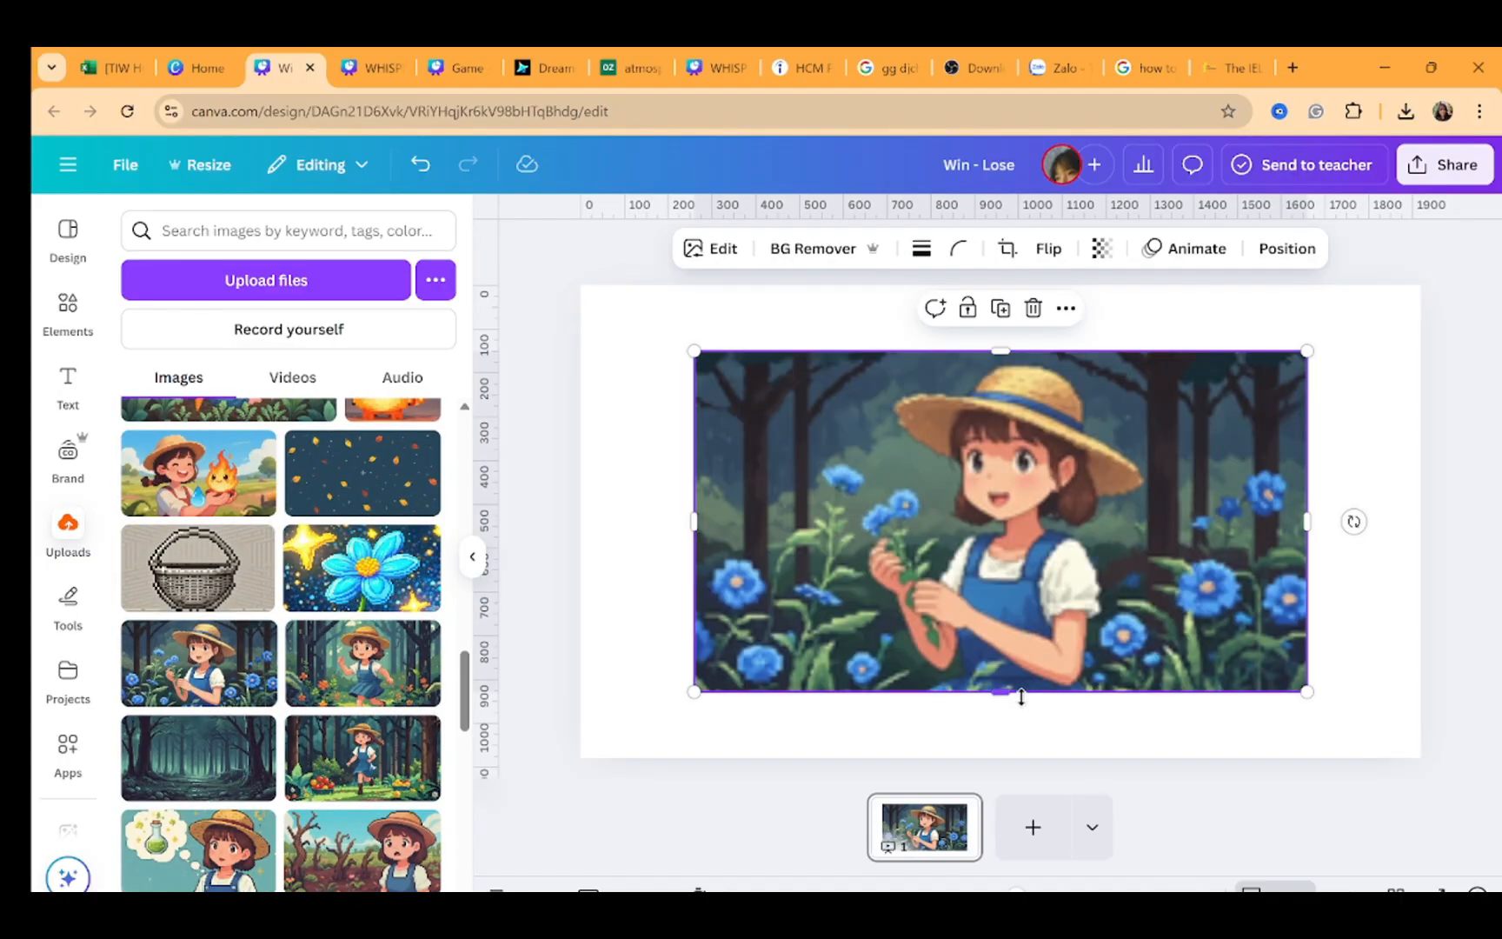
Add a second page with the uploaded glowing blue flower image
left_click(1033, 826)
left_click(360, 565)
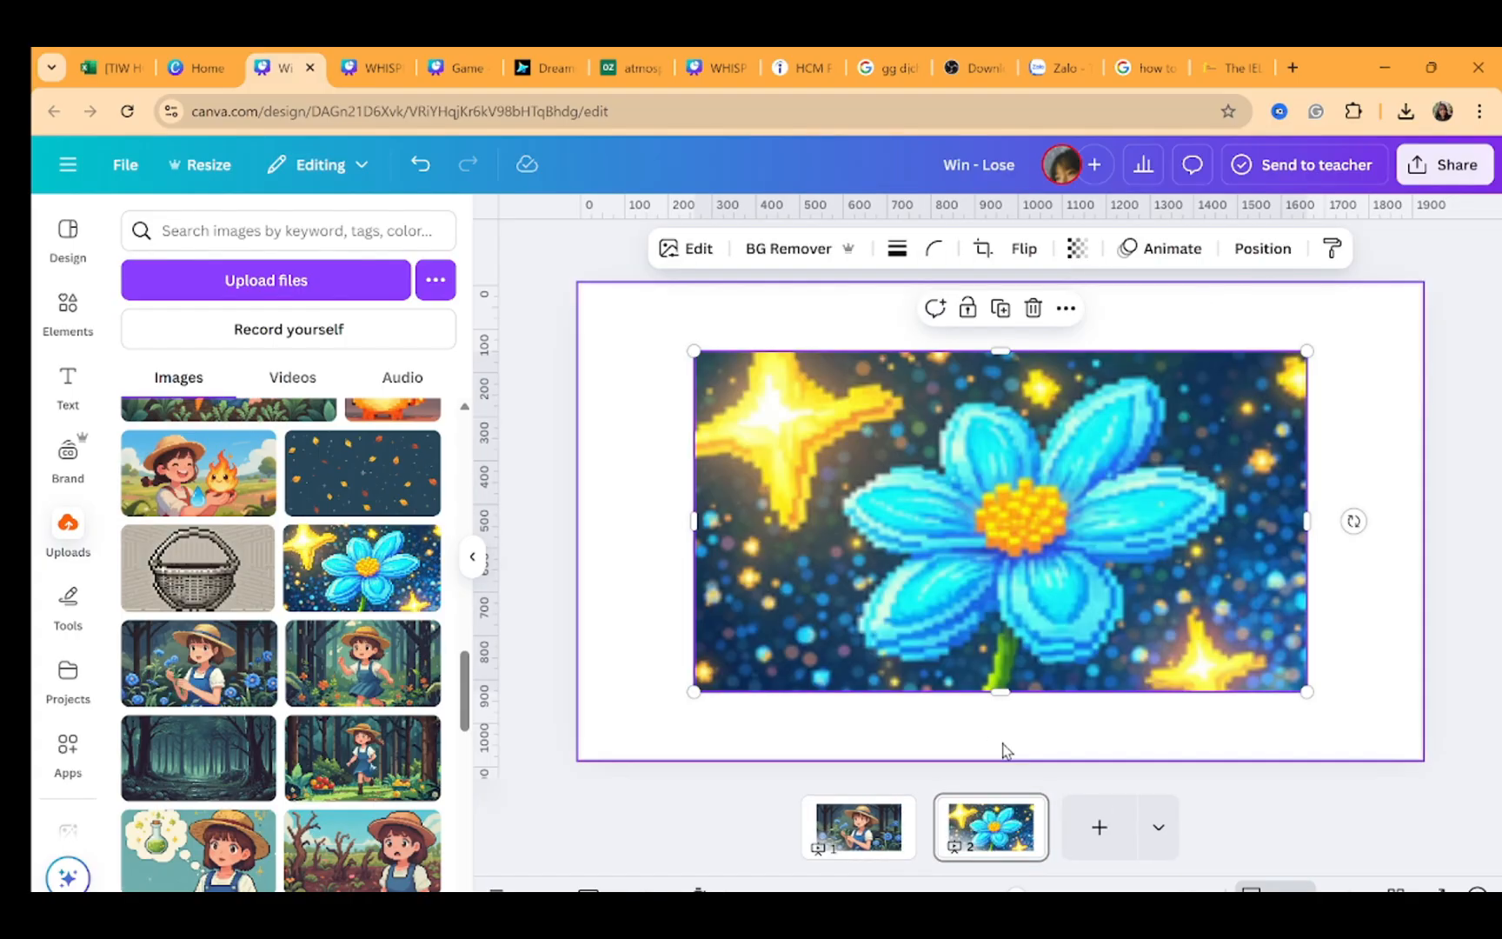
scroll(234, 765, "up", 2)
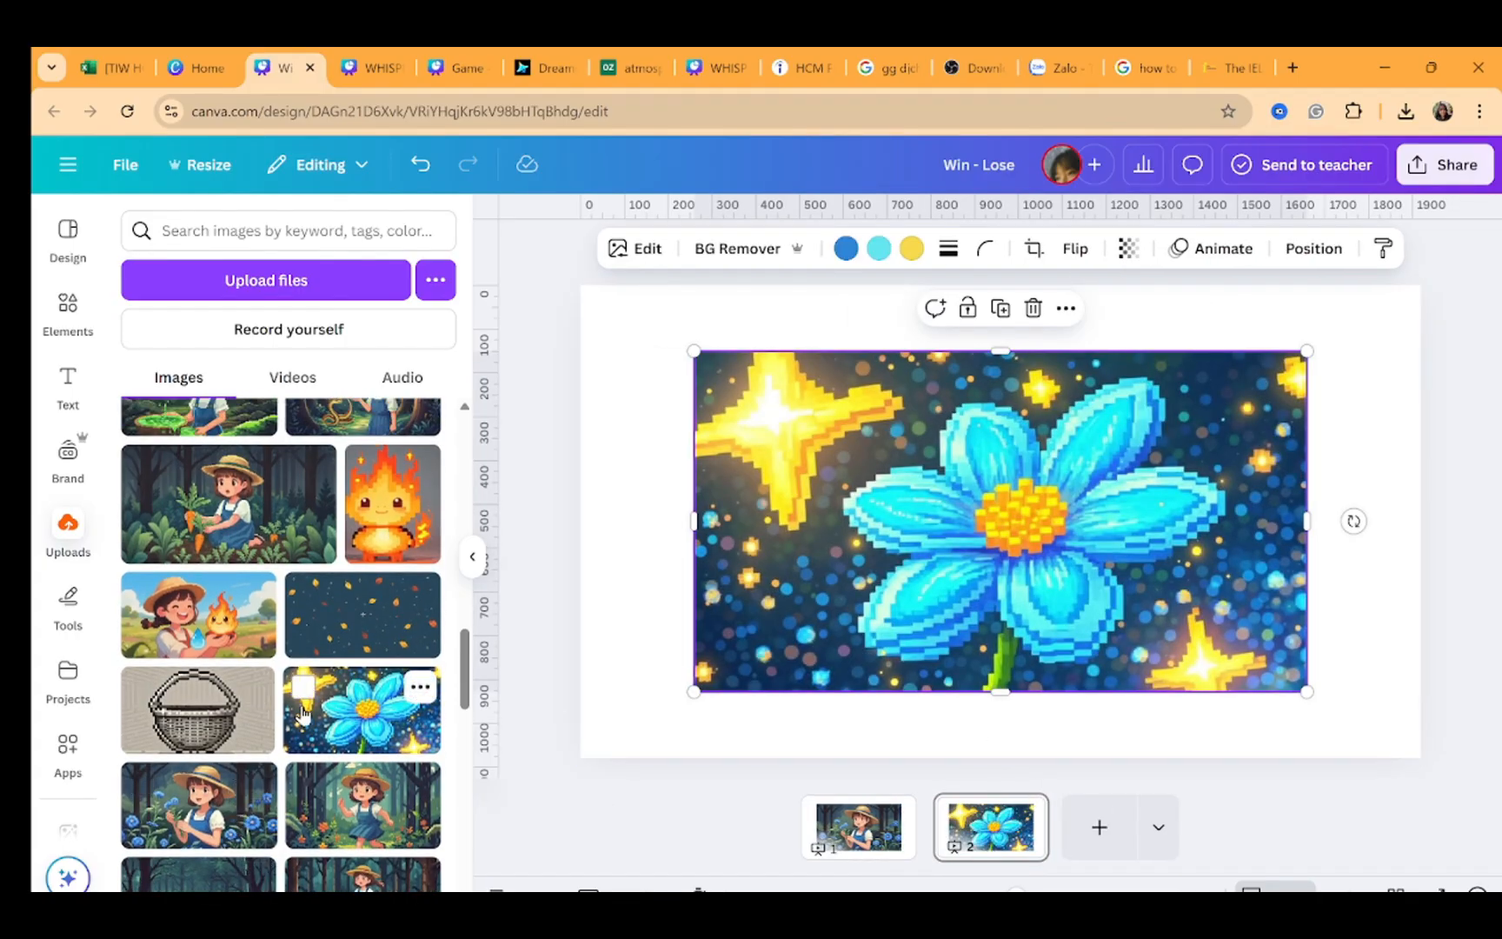
Add a third page, set the falling-leaves image as its background, and insert the basket image on it
left_click(1073, 821)
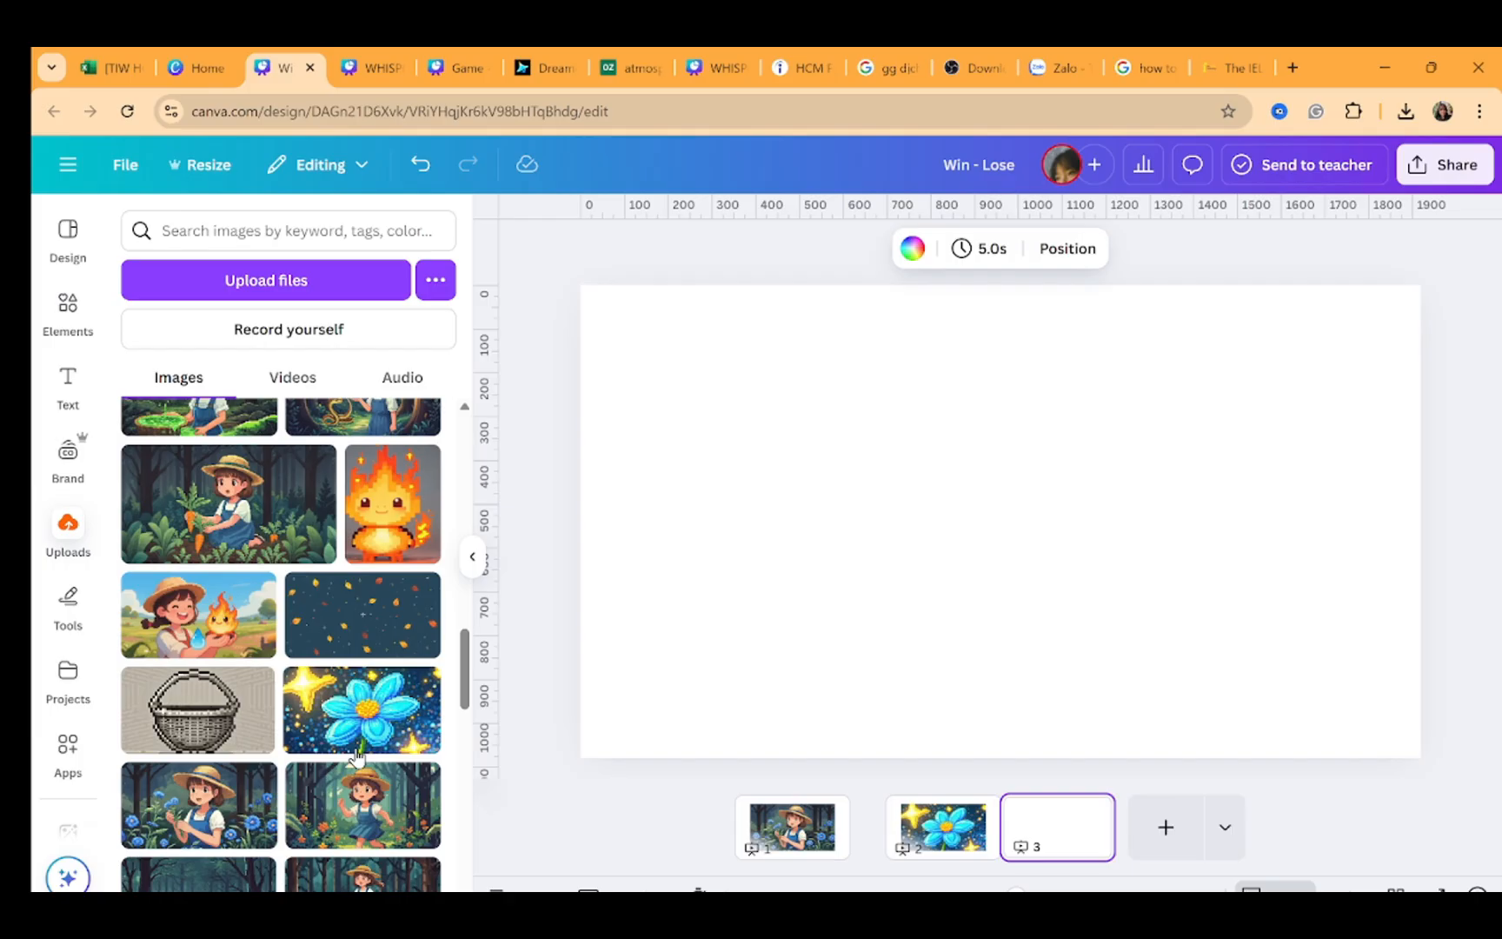
left_click(363, 615)
right_click(882, 521)
left_click(977, 817)
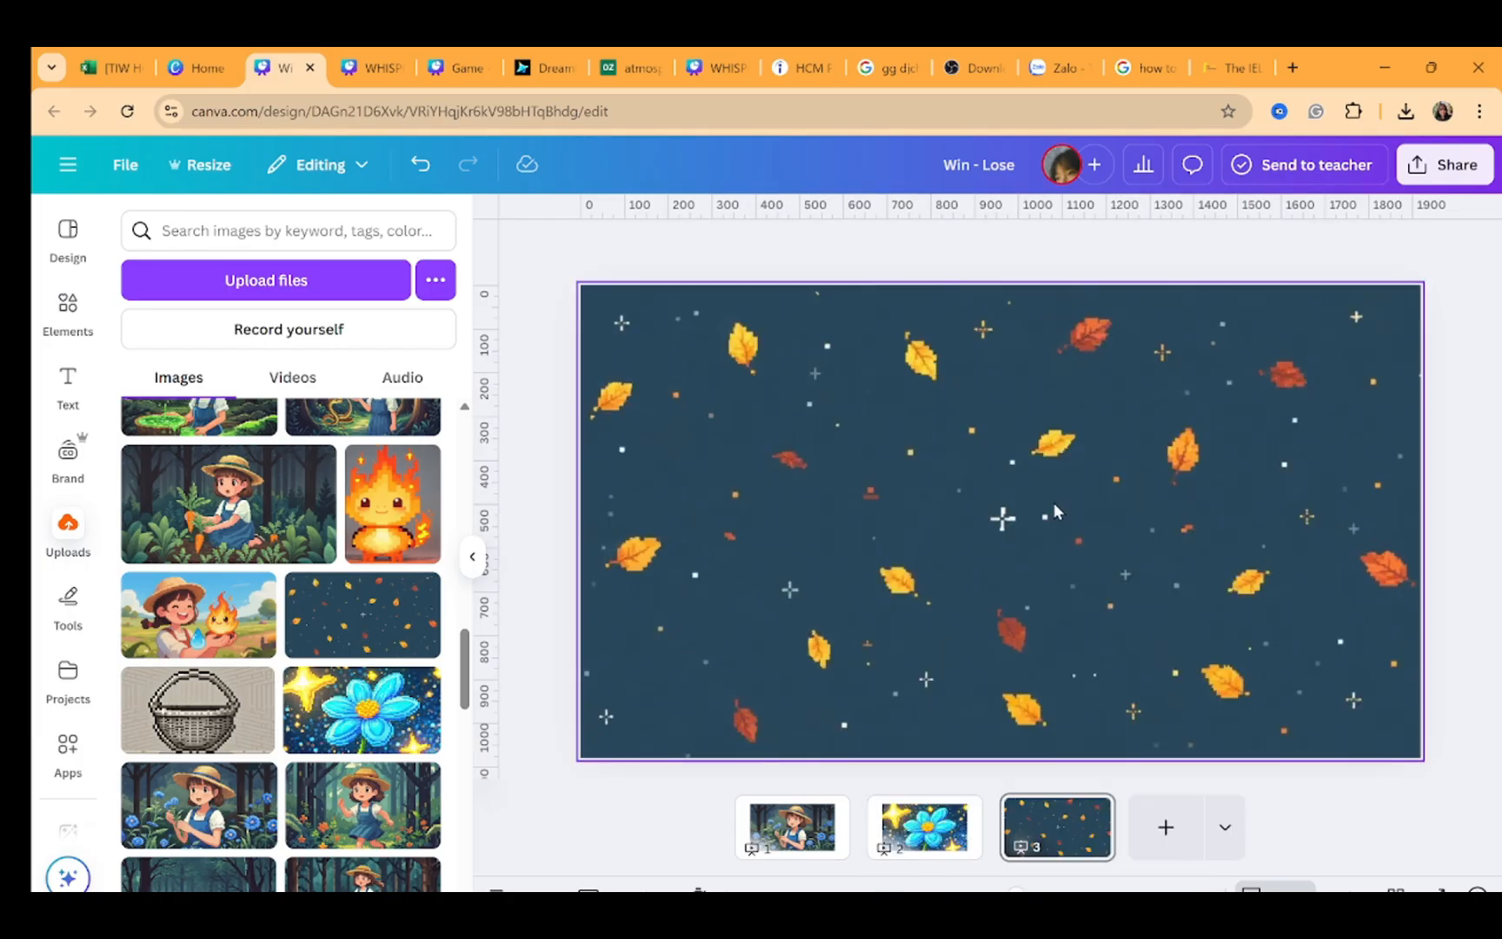
left_click(222, 705)
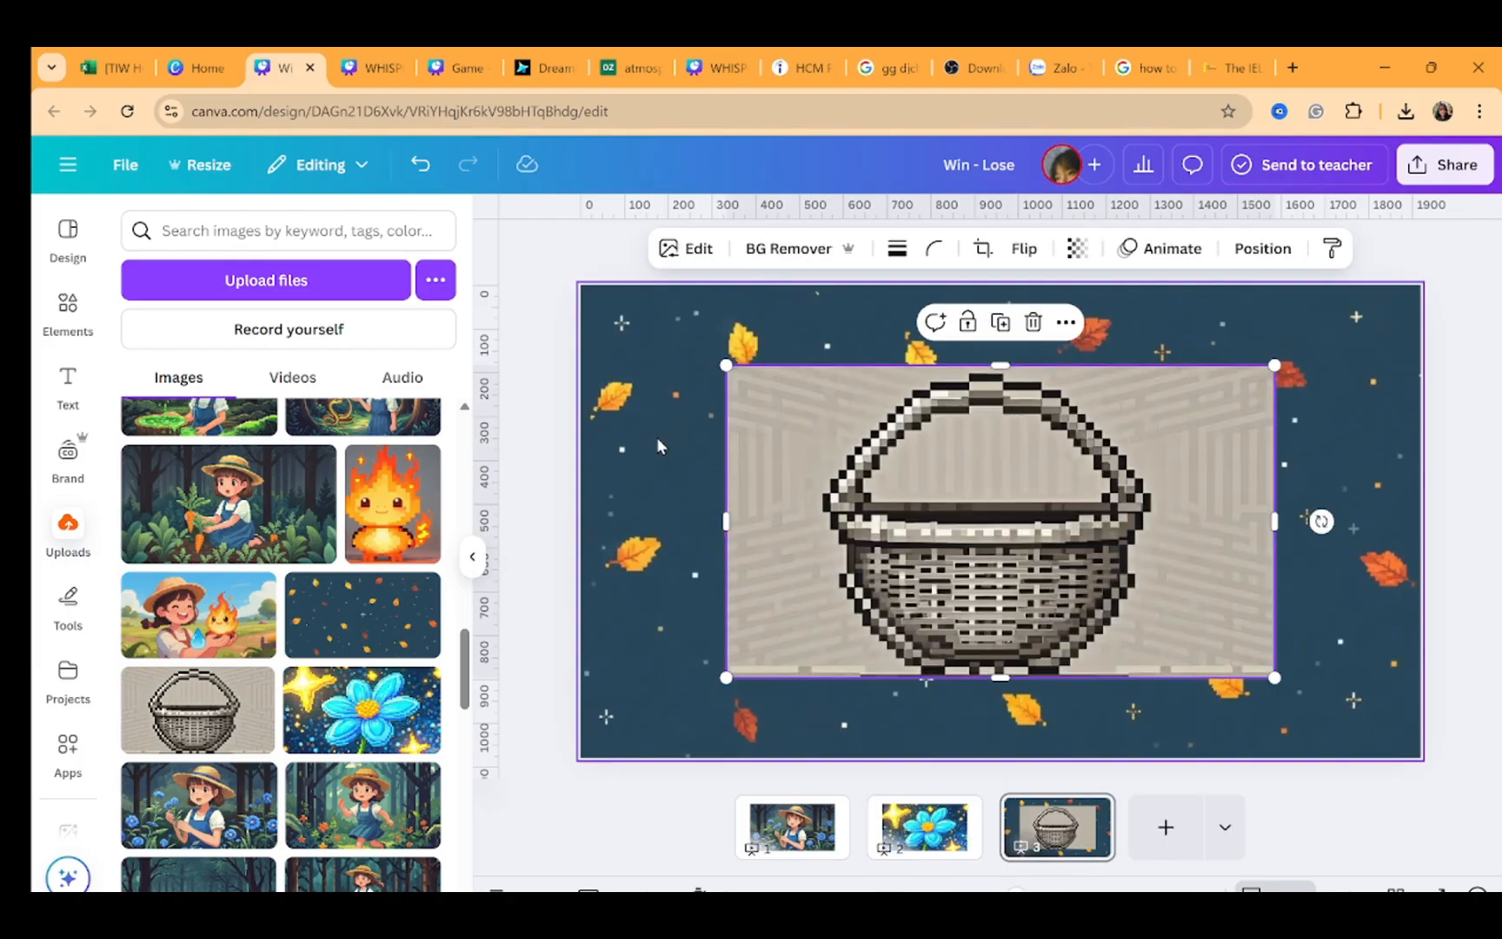
Set the blue flower image as the background of page 2
left_click(925, 817)
right_click(1008, 565)
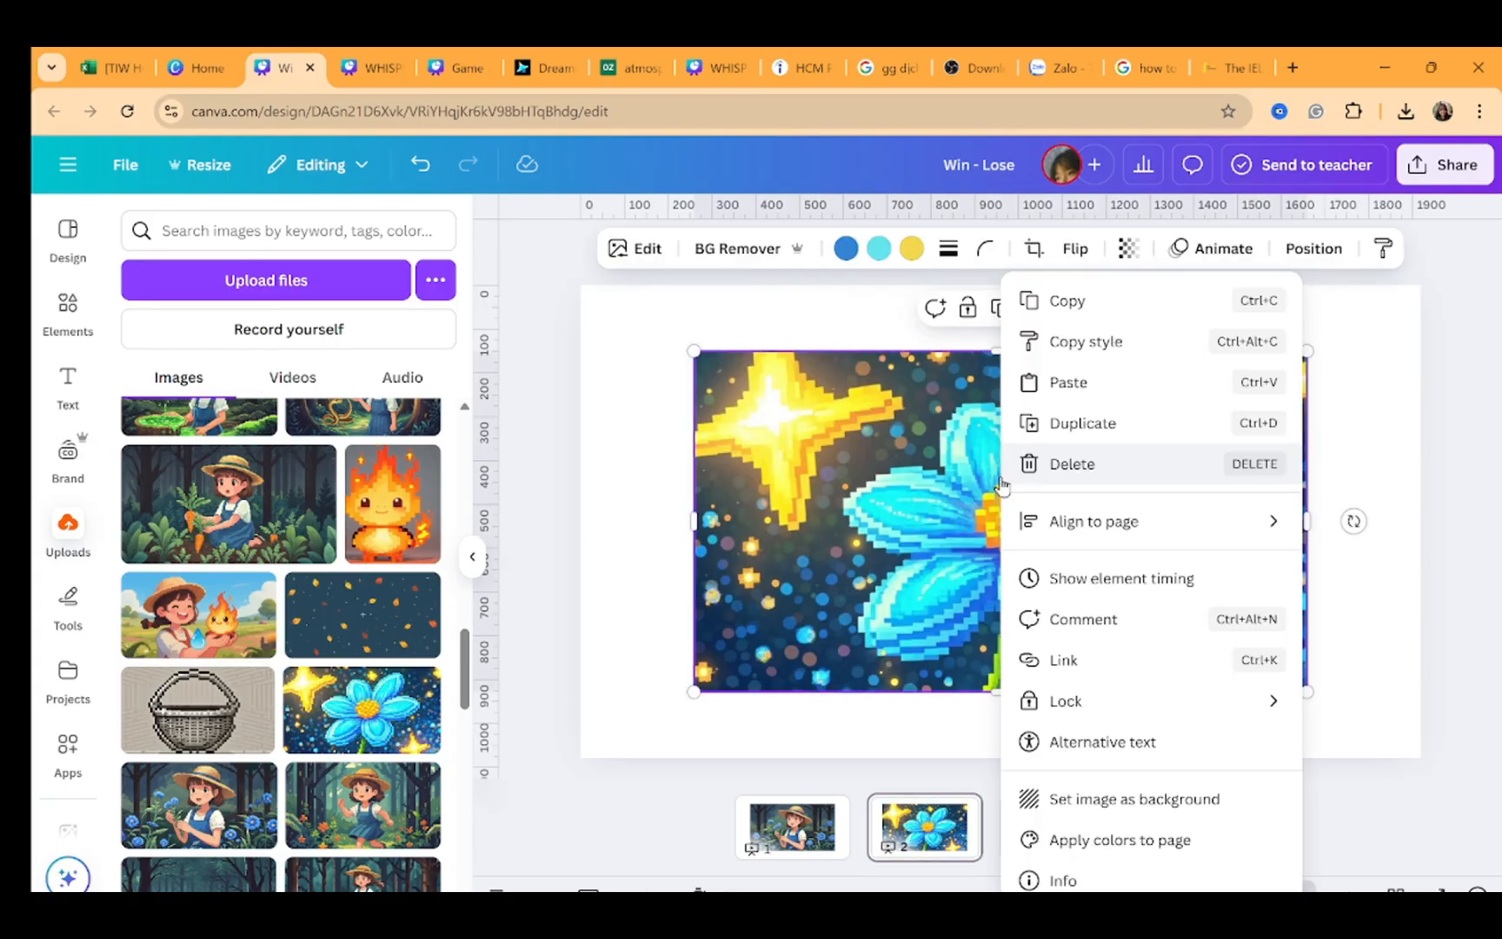
left_click(1076, 806)
Set the girl-with-flowers image as the background of page 1
left_click(793, 836)
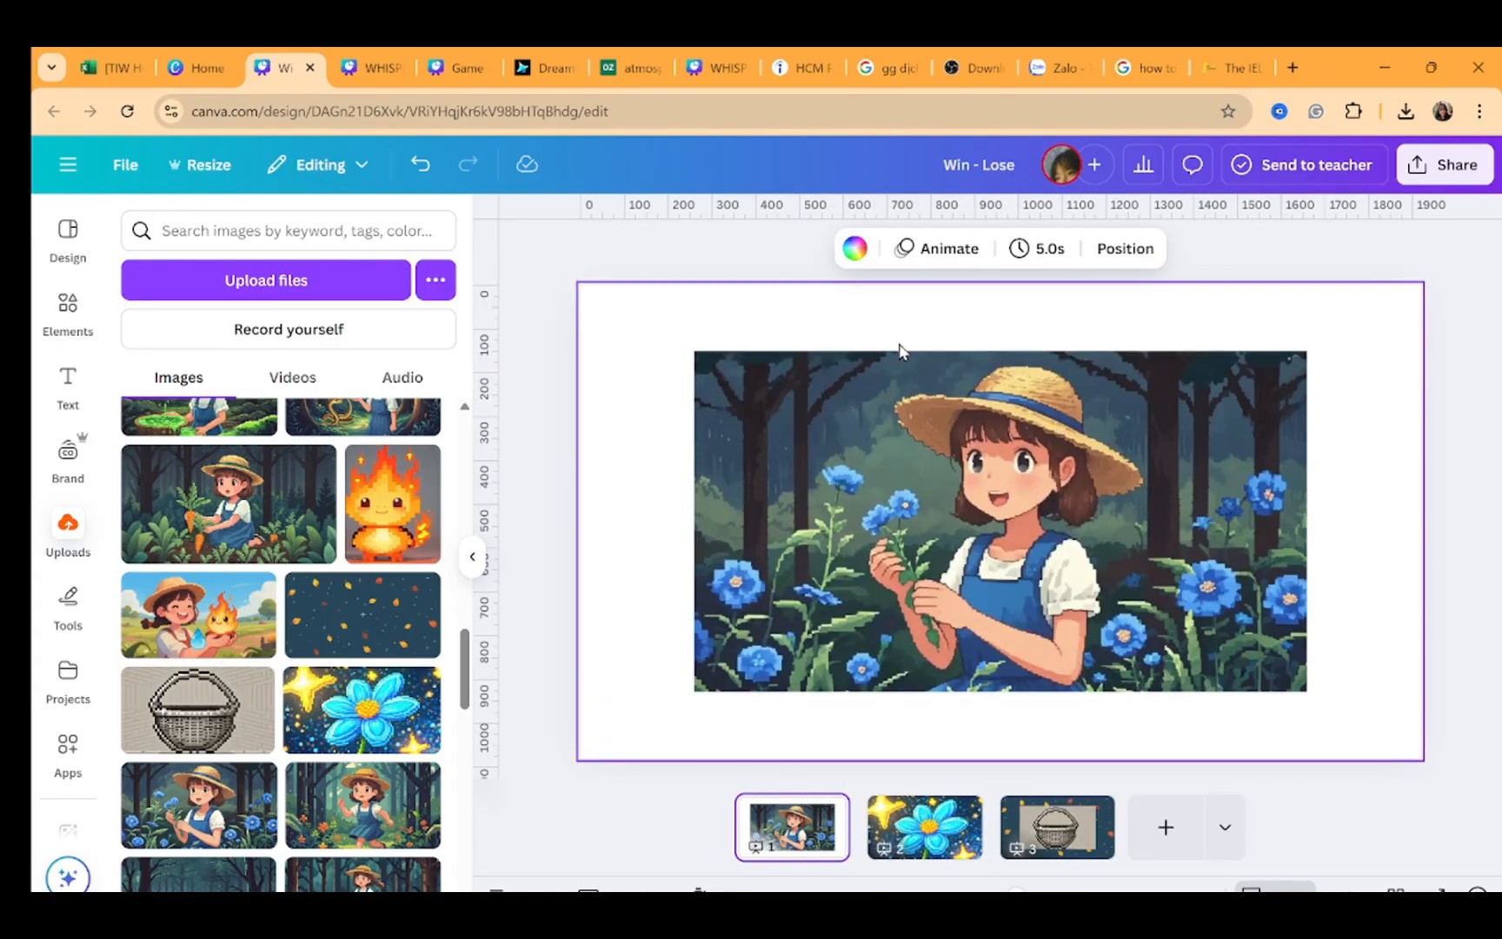
right_click(858, 448)
left_click(922, 798)
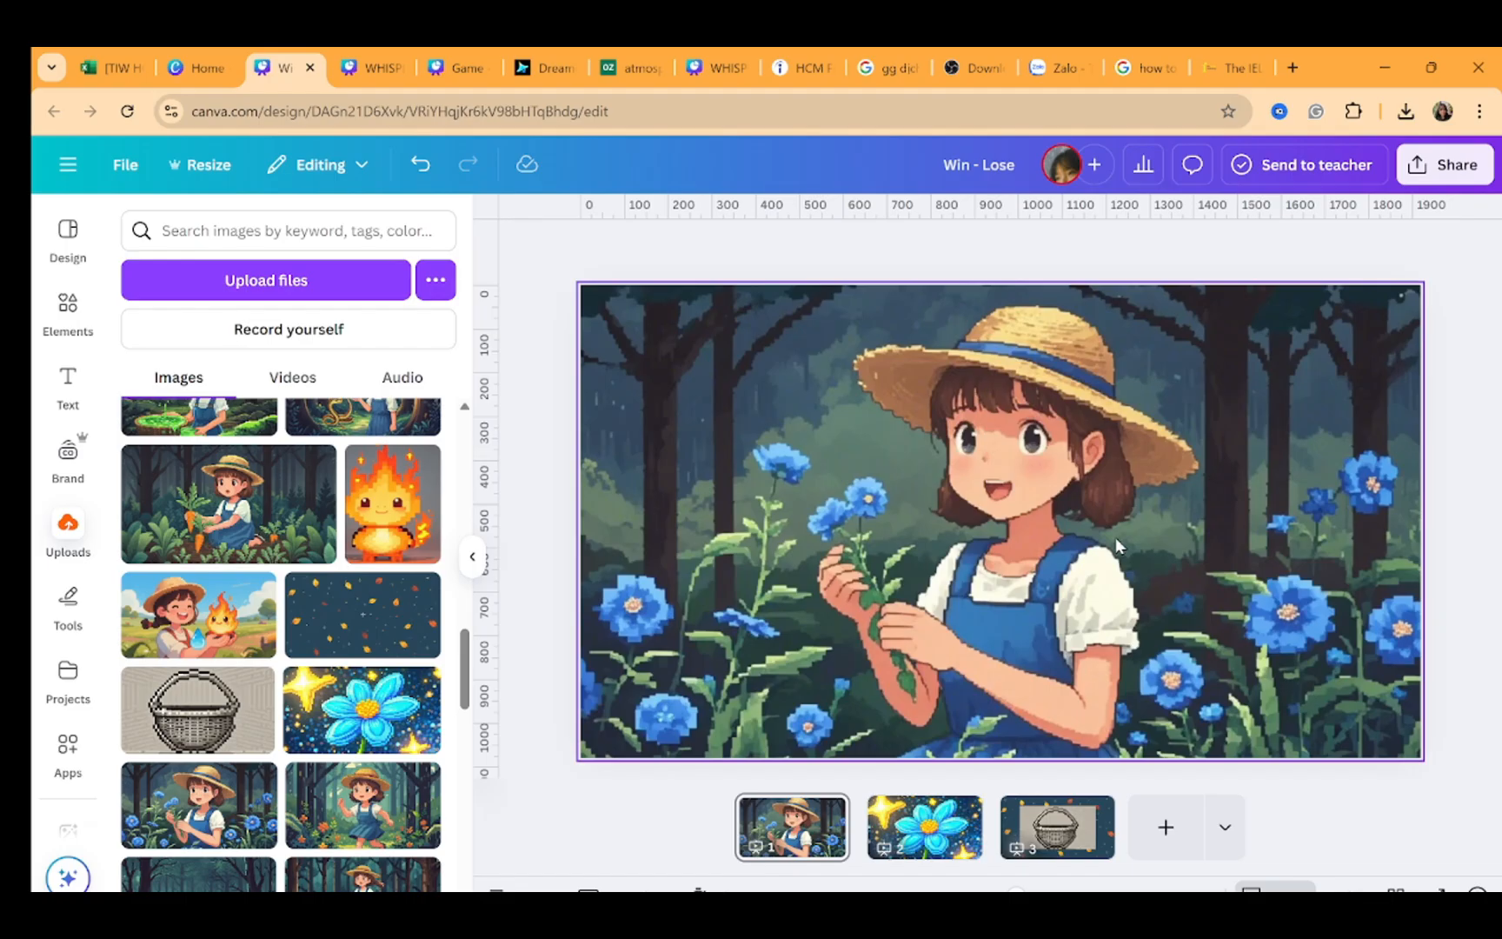
left_click(1230, 676)
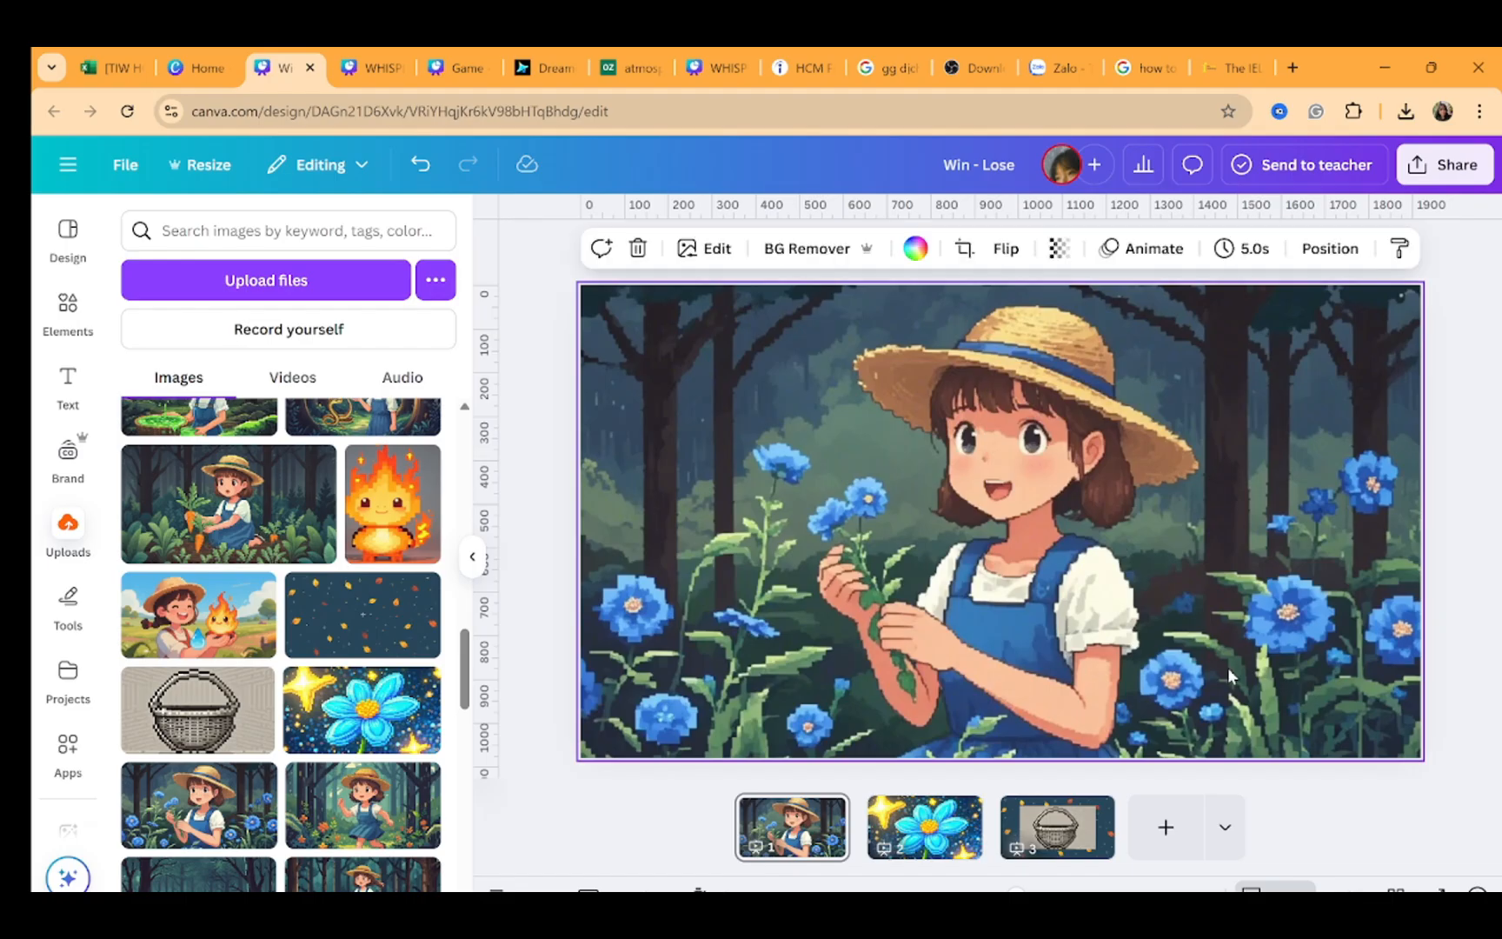
Page through the three slides and title each of them WIN Q1
left_click(920, 856)
key("Left")
key("Right")
key("Right")
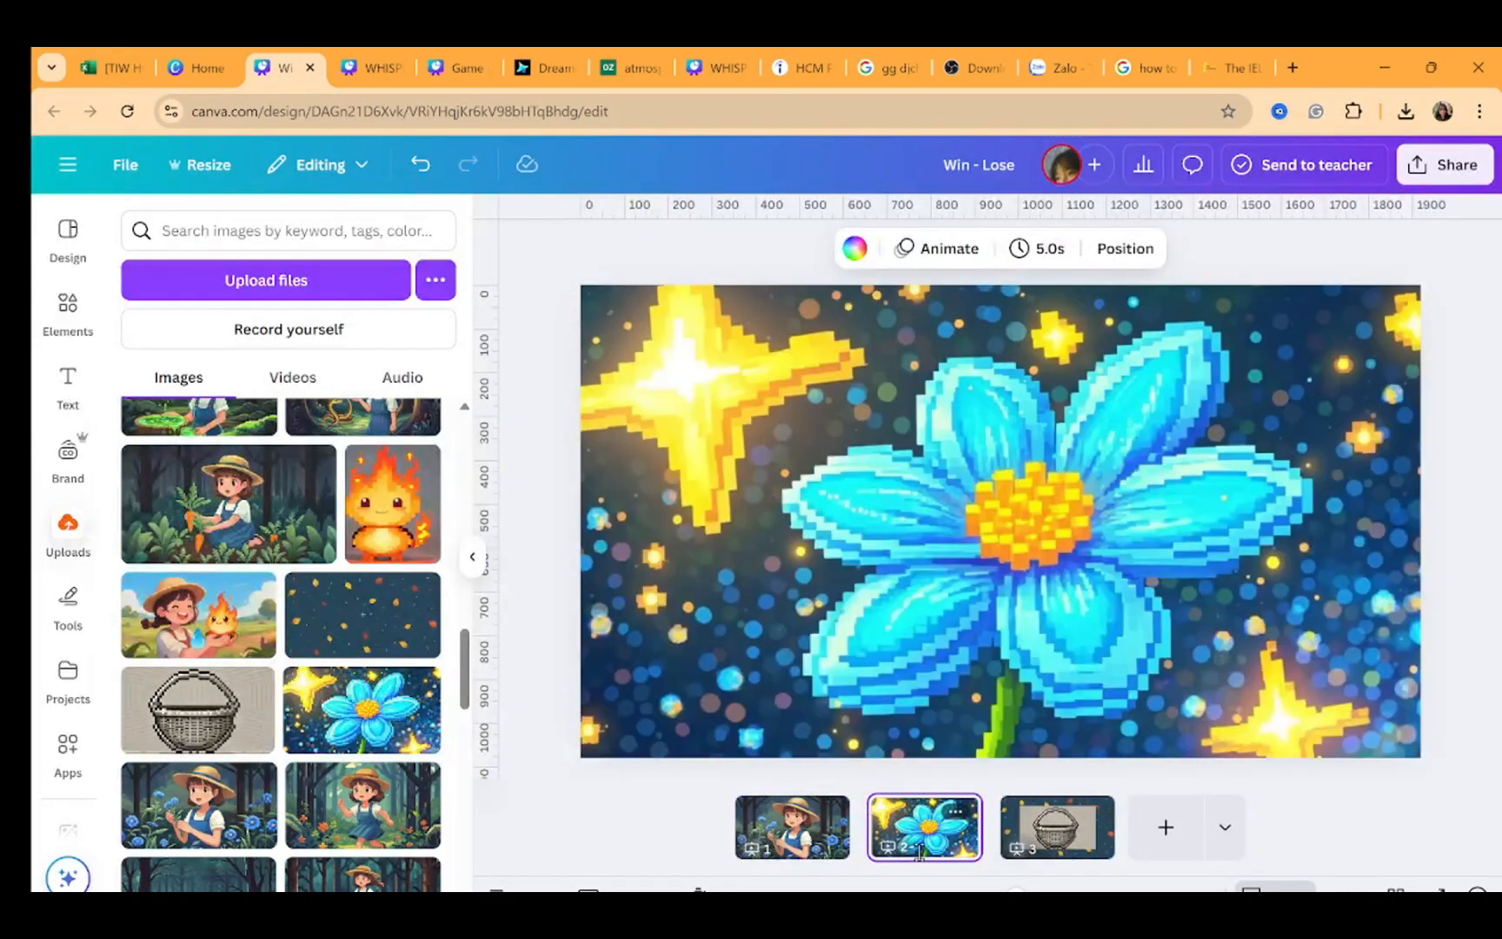
key("Left")
key("Left")
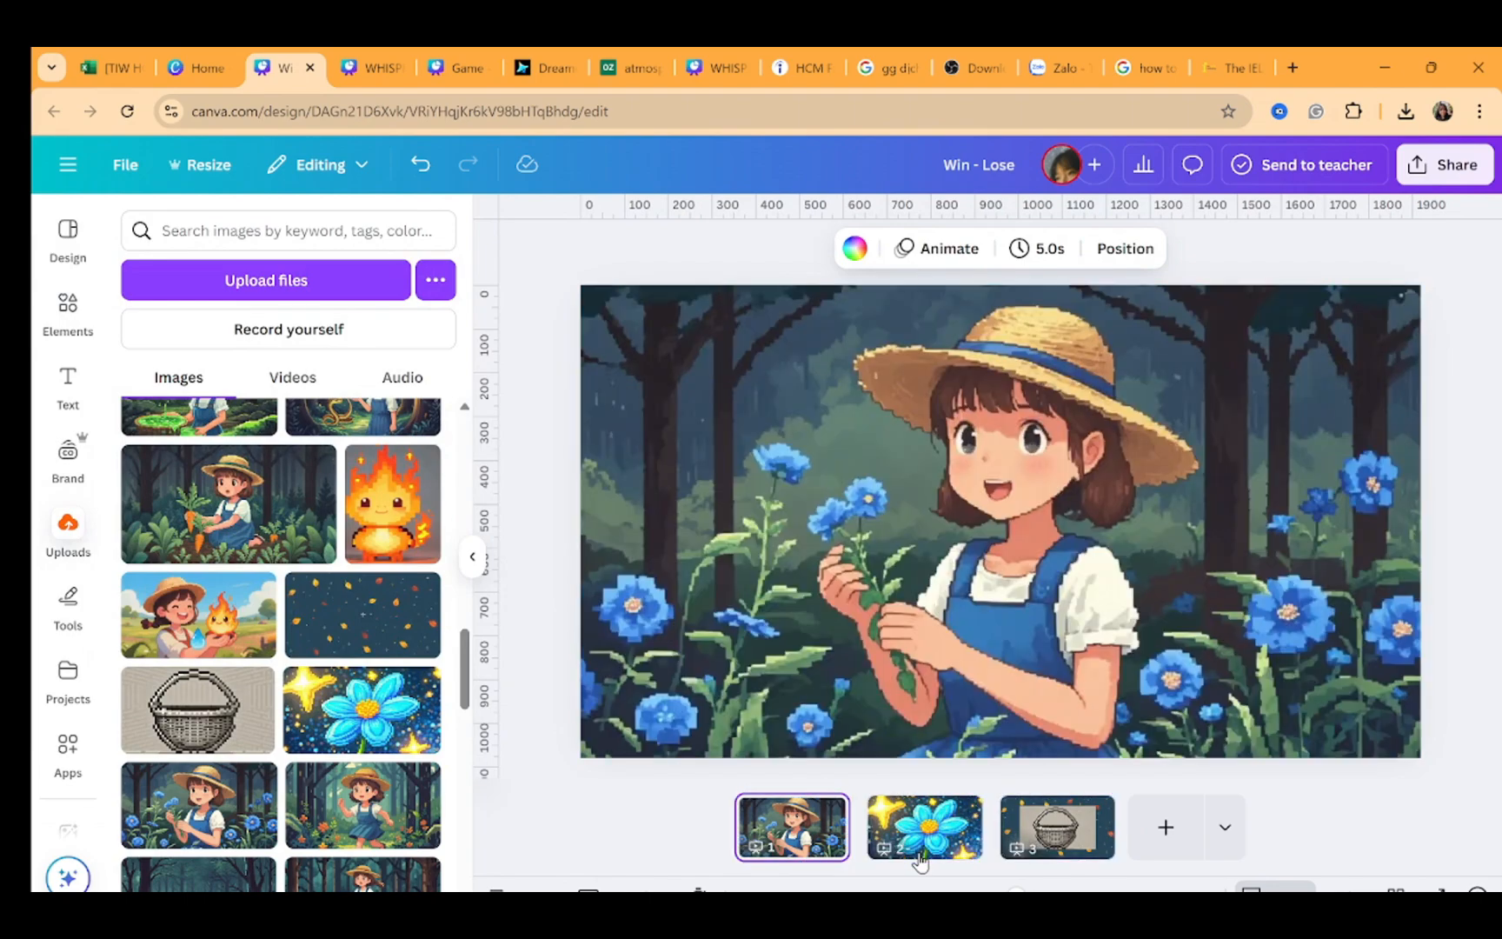
key("Right")
key("Right")
Remove the basket image's background, then shrink it and center it on page 3
left_click(1045, 549)
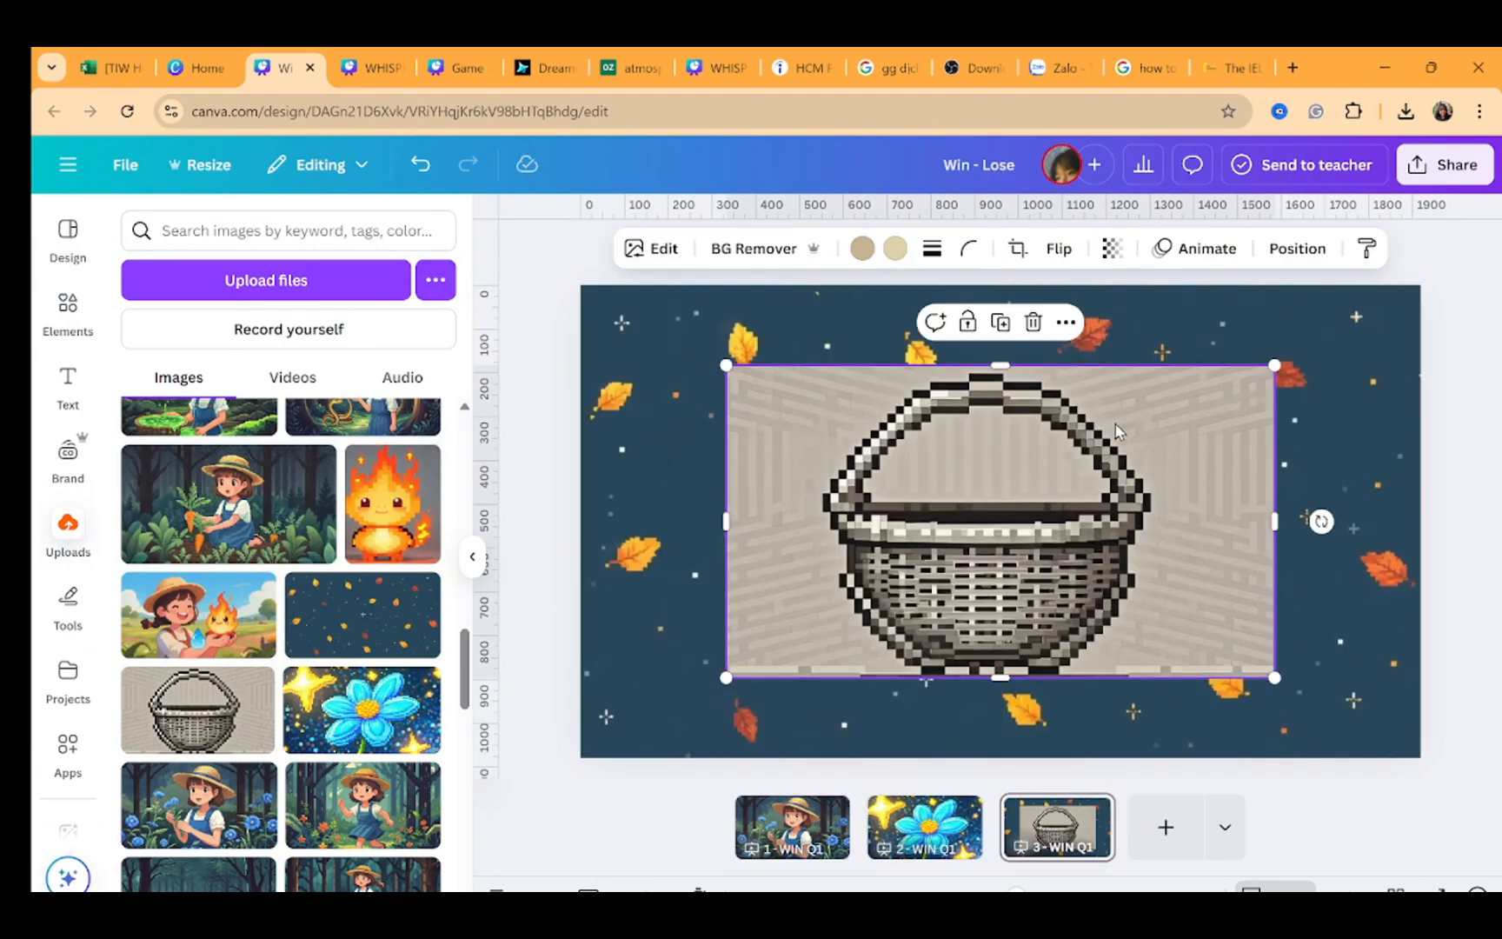
left_click(762, 249)
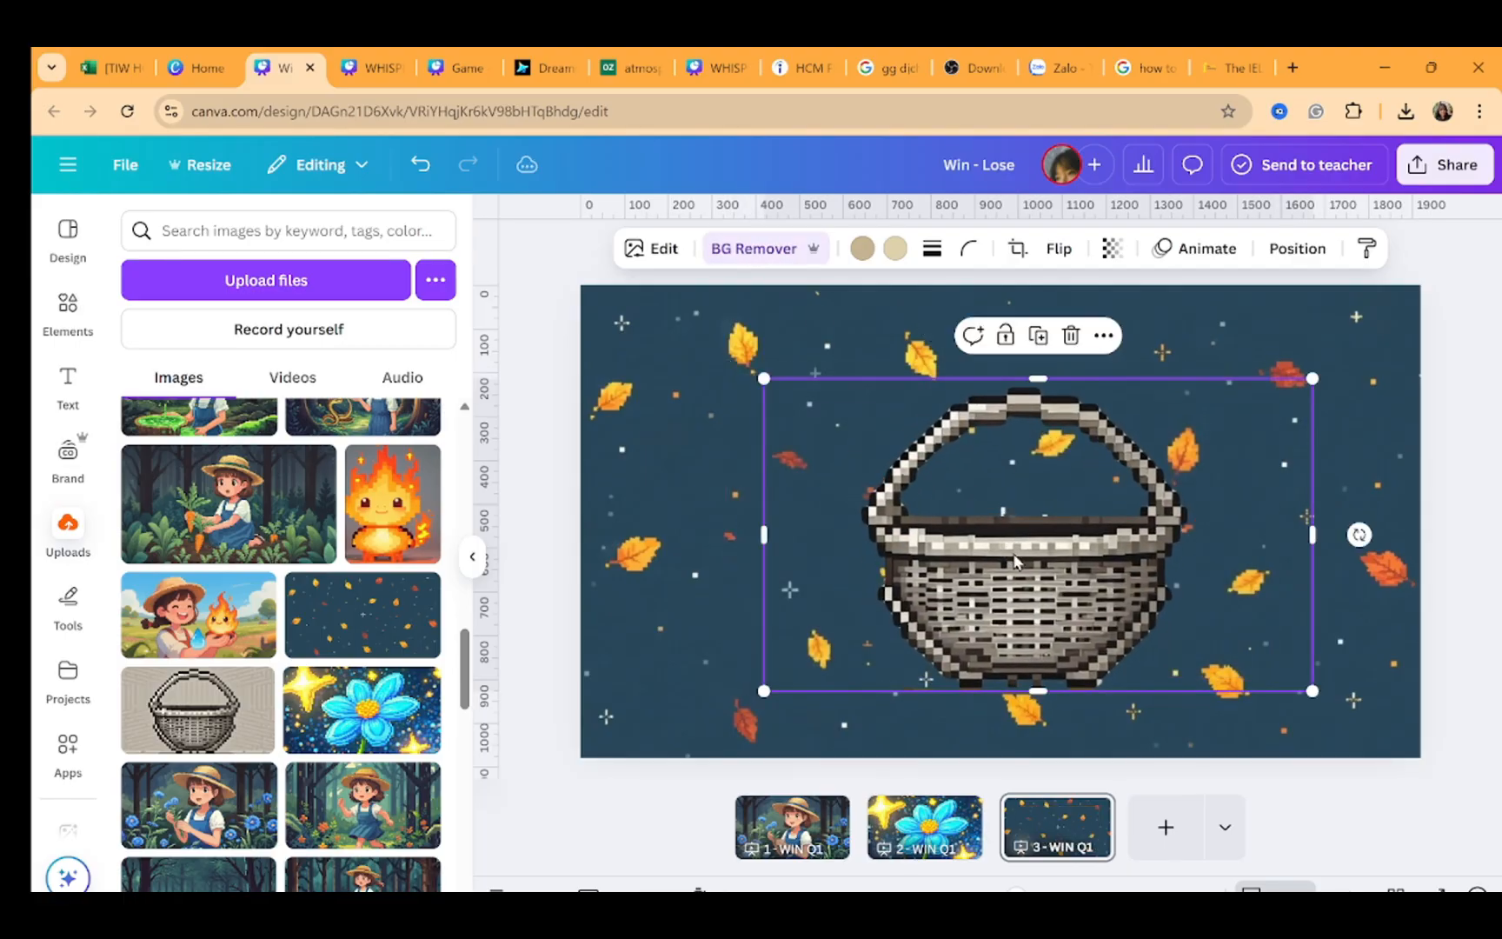
left_click_drag(756, 380, 913, 462)
left_click_drag(1129, 541, 1017, 539)
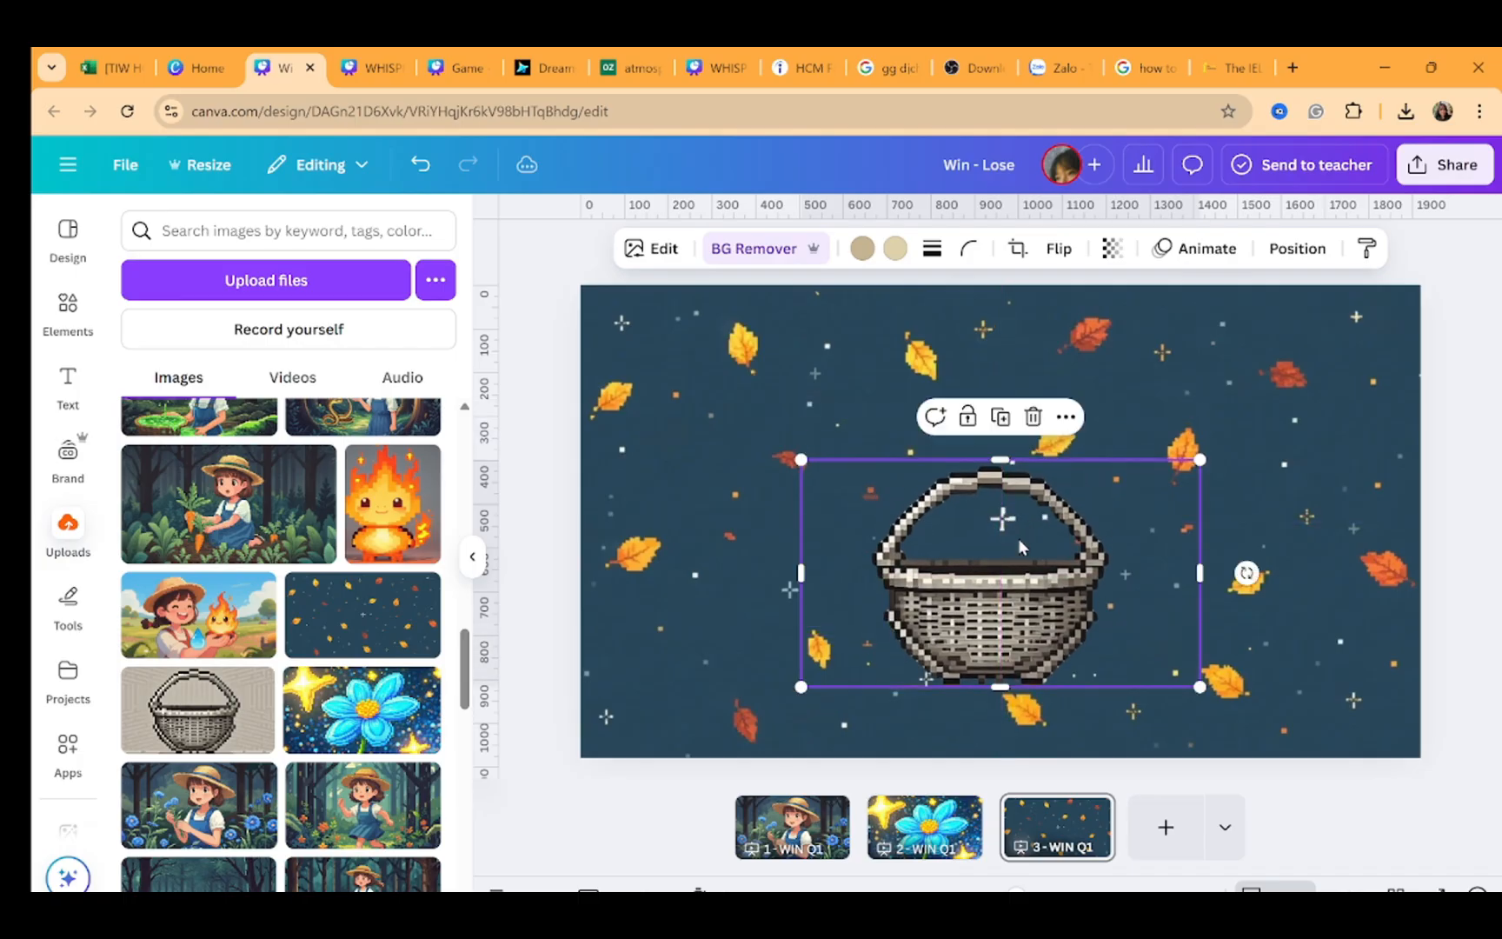
left_click(1275, 368)
Select pages 1 and 2 and apply the Breathe page animation to them
left_click(911, 841)
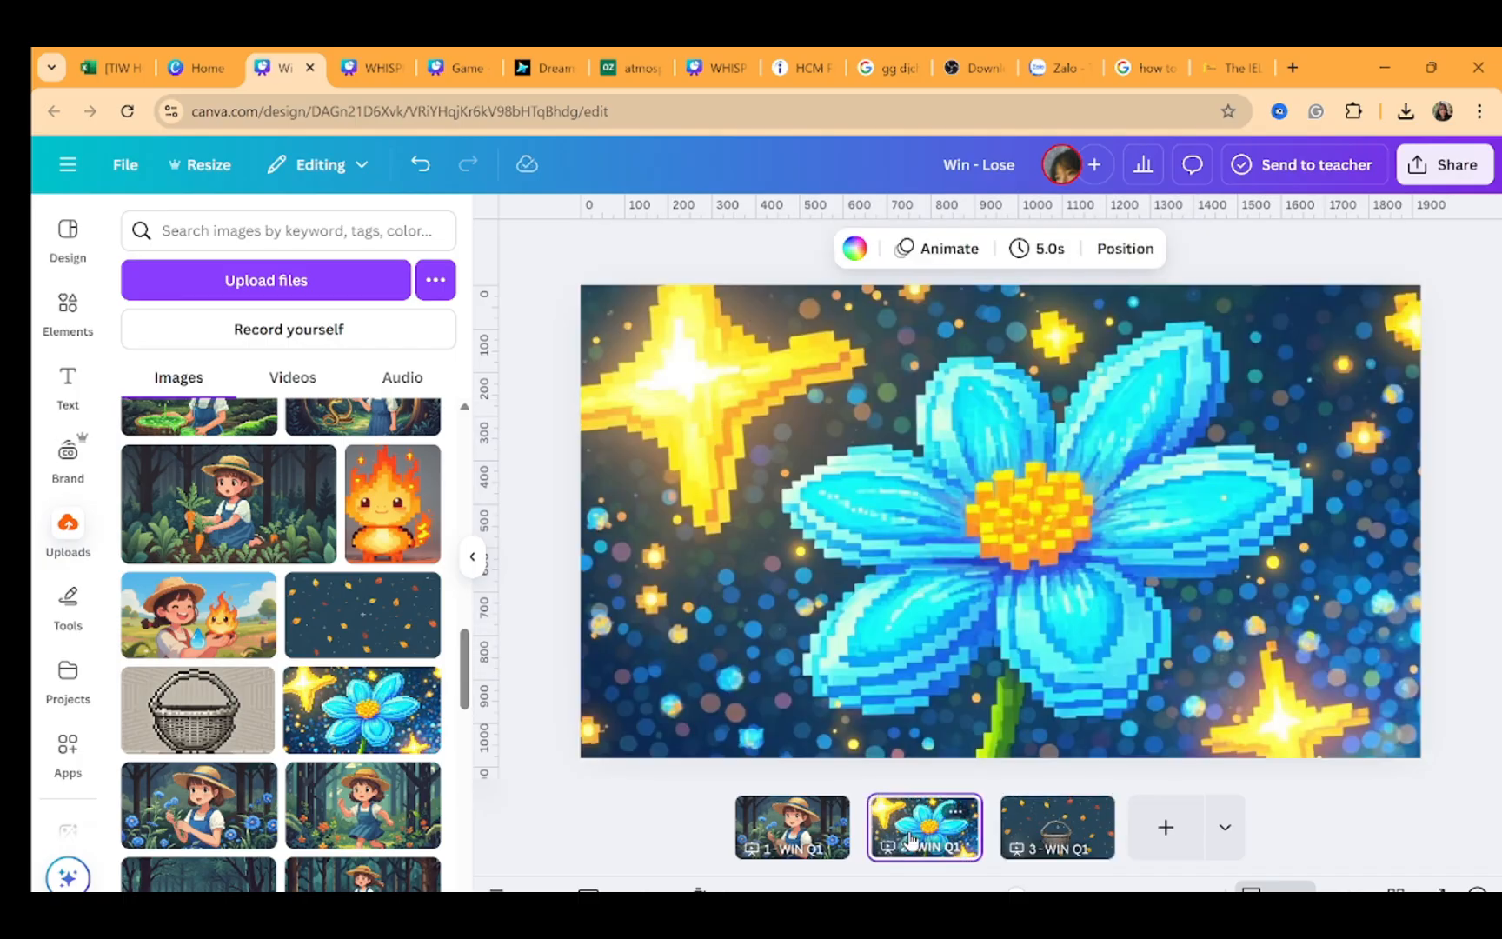
key("Left")
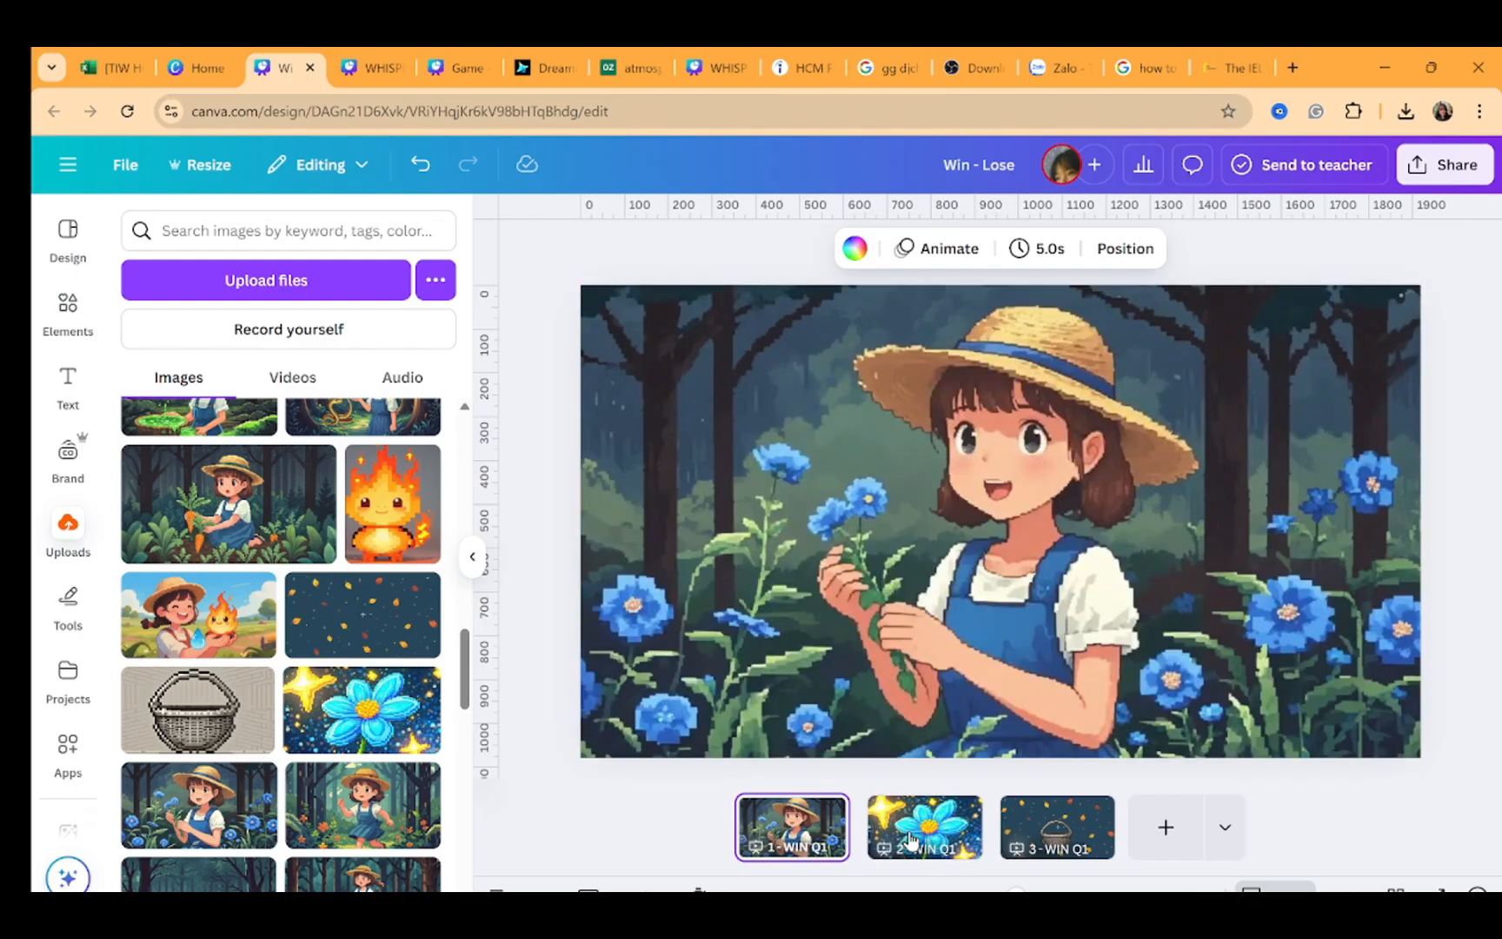
left_click(1123, 642)
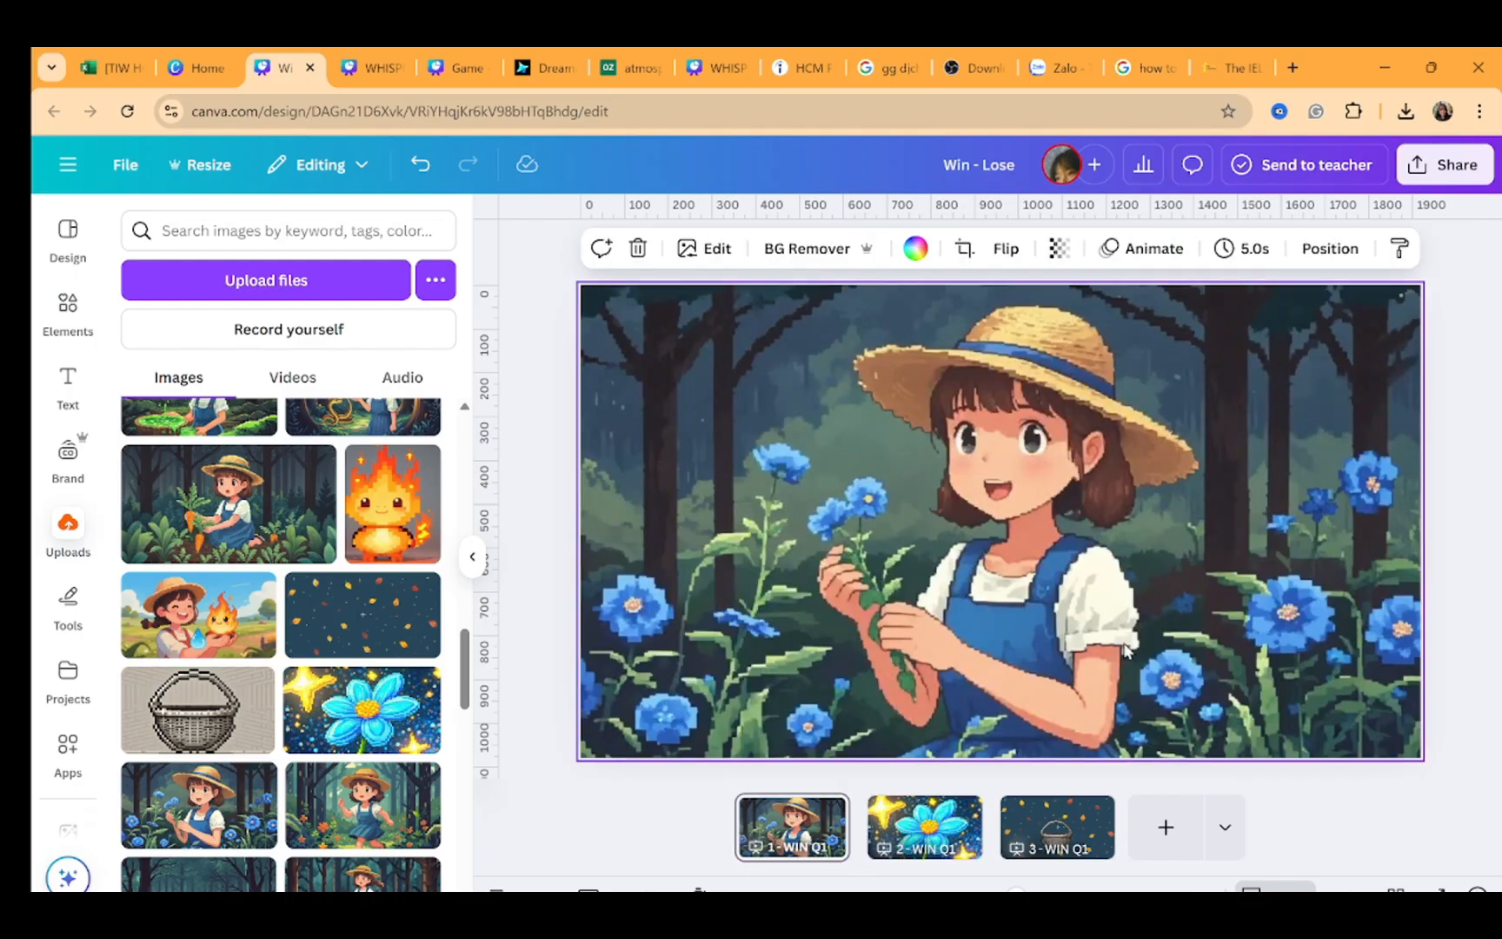
left_click(923, 841, "shift")
left_click(980, 247)
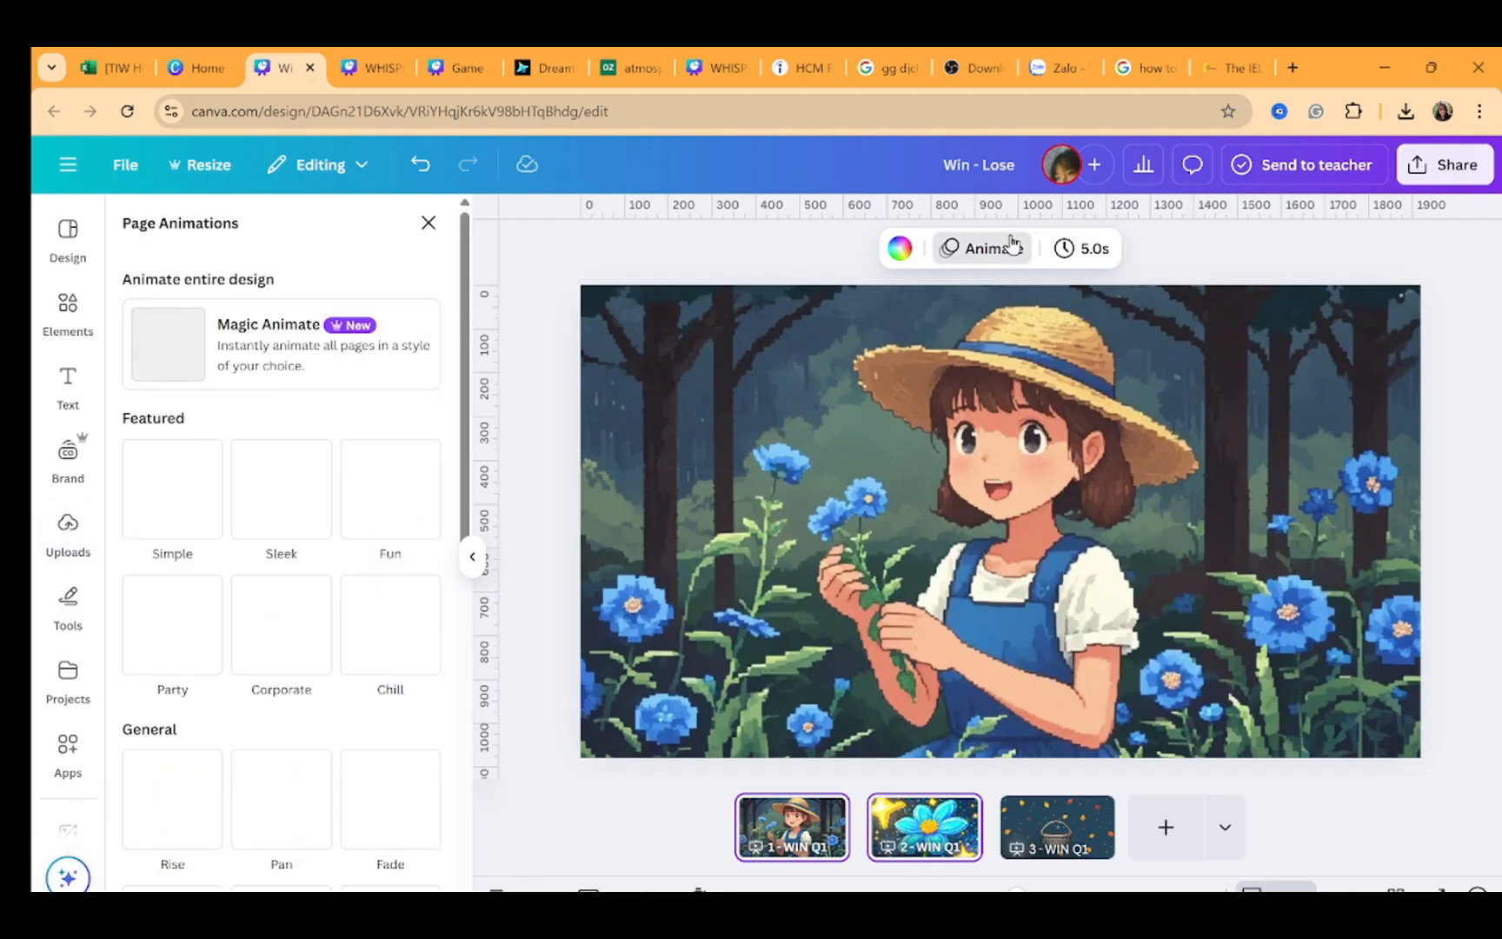
scroll(389, 804, "down", 4)
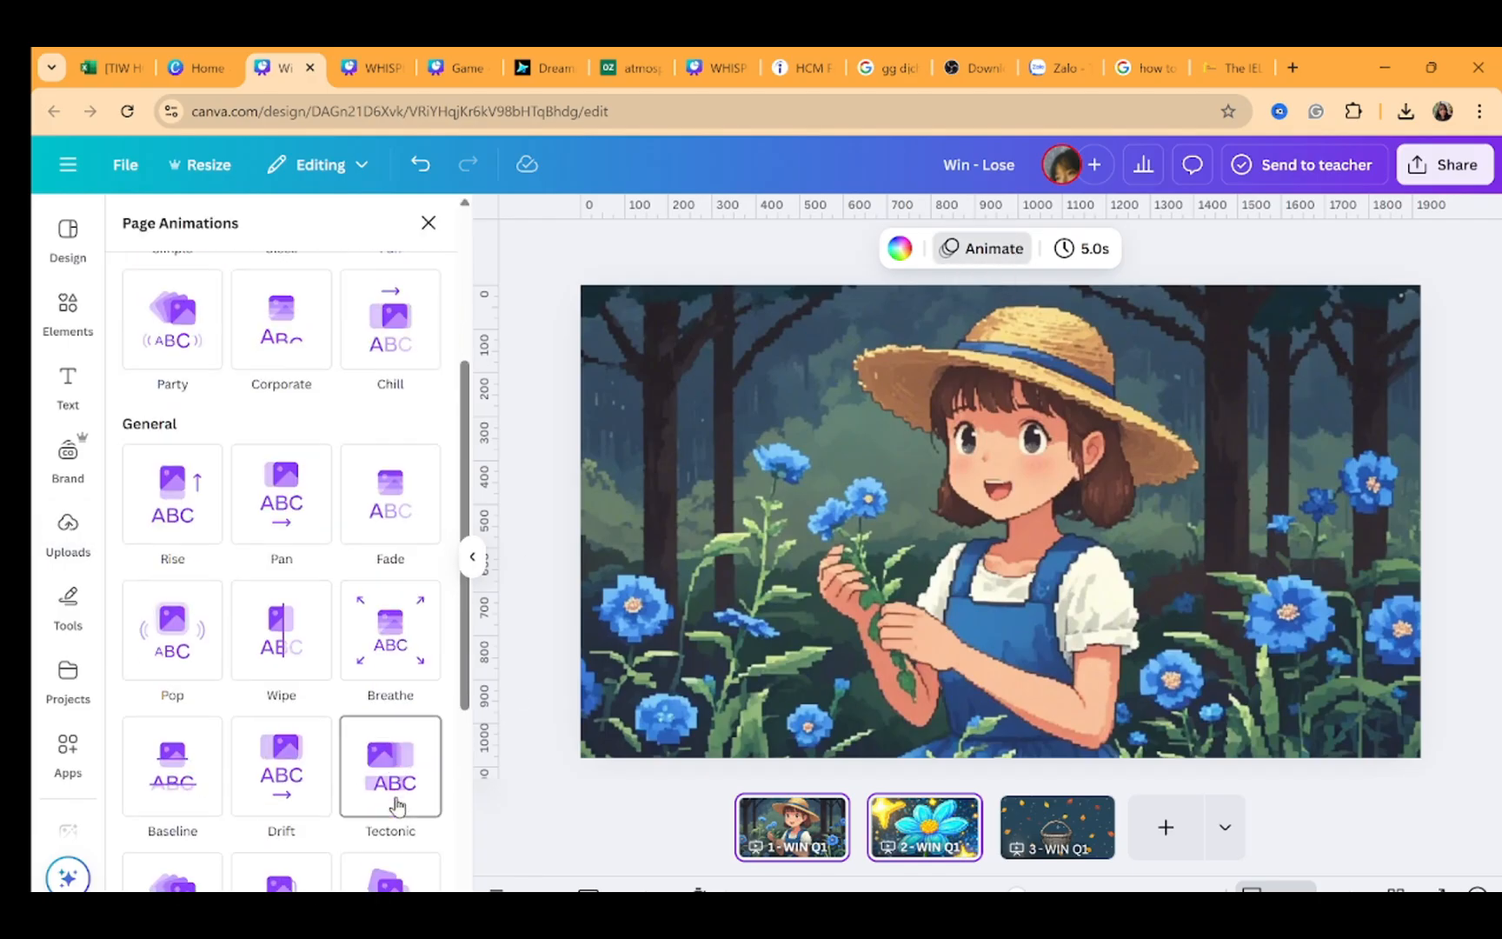
left_click(412, 644)
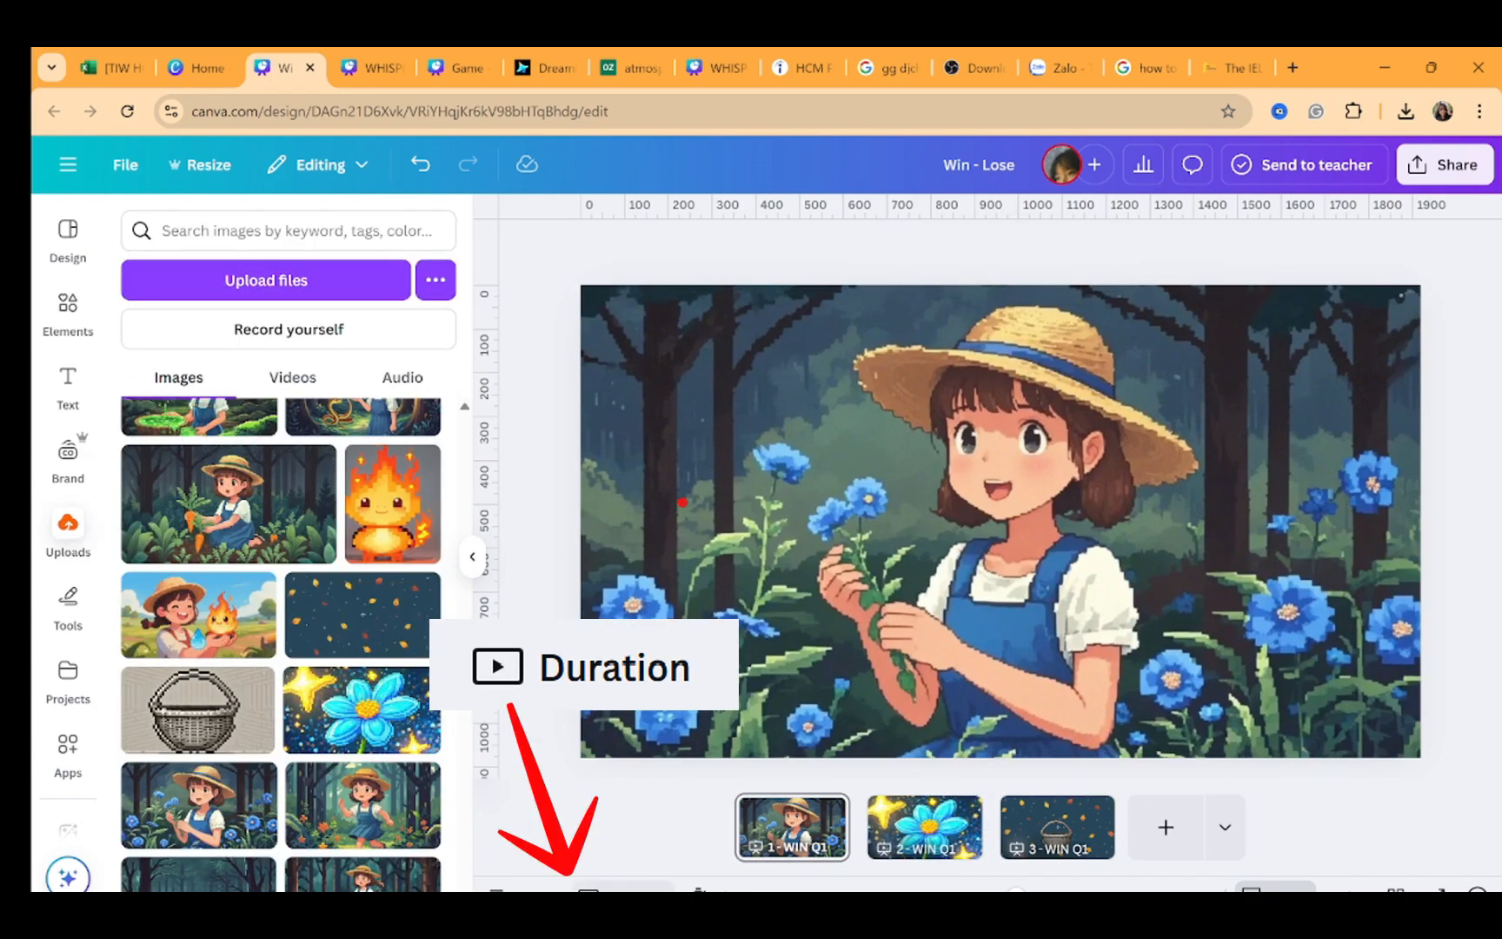
Open the timeline and shorten pages 1 and 2 to about 2.5 seconds each
left_click(622, 889)
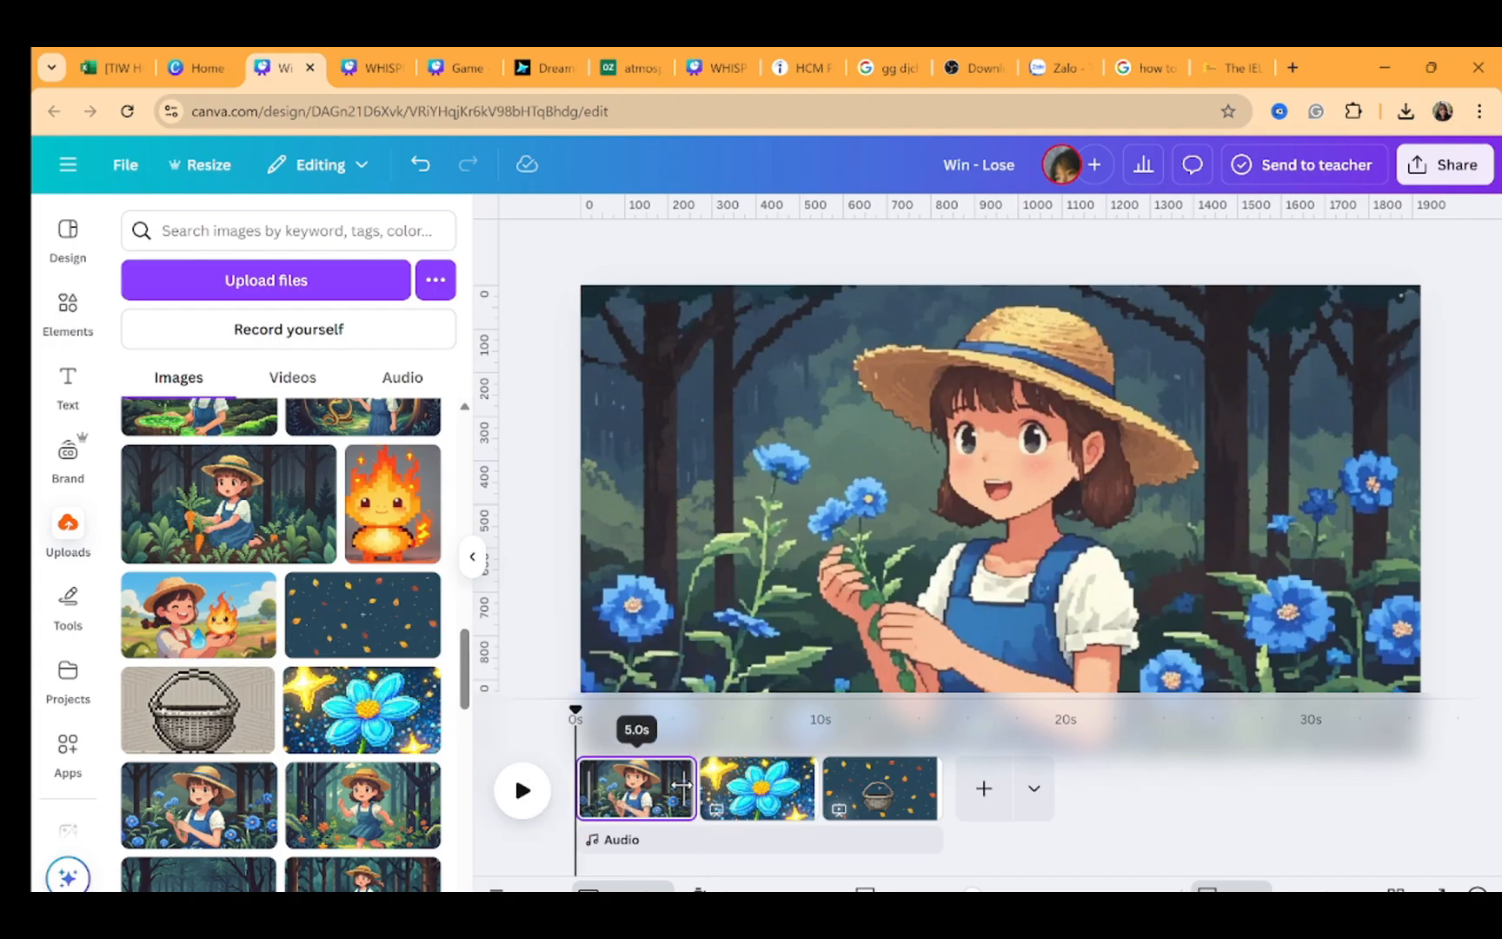
left_click_drag(680, 785, 619, 785)
left_click(700, 787)
left_click_drag(738, 788, 680, 789)
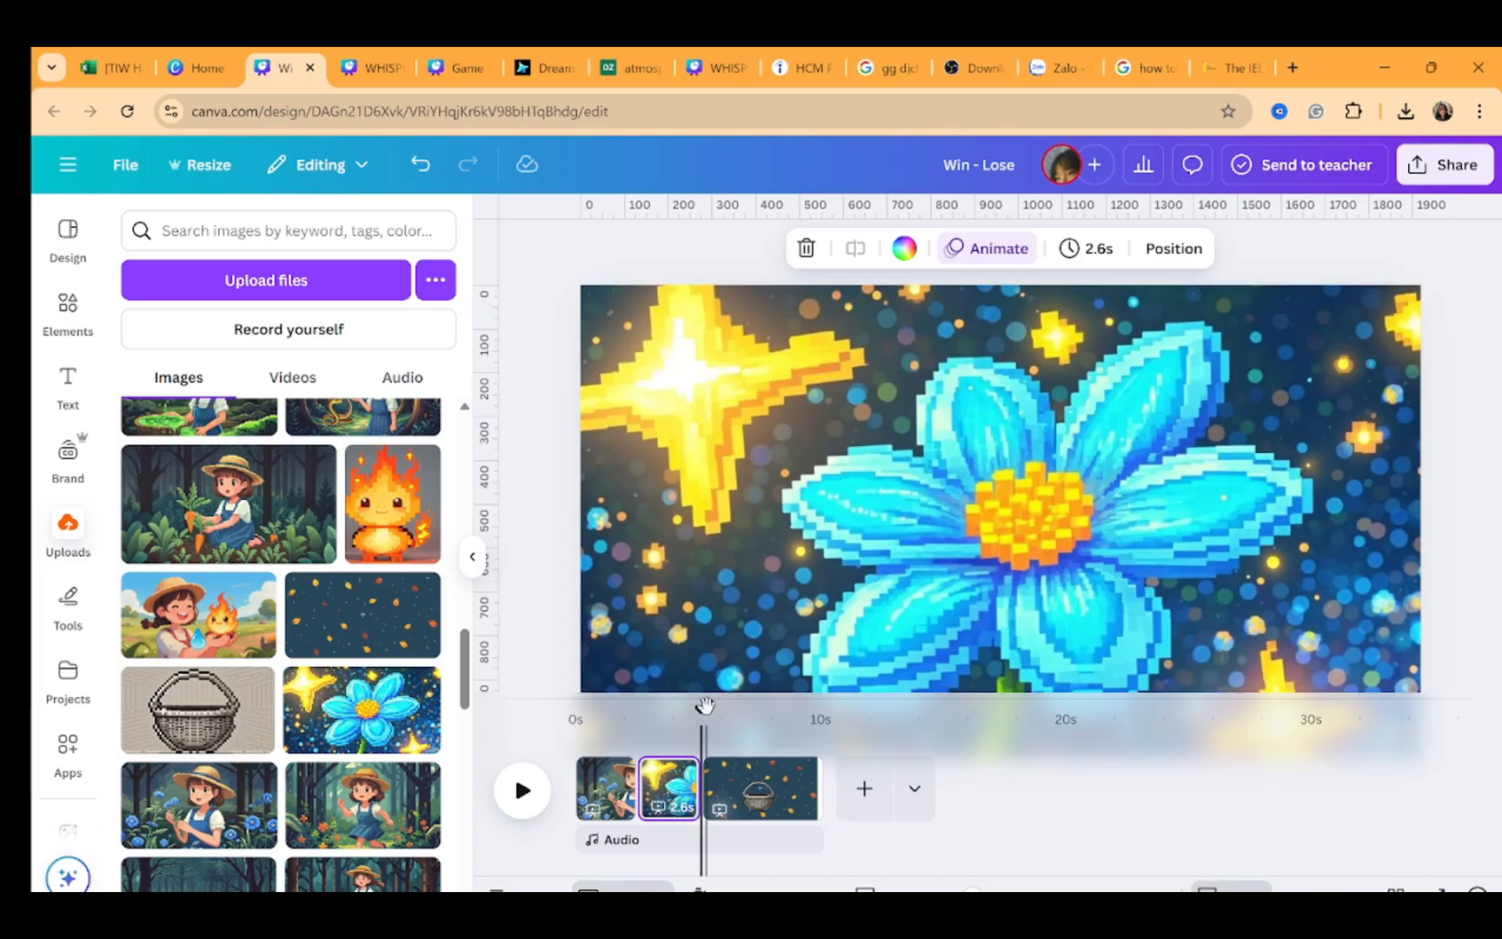
Play back the pages from the start of the timeline to preview the timing
left_click_drag(701, 708, 554, 718)
key("space")
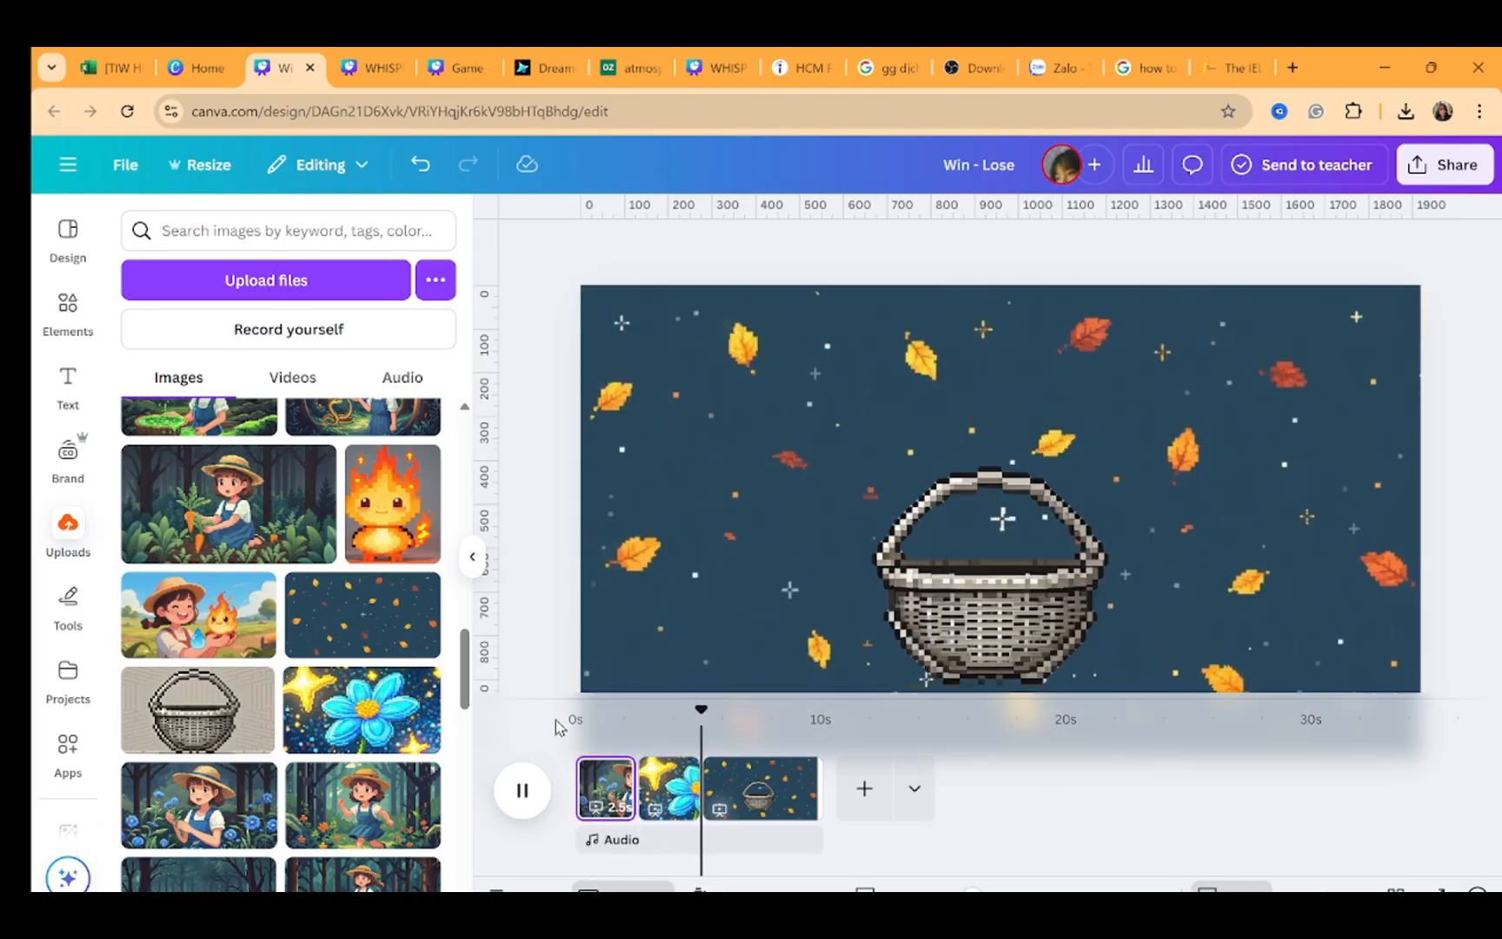
key("space")
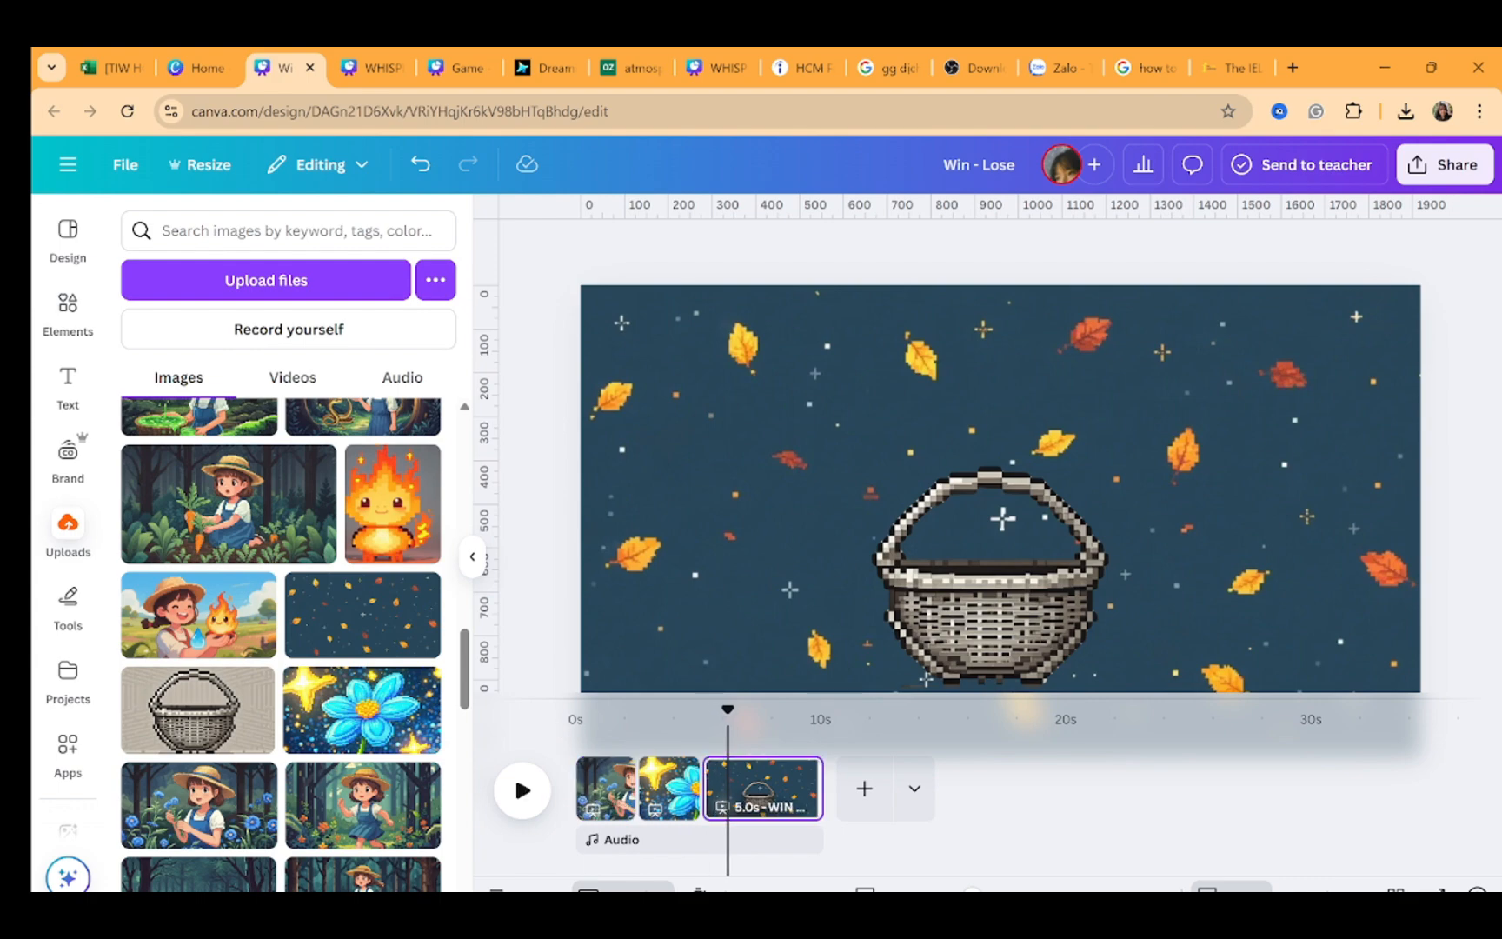
Search elements for "pixel blue flower" and add the blue flower bouquet graphic to page 3
left_click(873, 485)
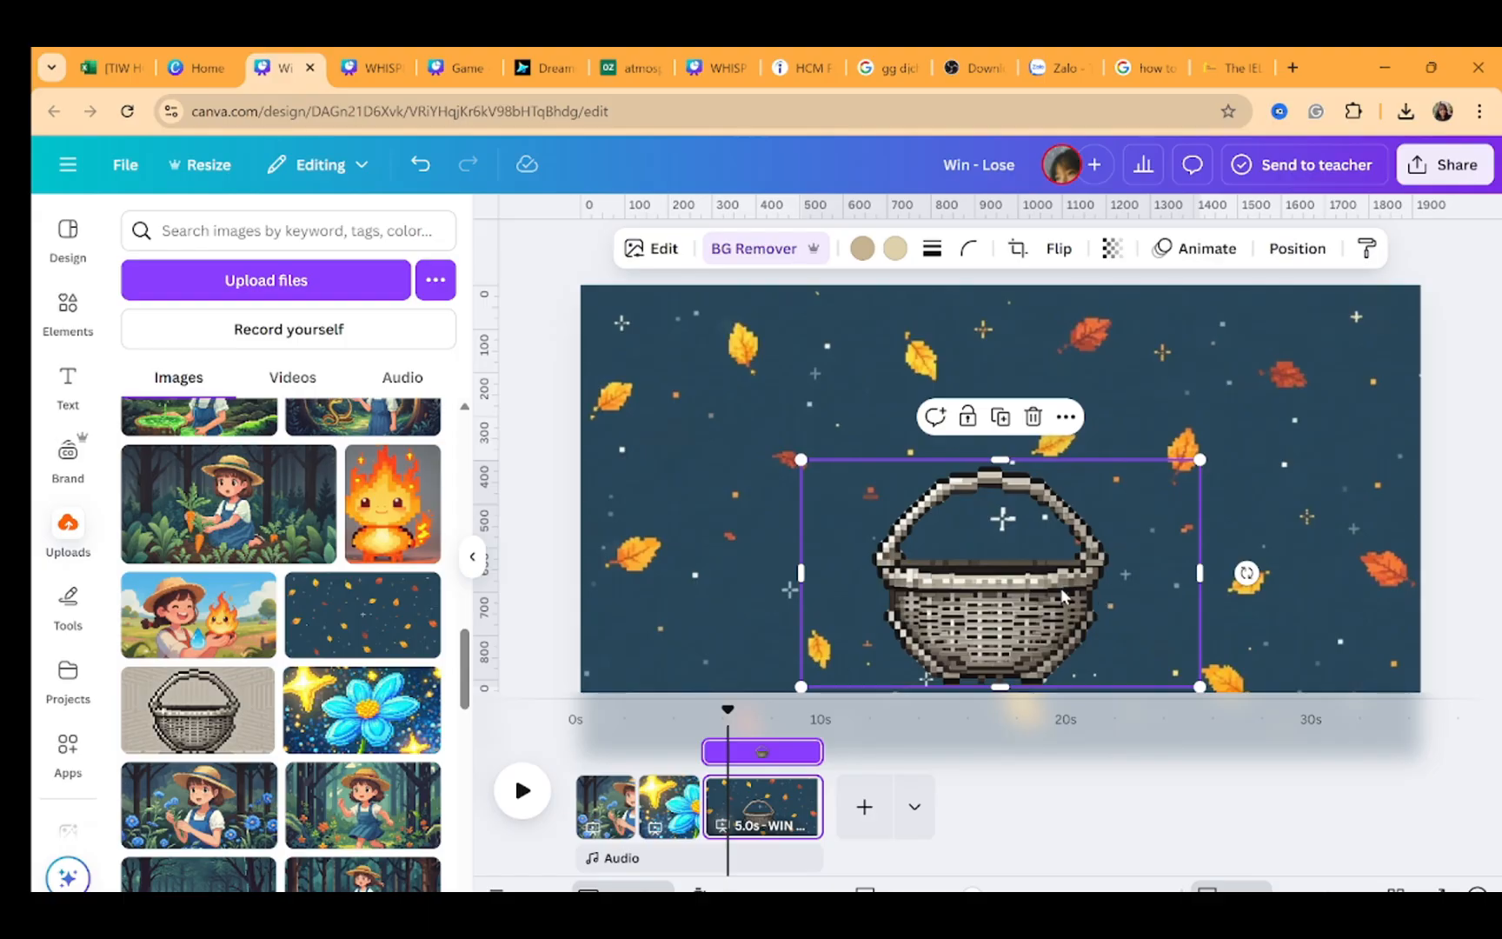
left_click(68, 313)
left_click(234, 229)
type("pixel blu")
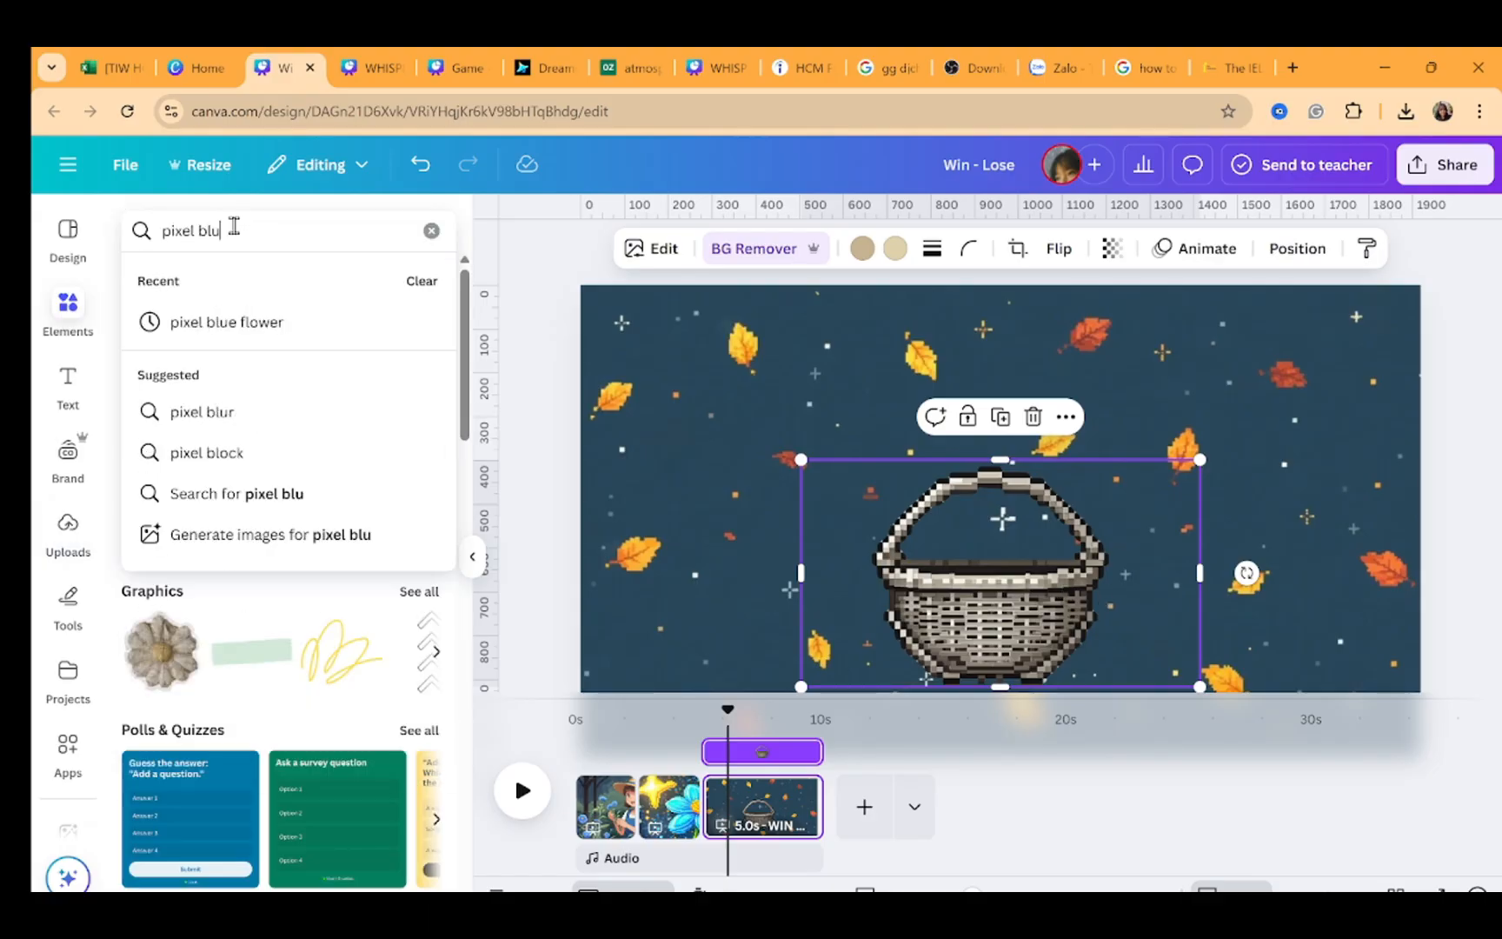
type("e flower")
key("Return")
left_click(195, 282)
scroll(378, 580, "down", 1)
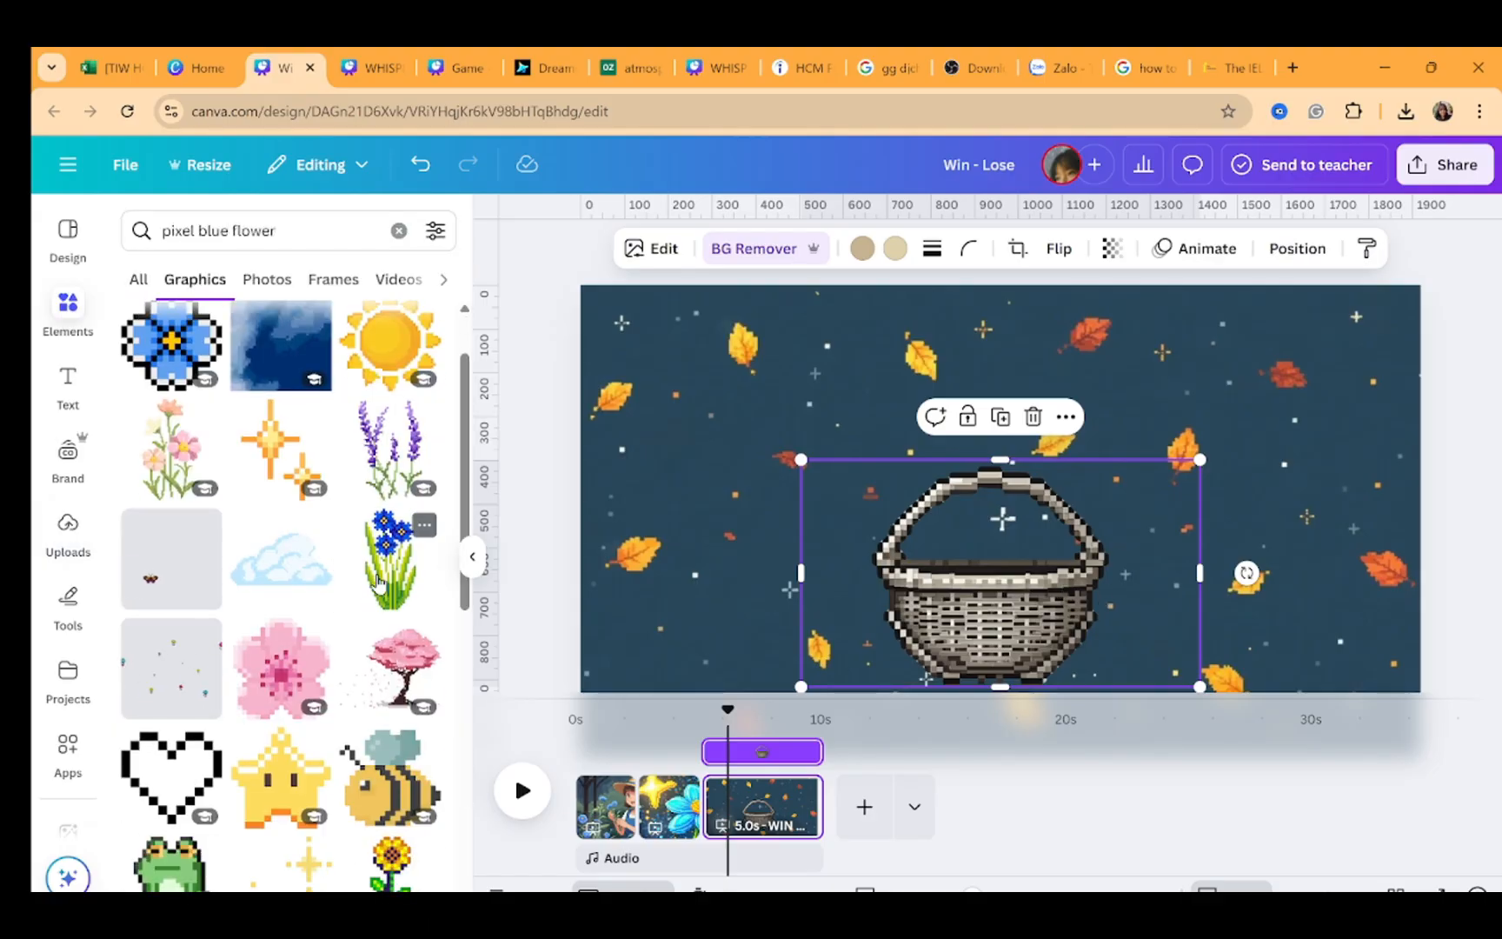
left_click(378, 581)
left_click(742, 248)
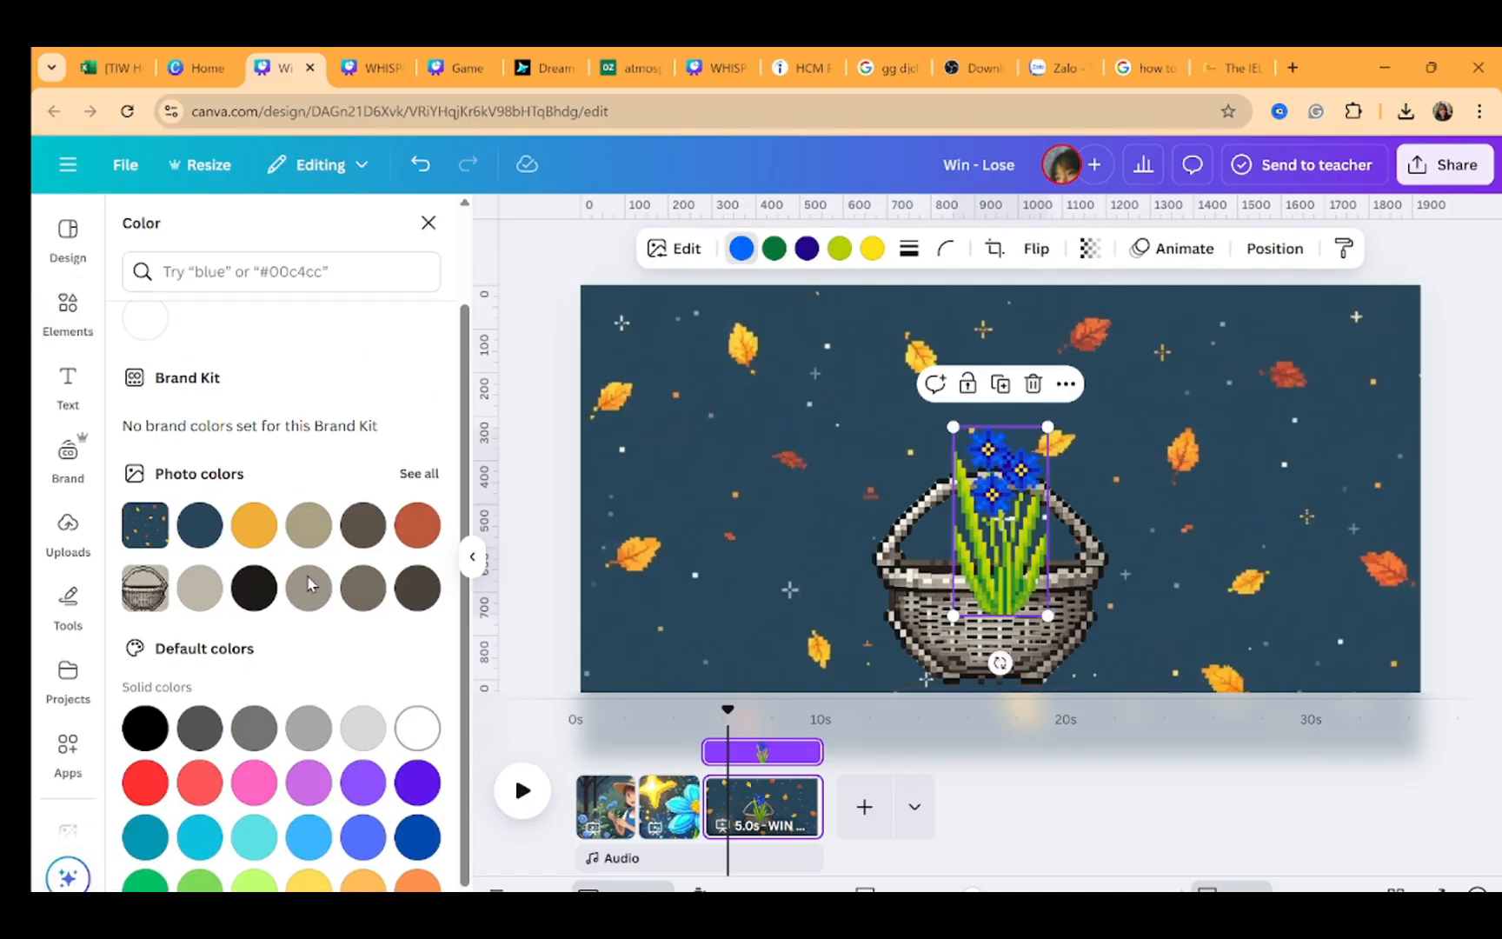
scroll(310, 585, "up", 2)
left_click(145, 377)
left_click_drag(273, 437, 330, 352)
left_click(766, 436)
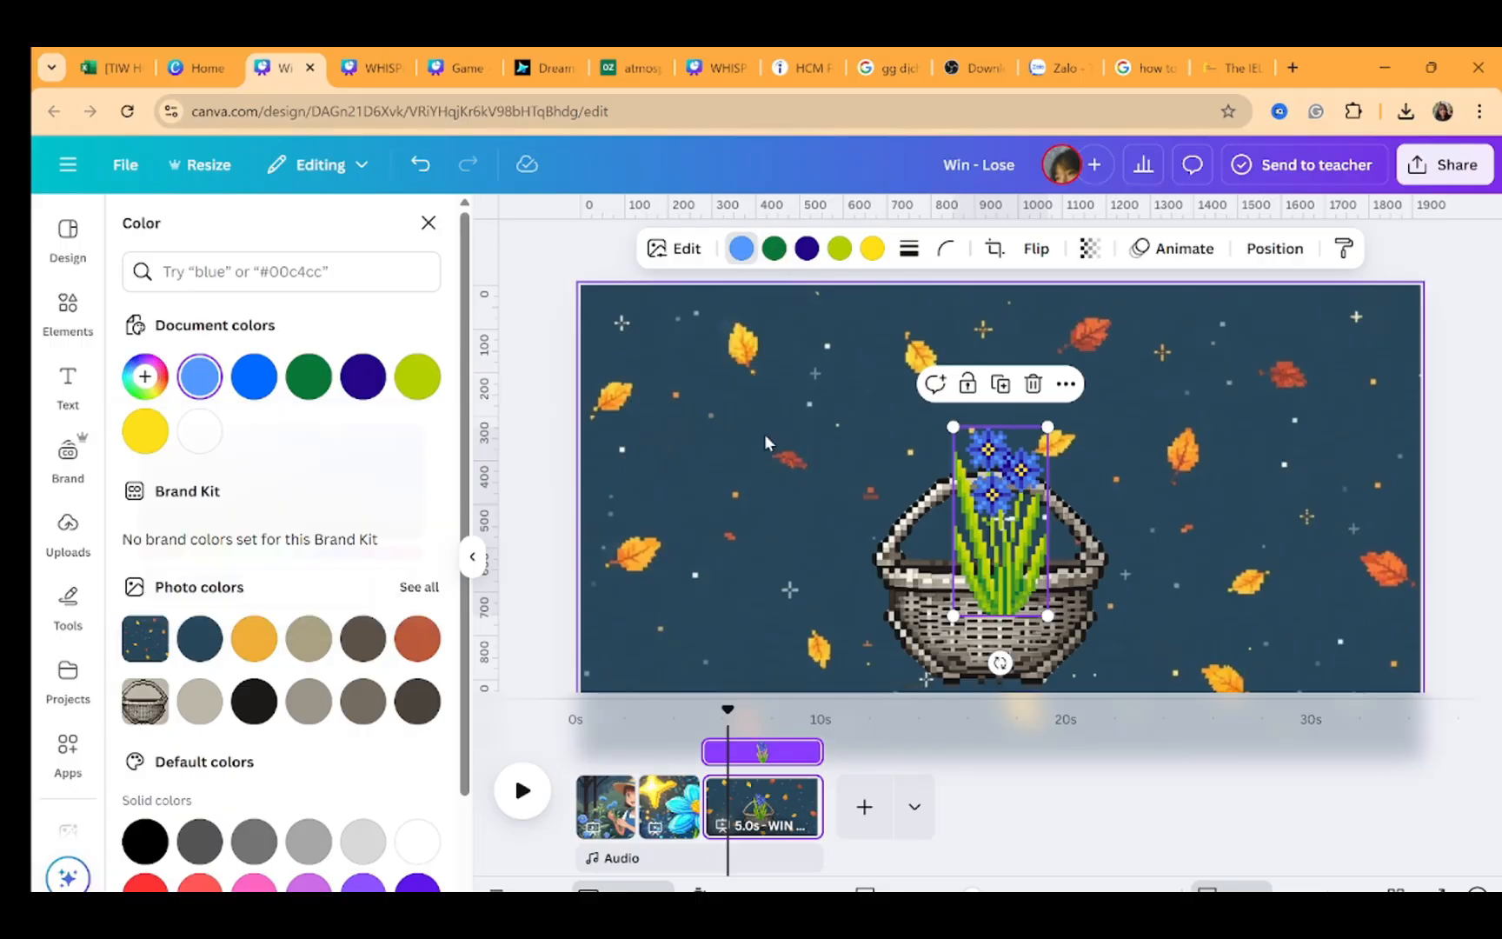
Shrink the flower bouquet, rotate it about -74°, and place it inside the basket
left_click_drag(999, 513, 1025, 371)
left_click_drag(1074, 285, 1037, 358)
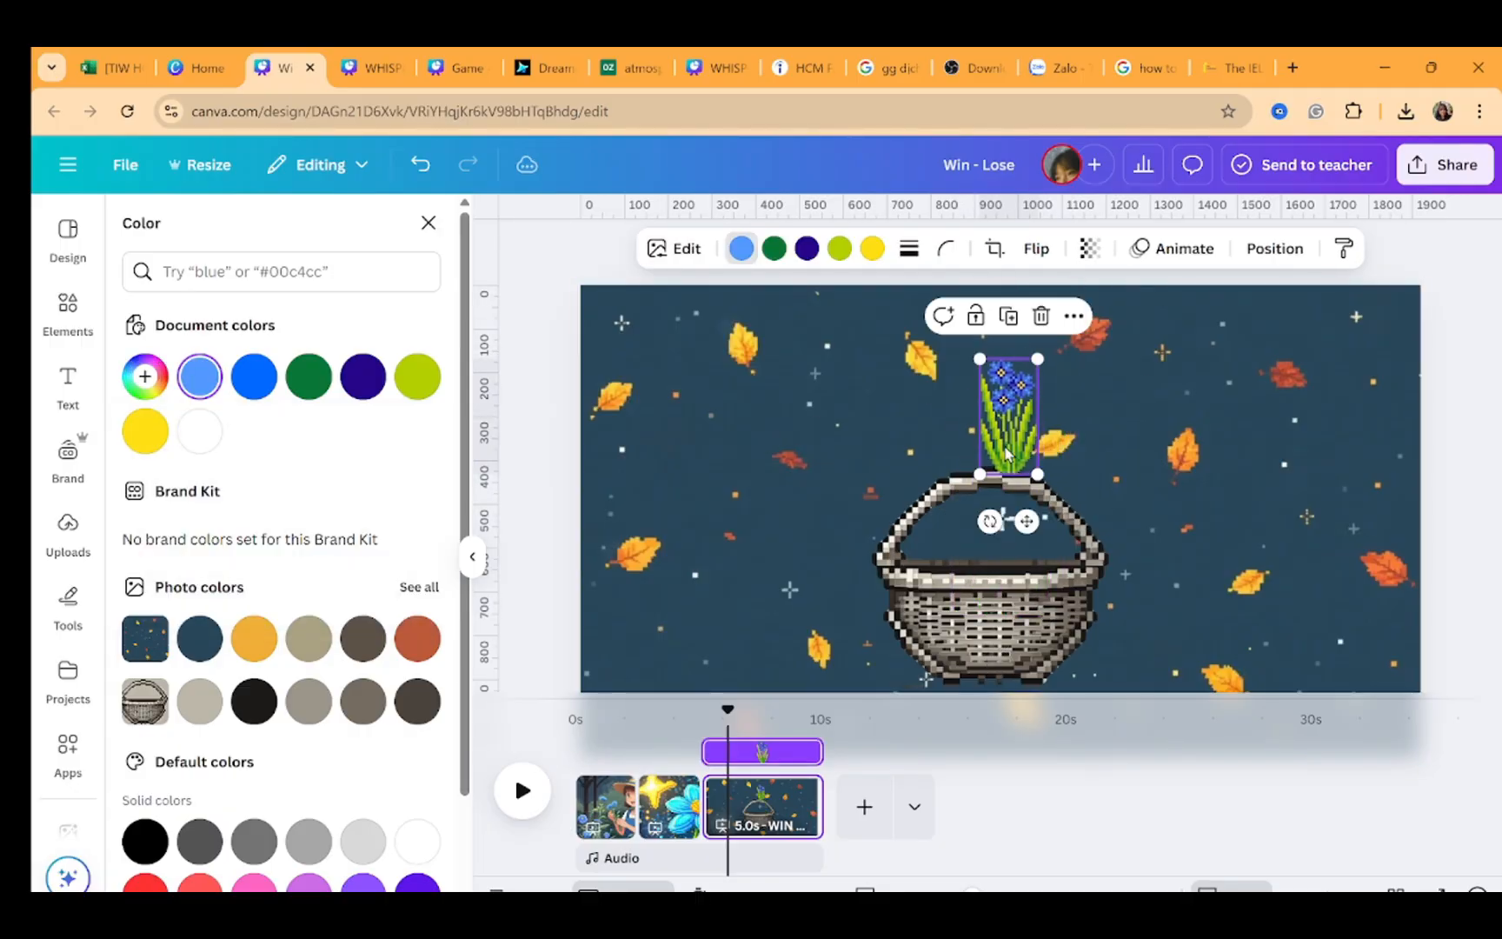
left_click_drag(991, 513, 1095, 444)
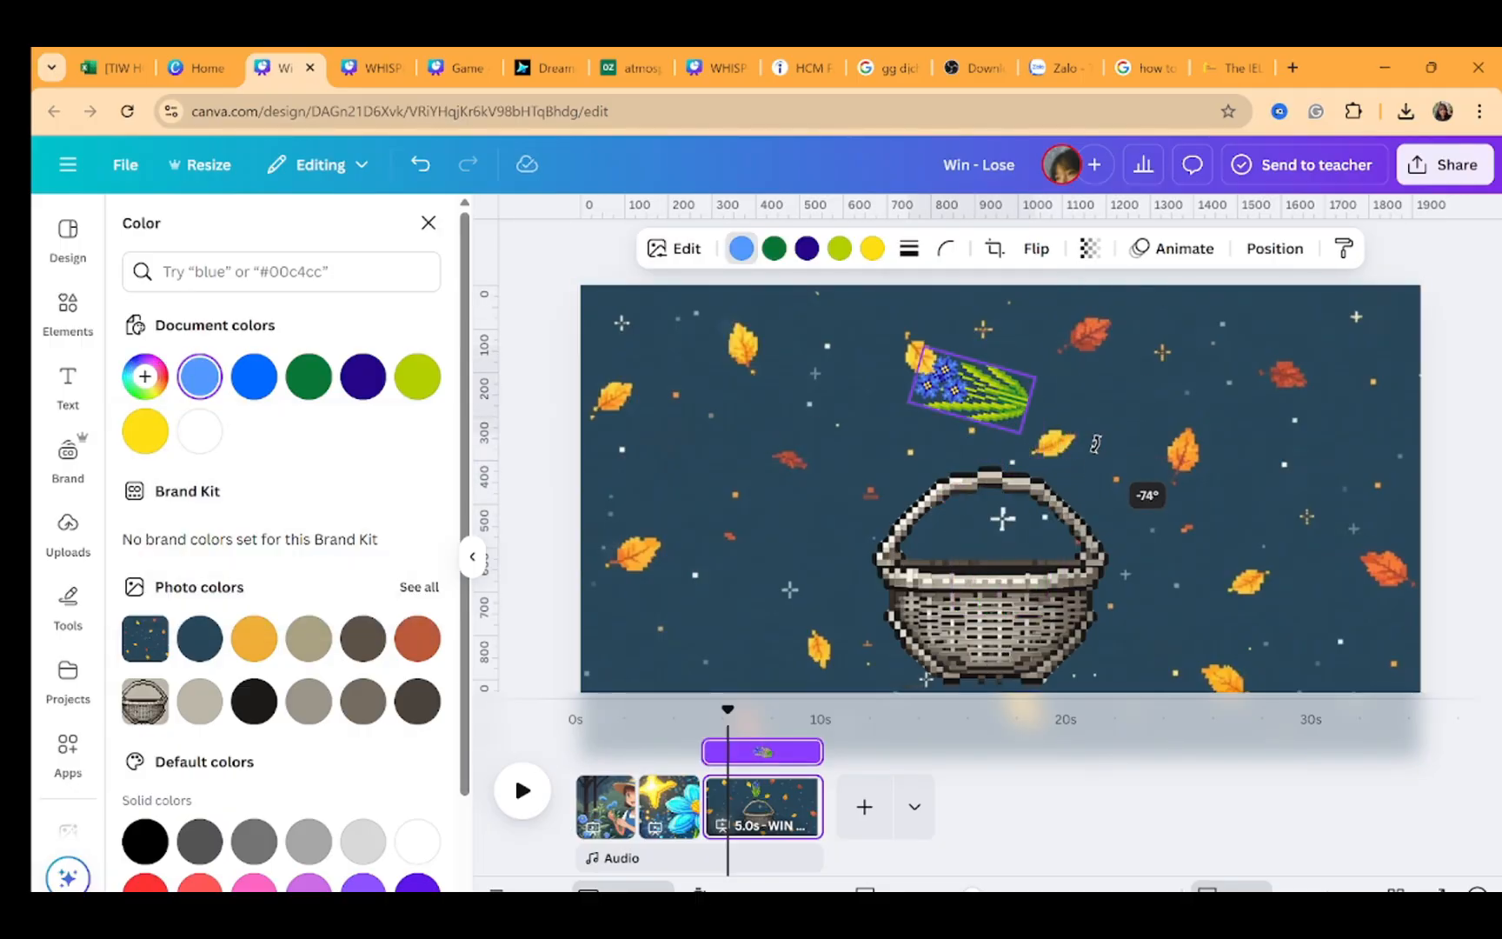
left_click_drag(1000, 417, 1028, 571)
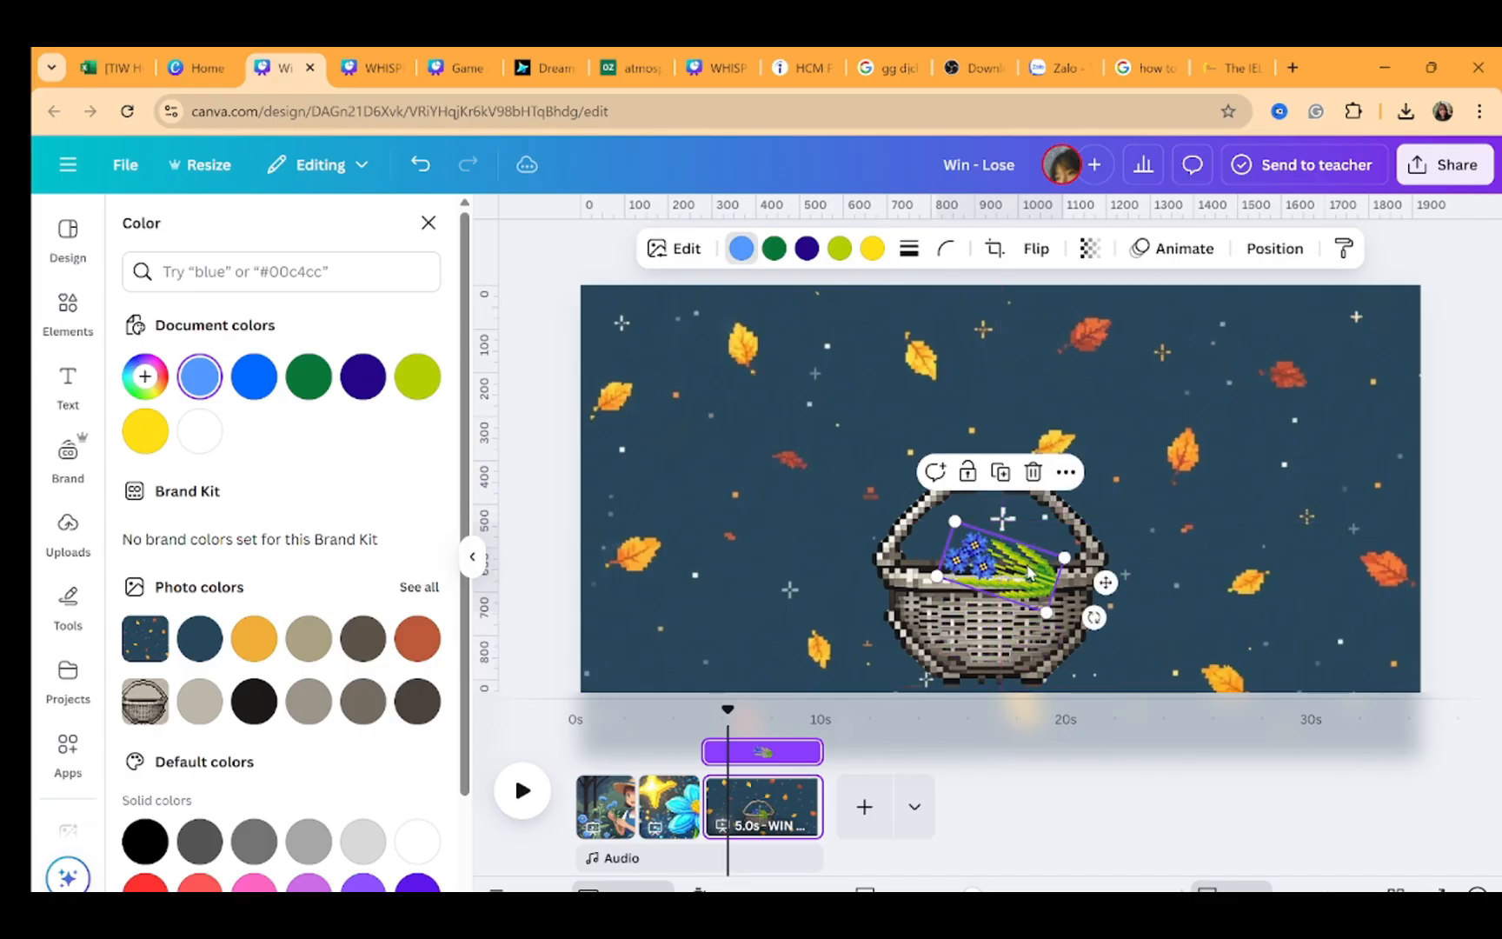
Duplicate the basket and crop the copy down to the basket's lower front half
key("ctrl+c")
key("ctrl+v")
left_click(1032, 567)
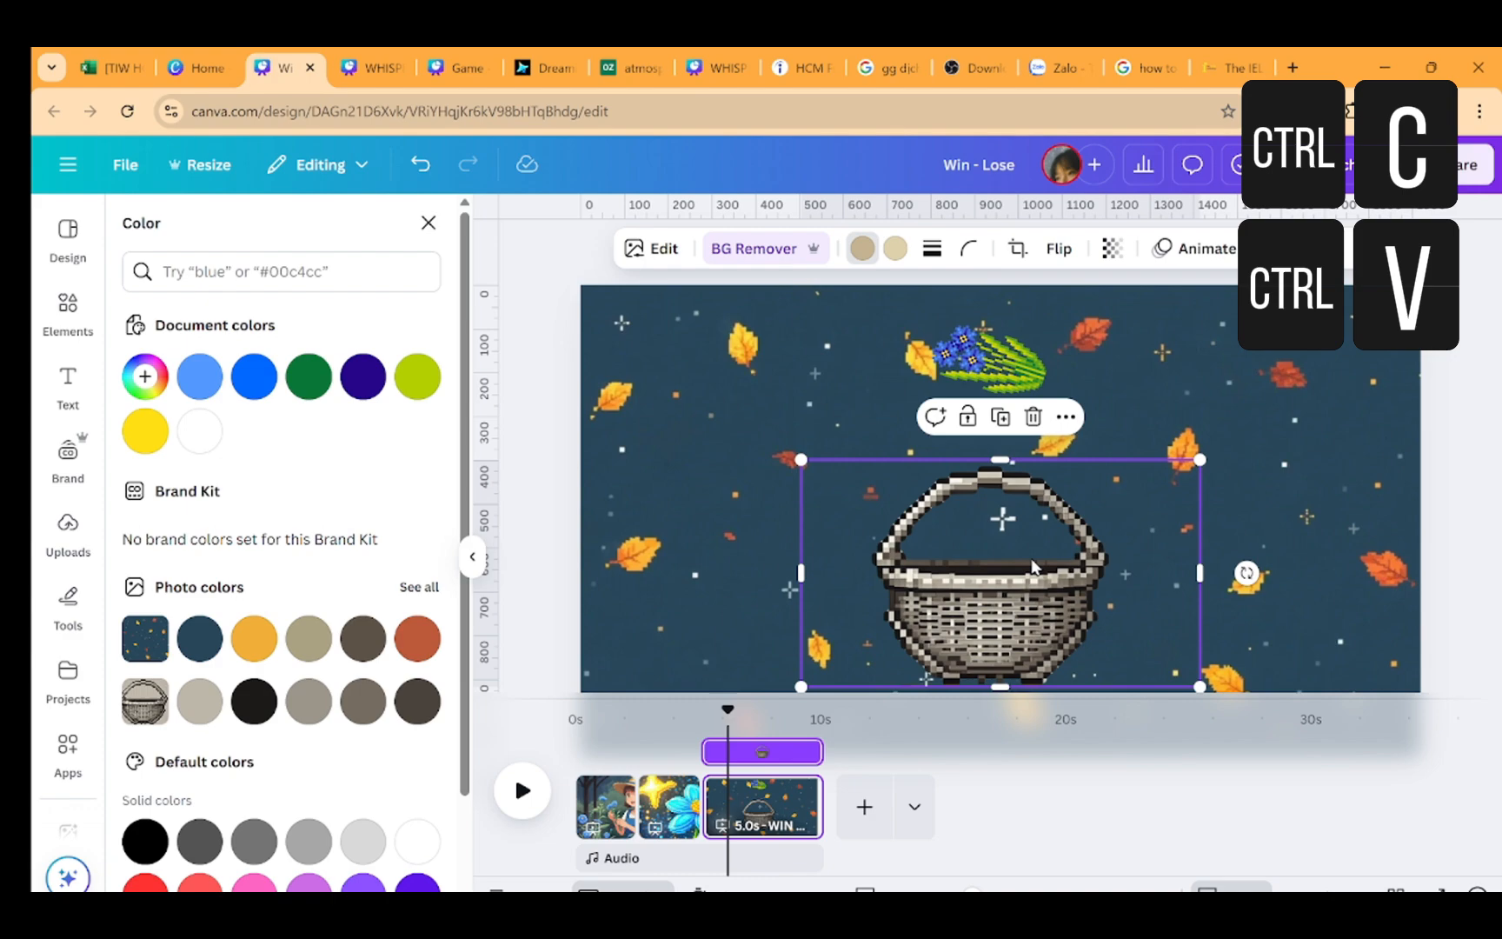
key("ctrl+c")
key("ctrl+v")
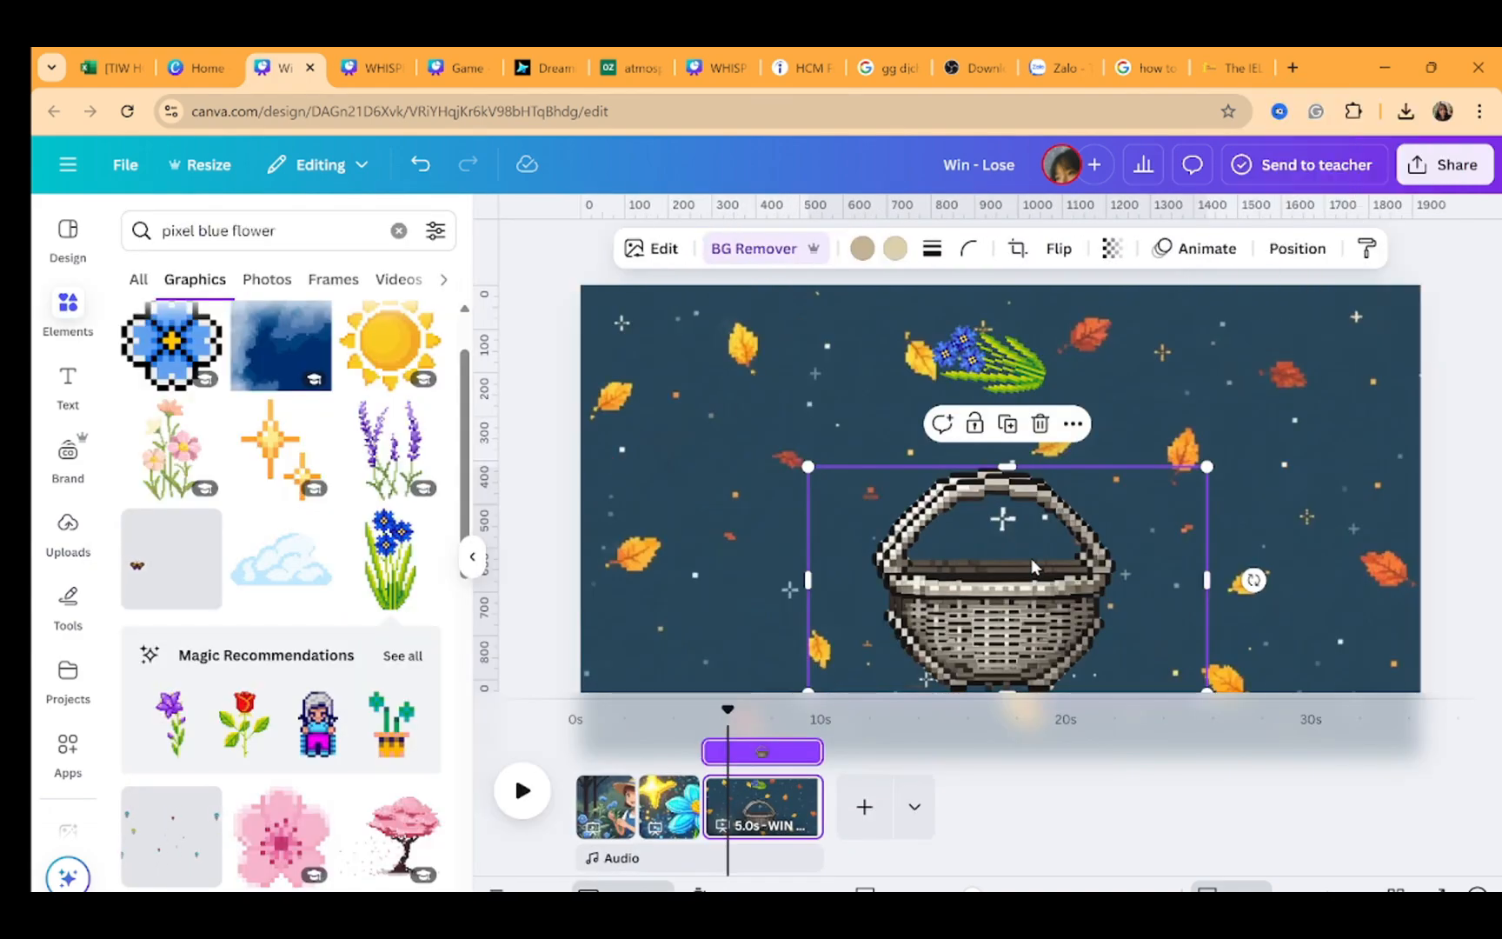
mouse_move(1031, 560)
left_mouse_down()
mouse_move(971, 533)
mouse_move(1030, 533)
mouse_move(1024, 563)
left_mouse_up()
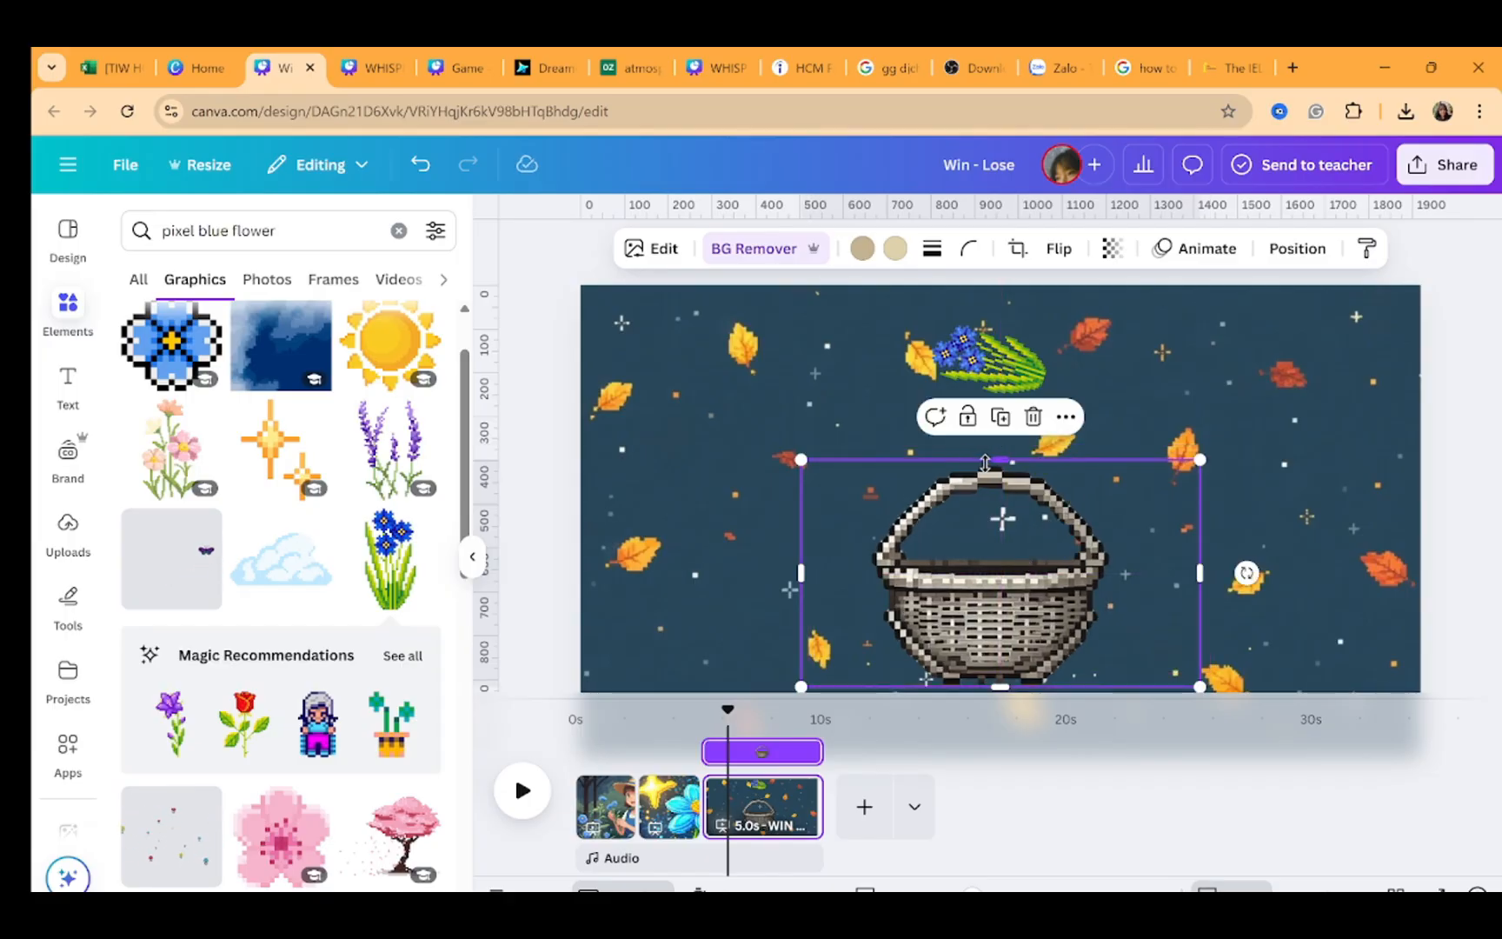
left_click_drag(985, 461, 1001, 569)
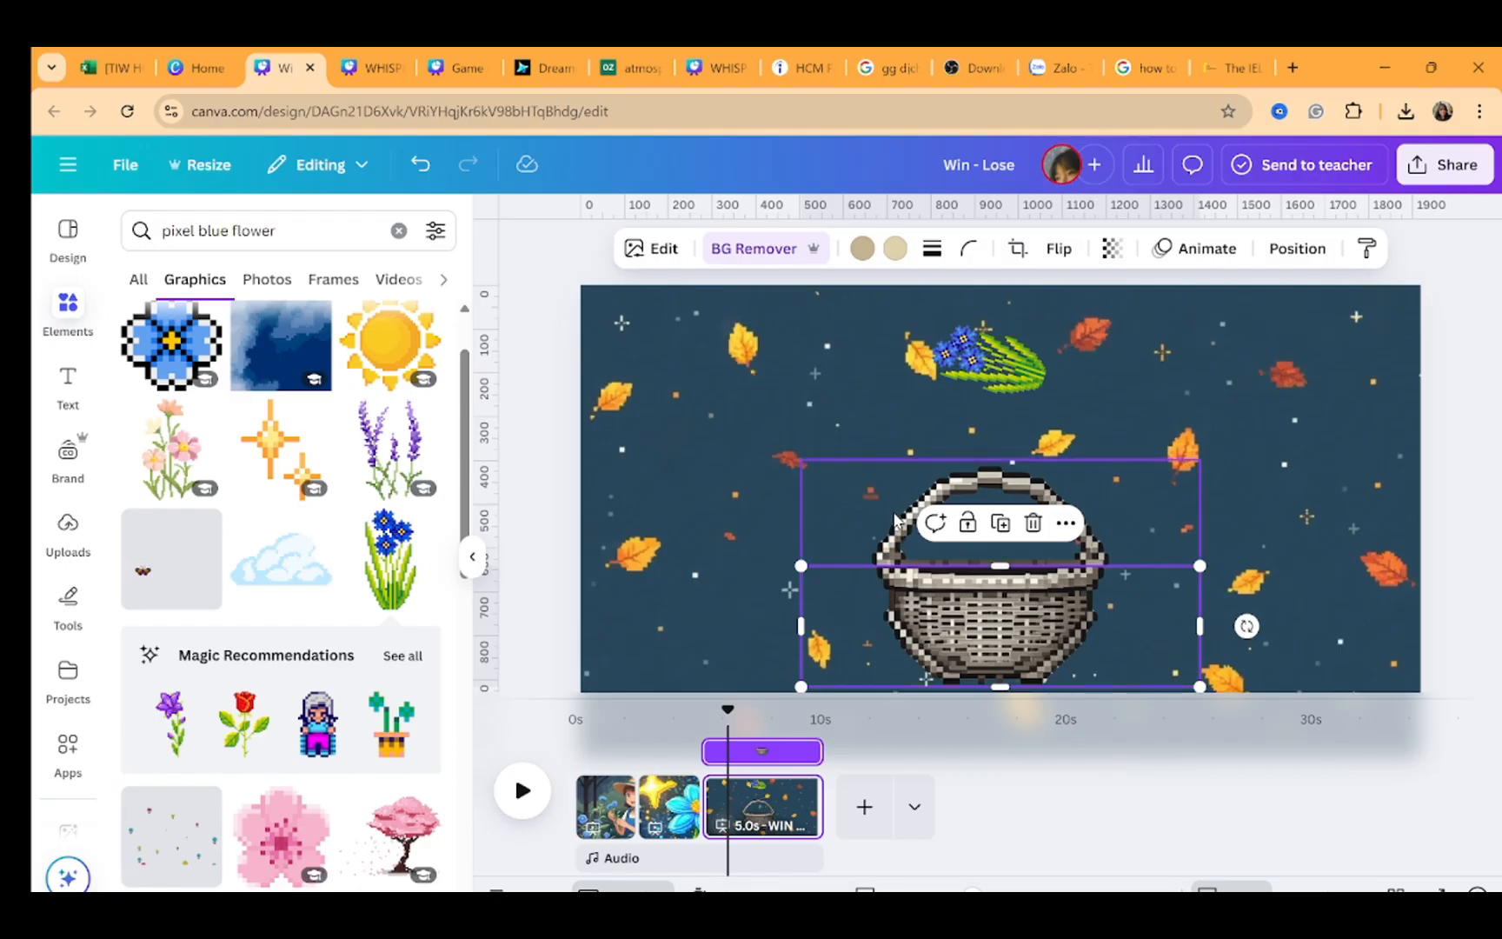
Move the flower bouquet into the basket and bring it forward two layers
left_click(1254, 468)
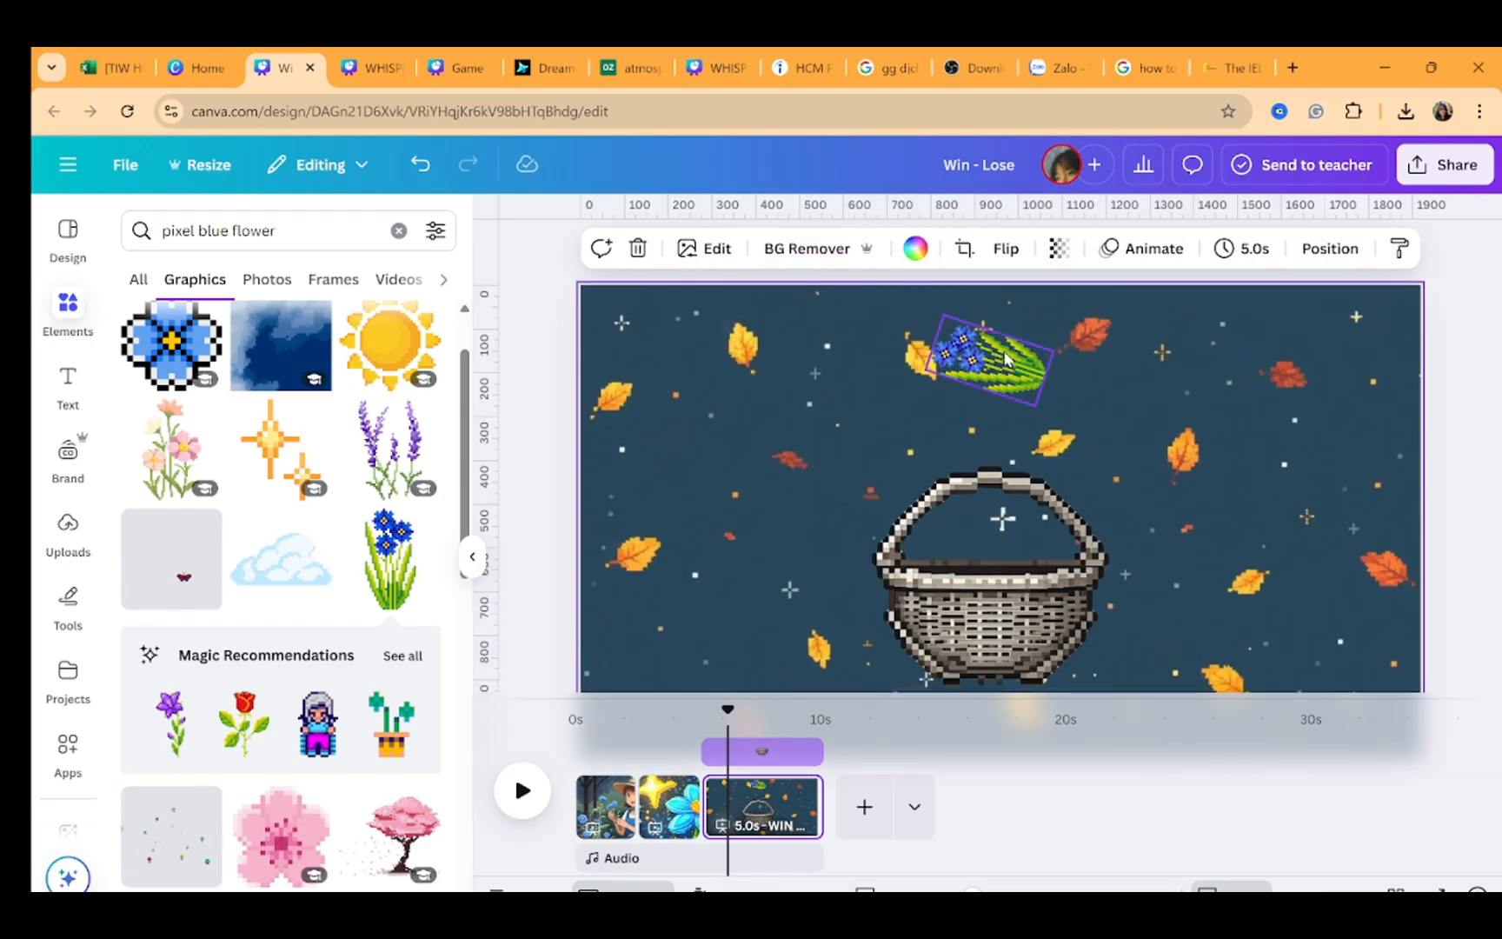
left_click_drag(1005, 358, 1008, 552)
key("ctrl+bracketright")
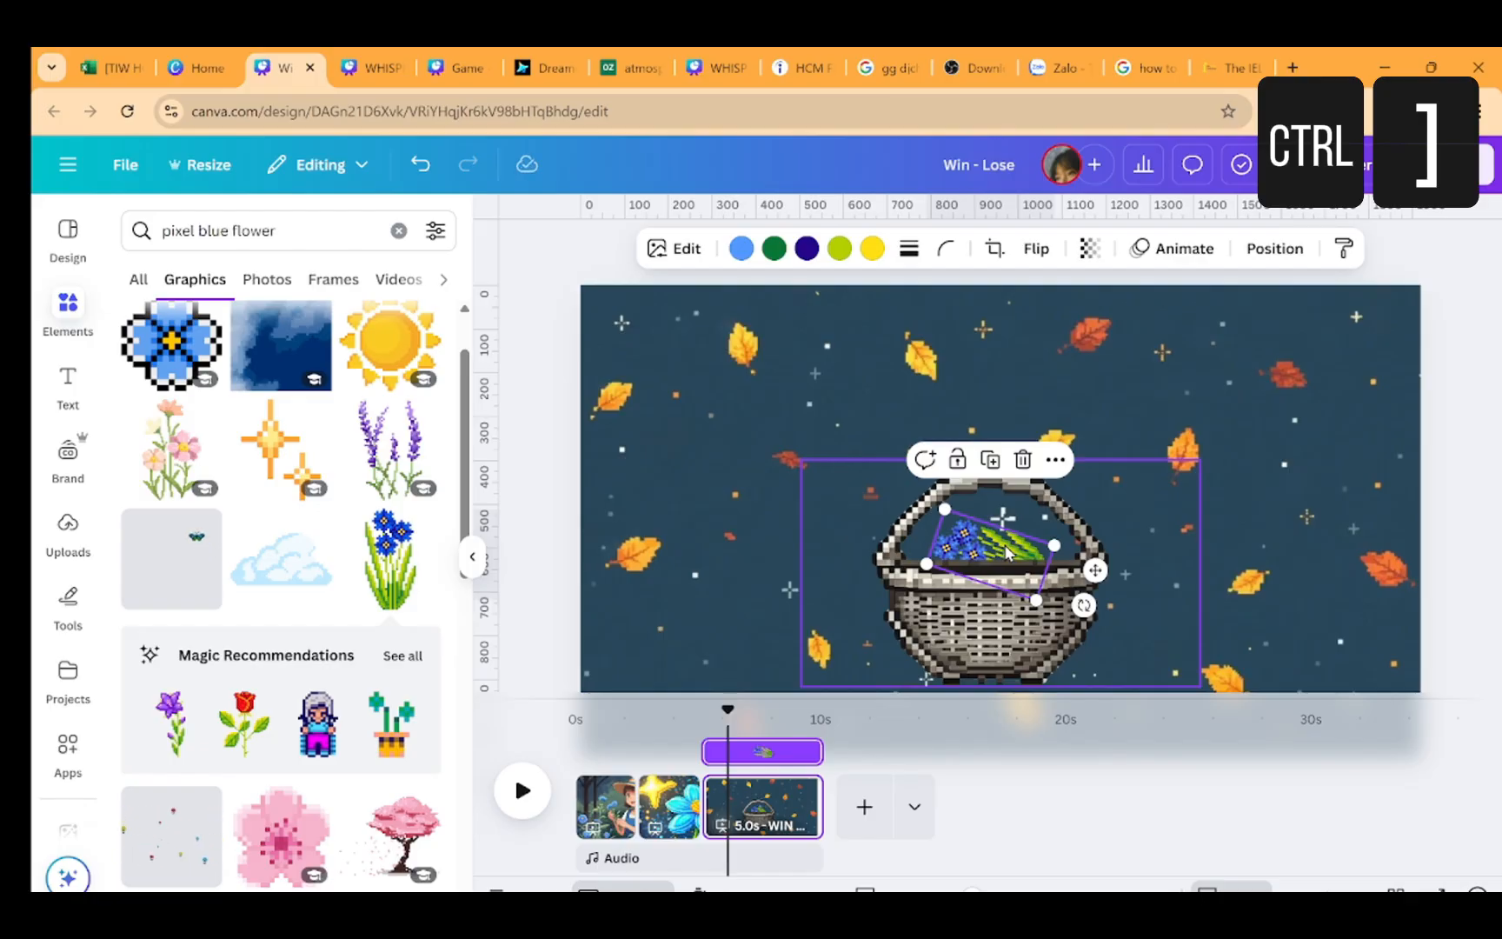
key("ctrl+bracketright")
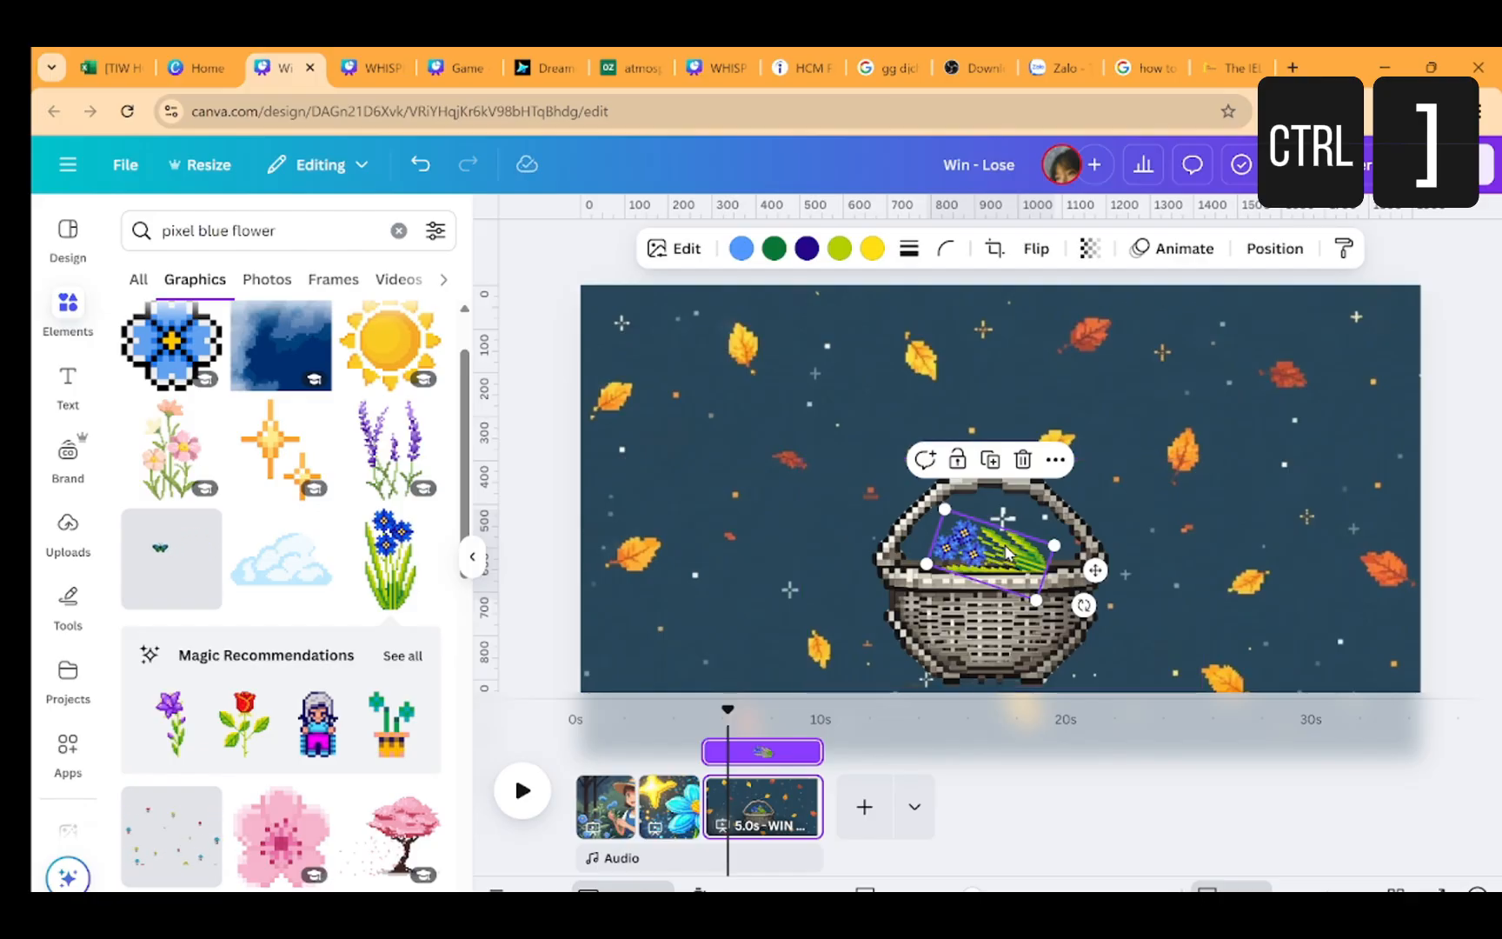
Move the flower bouquet back up above the basket near the top of the page
left_click_drag(1006, 552, 983, 343)
left_click_drag(1012, 401, 981, 344)
left_click(982, 351)
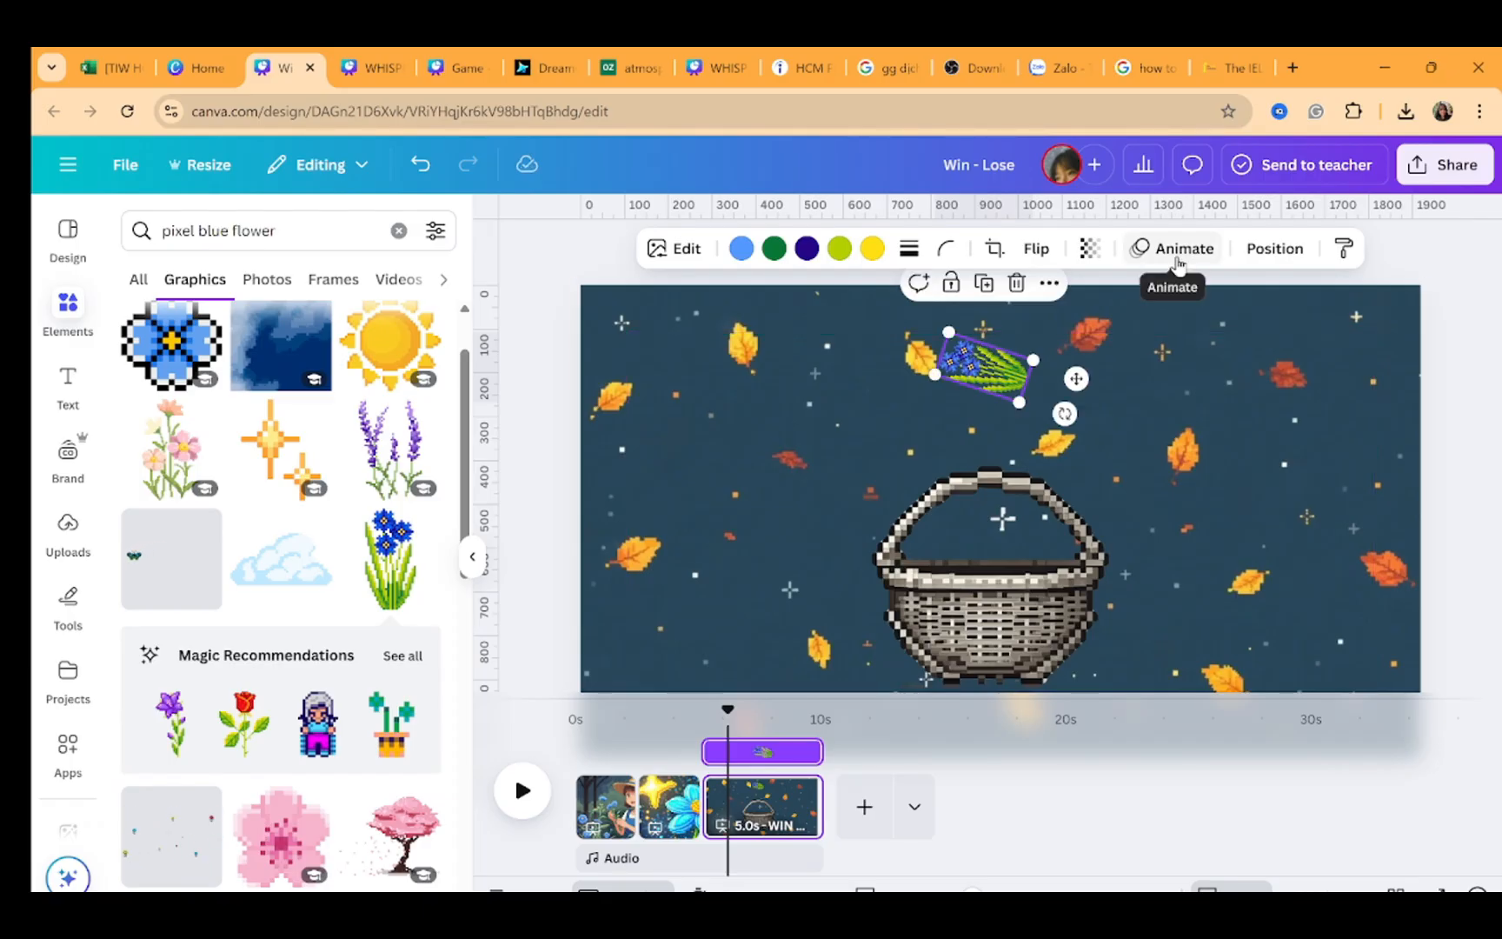
Create a custom animation by dragging the flower bouquet in a straight line down into the basket
left_click(1178, 251)
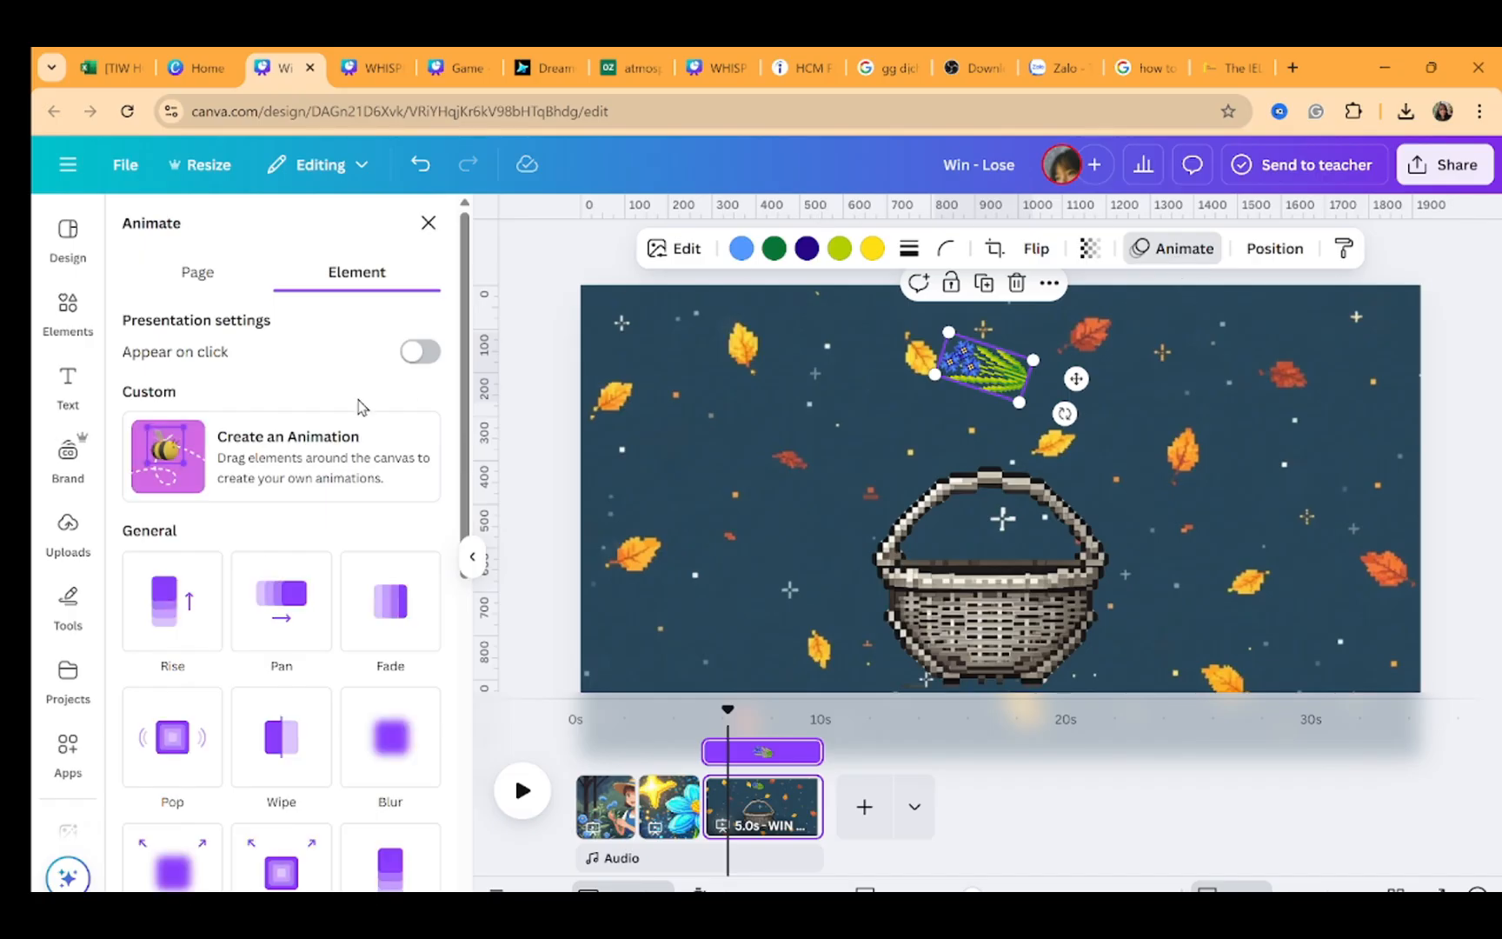
left_click(334, 462)
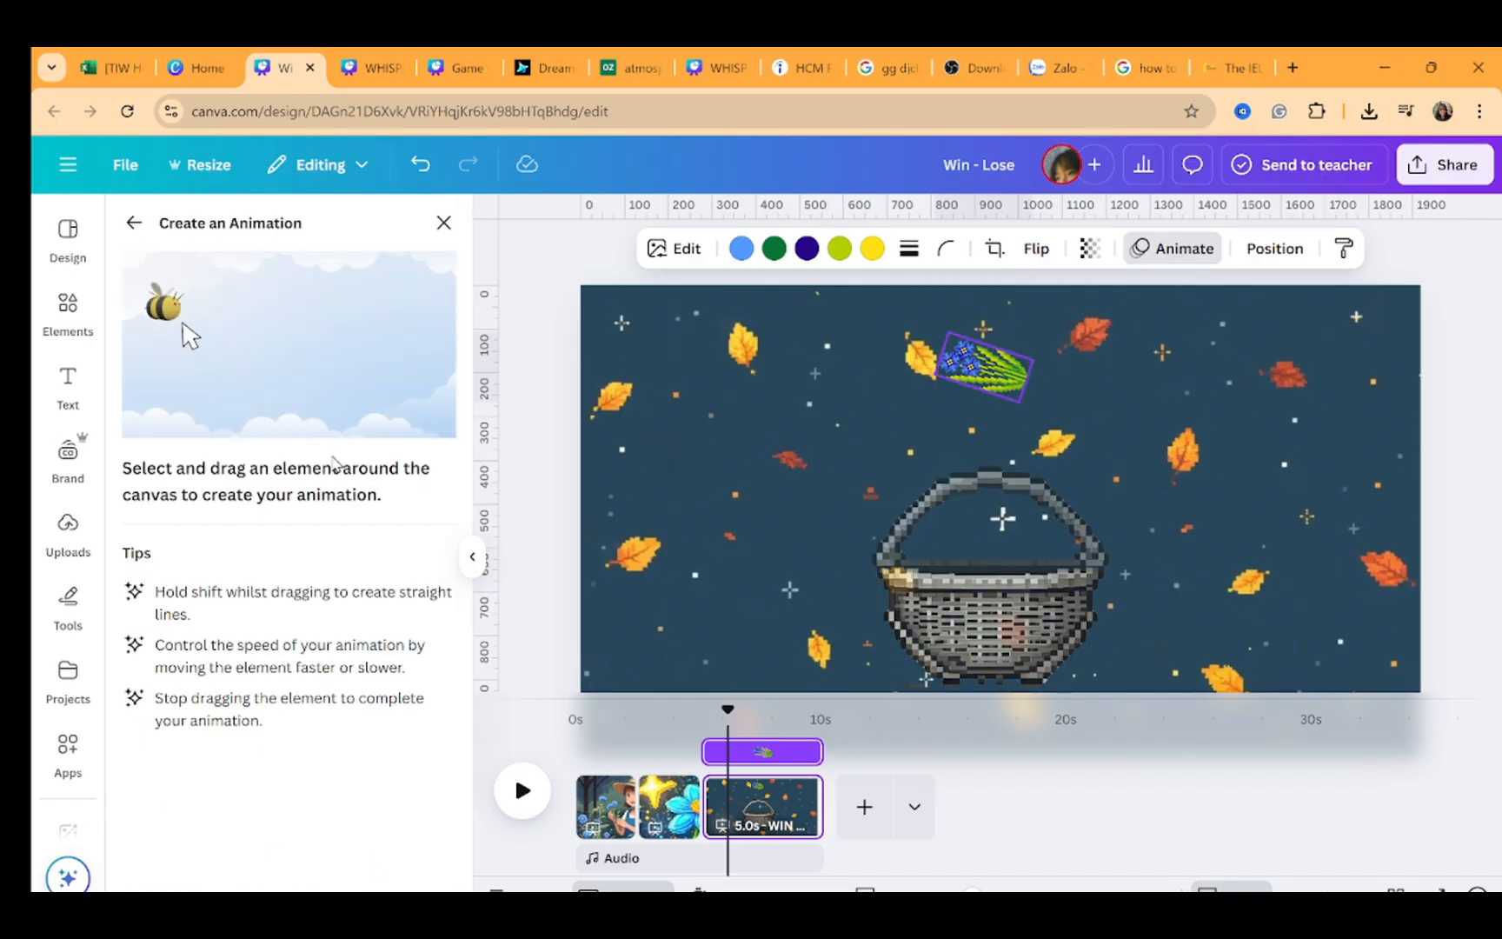
key("shift")
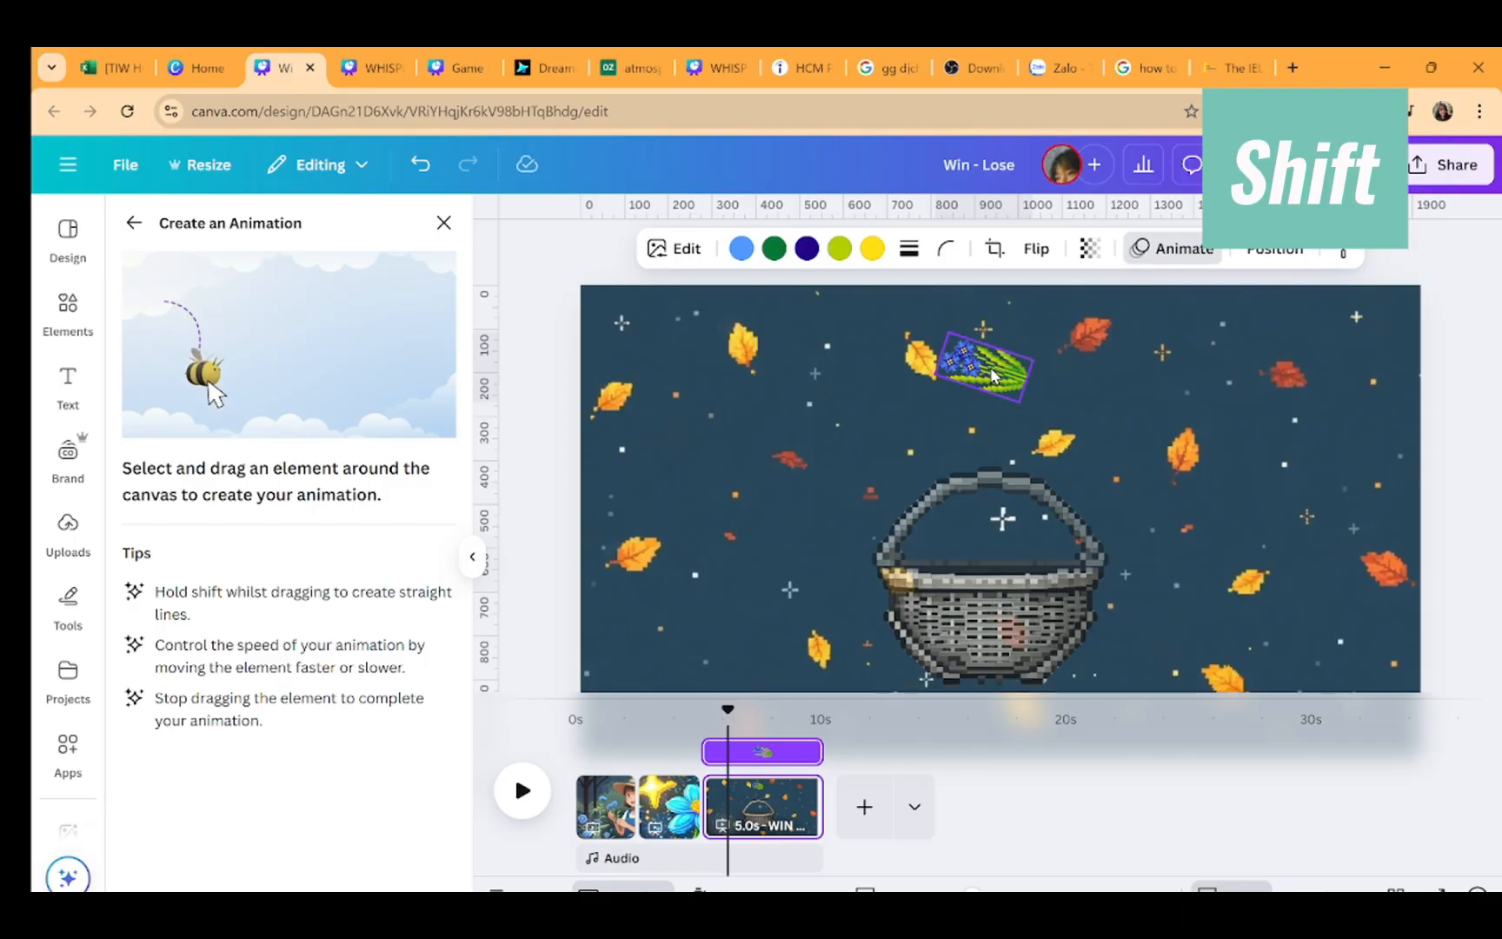
left_click_drag(988, 390, 1012, 575)
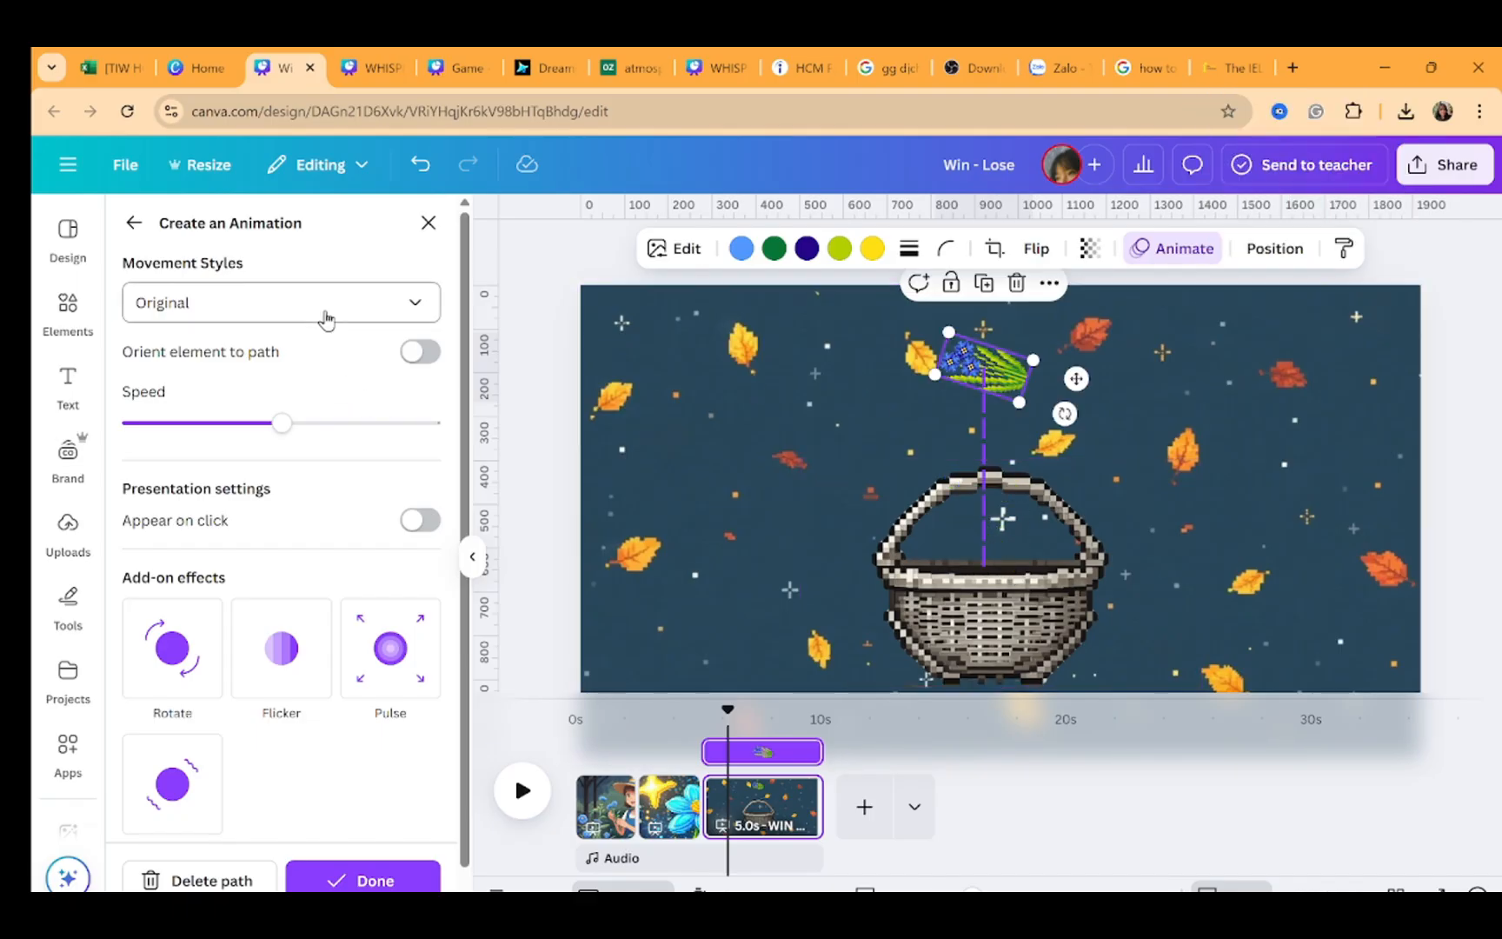
Set the path's movement style to Steady and finish the custom animation
left_click(327, 319)
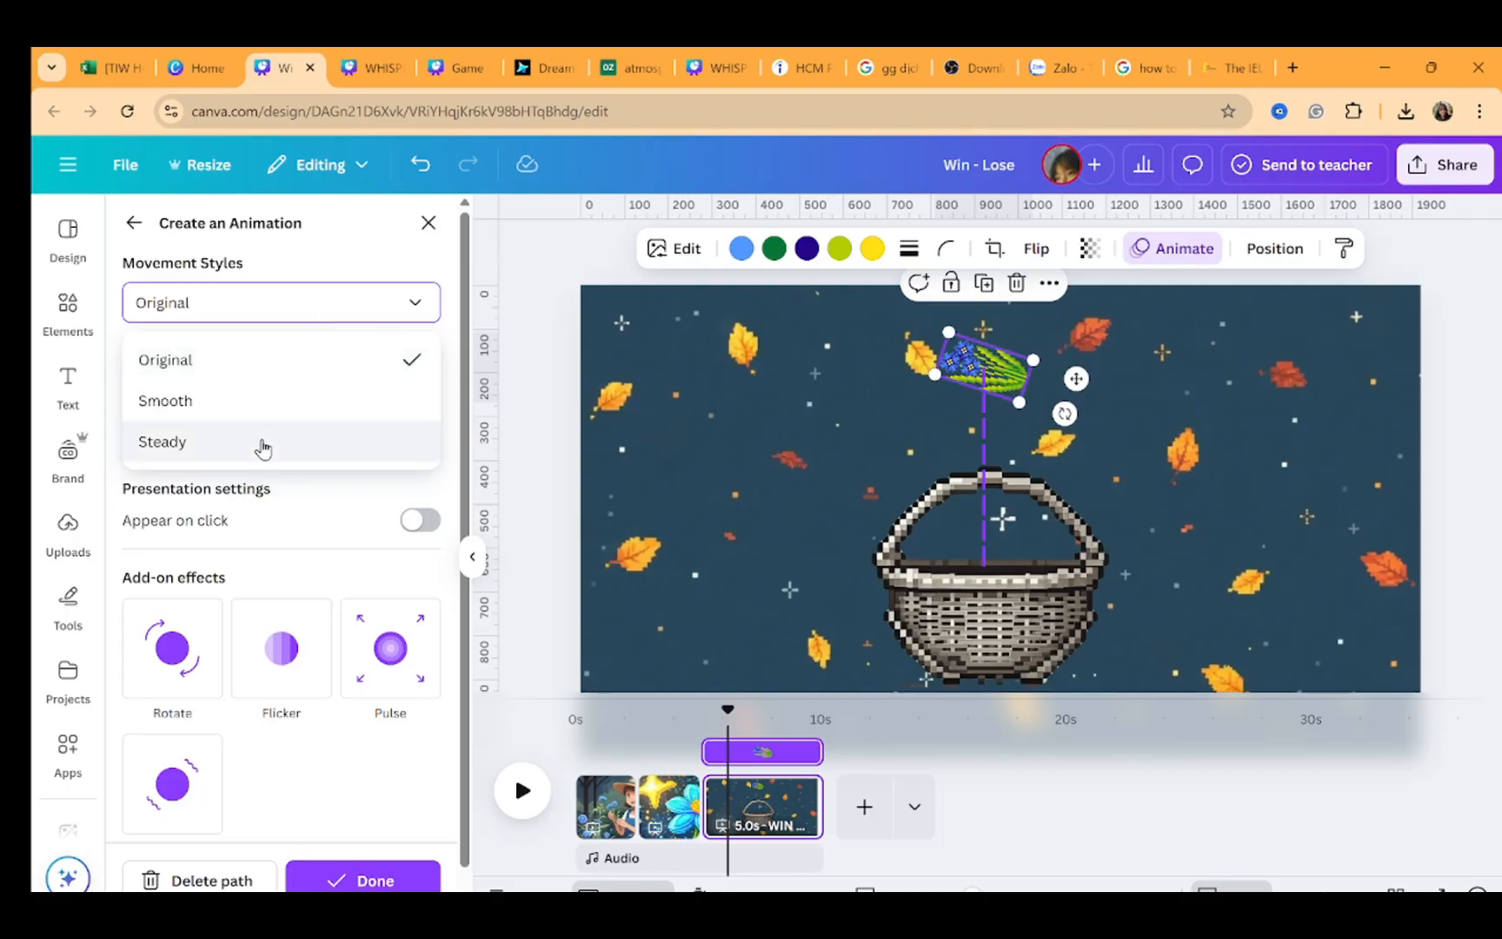
left_click(263, 443)
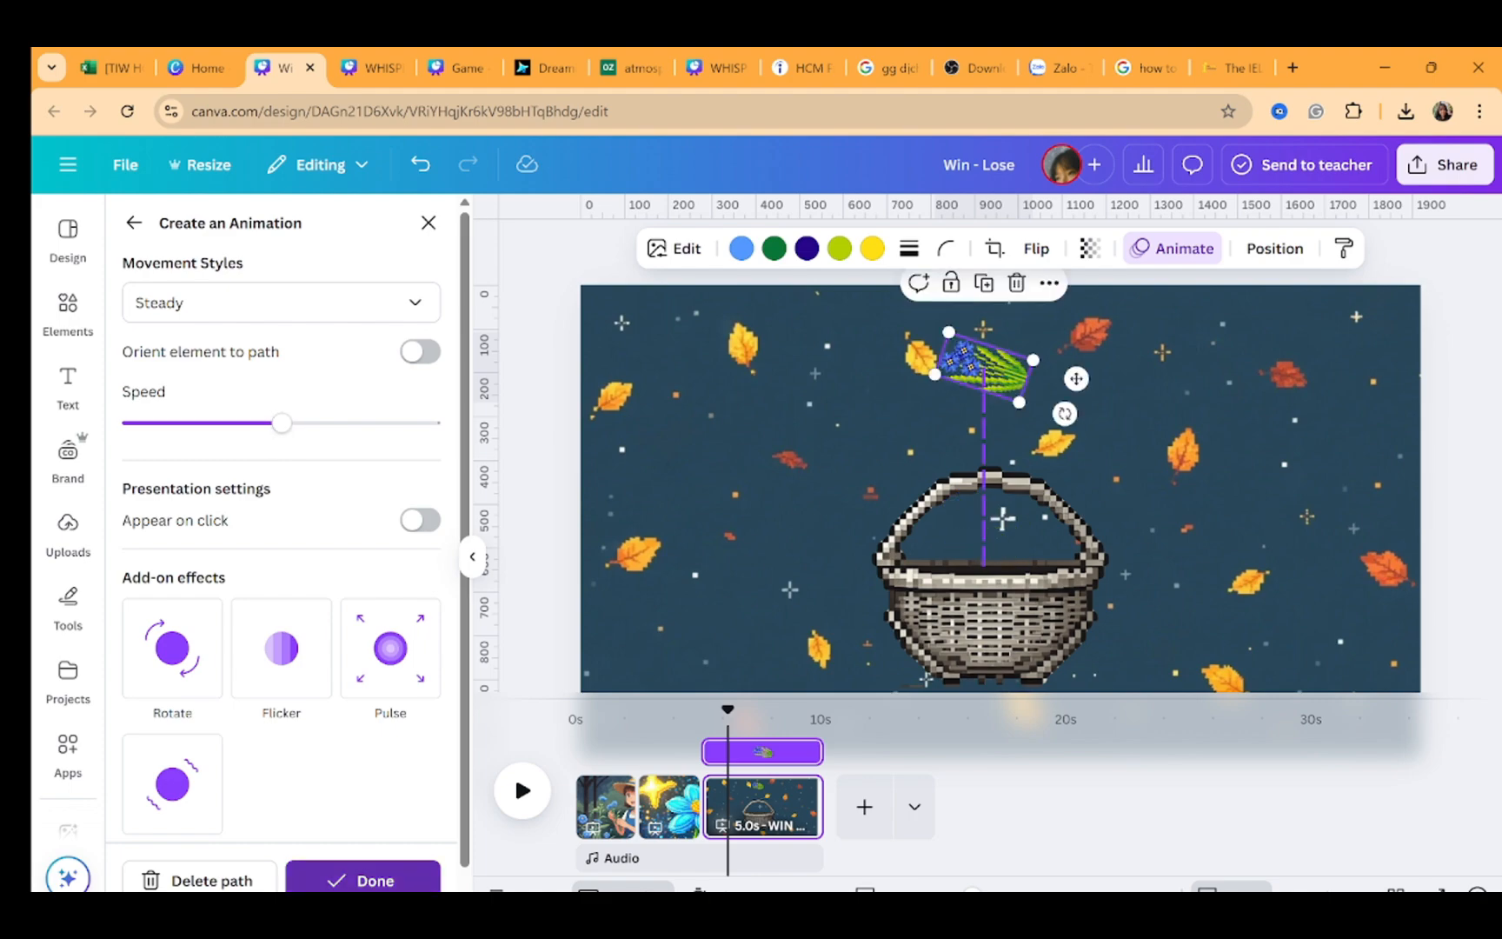
left_click(363, 879)
Add the pixel sparkle graphic, shrink it, and place a copy on each side of the basket
left_click(1221, 452)
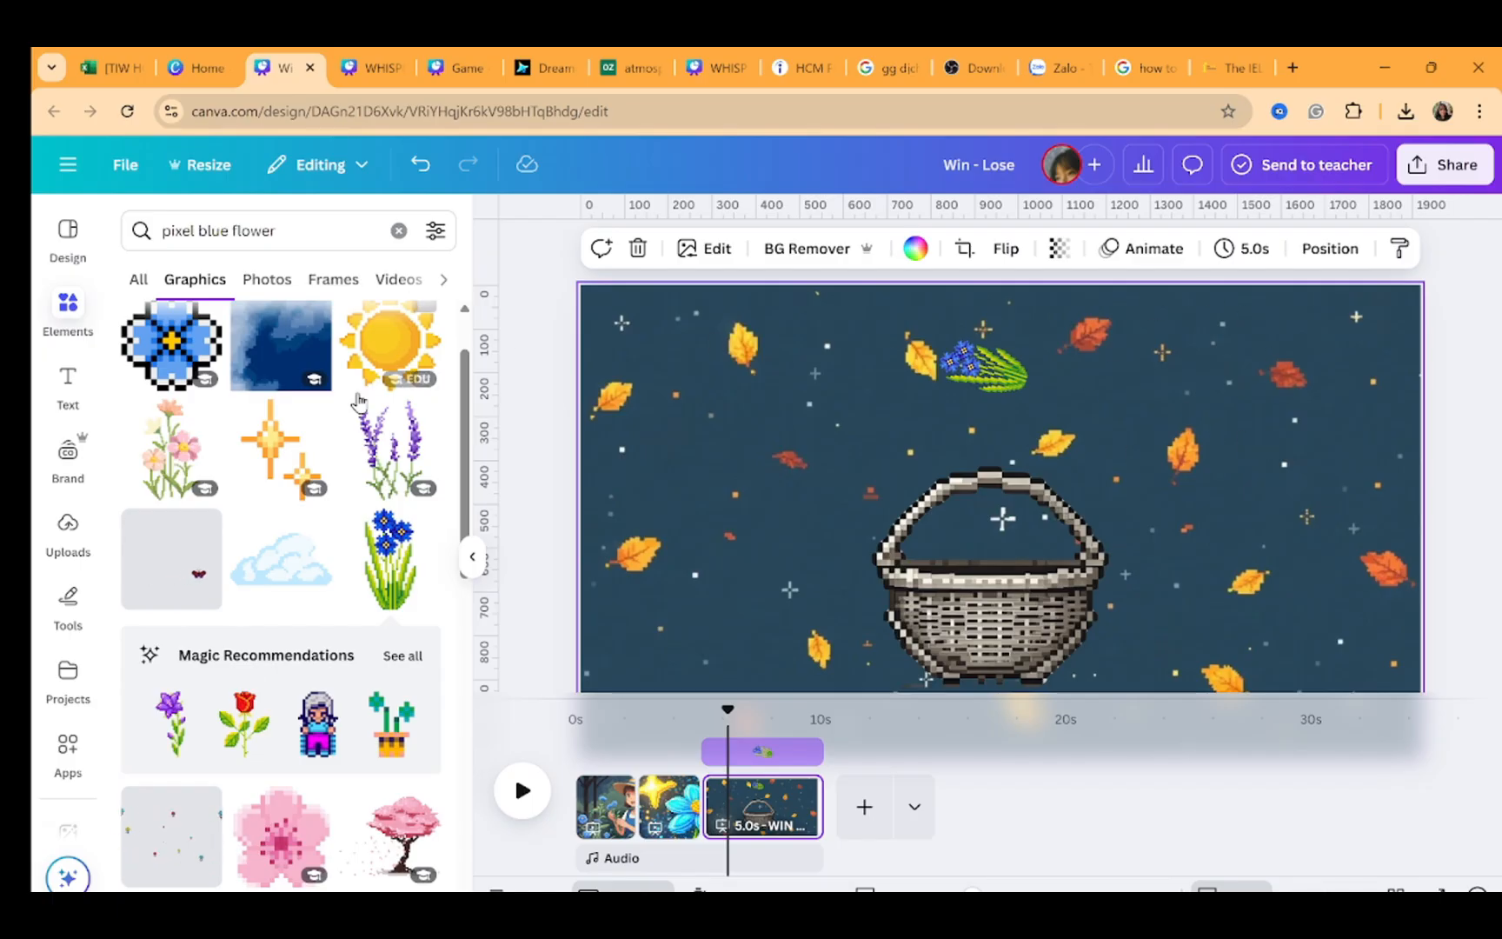
left_click(261, 472)
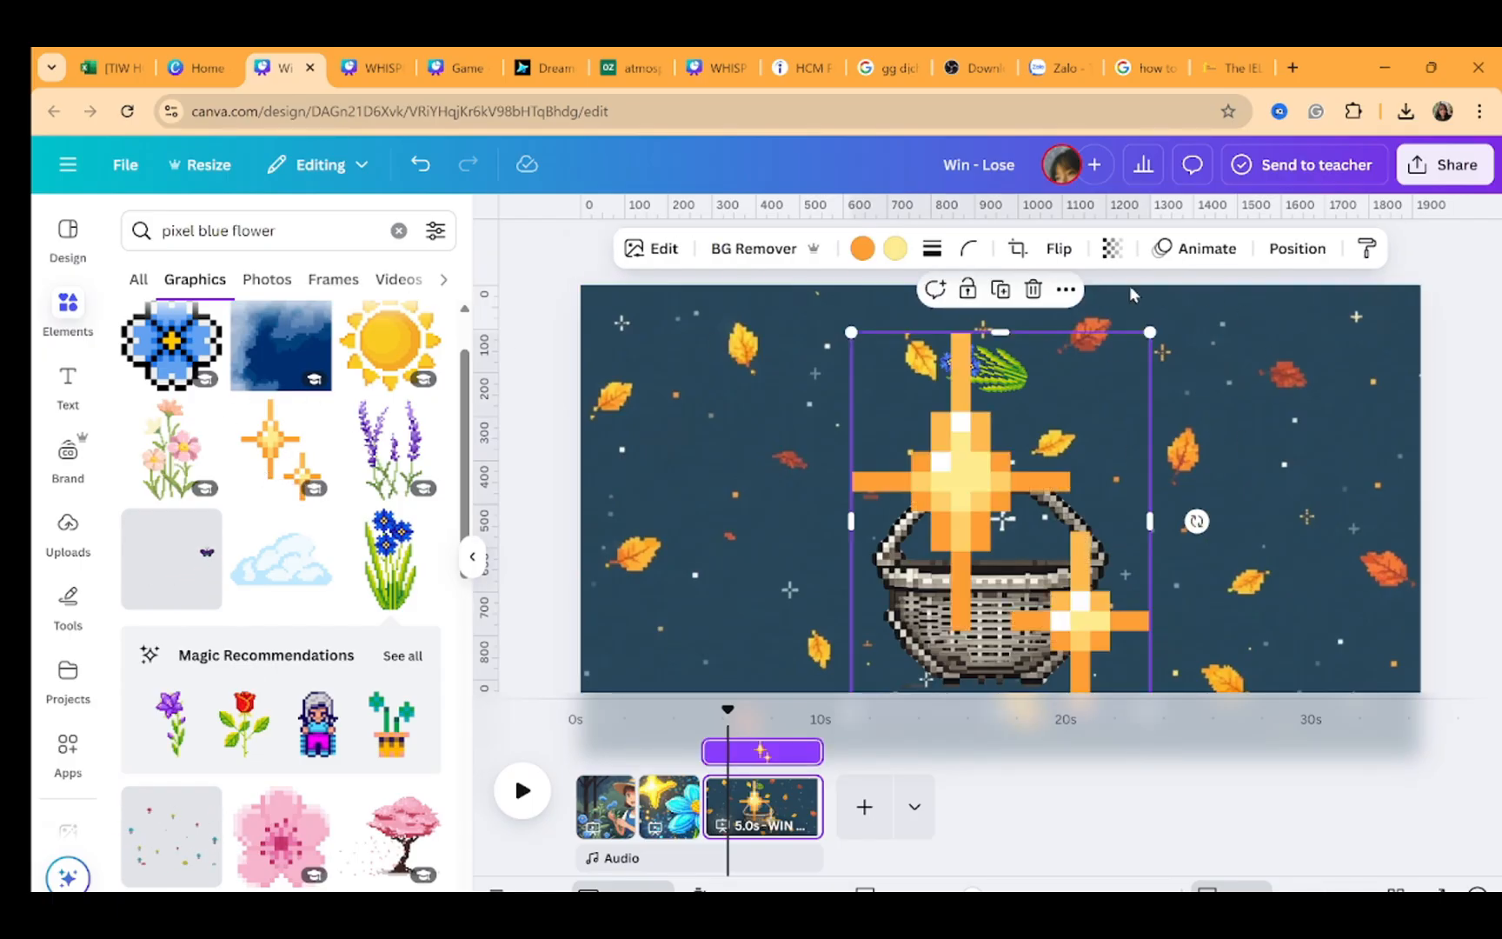
left_click_drag(1157, 325, 924, 564)
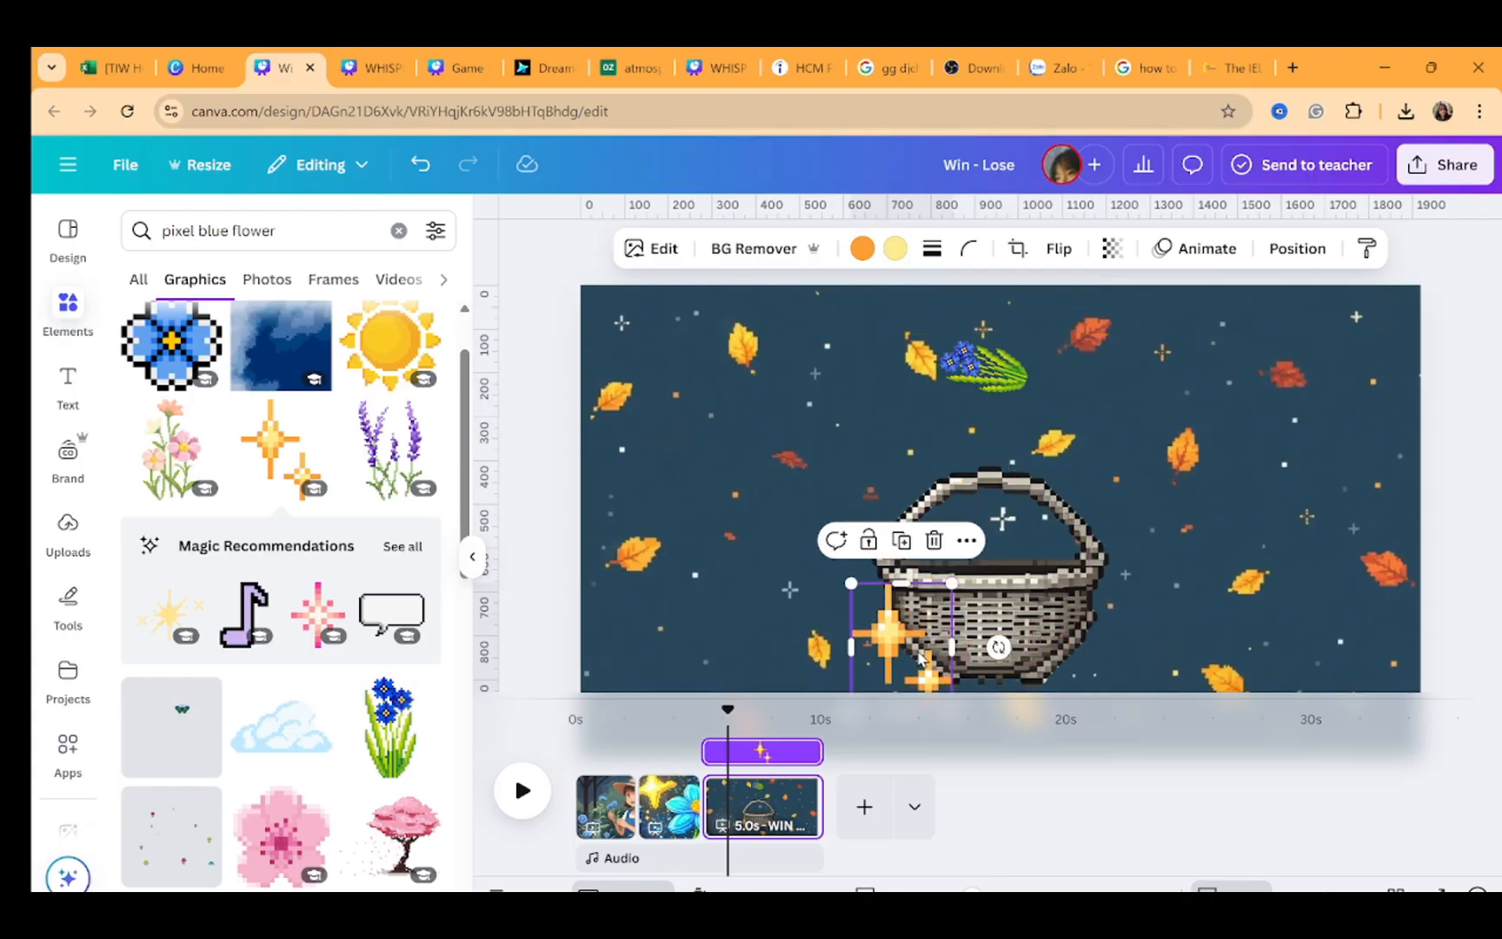
left_click_drag(922, 658, 1138, 545)
key("ctrl+d")
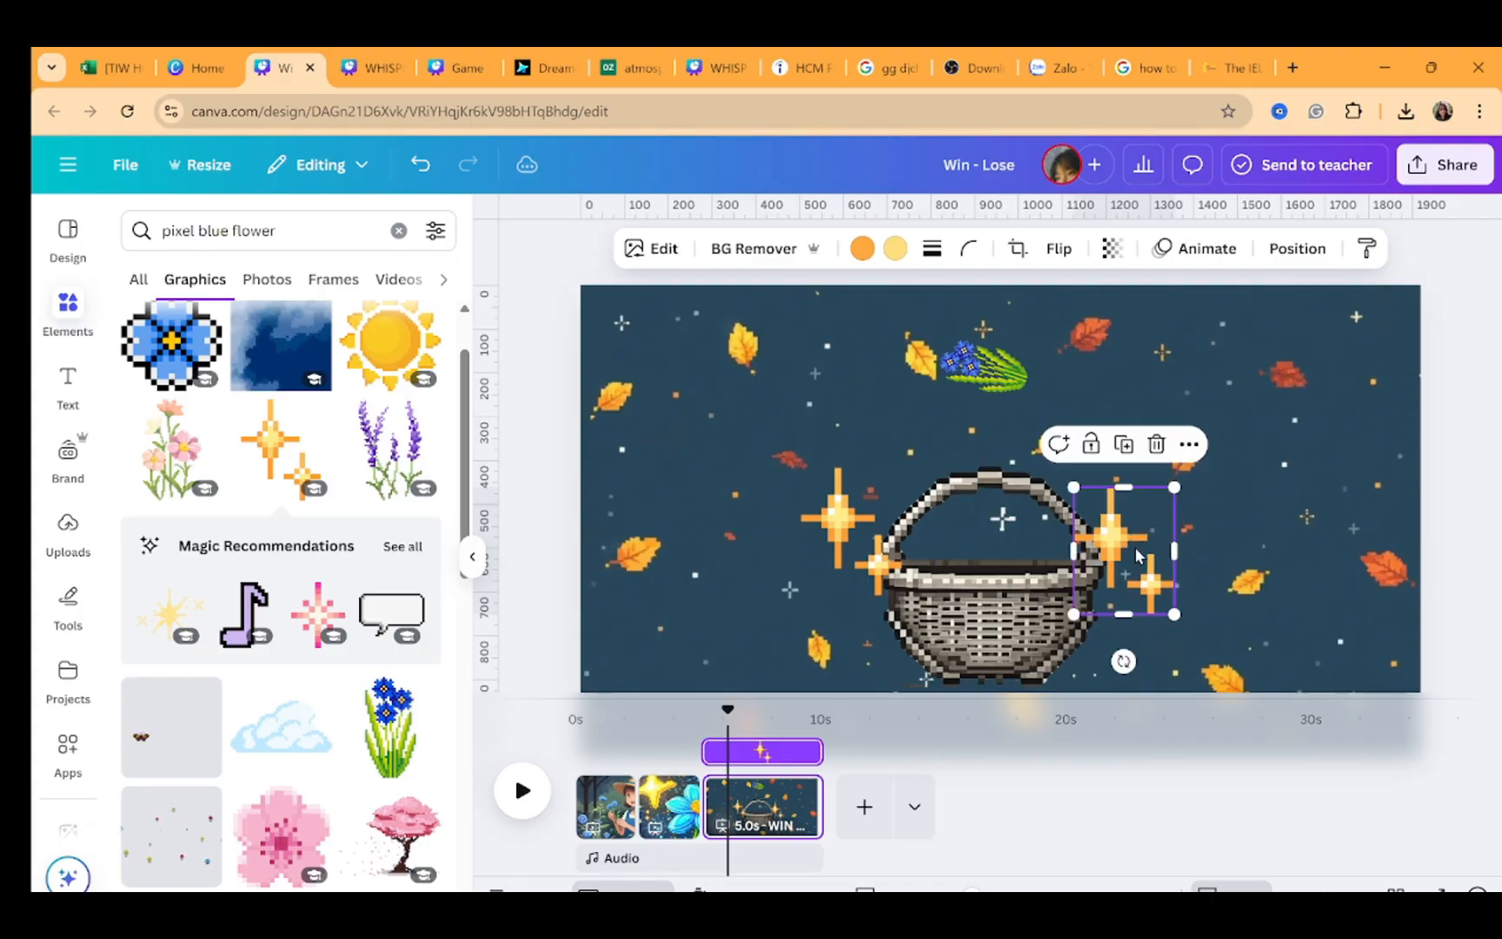
Select both sparkle graphics and apply the Pop element animation to them
left_click(856, 516)
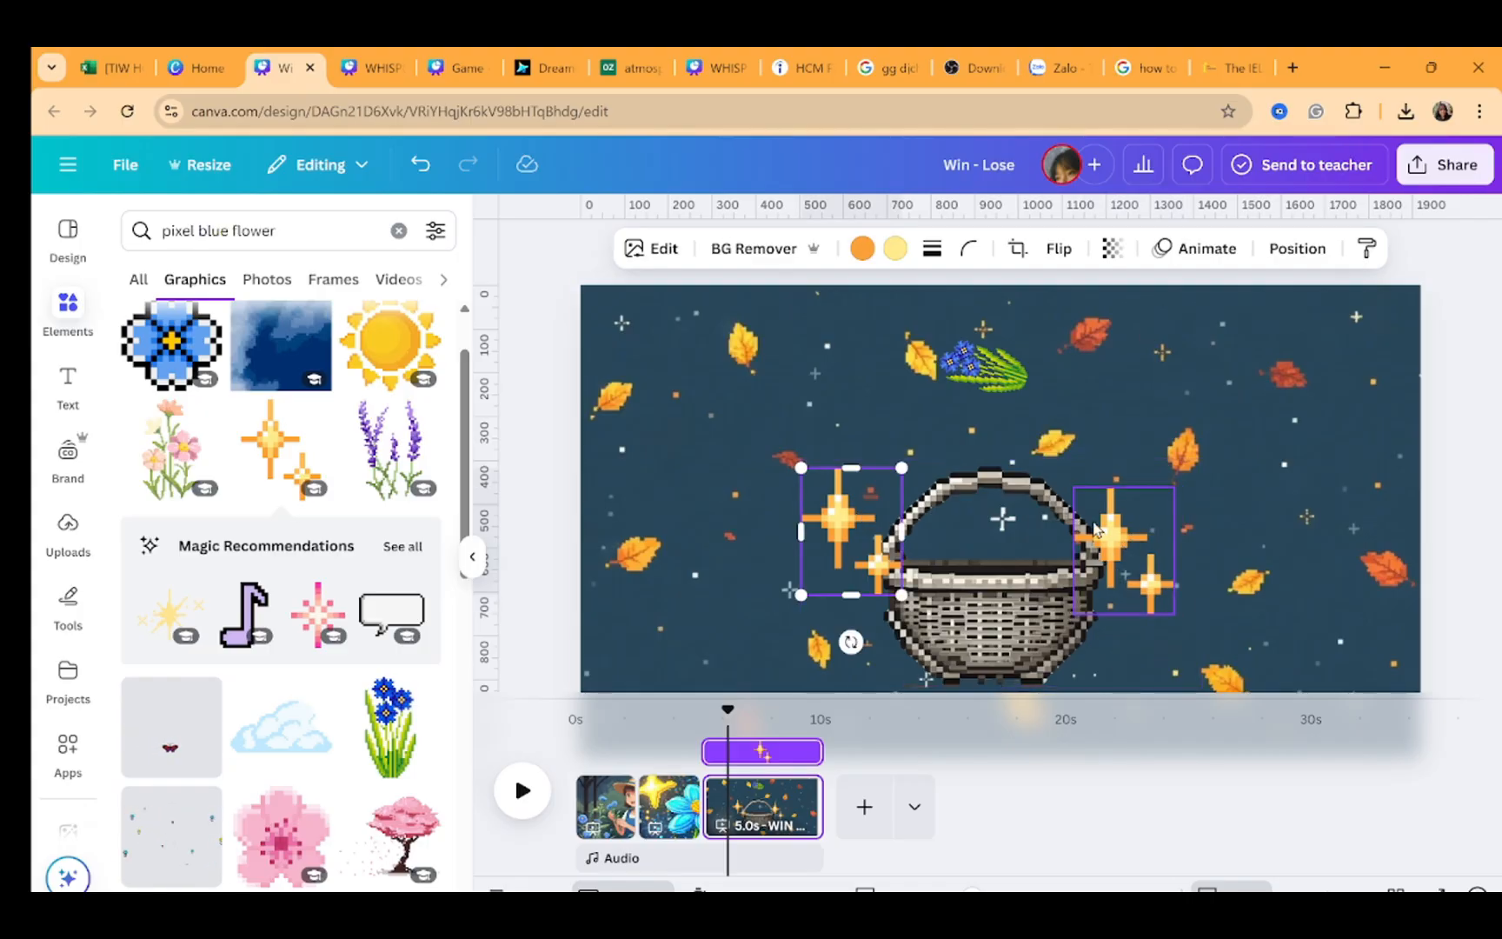
left_click(1130, 543, "shift")
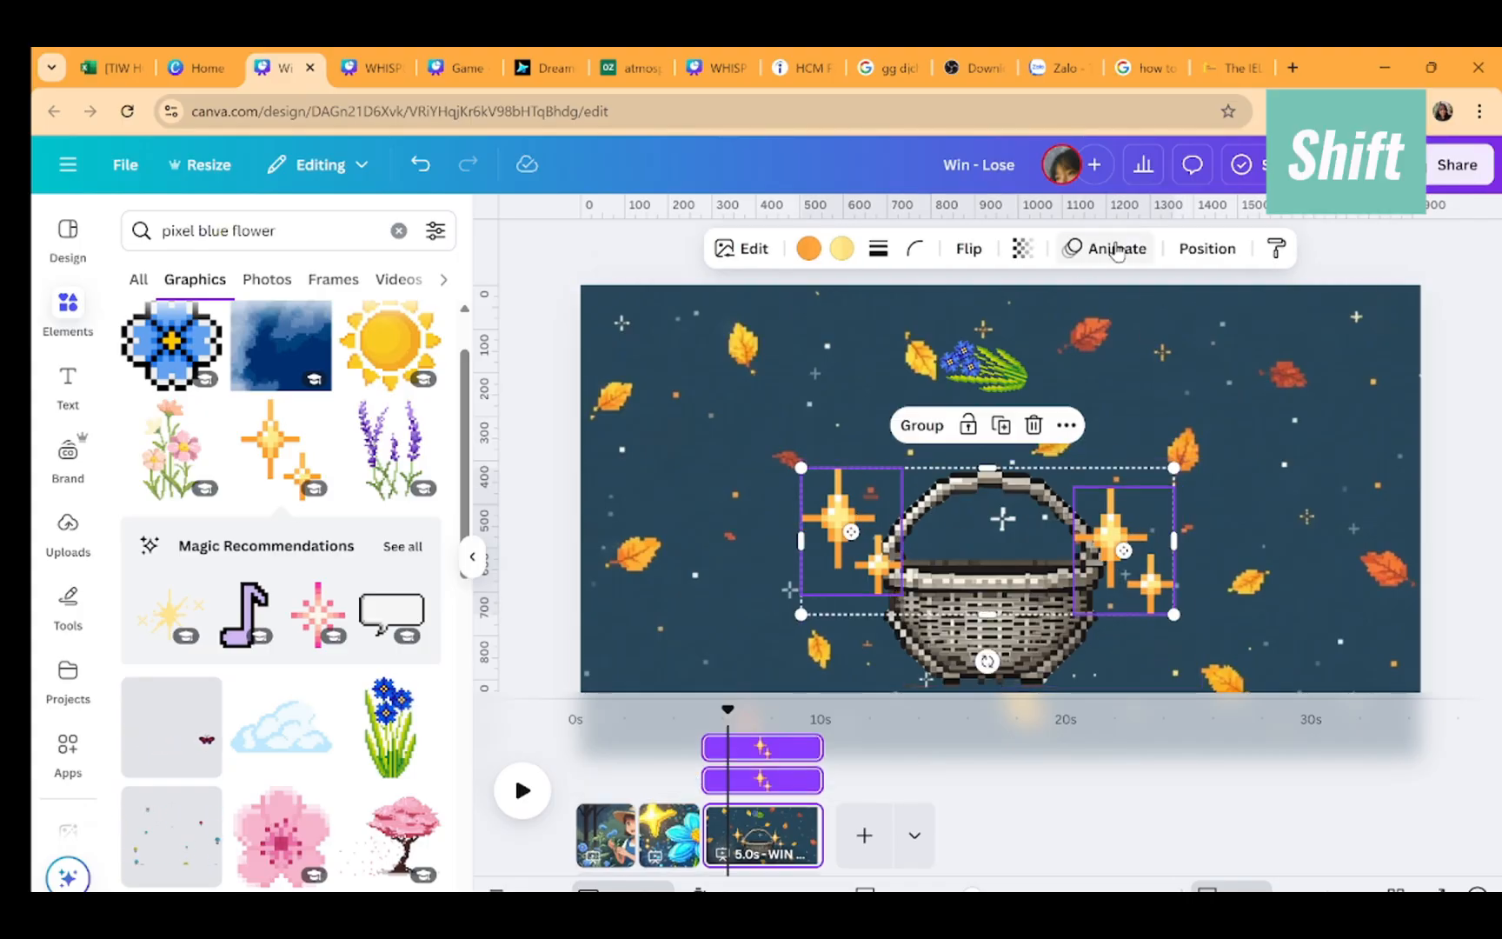
left_click(1116, 251)
scroll(312, 750, "down", 4)
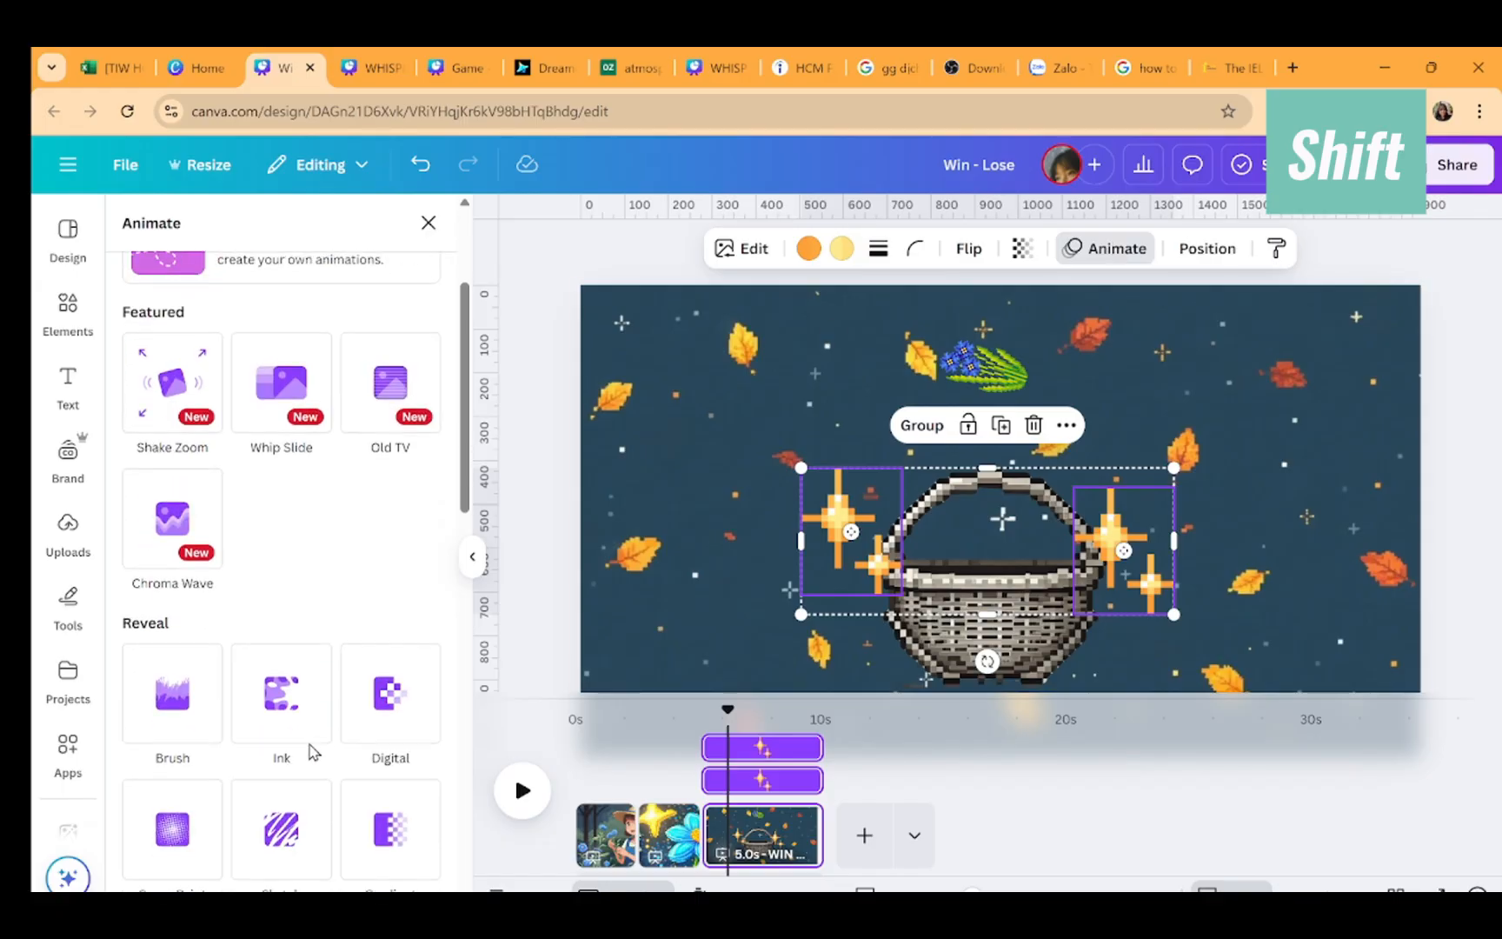
scroll(309, 750, "down", 5)
left_click(199, 627)
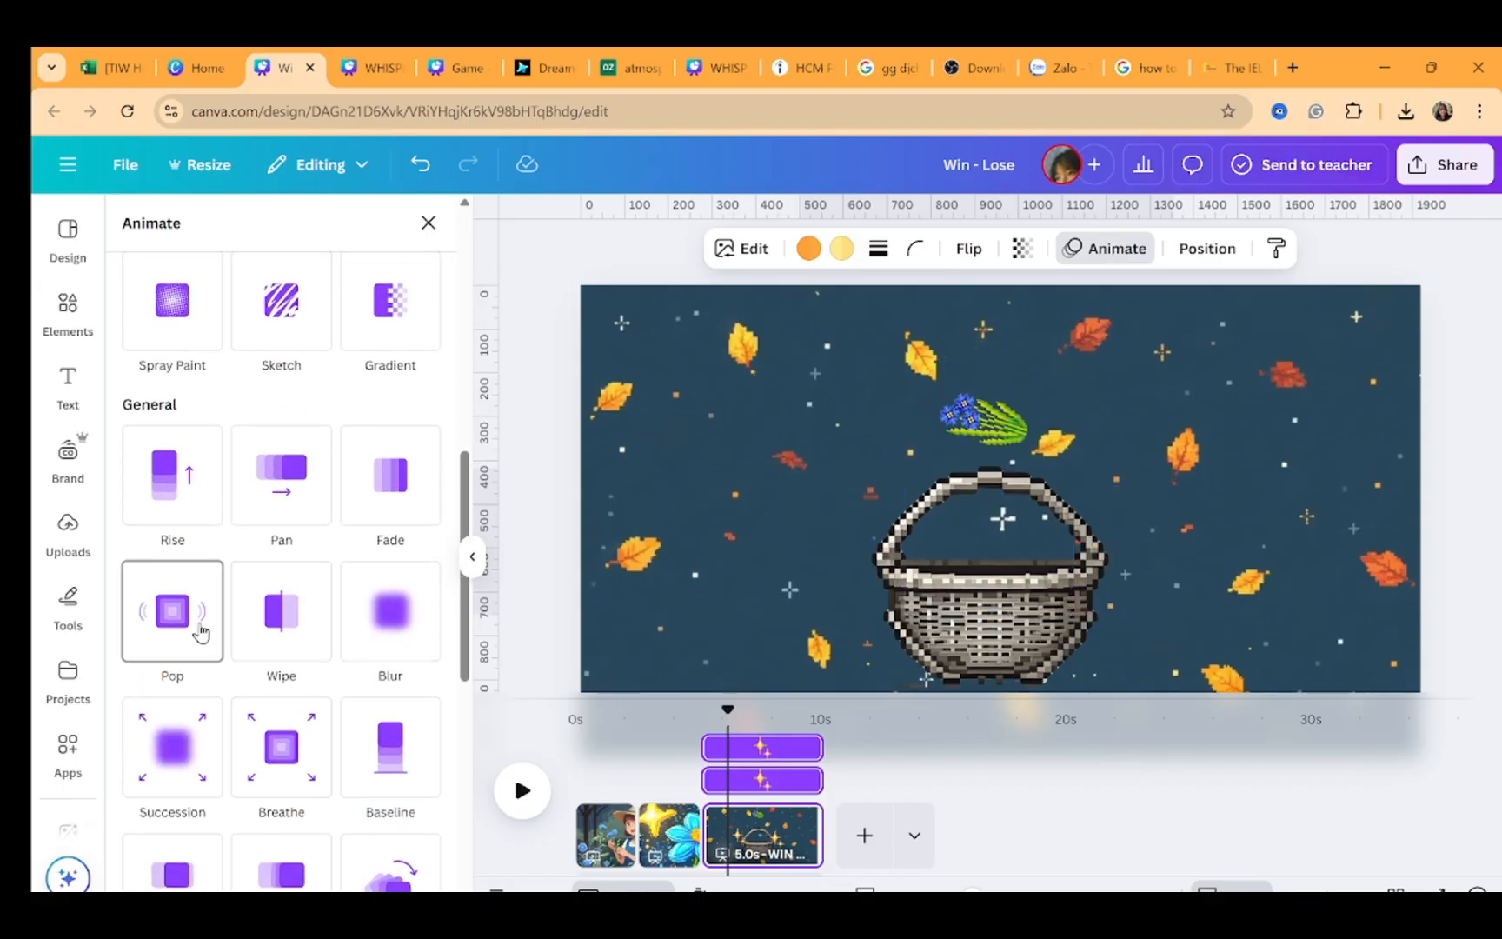
scroll(294, 654, "down", 3)
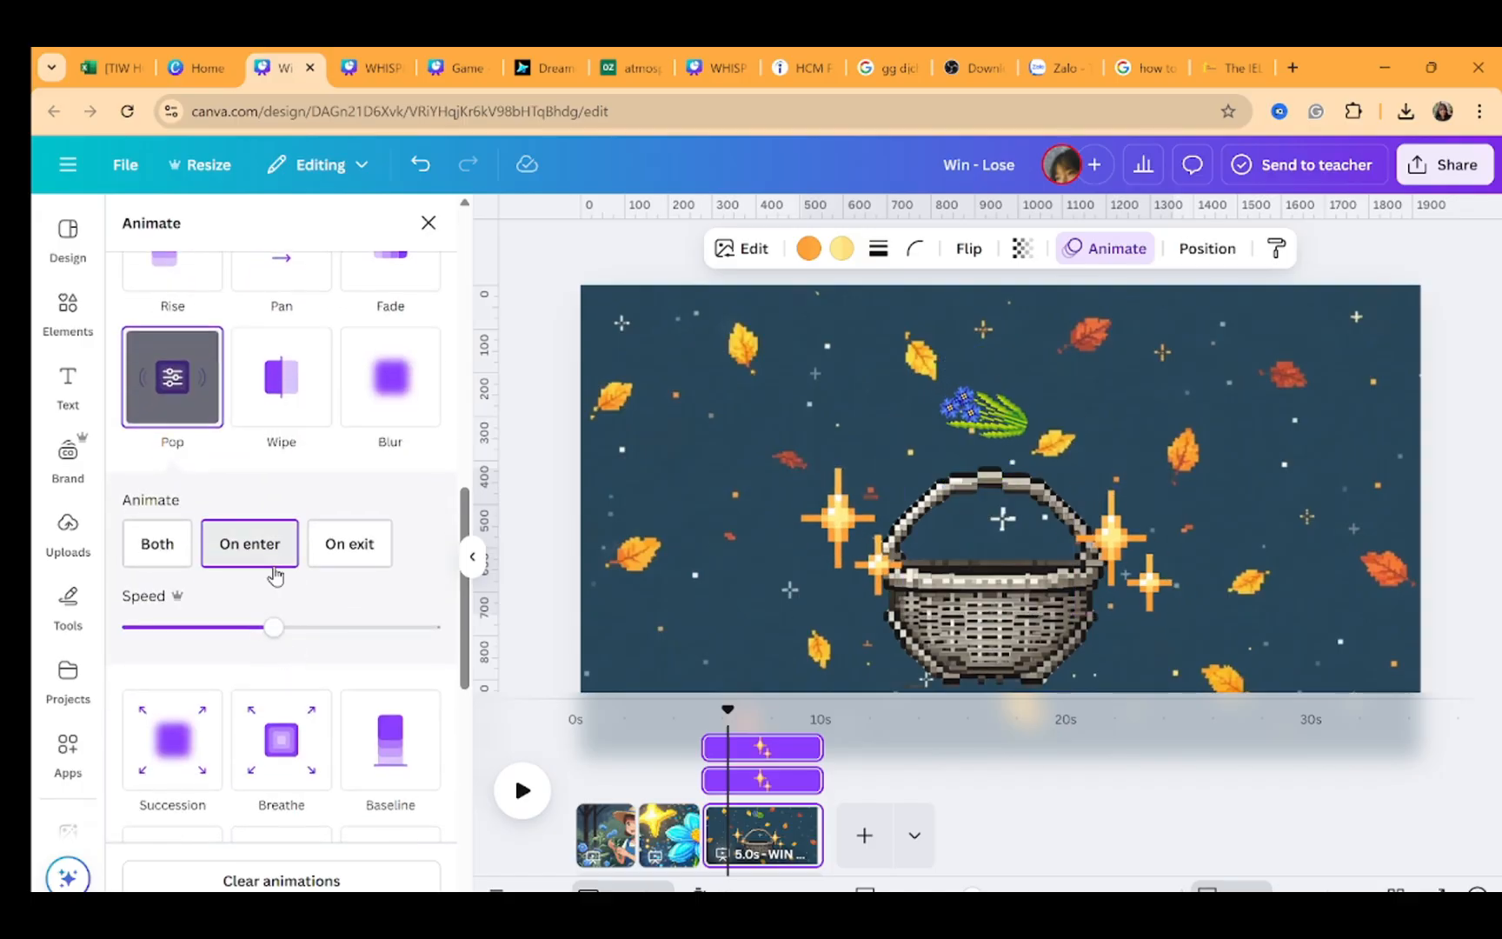
Delay the sparkle and bouquet animations so they start later on the result page timeline
mouse_move(709, 750)
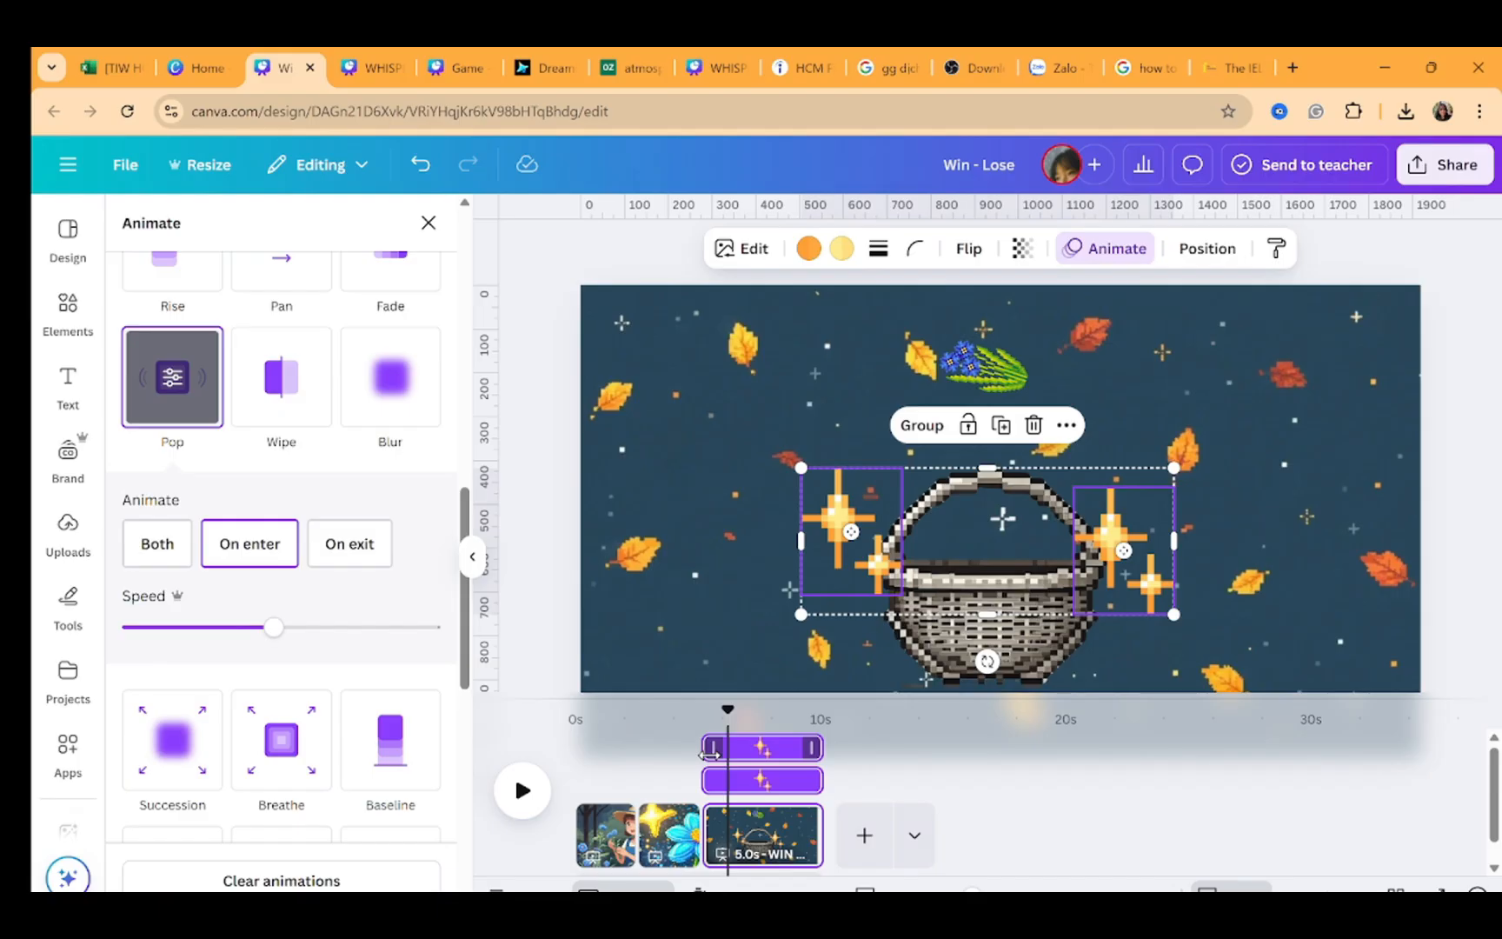
left_click_drag(710, 753, 758, 749)
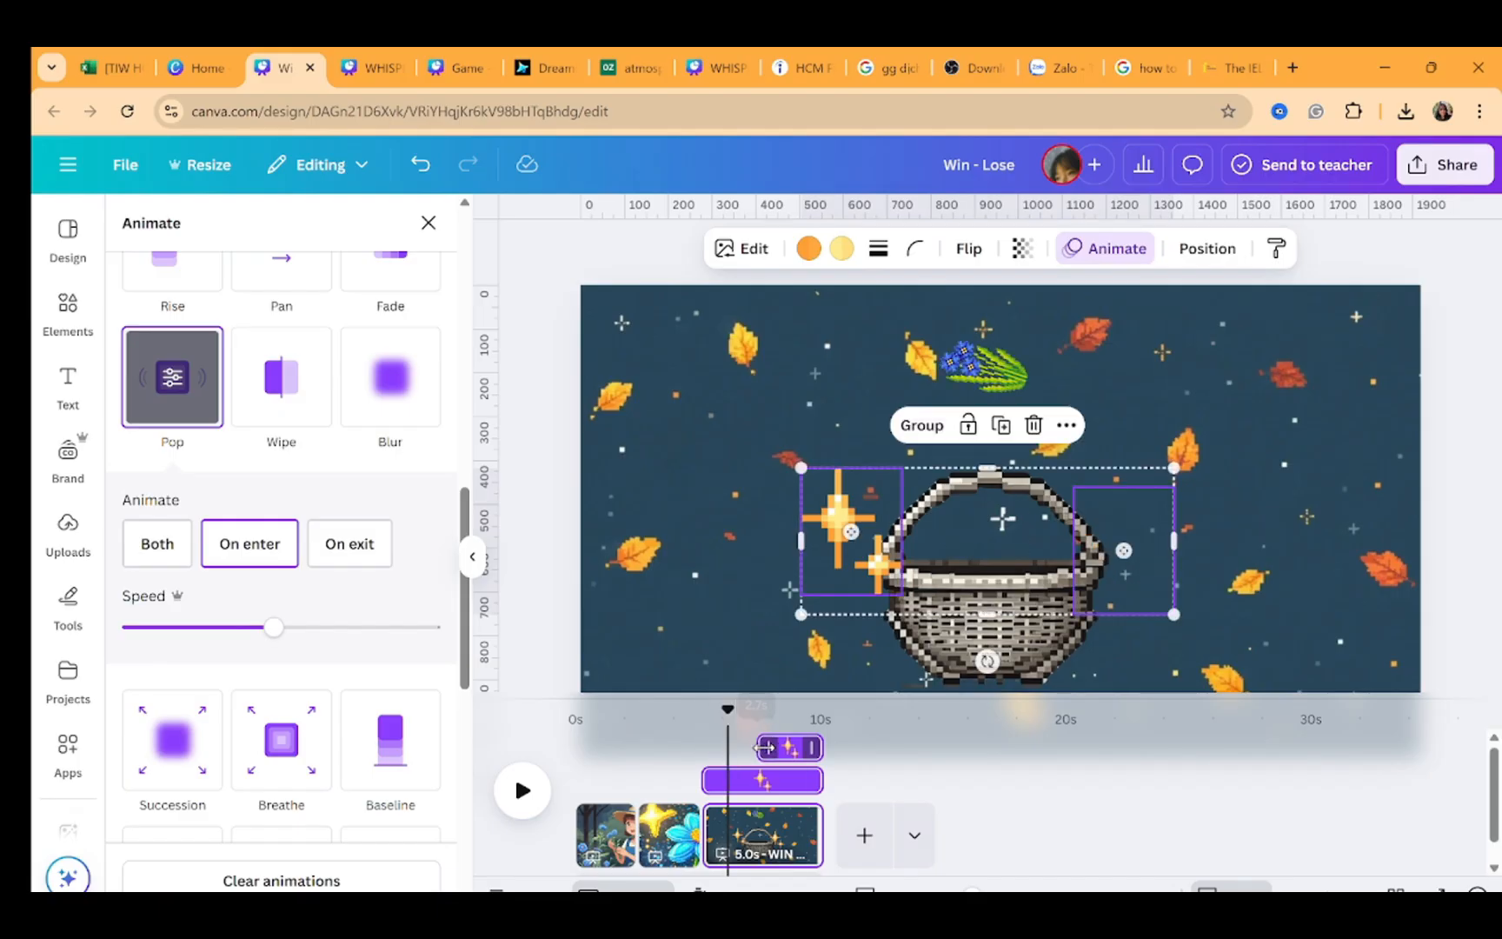
left_click_drag(956, 382, 956, 580)
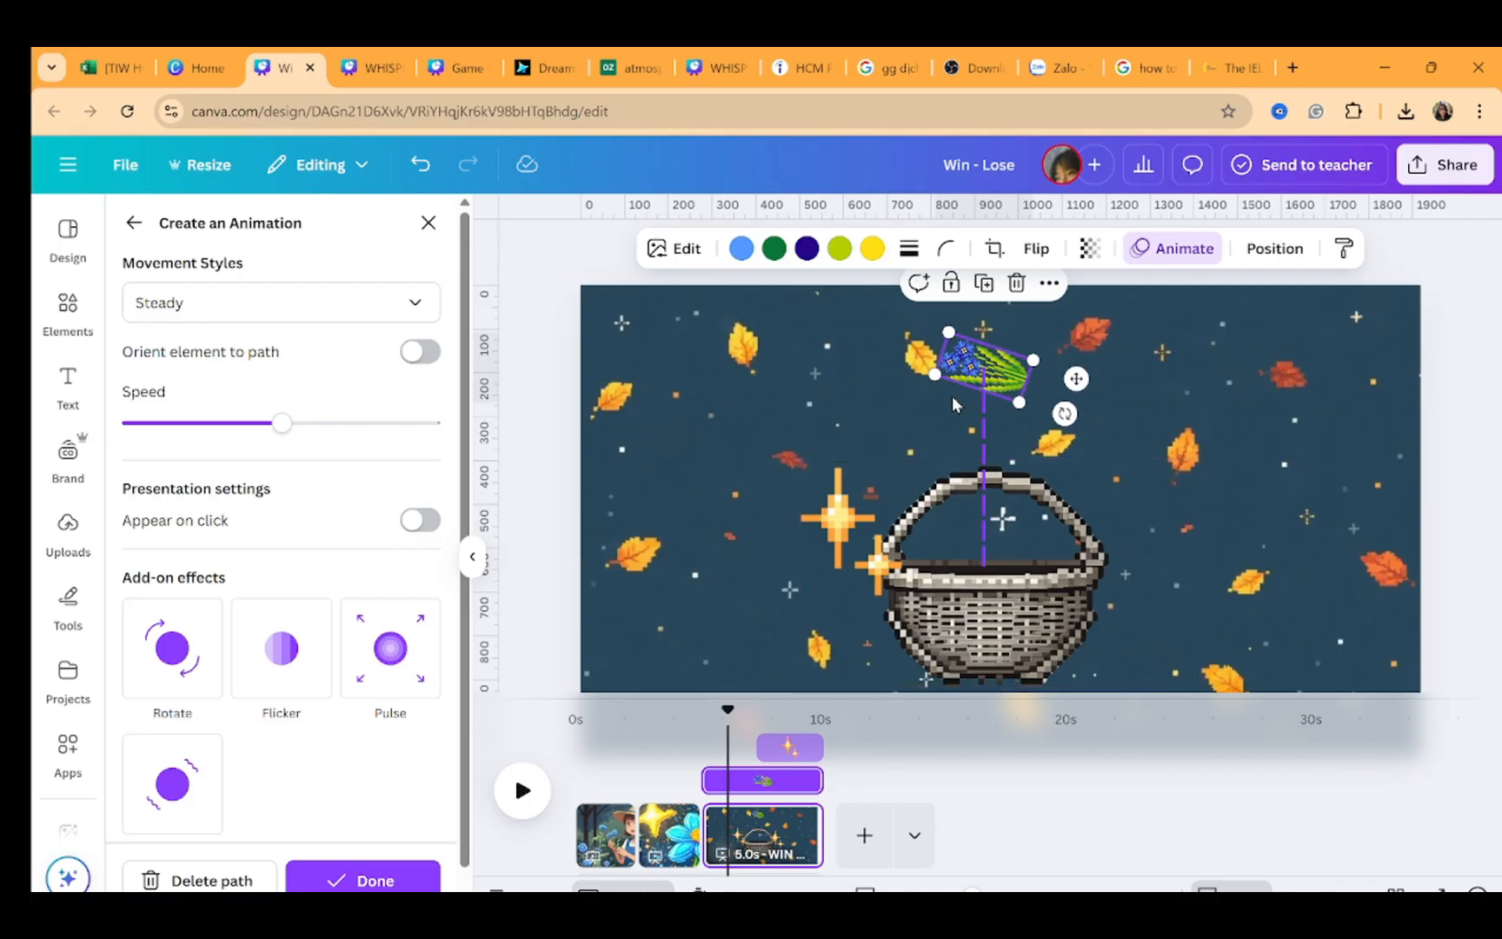
left_click(843, 522)
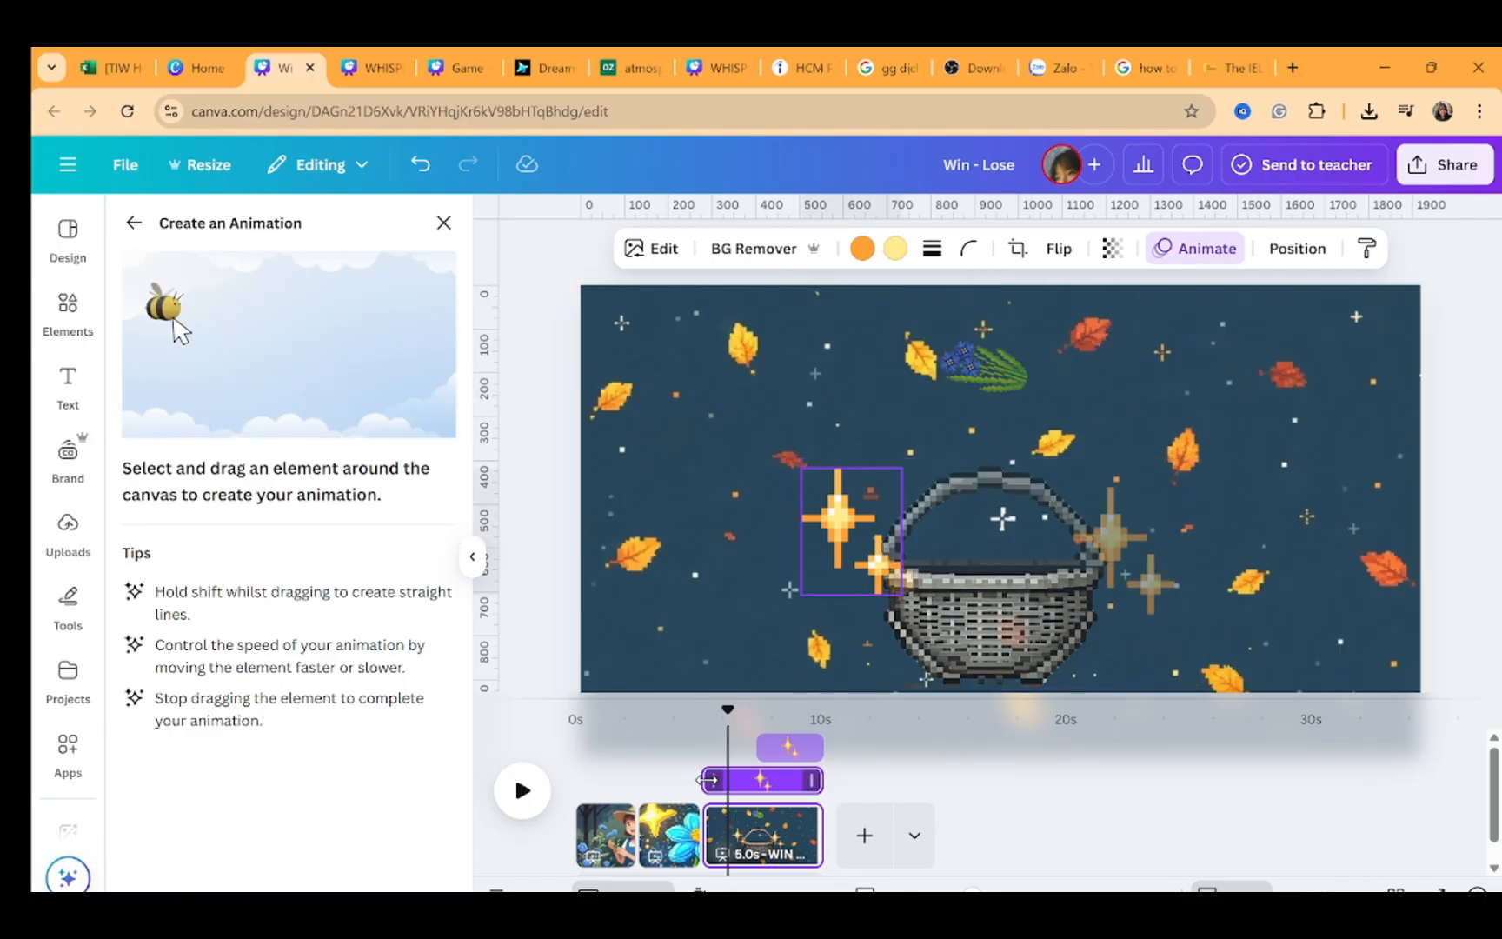
left_click_drag(704, 780, 757, 780)
Preview the result page's animations from the start of the page
left_click(713, 626)
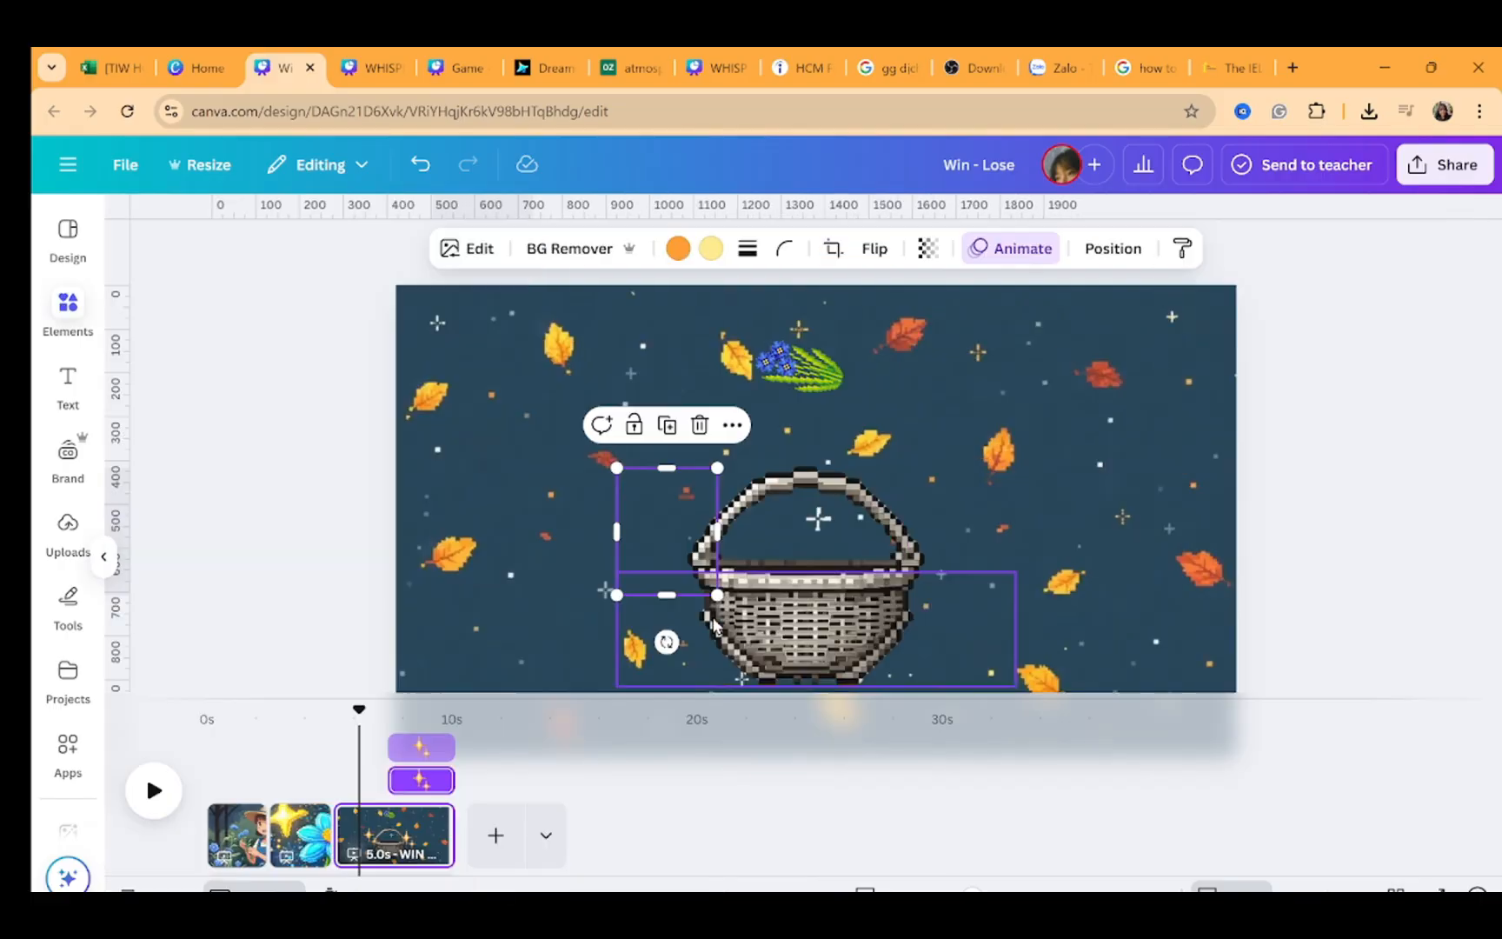
left_click_drag(726, 712, 696, 713)
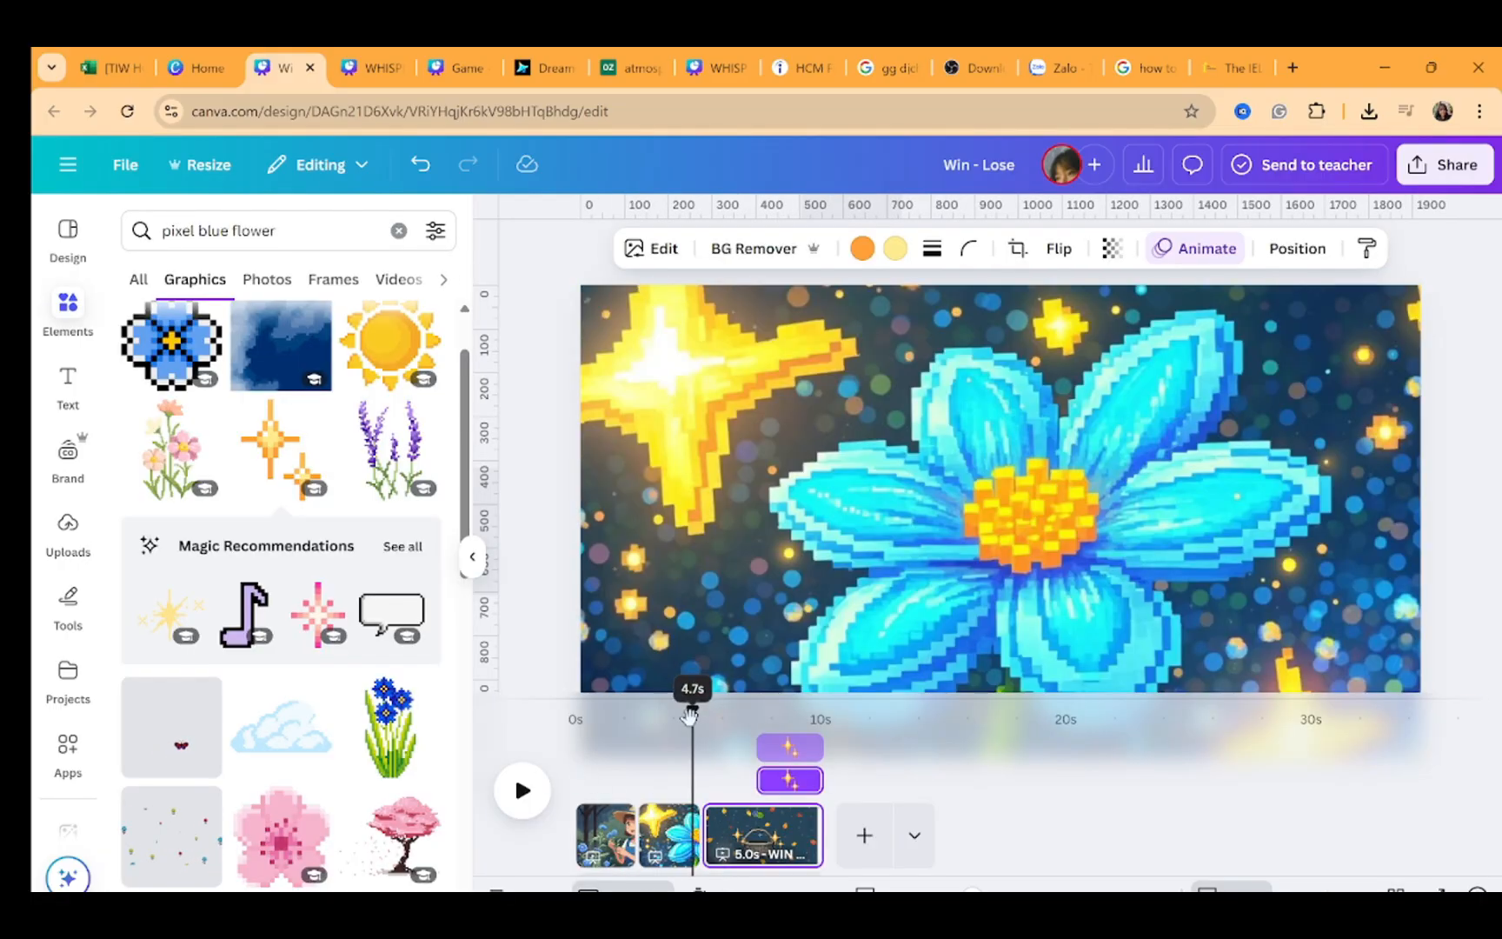
left_click(525, 793)
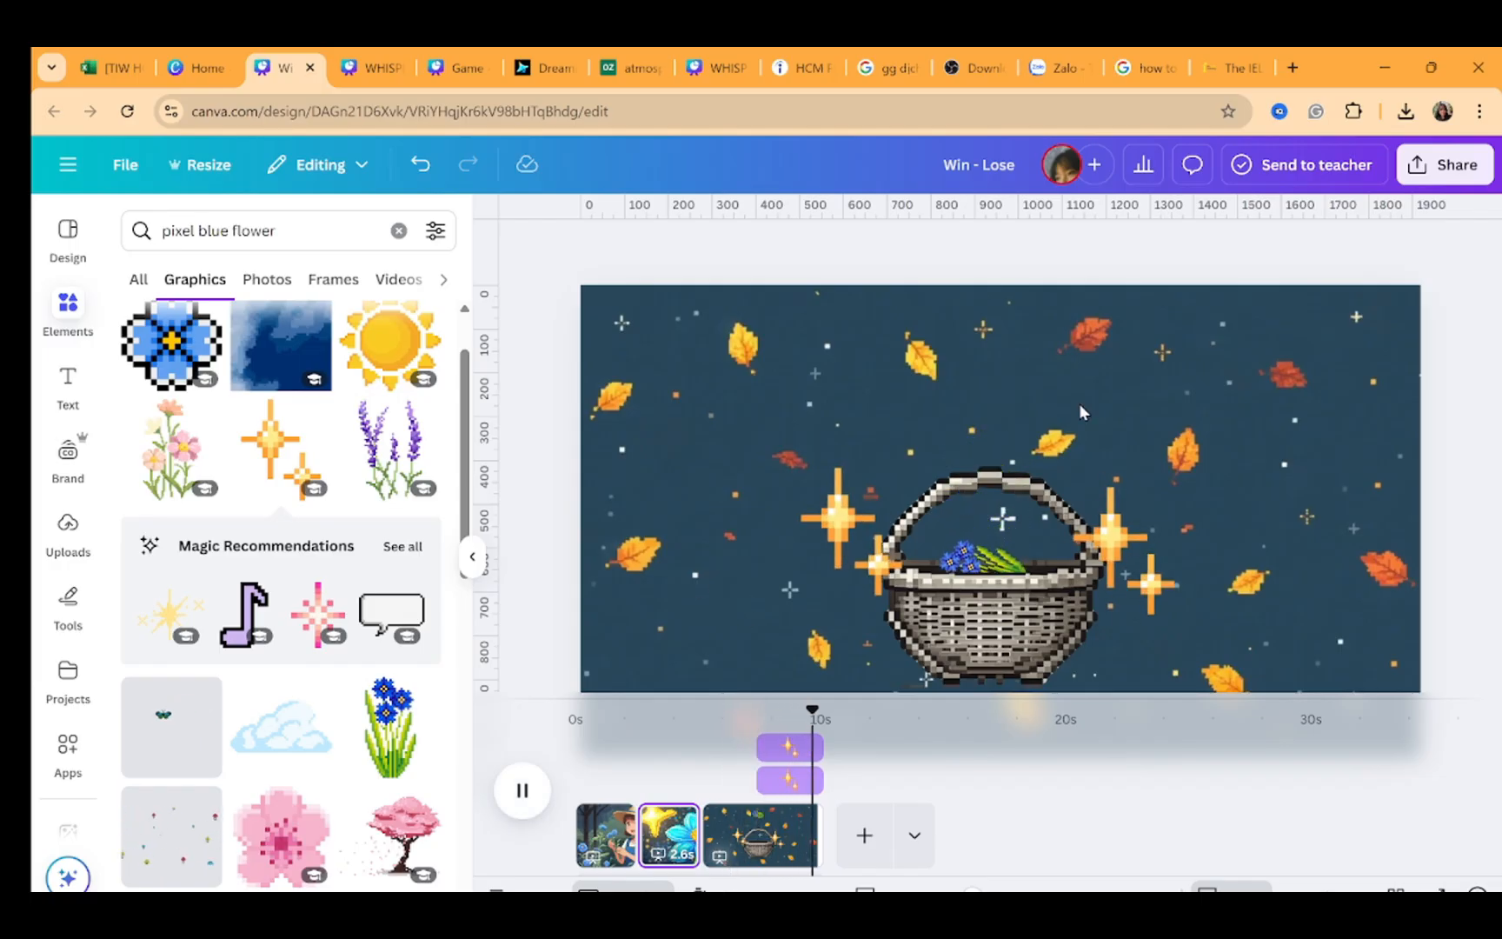
key("space")
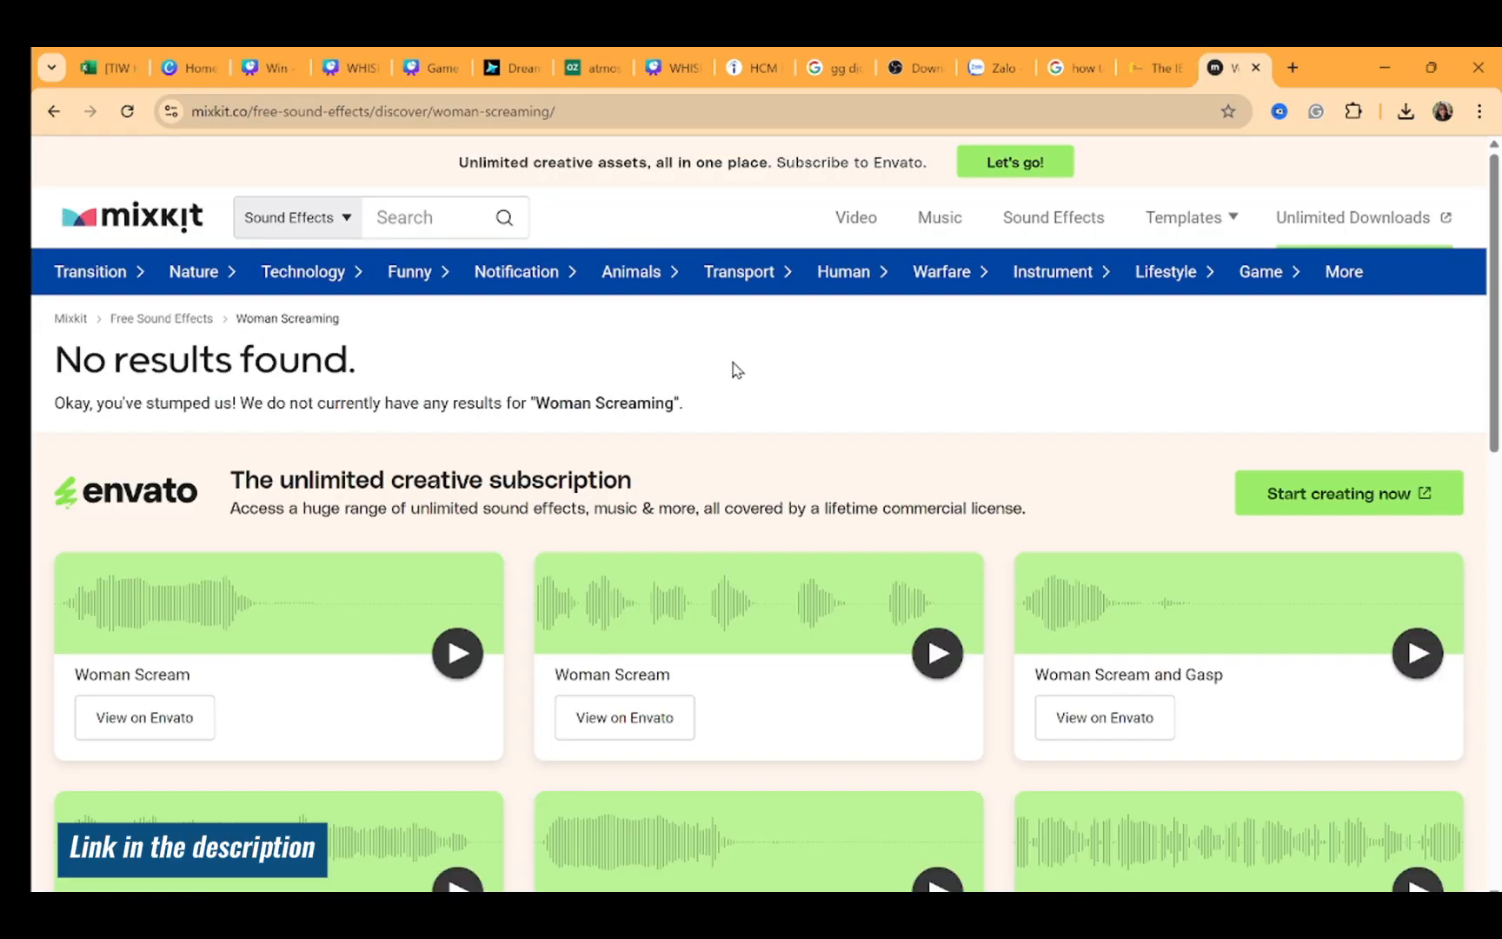
Switch to the mixkit sound effects site and search for Fairy sound effects
left_click(451, 227)
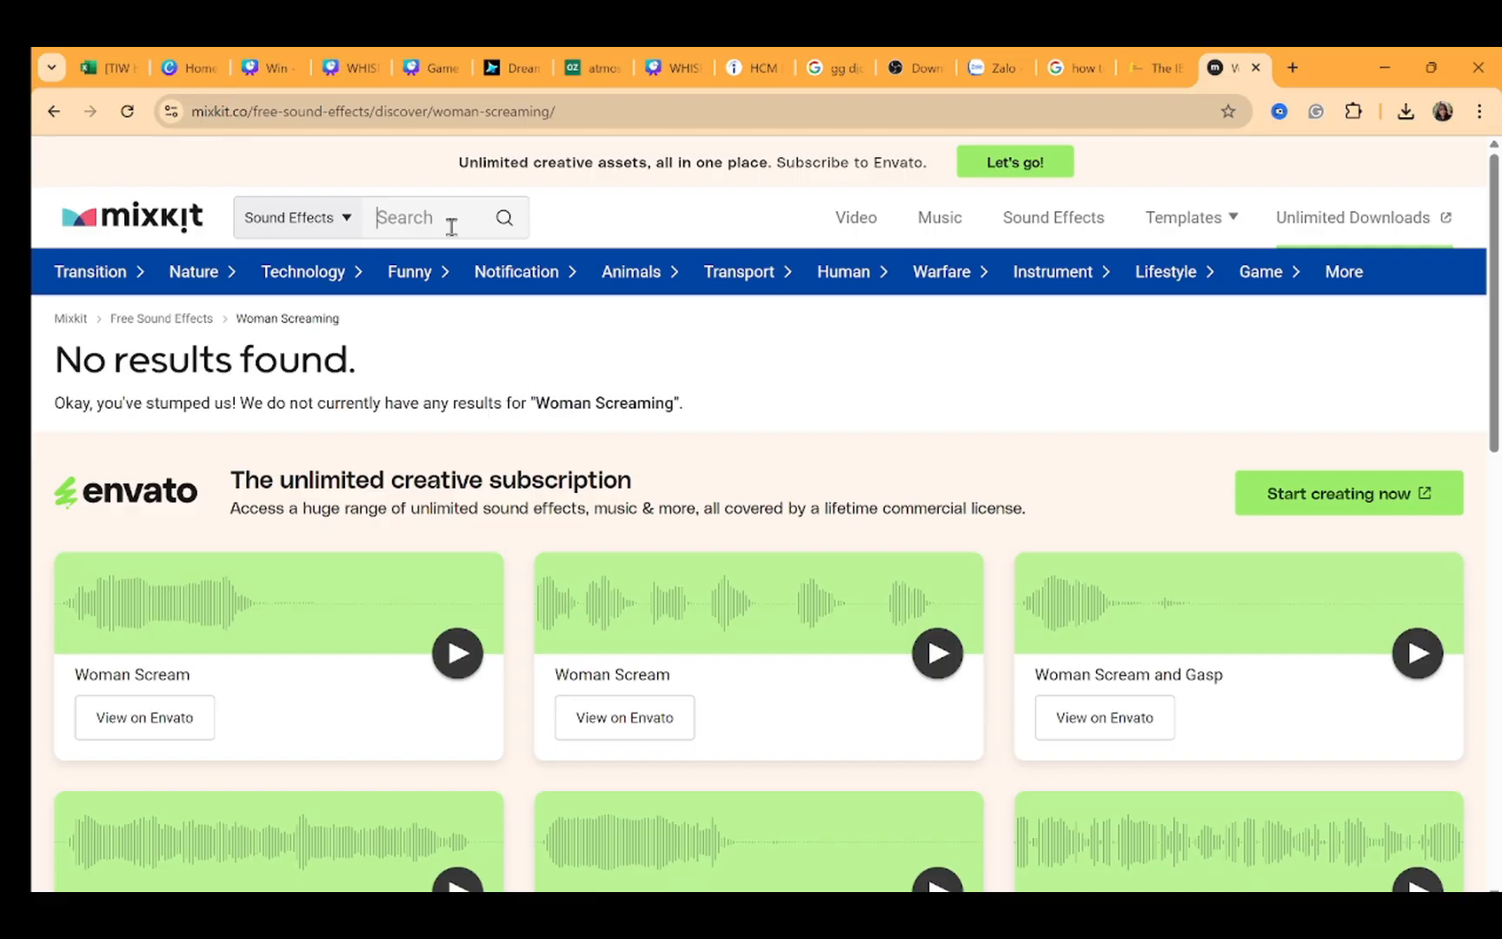
type("fairy")
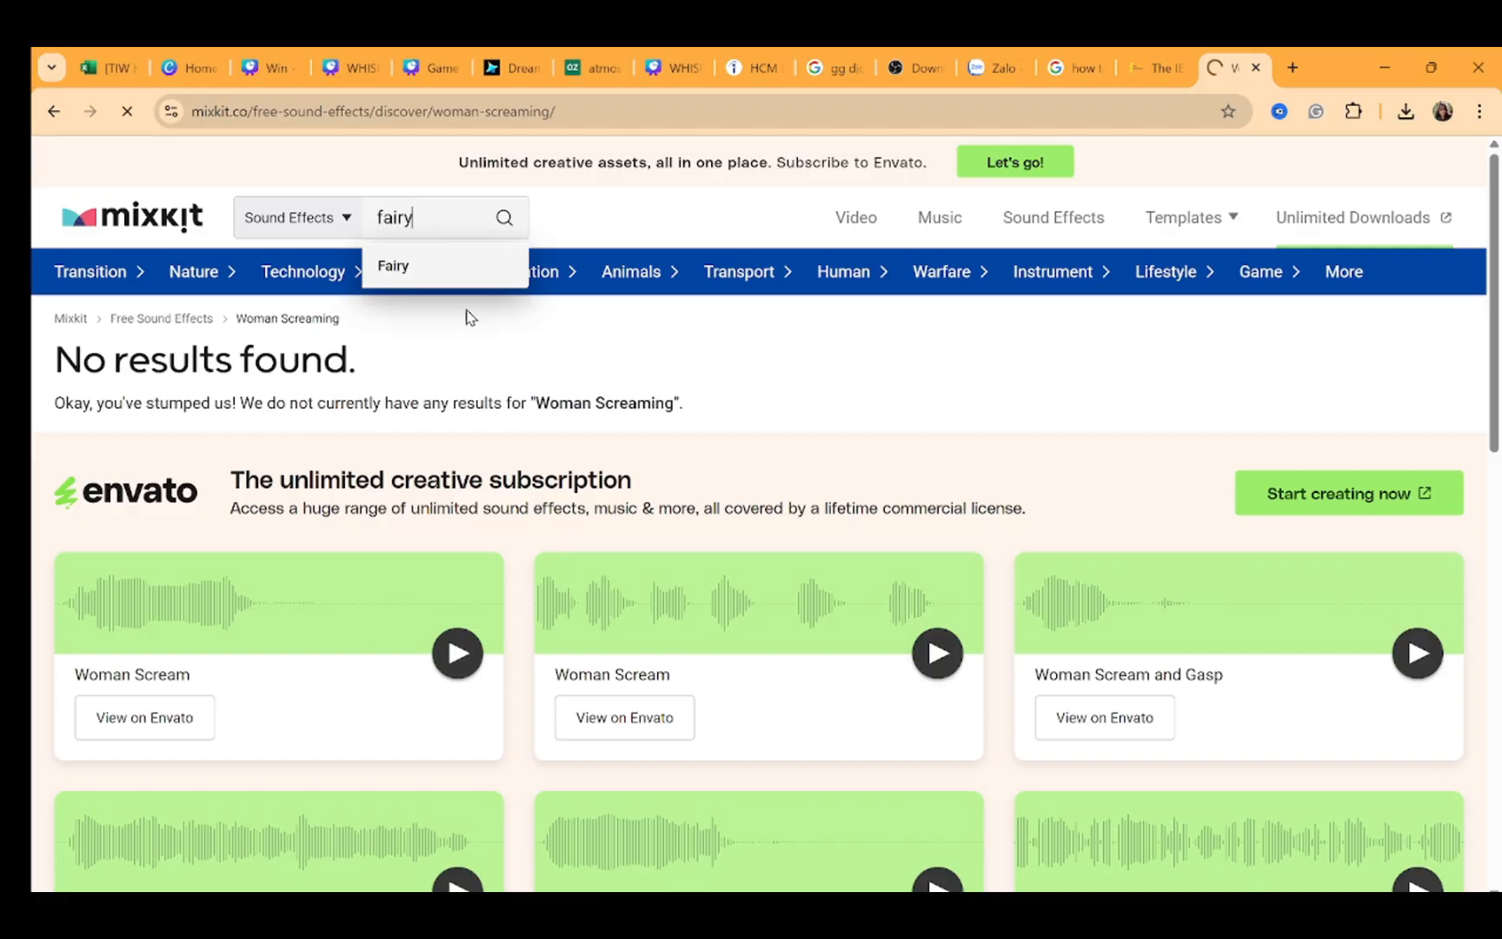
left_click(422, 285)
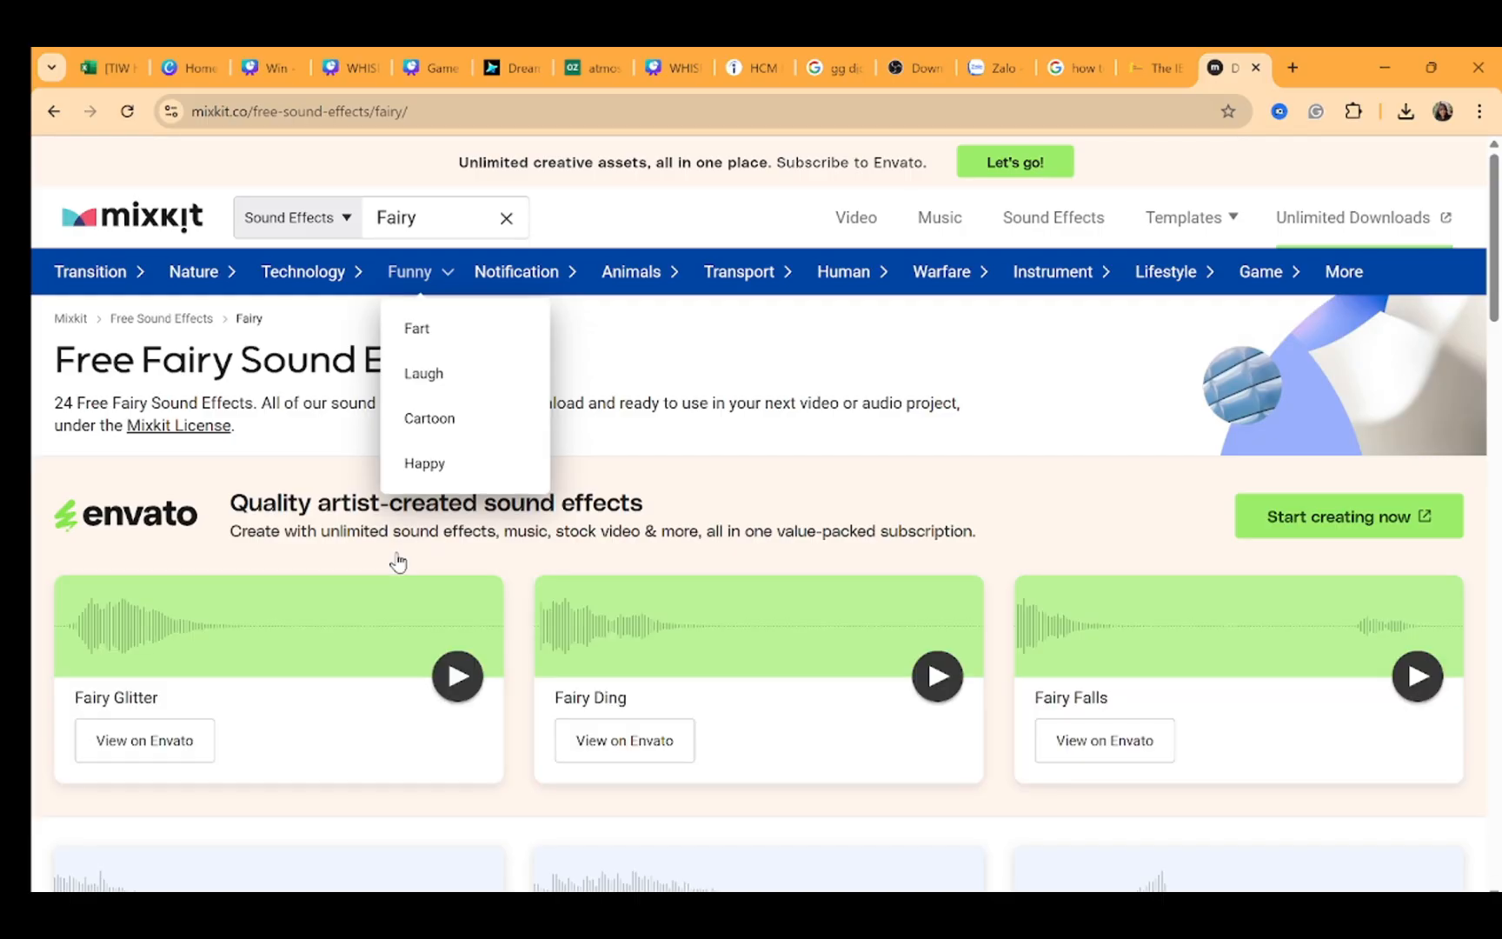
Preview the Fairy arcade sparkle sound effect and download it
scroll(398, 562, "down", 2)
scroll(398, 606, "down", 3)
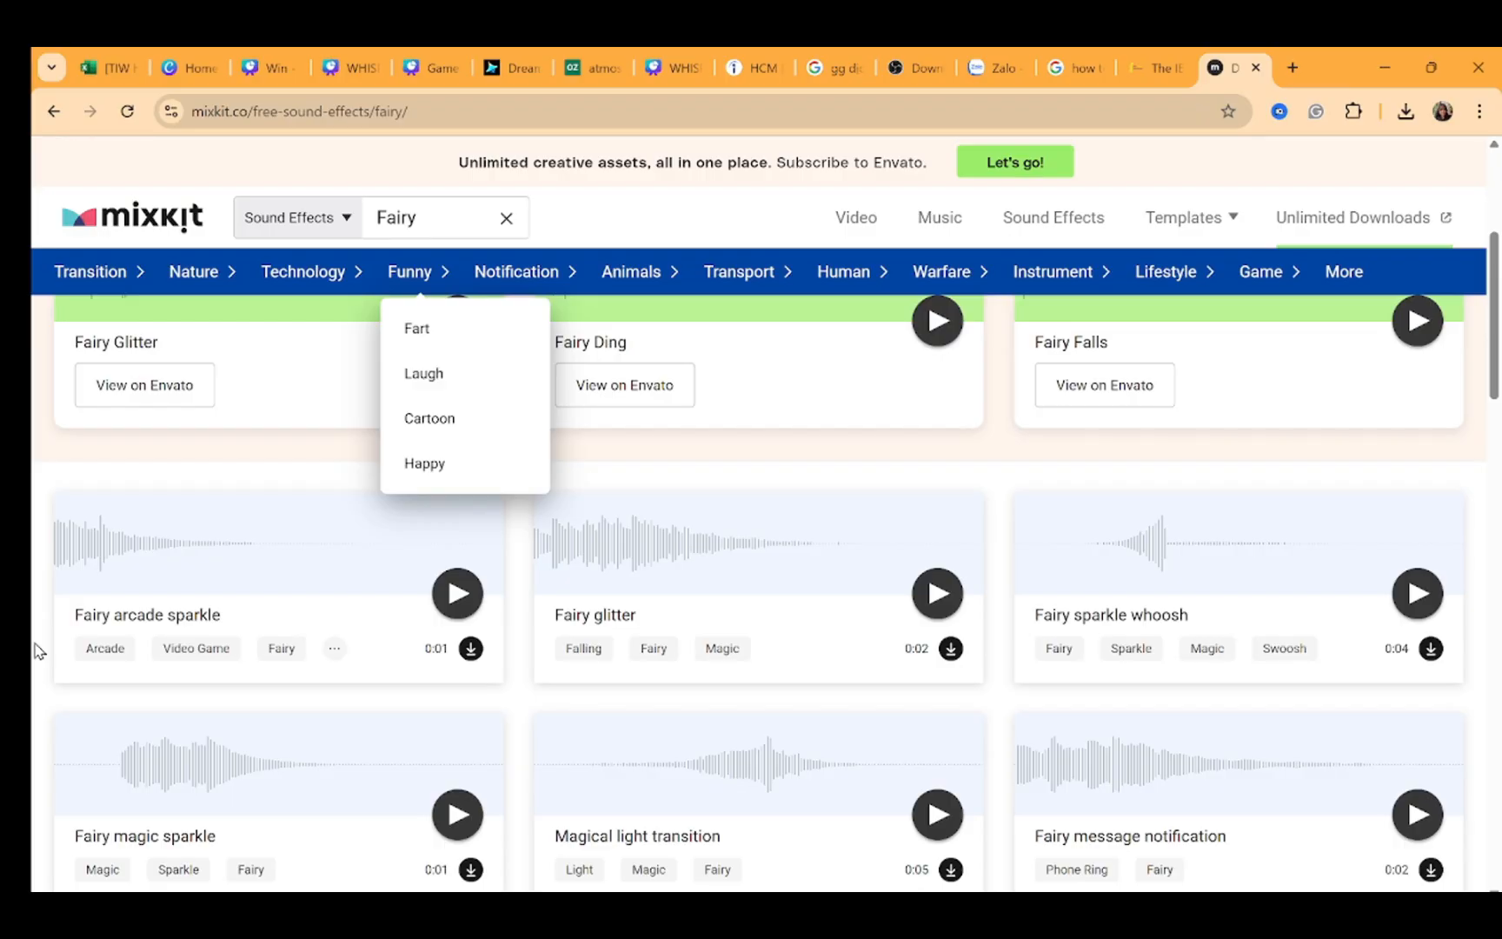
scroll(260, 539, "down", 2)
left_click(451, 411)
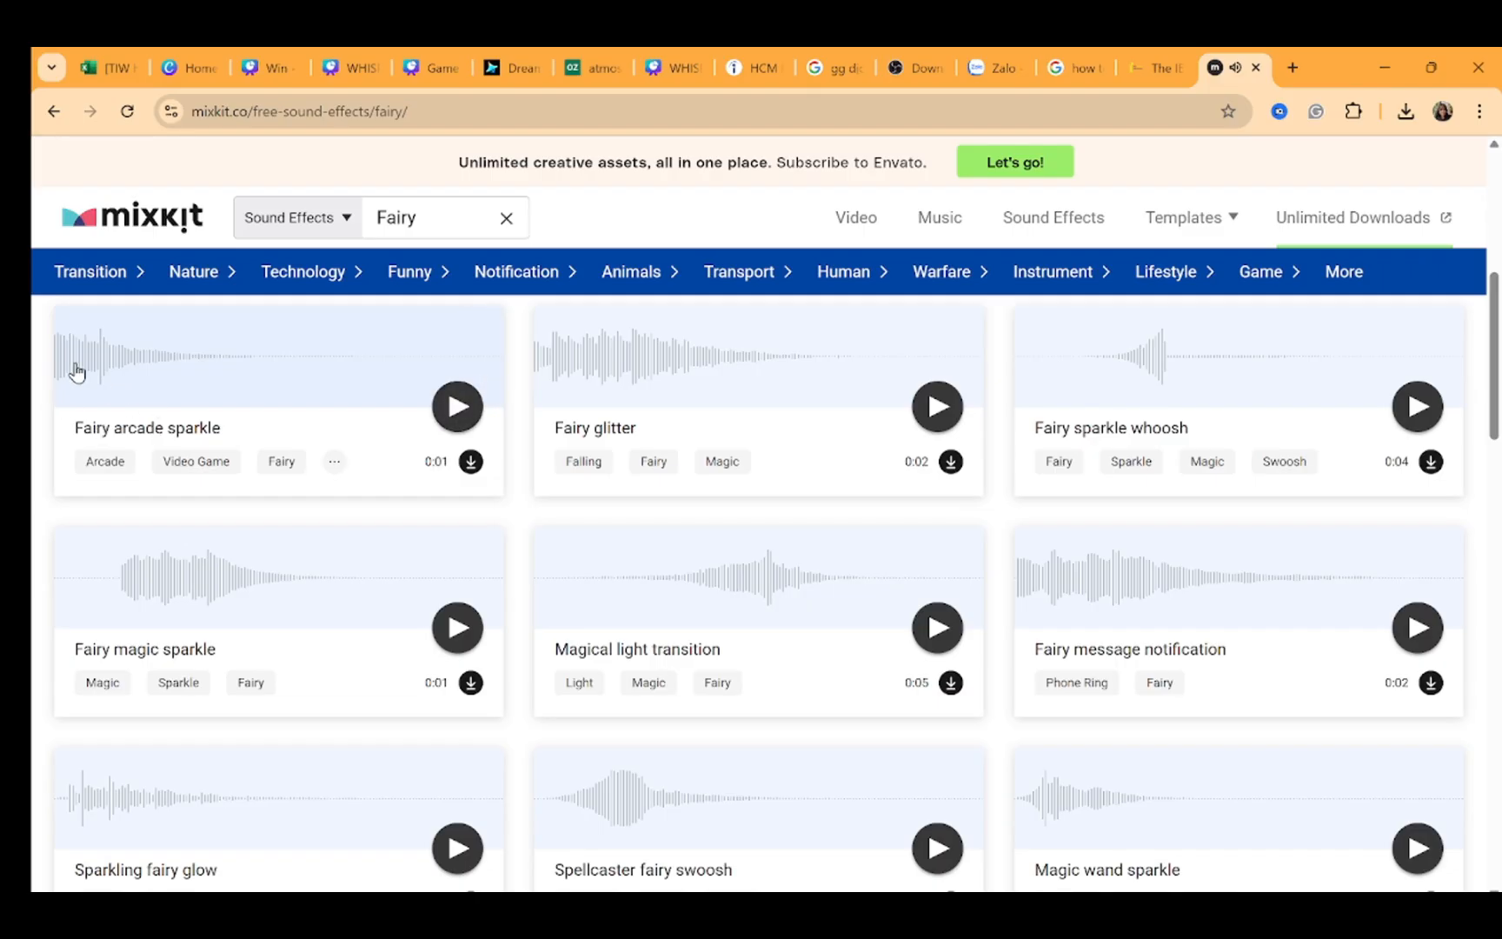
left_click(471, 463)
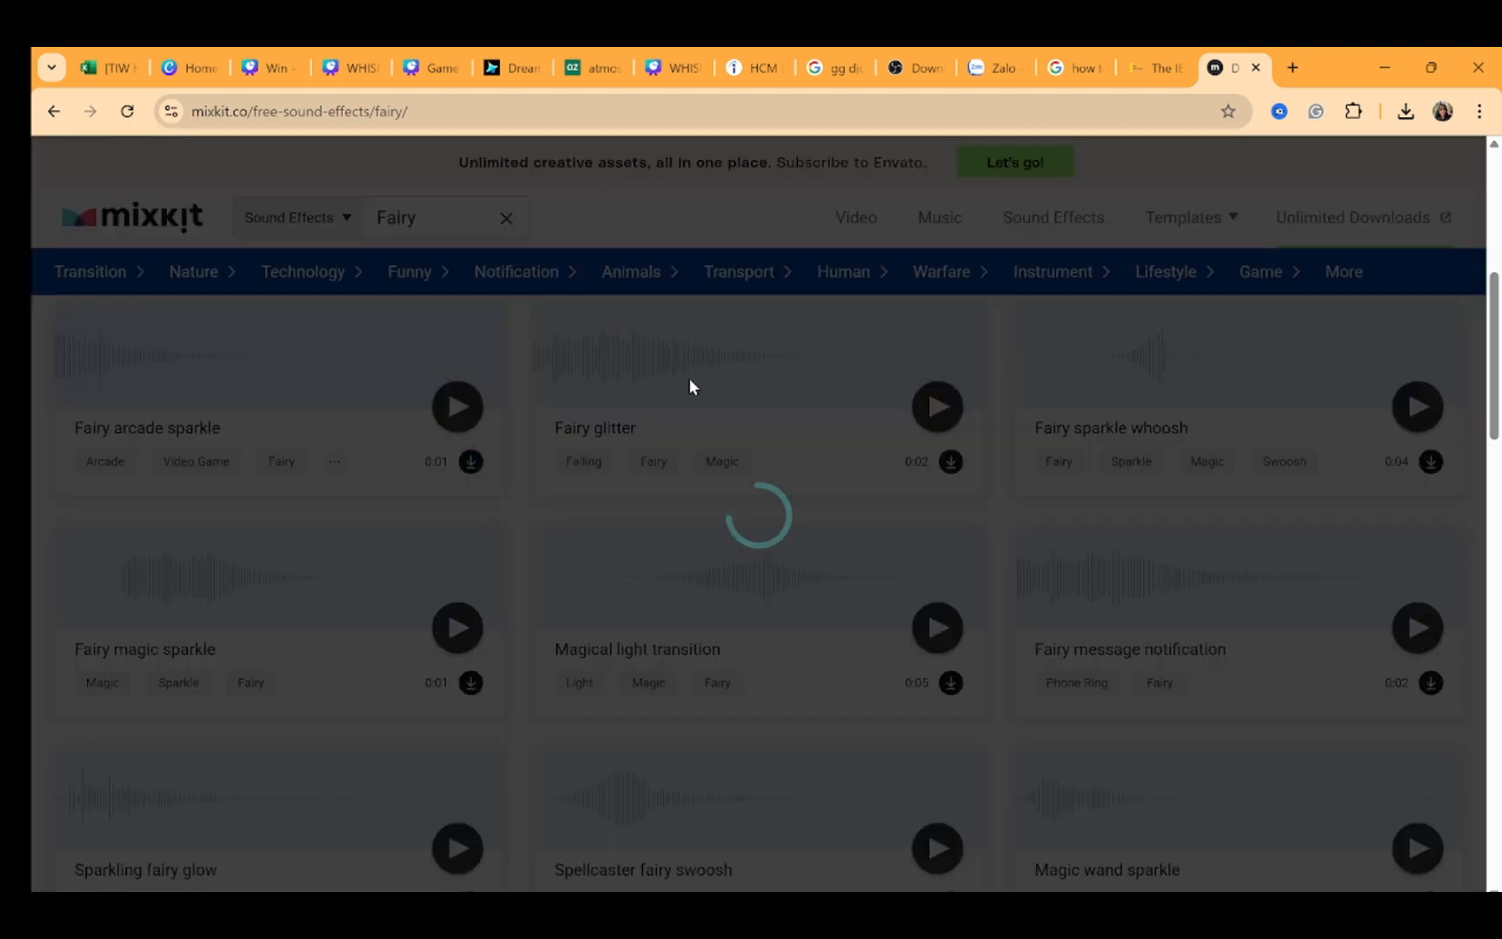
Add the downloaded fairy arcade sparkle sound to the Win - Lose design and shift its start later on the timeline
left_click(271, 67)
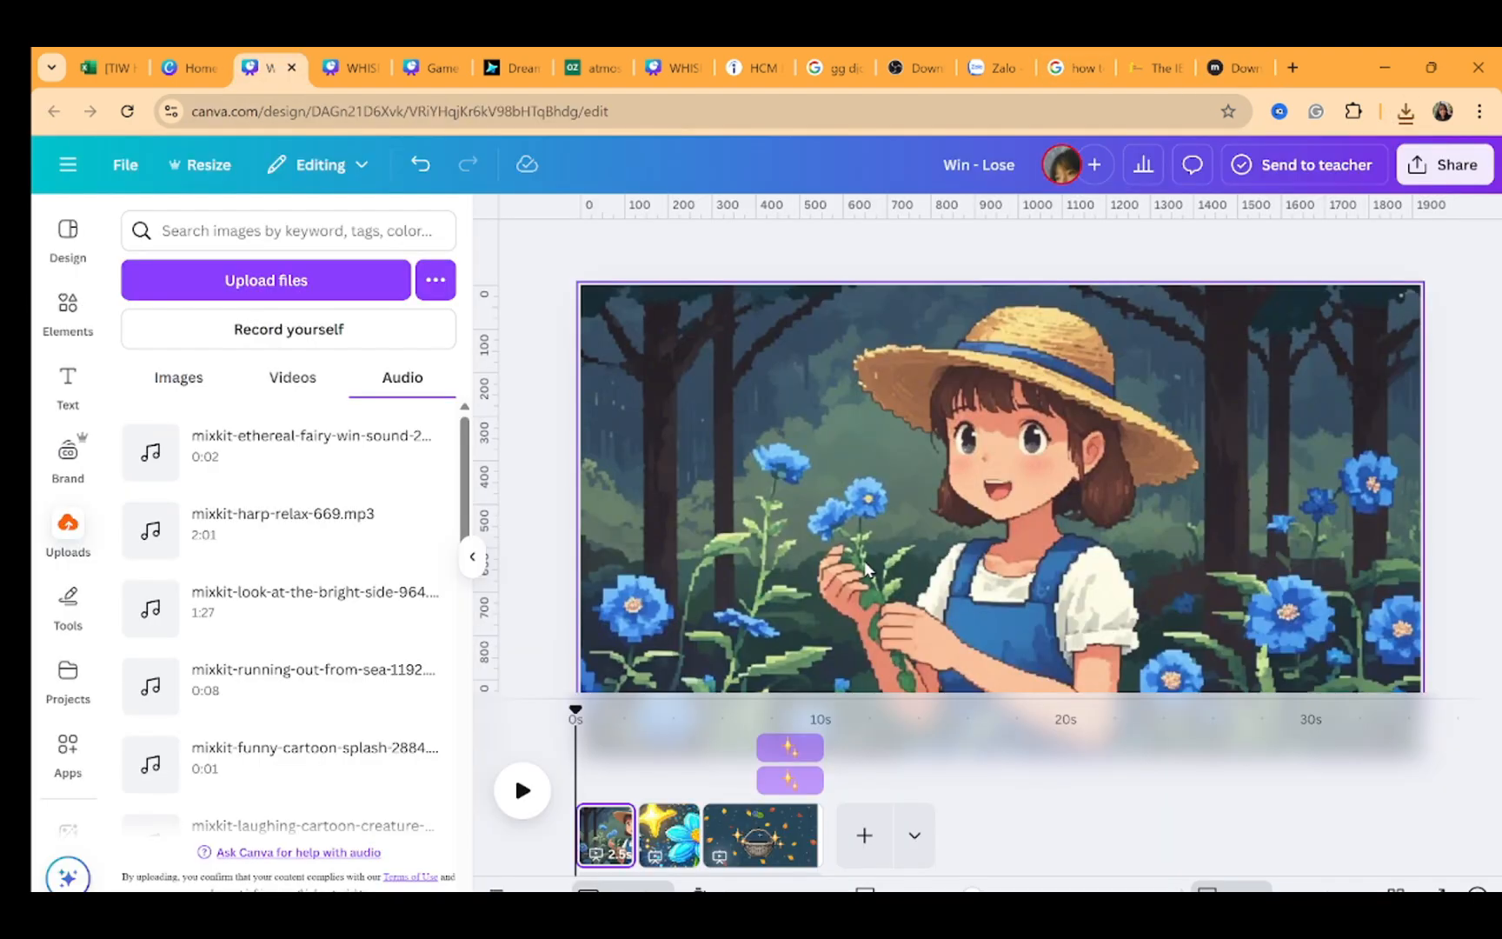
left_click(1406, 112)
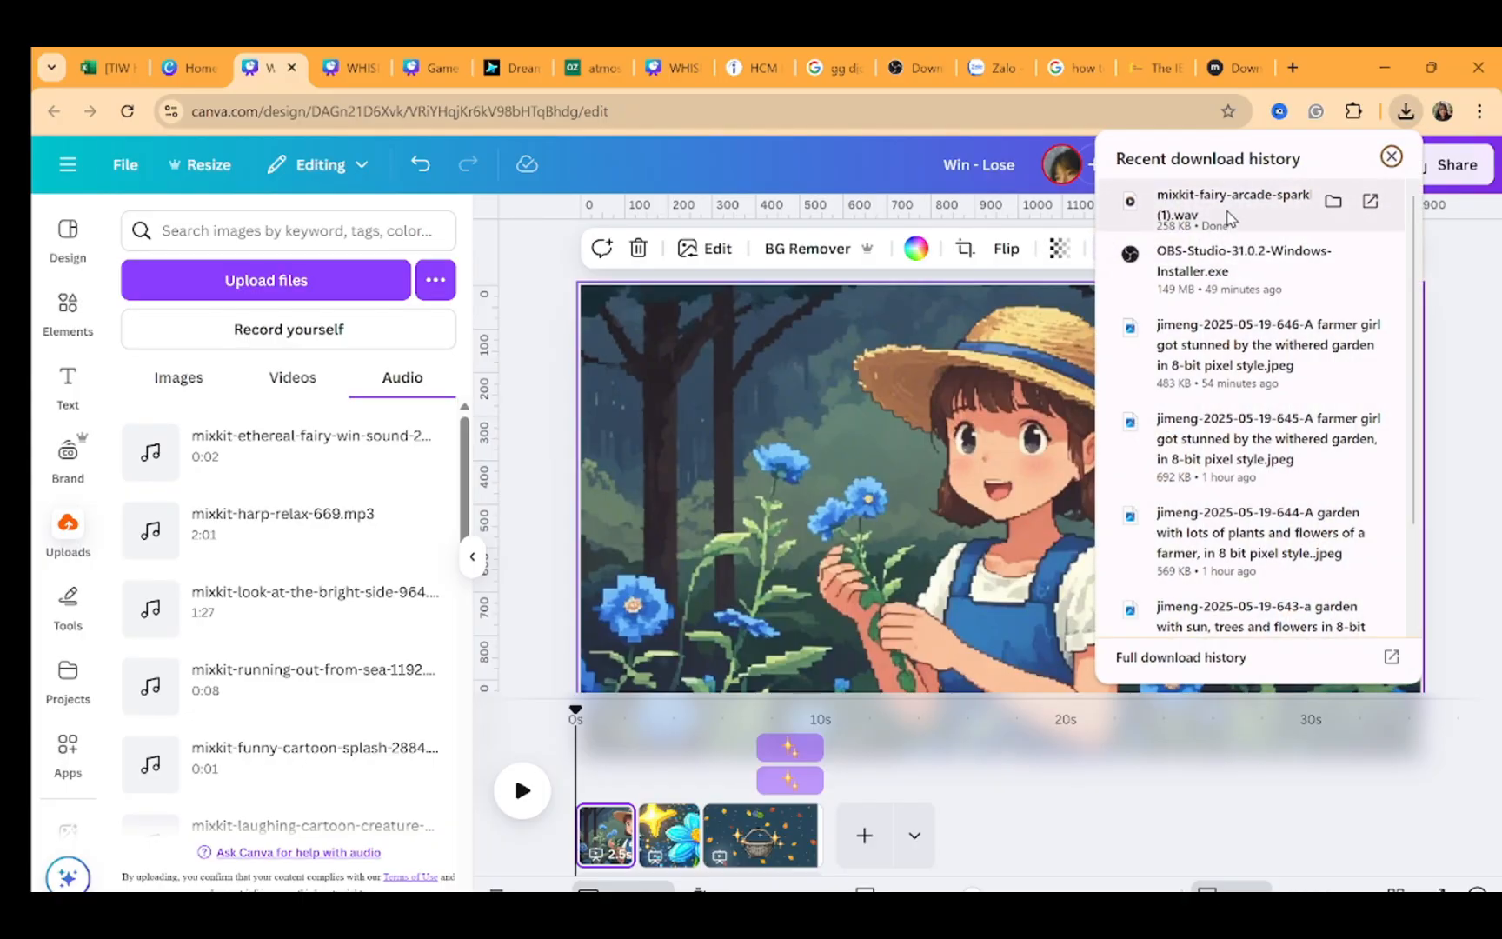
left_click_drag(1251, 204, 825, 861)
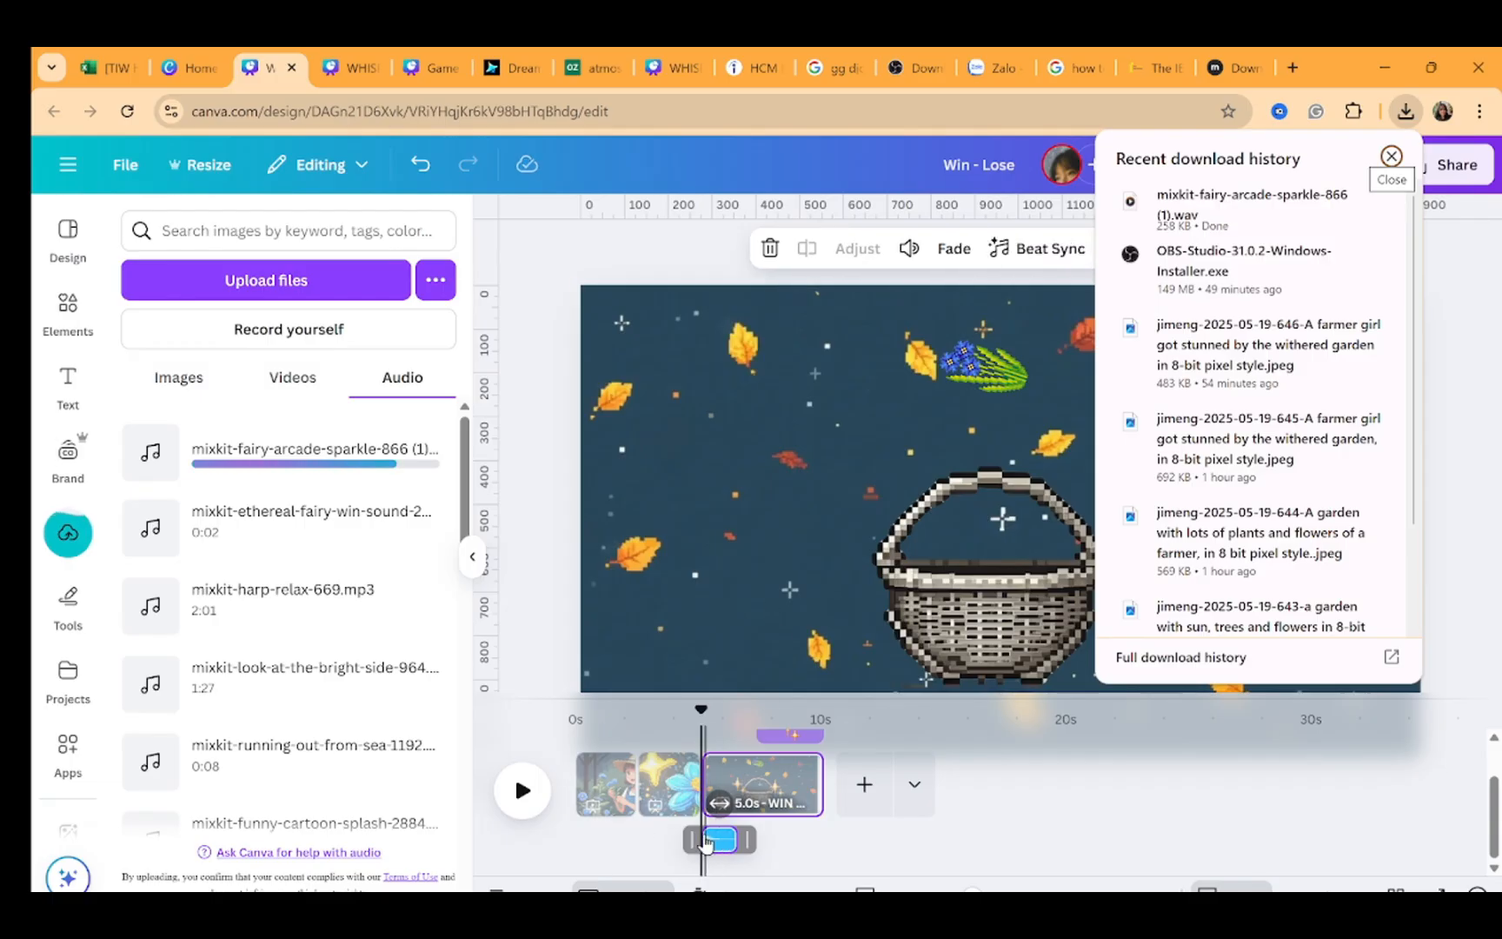
left_click_drag(717, 845, 778, 842)
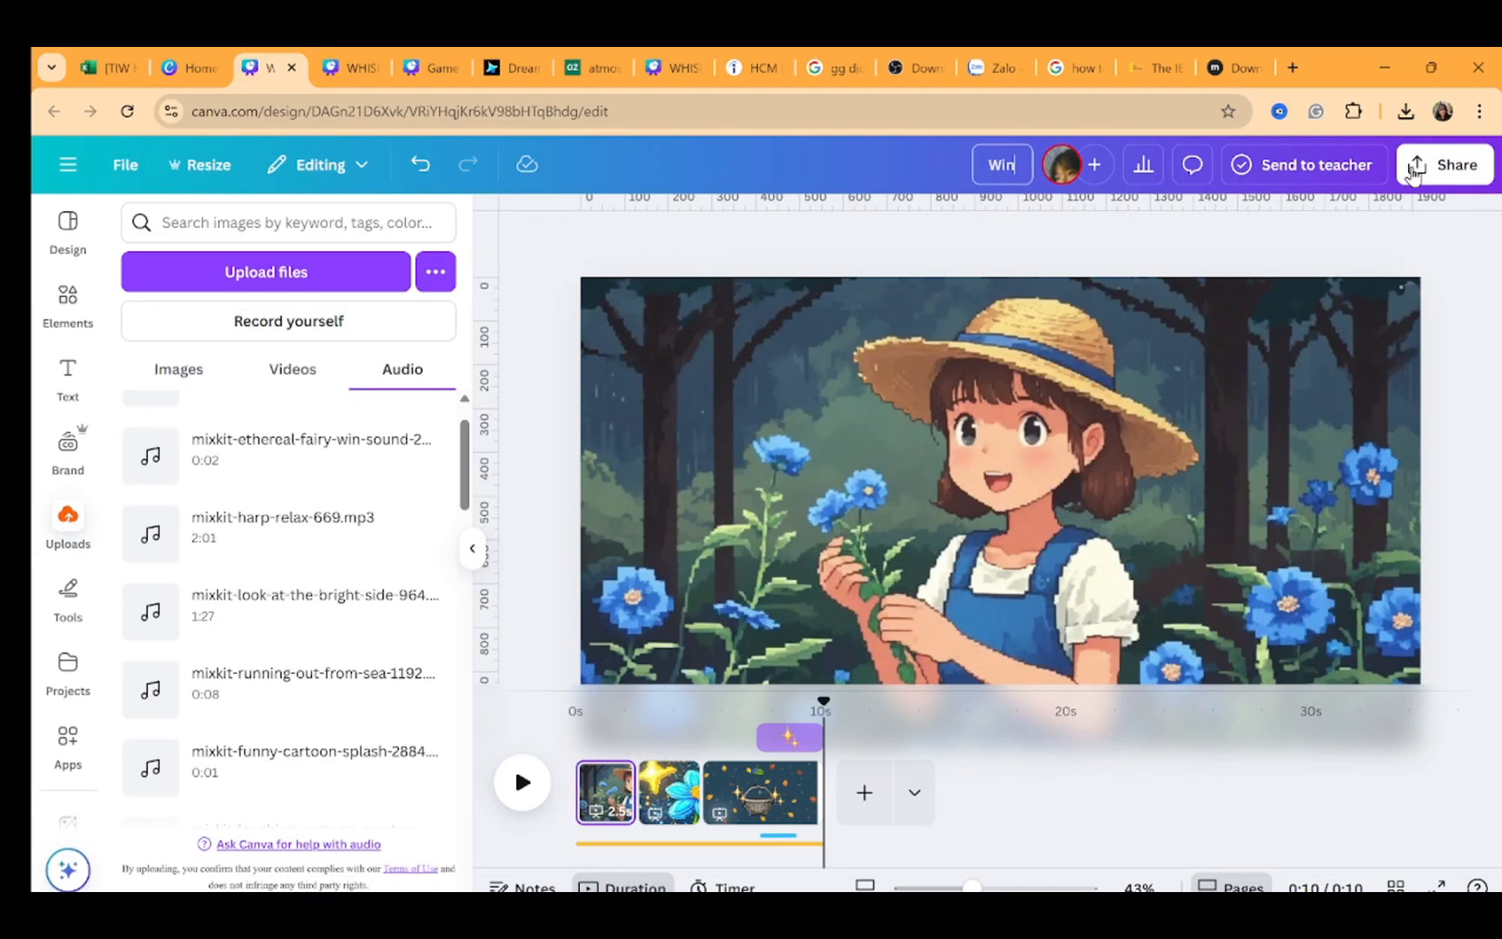
Download the Win - Lose design as an MP4 video
left_click(1444, 165)
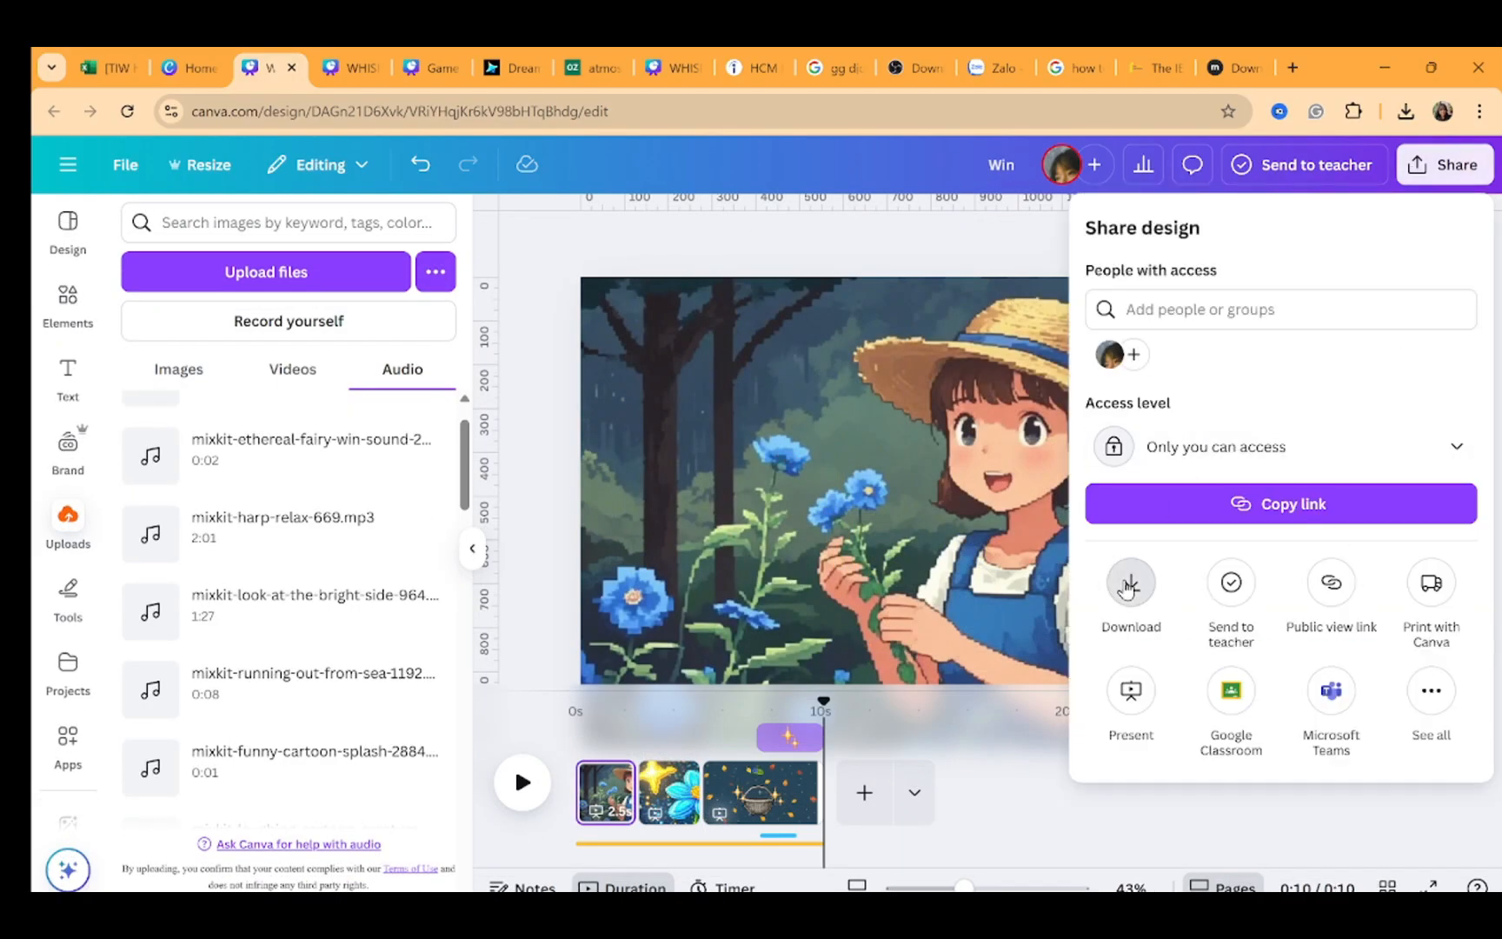
left_click(1129, 581)
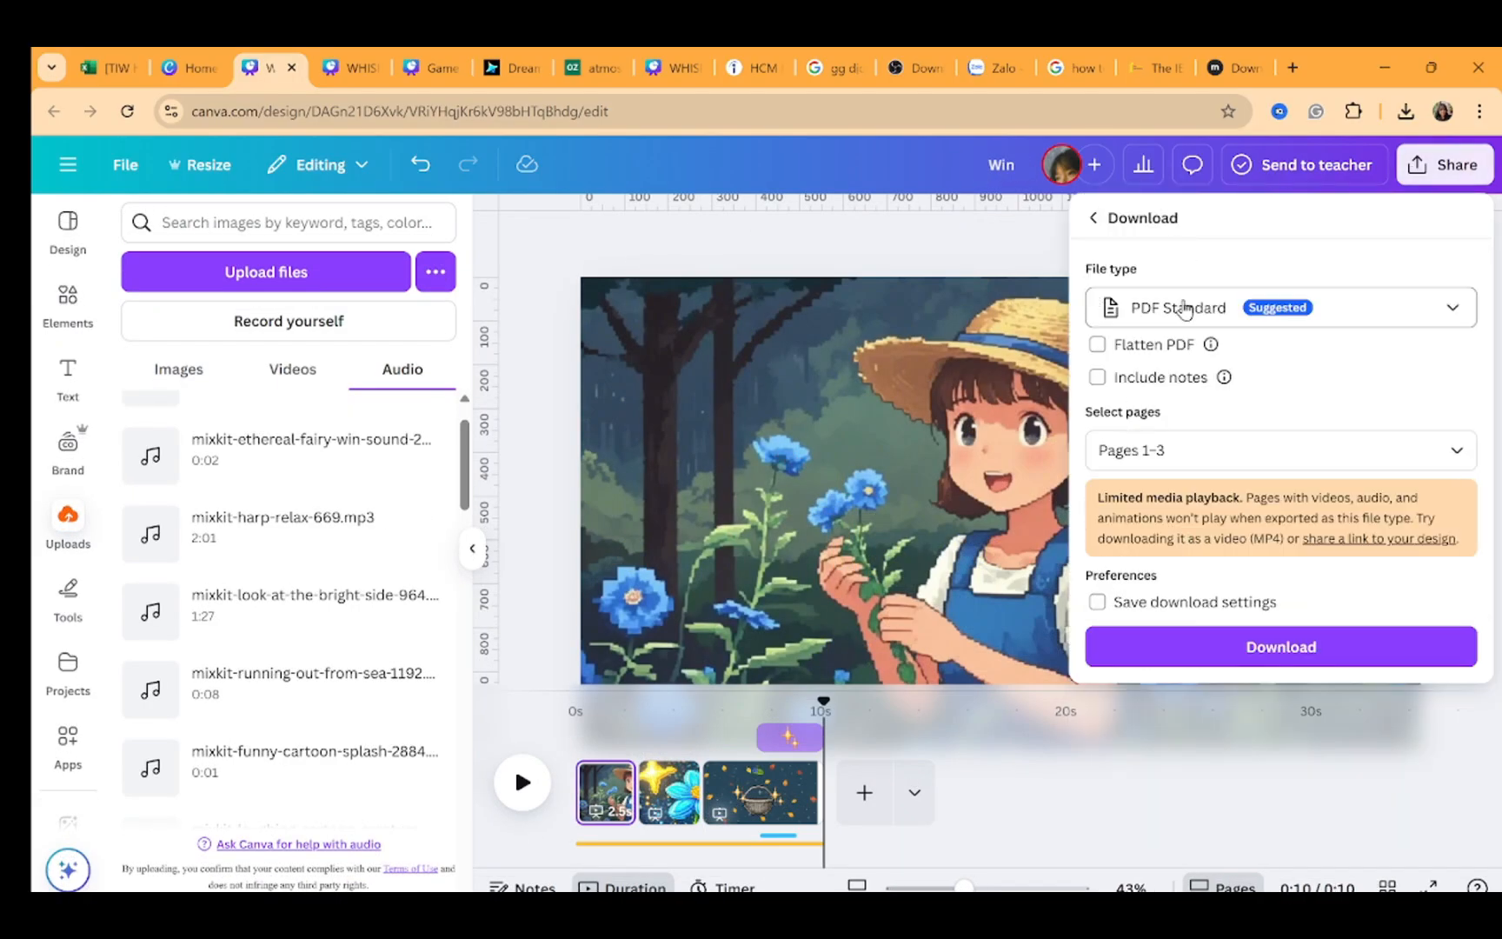
left_click(1184, 308)
left_click(1197, 558)
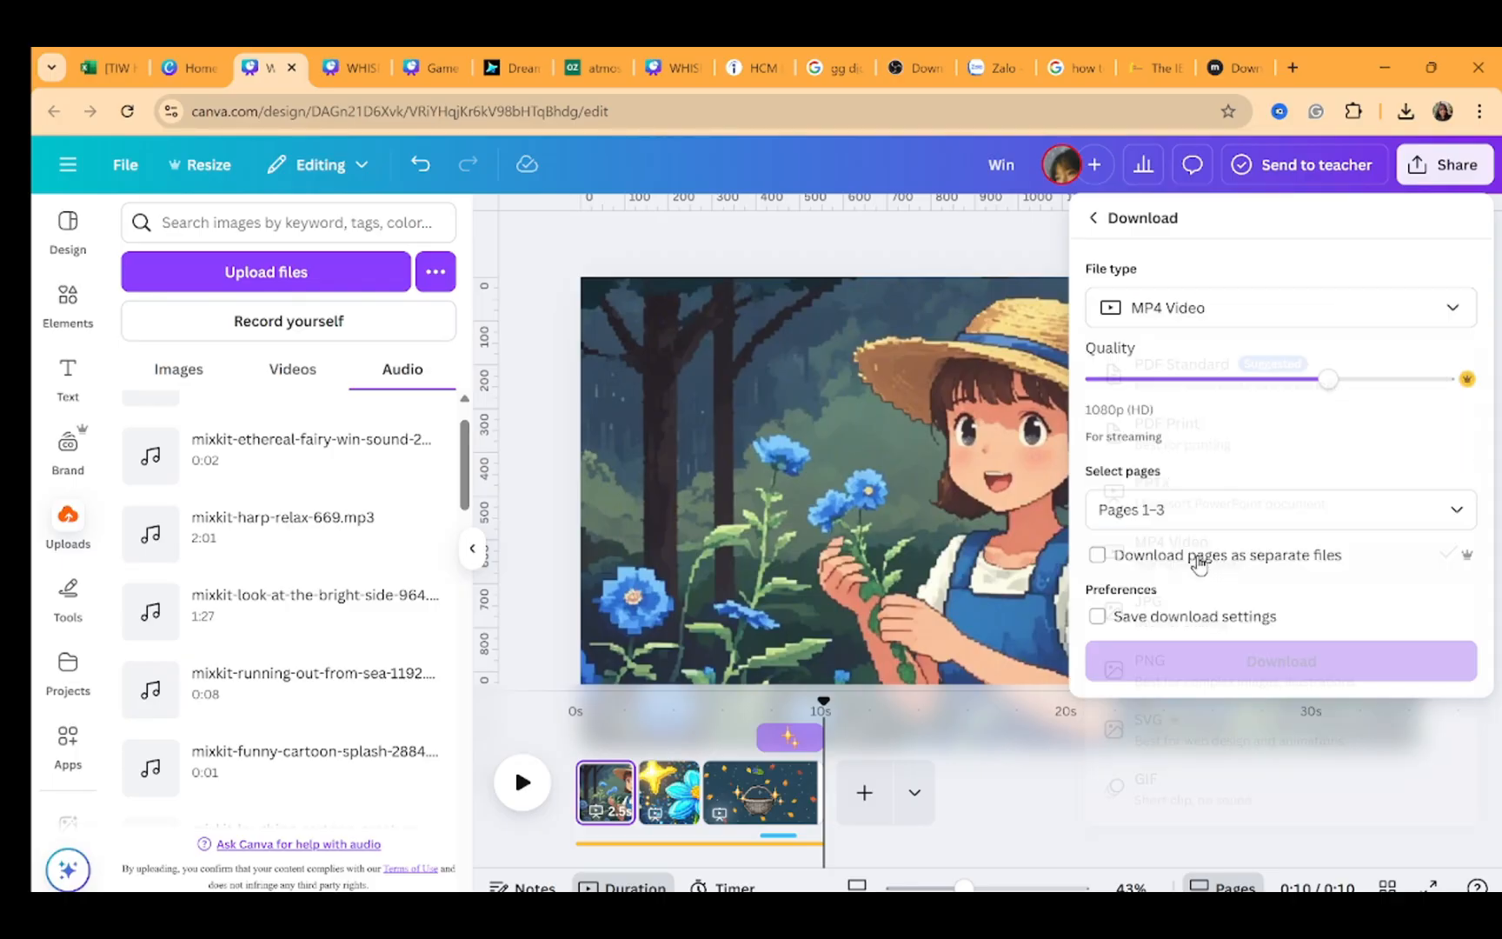
left_click(1187, 663)
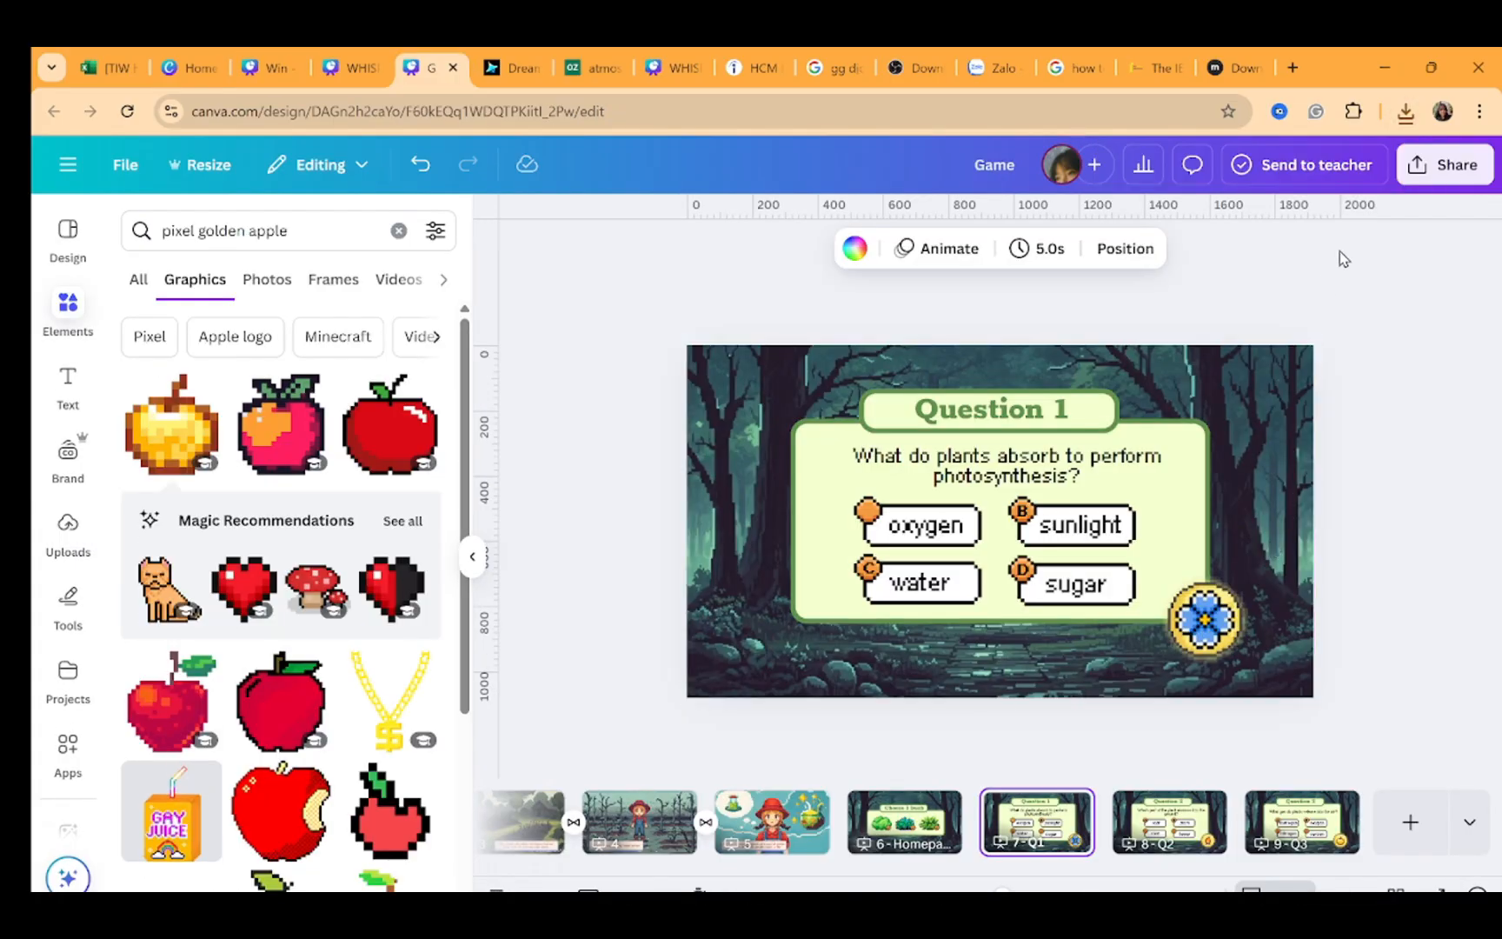
In the Game design, add a page after Question 1 and set the downloaded Win video as its background
left_click(1109, 821)
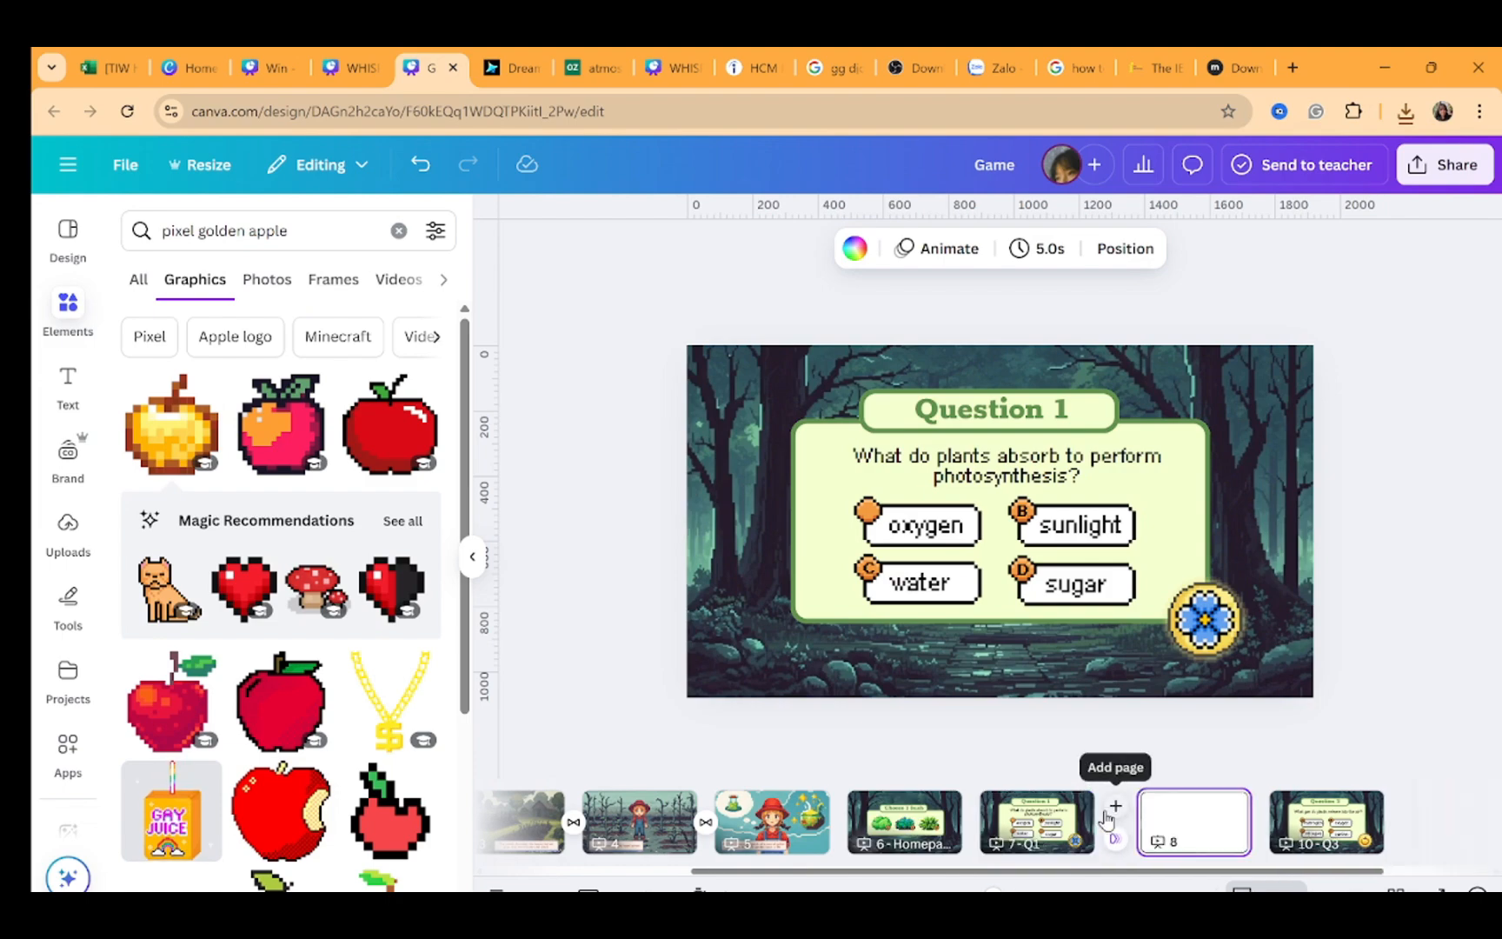
left_click(1406, 111)
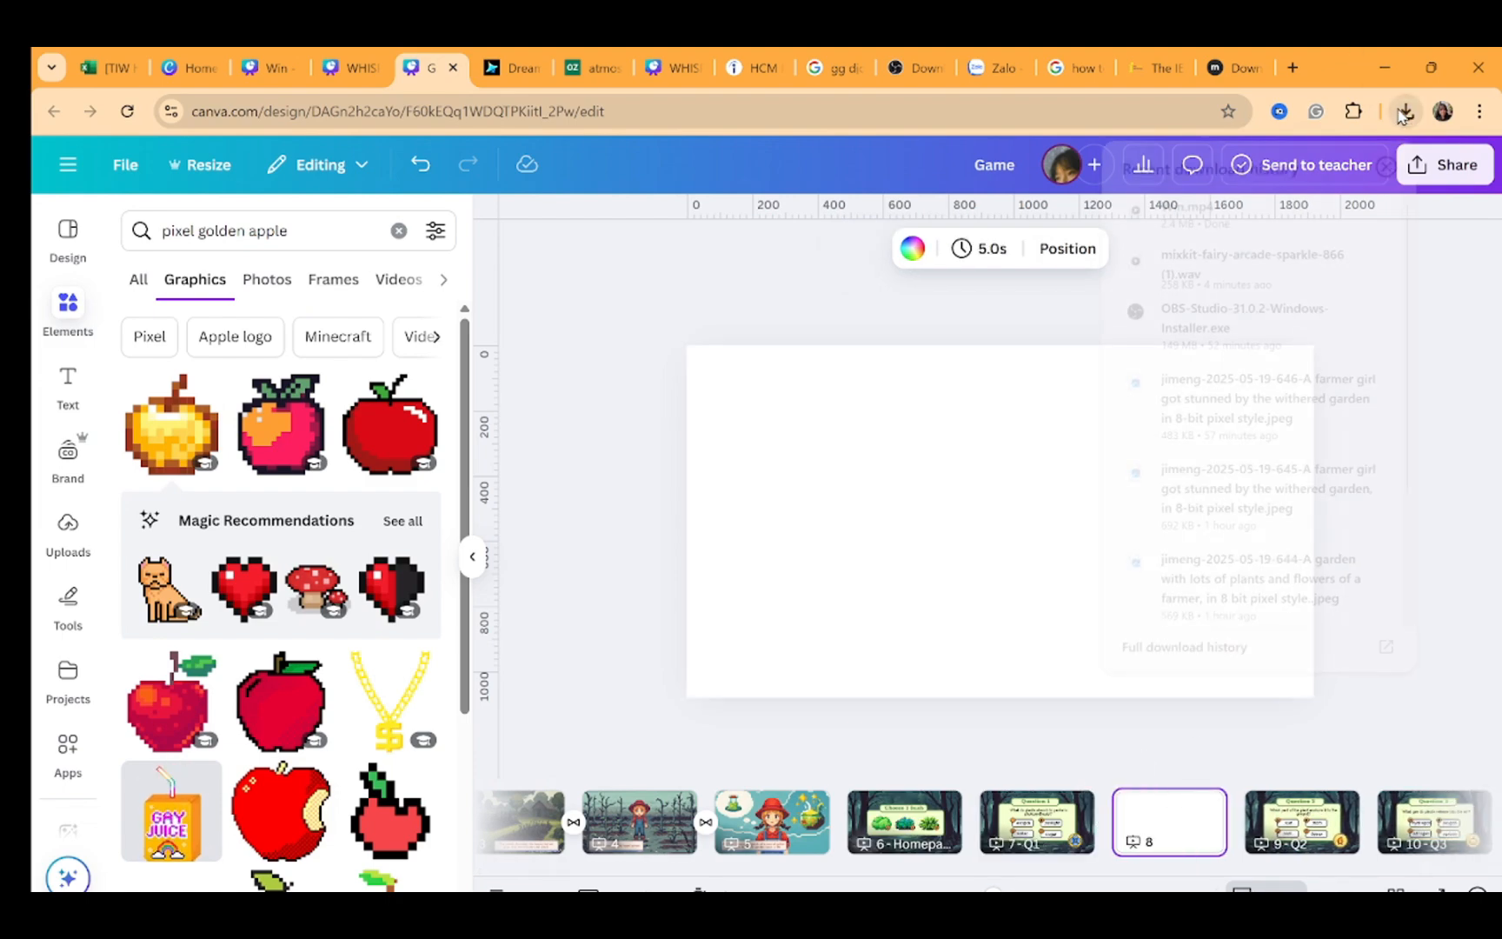
left_click_drag(1206, 217, 957, 430)
right_click(965, 447)
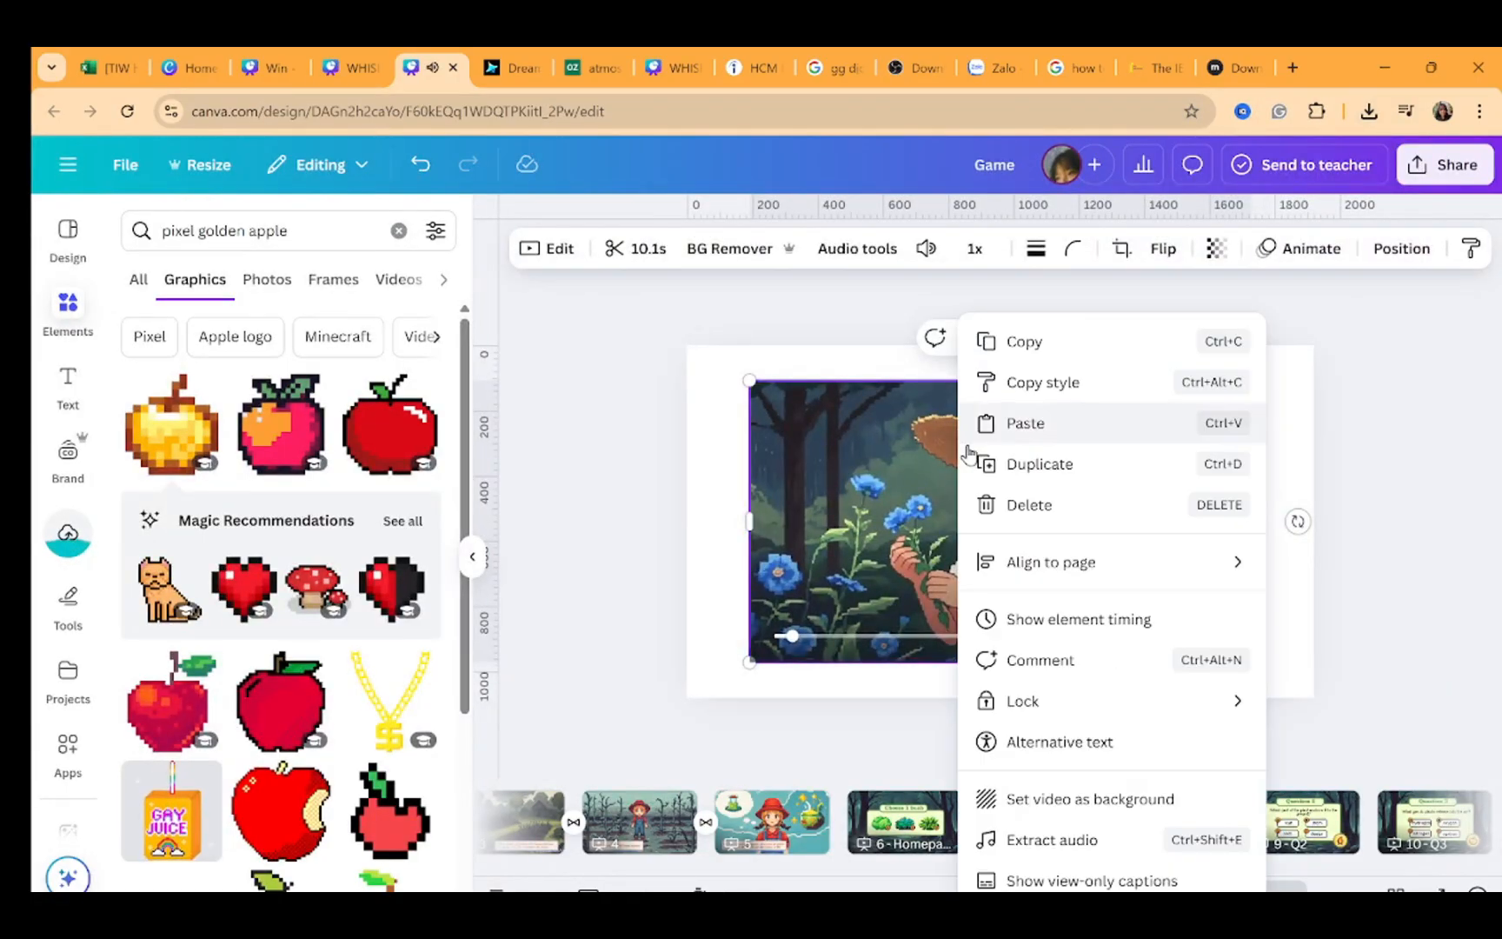
left_click(997, 798)
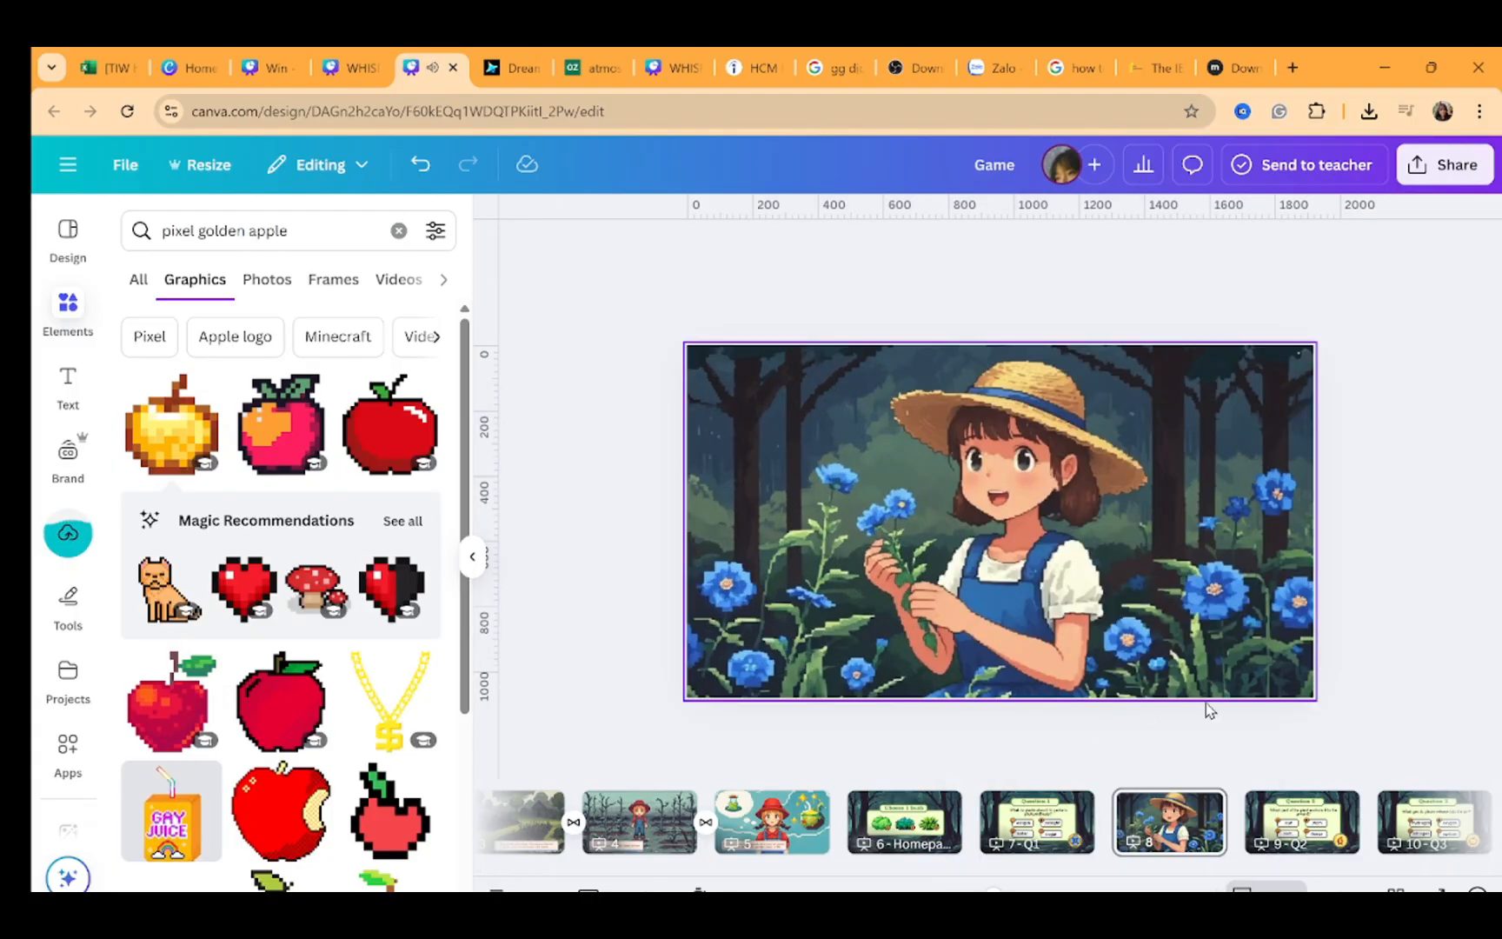
Give the new video page the title Win
left_click(1167, 823)
left_click(1200, 805)
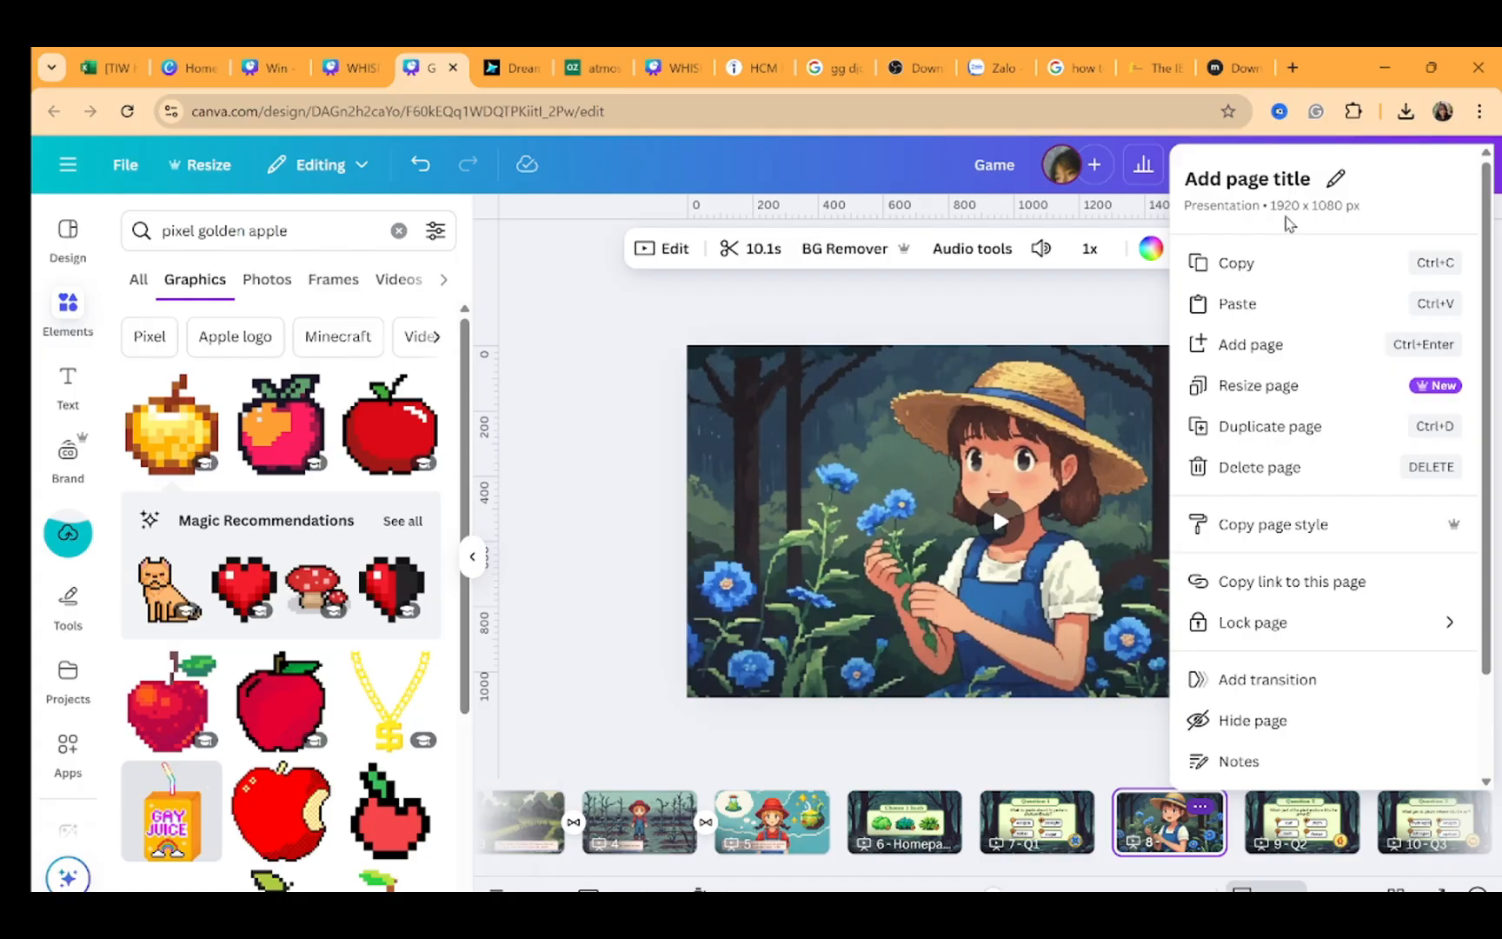
left_click(1334, 181)
type("Win")
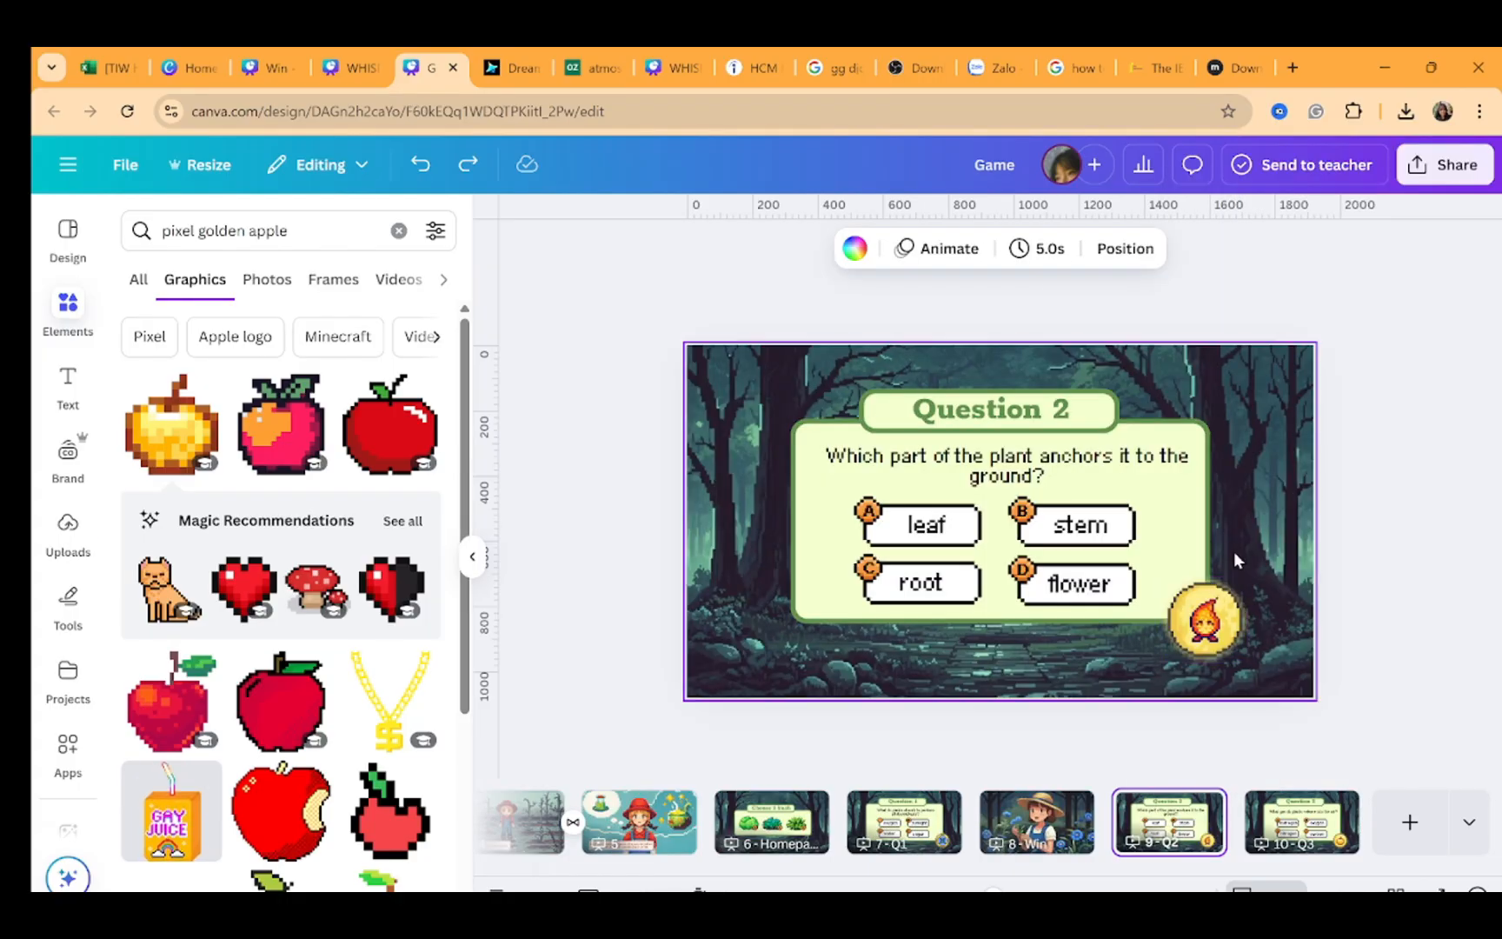
Play back the Win and other result video pages between the quiz questions to check them
key("ctrl+equal")
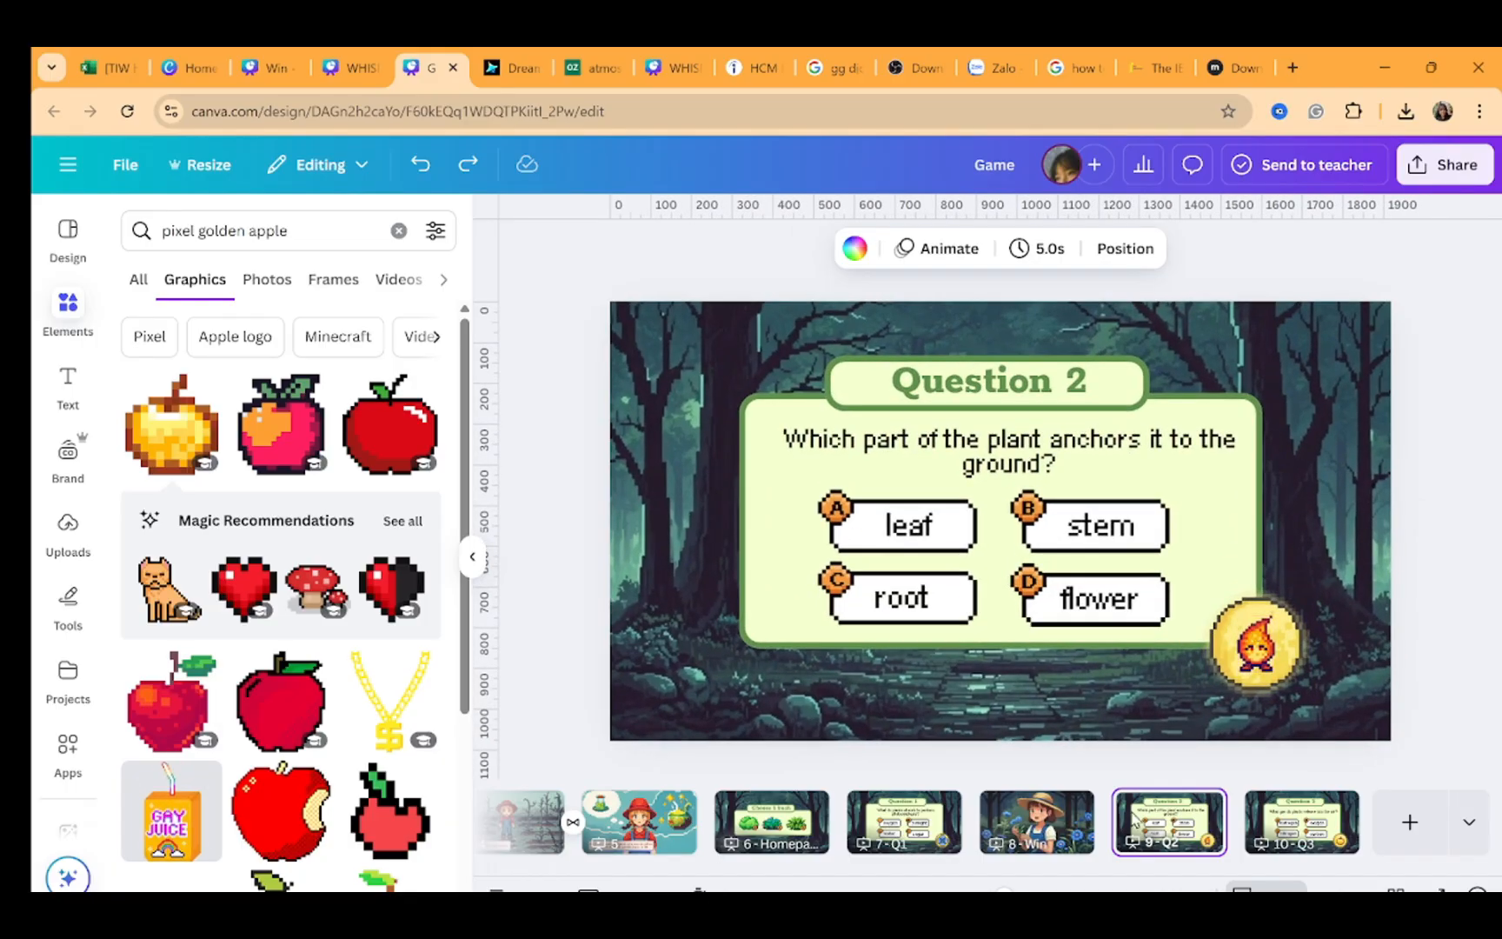
left_click(1034, 808)
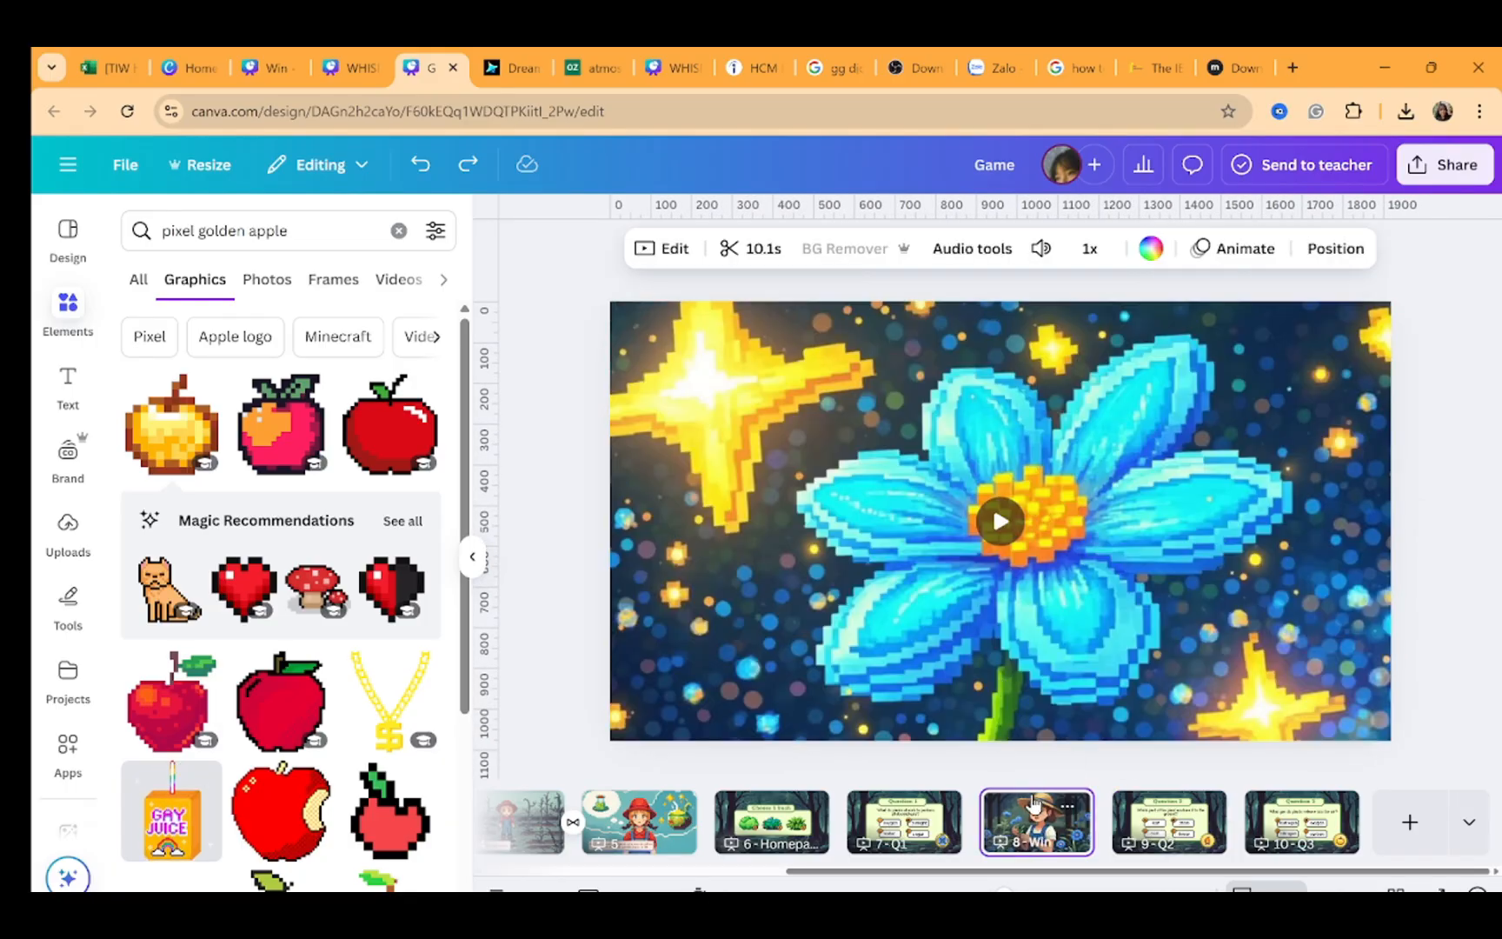
left_click(1168, 822)
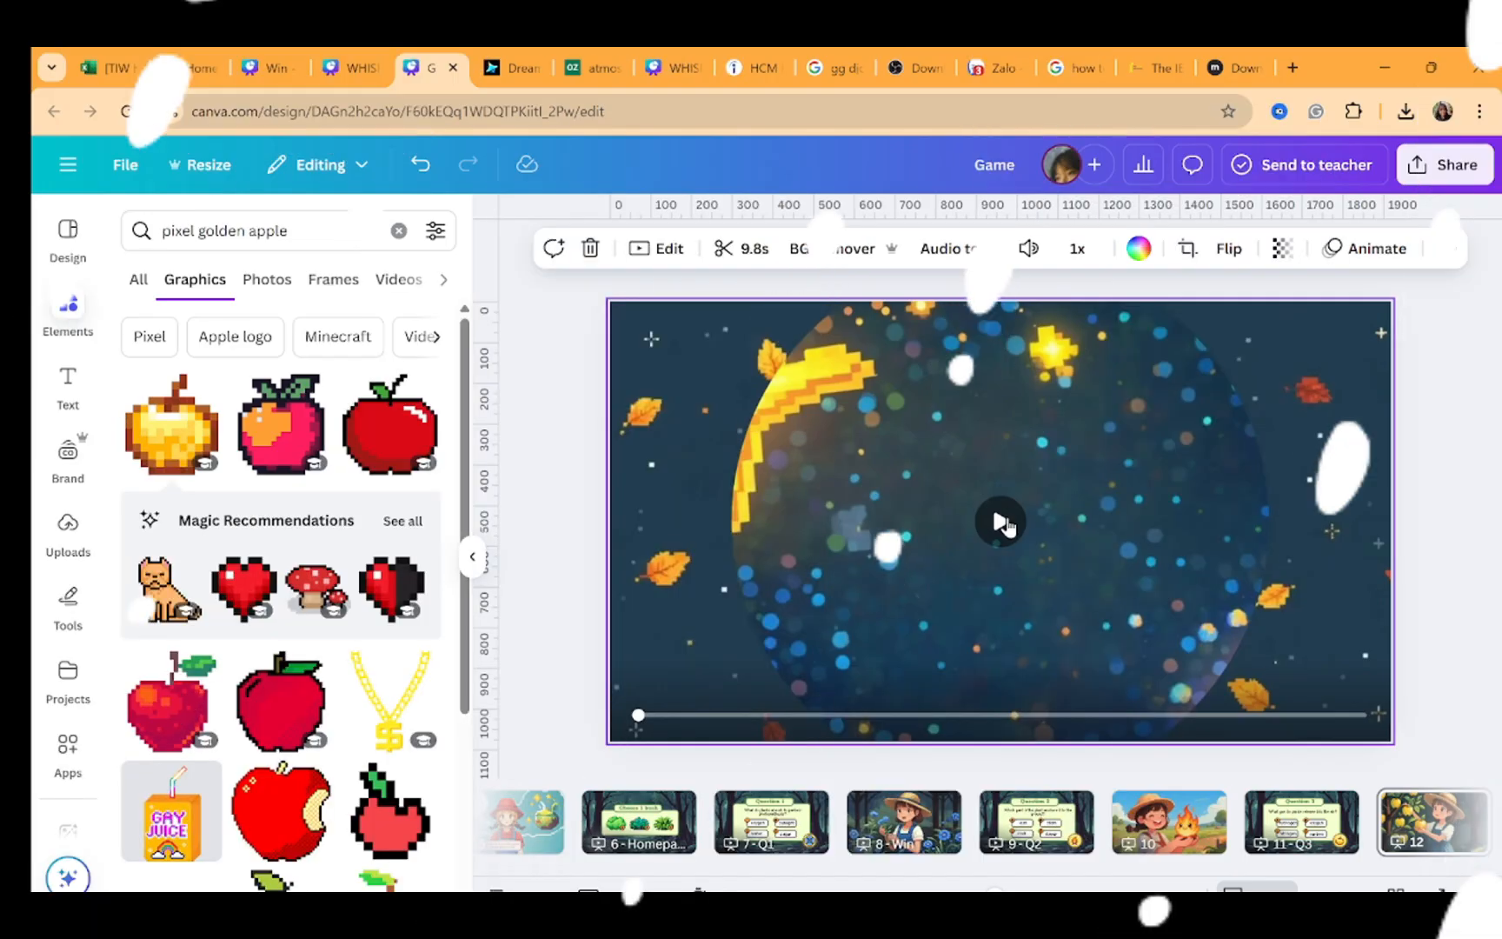
left_click(997, 522)
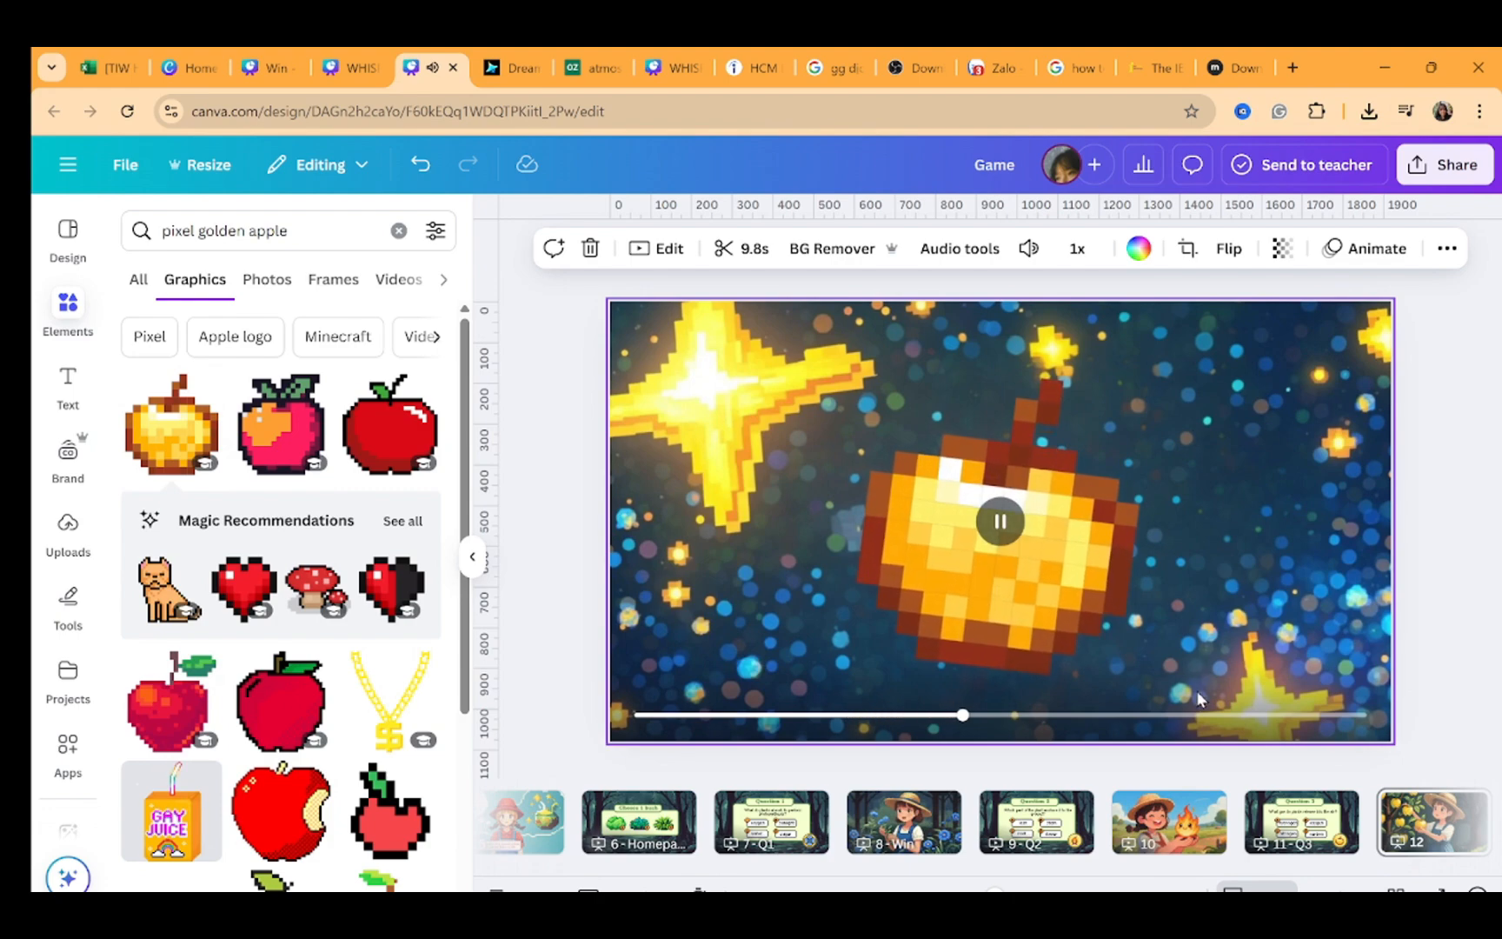
left_click(1169, 817)
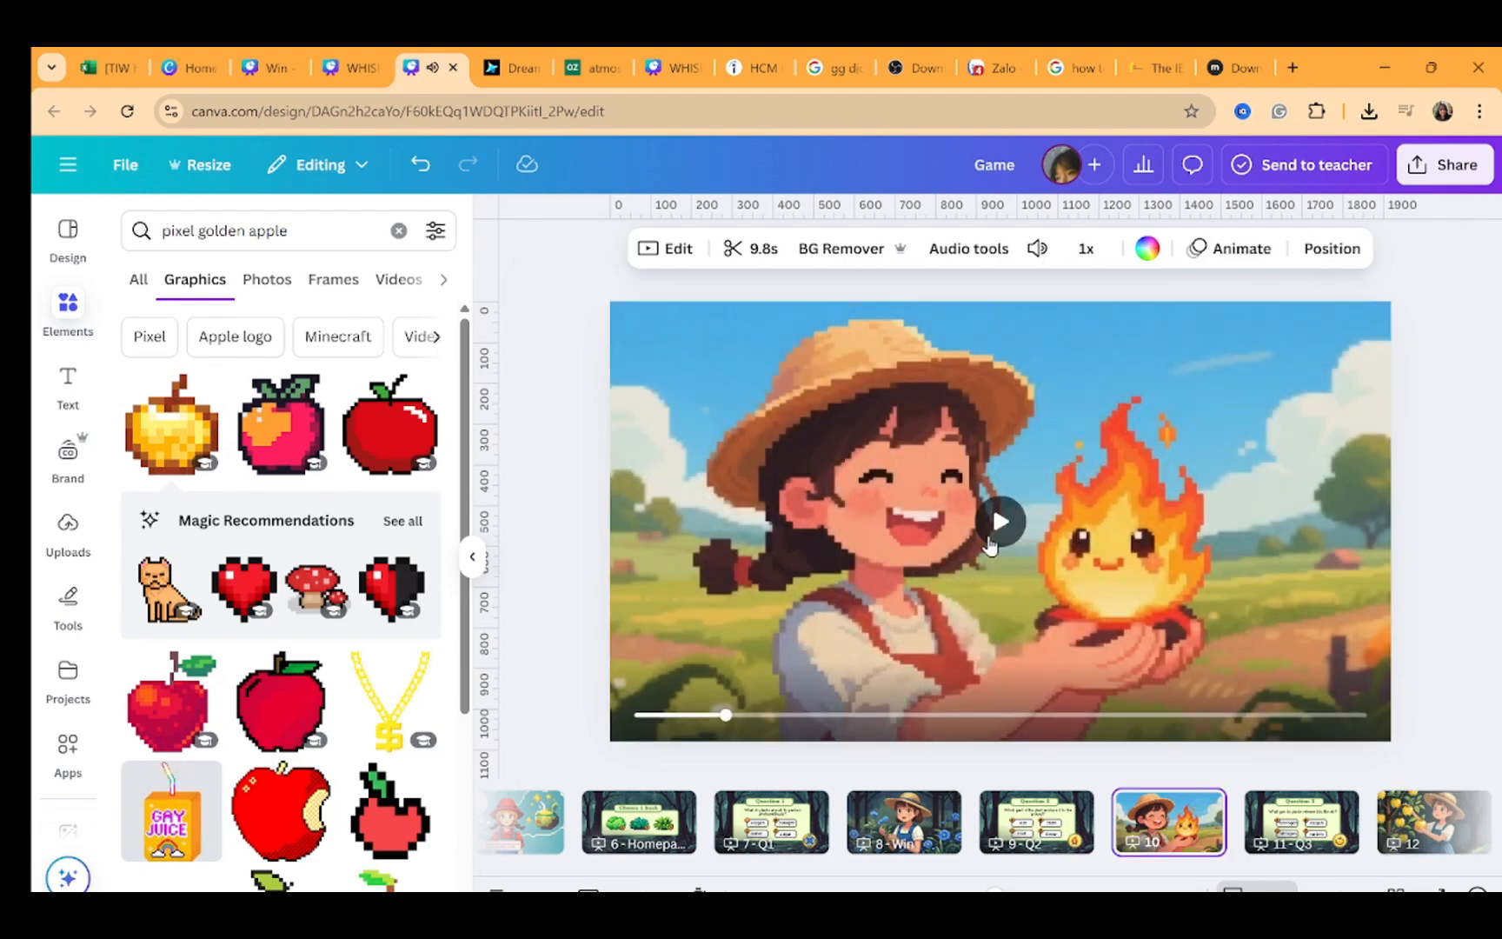
left_click(995, 535)
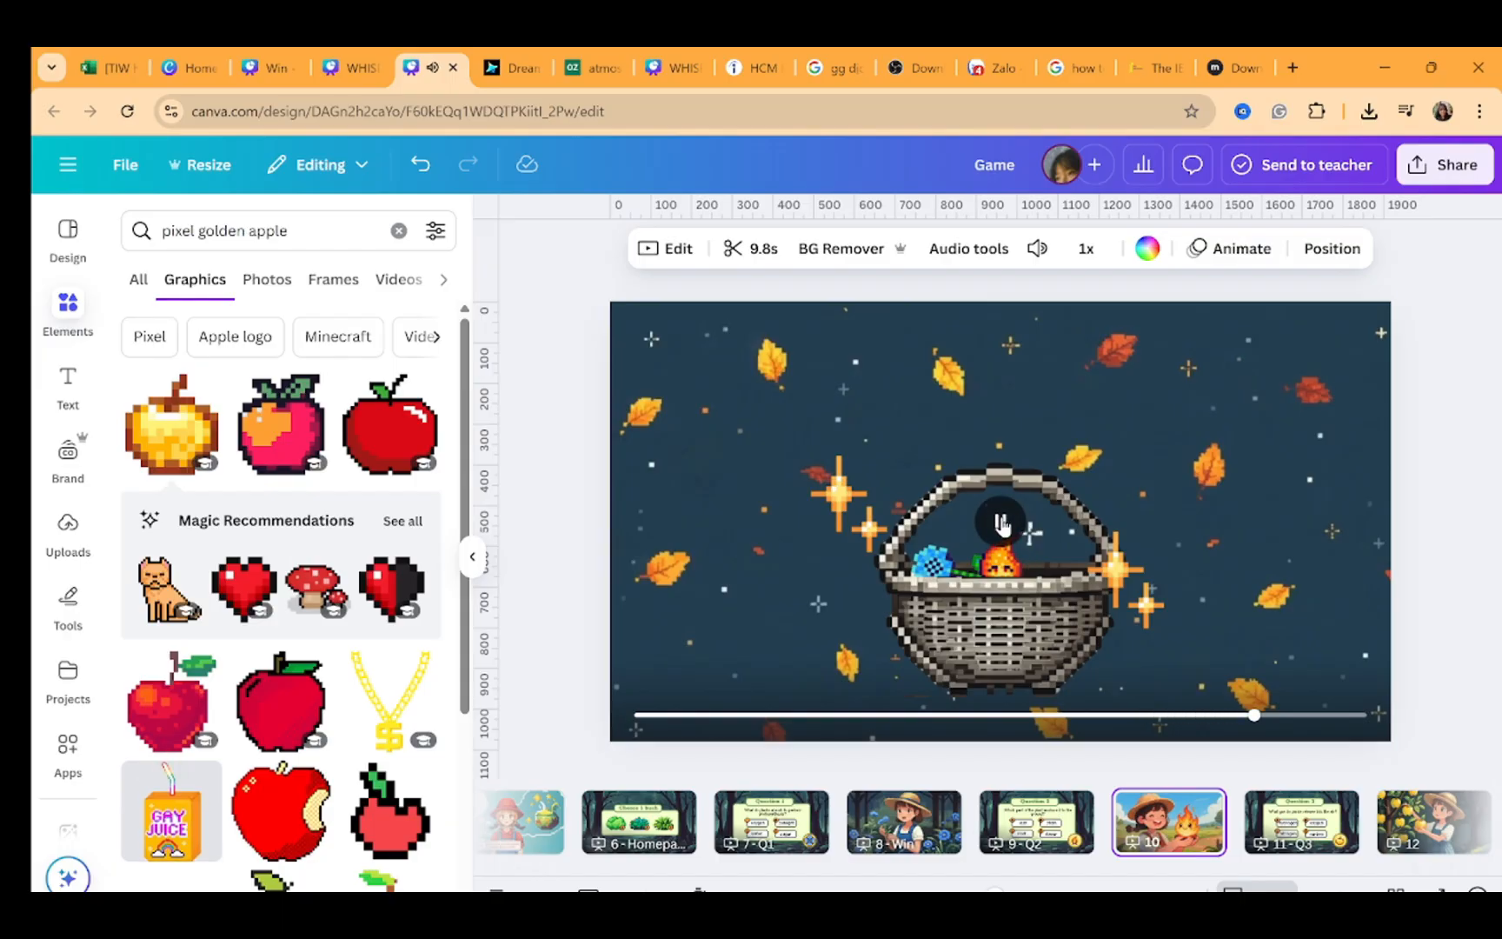
left_click(1001, 522)
left_click(1491, 425)
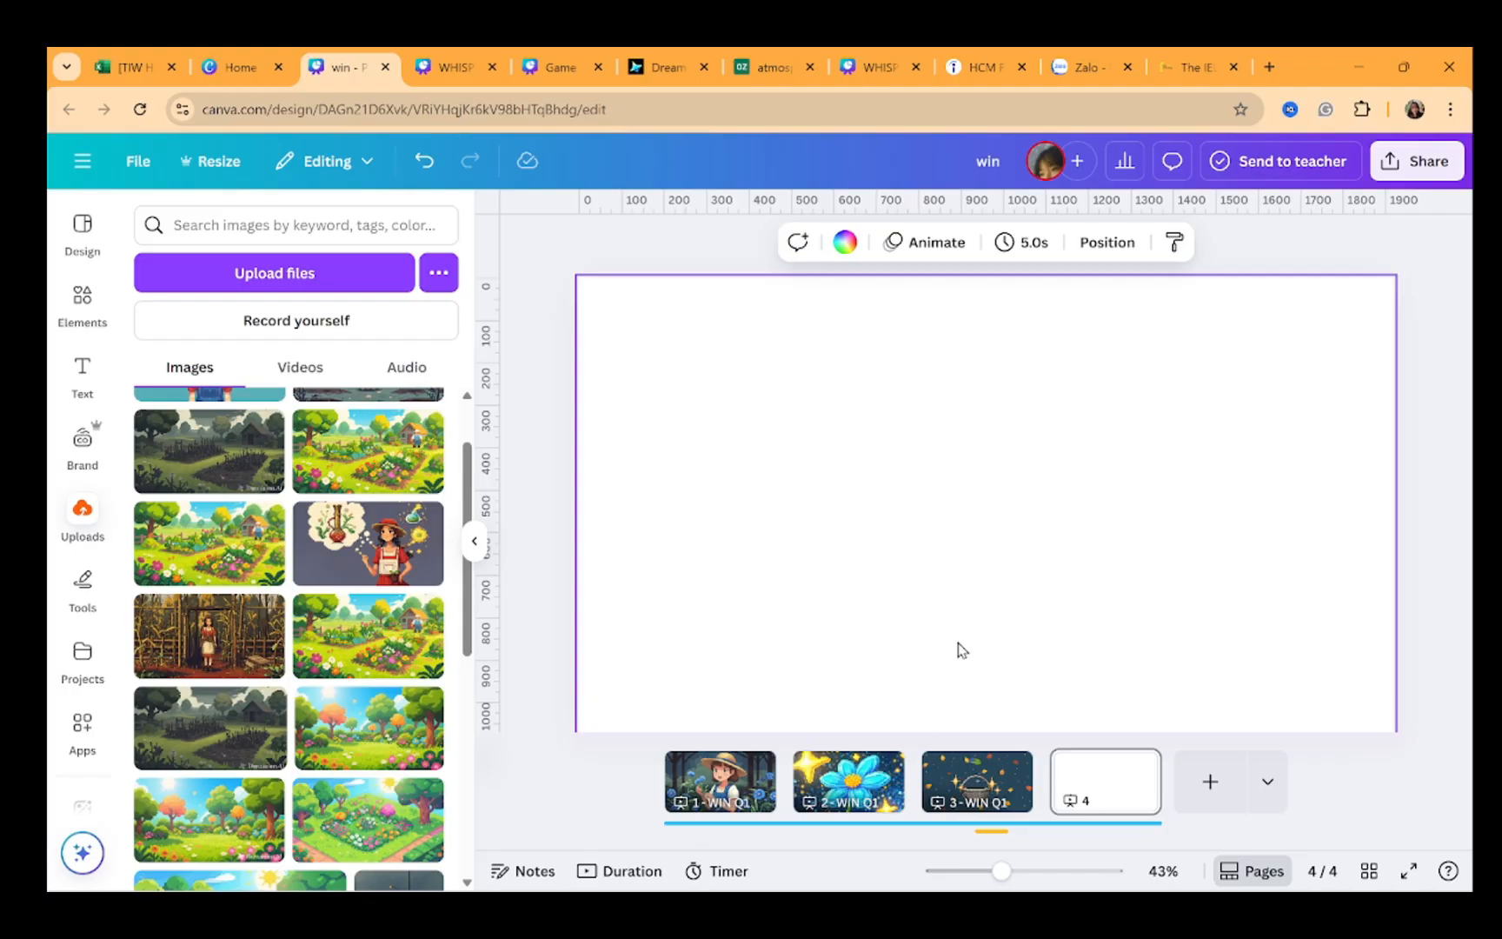
left_click(1095, 795)
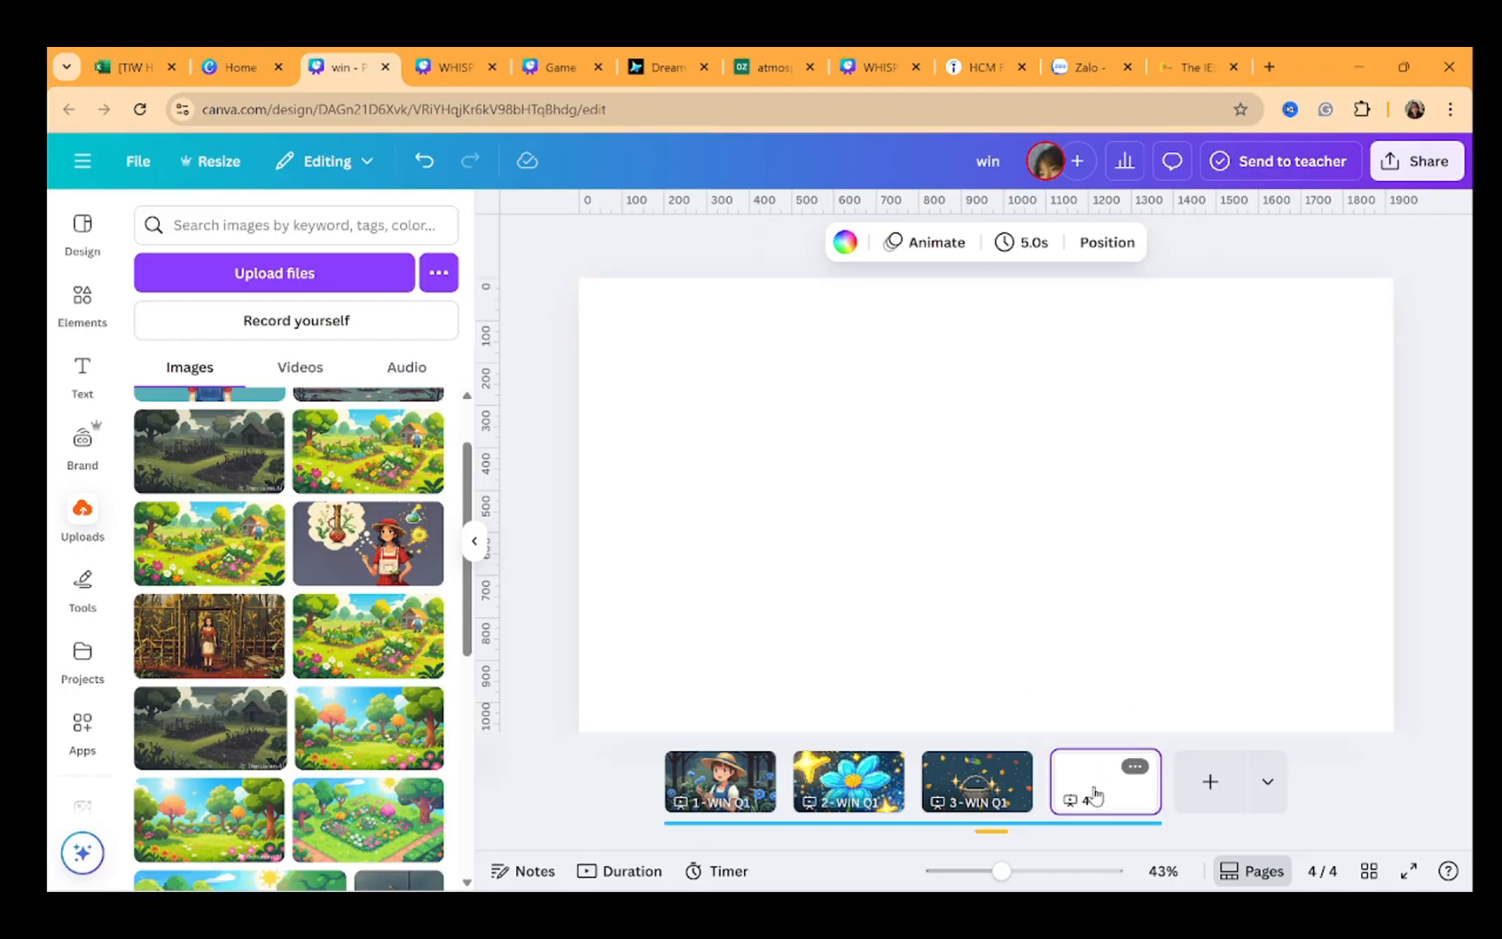
key("Delete")
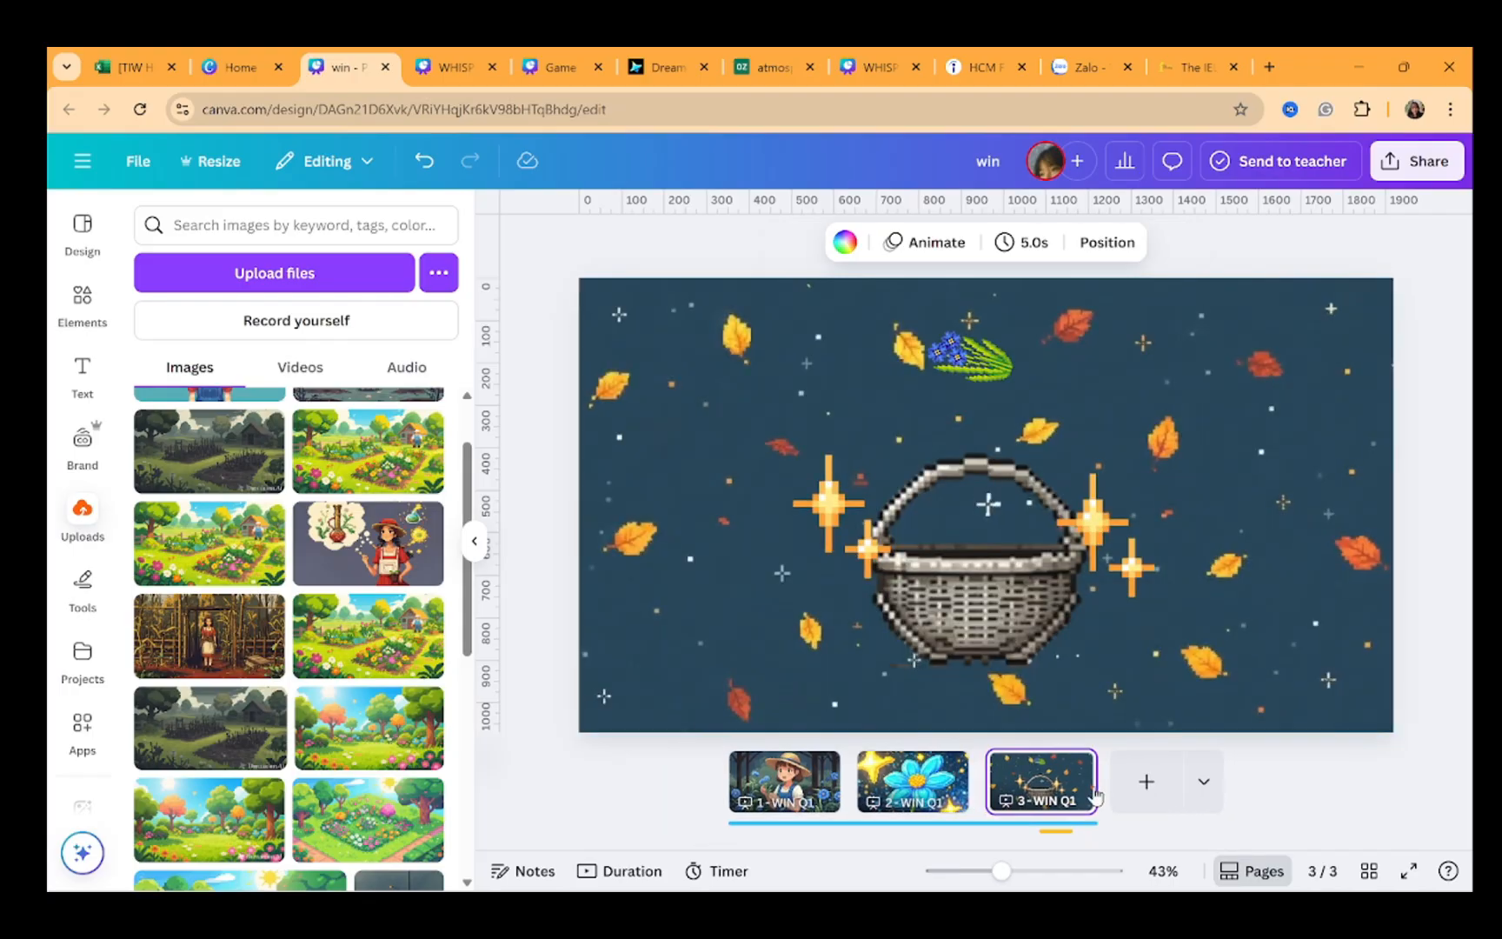
left_click(1146, 782)
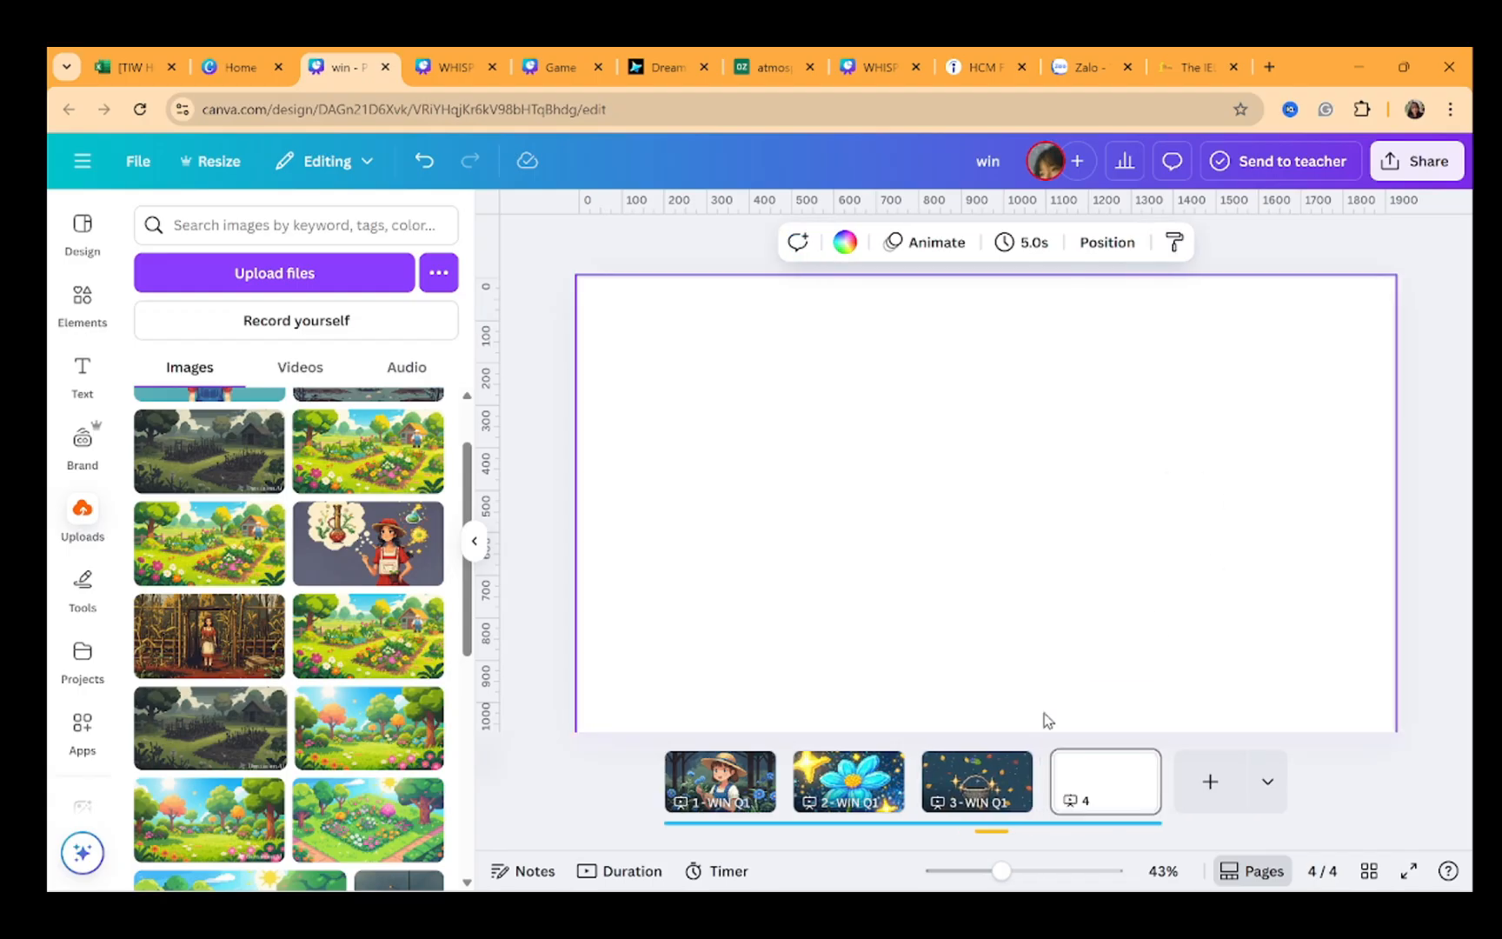
Place the forest image of the girl with glowing red eyes on page 4 and set it as the page background
scroll(320, 656, "down", 5)
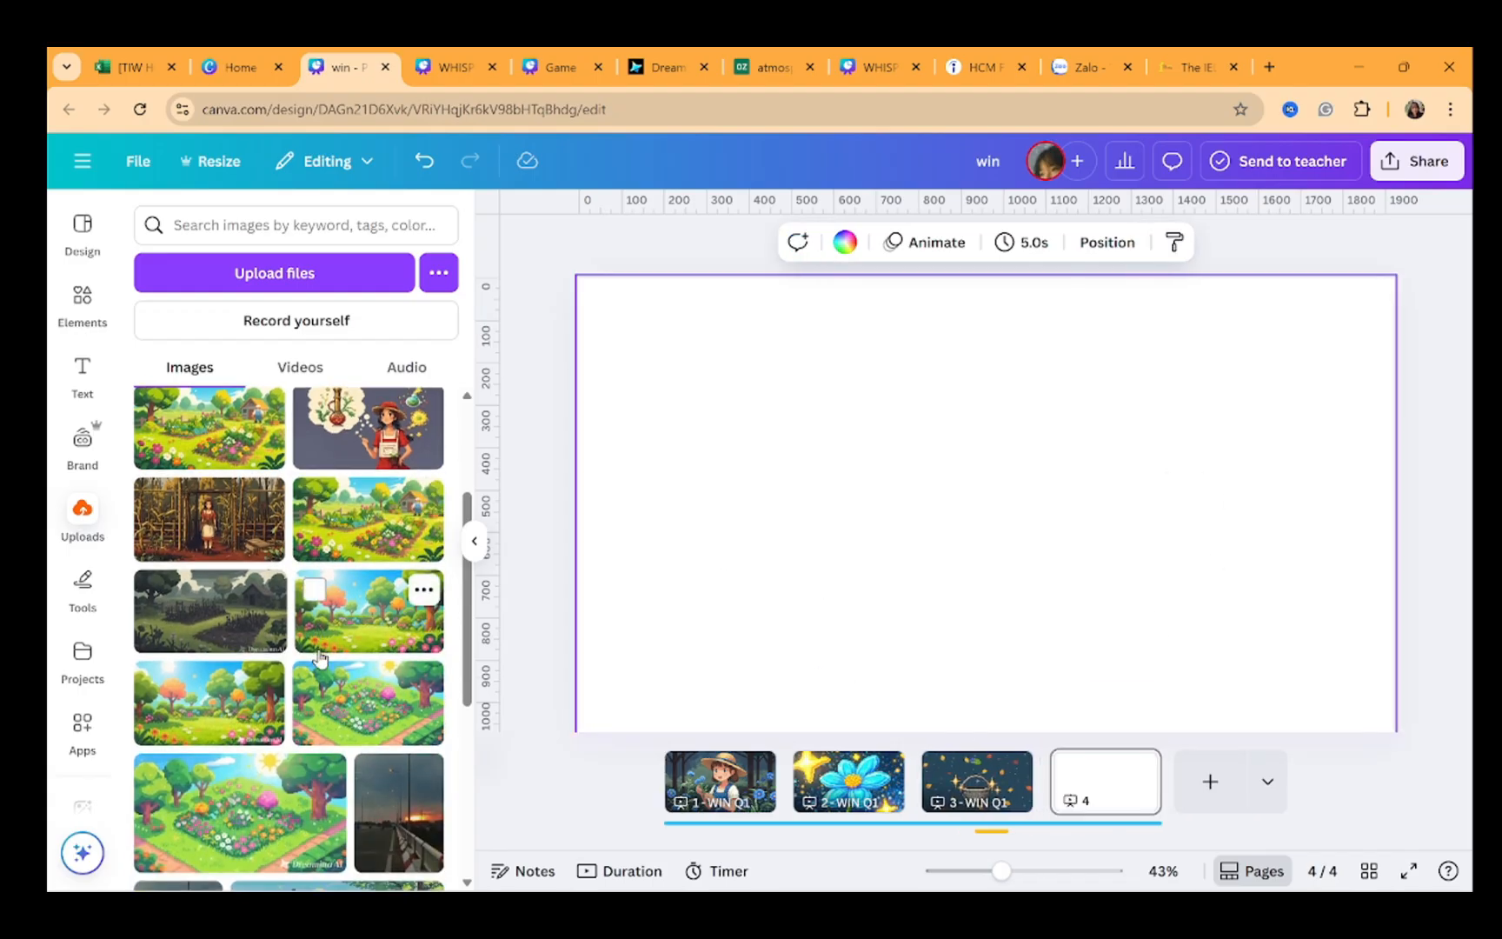
scroll(320, 658, "down", 15)
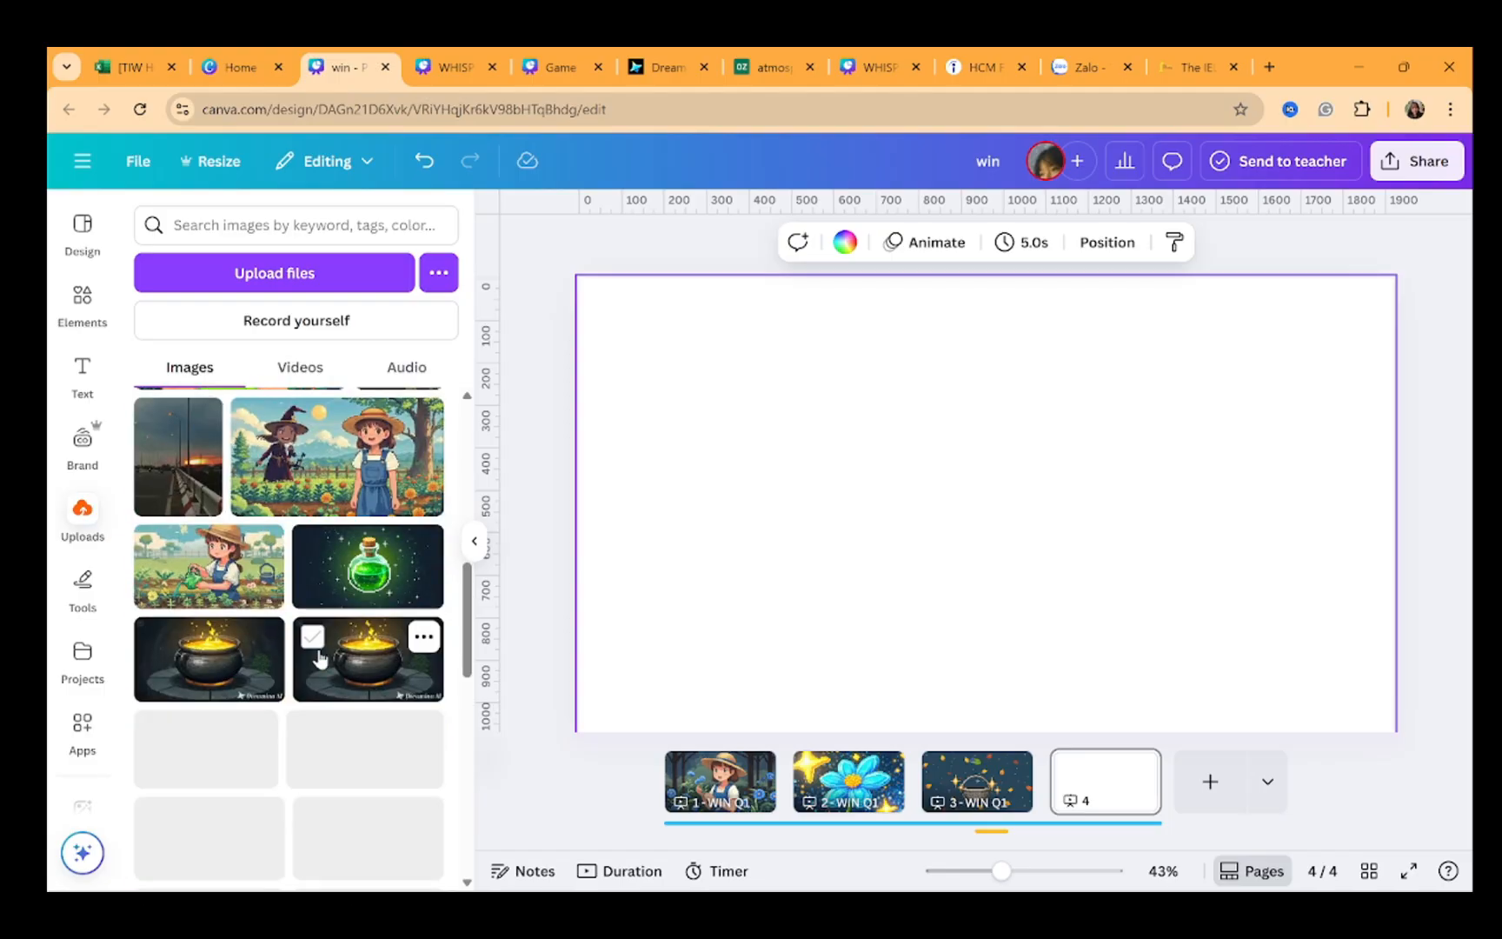
left_click(376, 648)
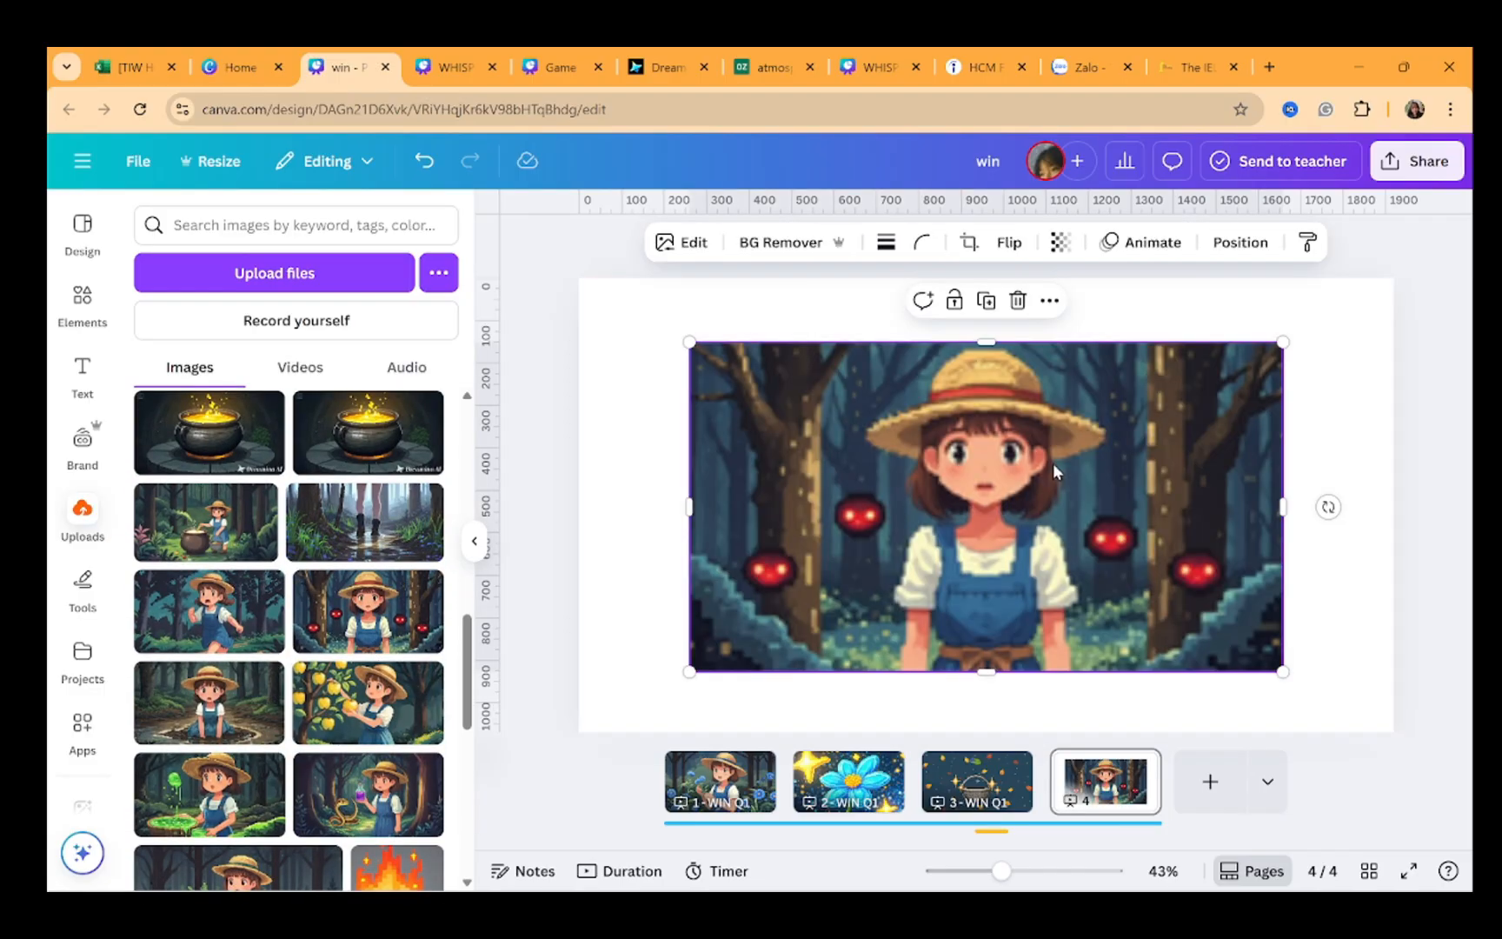
right_click(1025, 469)
left_click(1034, 745)
Add page 5 and set the image of the girl running through the forest as its background
left_click(1210, 780)
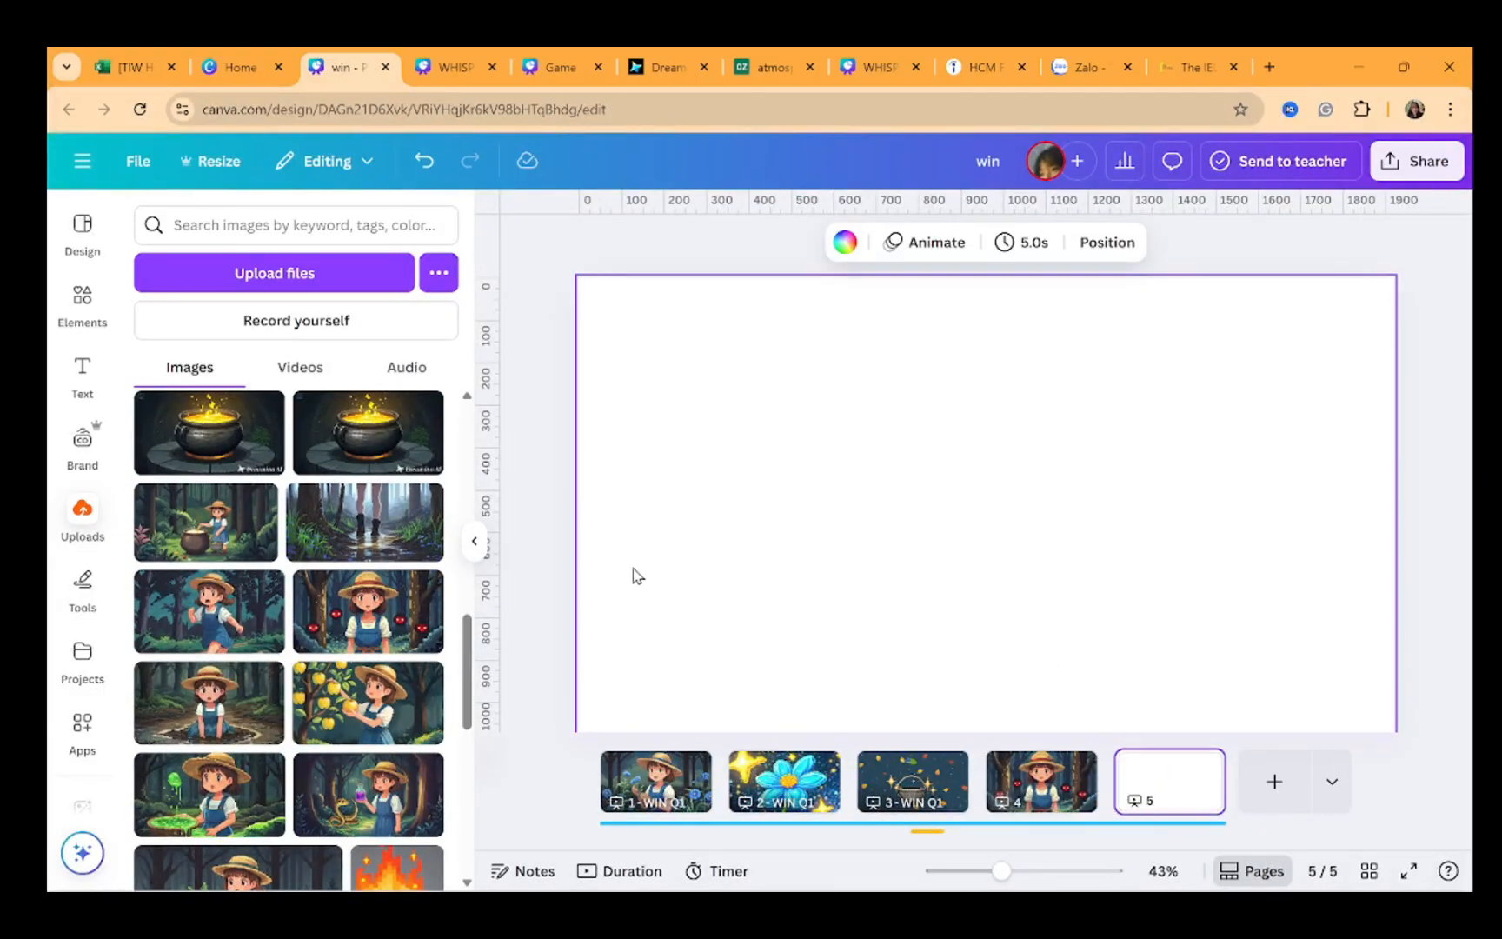
left_click(209, 611)
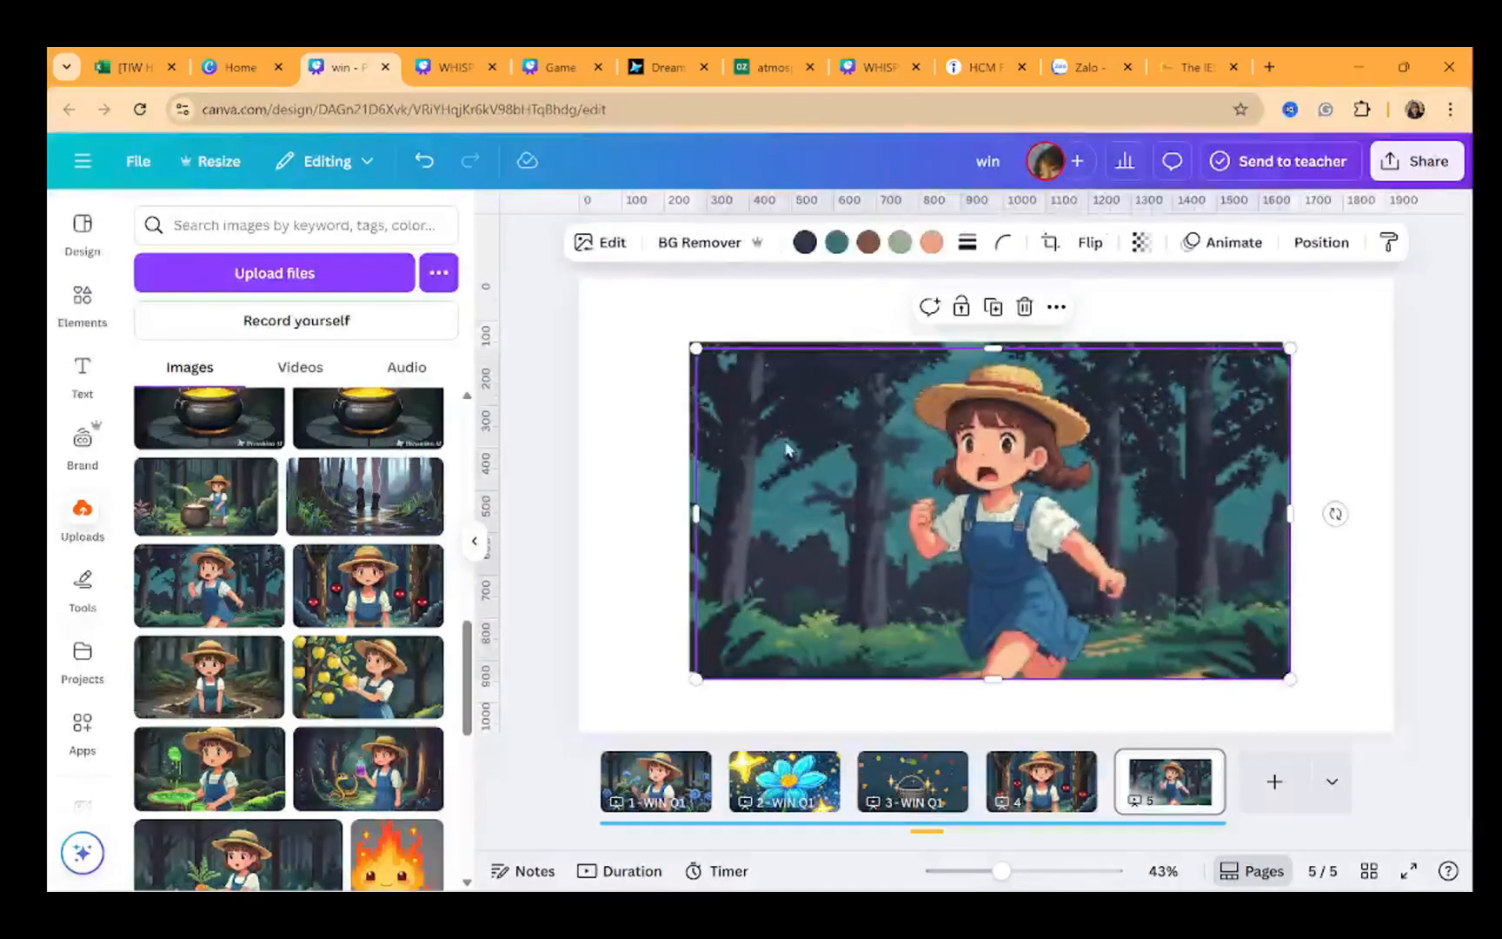
right_click(786, 449)
left_click(805, 770)
Add page 6 and set the image of boots walking through a forest puddle as its background
left_click(1274, 780)
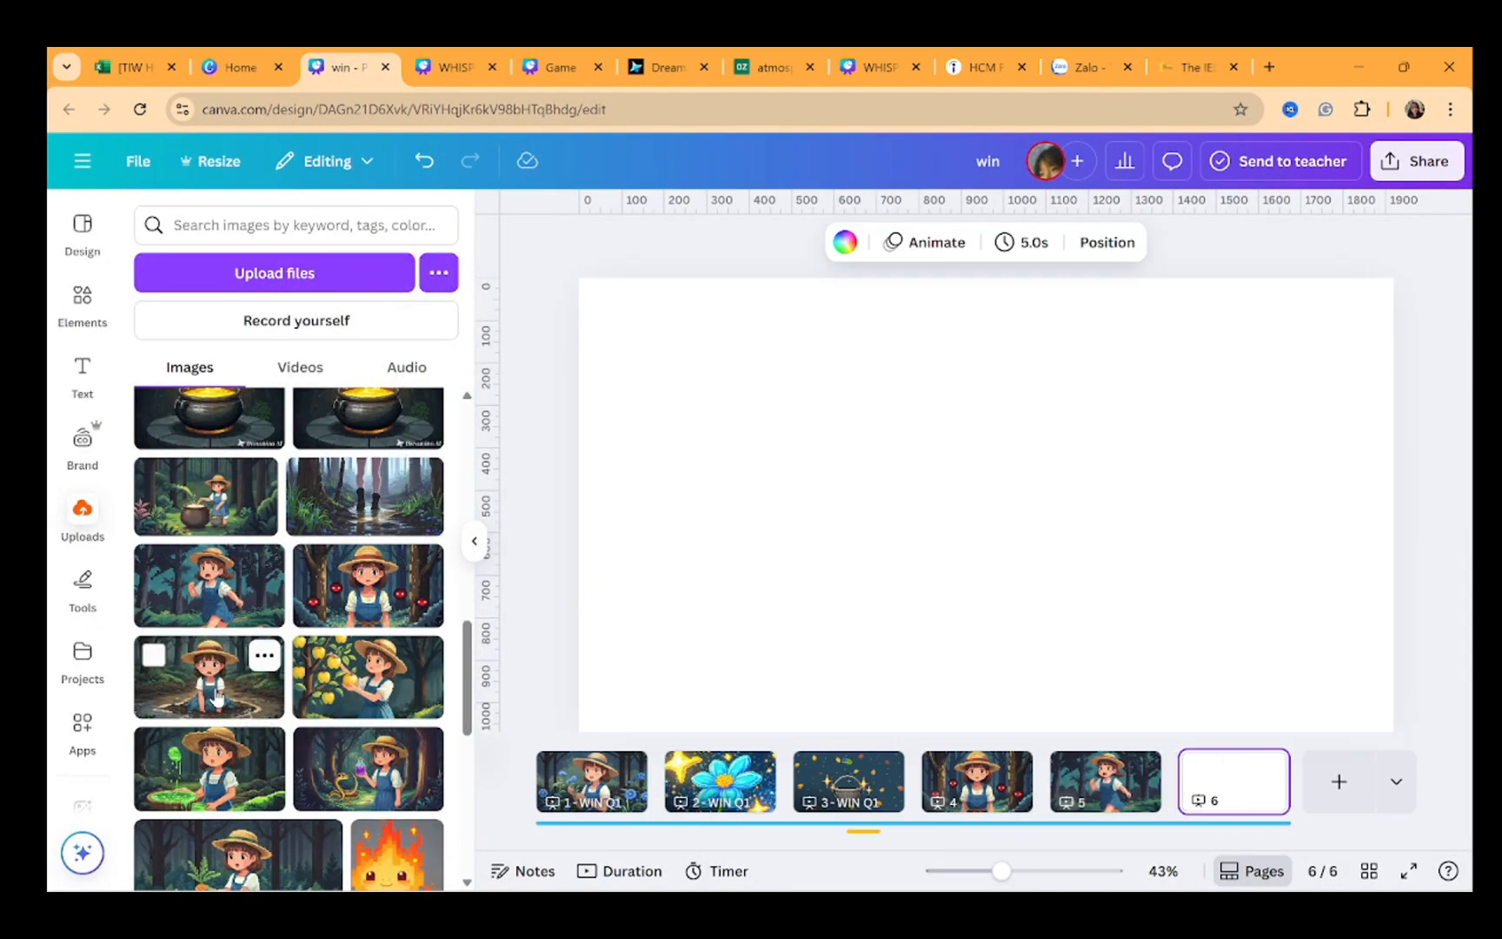
left_click(365, 495)
right_click(767, 423)
left_click(834, 771)
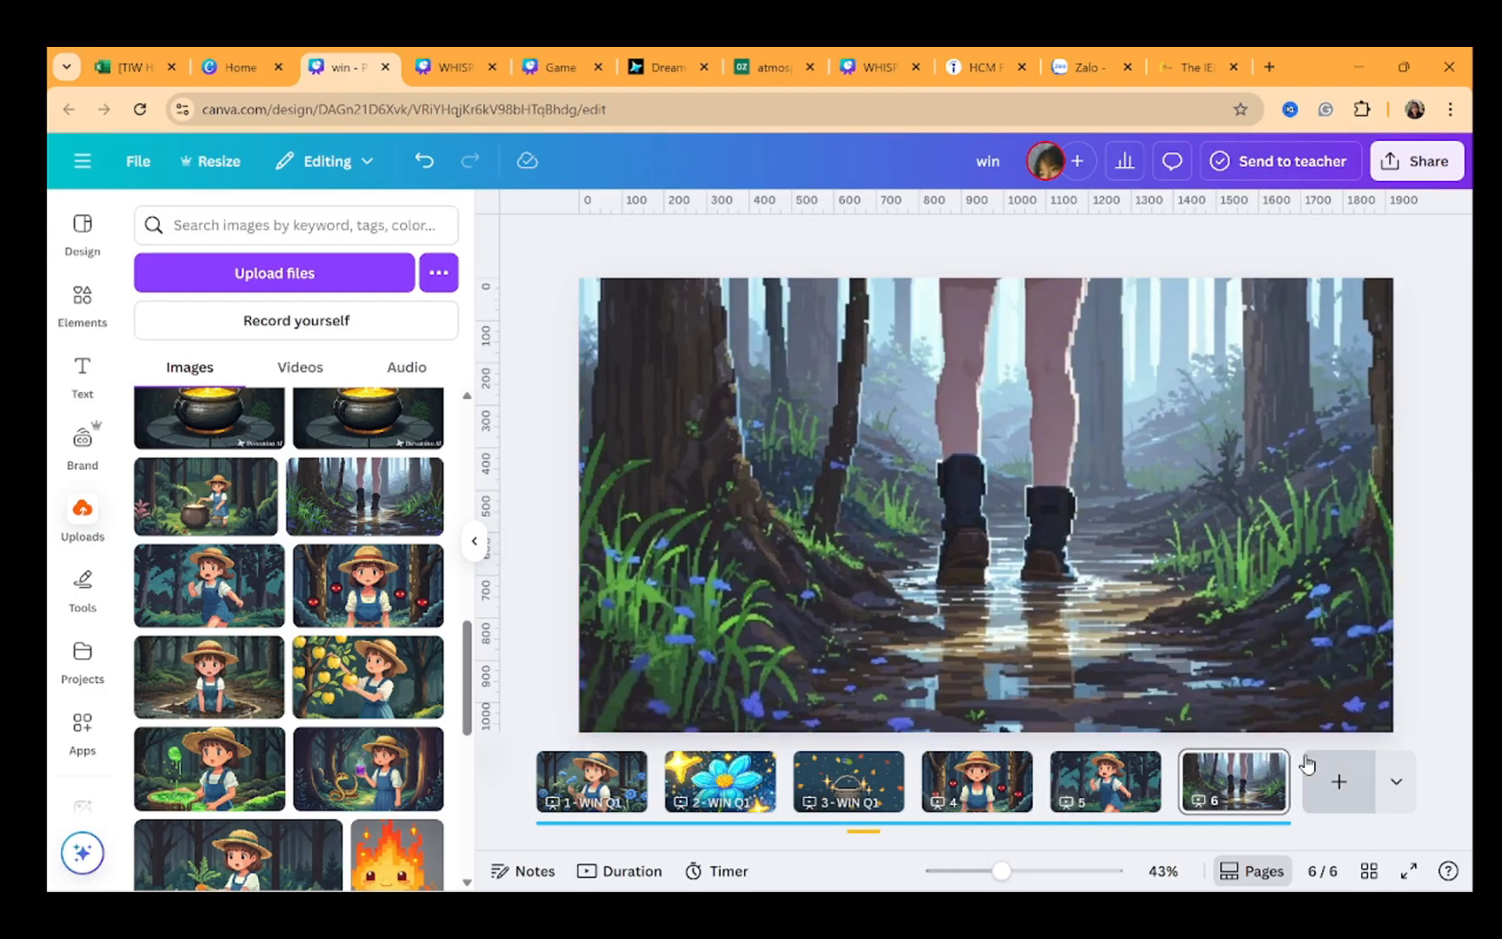
Add page 7 and set the image of the girl sitting in the mud as its background
left_click(1312, 772)
left_click(209, 676)
right_click(798, 470)
left_click(891, 773)
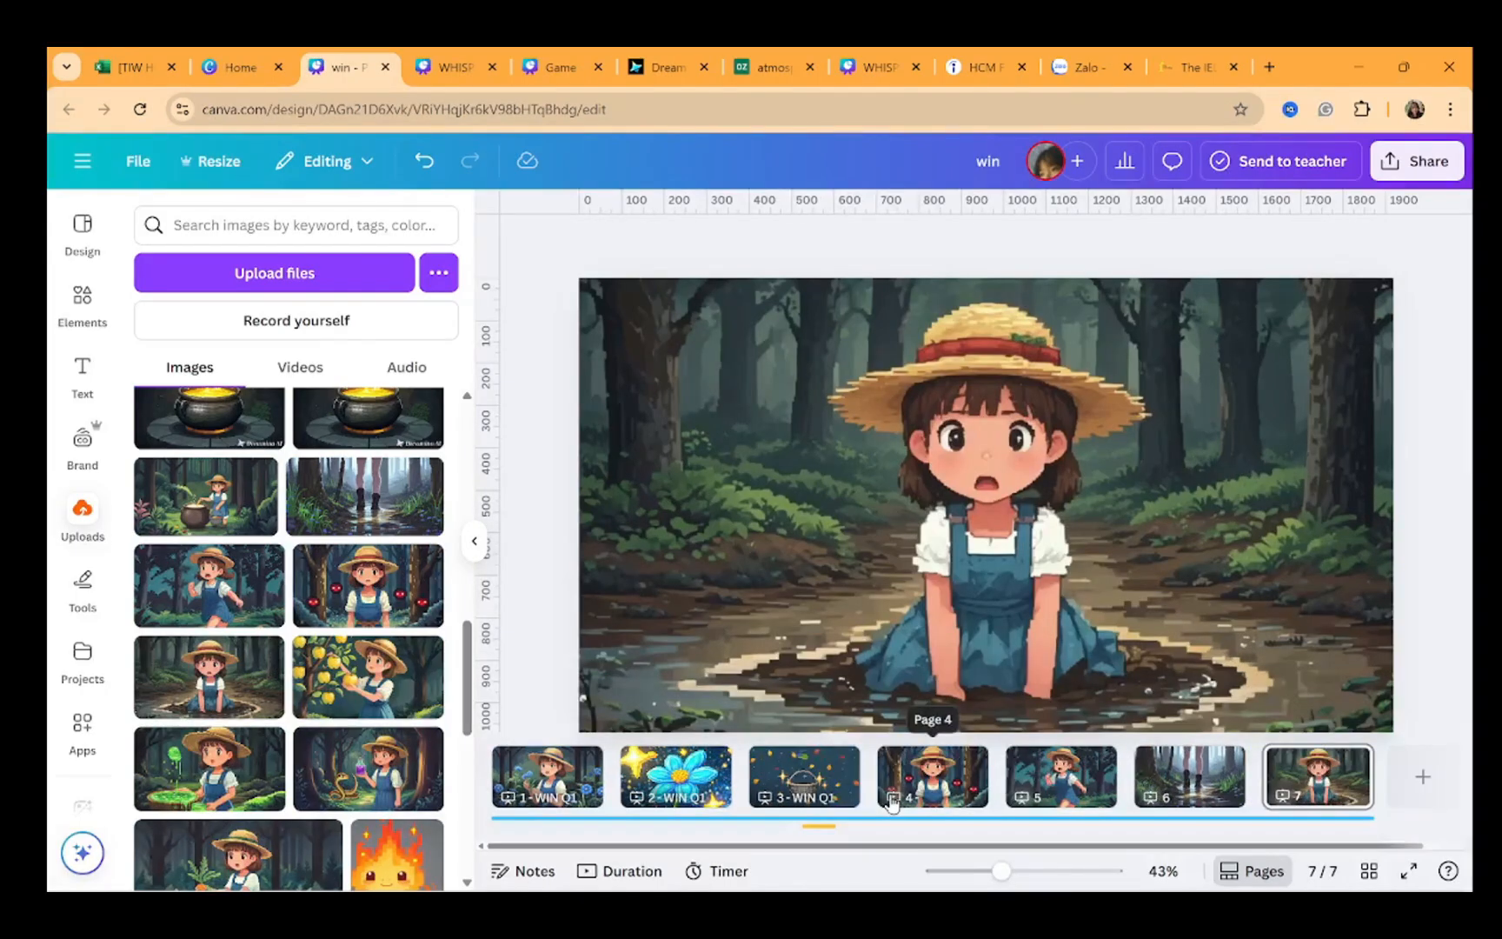
Open the page timeline and trim pages 4 and 5 to about 2.4 and 2.5 seconds
left_click(891, 800)
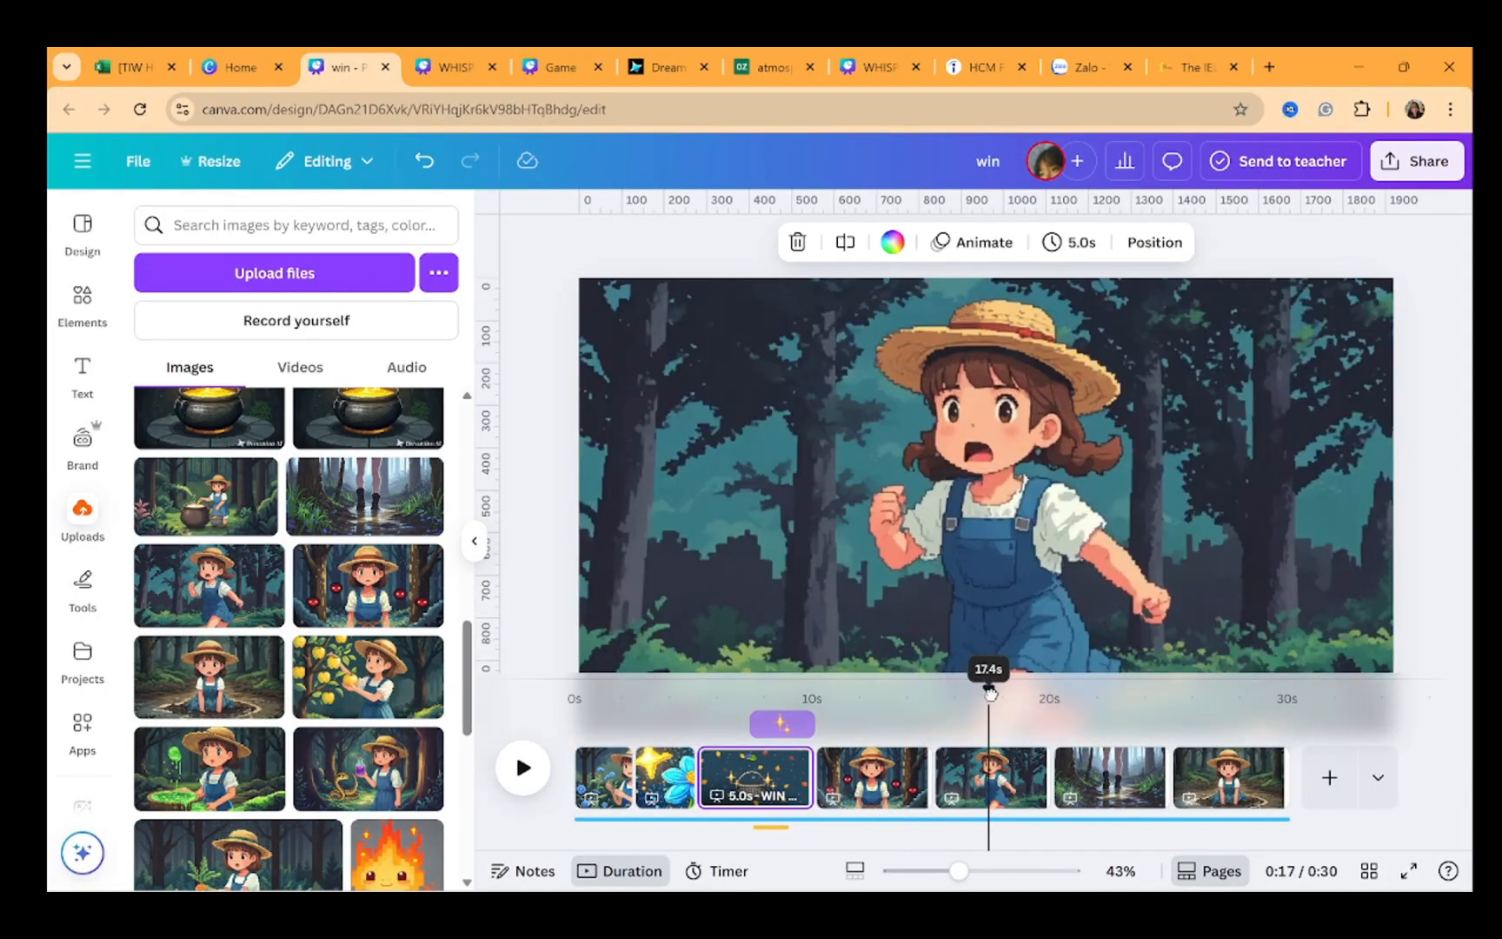
left_click_drag(827, 772, 953, 779)
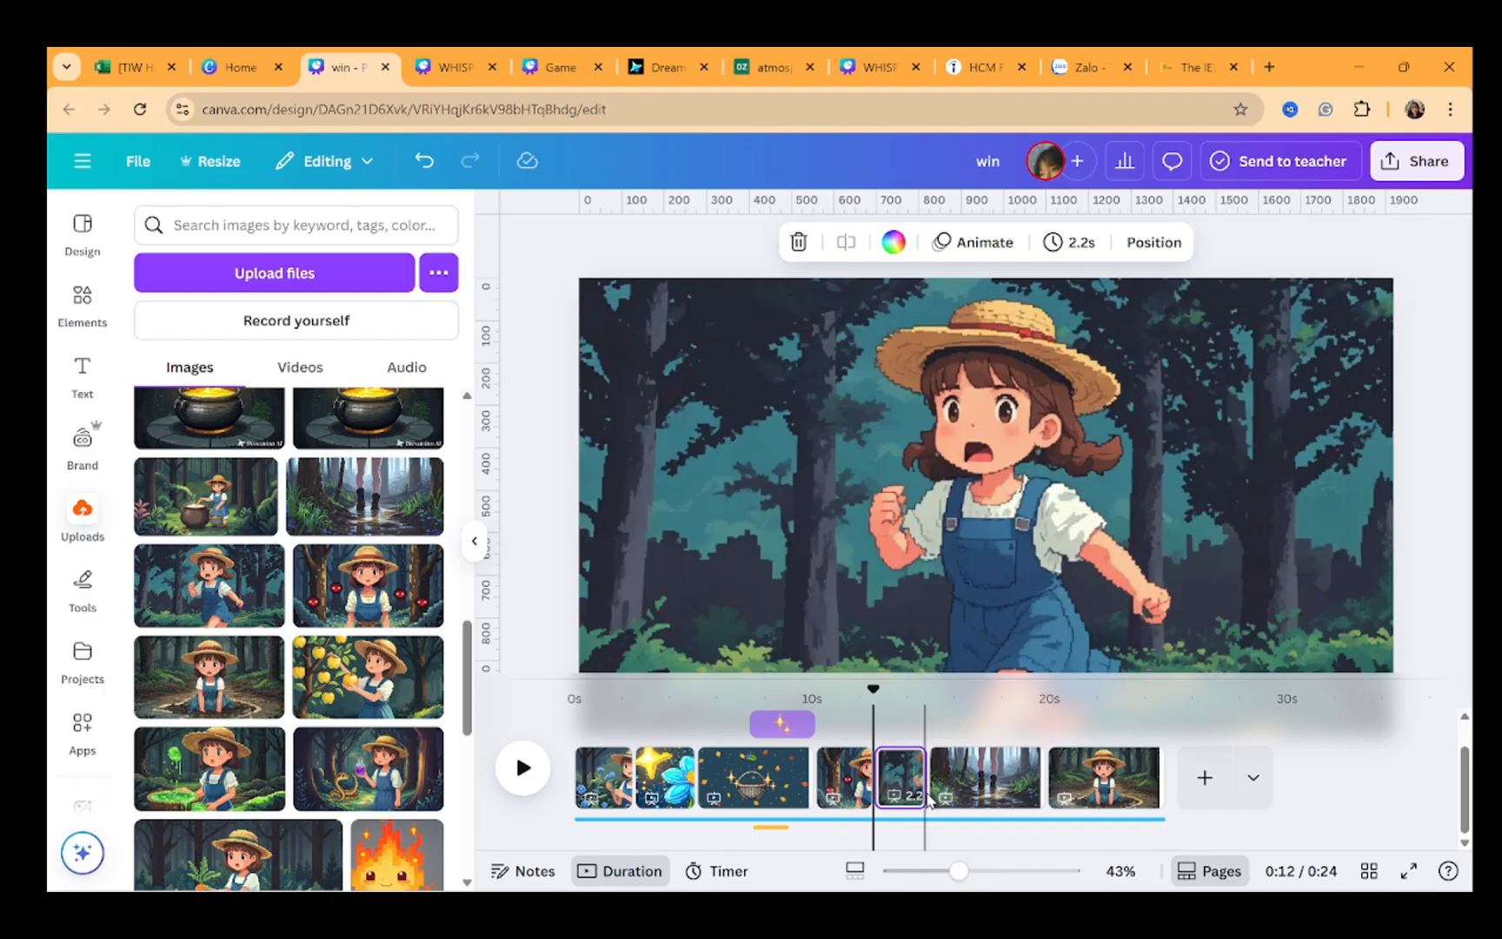
left_click_drag(910, 779, 931, 779)
Select pages 6 and 7 and set their page timing to 2.5 seconds
left_click(1025, 780)
left_click(1113, 777, "shift")
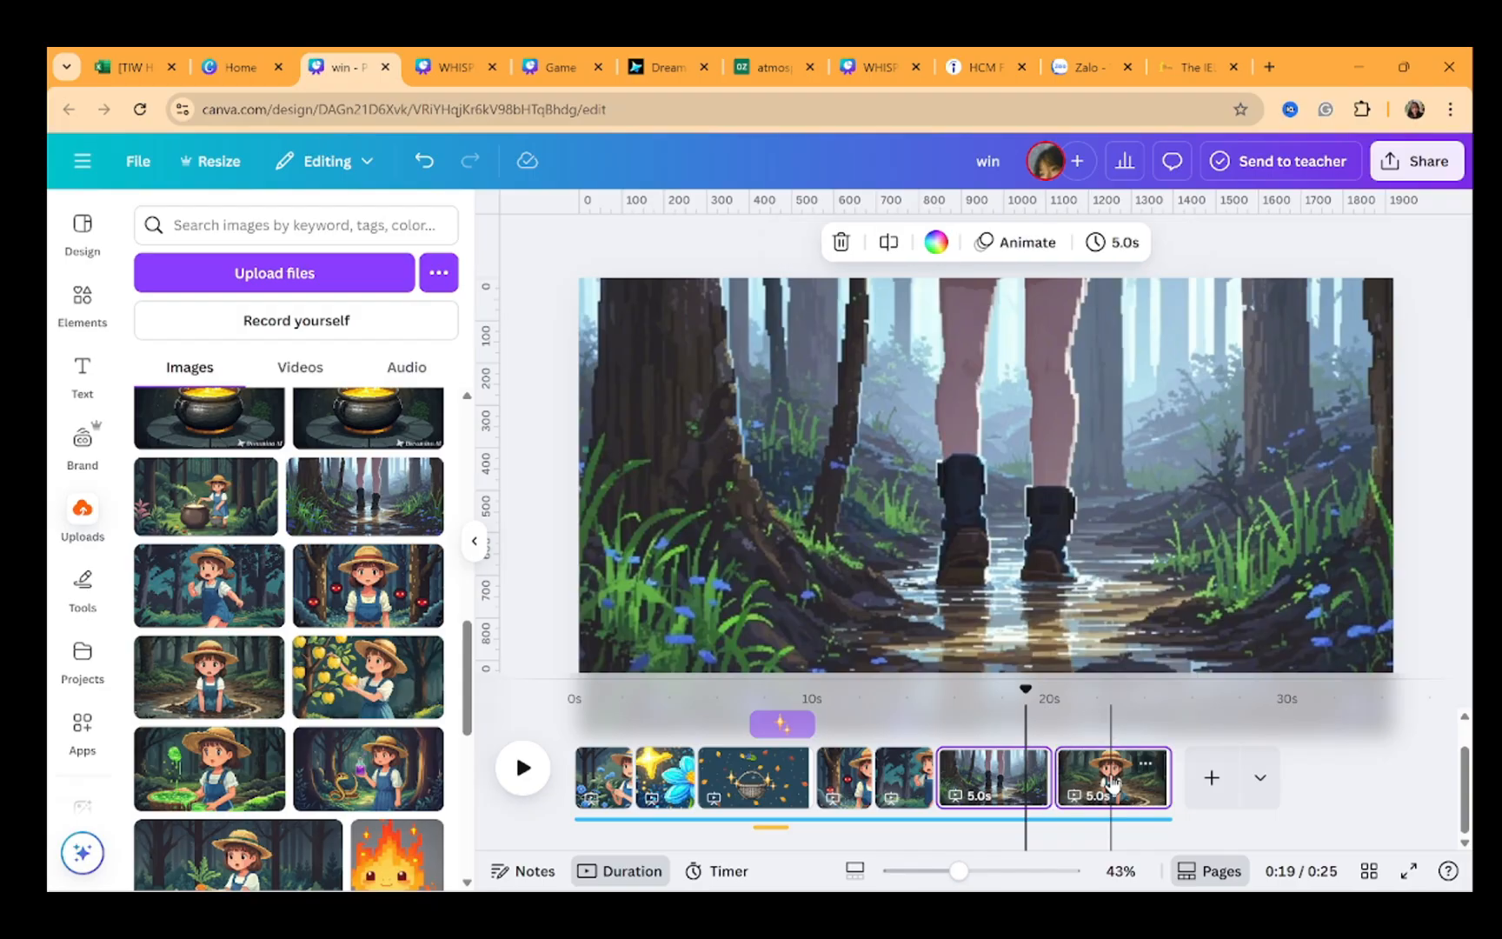
left_click(1114, 248)
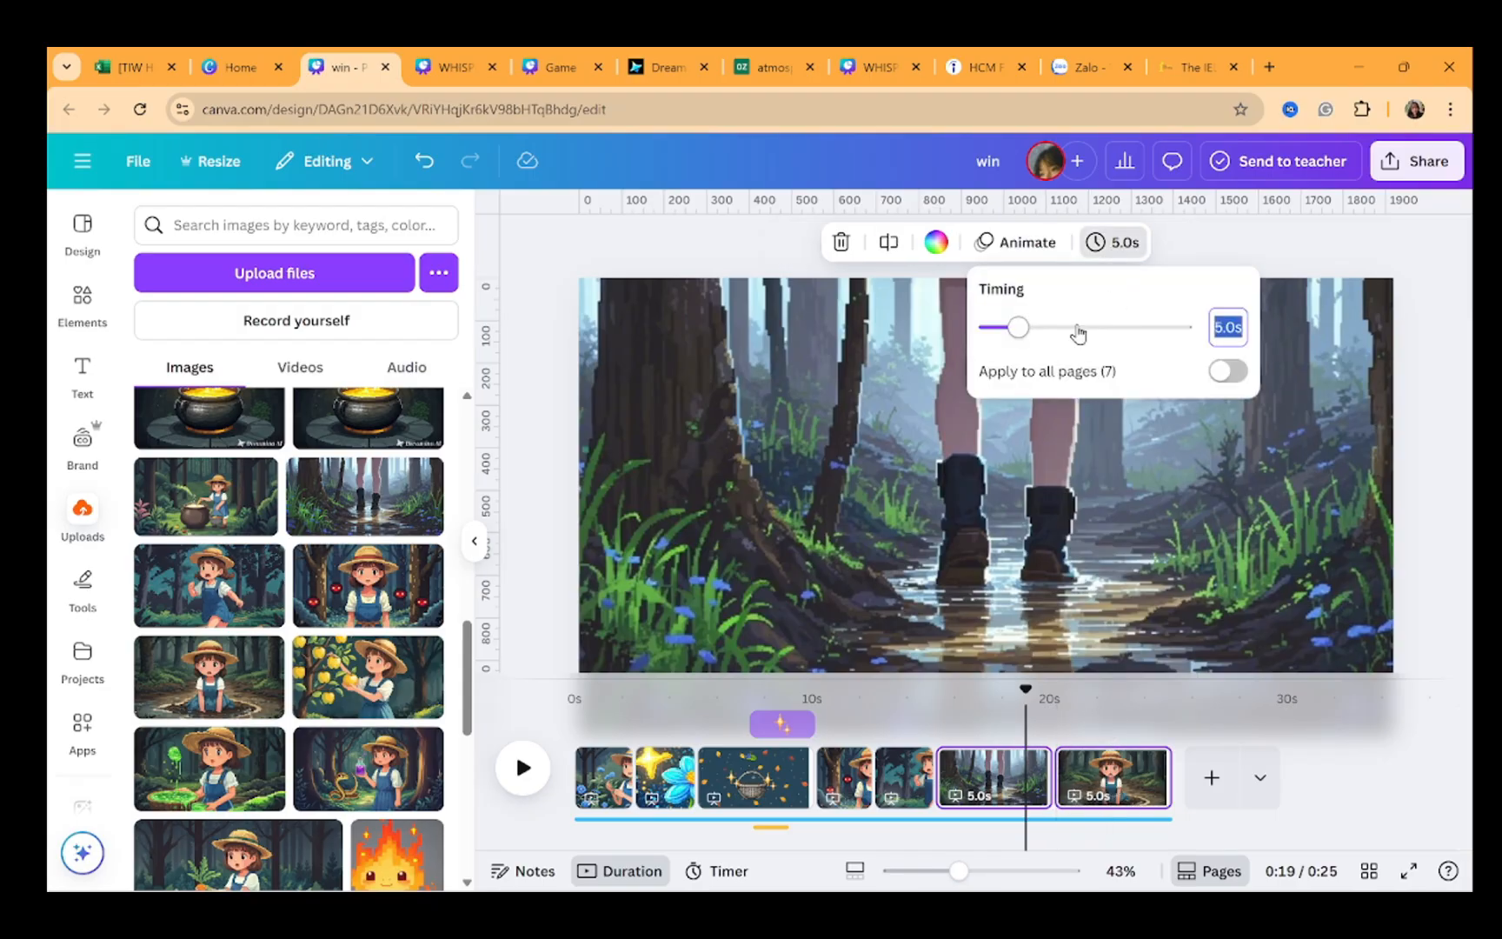
left_click(1145, 545)
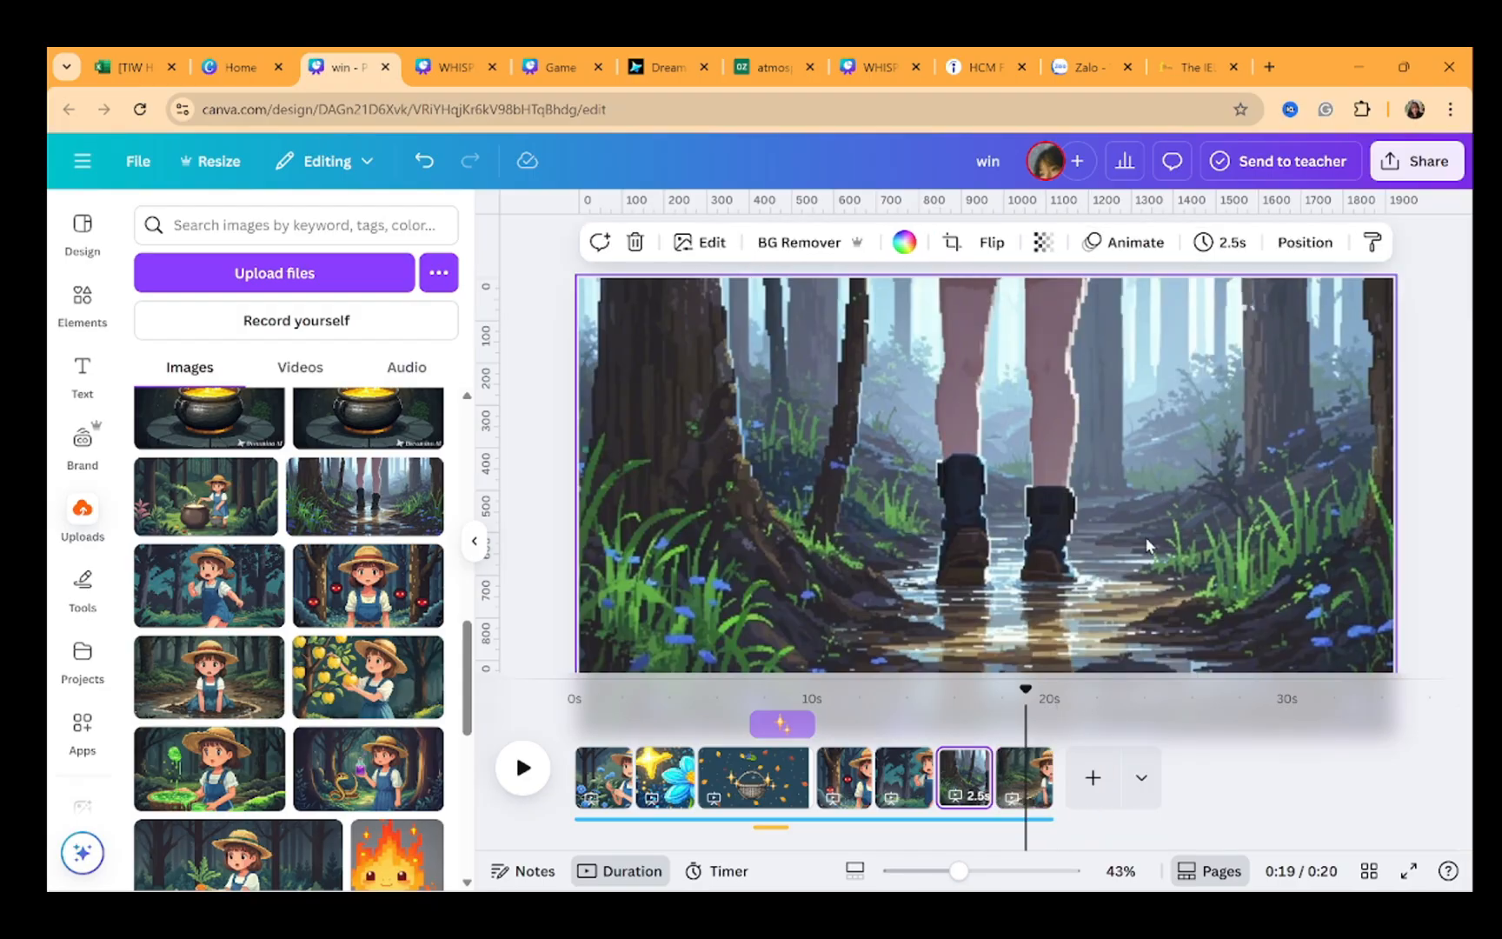
Lengthen page 7 in the timeline to about 3.3 seconds
left_click(998, 791)
left_click(1034, 779)
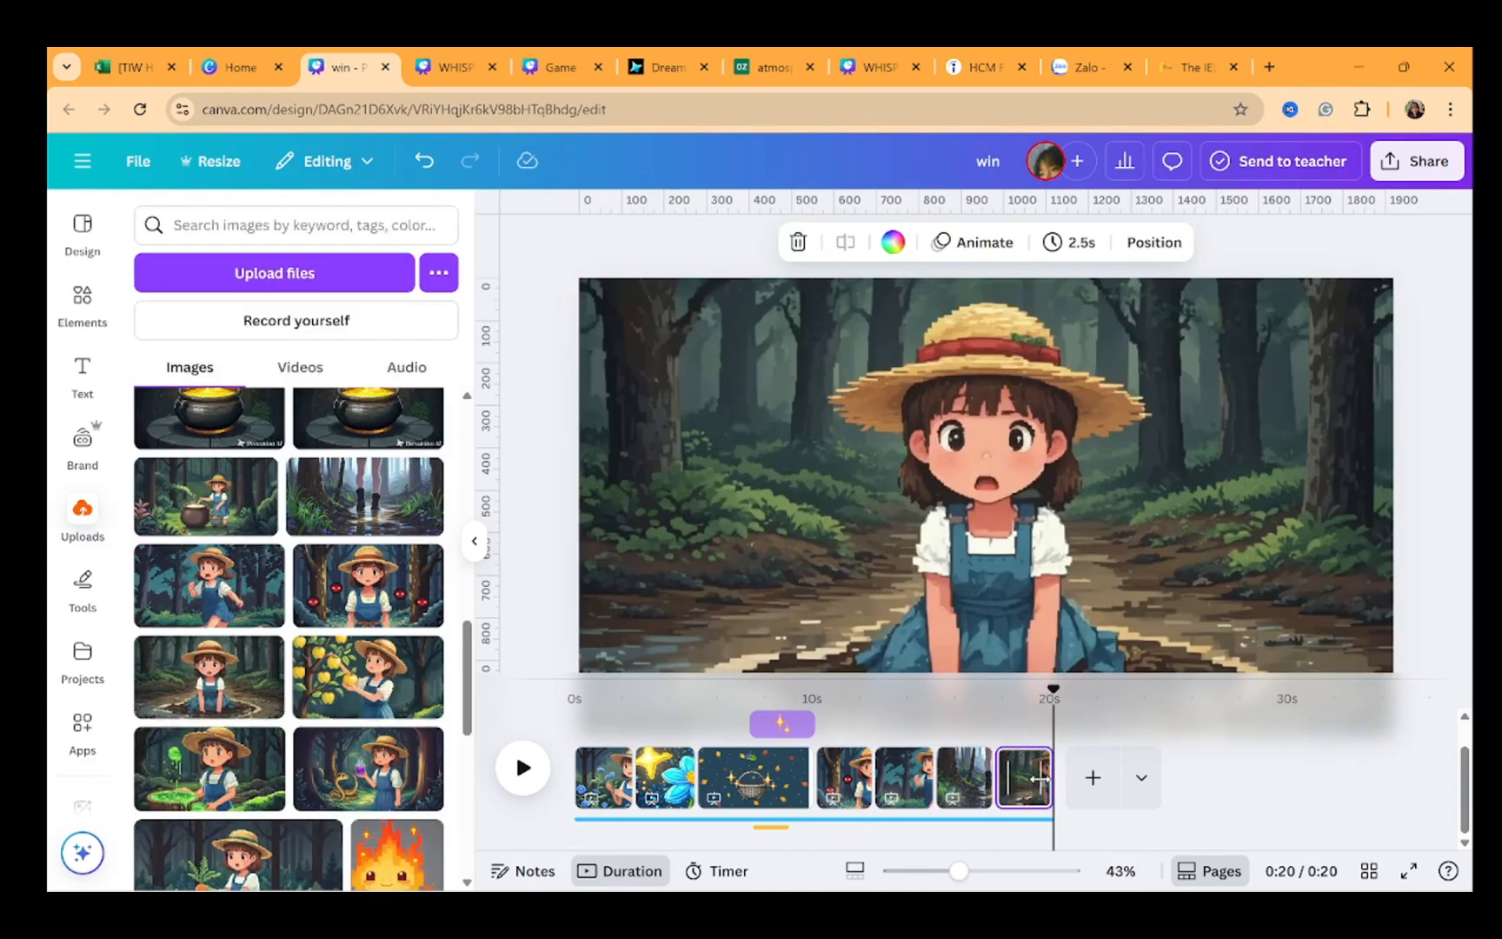
left_click_drag(1043, 778, 1064, 777)
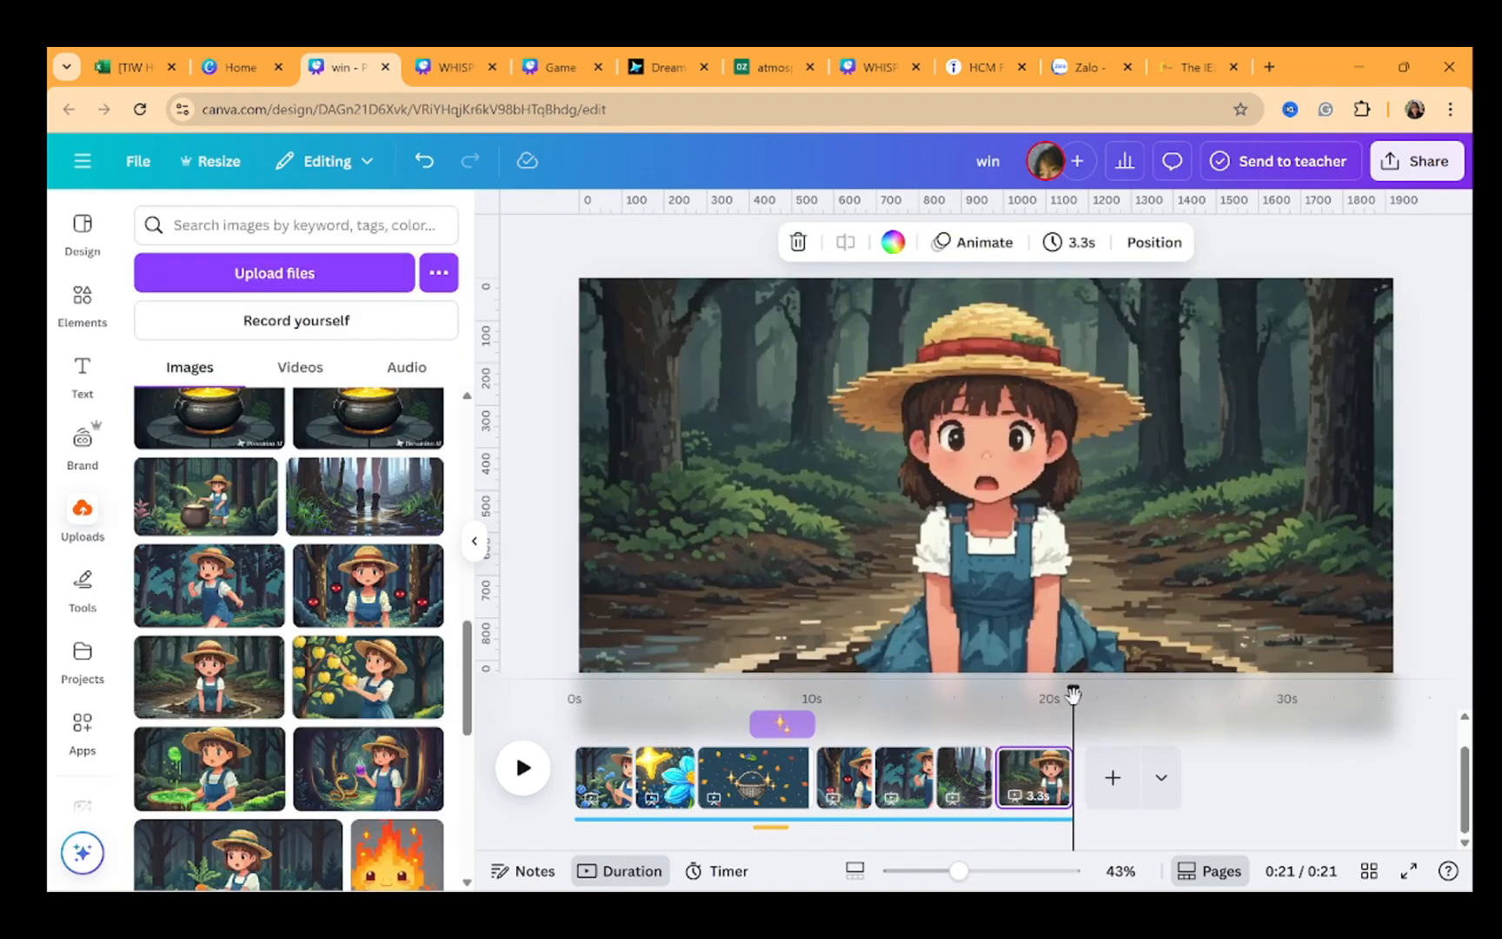
Select pages 4 to 7 and apply the Breathe page animation to them
left_click_drag(1067, 695, 845, 714)
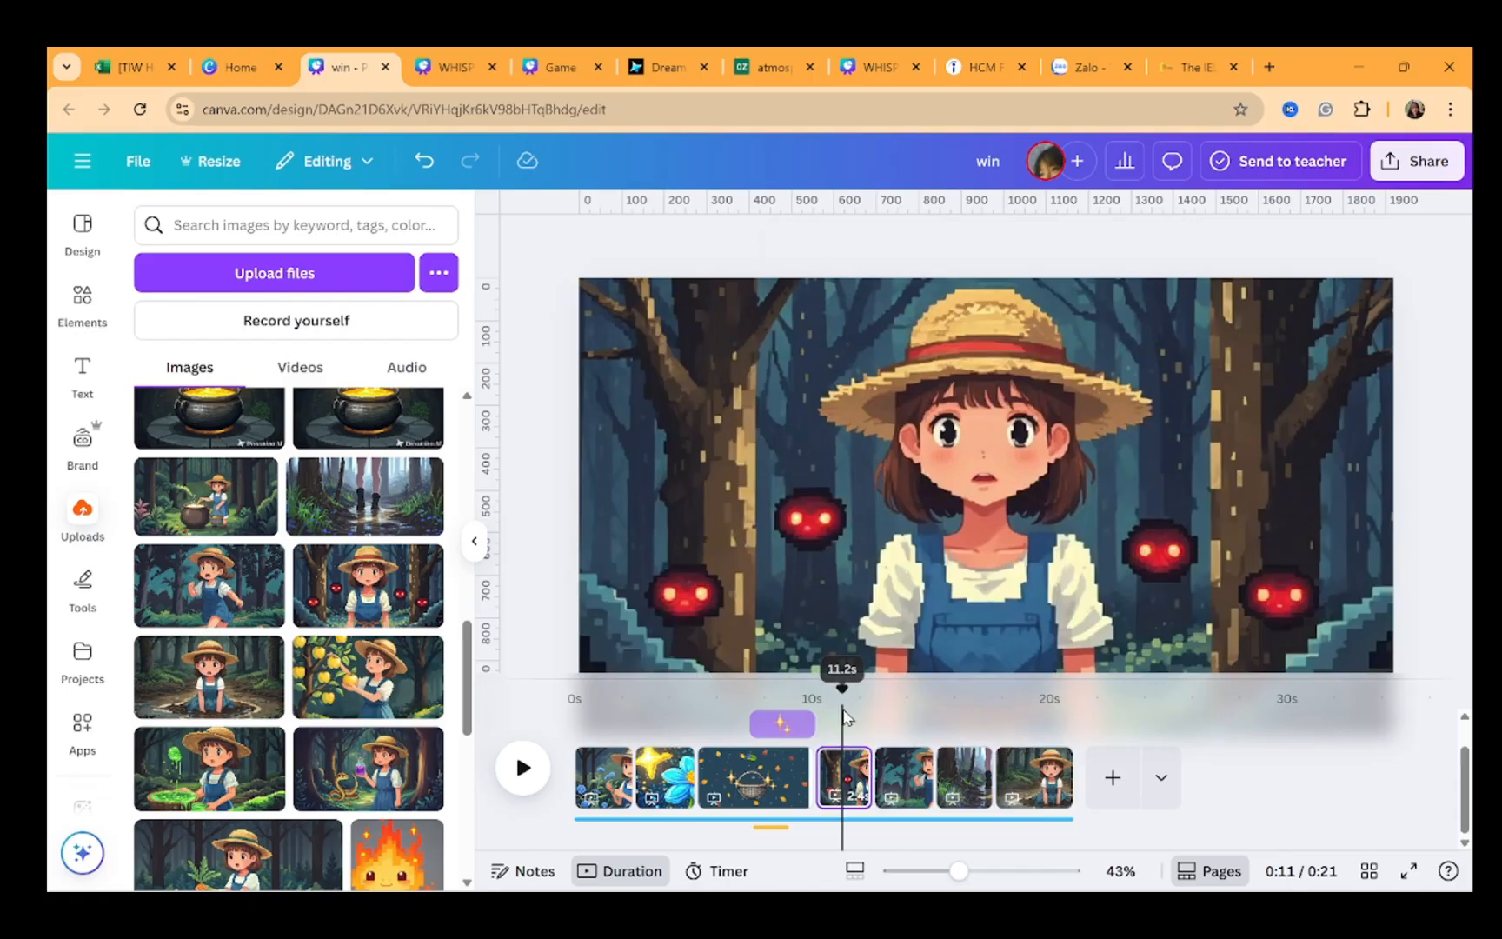
left_click(1043, 785)
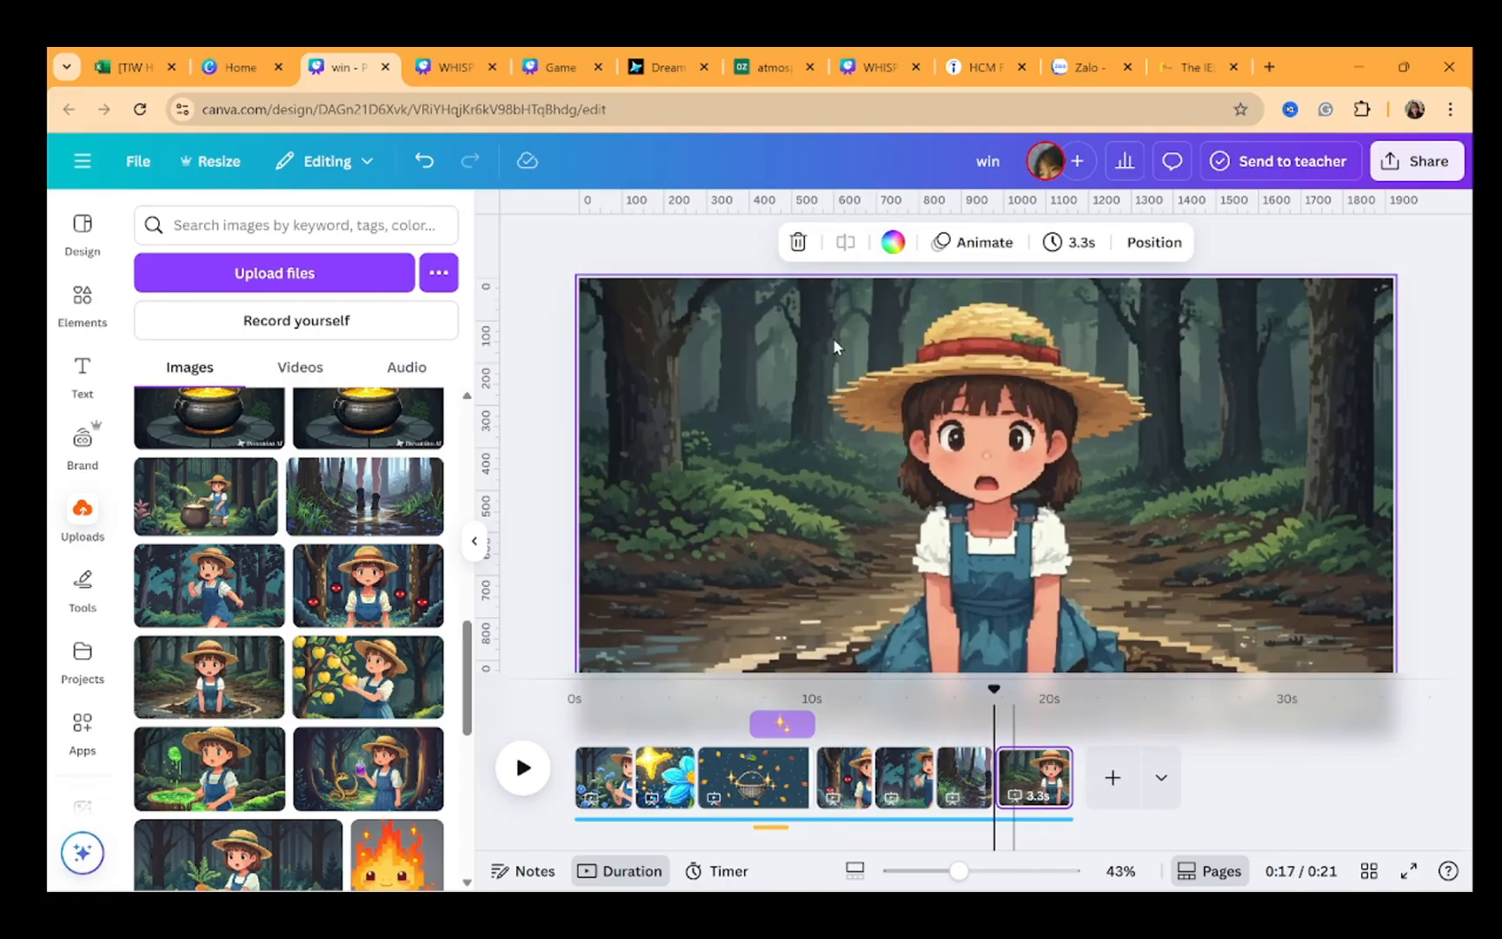
left_click(835, 778, "shift")
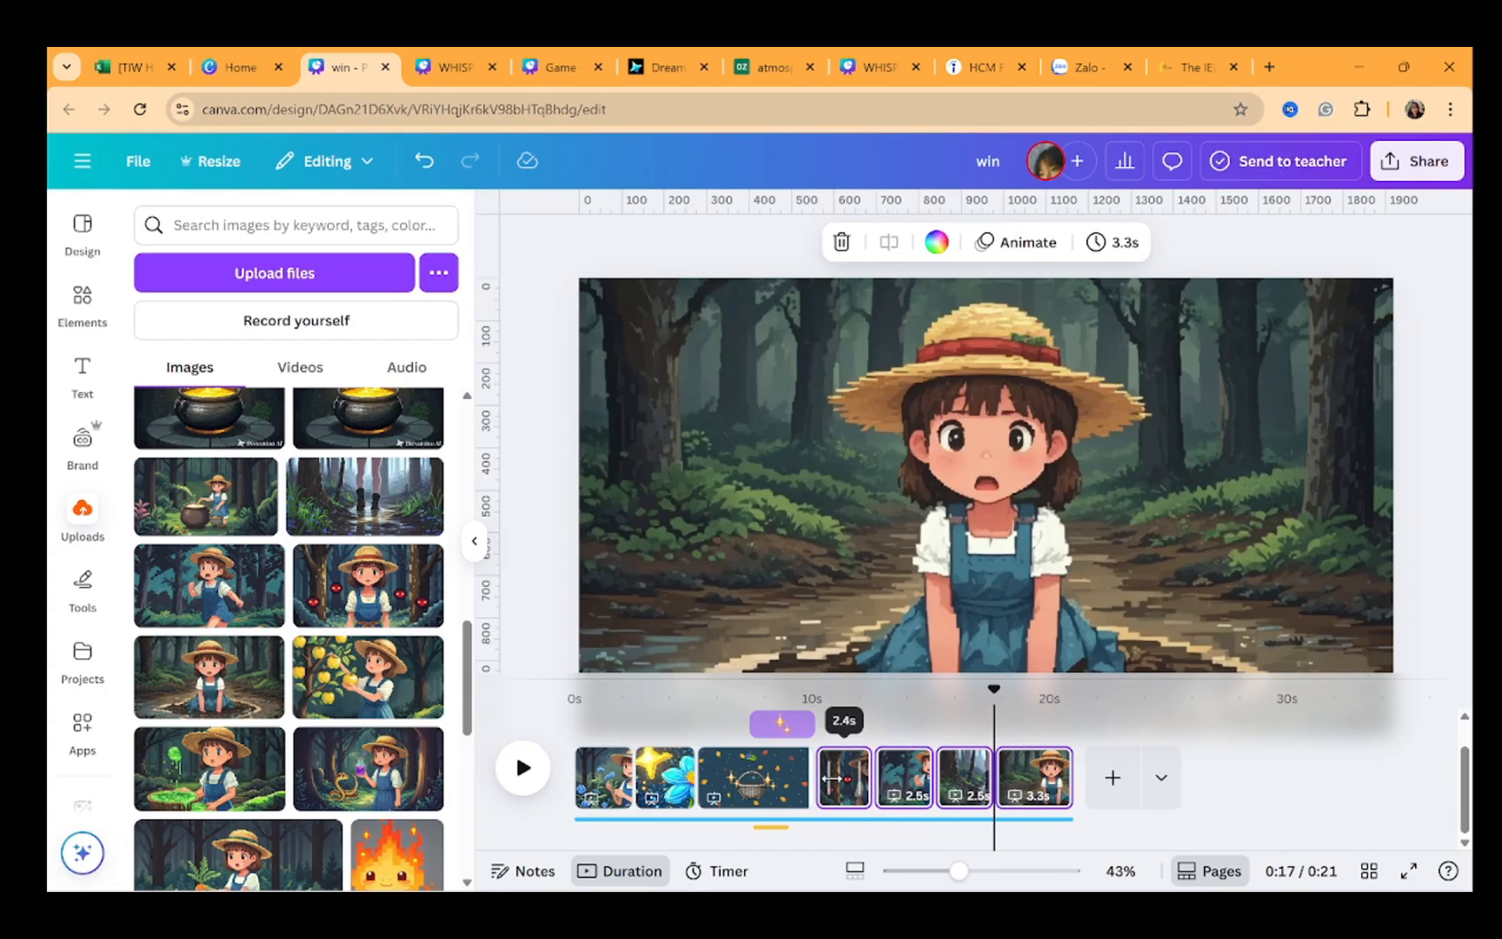
left_click(1019, 243)
scroll(287, 609, "down", 6)
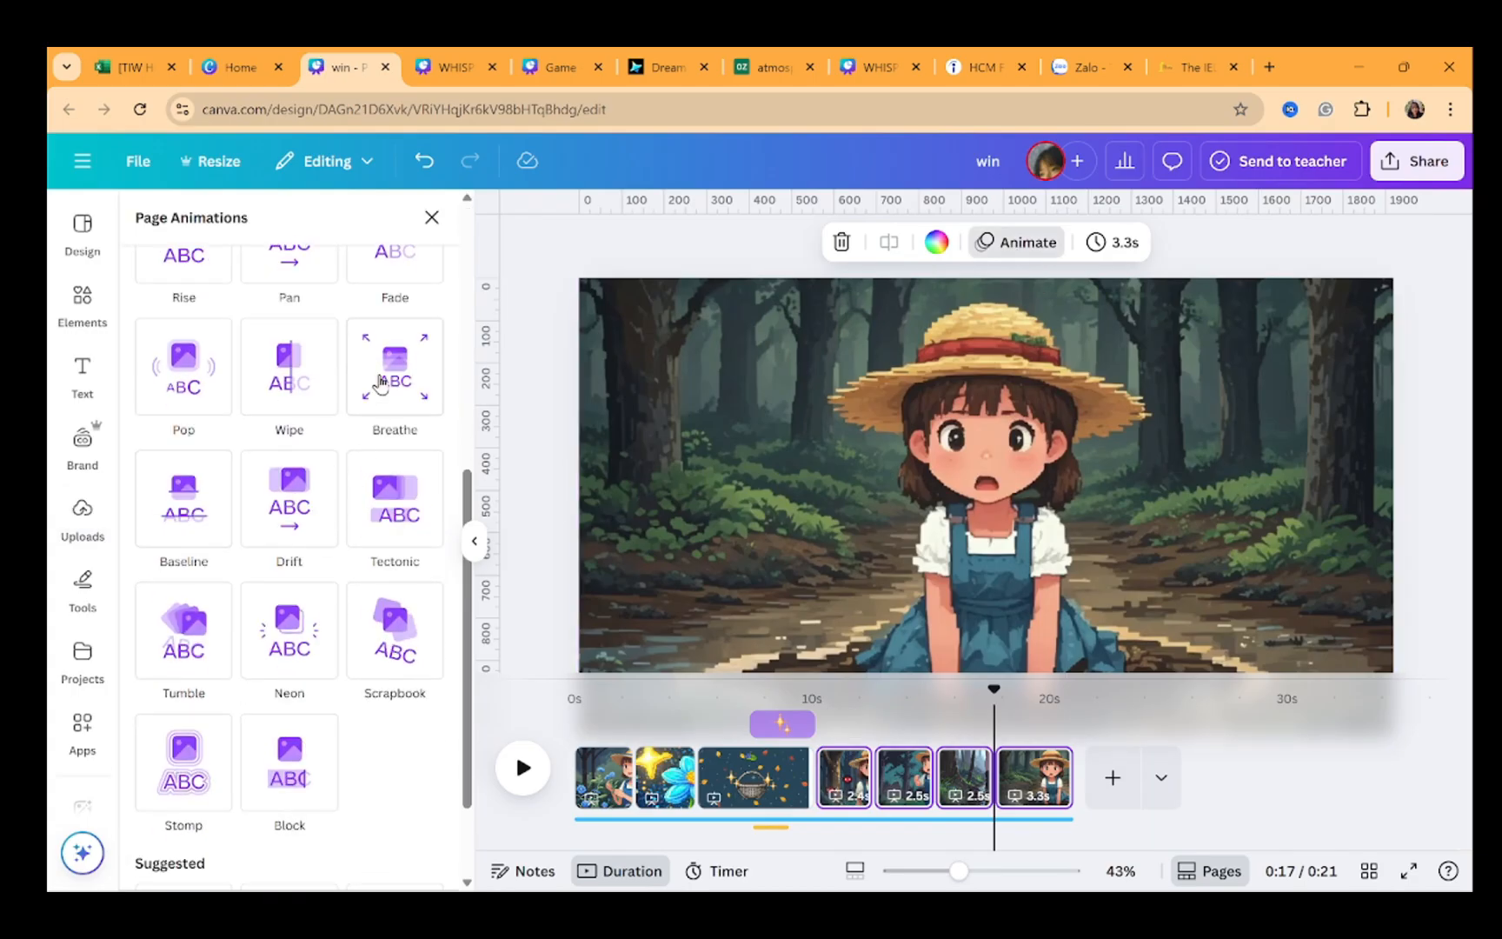
left_click(379, 378)
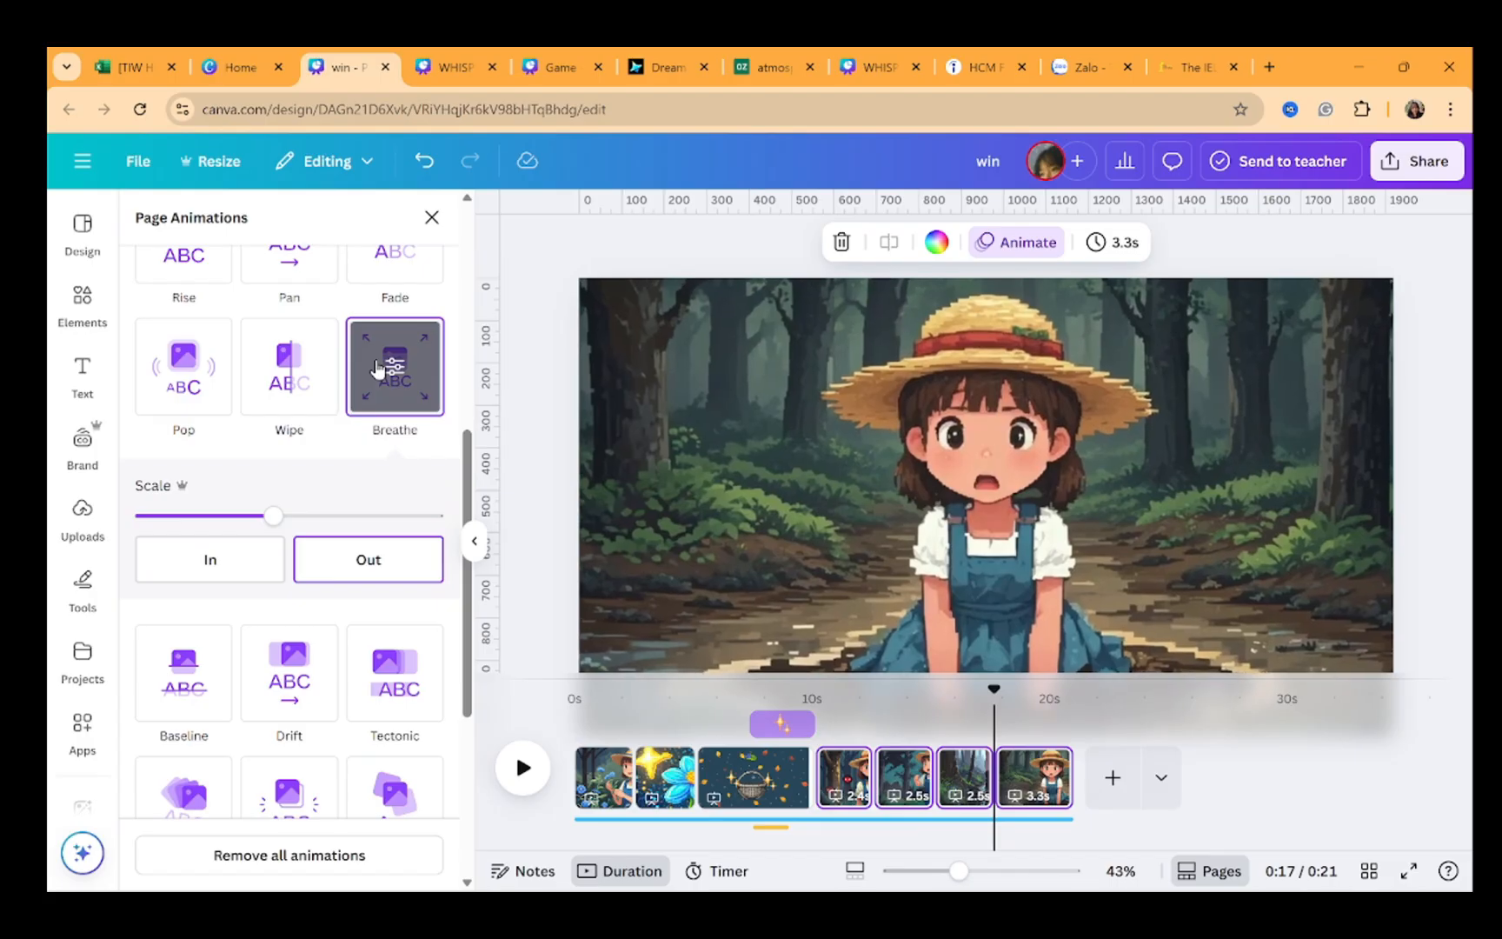
left_click(561, 436)
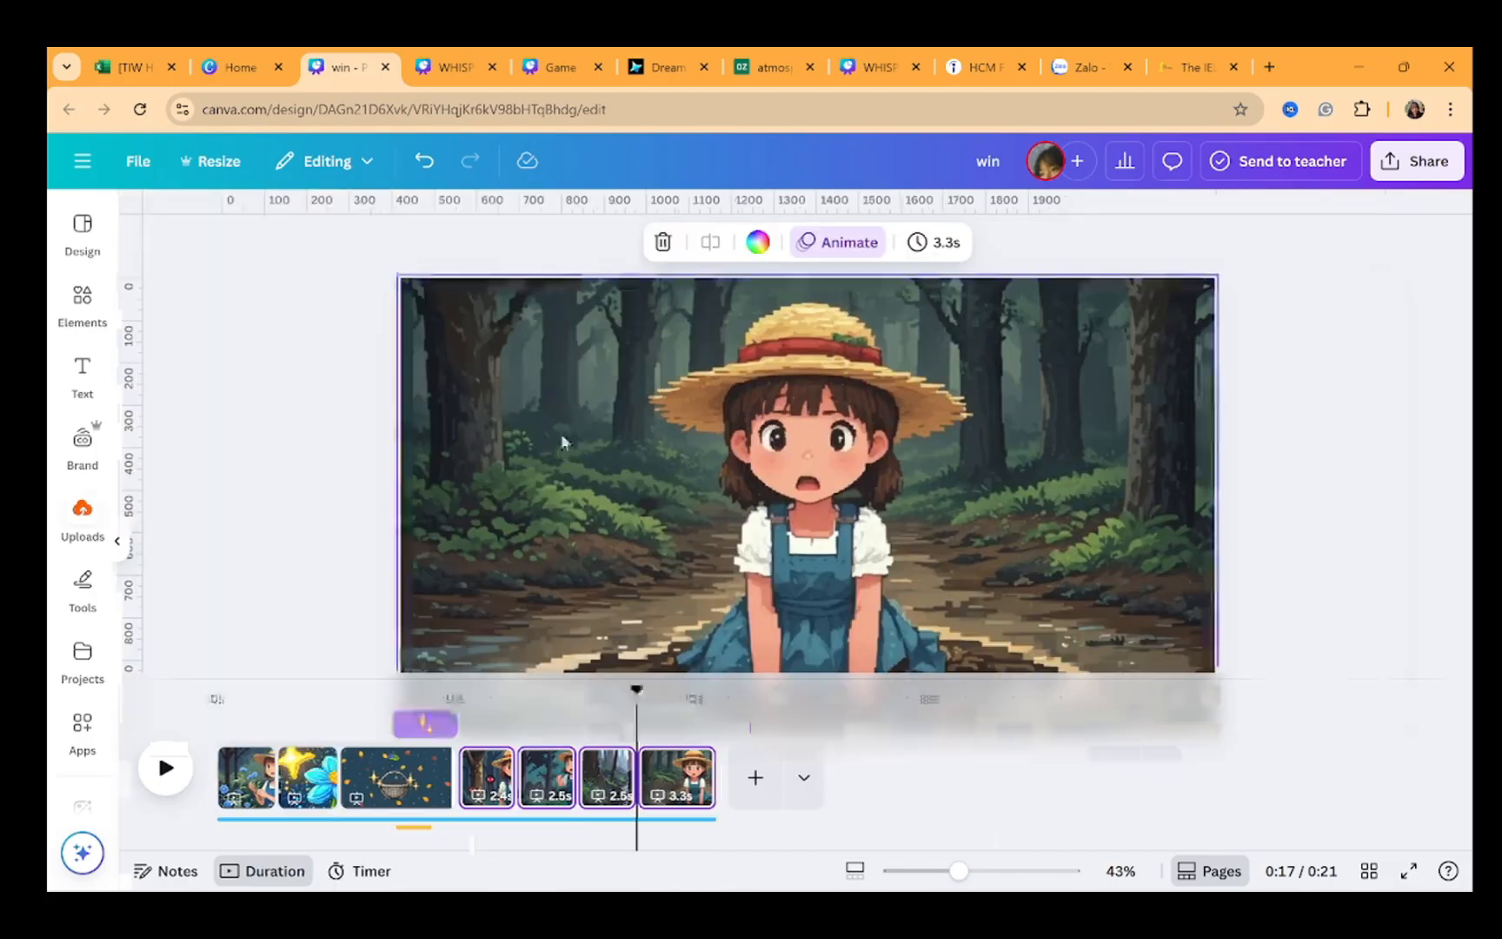
left_click(561, 436)
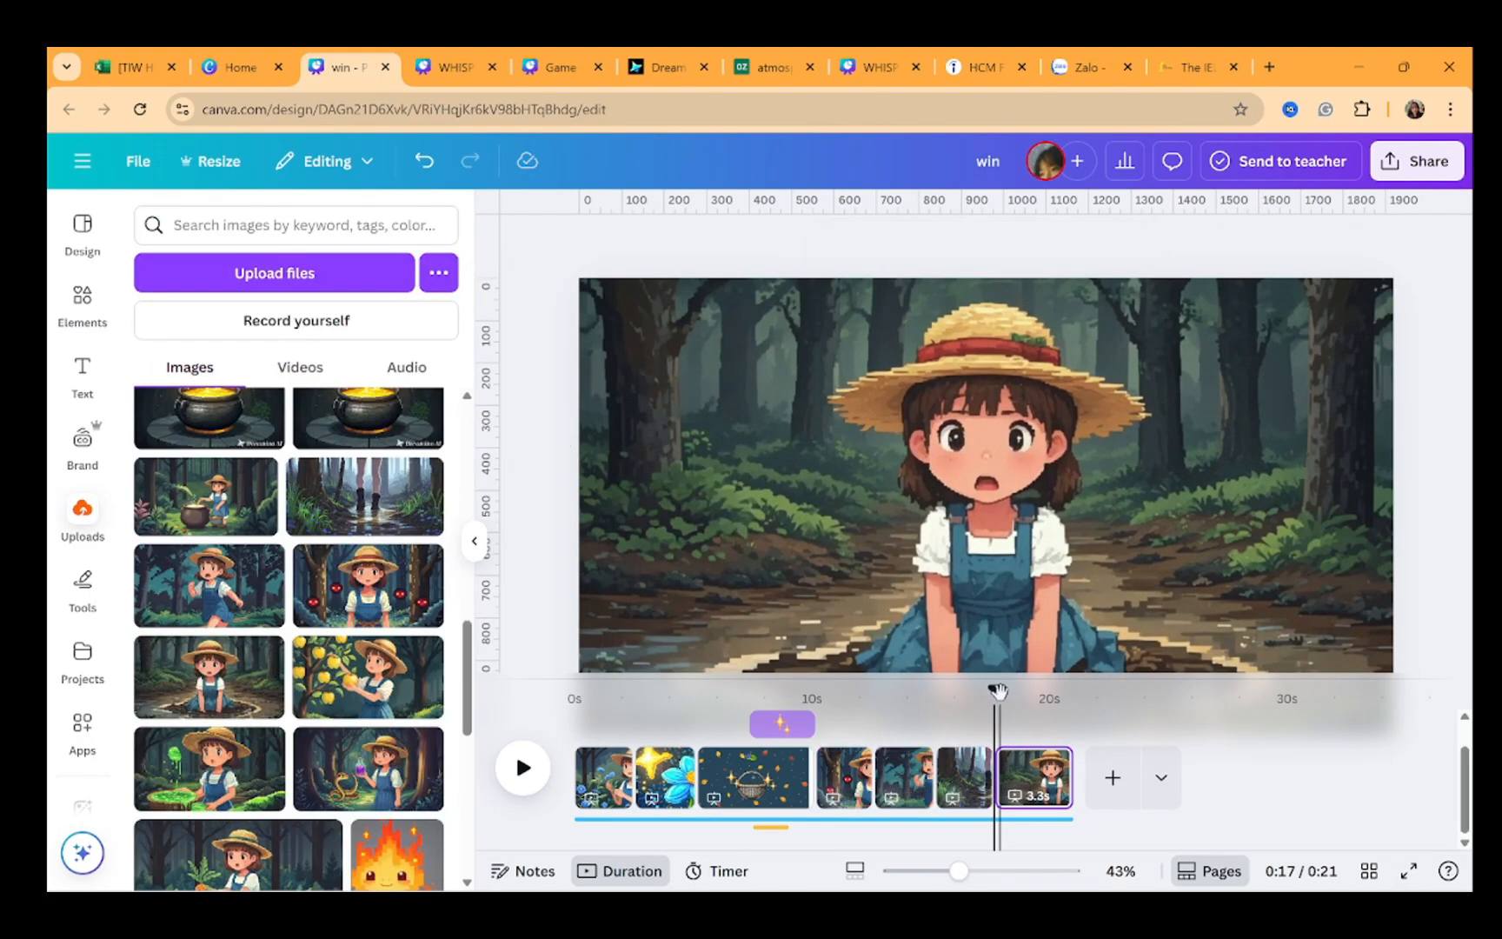
Add uploaded sound effect clips to the timeline under the new forest pages
left_click_drag(997, 691, 819, 700)
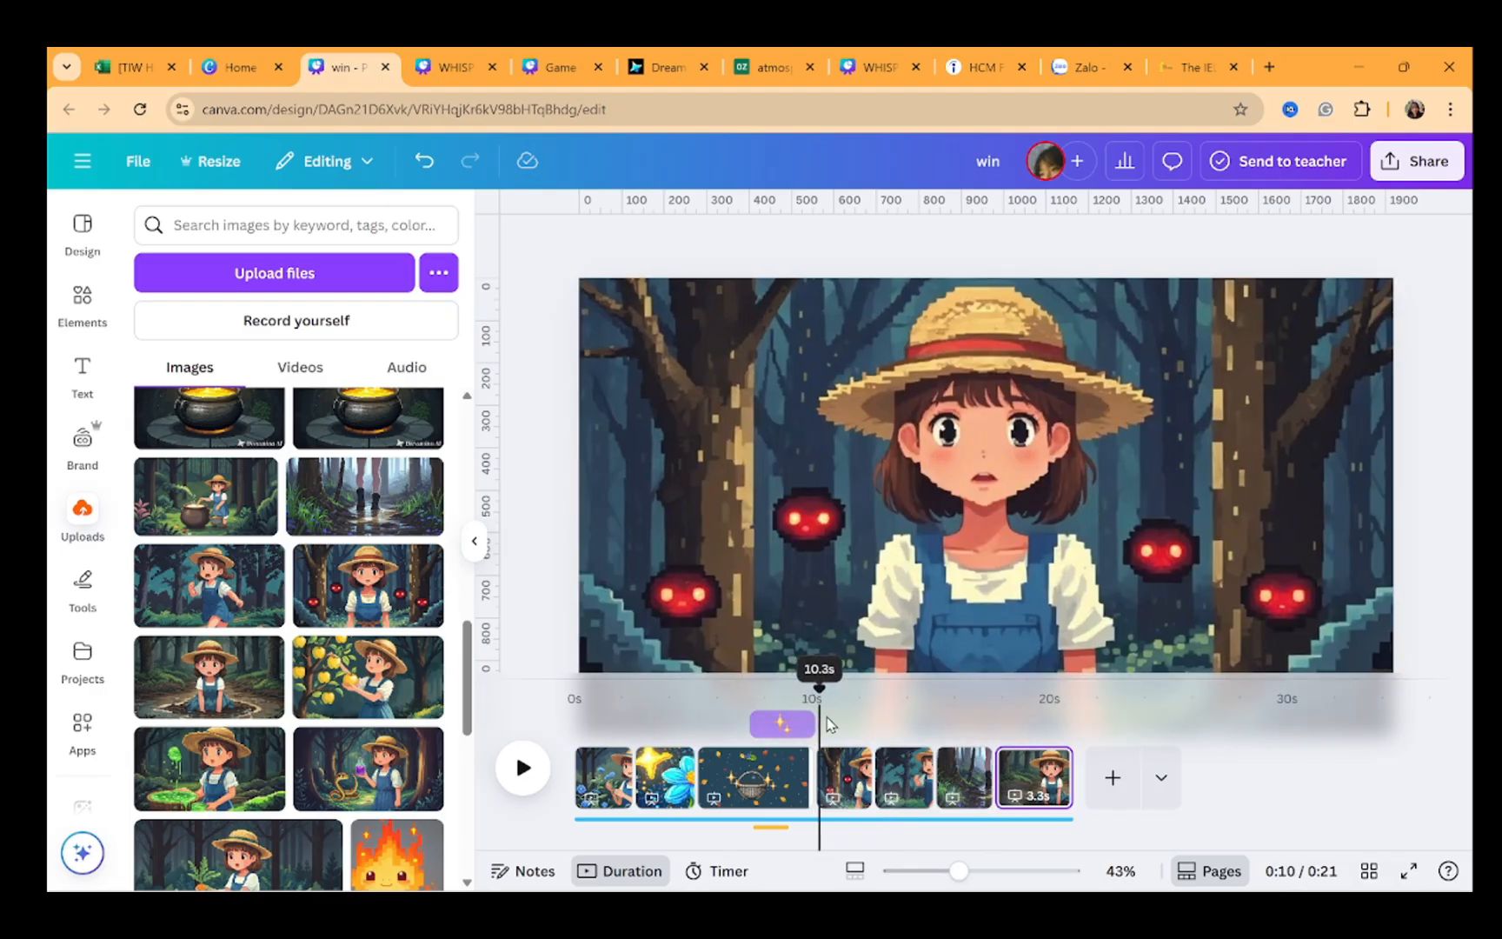
left_click(771, 830)
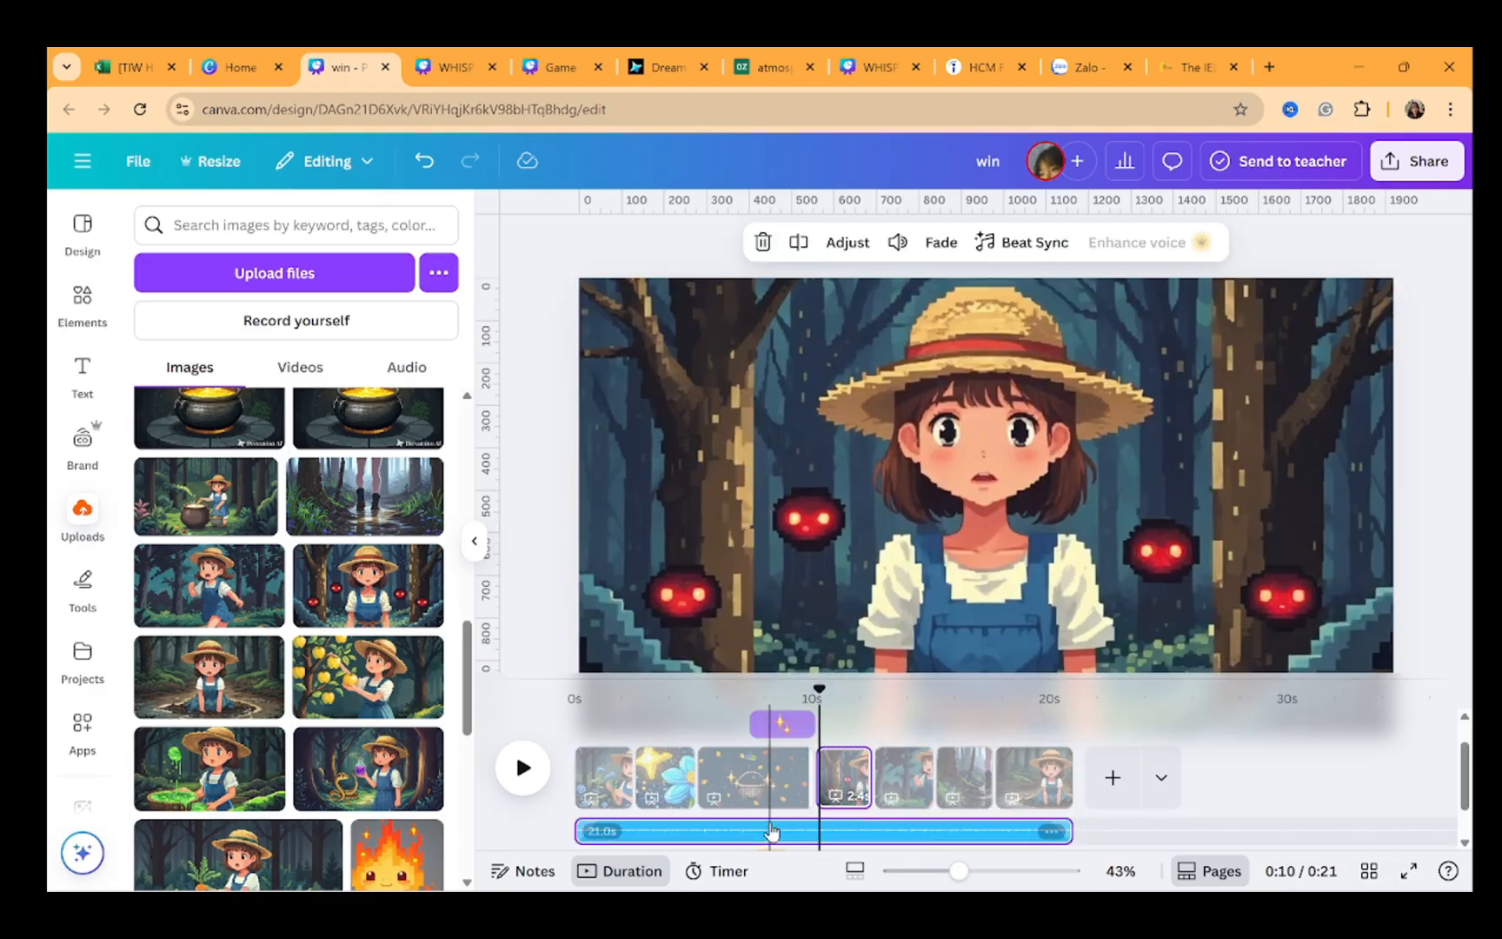
left_click_drag(771, 831, 770, 830)
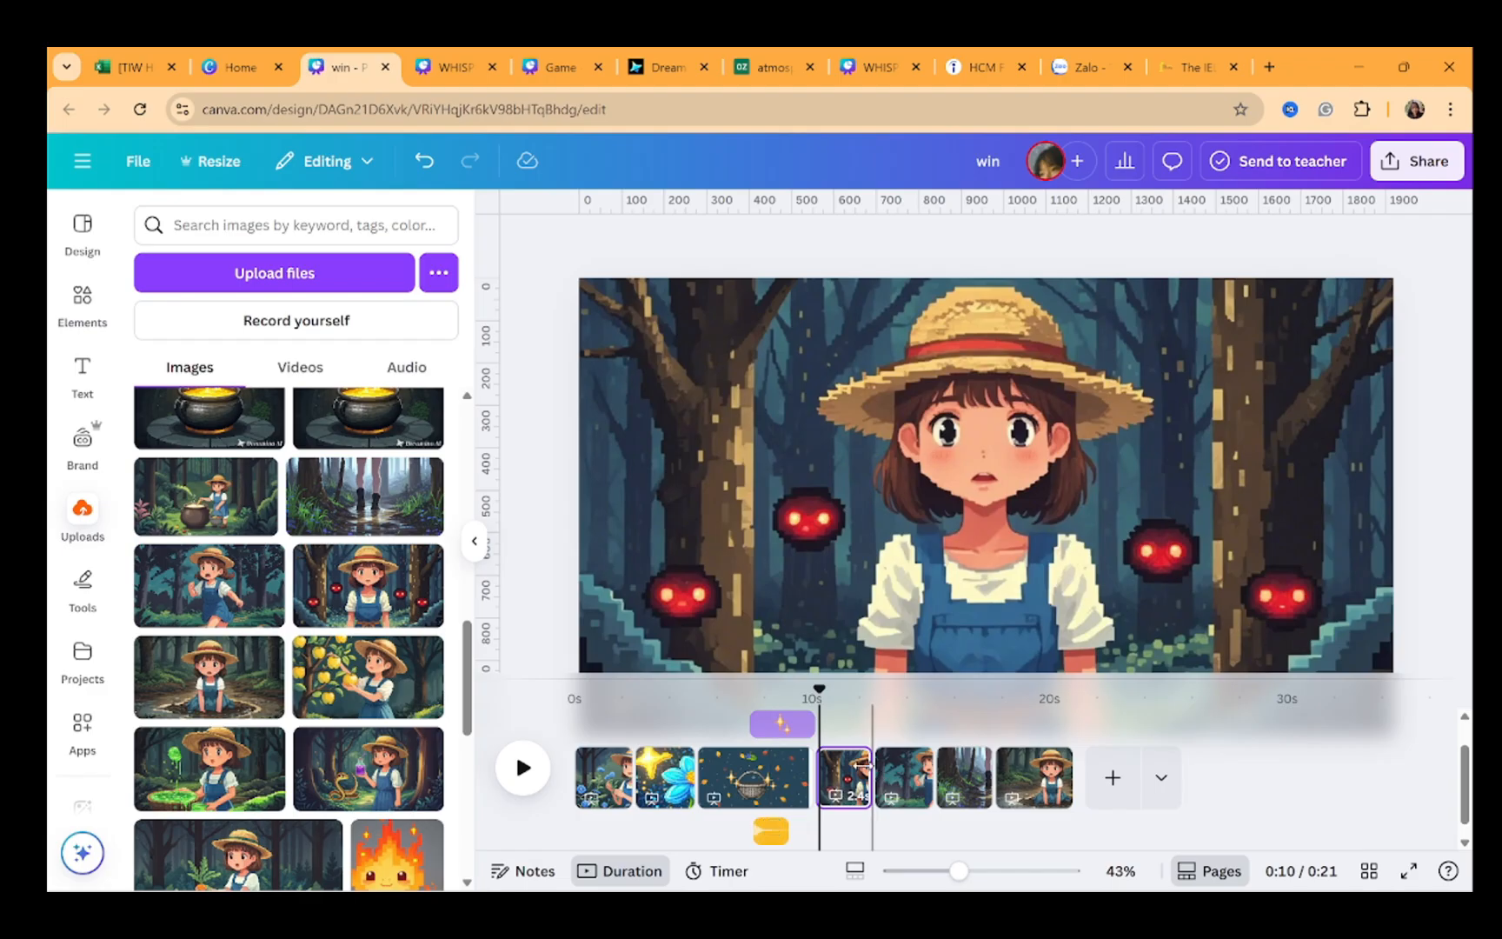
left_click_drag(820, 691, 817, 686)
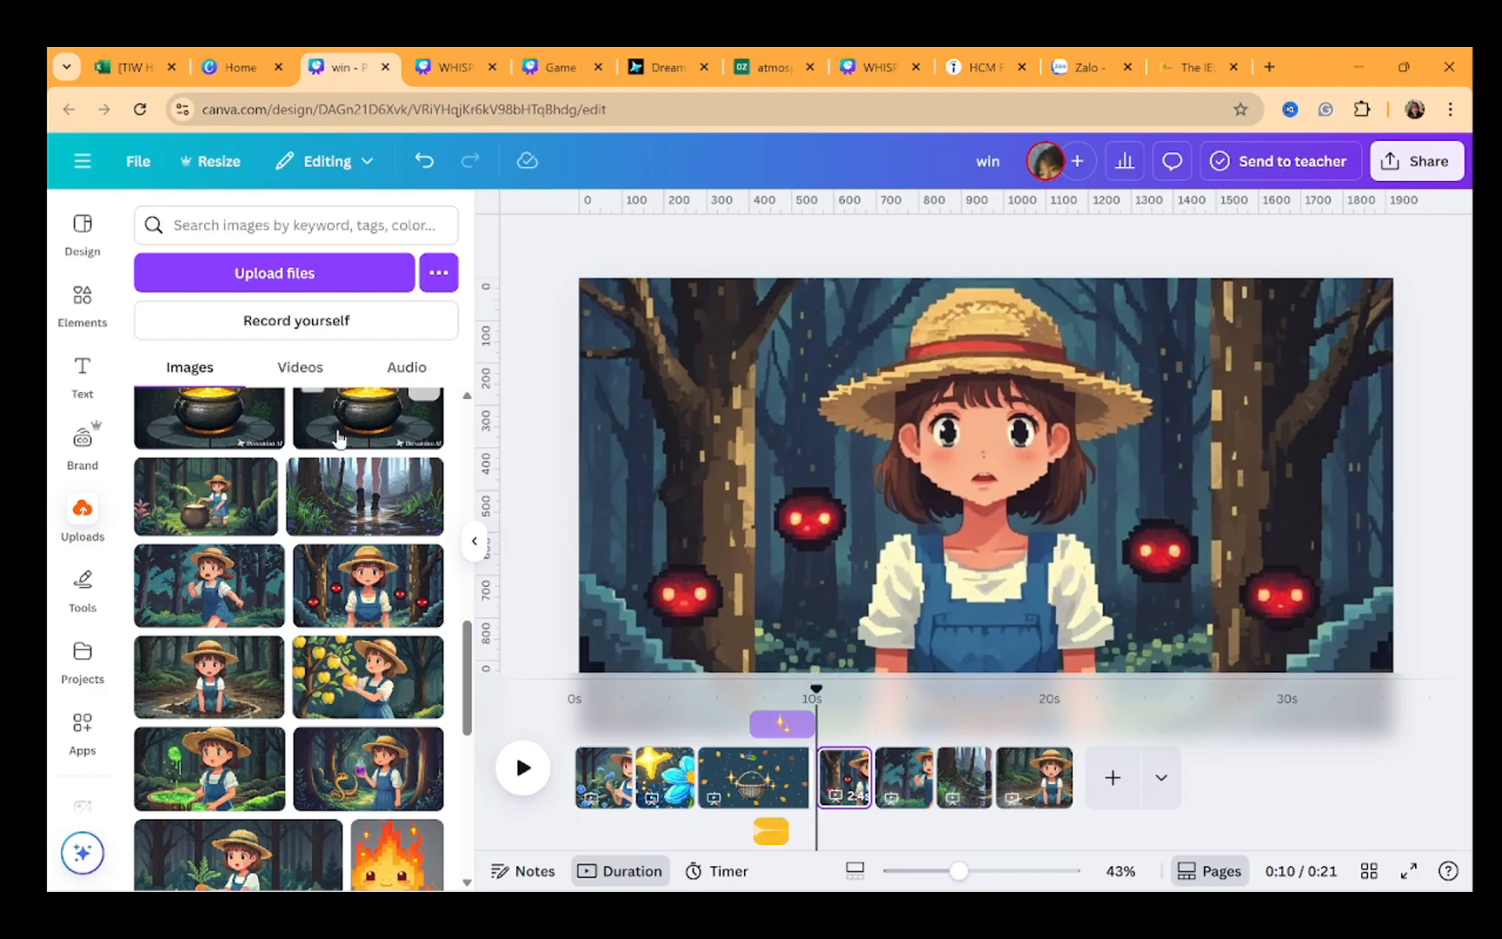
left_click(408, 367)
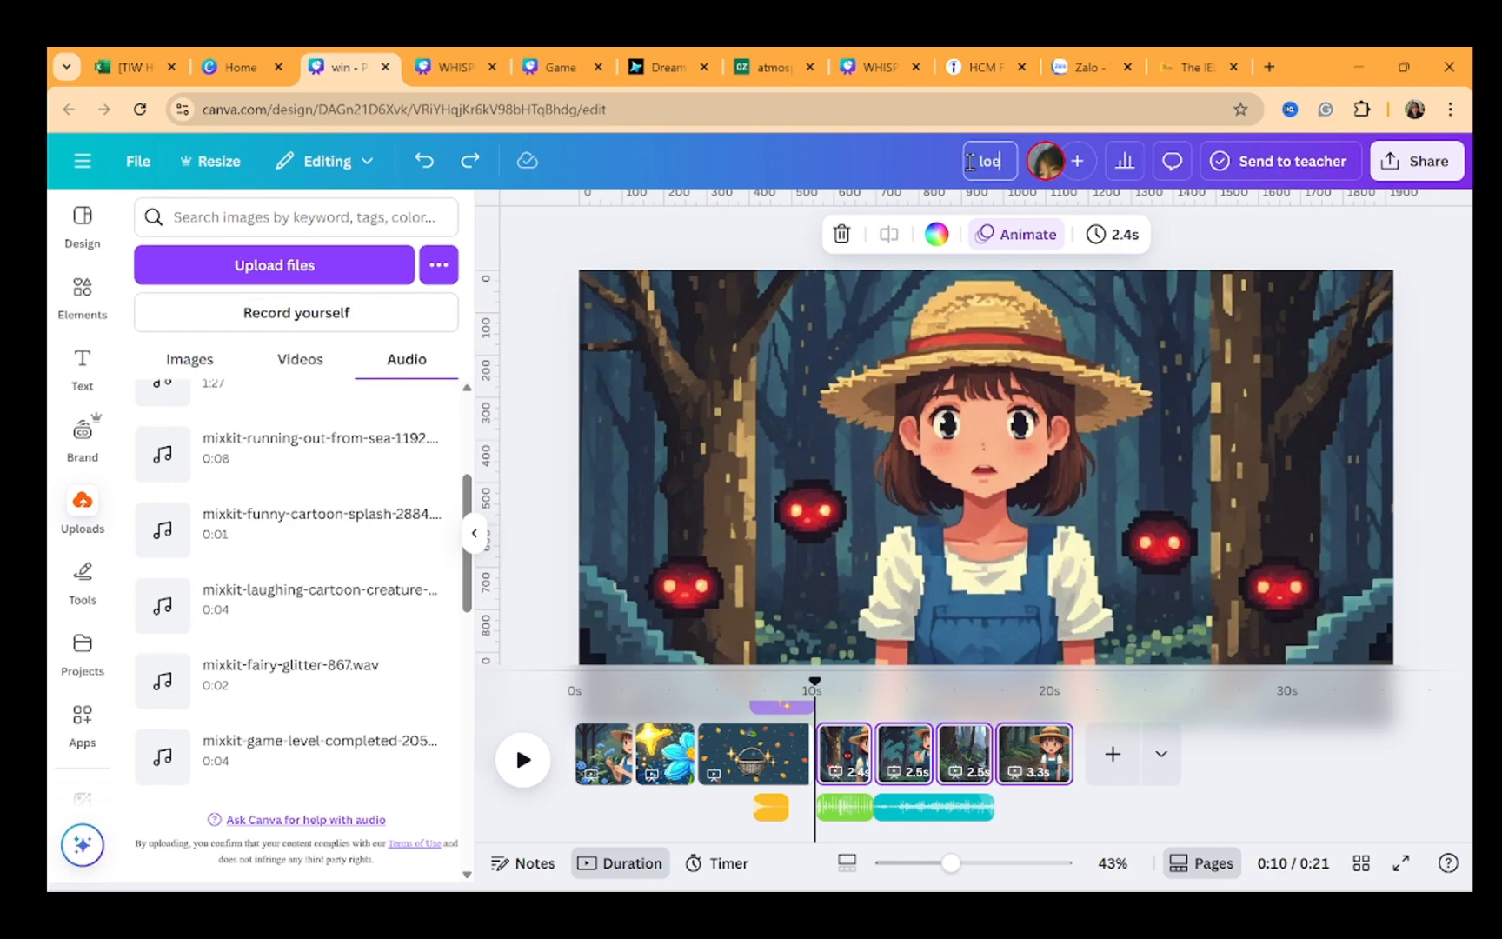
left_click(1146, 368)
Download pages 4–7 of the lose design as an MP4 video
left_click(1419, 161)
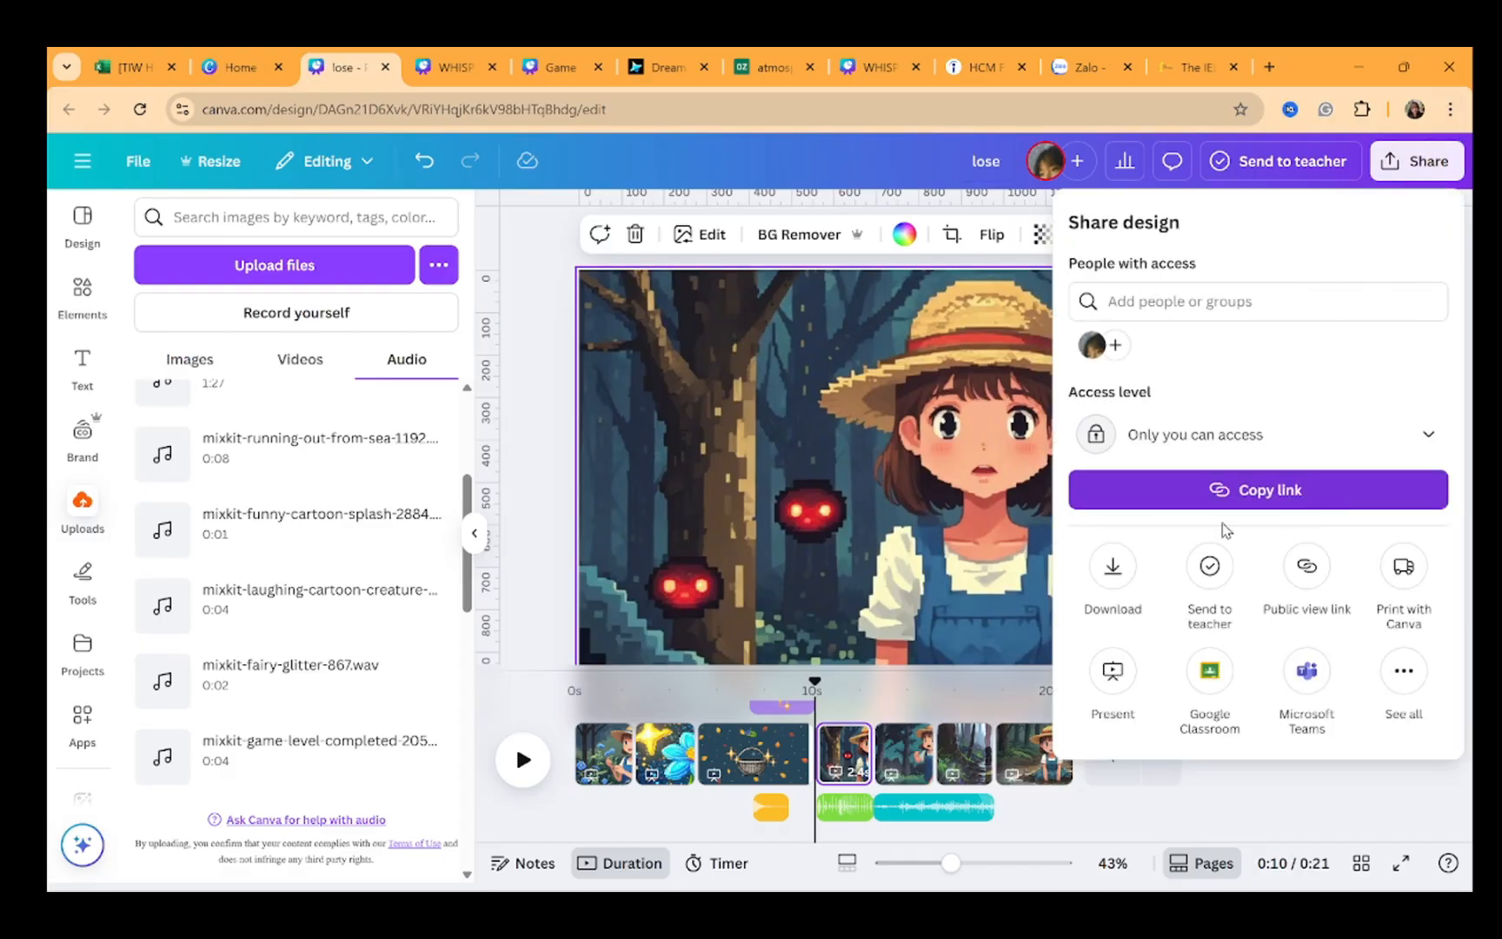
left_click(1113, 569)
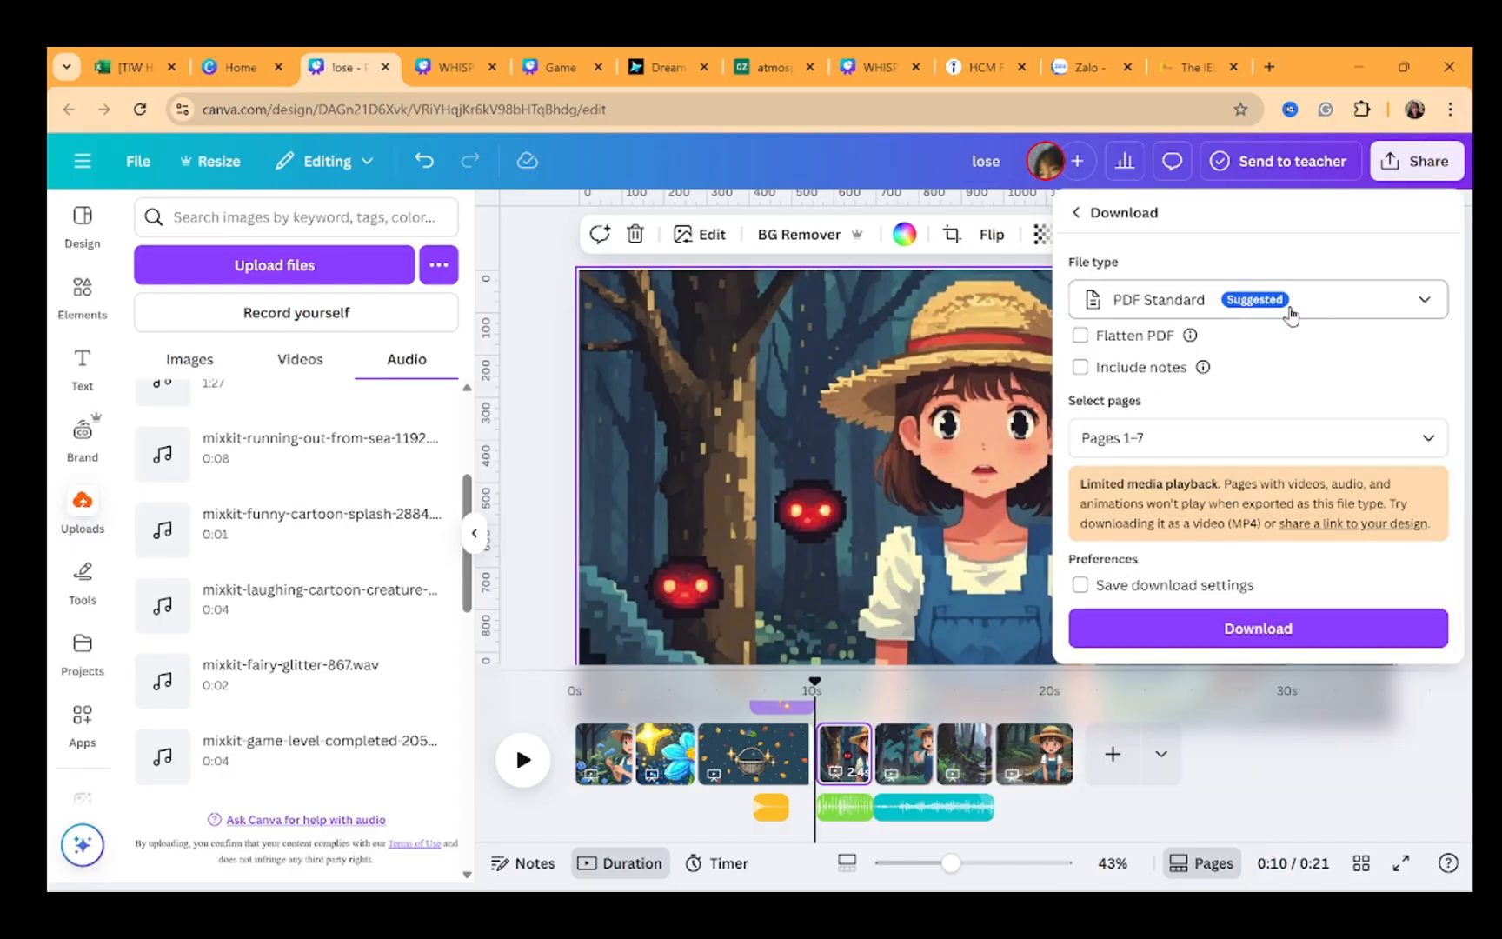
left_click(1217, 300)
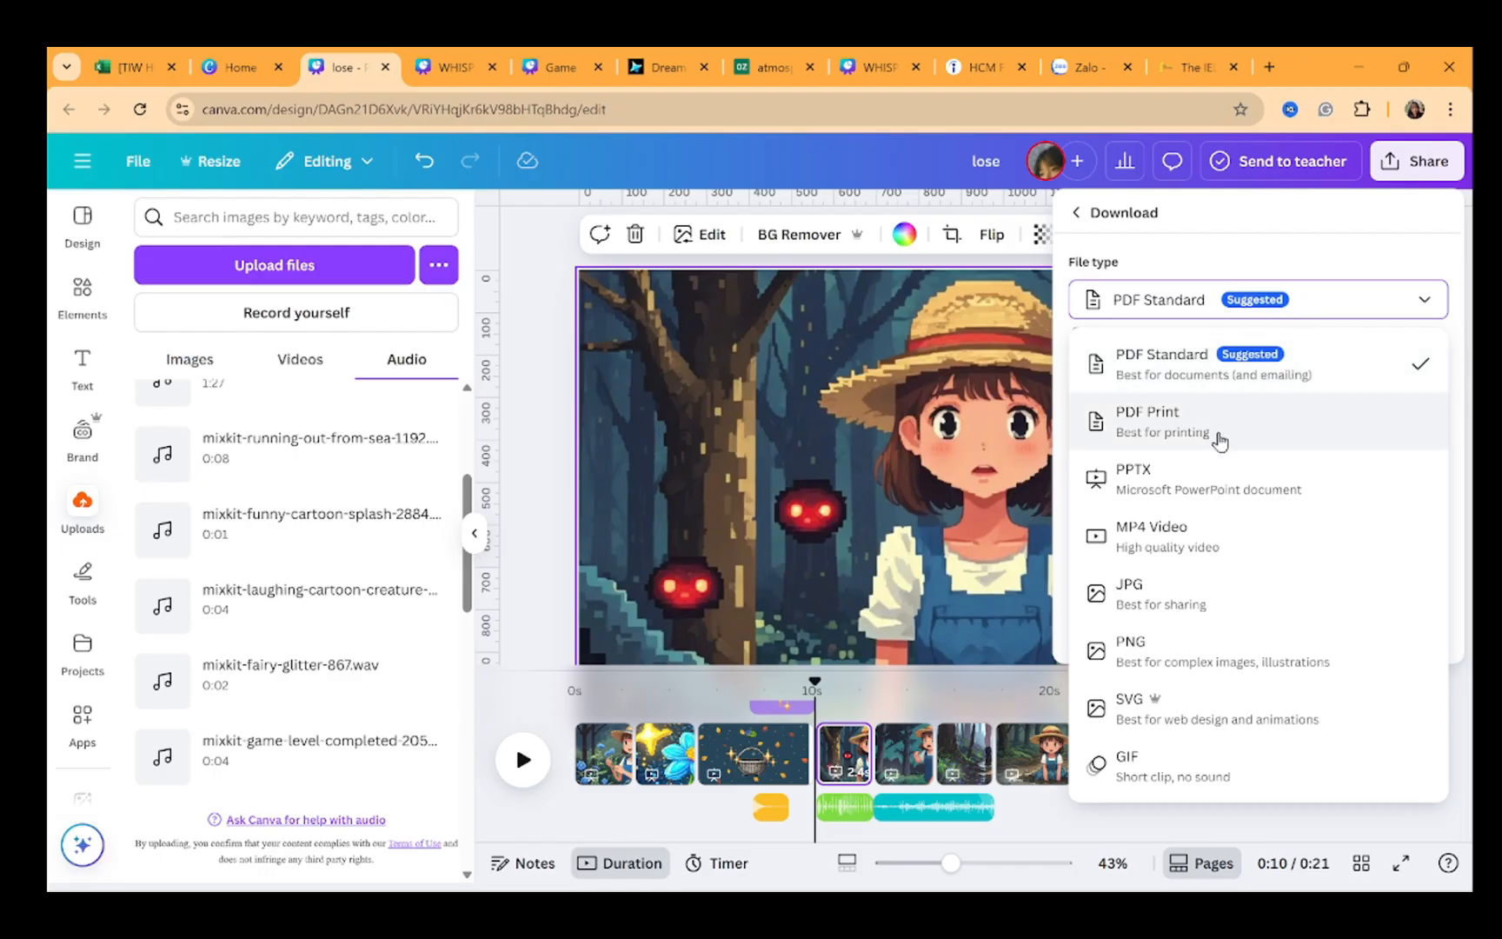
left_click(1180, 547)
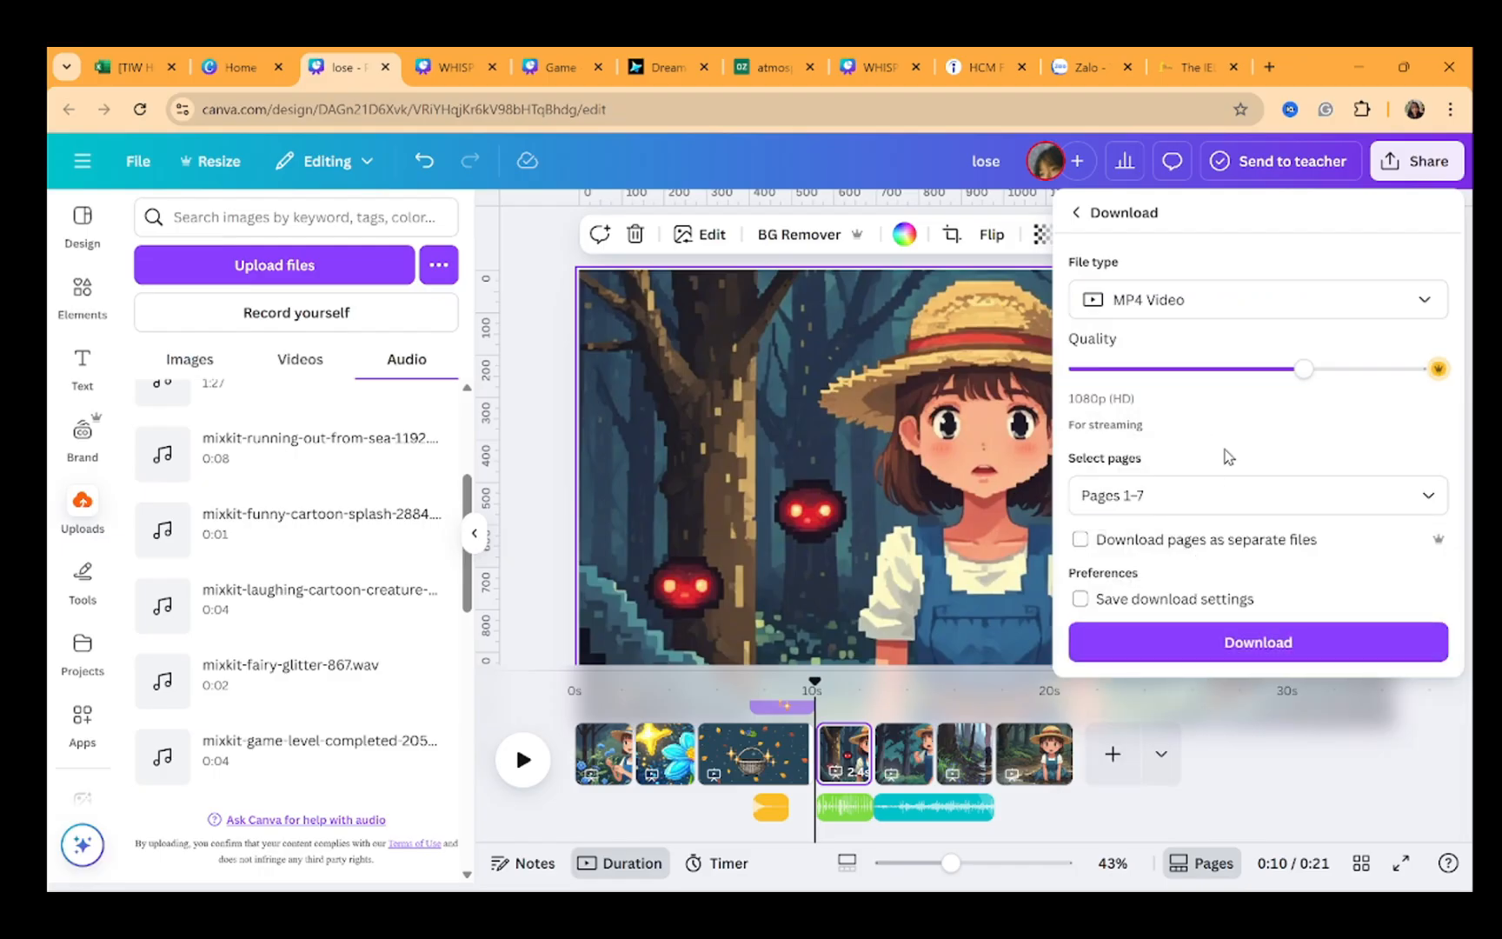
left_click(1193, 511)
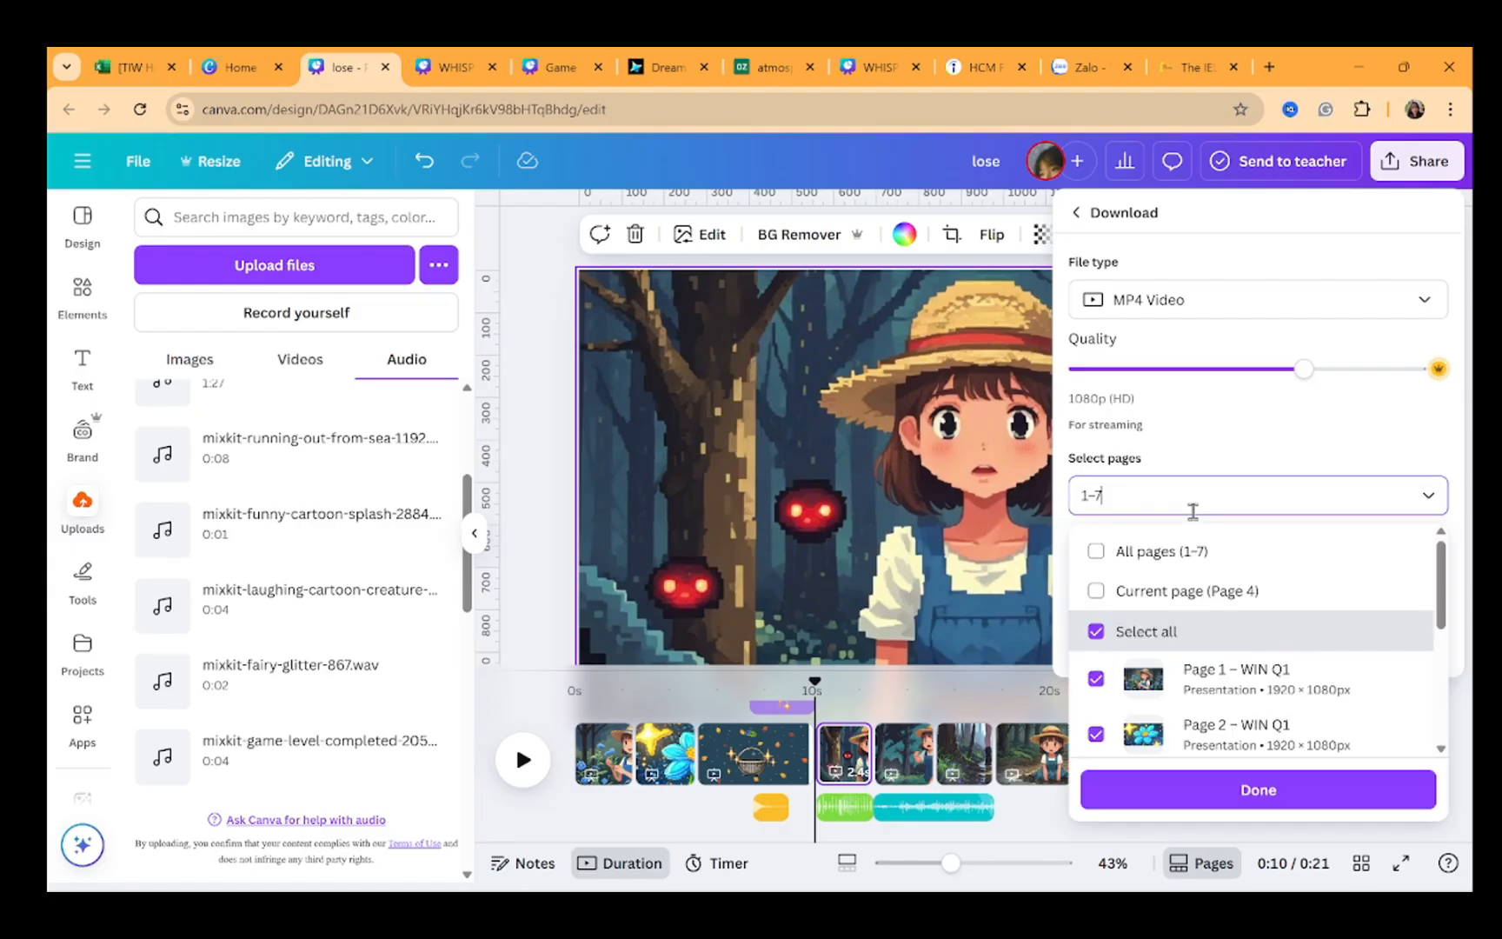
left_click(1244, 690)
scroll(1244, 691, "down", 3)
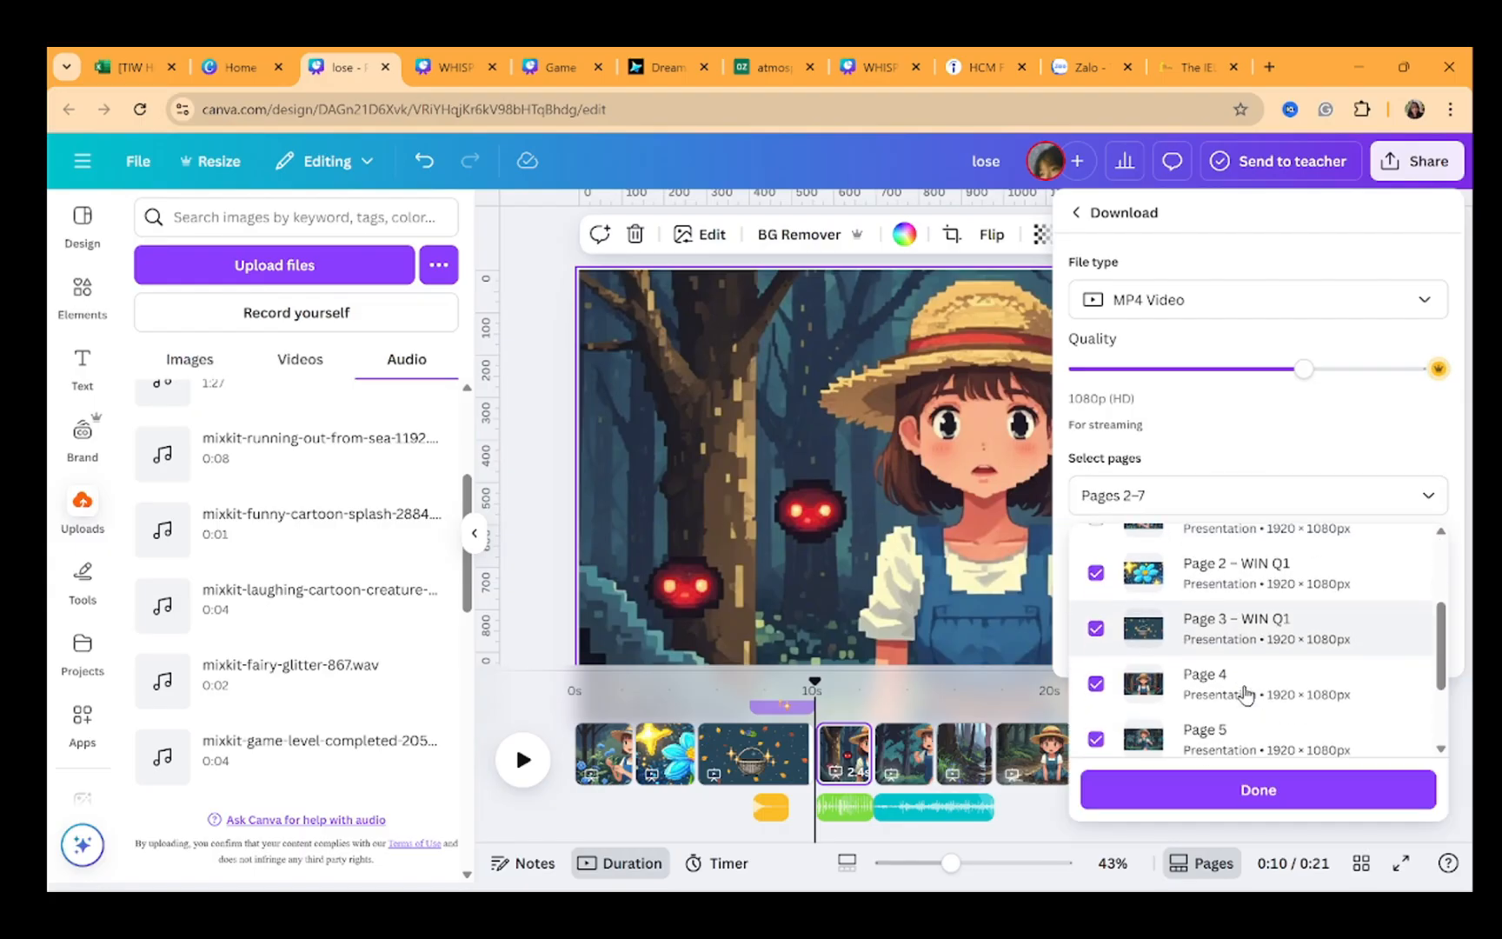
left_click(1252, 565)
left_click(1214, 624)
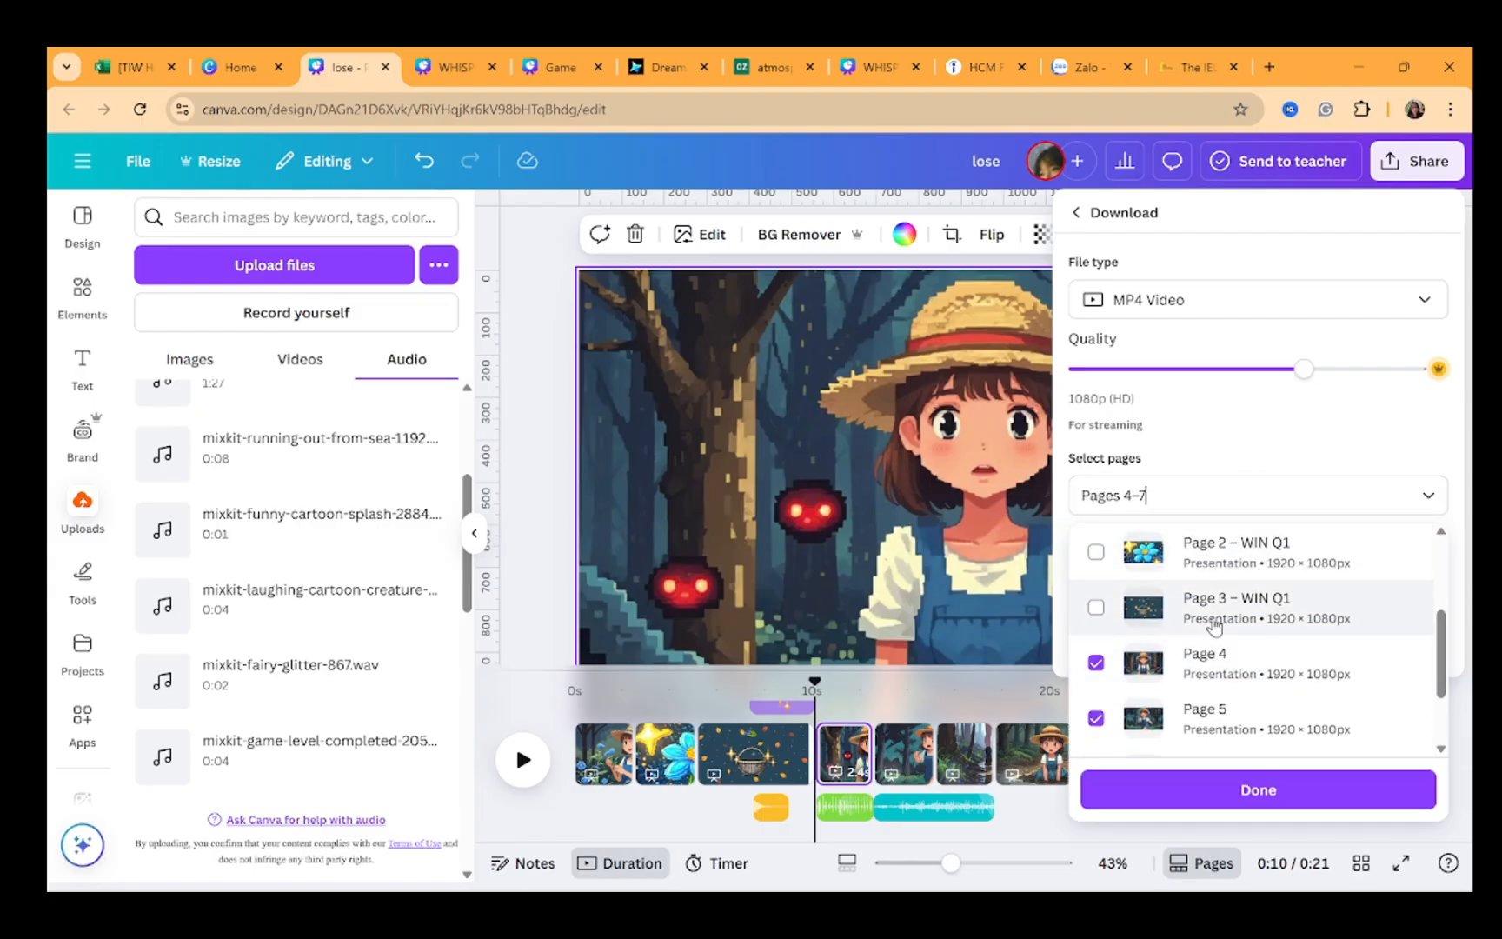
scroll(1214, 624, "down", 2)
scroll(1214, 624, "up", 5)
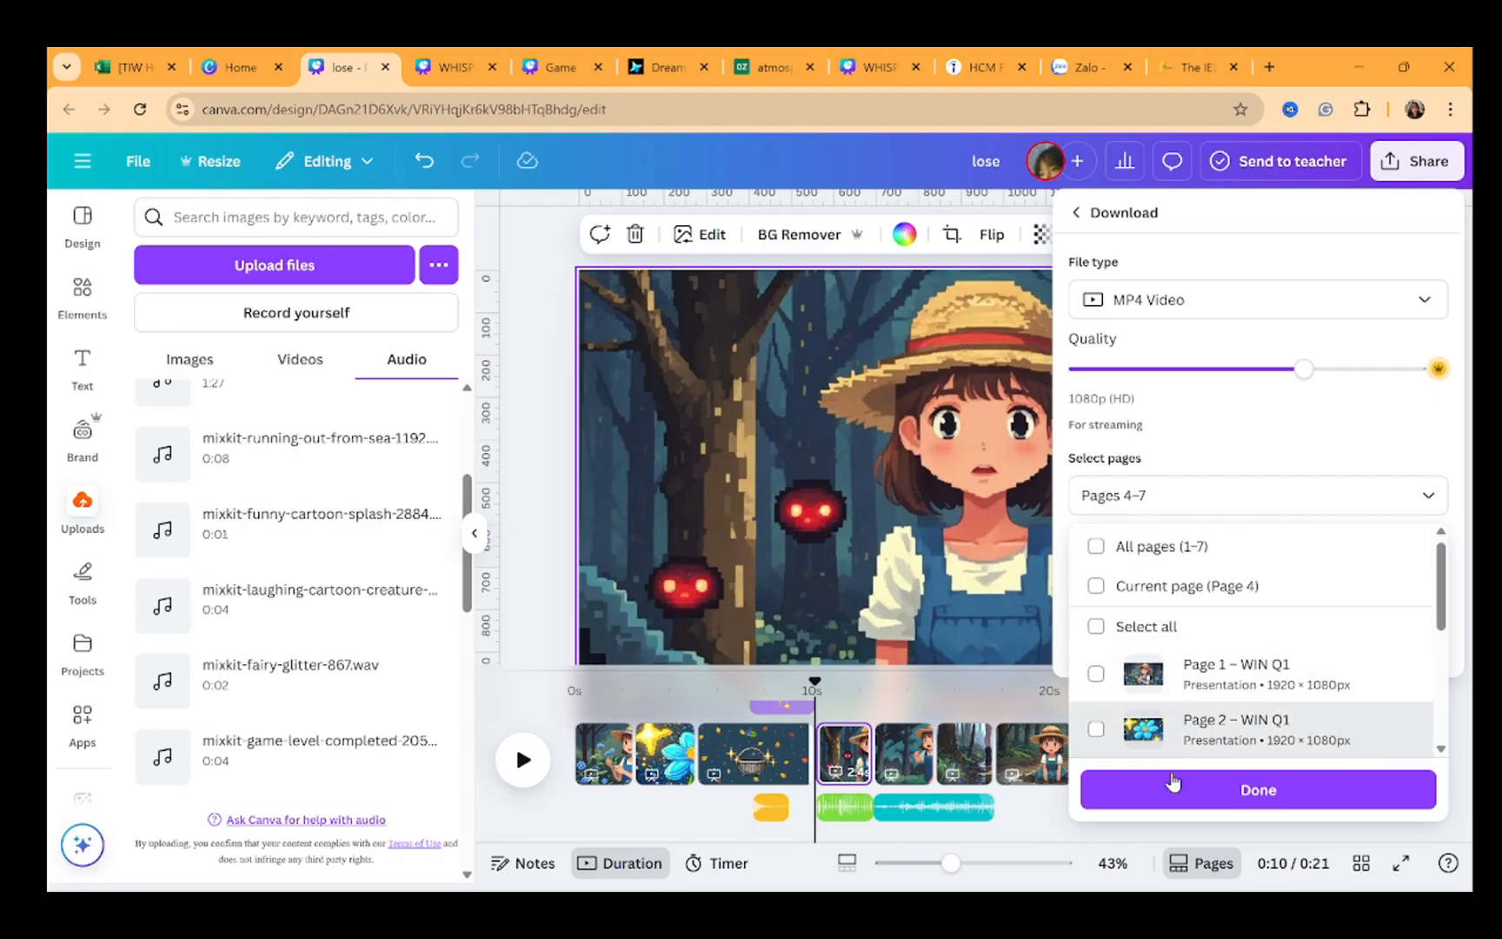
left_click(1139, 793)
left_click(1225, 640)
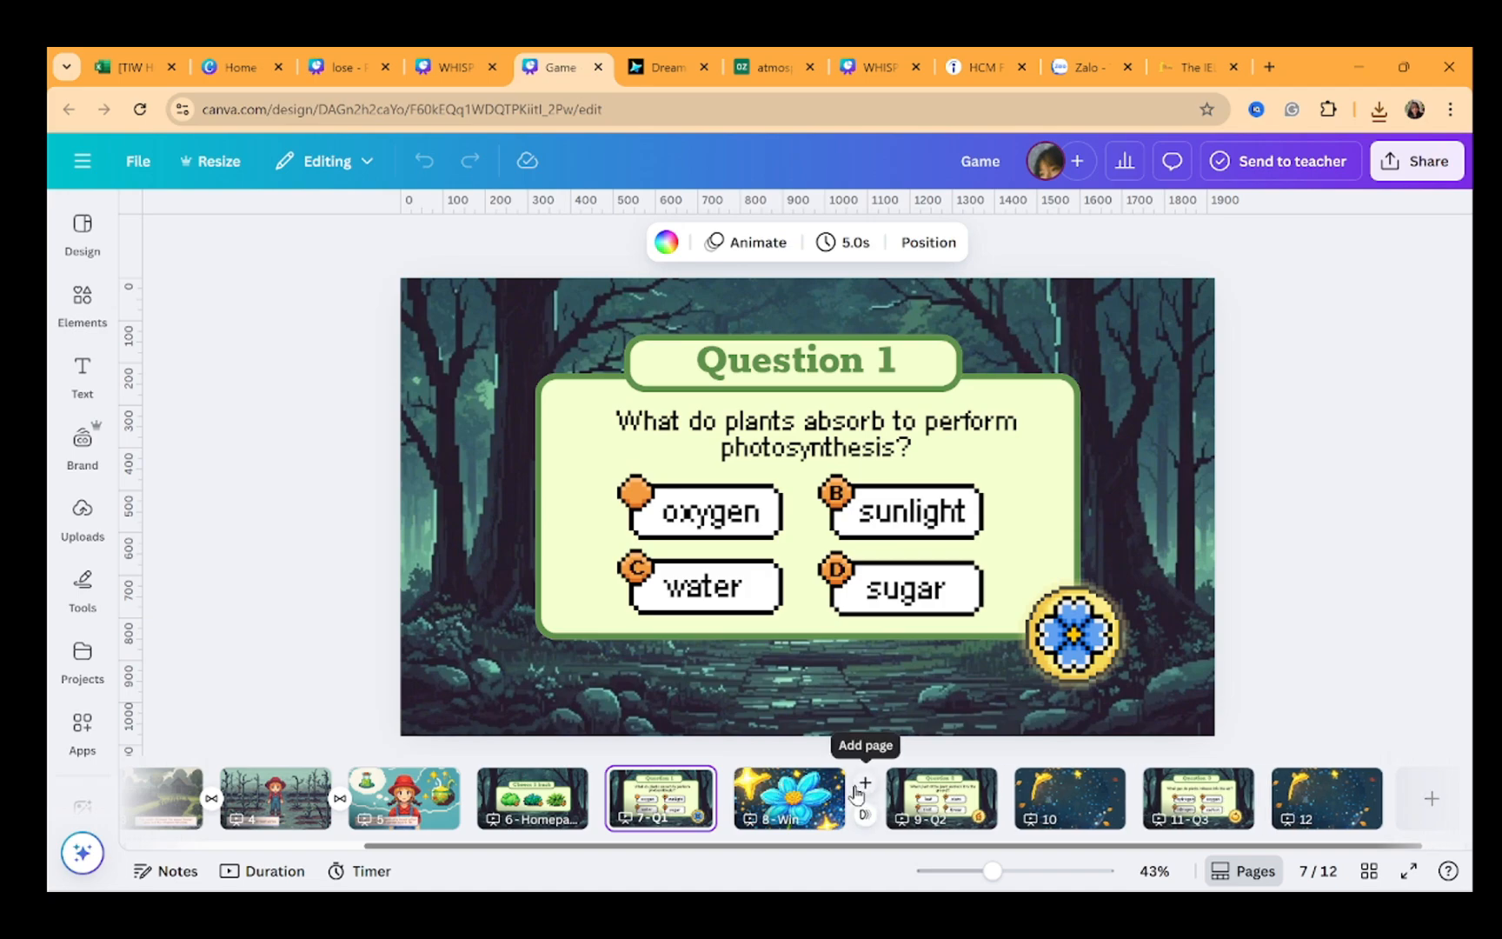
Add a new page after page 8 and insert the downloaded lose.mp4 video as its background
left_click(854, 787)
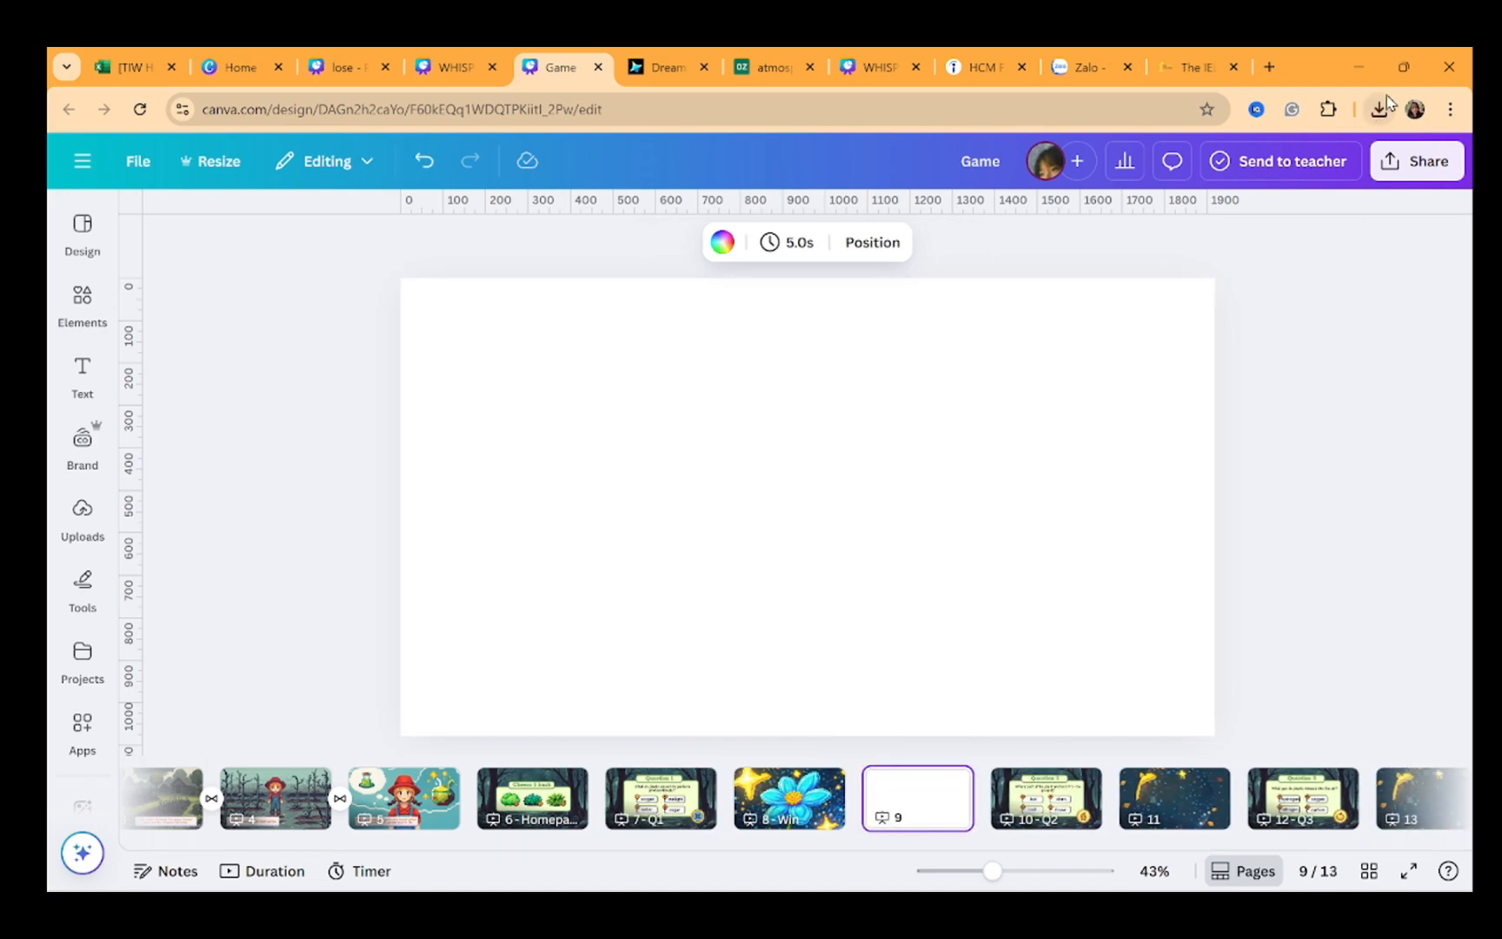
left_click(1381, 107)
left_click_drag(852, 441, 845, 455)
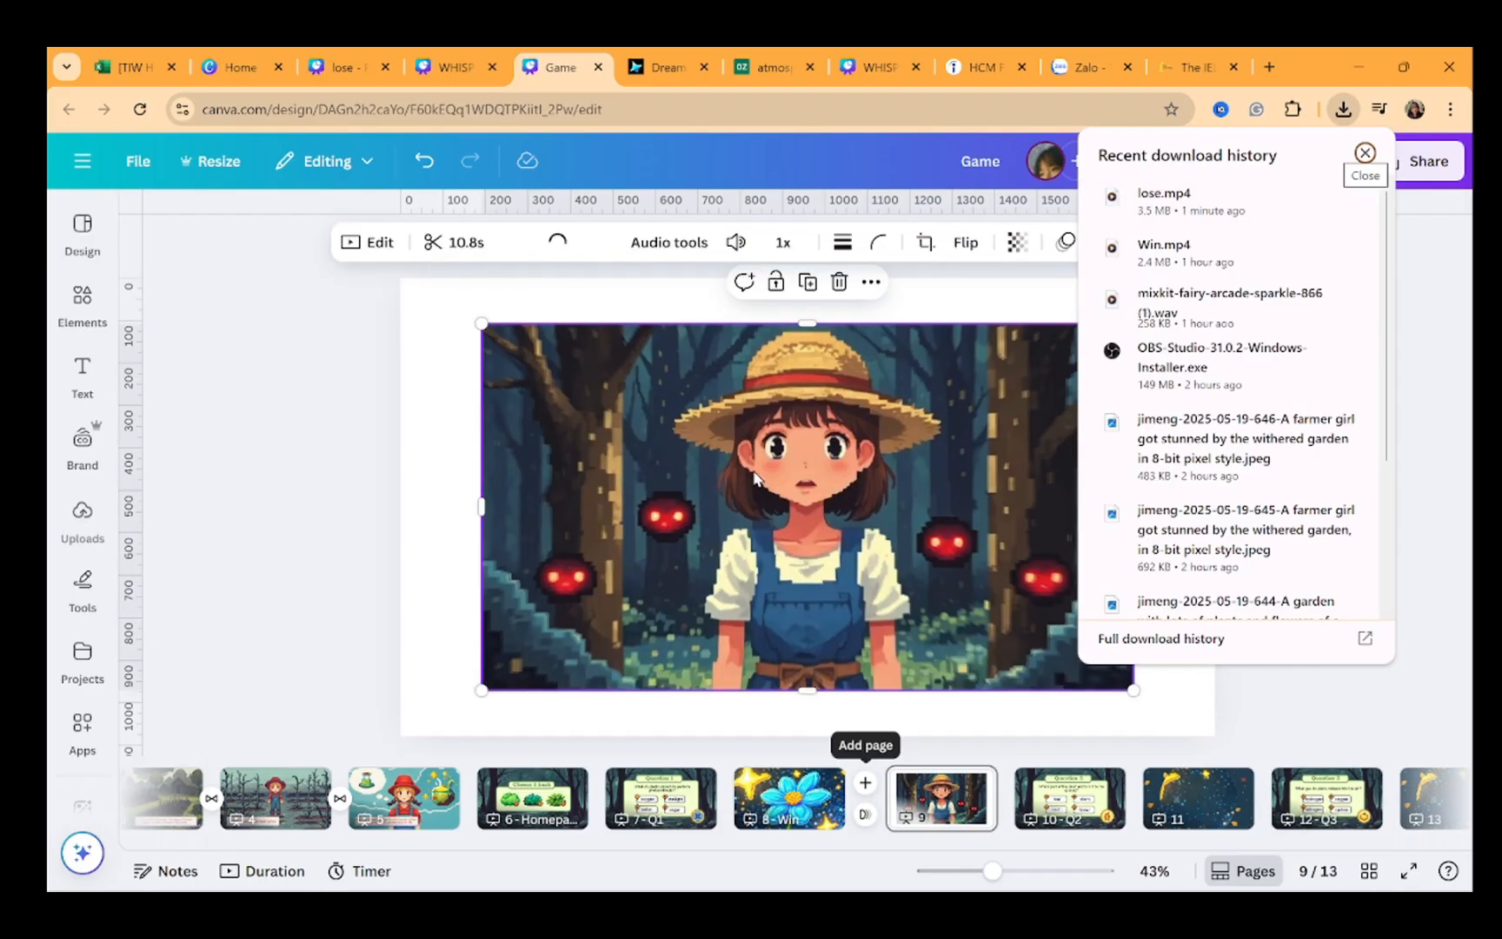
right_click(681, 482)
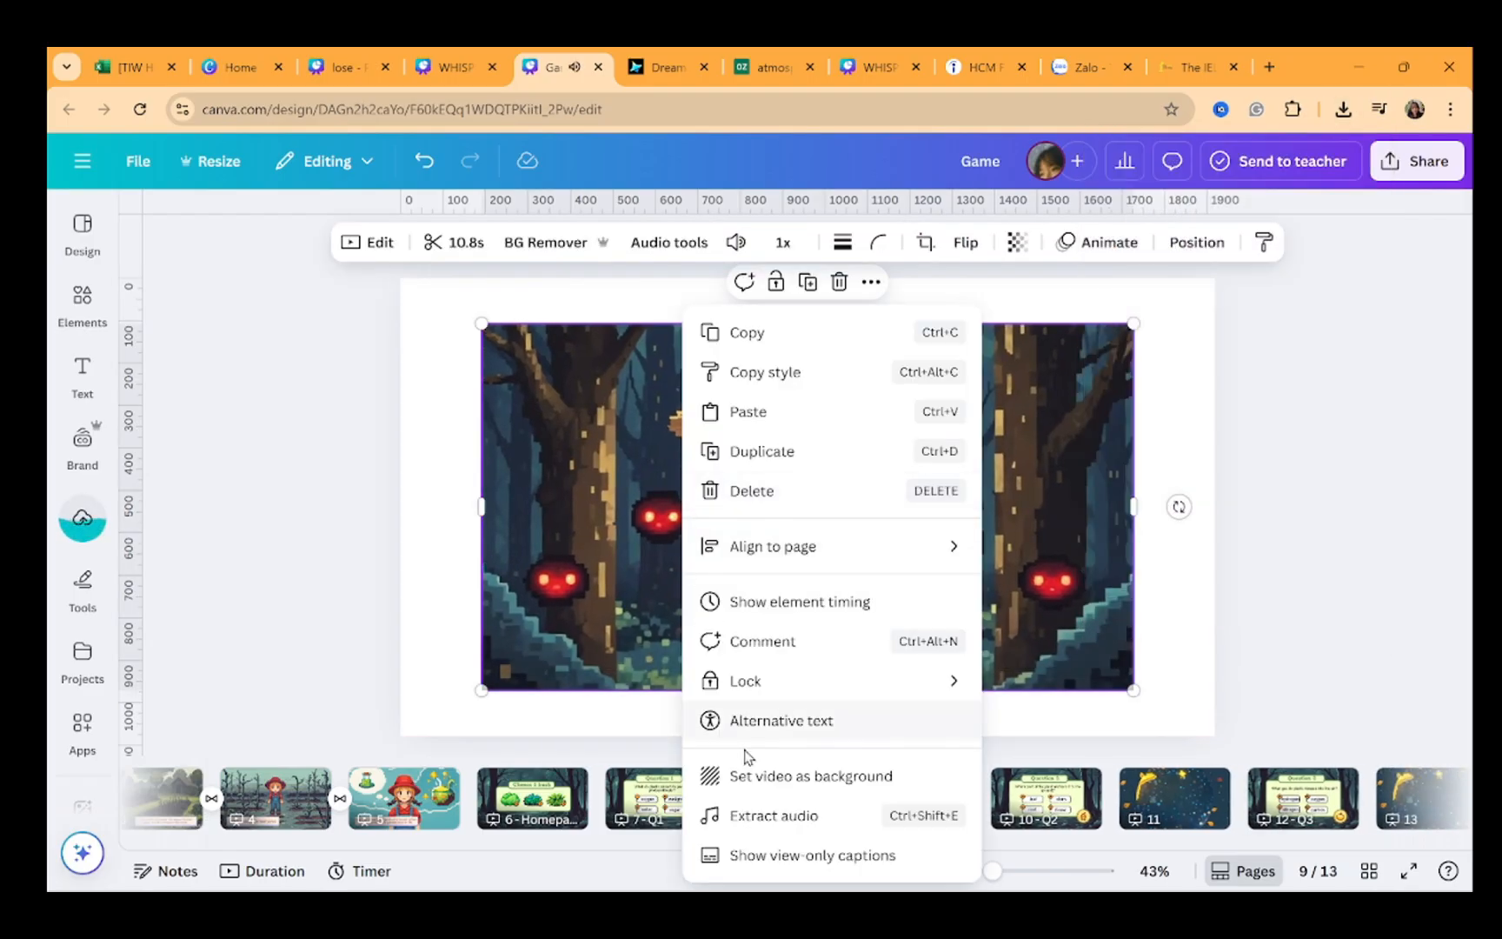
left_click(743, 776)
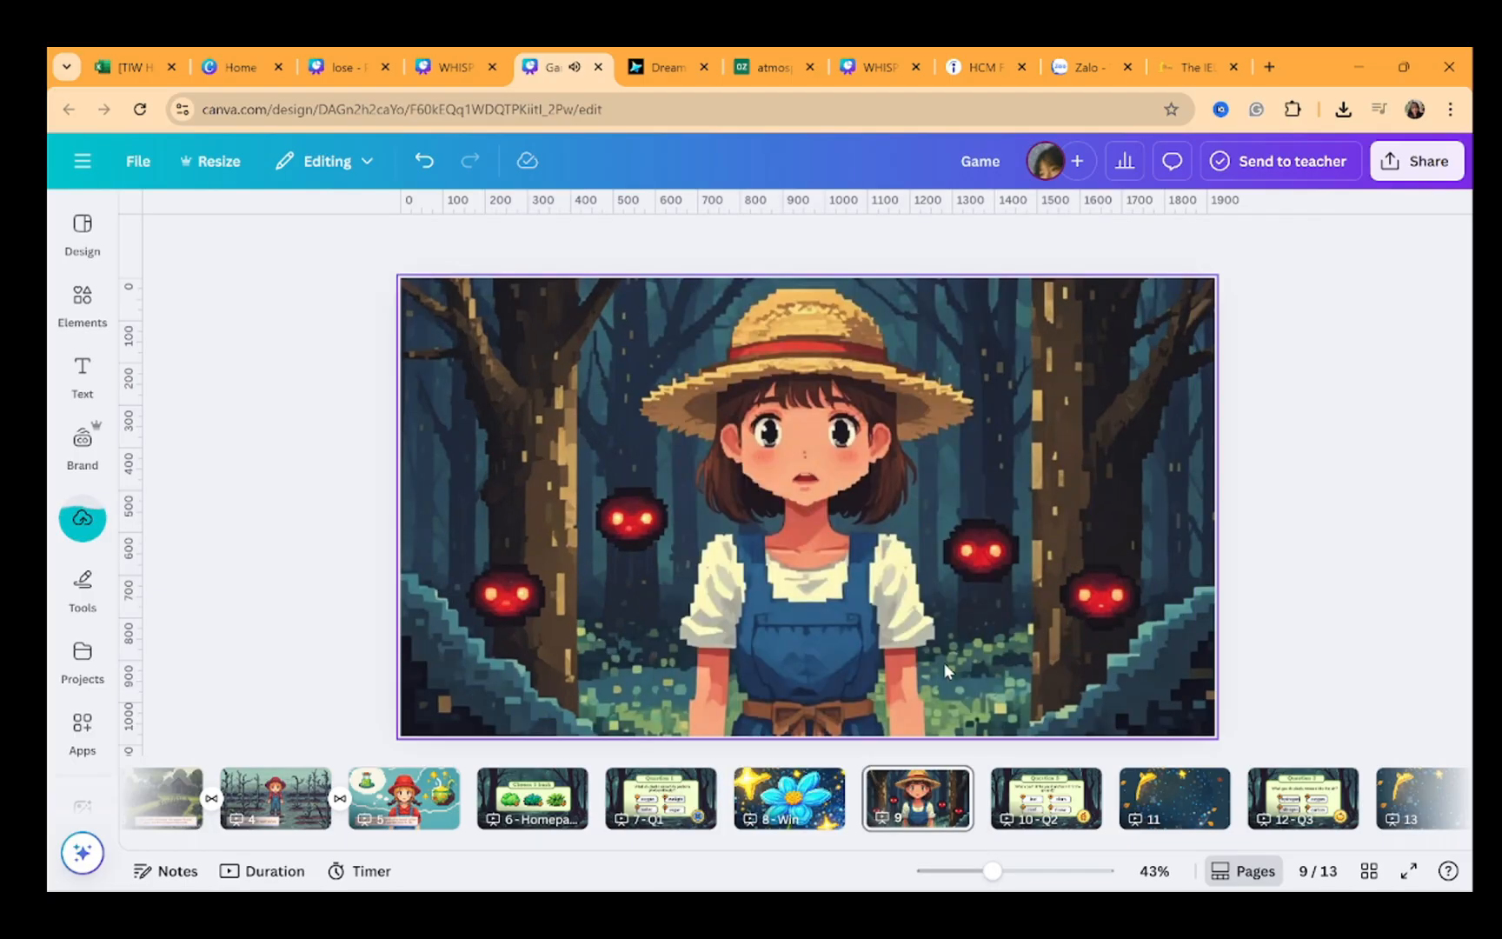
Rename page 9 as "Lose"
left_click(911, 804)
left_click(949, 786)
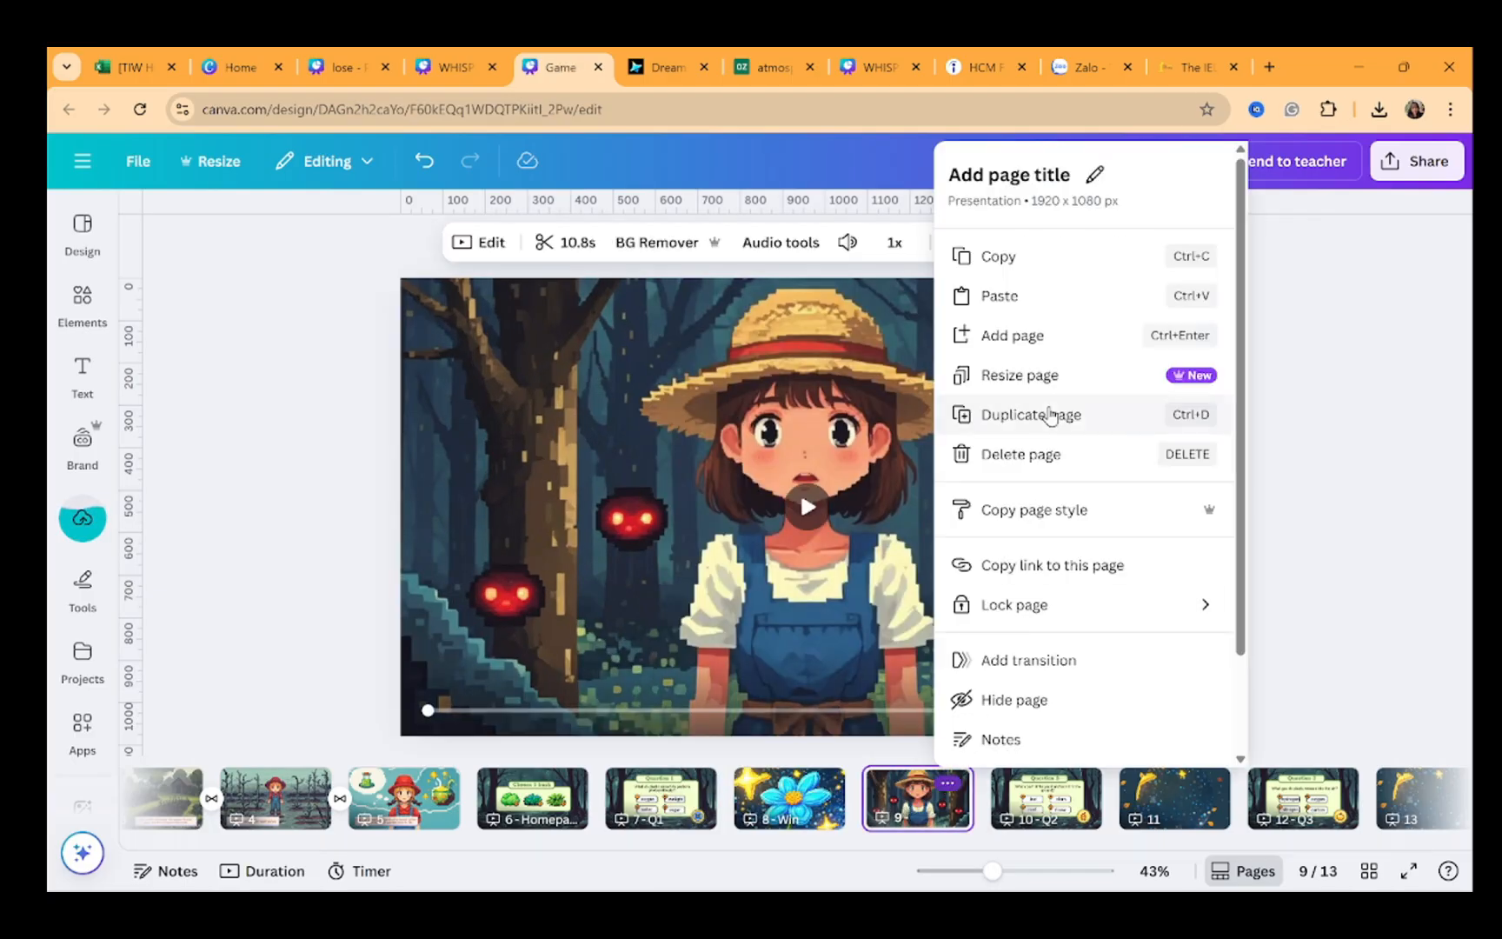
left_click(1096, 178)
type("Los")
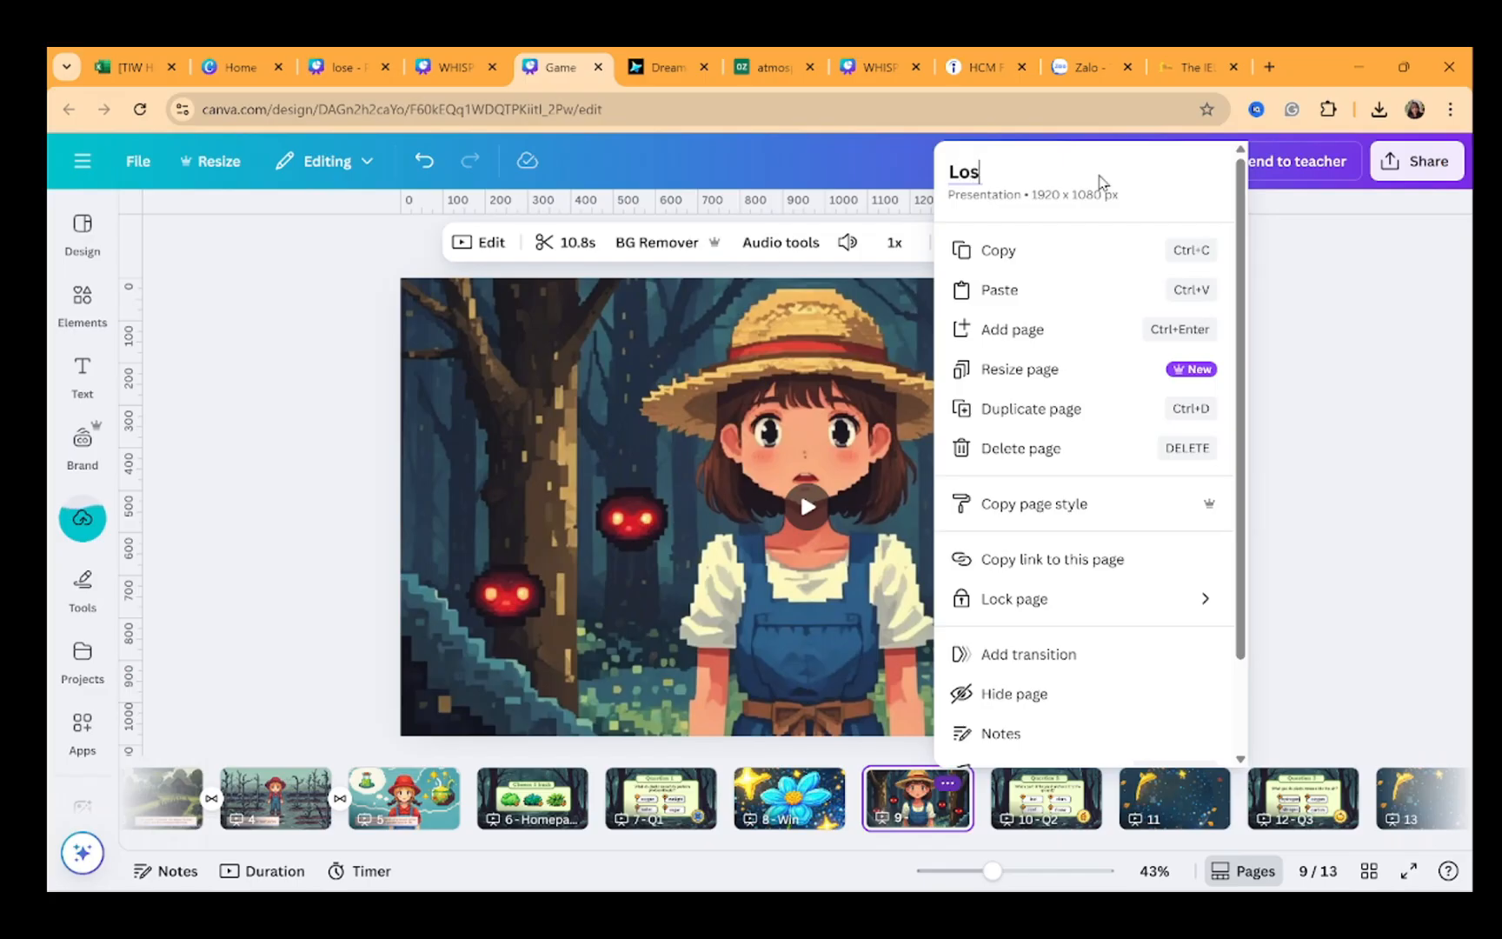
type("e")
key("Return")
left_click(1463, 432)
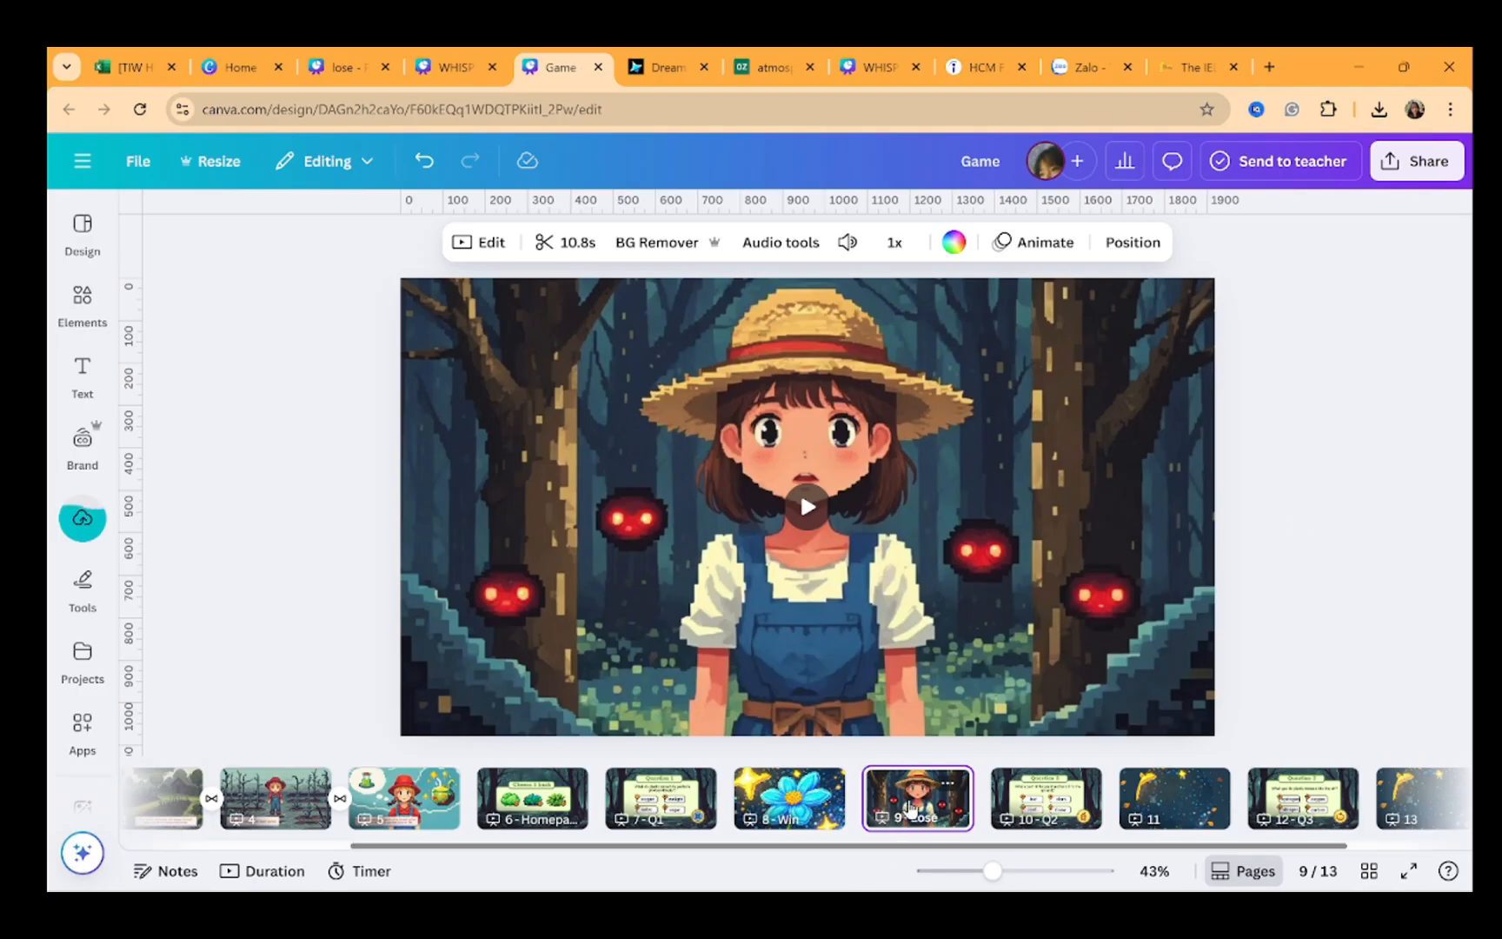
Duplicate the Lose page and move the copy to follow page 11
key("ctrl+d")
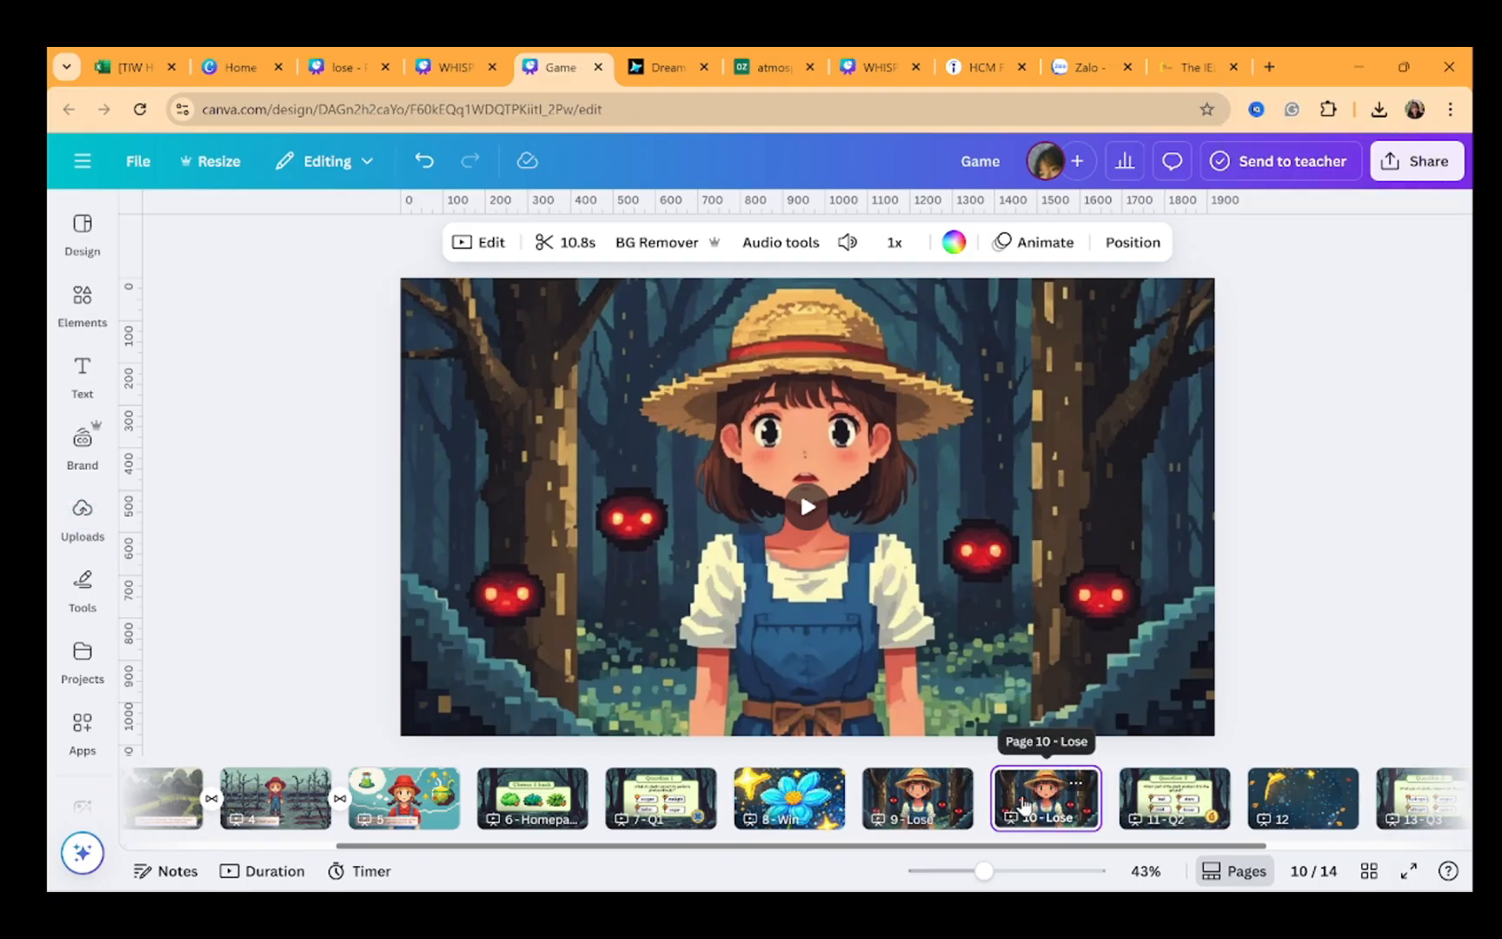
left_click_drag(1024, 803, 1264, 793)
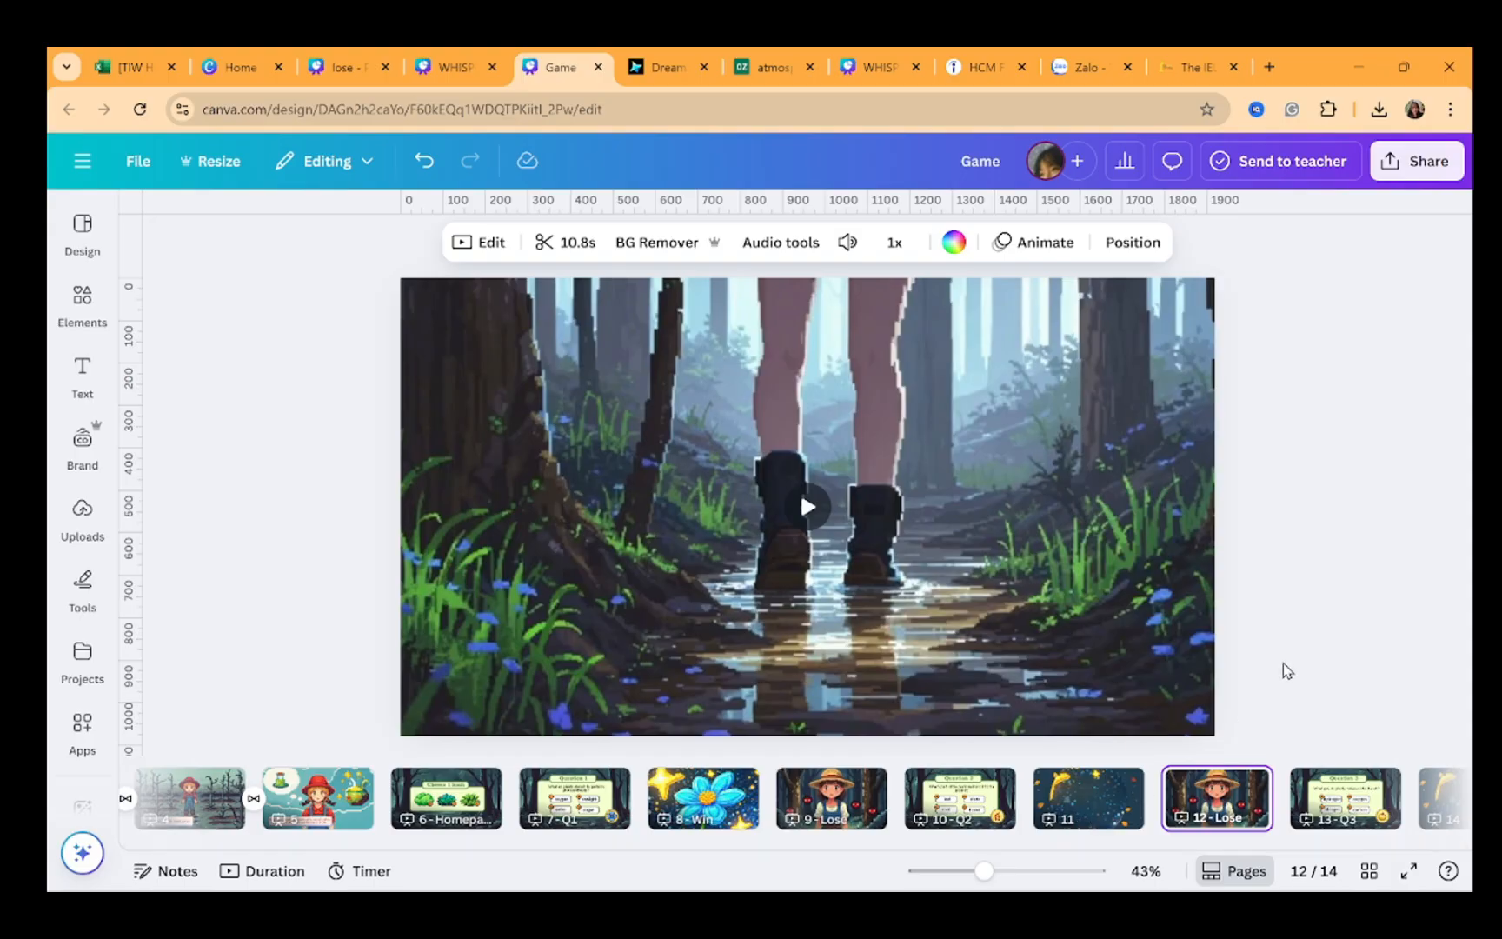
Try to paste the copied content onto the last page
scroll(1225, 795, "right", 3)
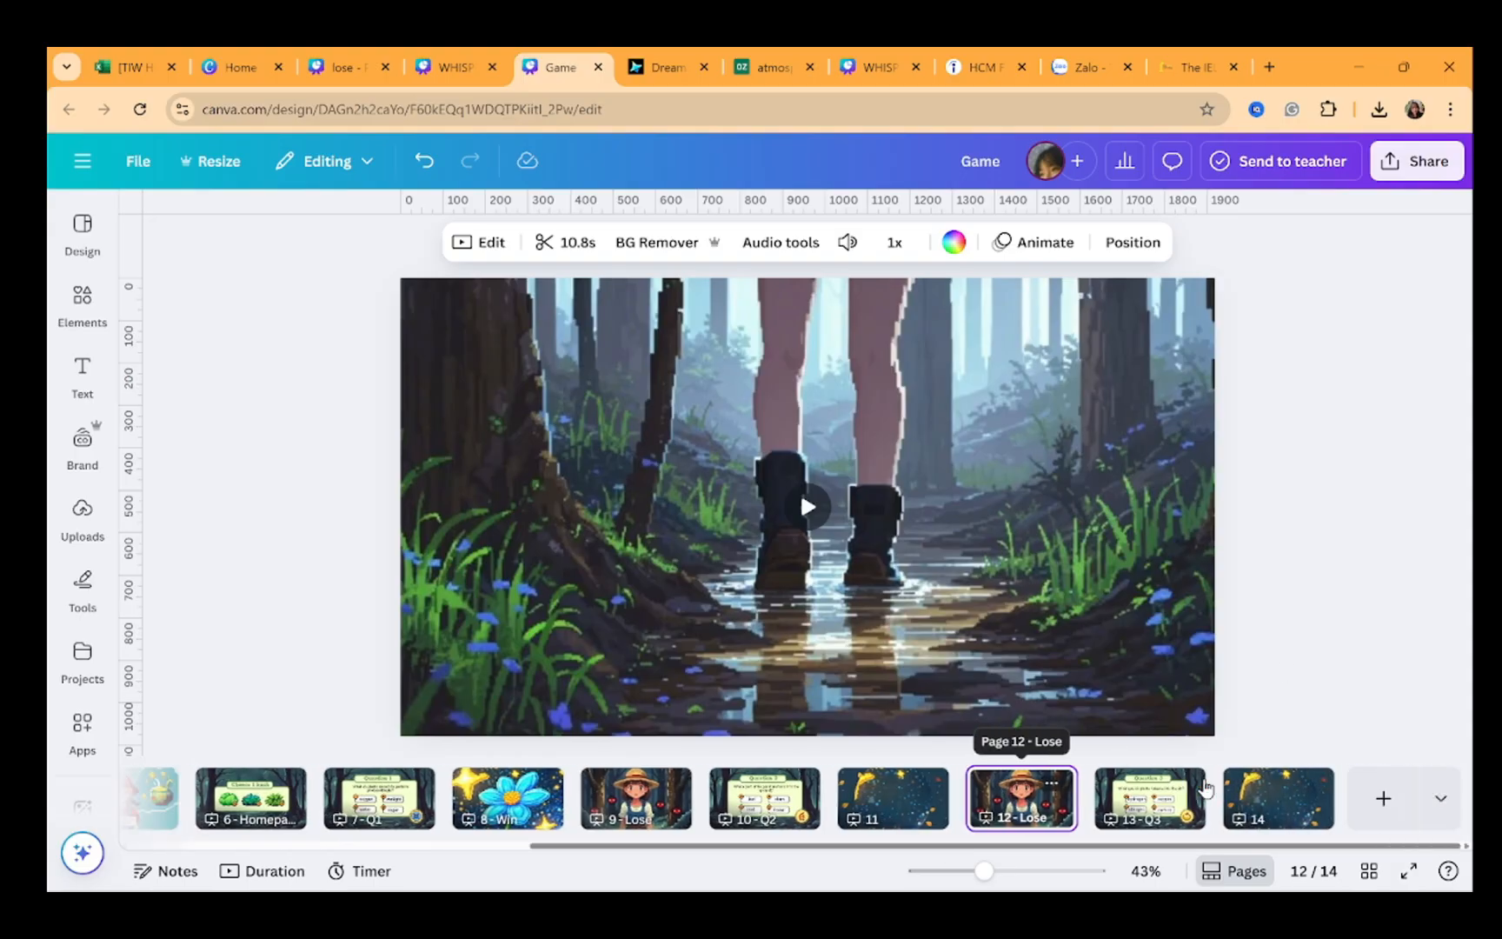
left_click(1260, 804)
key("ctrl+v")
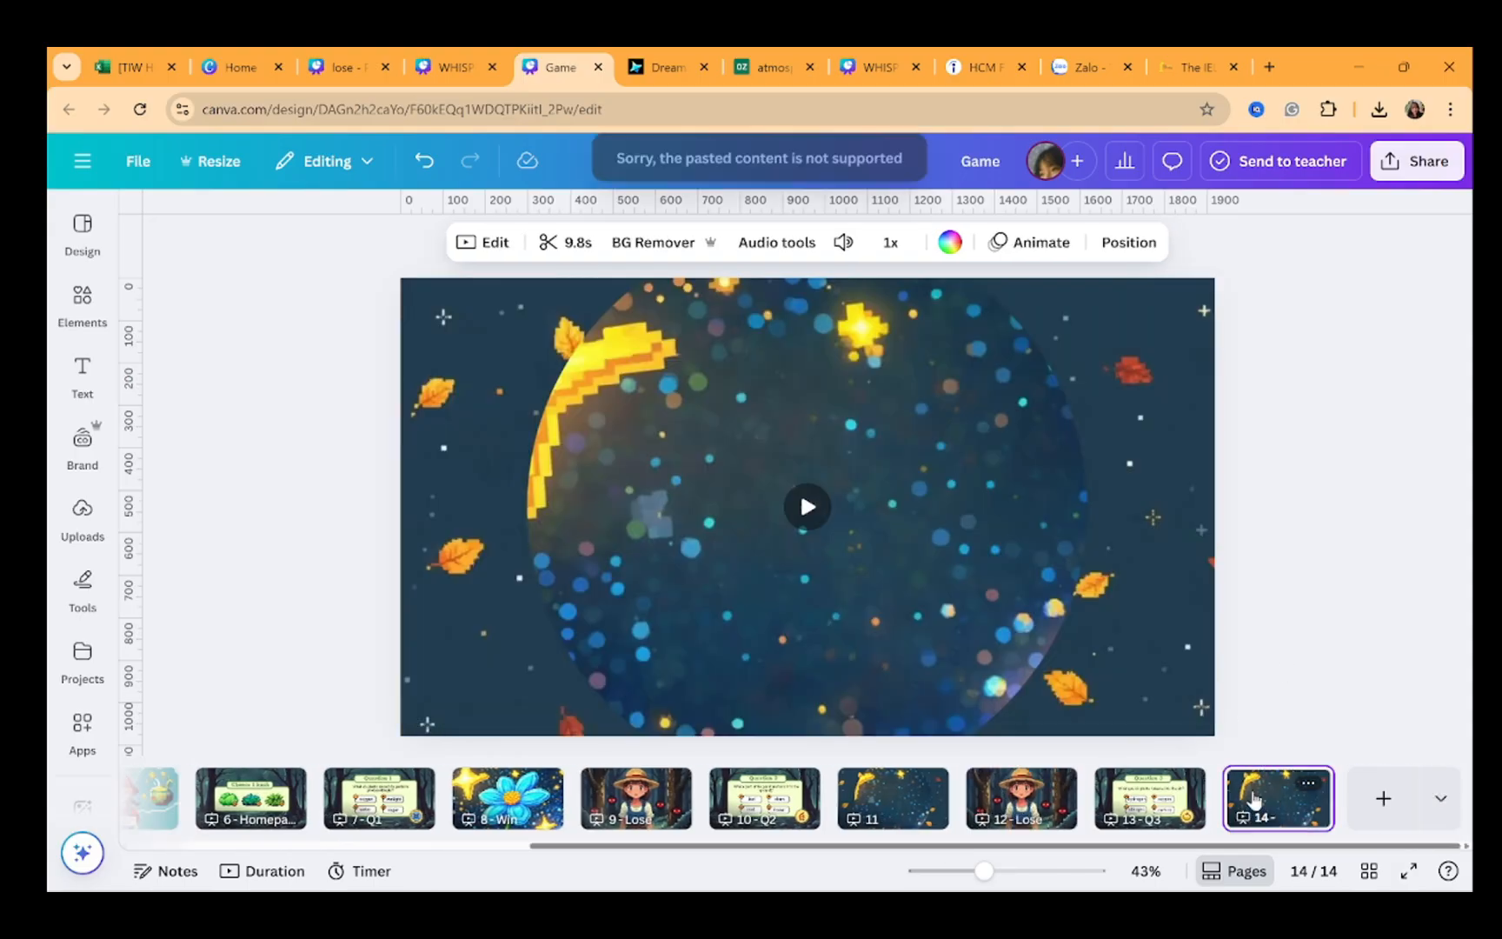
key("ctrl+d")
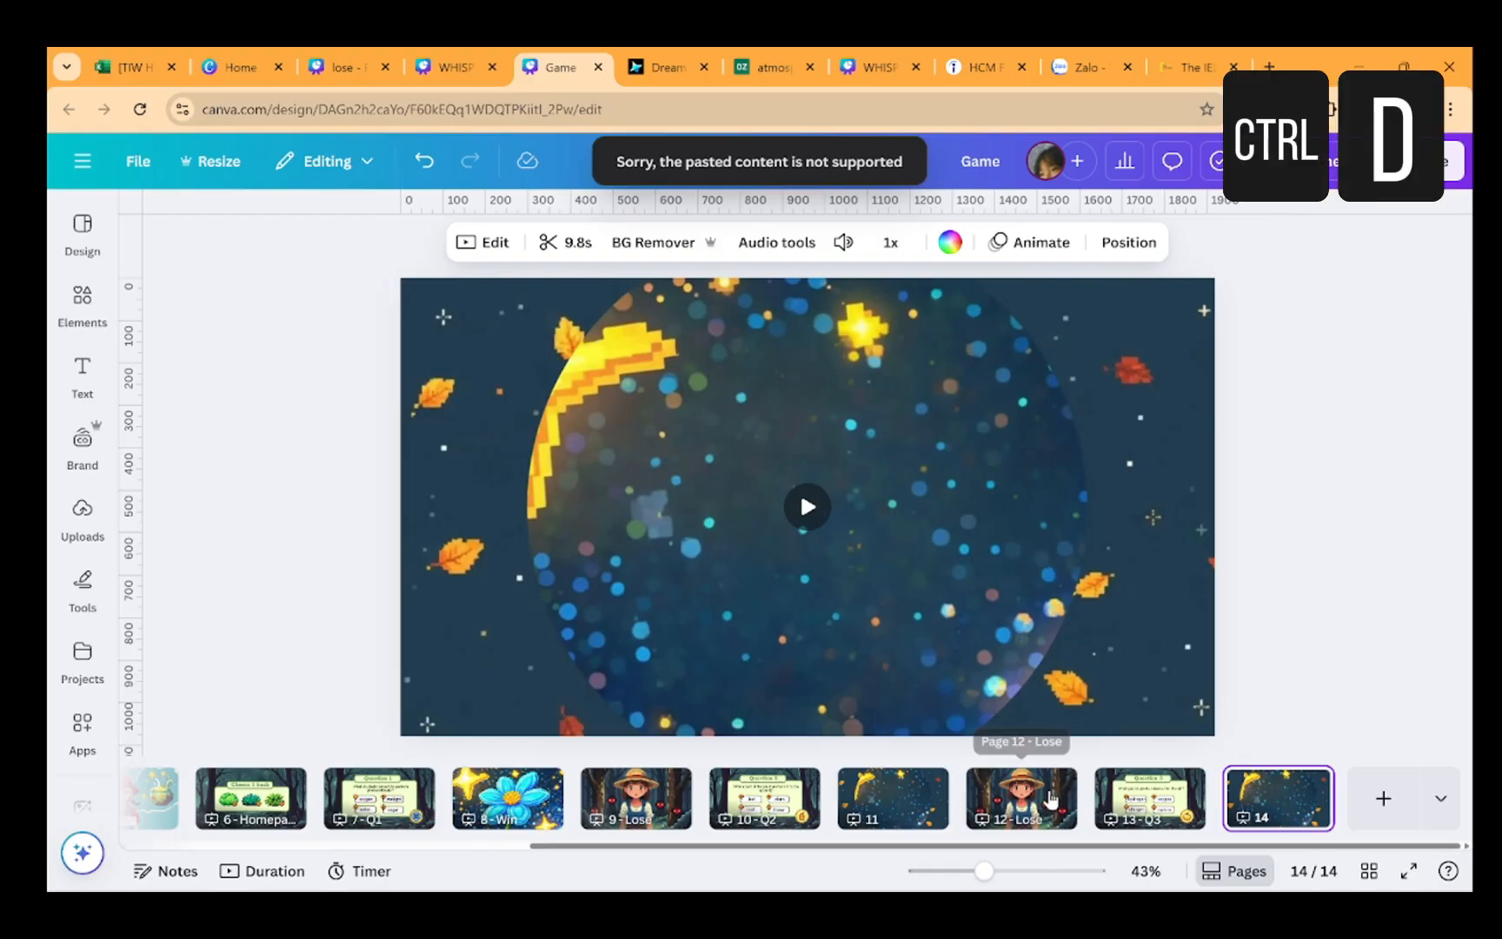
Duplicate the second Lose page and move the copy to the end, after page 14
left_click(1053, 795)
key("ctrl+d")
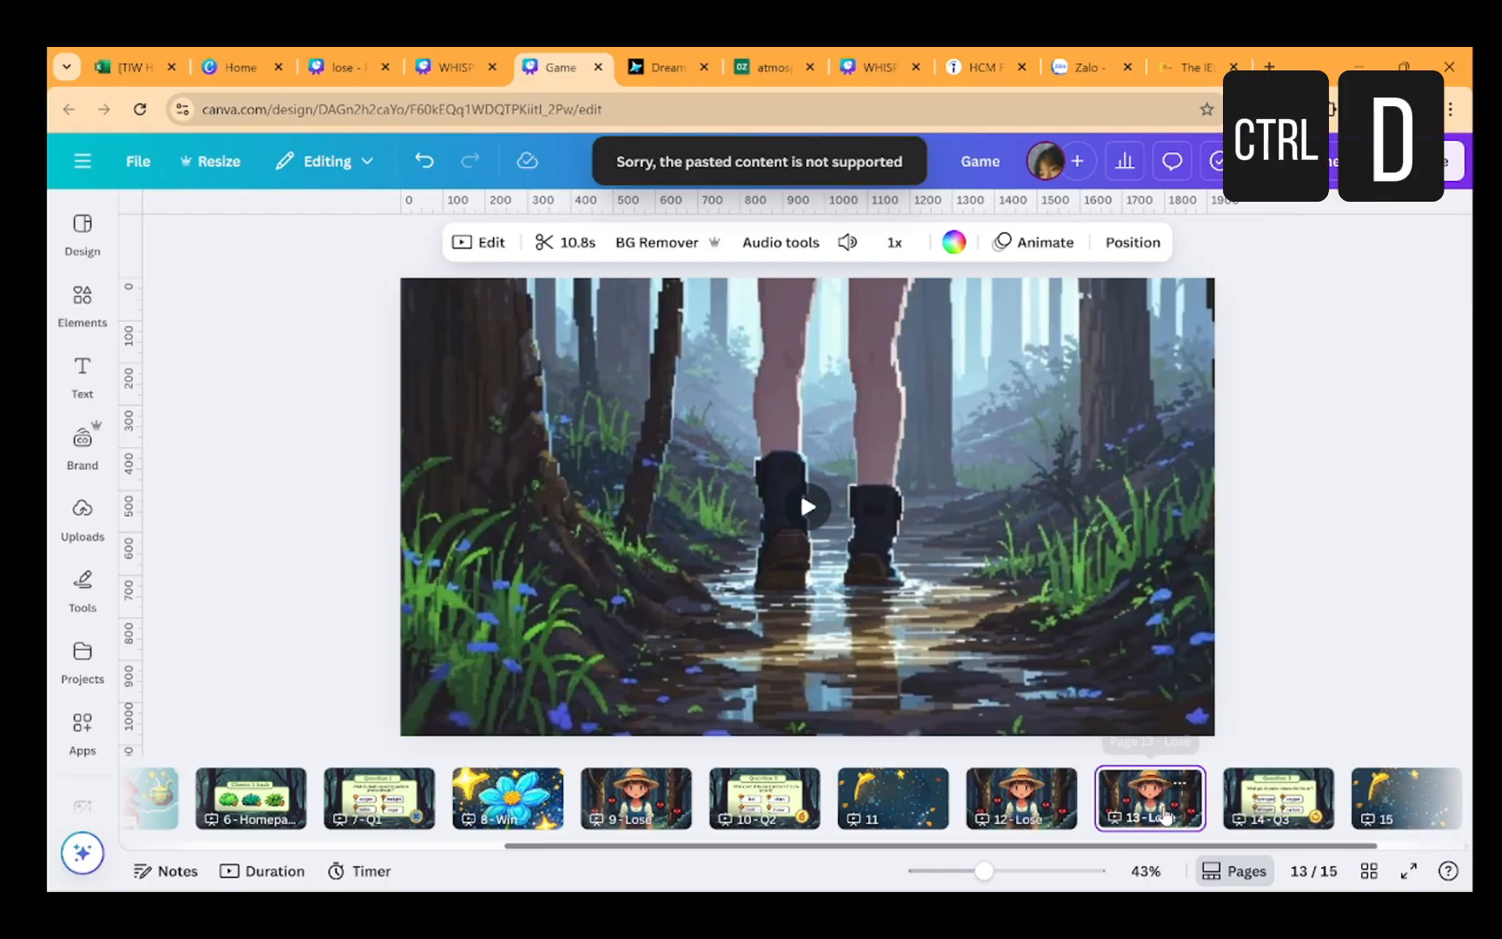
left_click_drag(1135, 804, 1324, 815)
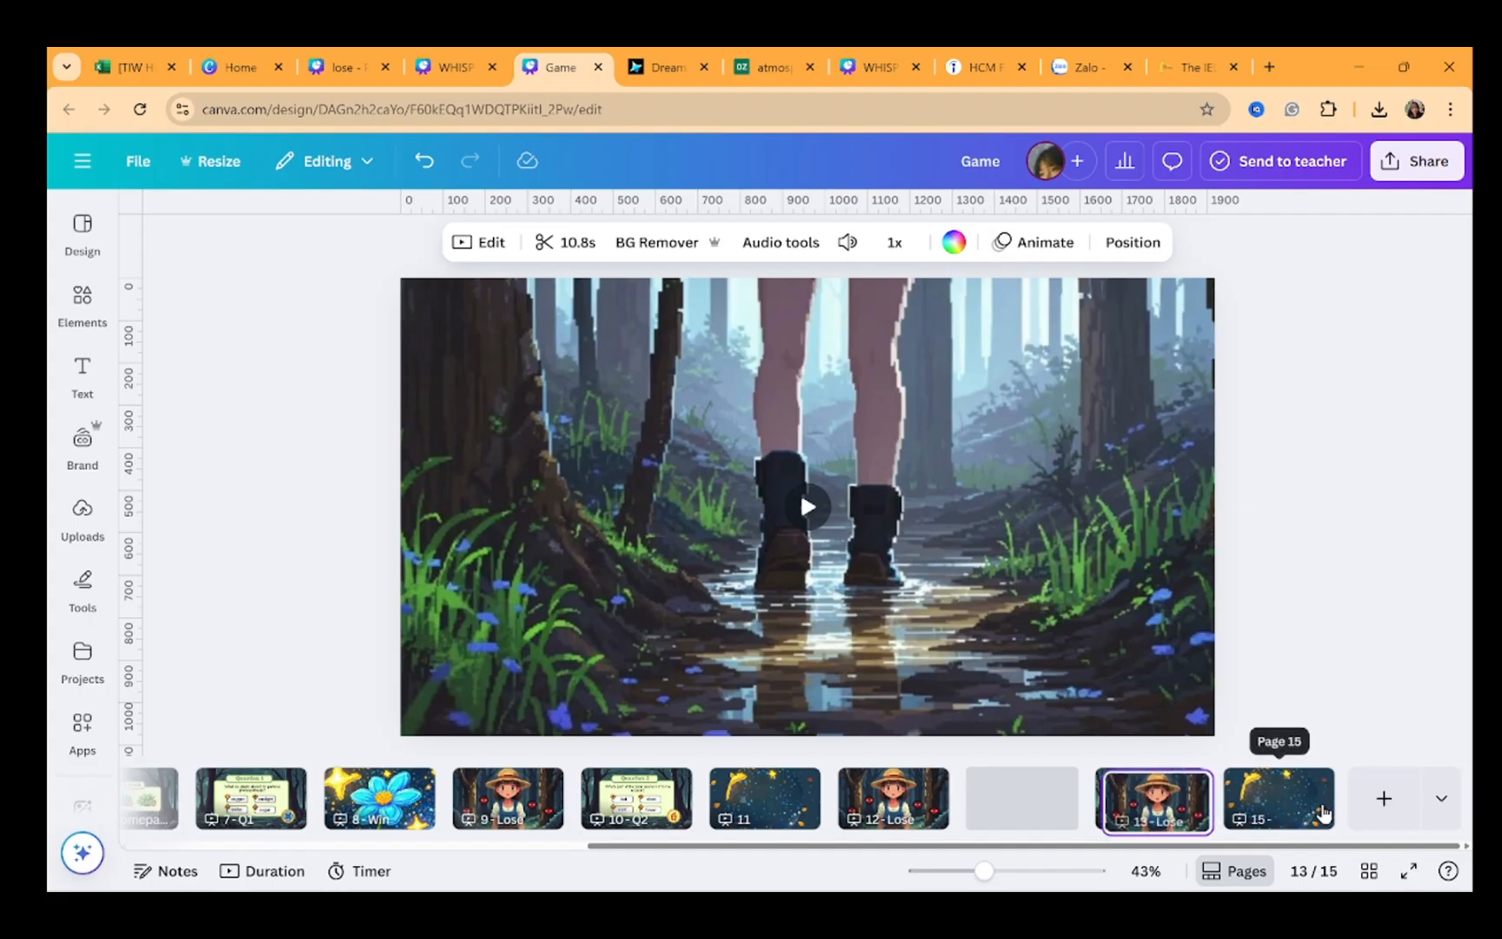
left_click_drag(1017, 808, 1330, 808)
Play the game from the Choose 1 bush page in full-screen presentation, testing the answer links
scroll(789, 806, "up", 10)
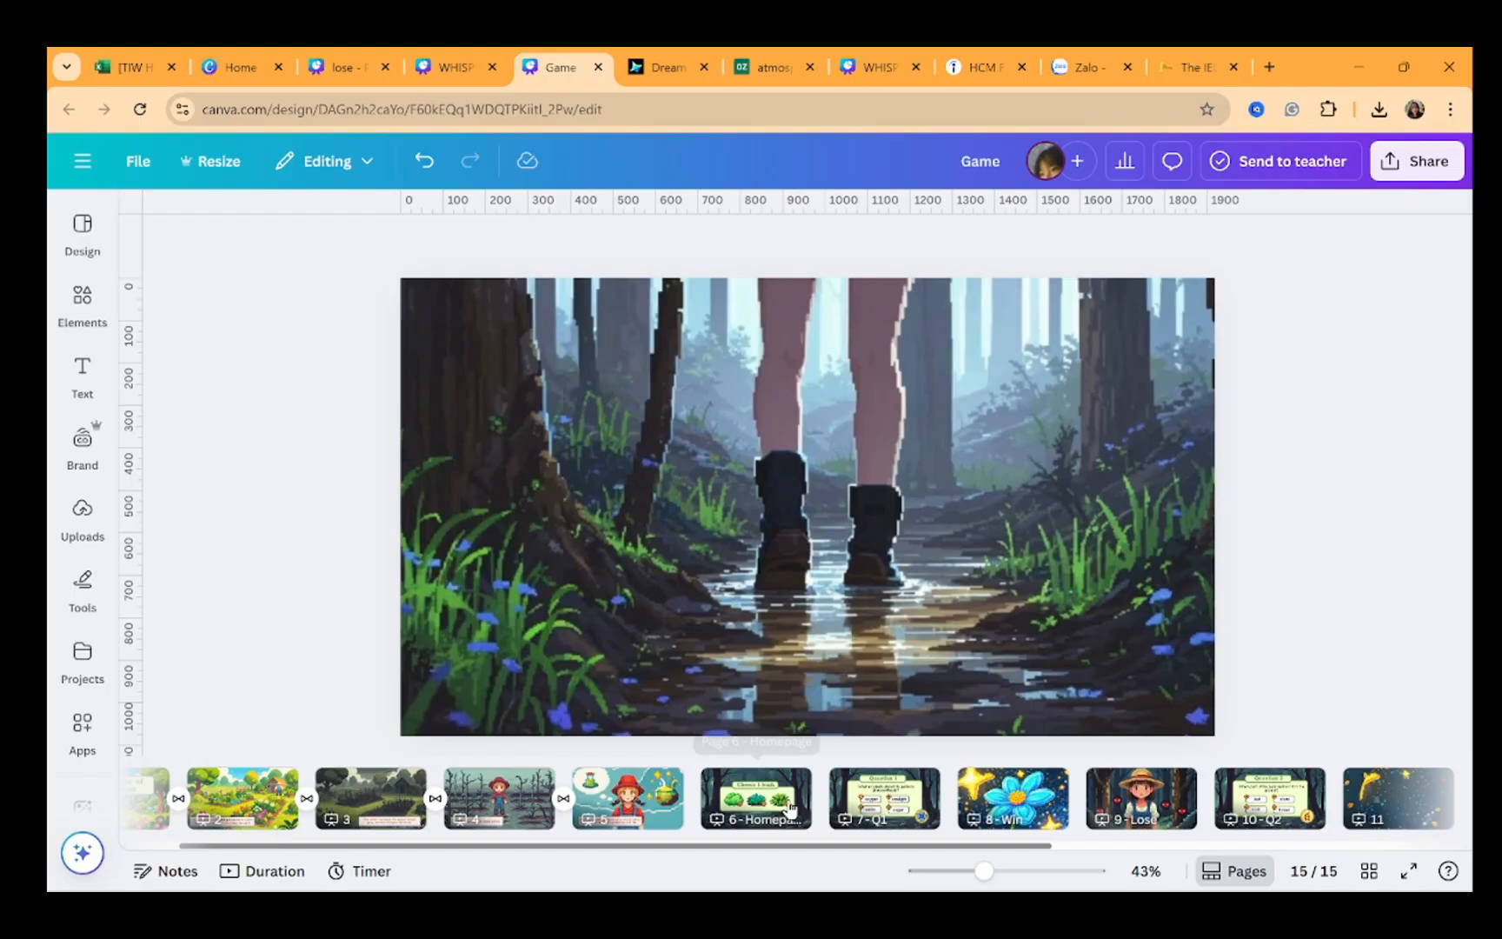
left_click(789, 807)
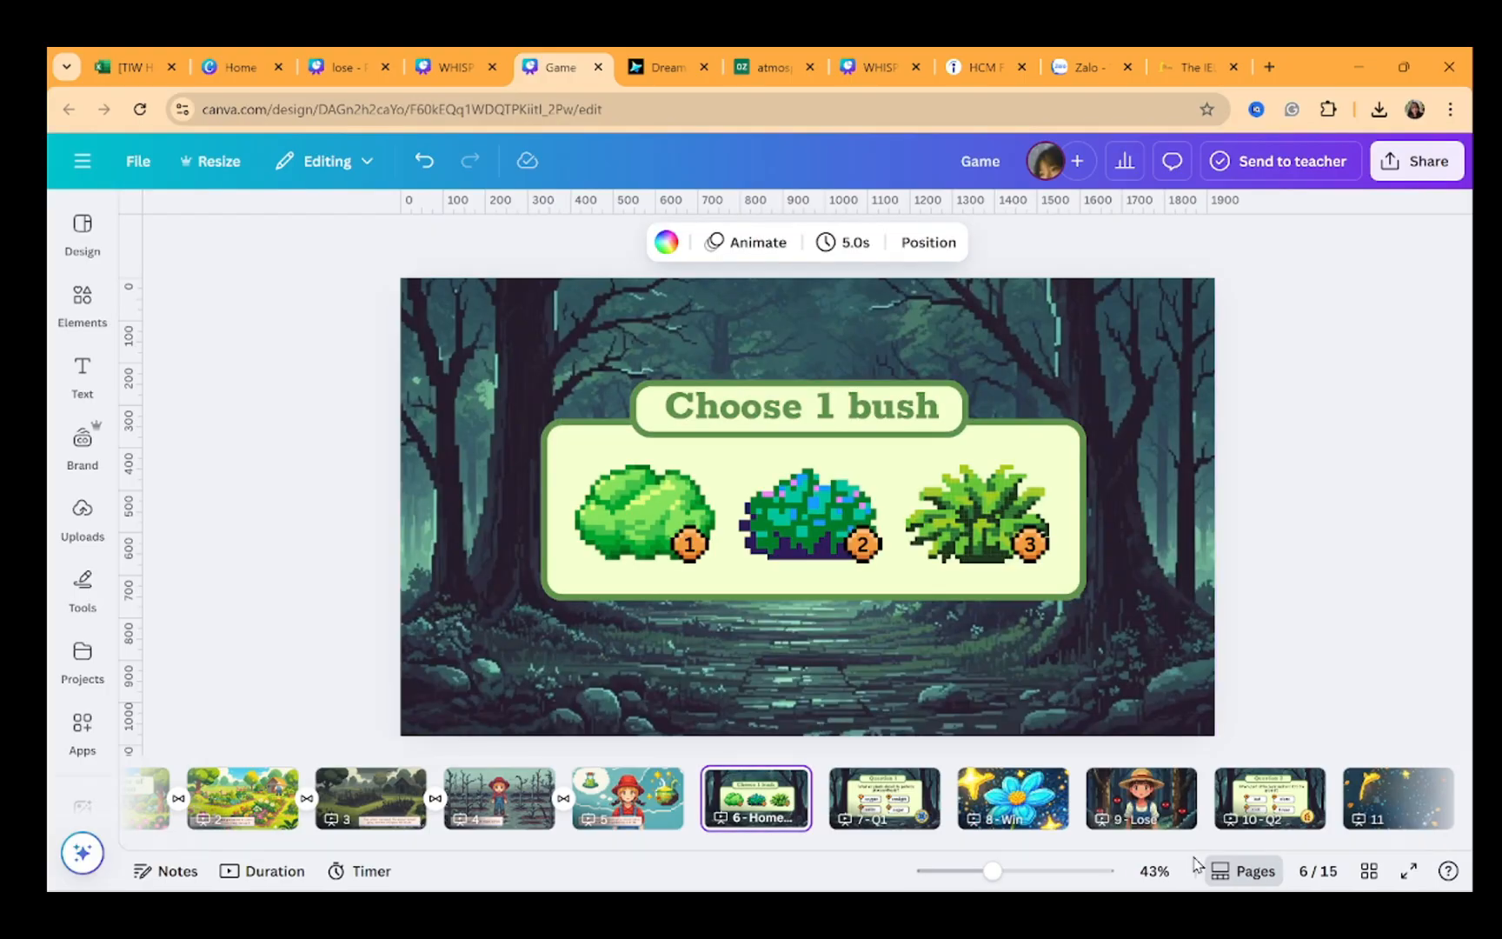
left_click(1402, 873)
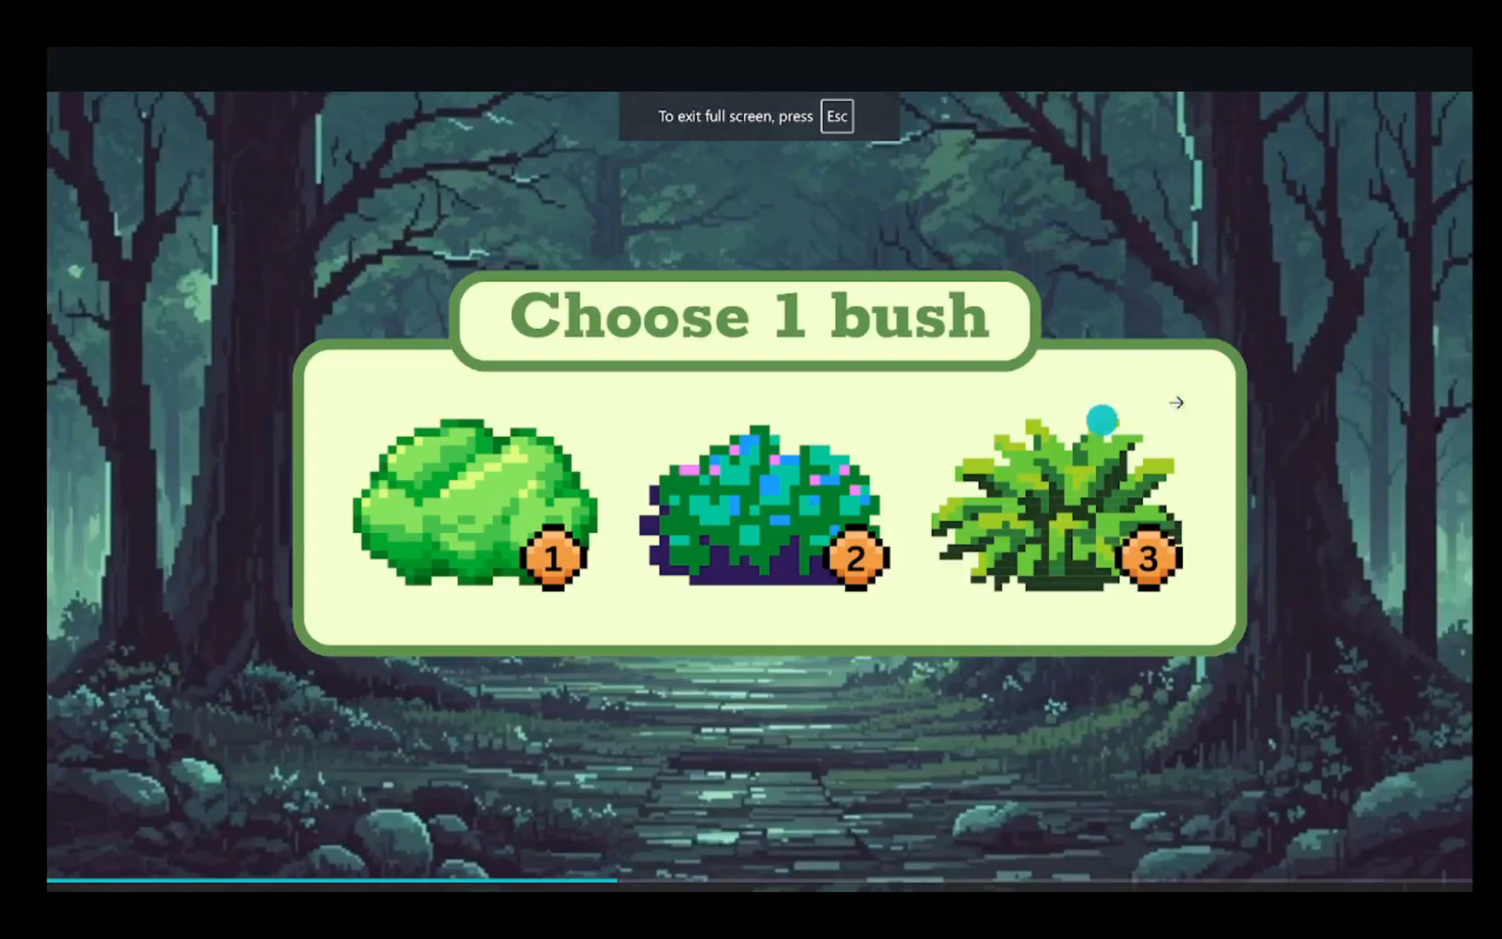
left_click(1037, 503)
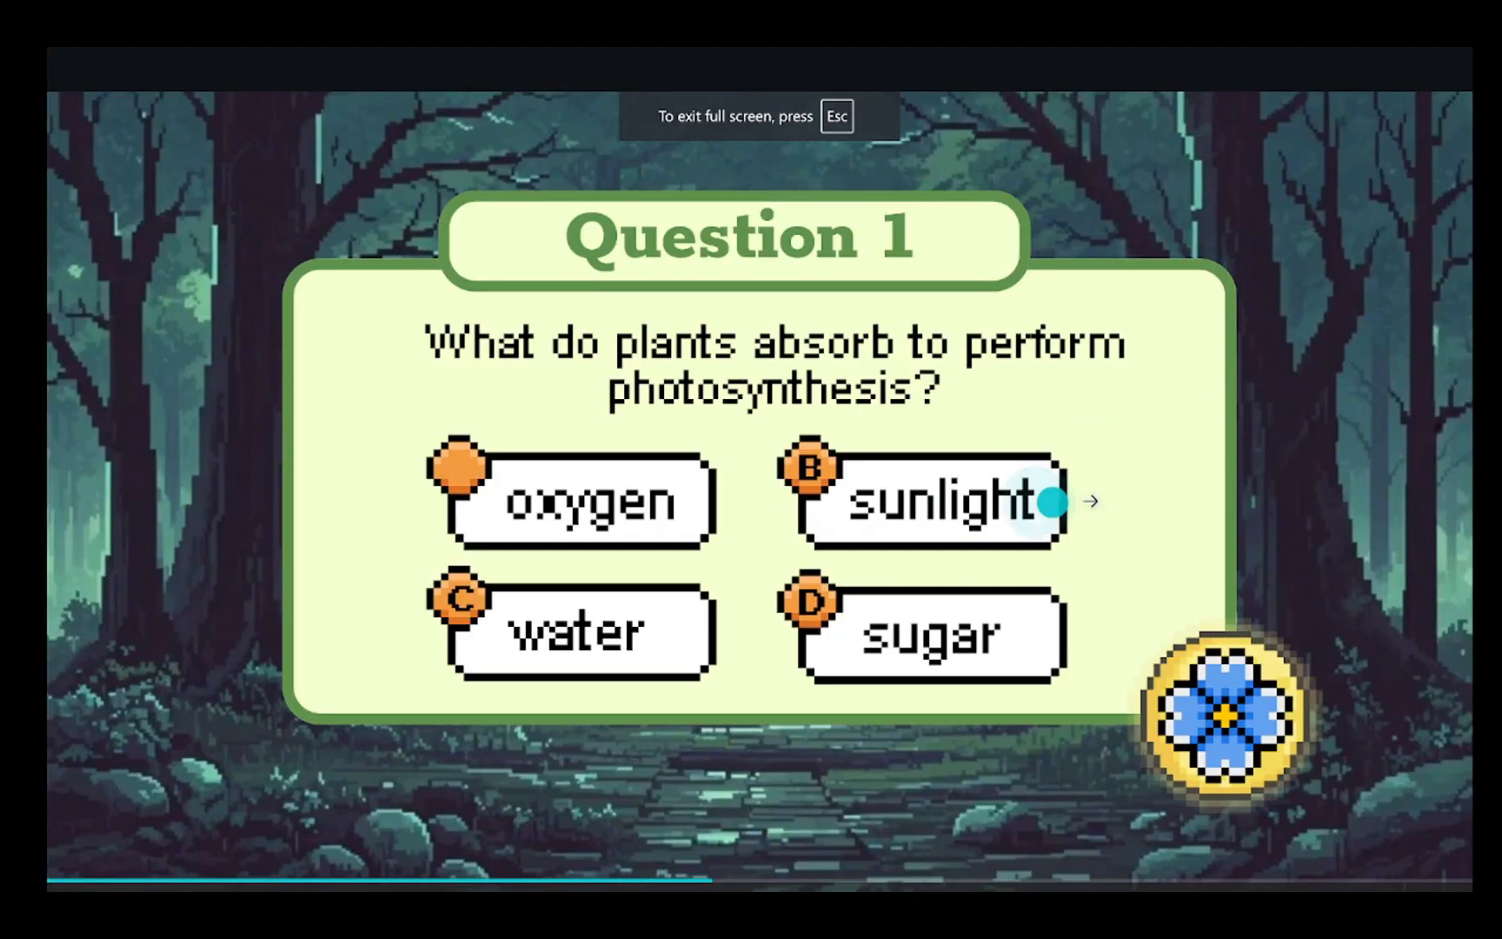
left_click(1109, 499)
left_click(1111, 500)
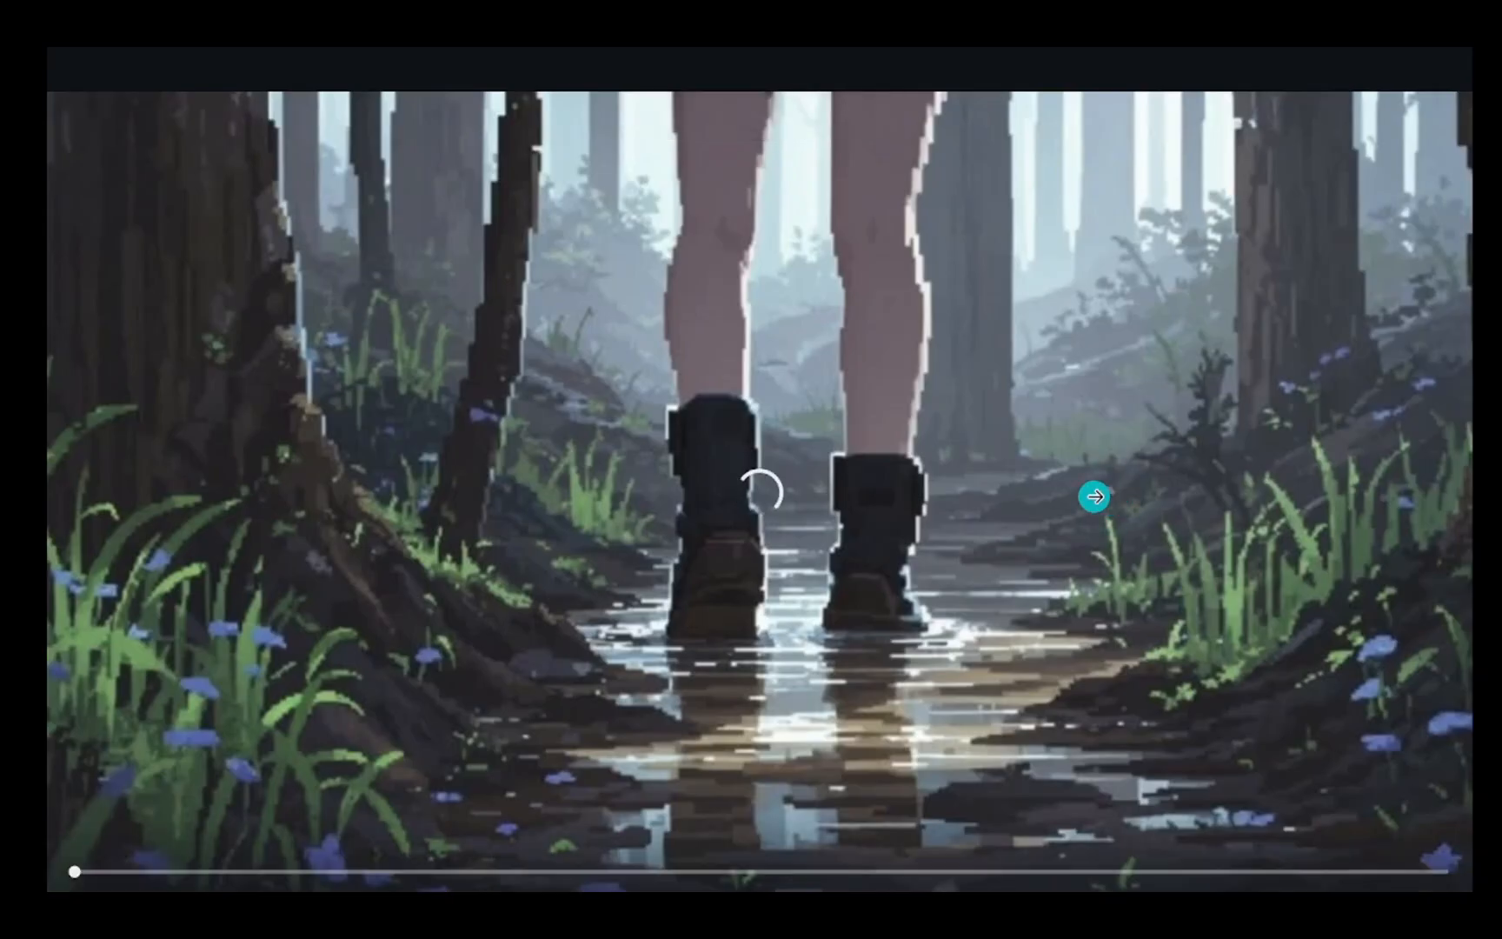
left_click(1095, 497)
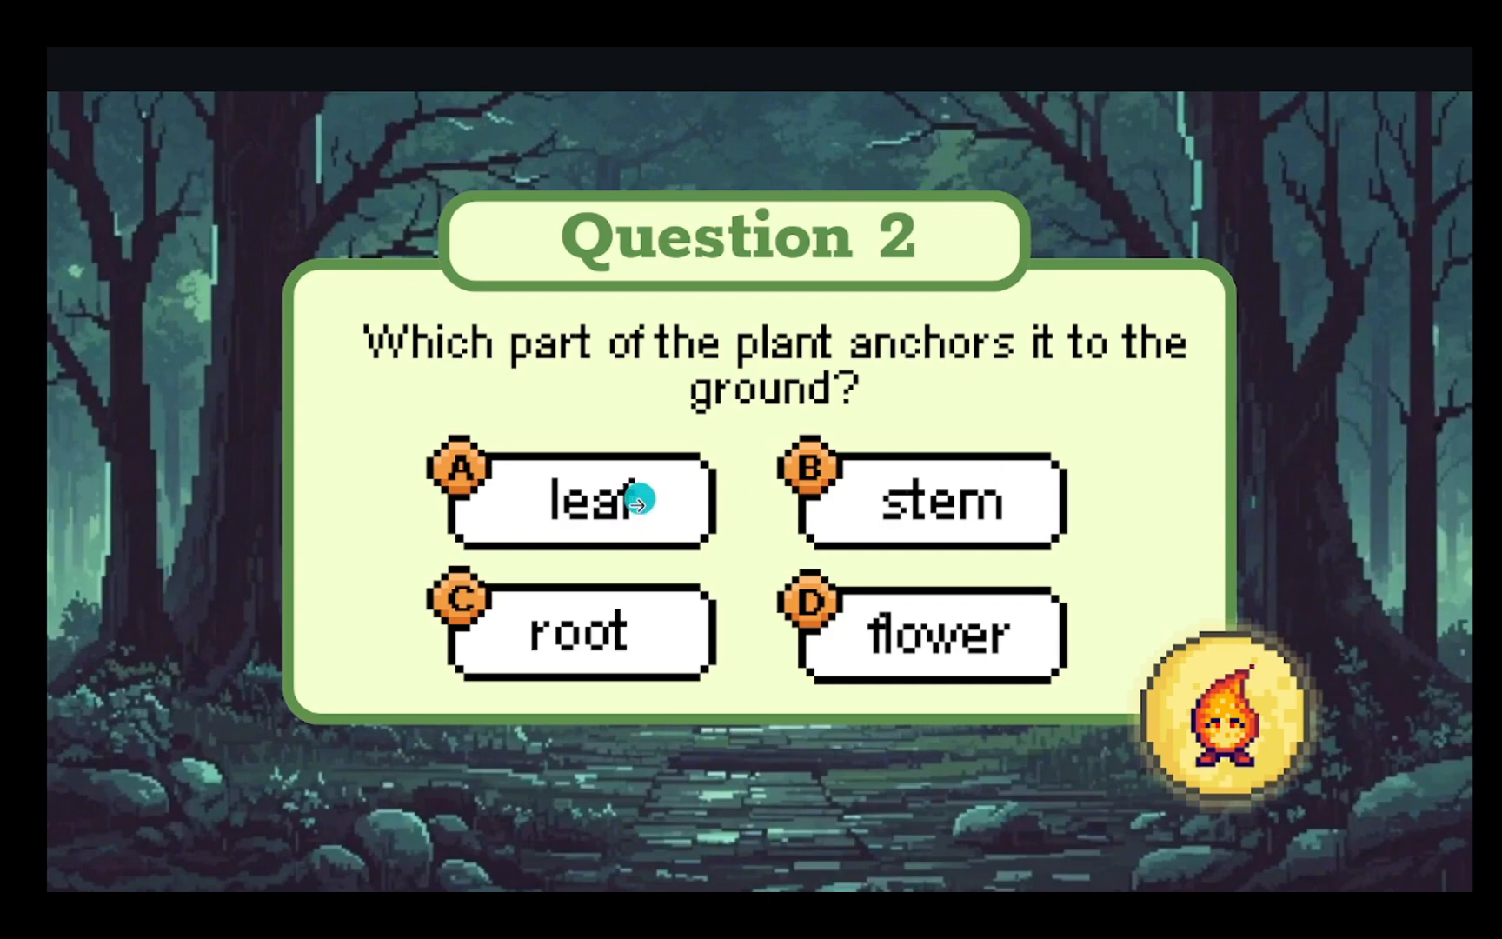
left_click(692, 510)
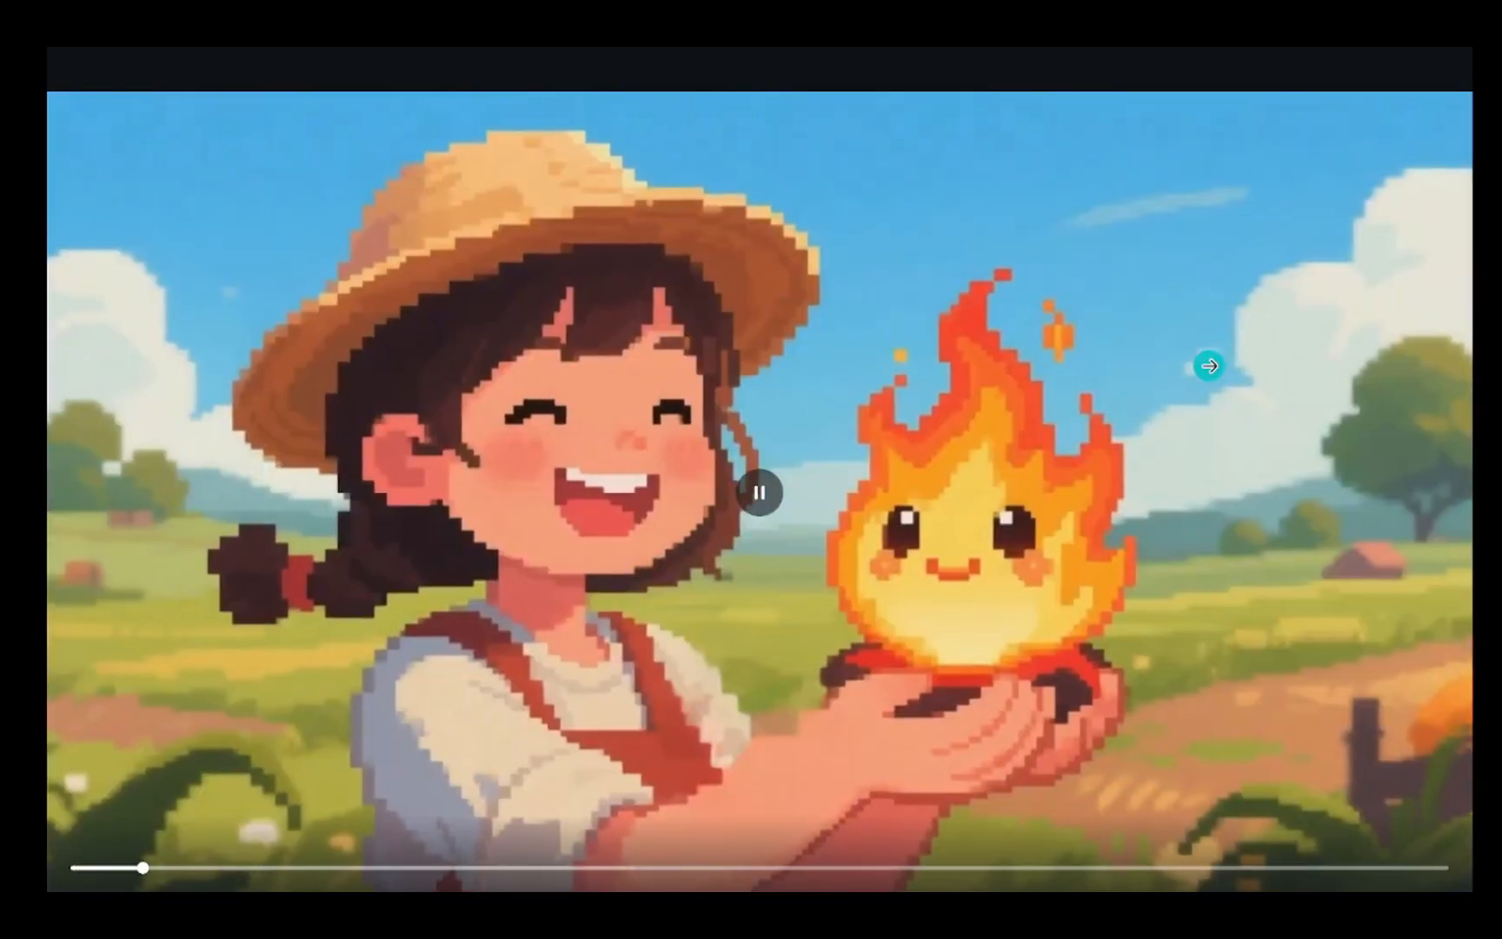
left_click(1208, 366)
left_click(1208, 366)
left_click(1208, 365)
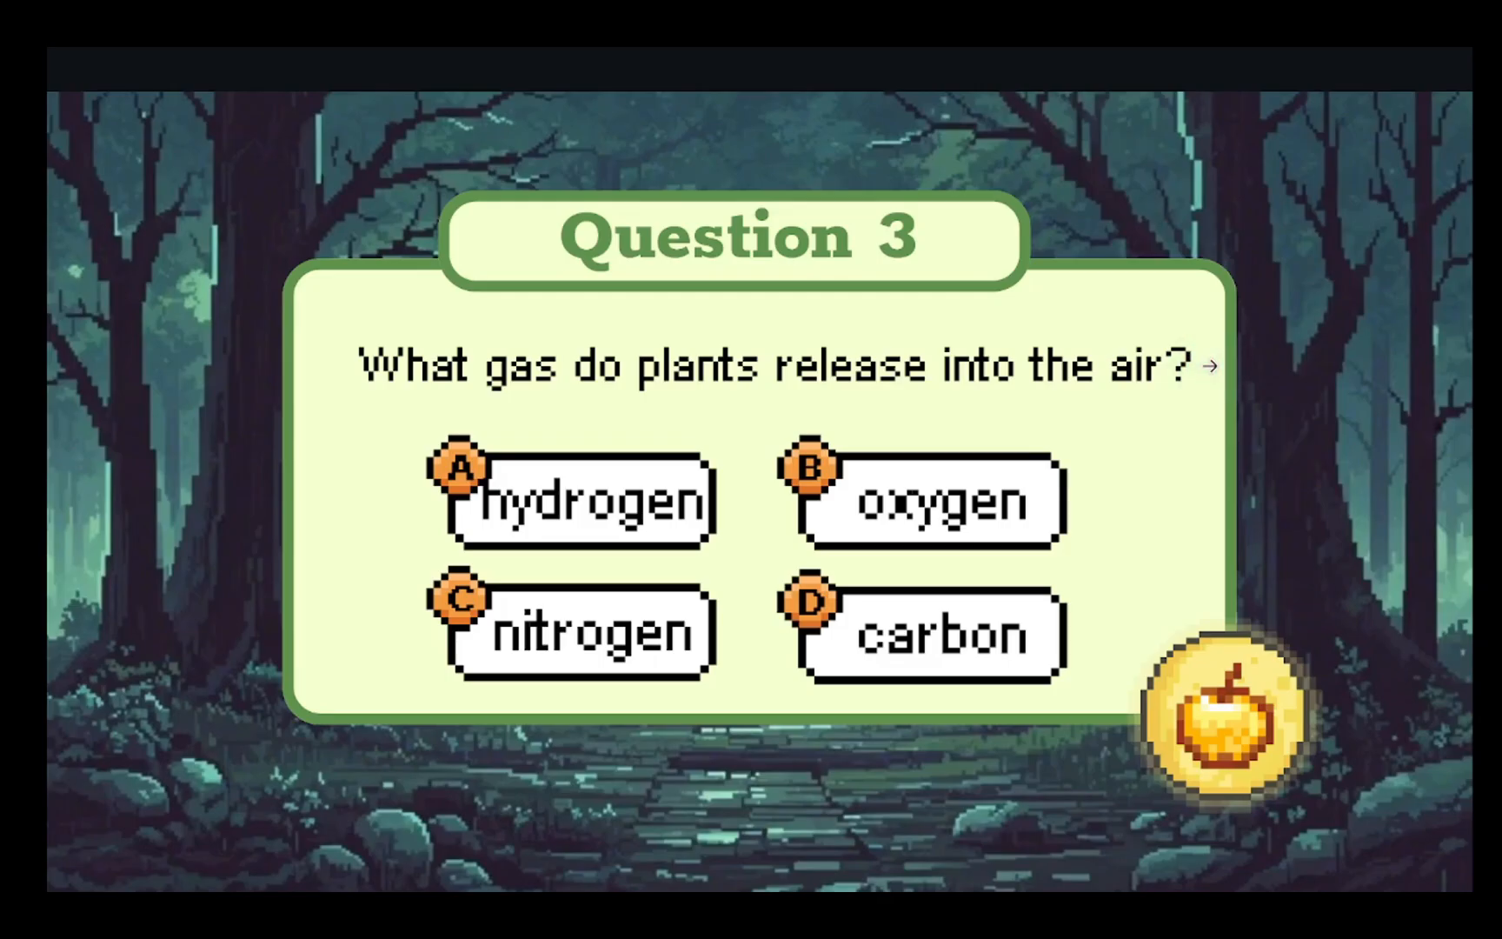
key("Escape")
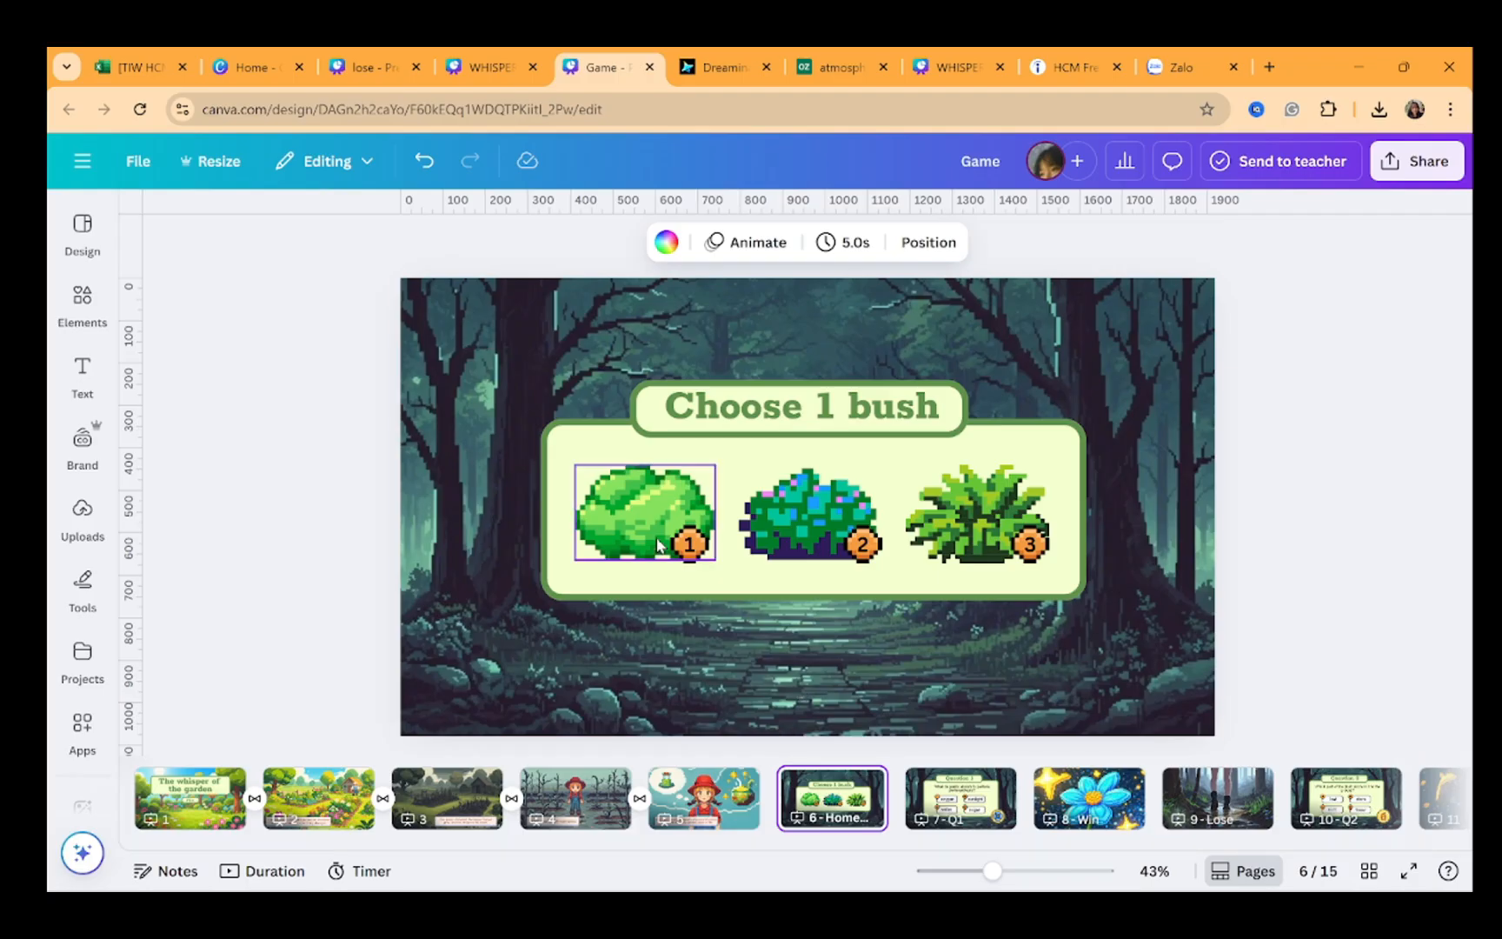
Link the first bush on the Choose 1 bush page to page 7 - Q1
left_click(630, 524)
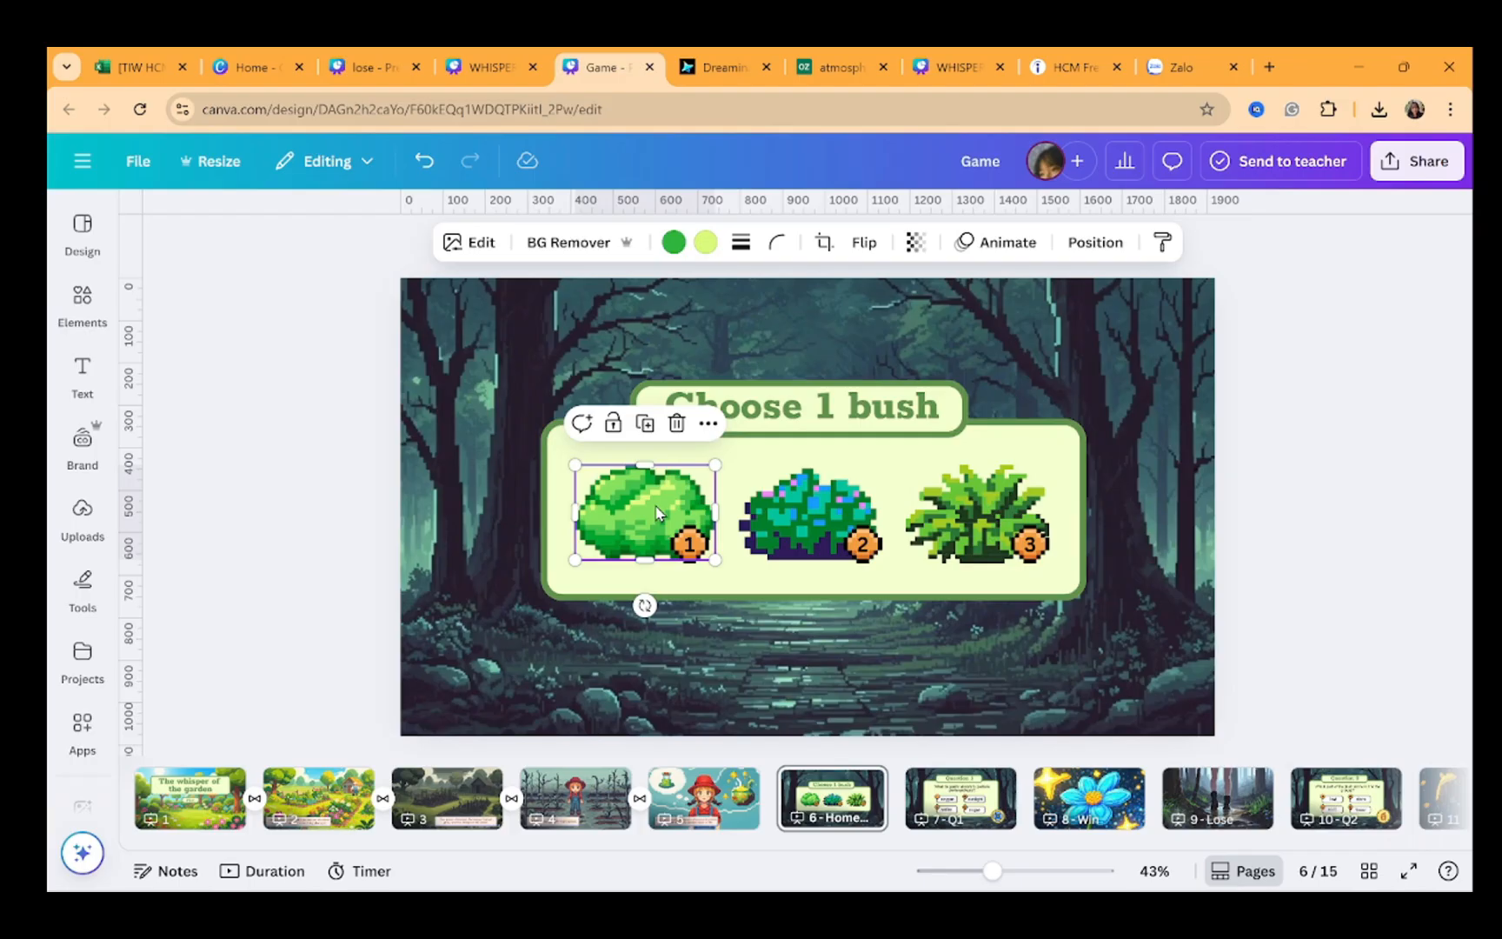
key("ctrl+k")
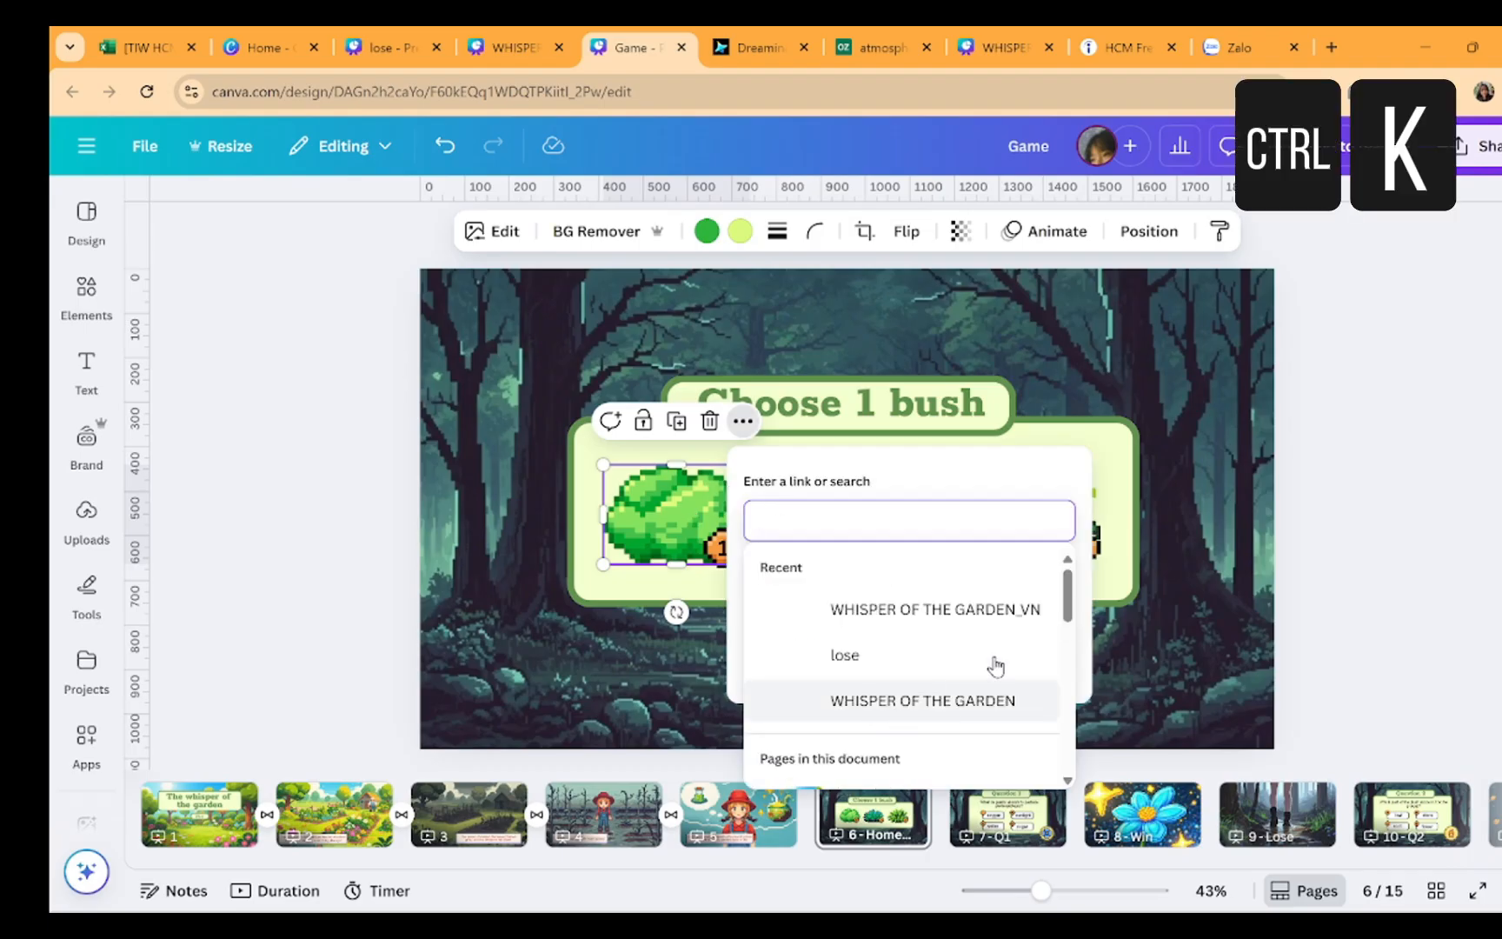
scroll(990, 652, "down", 3)
scroll(999, 652, "down", 1)
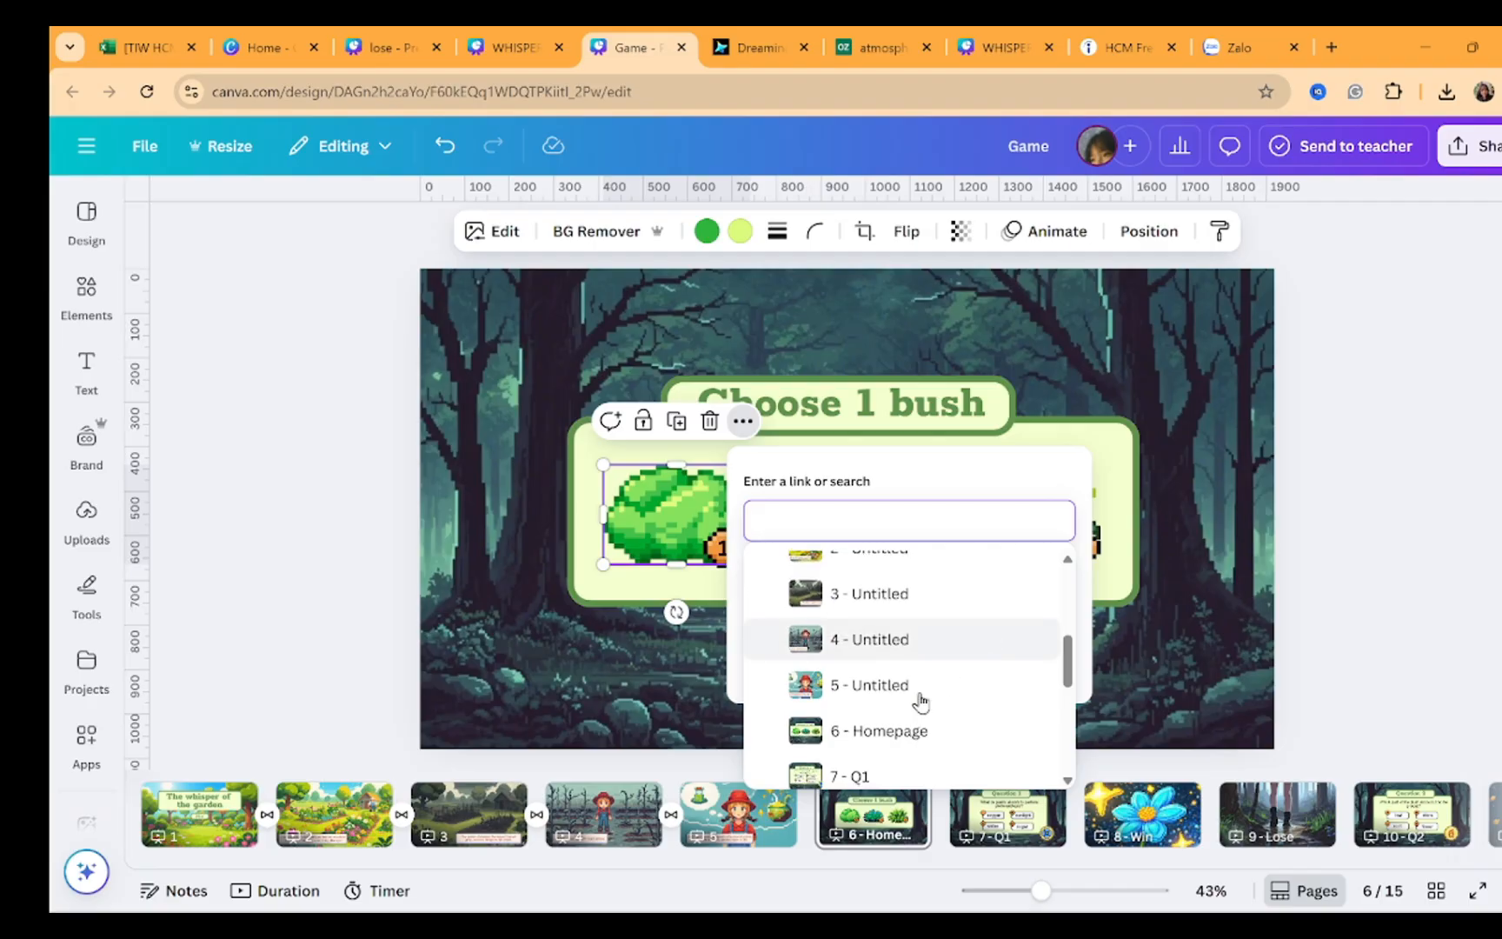
scroll(878, 748, "down", 1)
scroll(876, 748, "down", 1)
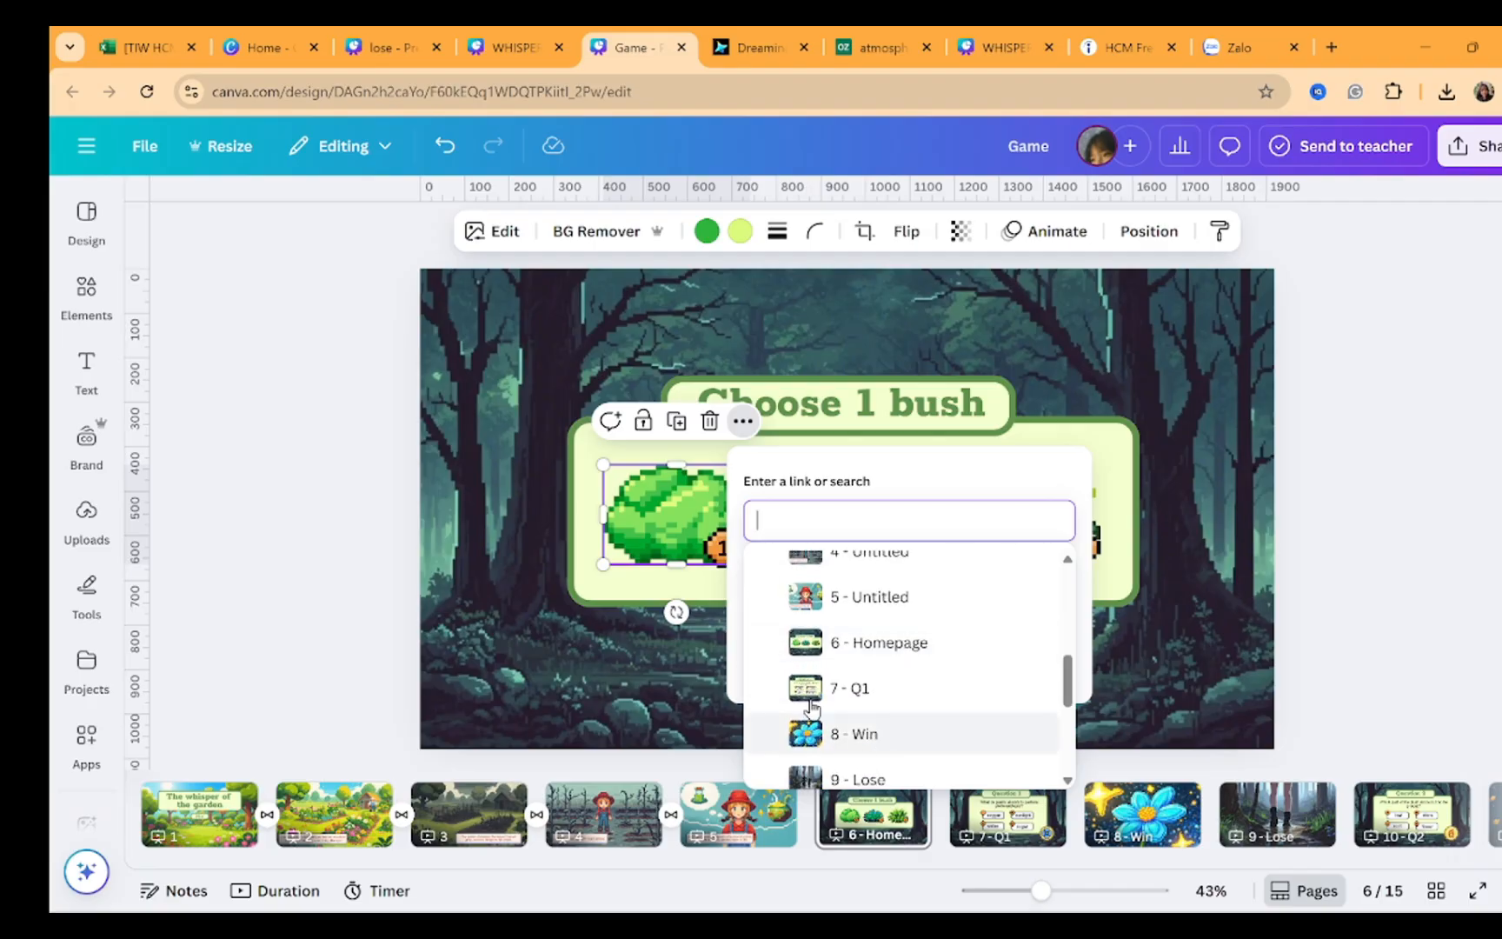
left_click(942, 684)
left_click(787, 661)
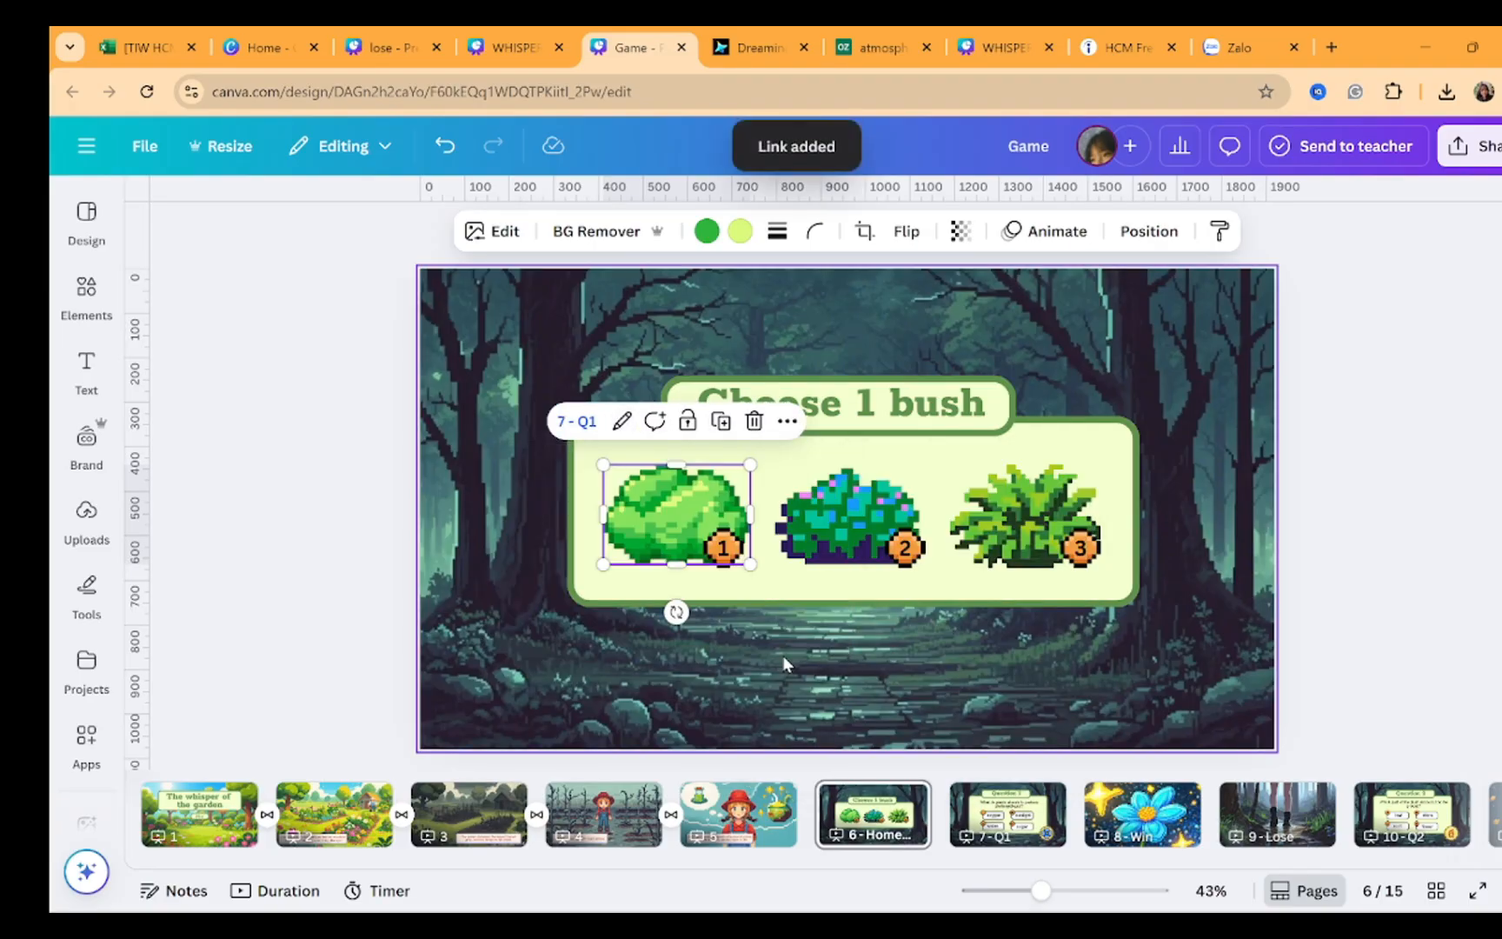
Link the second bush to page 10 - Q2
left_click(874, 532)
key("ctrl+k")
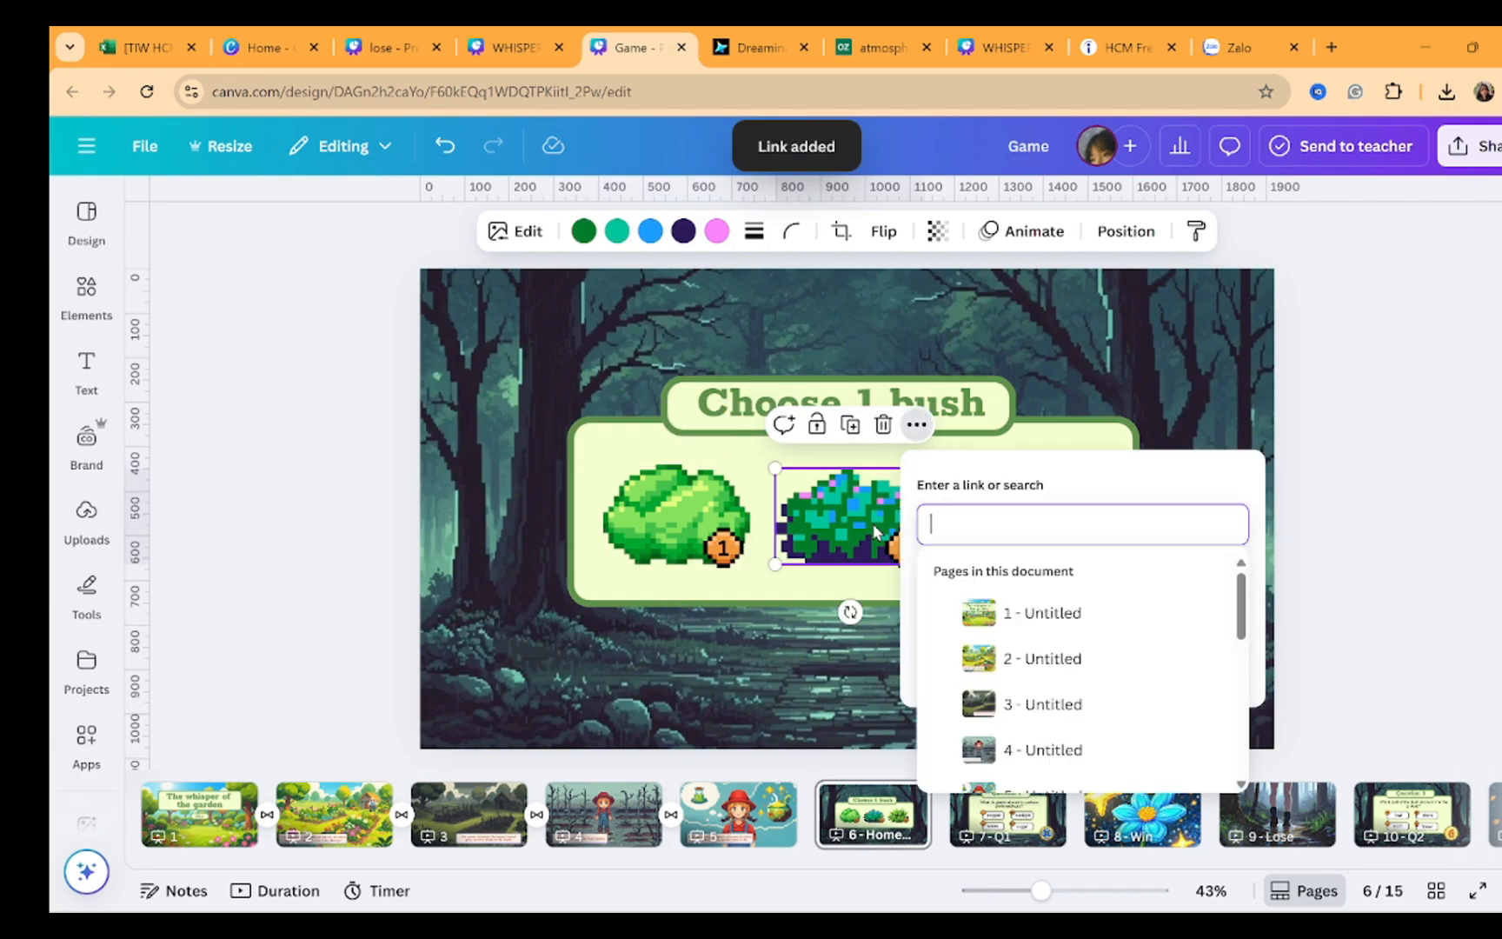
scroll(1012, 665, "down", 5)
scroll(1022, 674, "down", 2)
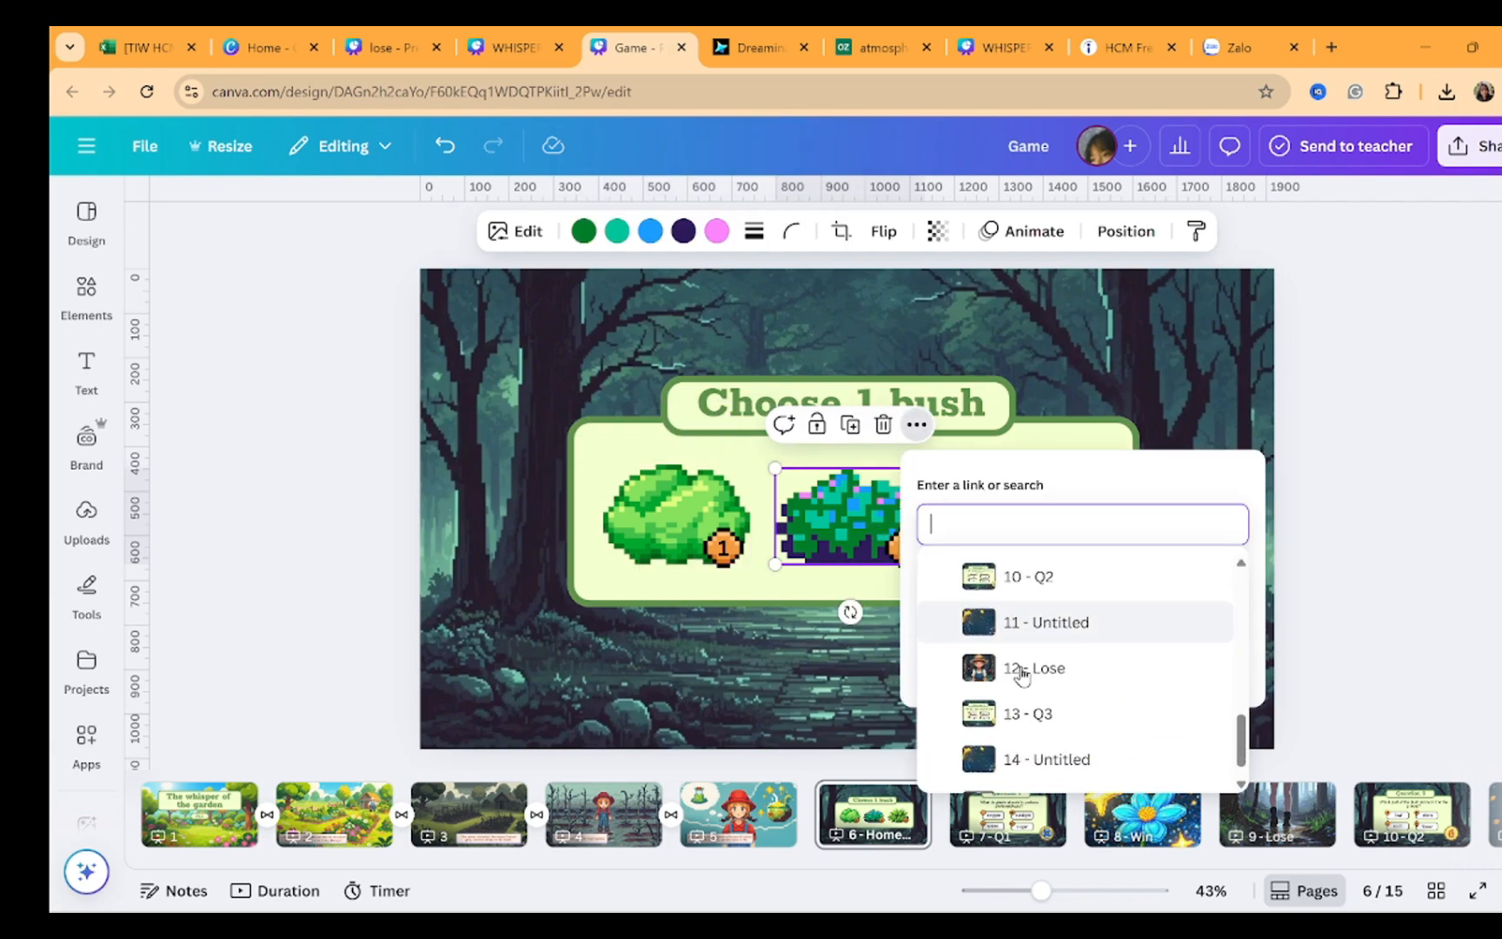
left_click(1082, 592)
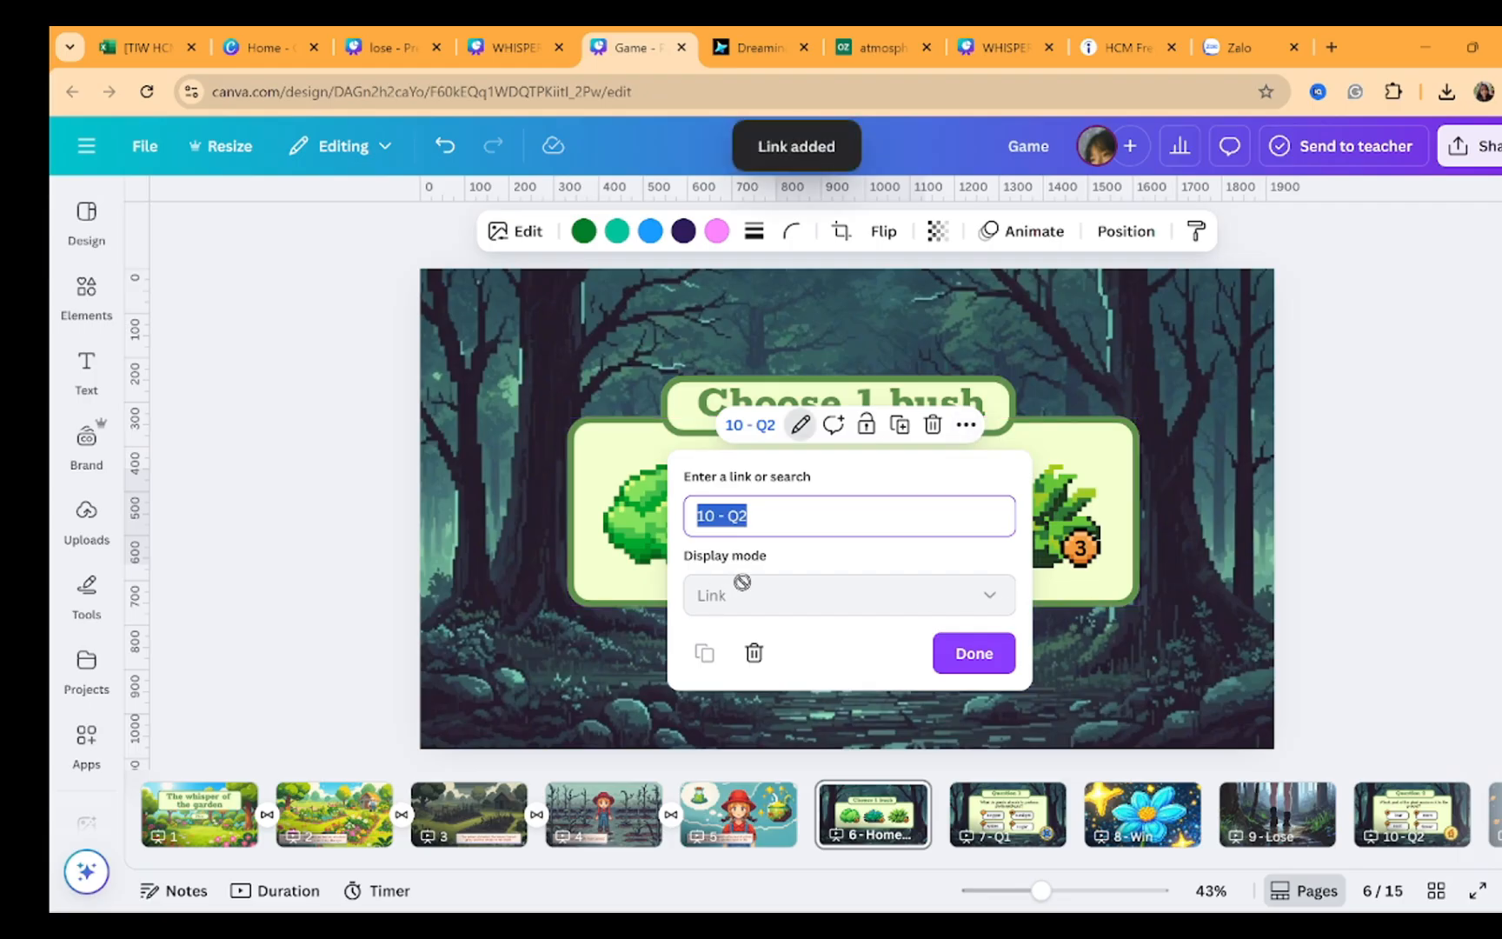
left_click(969, 660)
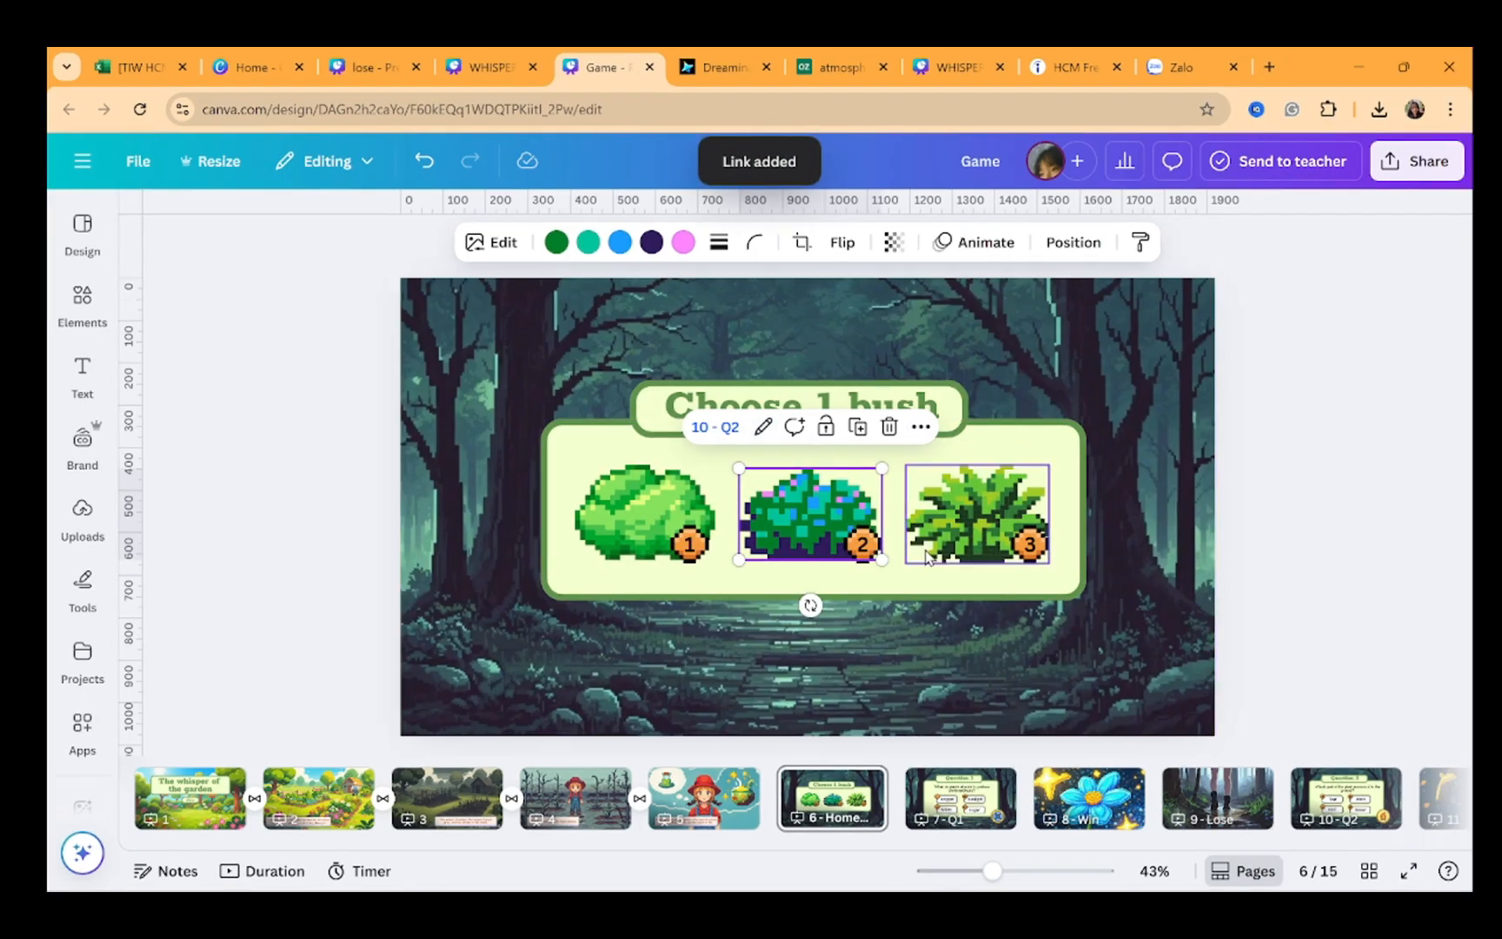
Link the third bush to page 13 - Q3
left_click(929, 557)
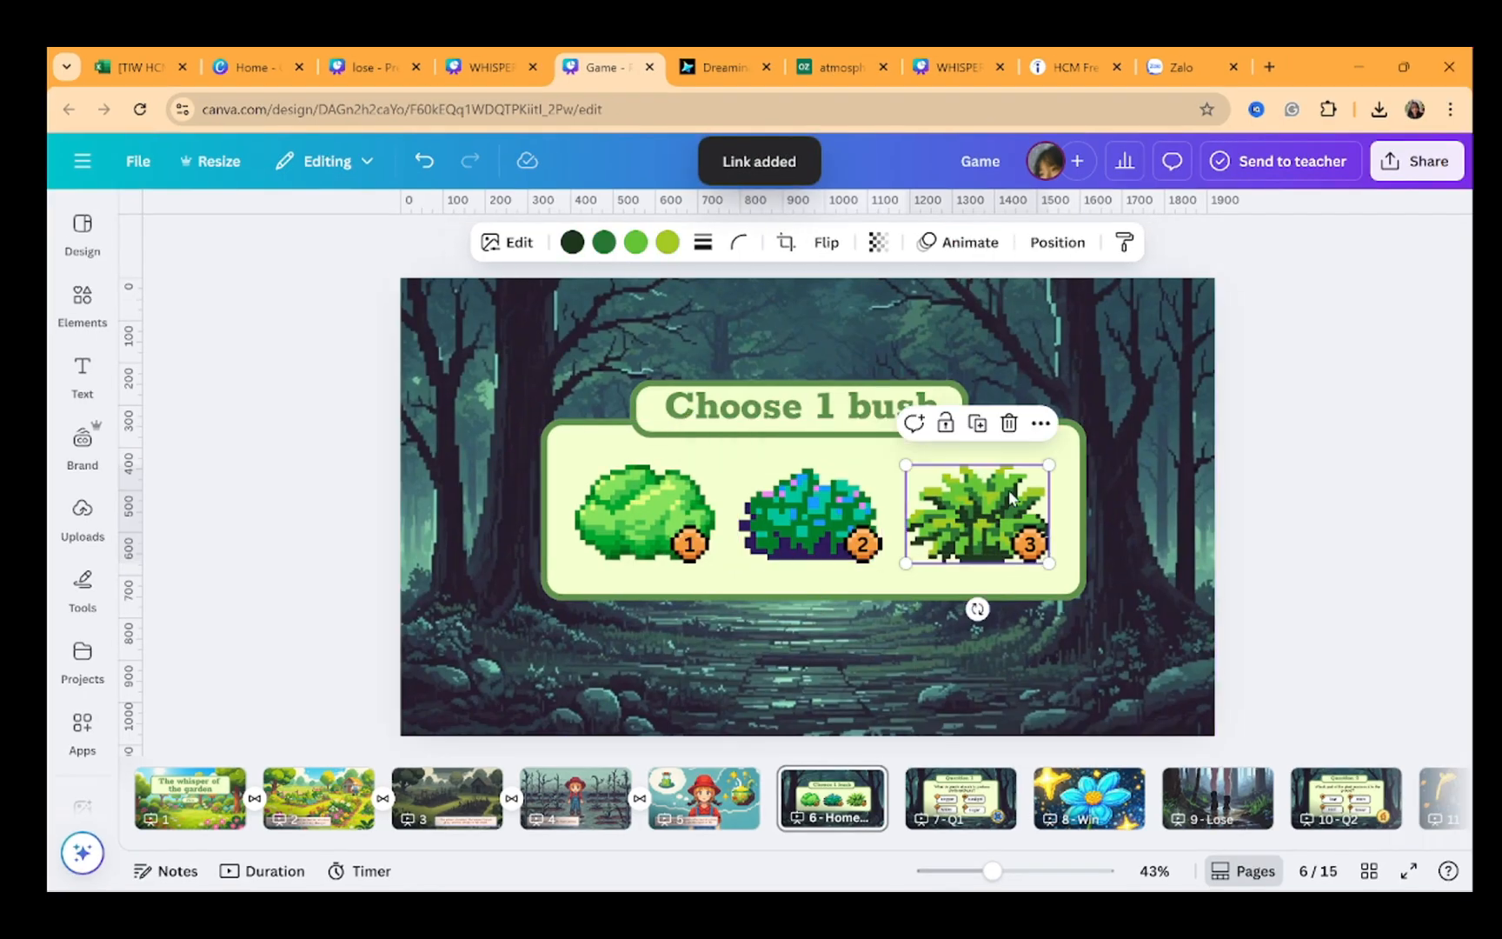
key("ctrl+k")
scroll(1199, 719, "down", 8)
left_click(1197, 711)
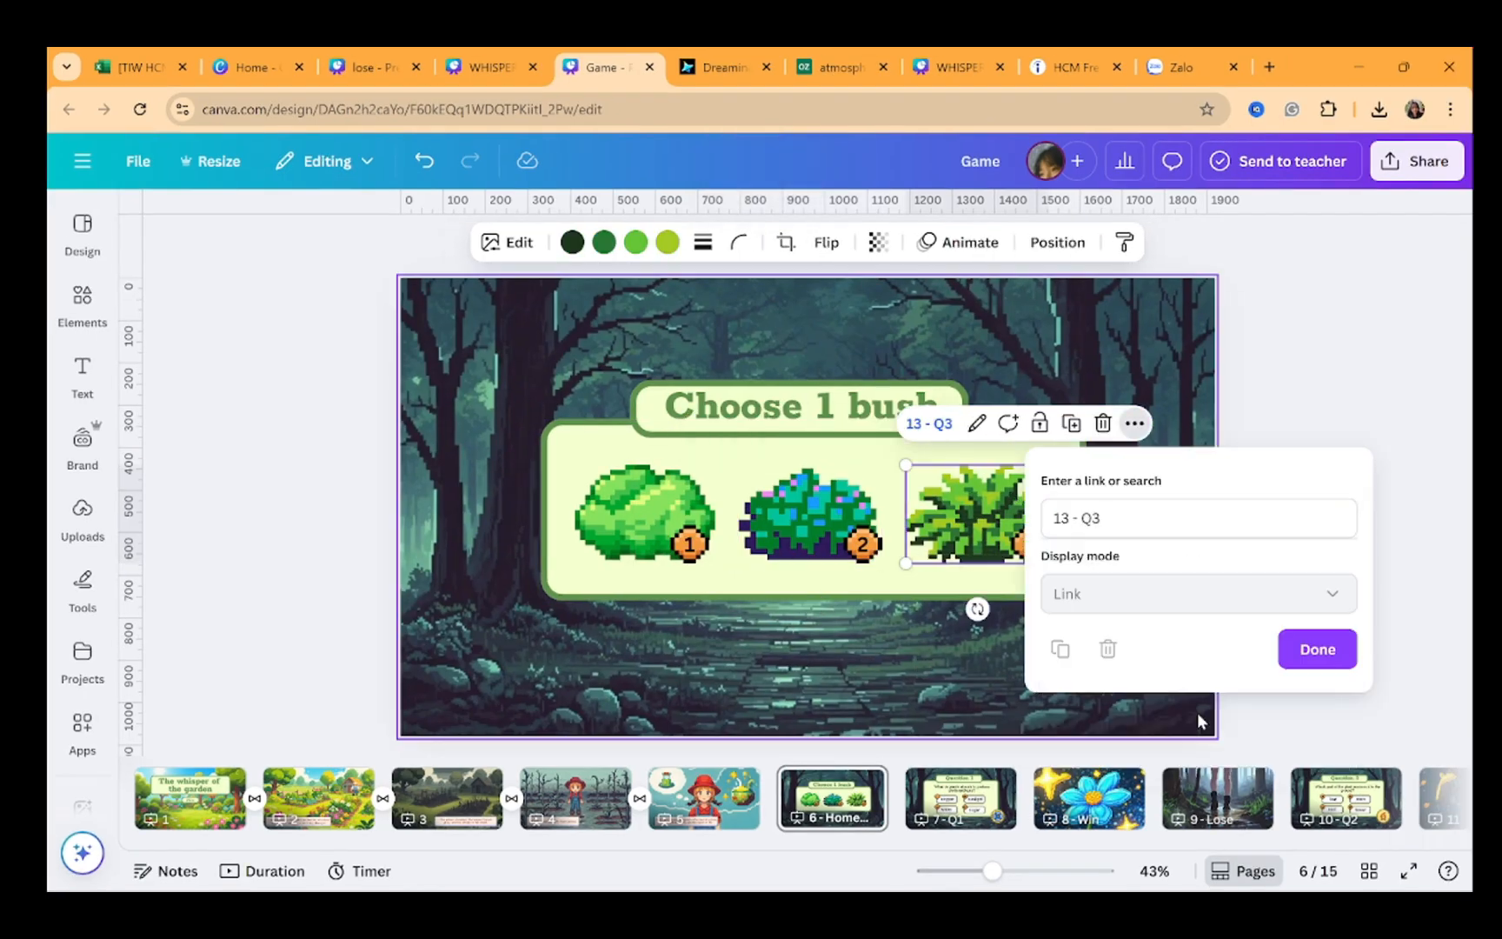
left_click(1082, 641)
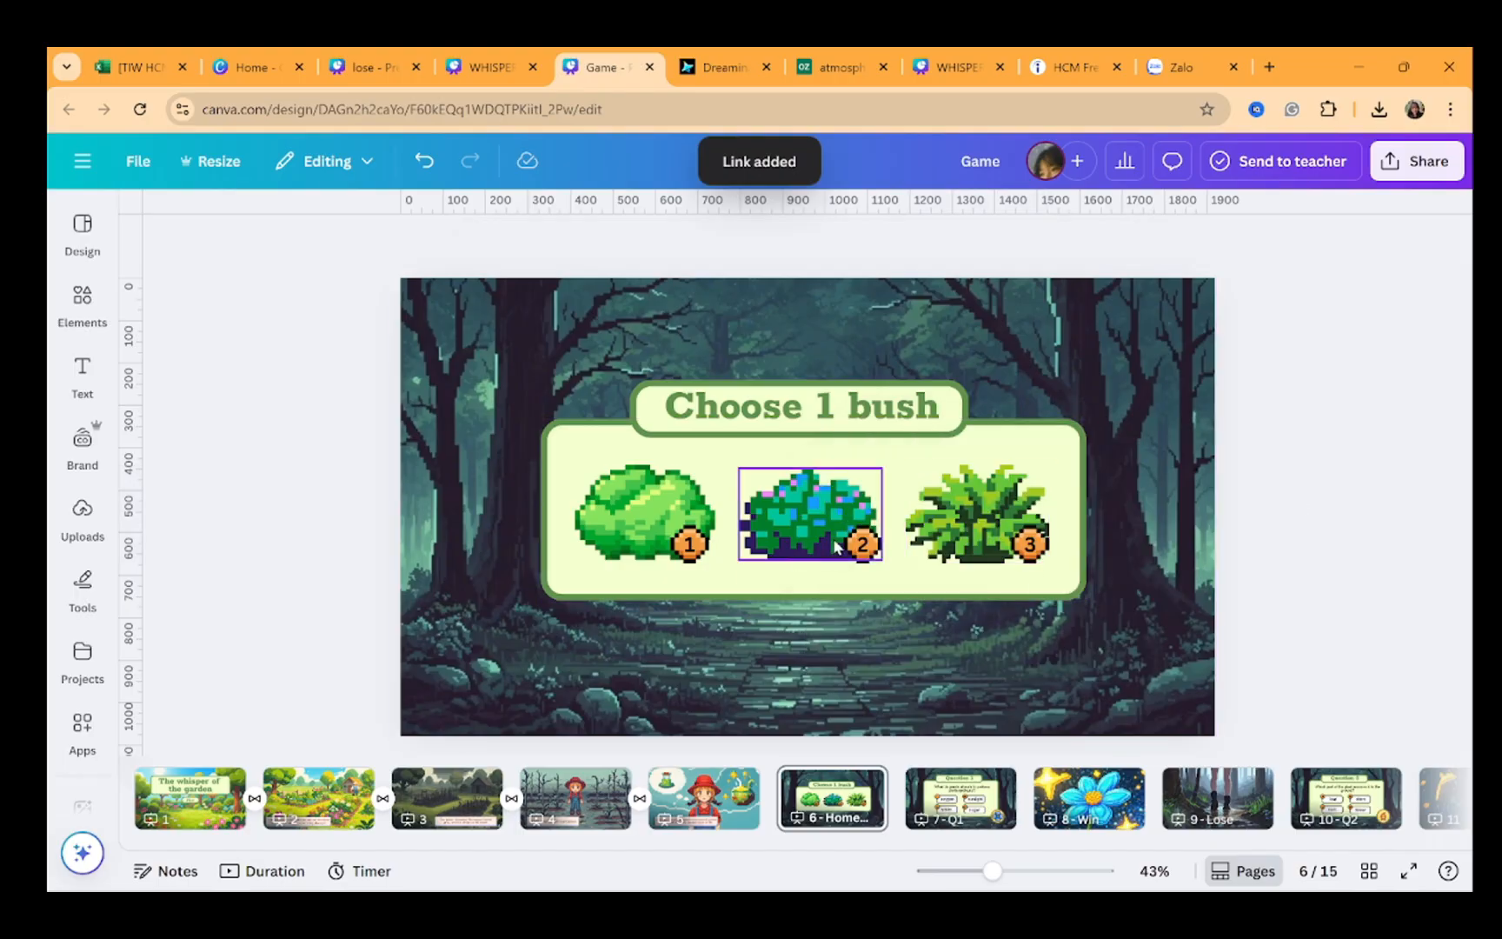
Preview the design in full-screen presentation and leave it
left_click(1410, 873)
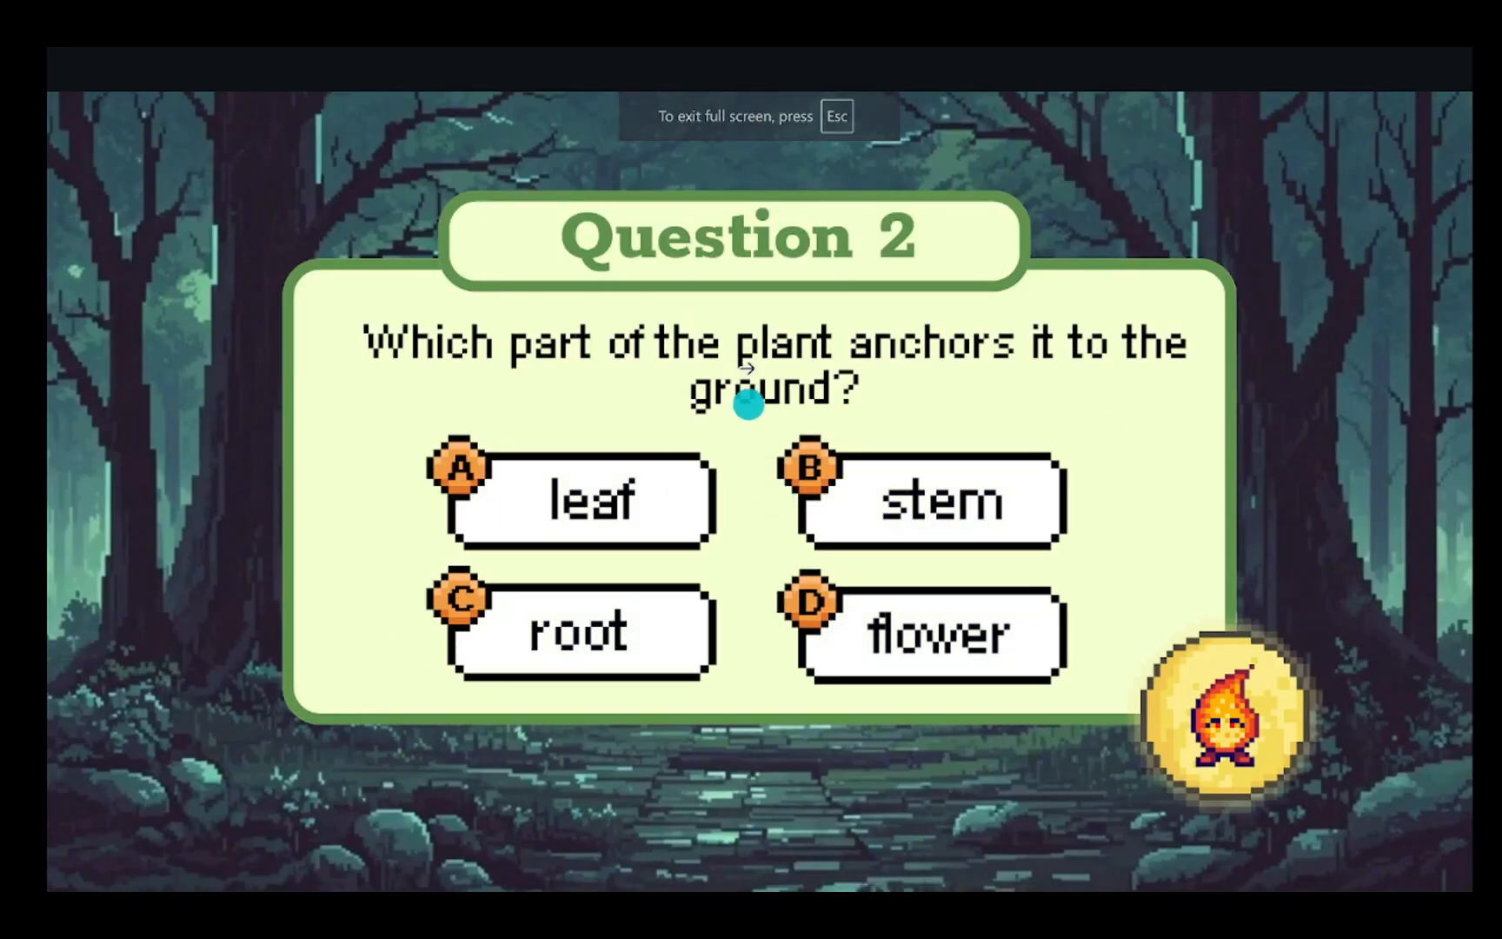
key("Escape")
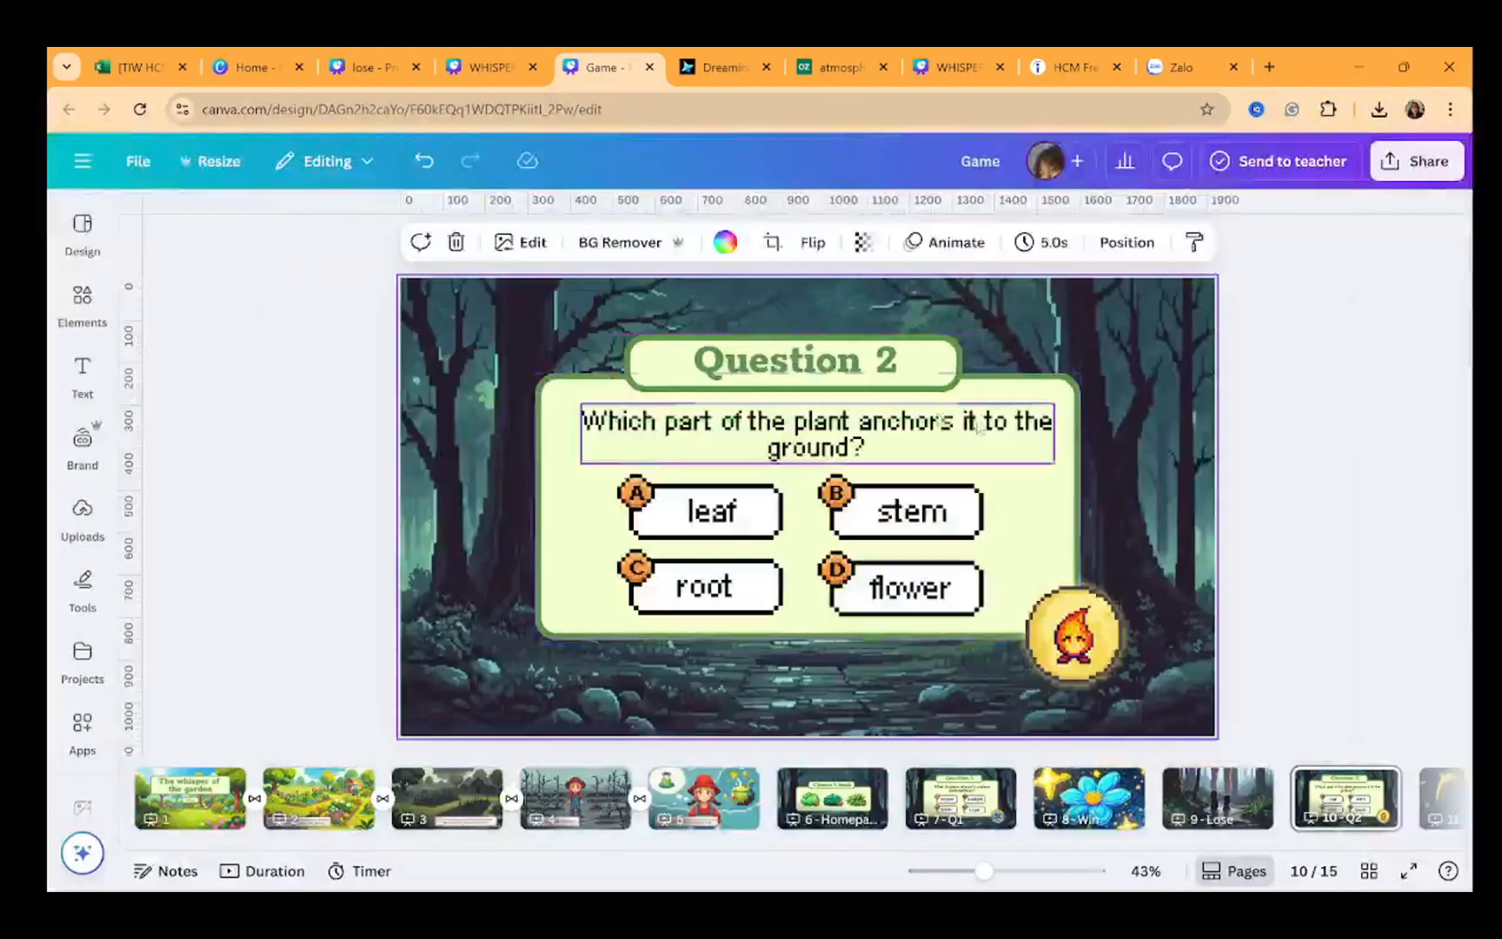
Search graphics for pixel and place a pixel star in the upper-right corner of page 8 - Win
scroll(834, 825, "right", 2)
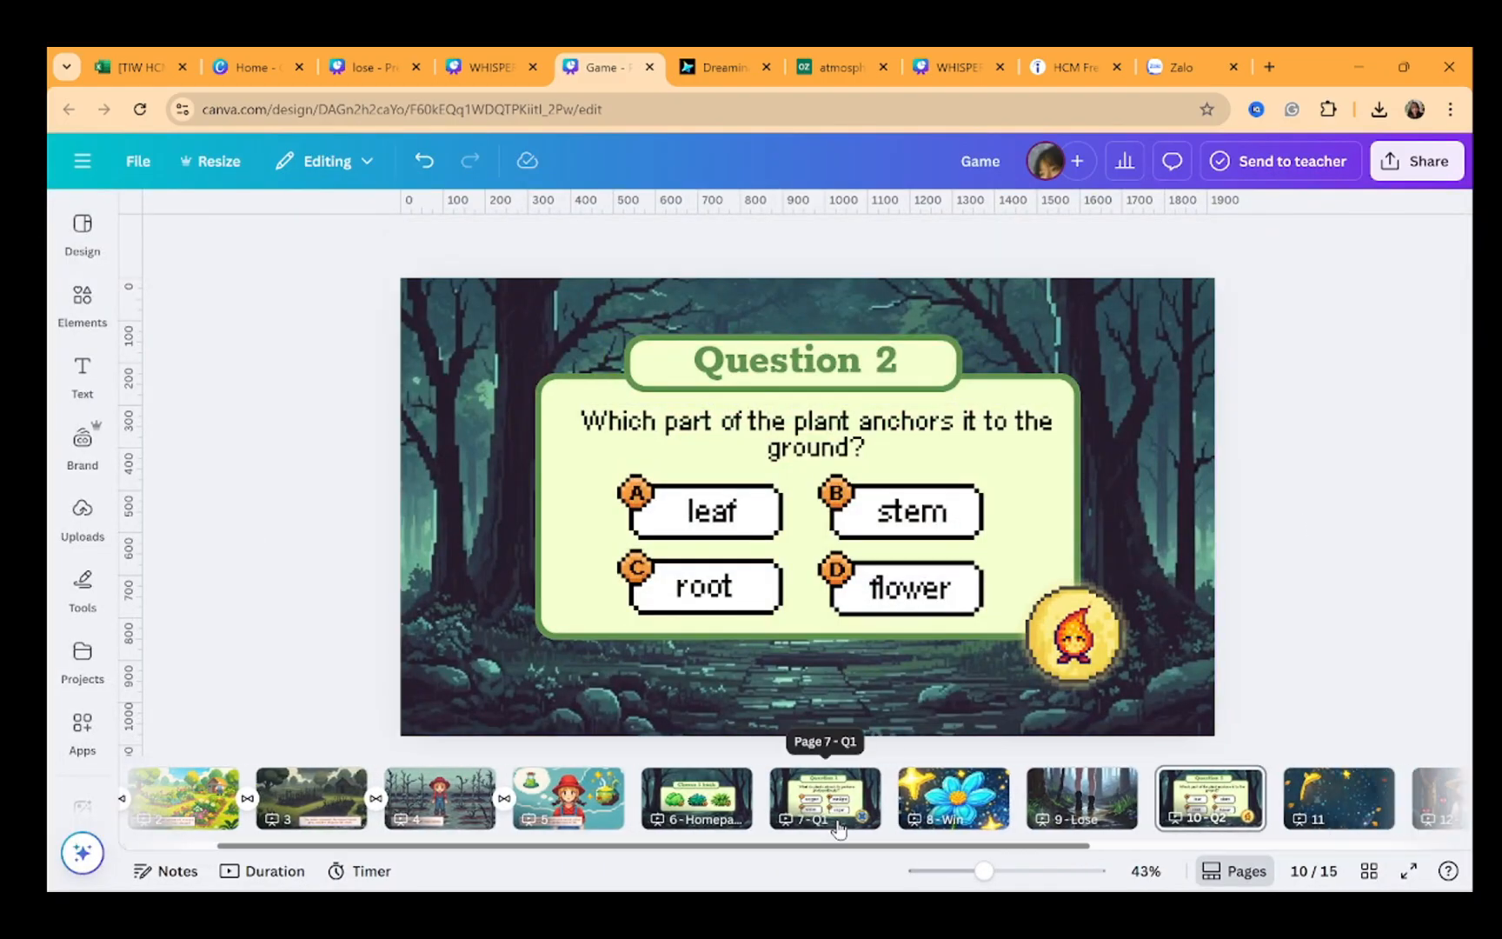
left_click(934, 812)
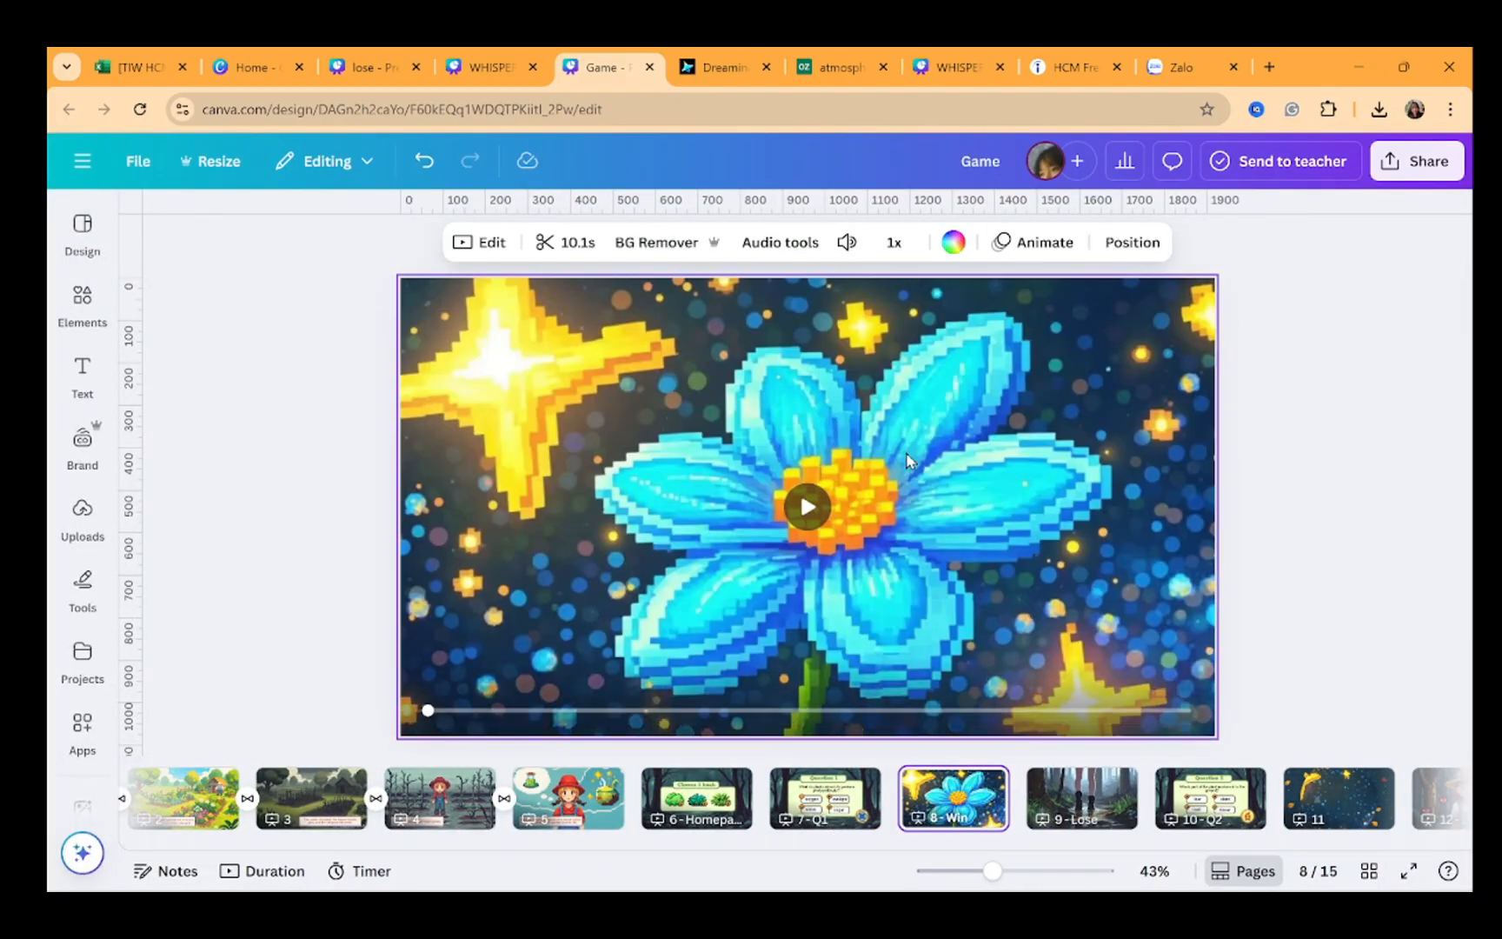
left_click(83, 300)
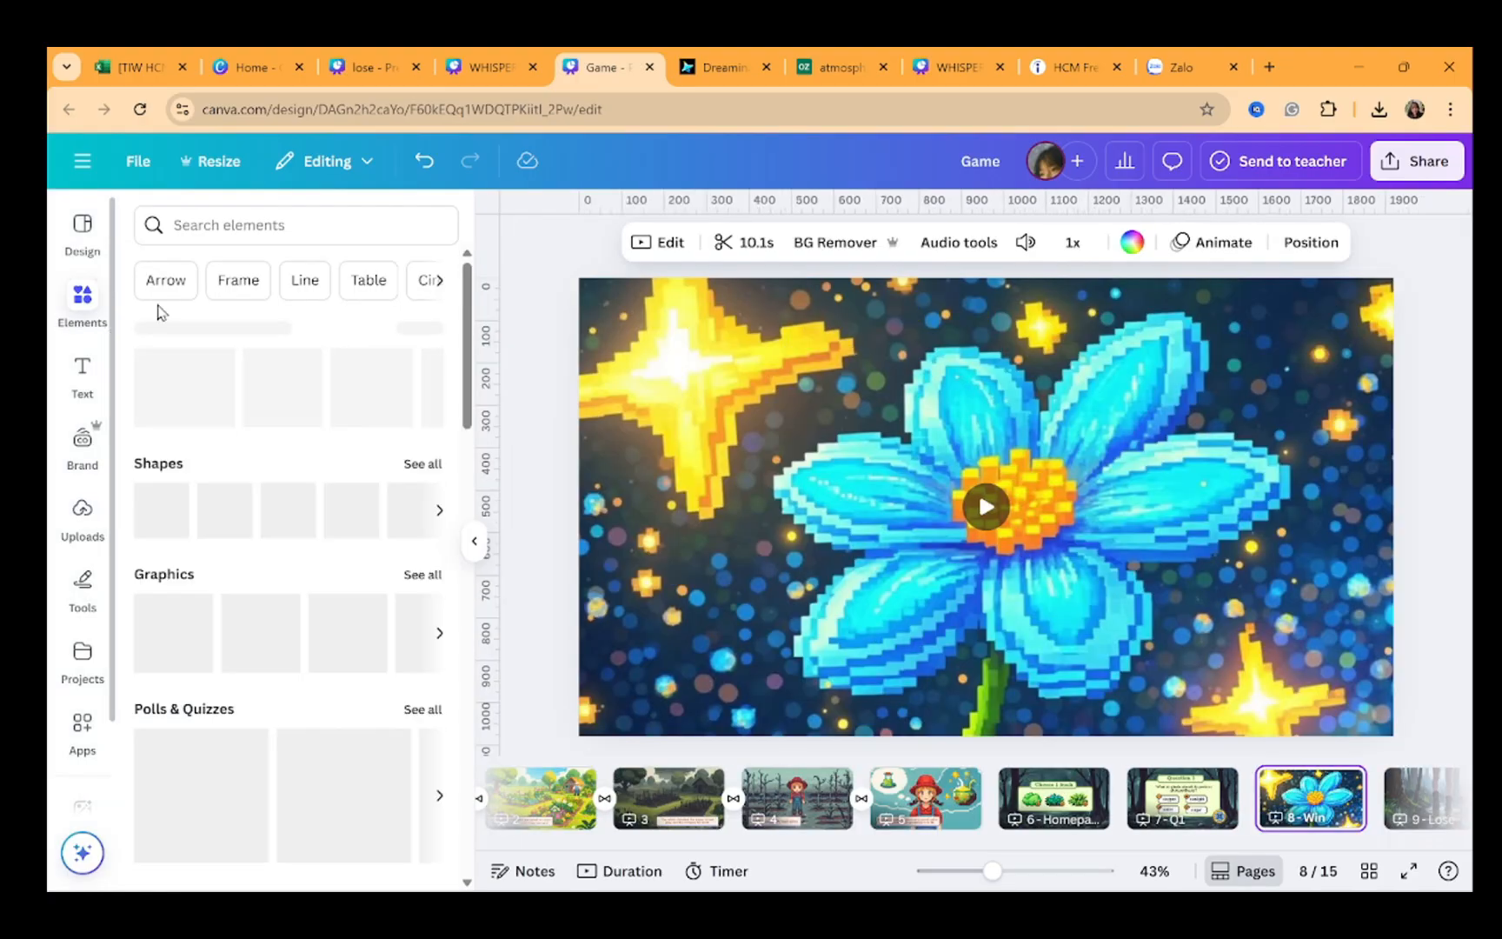
left_click(247, 226)
type("pi")
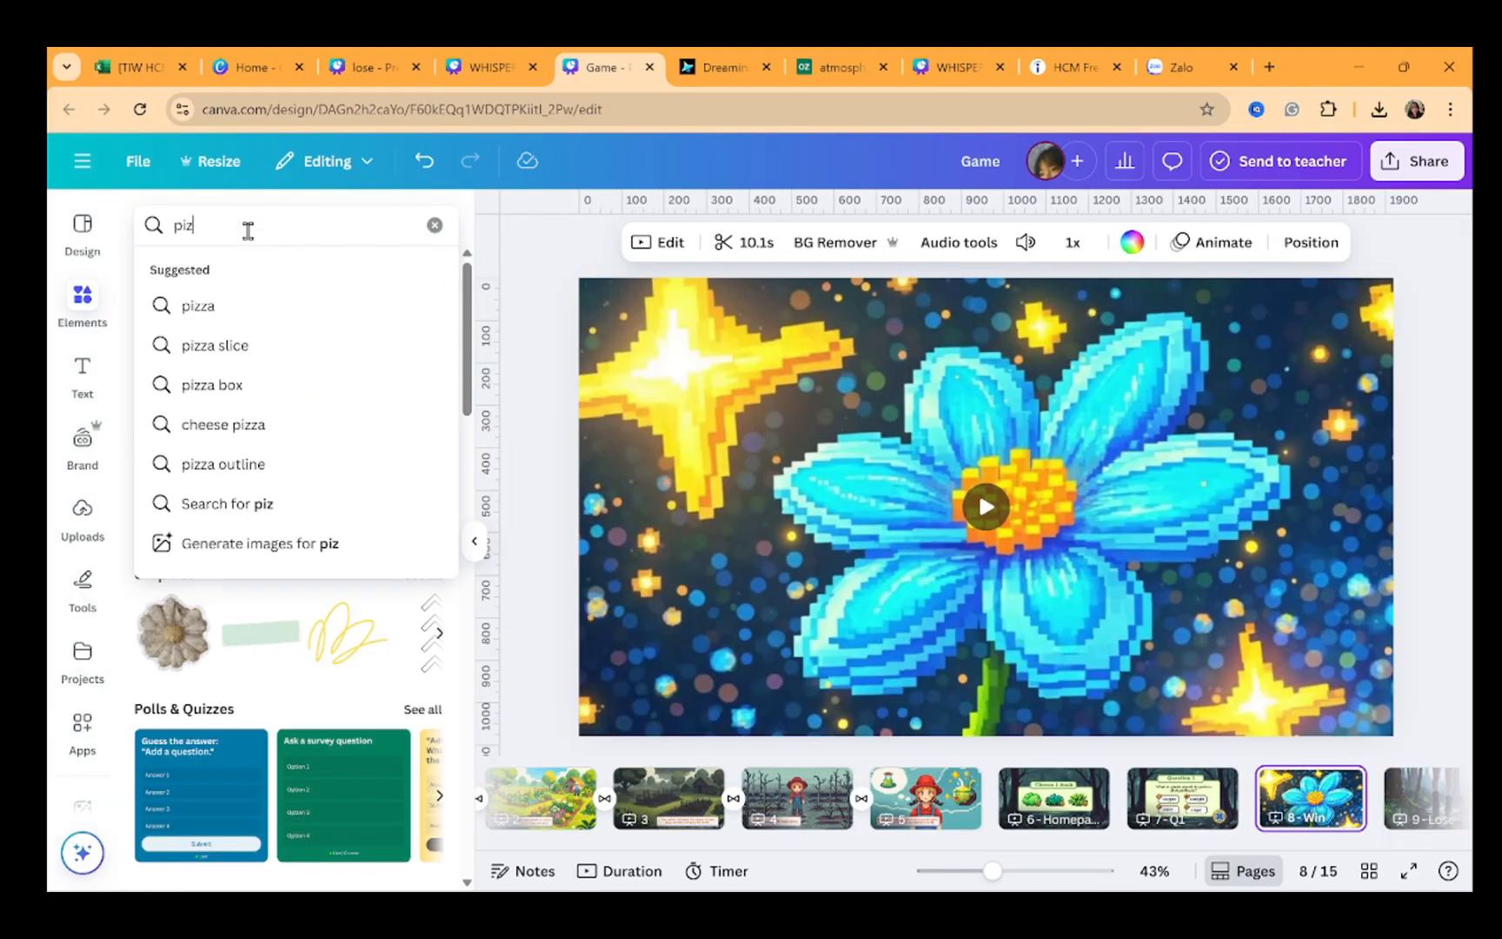
type("xel")
key("Return")
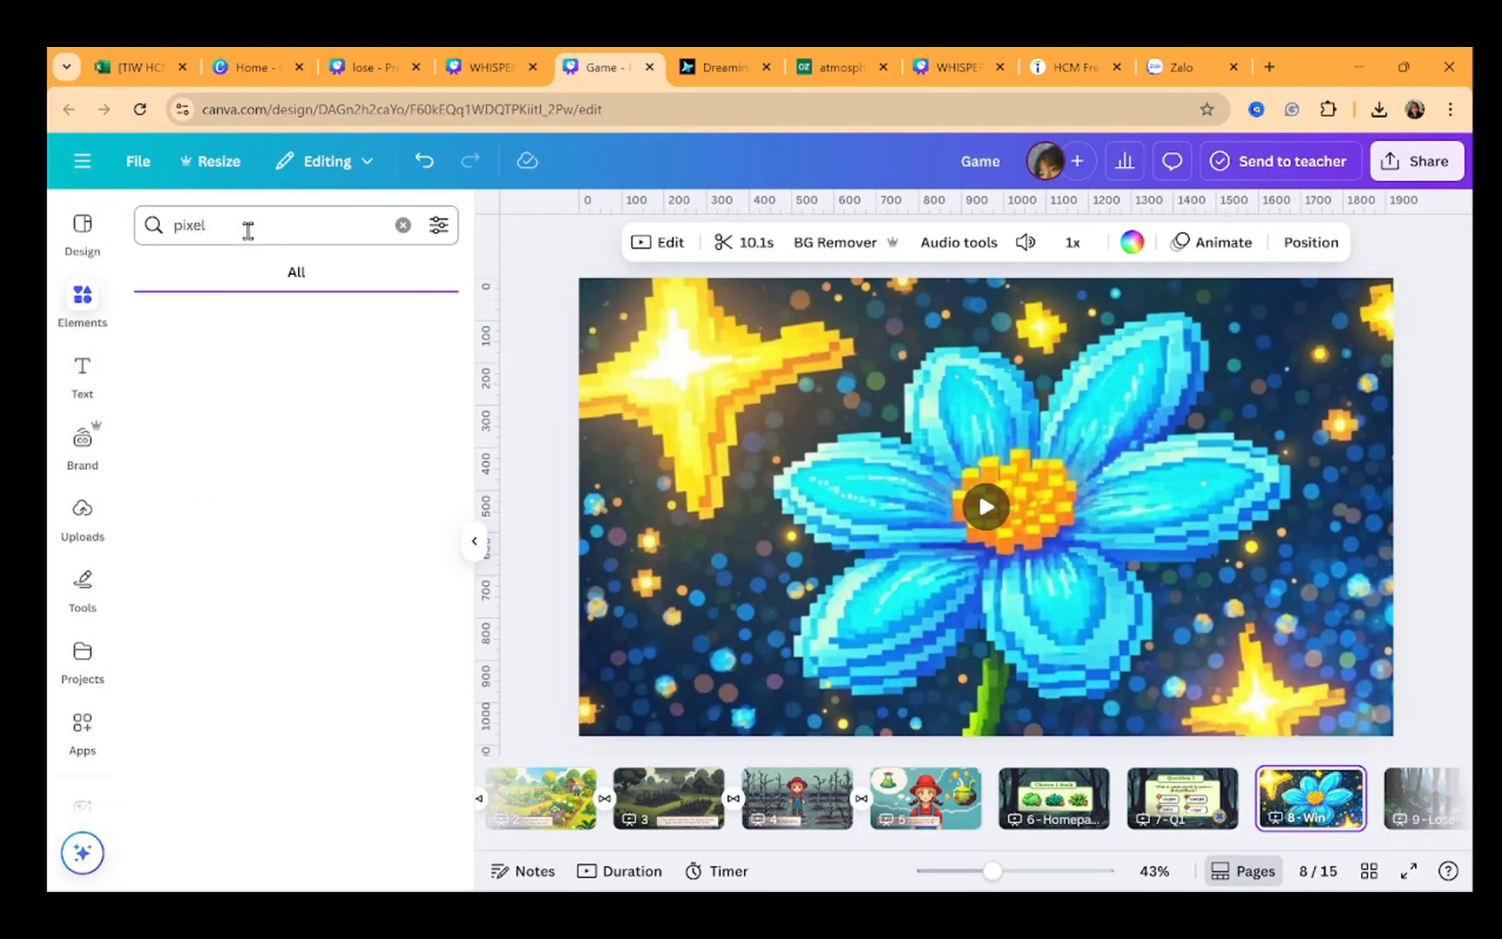
left_click(203, 273)
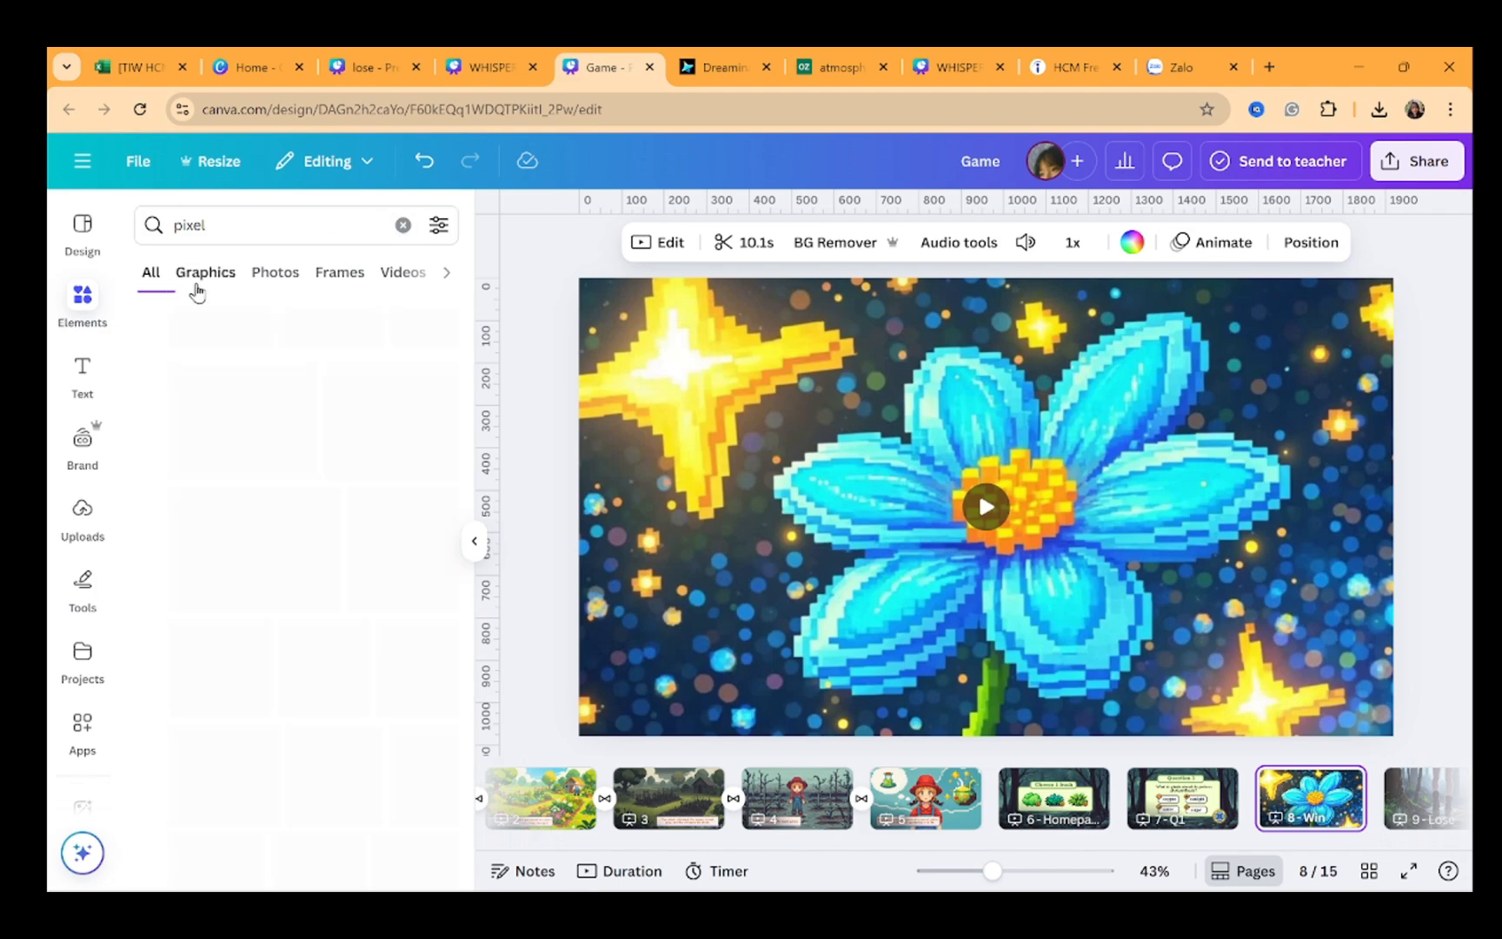
scroll(309, 521, "down", 1)
scroll(309, 522, "down", 2)
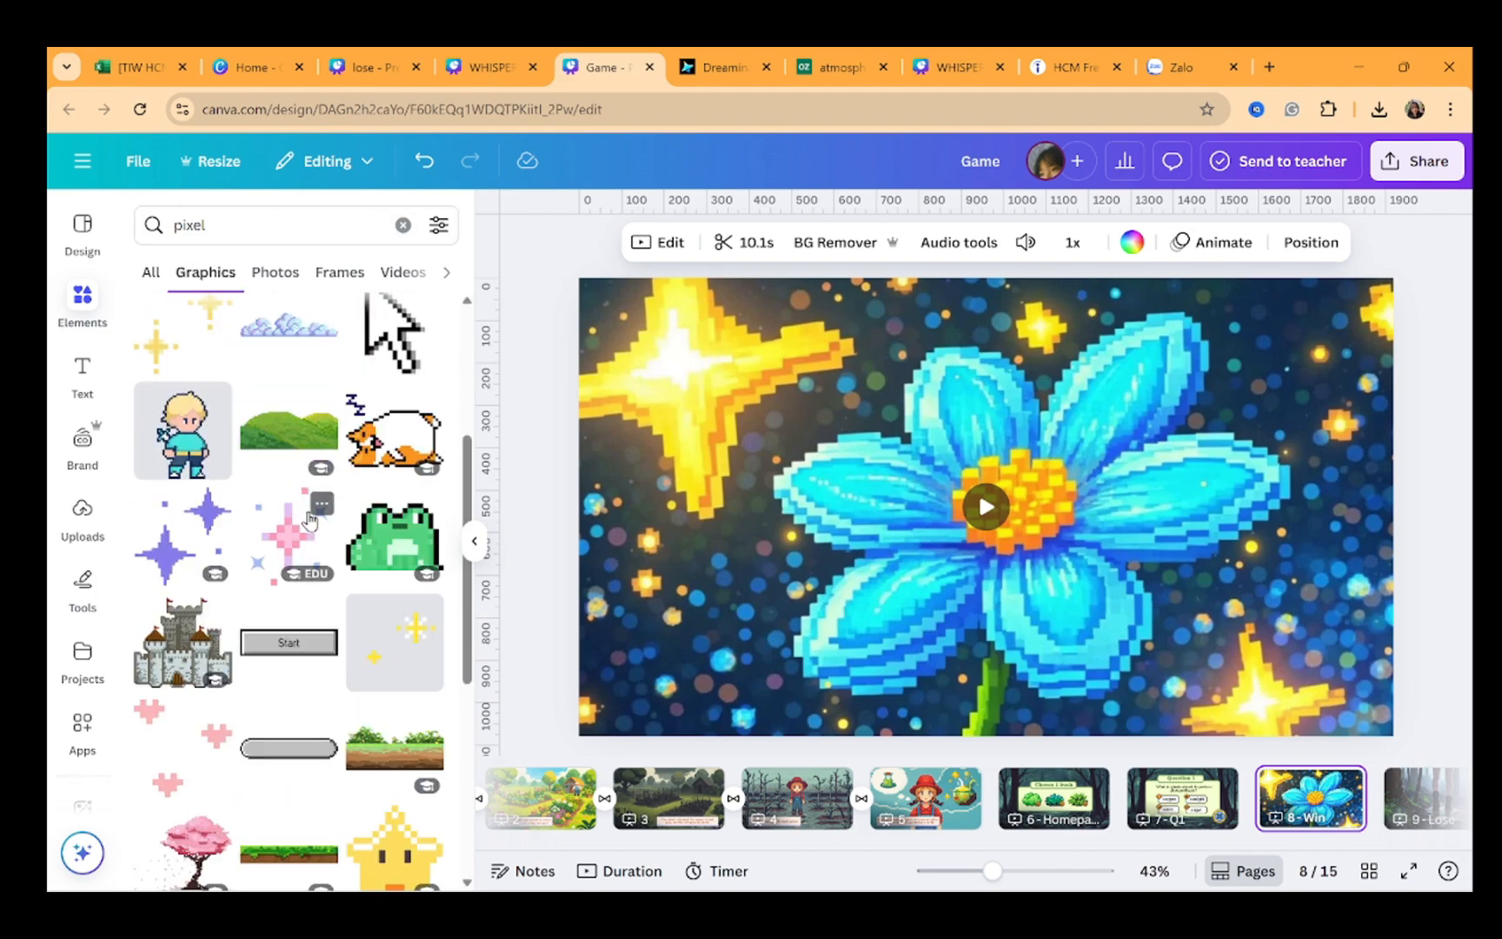
scroll(353, 596, "down", 2)
scroll(353, 596, "up", 1)
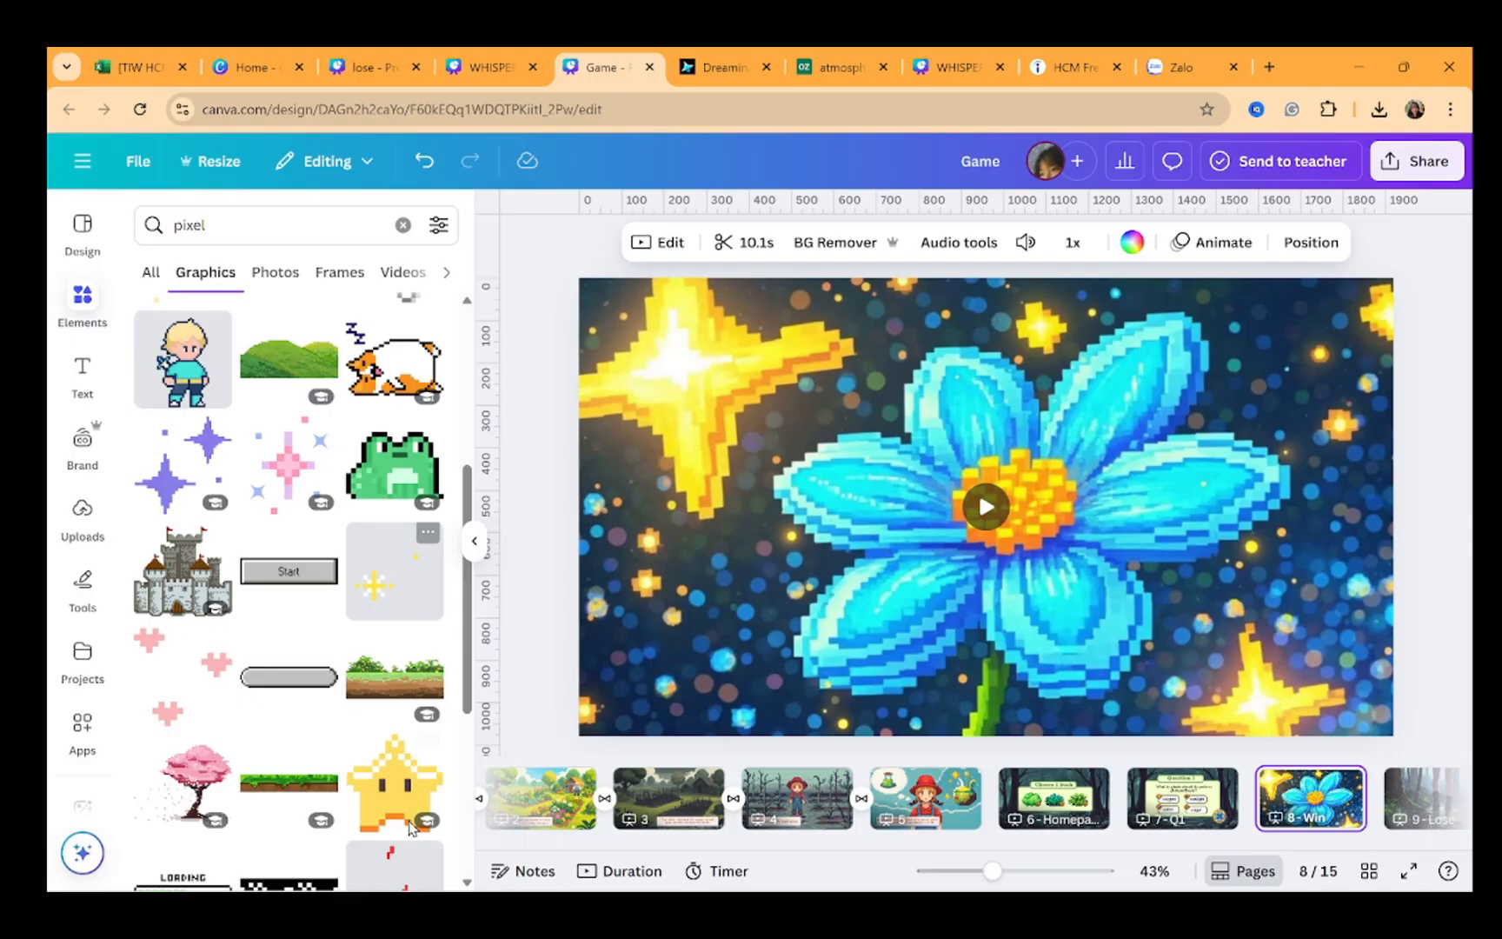
left_click(395, 778)
left_click_drag(1075, 415, 1402, 311)
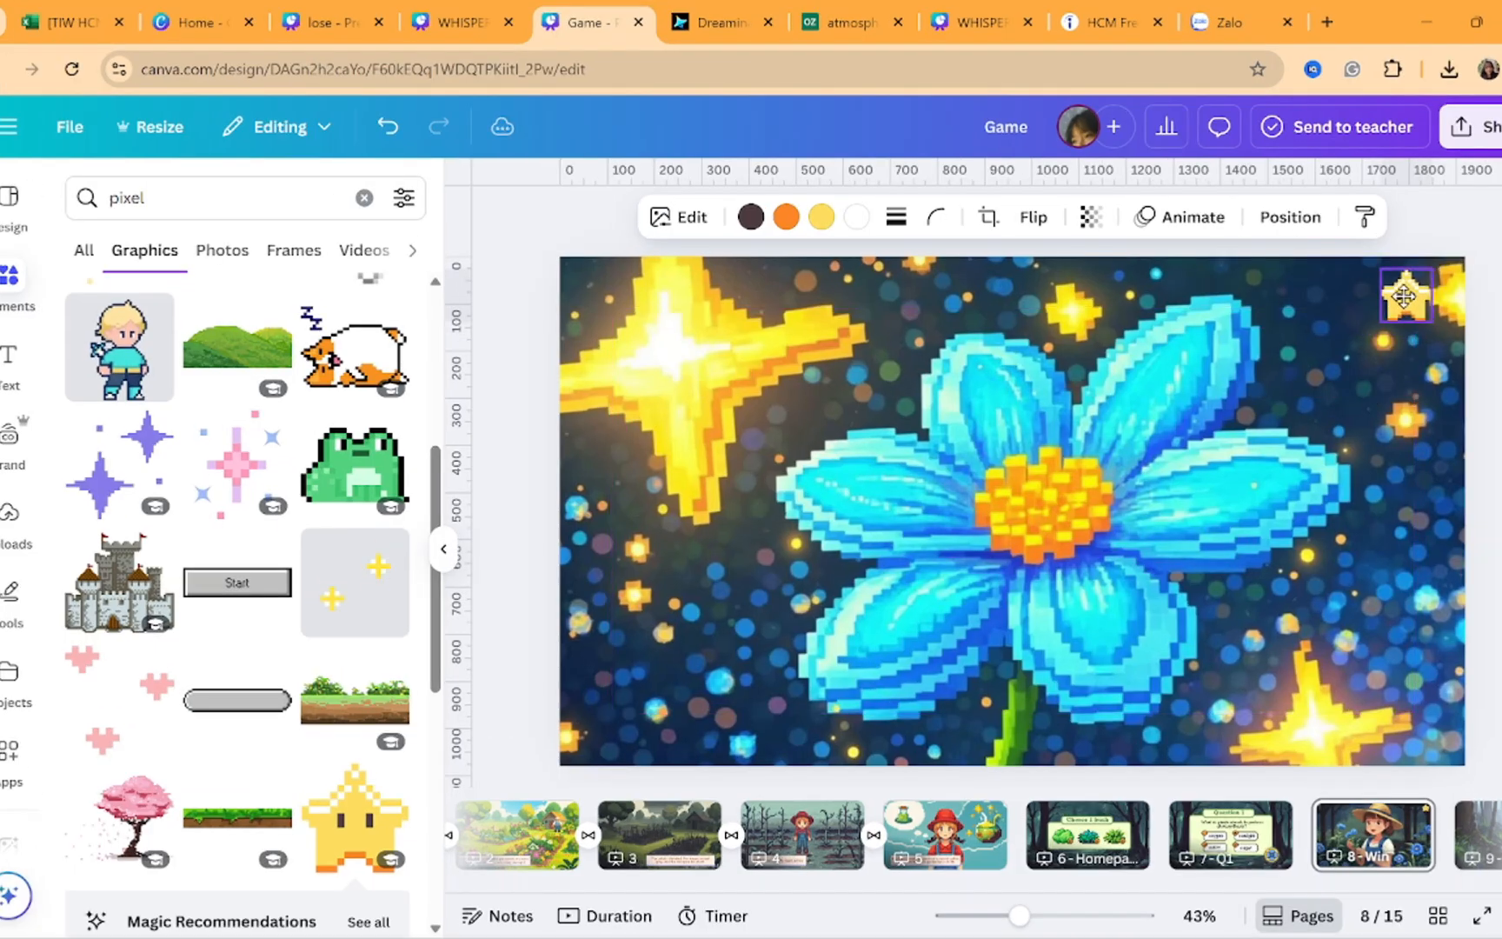
Link the star to page 6 - Homepage
key("ctrl+k")
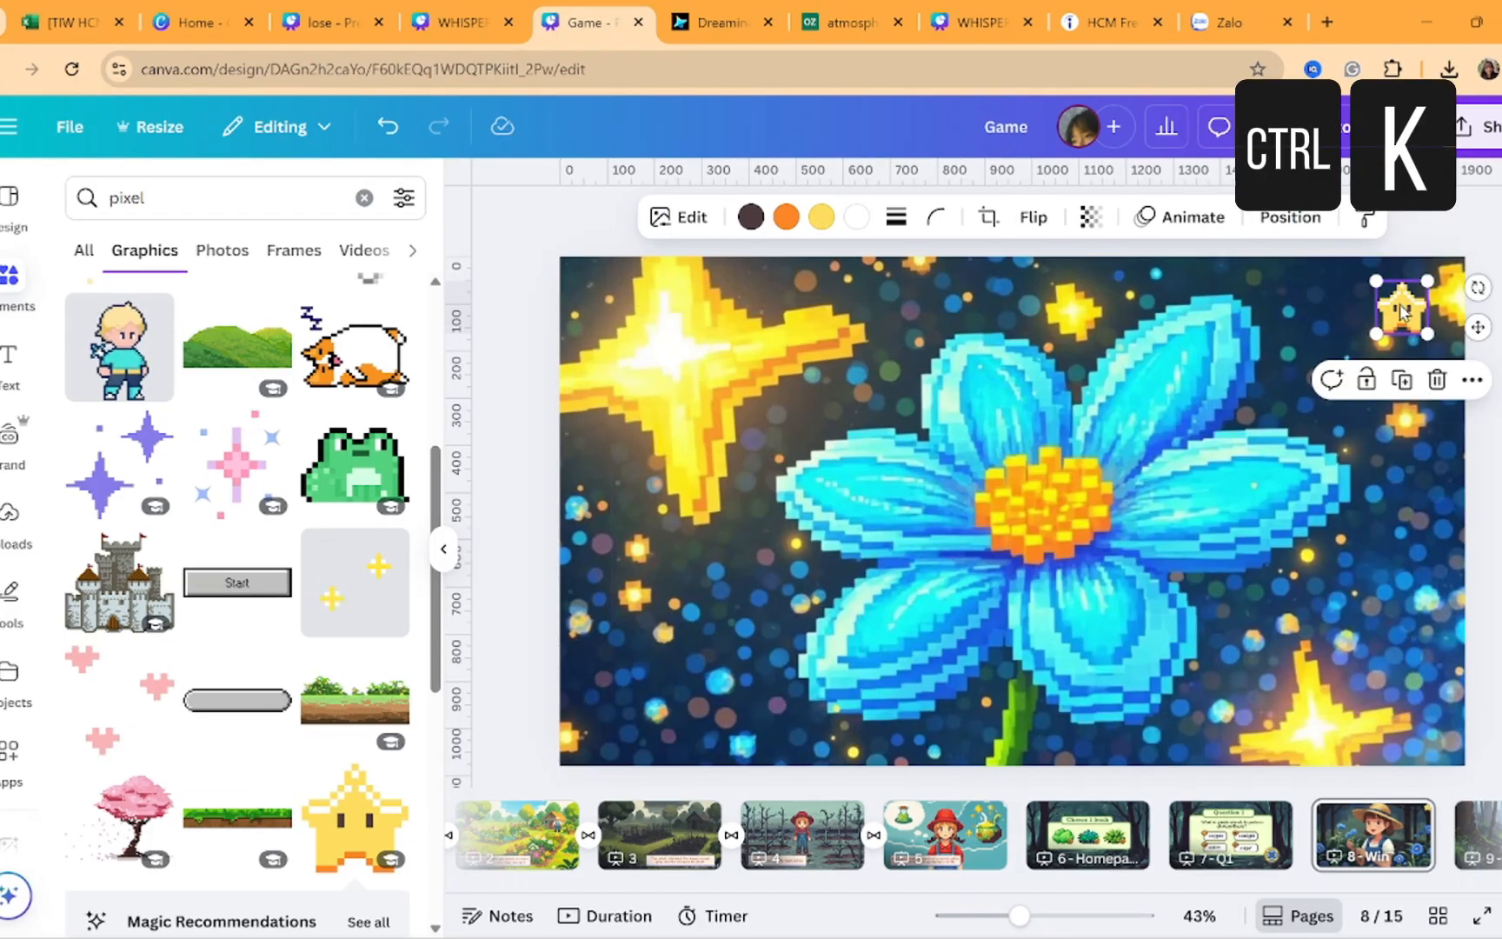
scroll(1305, 698, "down", 1)
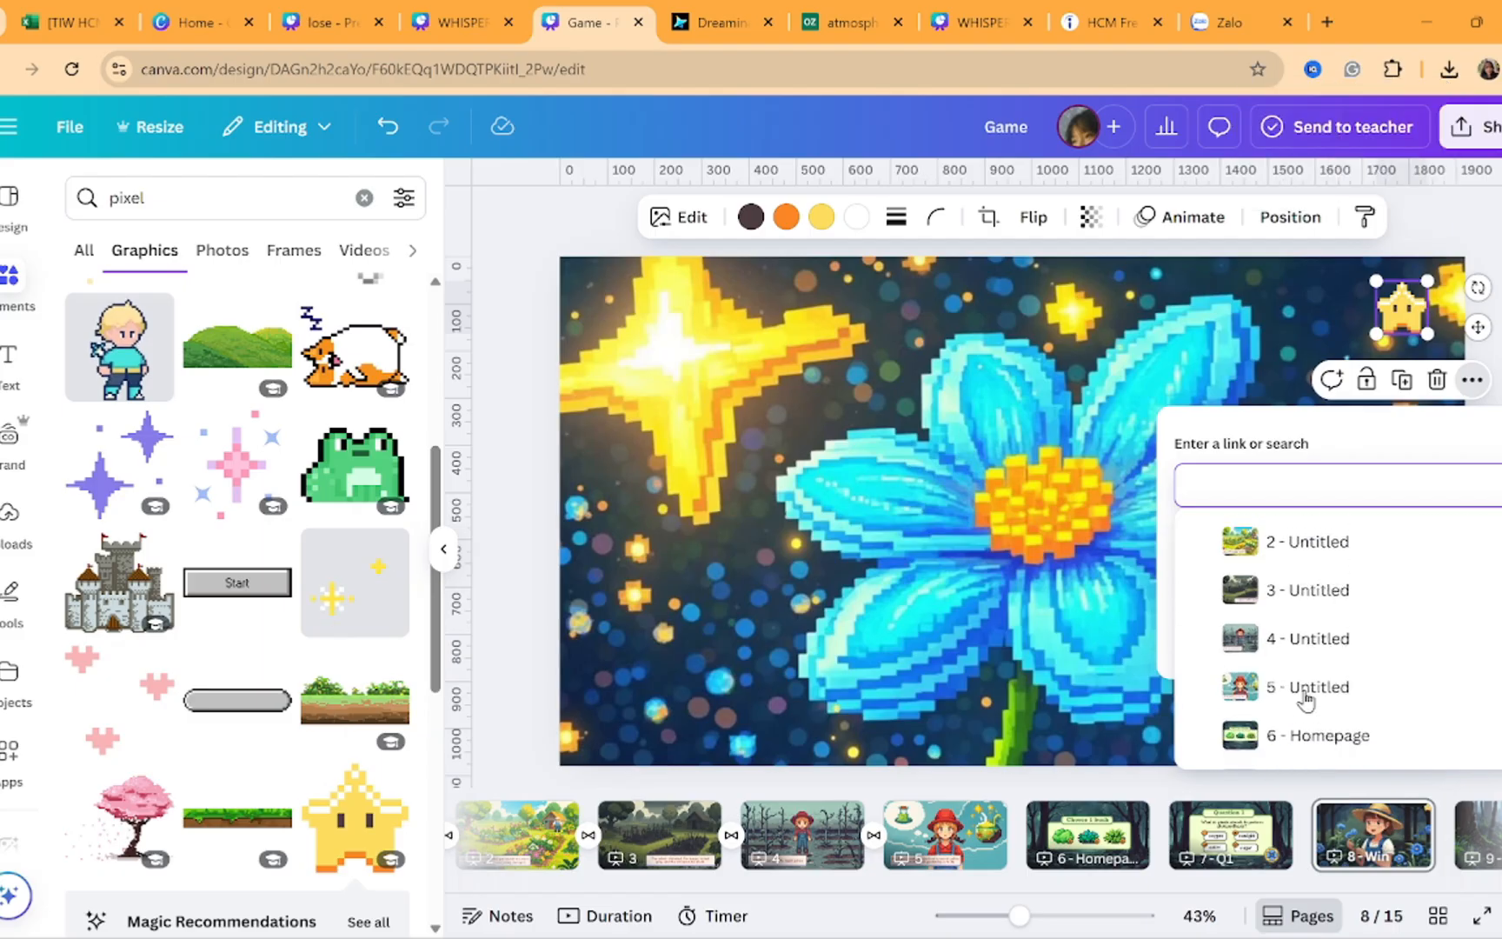
scroll(1305, 697, "down", 1)
left_click(1316, 679)
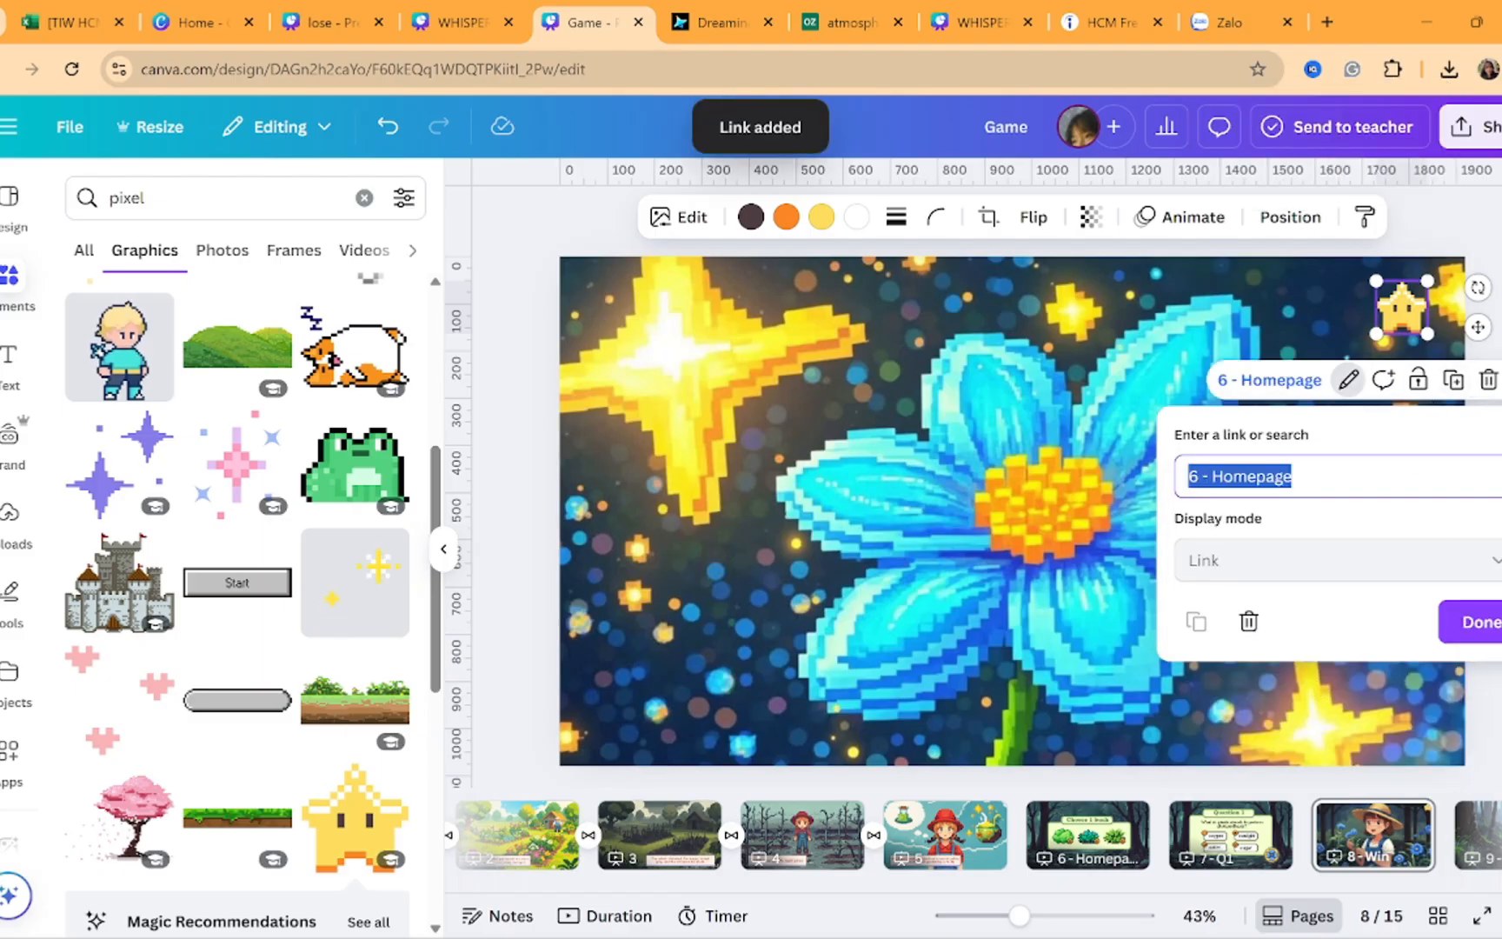
left_click(1477, 622)
Copy the linked star and paste it onto page 11
key("ctrl+c")
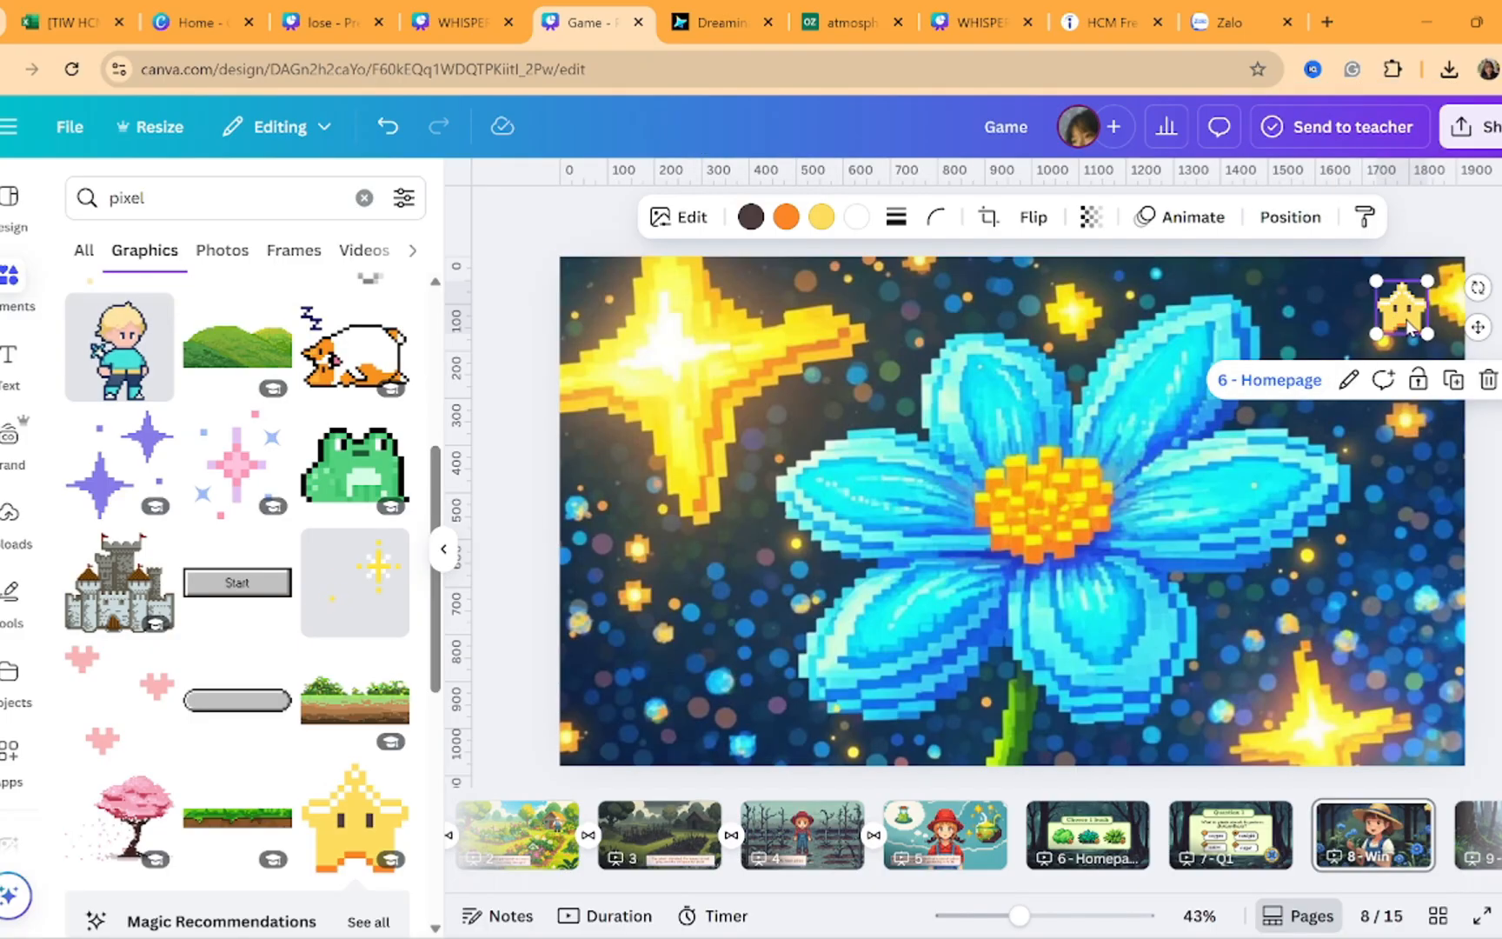
scroll(1282, 842, "right", 5)
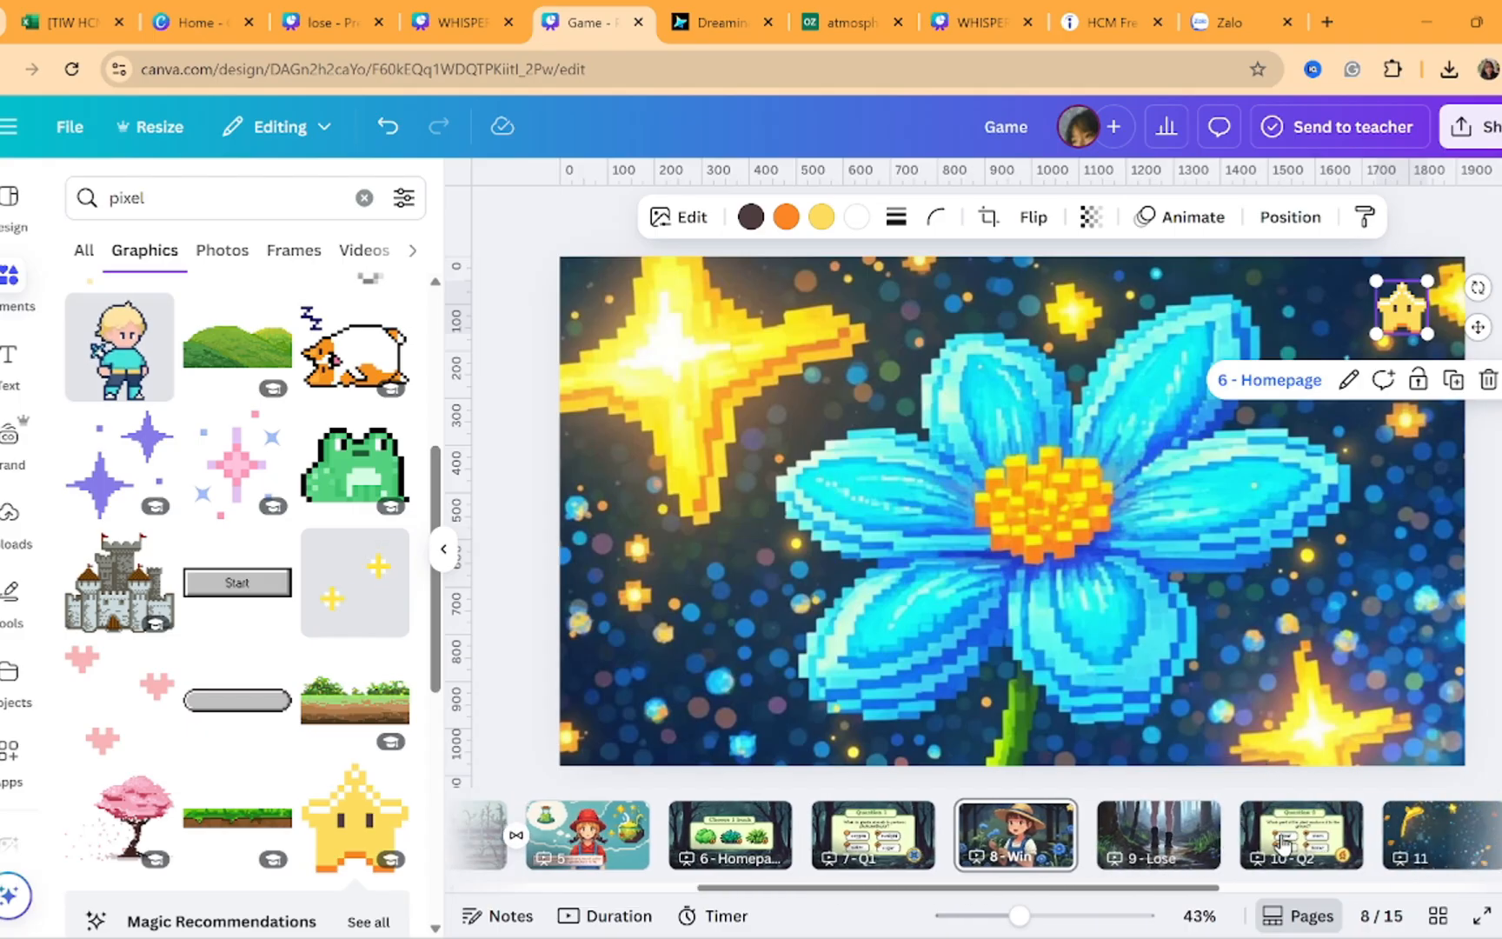
scroll(1281, 843, "left", 1)
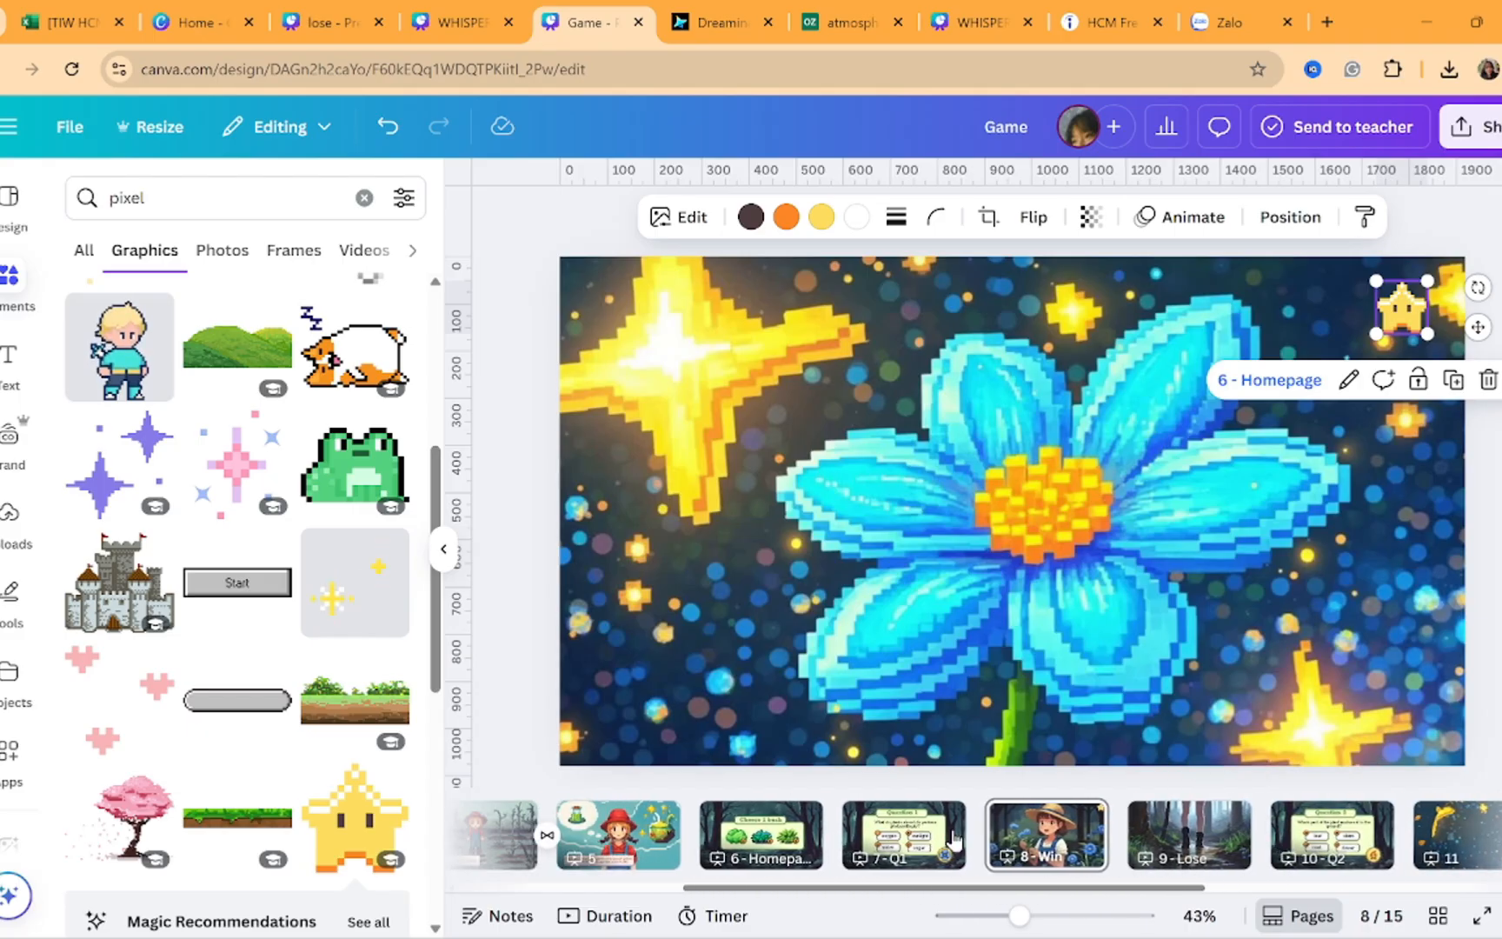
scroll(1169, 856, "right", 4)
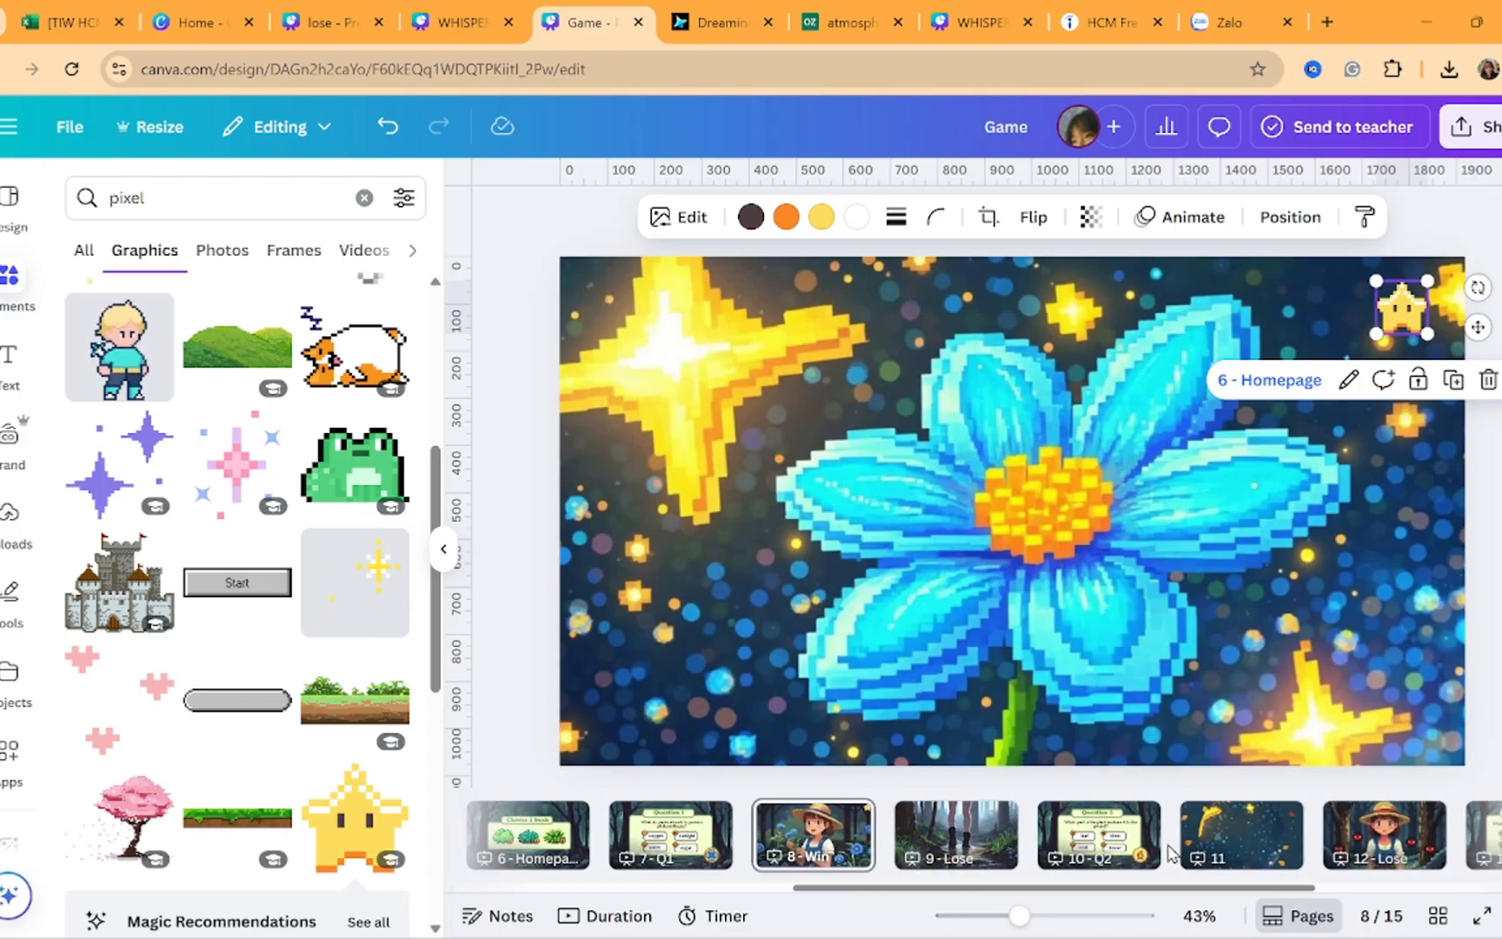
left_click(1130, 839)
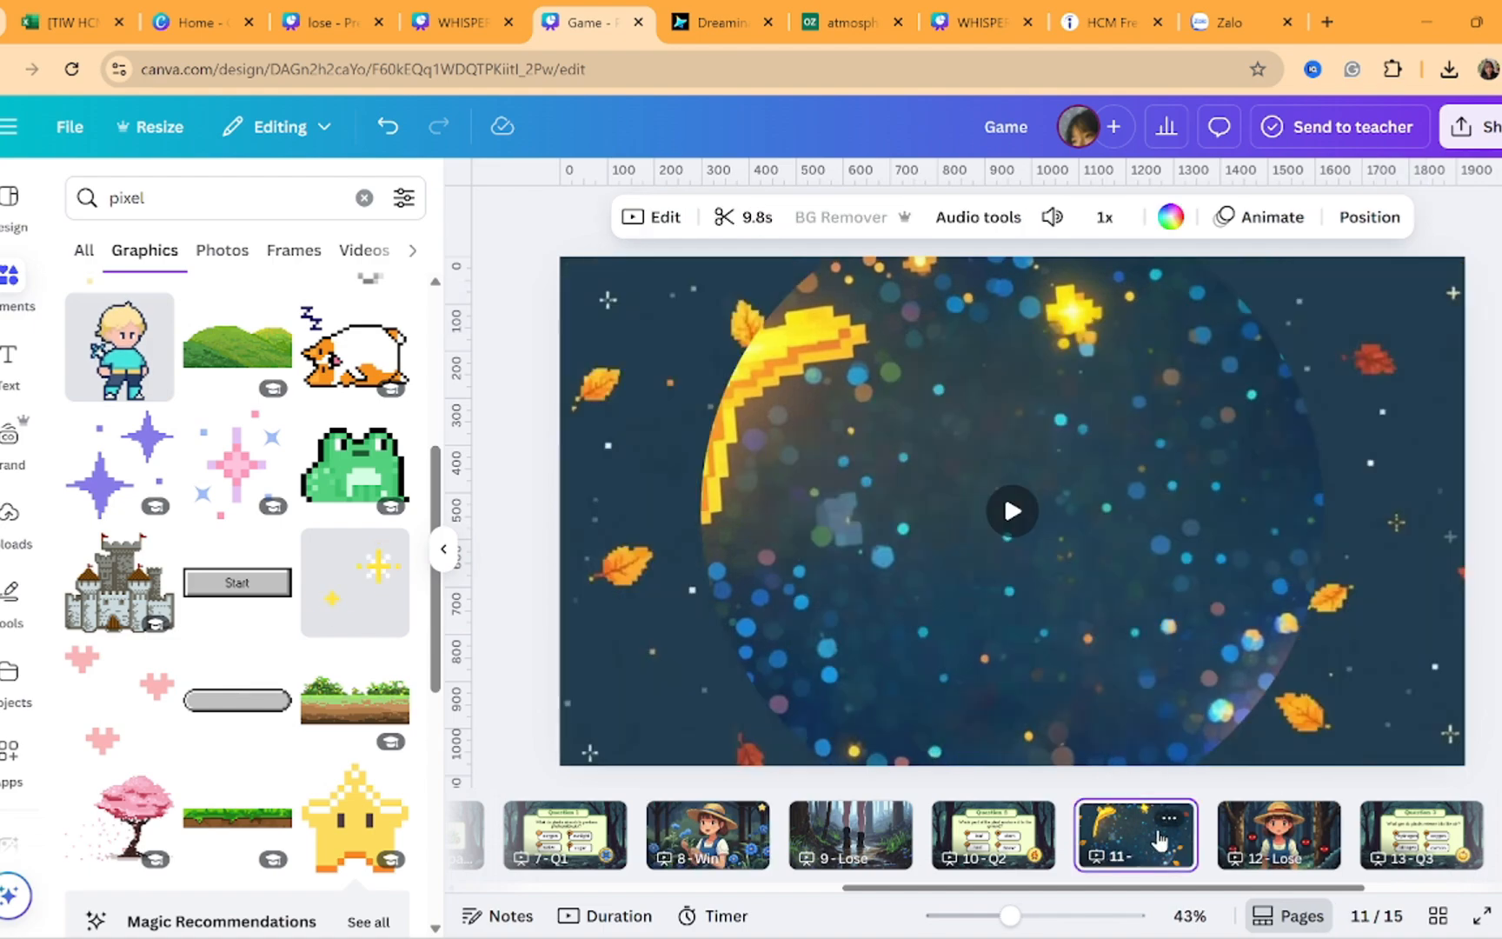
key("ctrl+v")
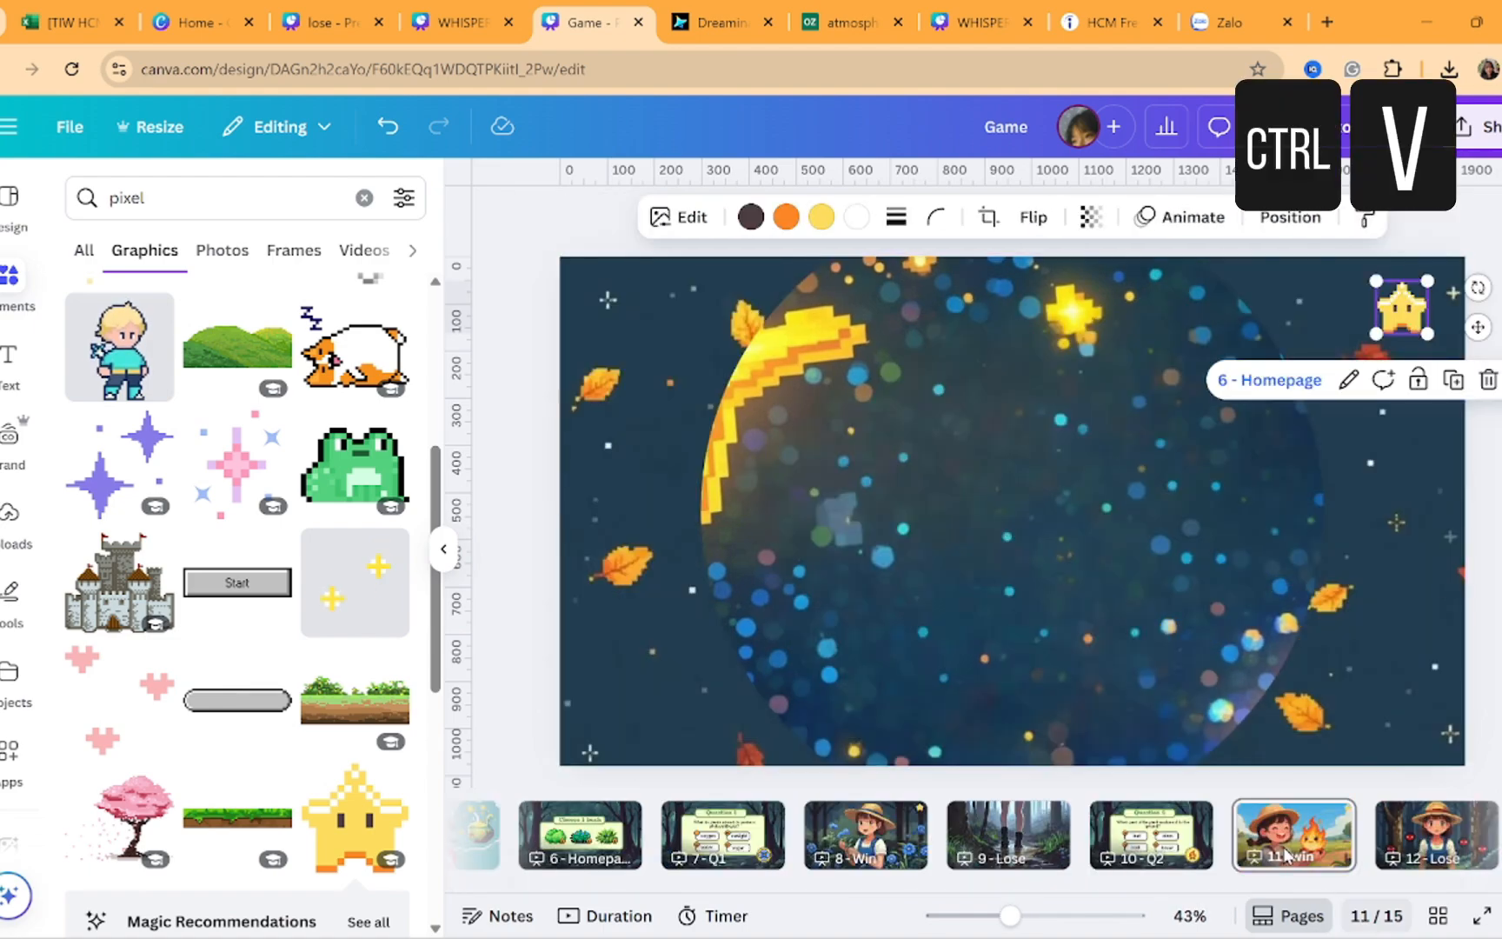
Paste the linked star onto page 14
scroll(1278, 843, "right", 6)
left_click(1217, 843)
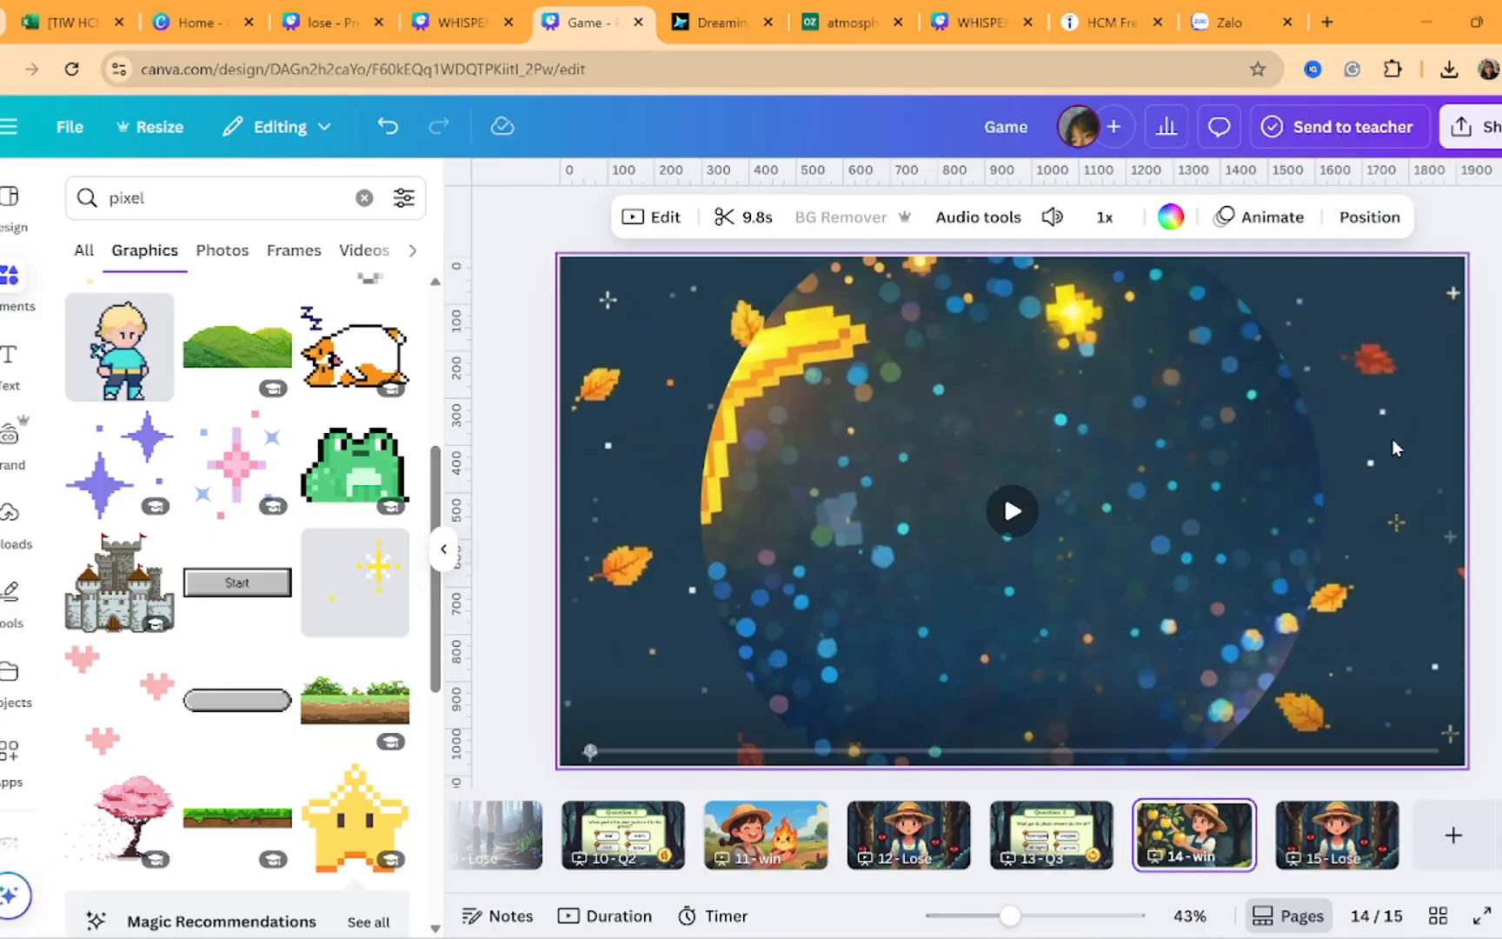
key("ctrl+v")
key("Escape")
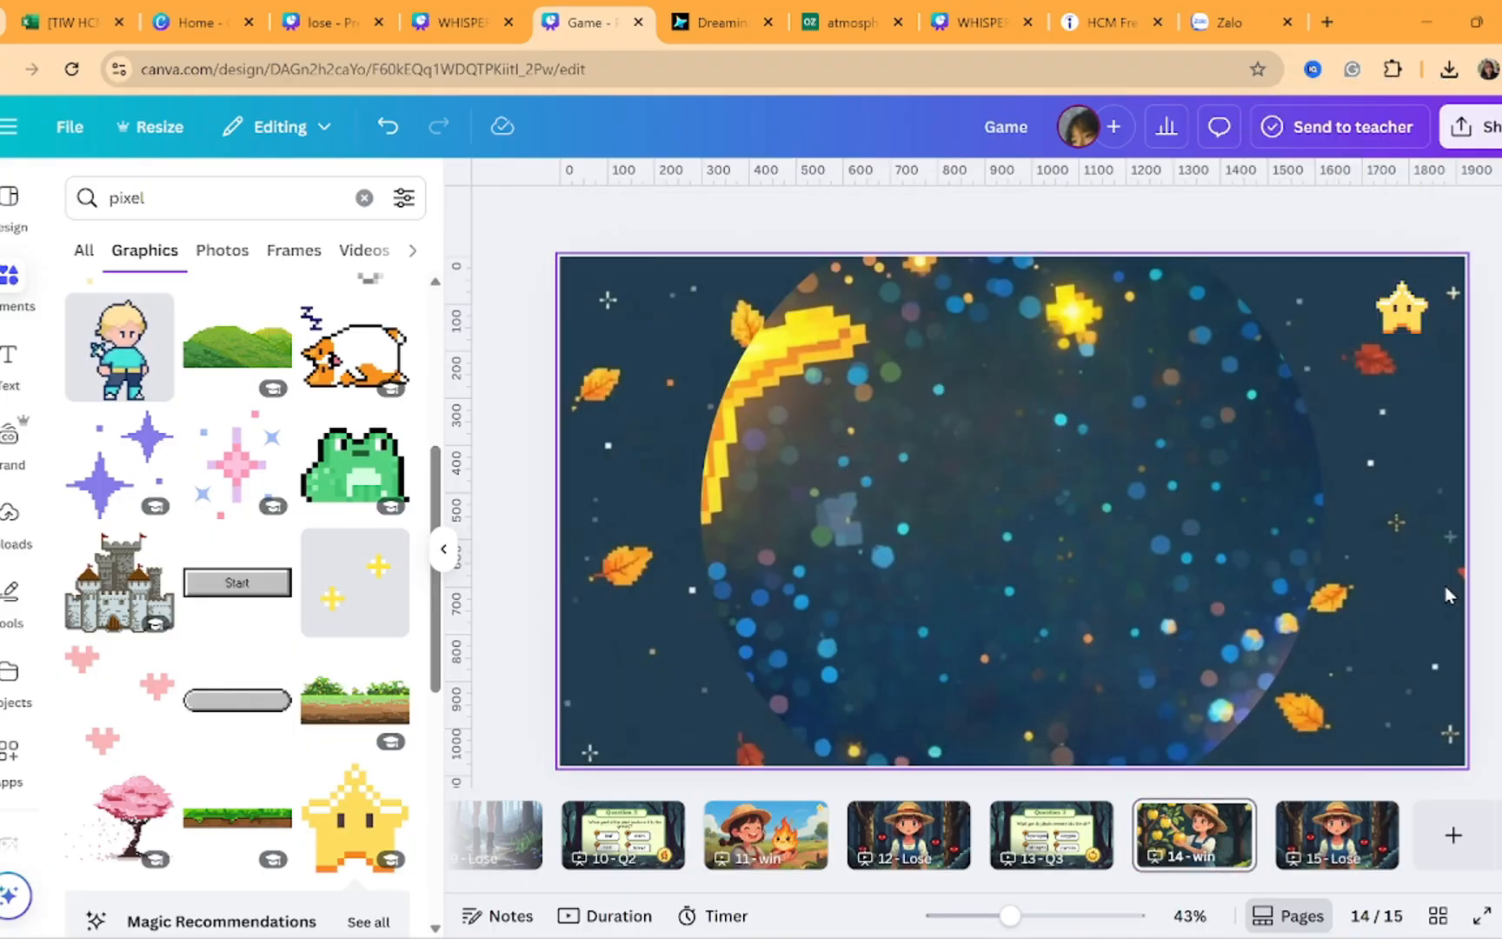
Paste the linked star onto page 9 - Lose
scroll(1173, 834, "left", 6)
scroll(969, 879, "left", 1)
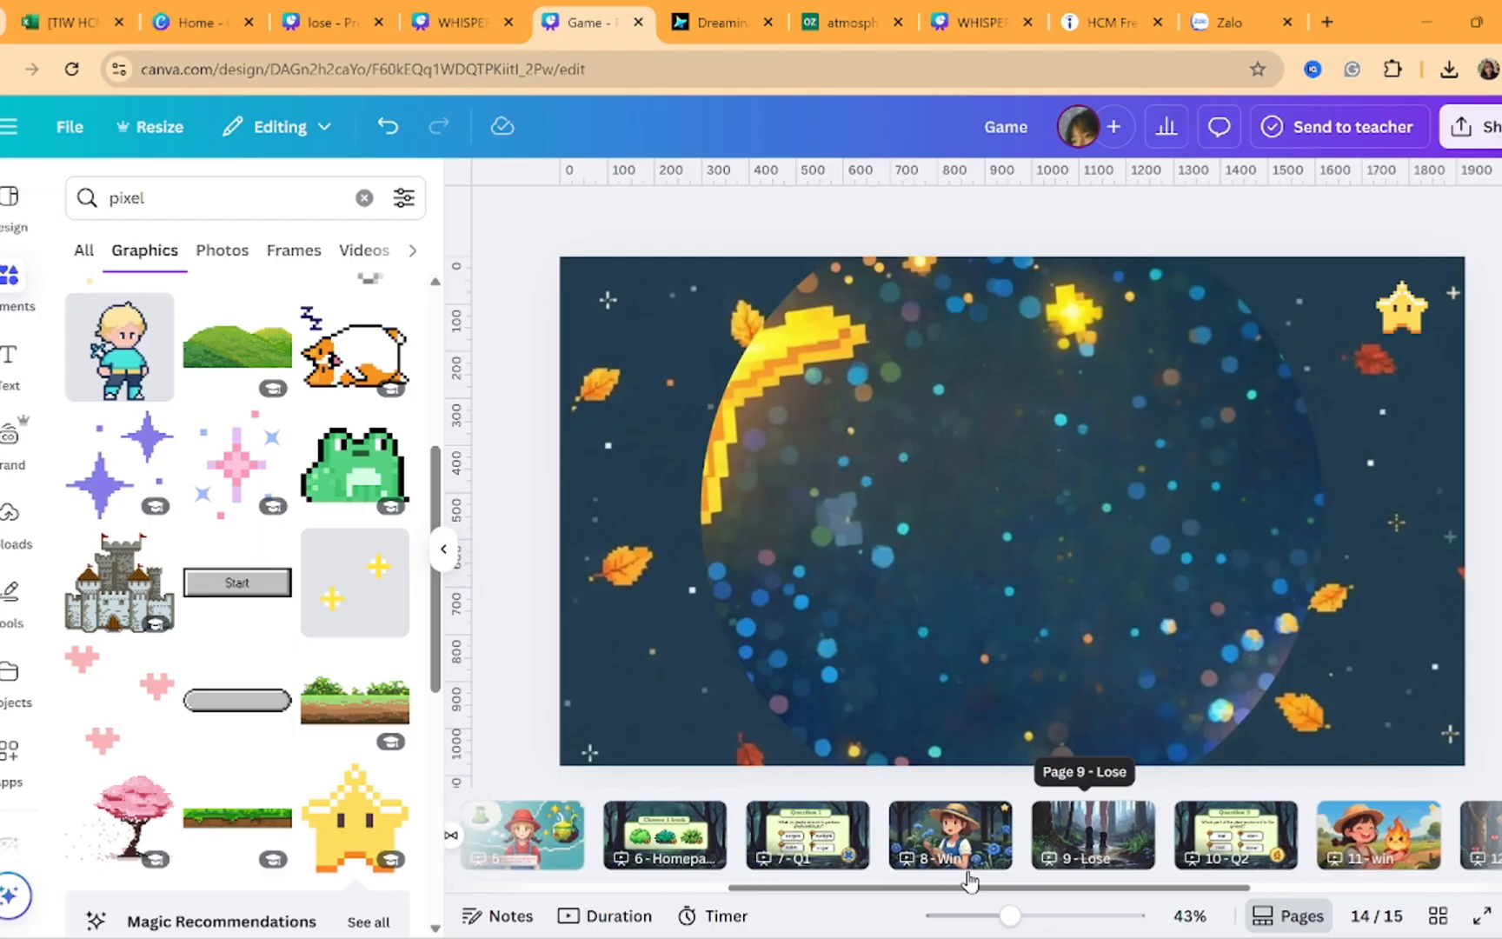
left_click(1106, 847)
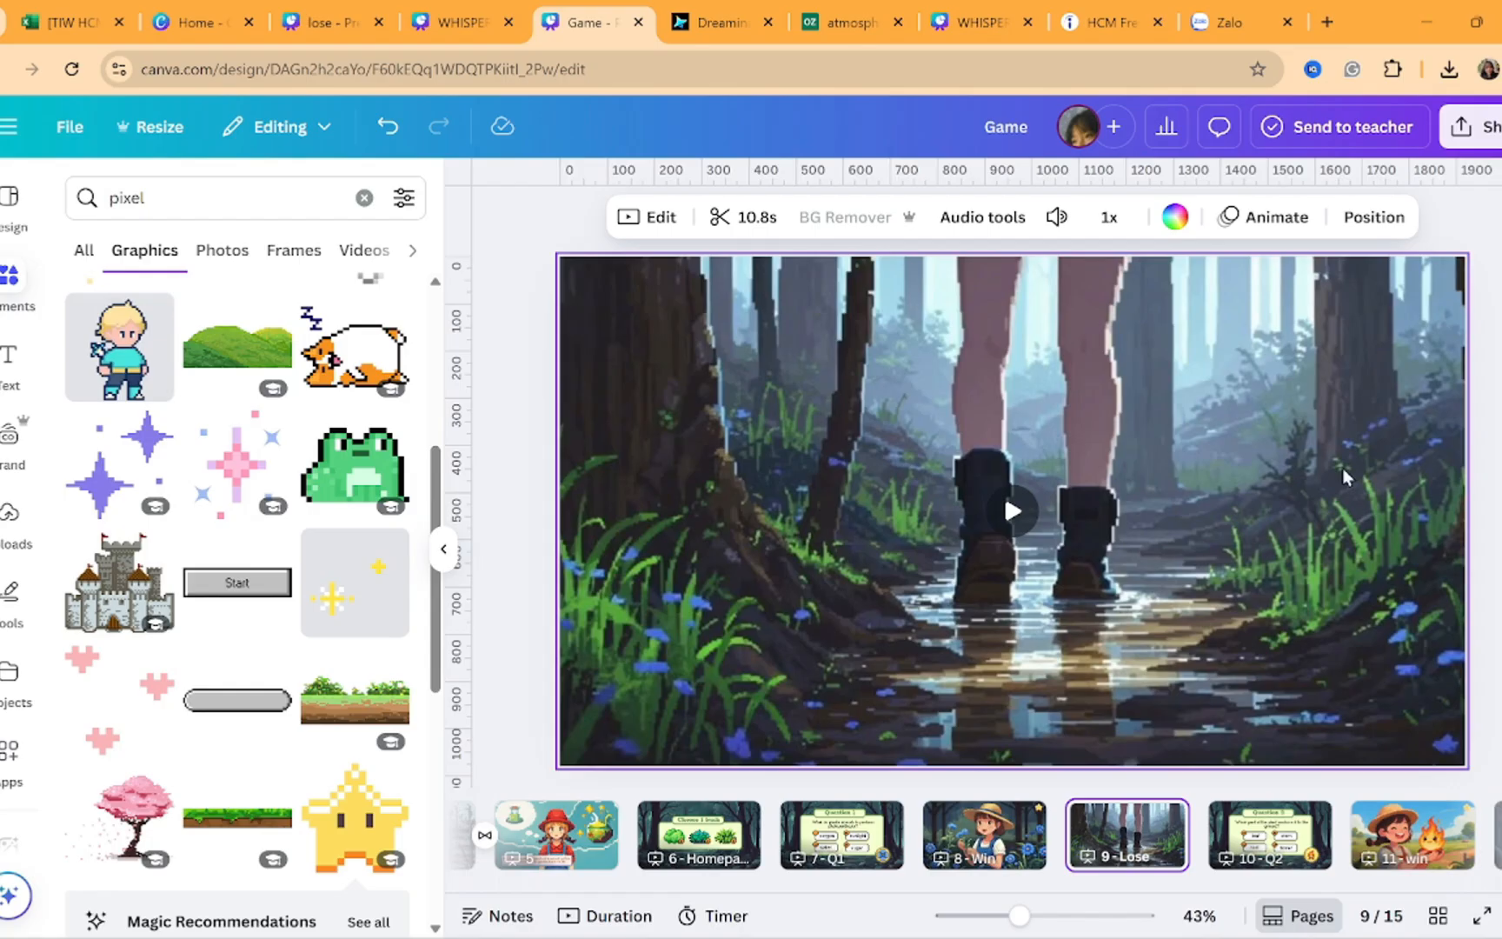
key("ctrl+v")
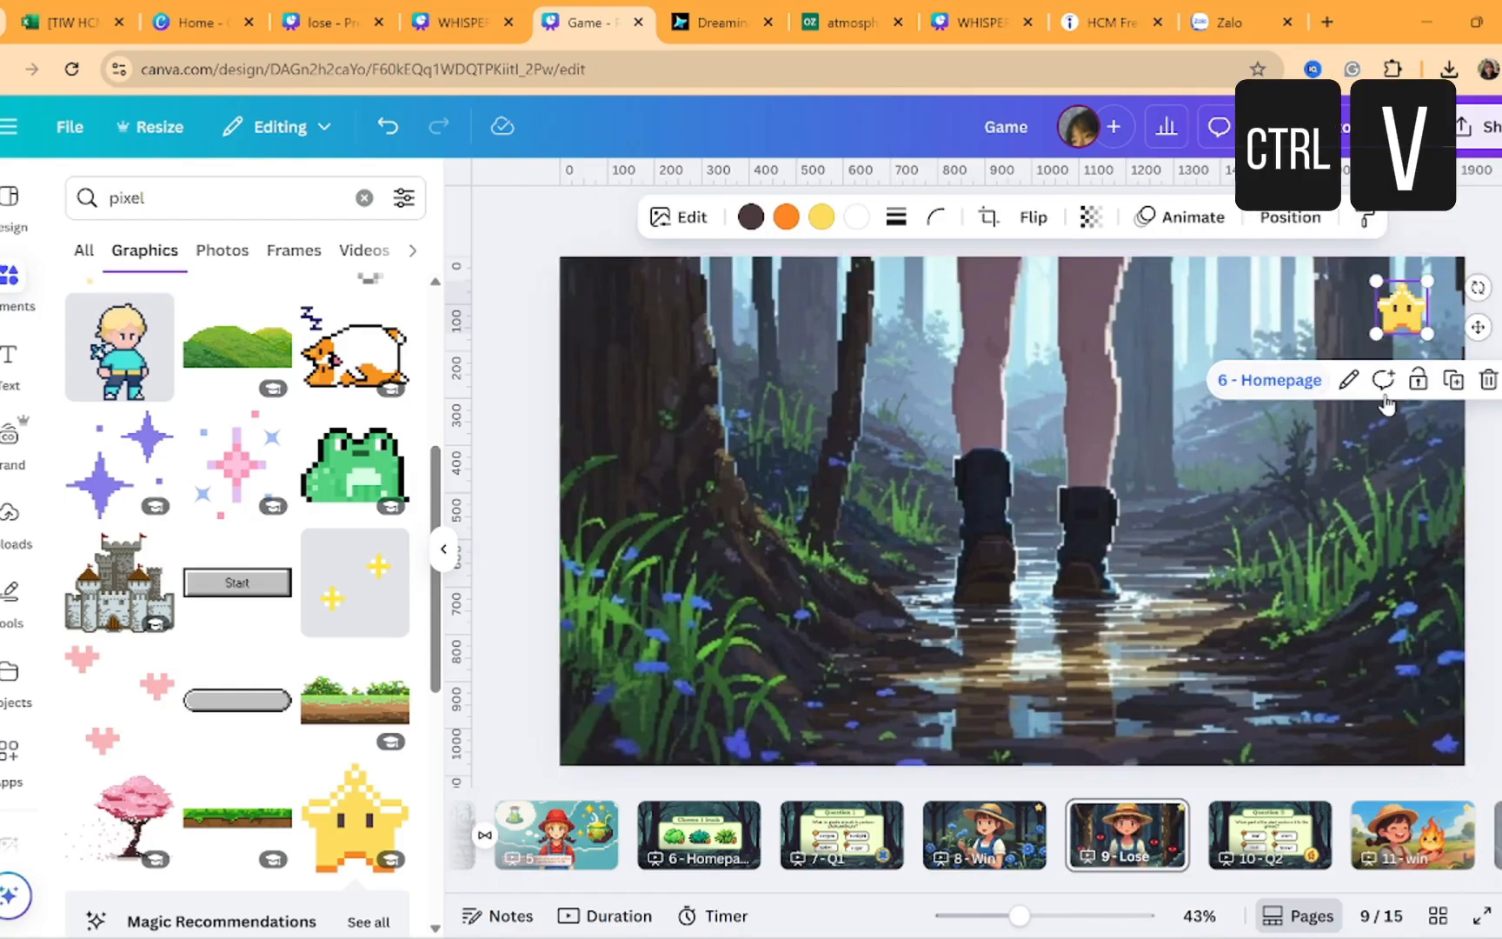
Search graphics for pixel potion, add the red potion to page 9 - Lose and shrink it beside the star
left_click(1486, 259)
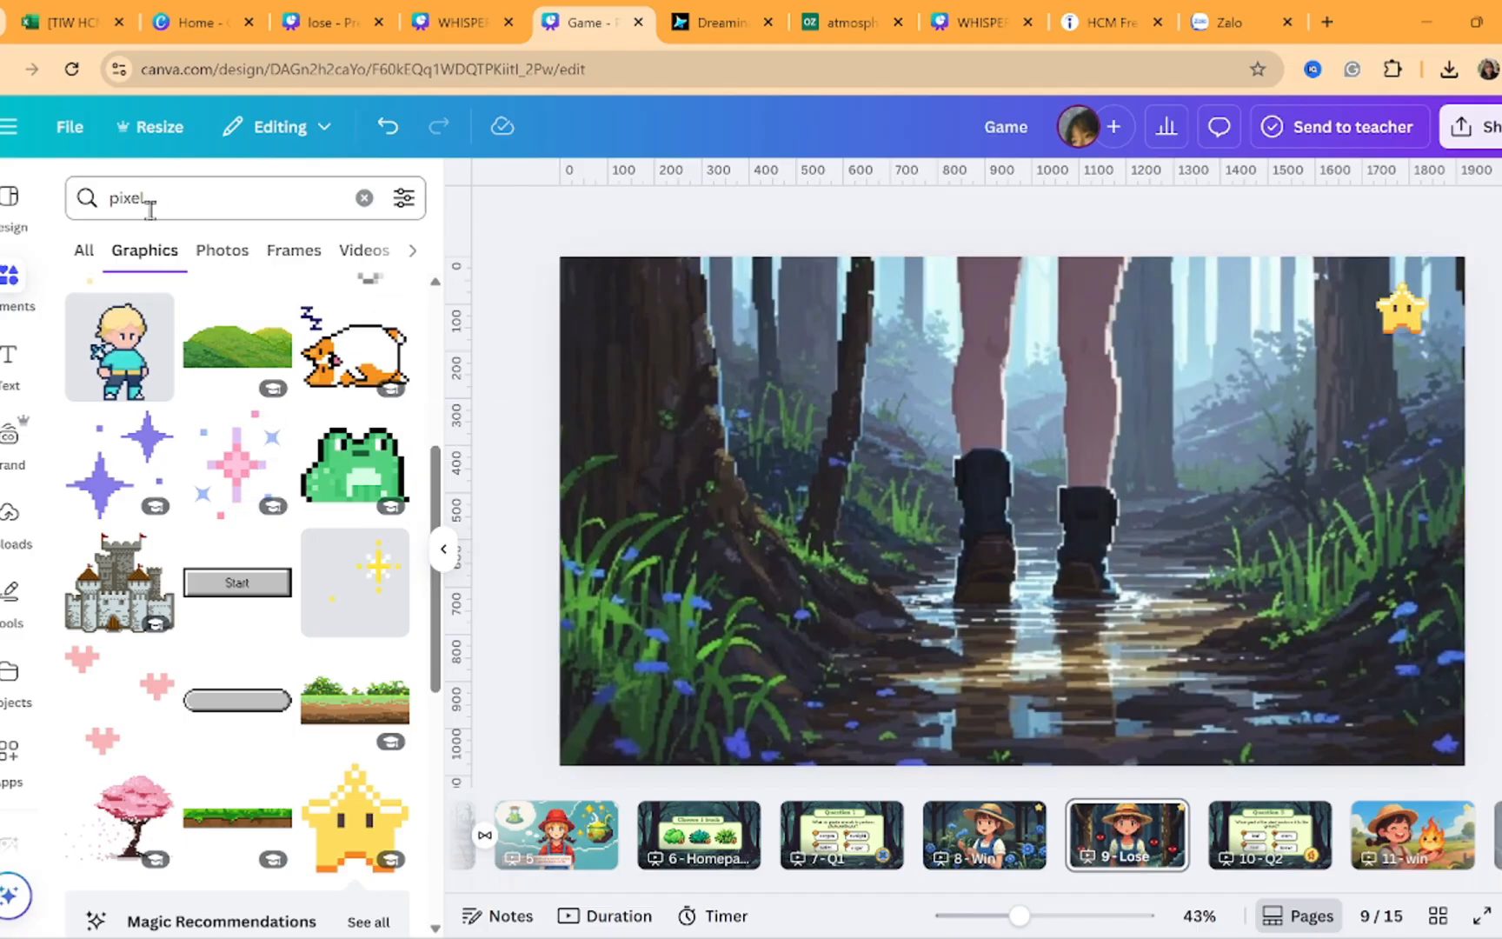
left_click_drag(148, 199, 97, 197)
left_click(189, 201)
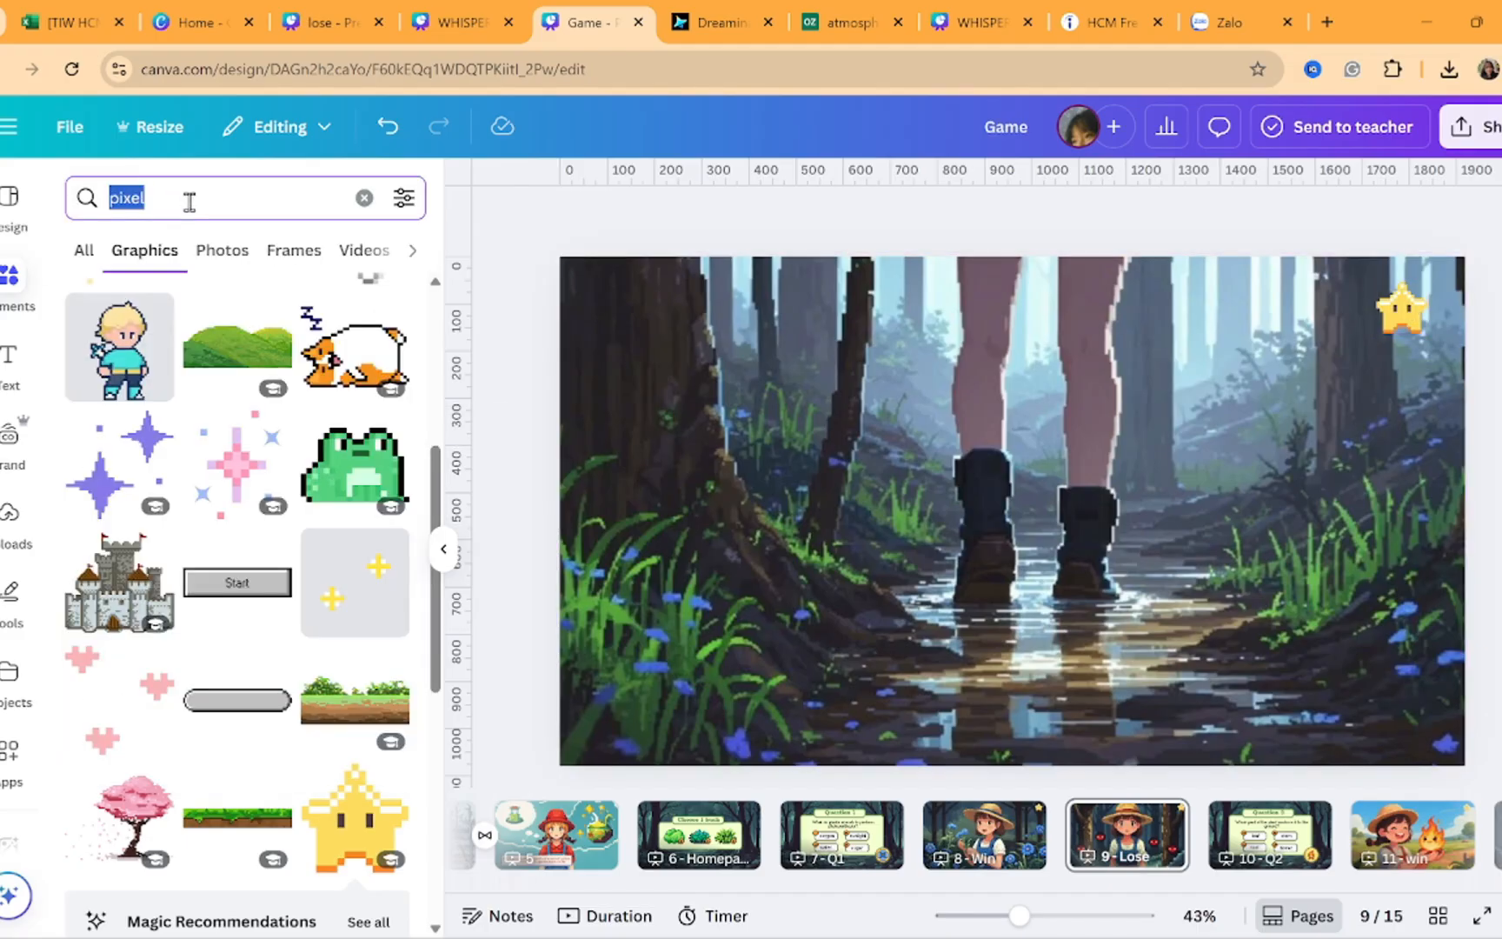
type("potion")
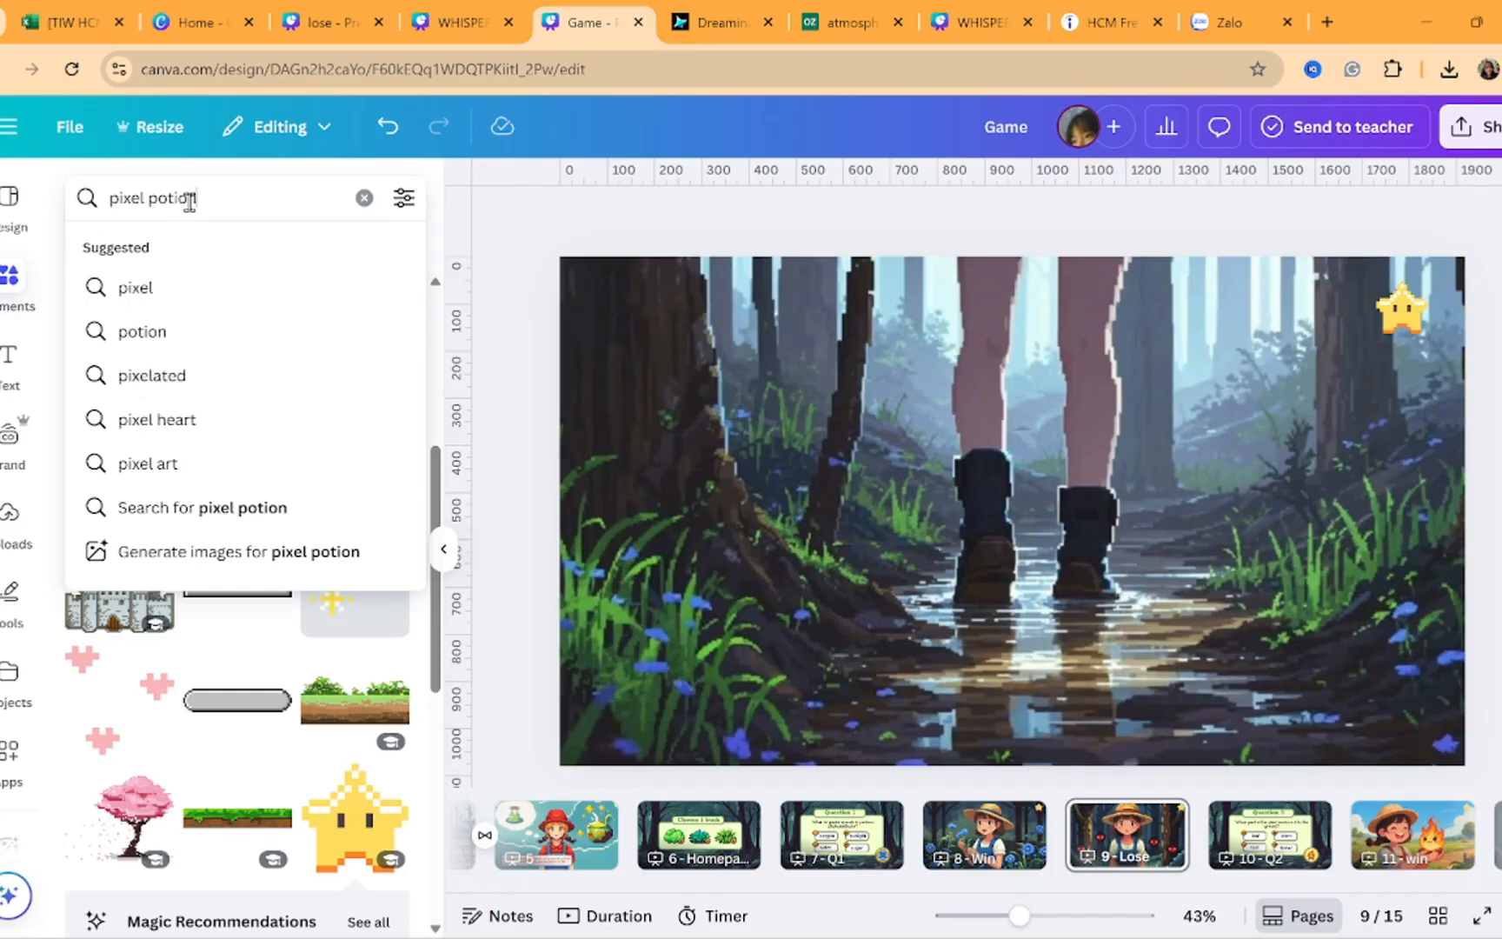
key("Return")
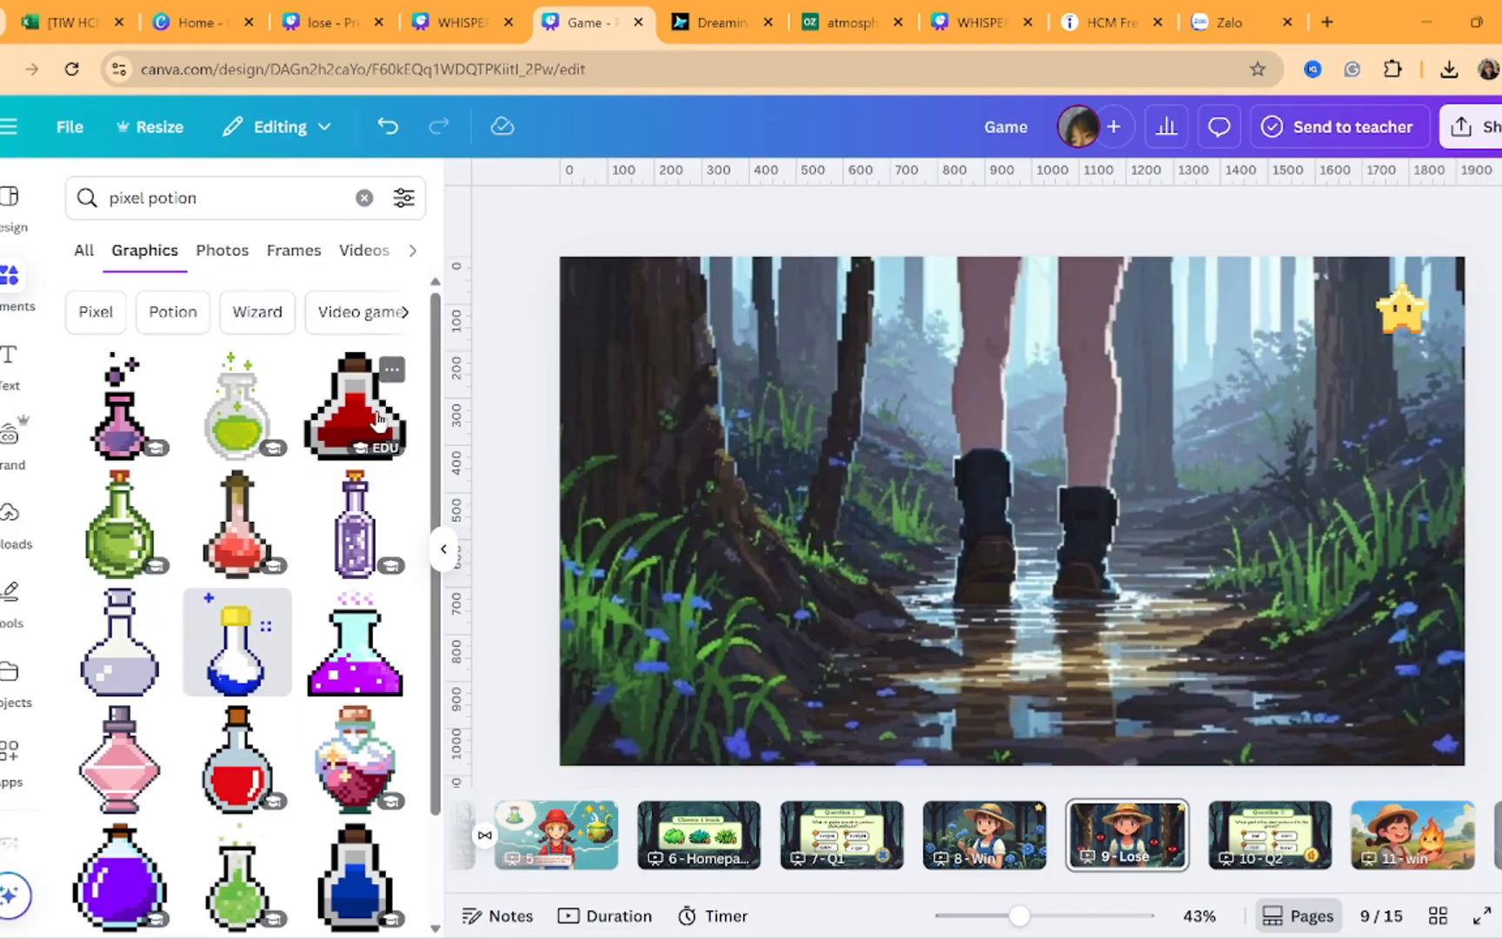
left_click(337, 423)
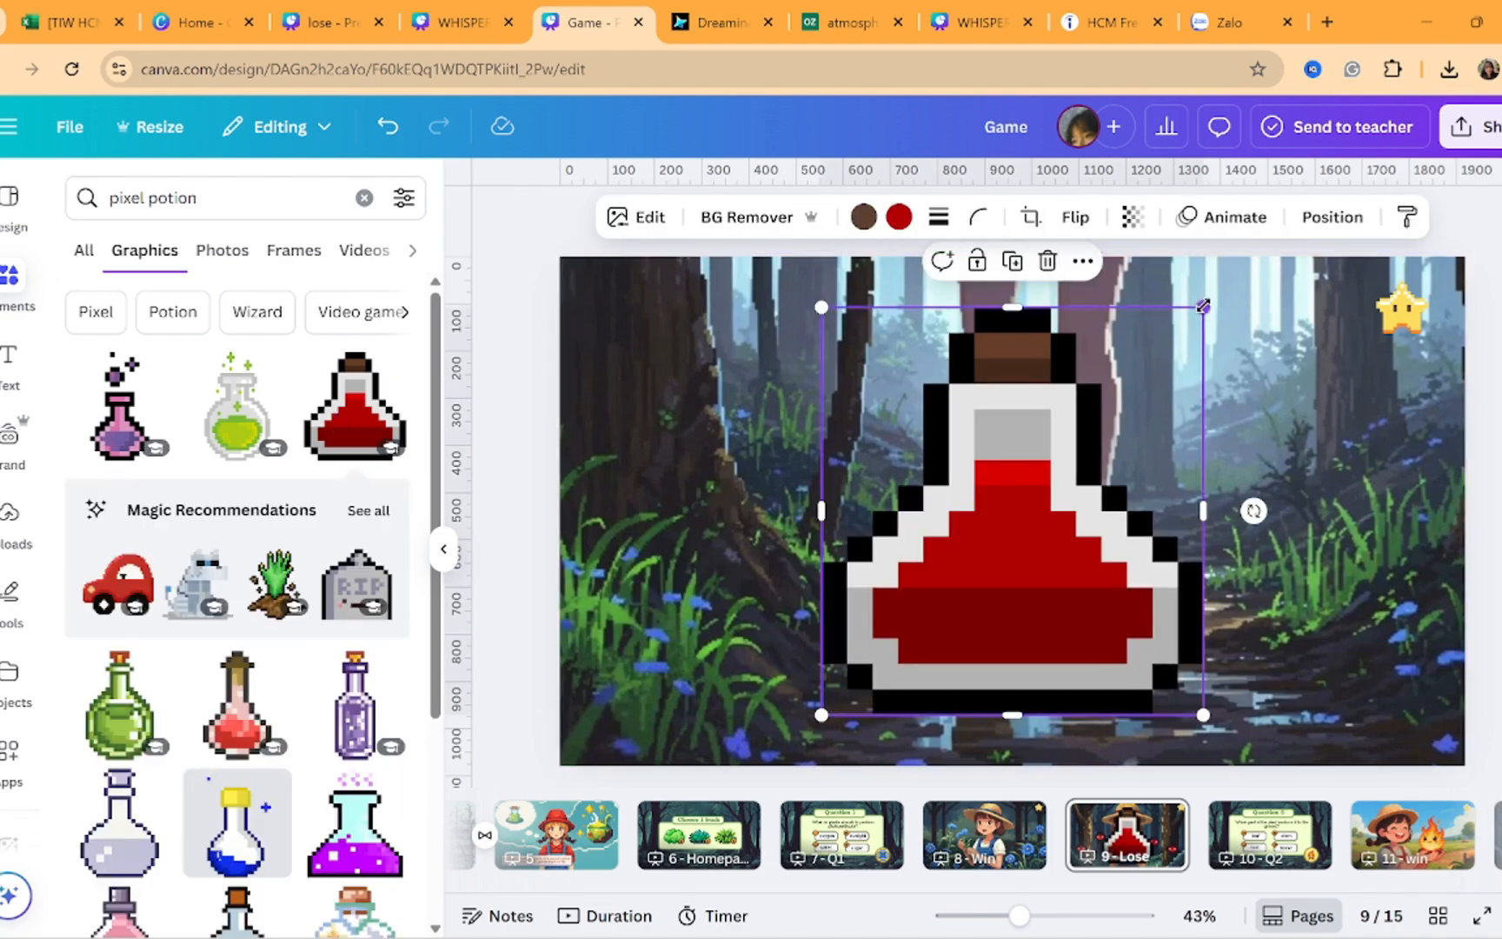
left_click_drag(1208, 303, 1344, 326)
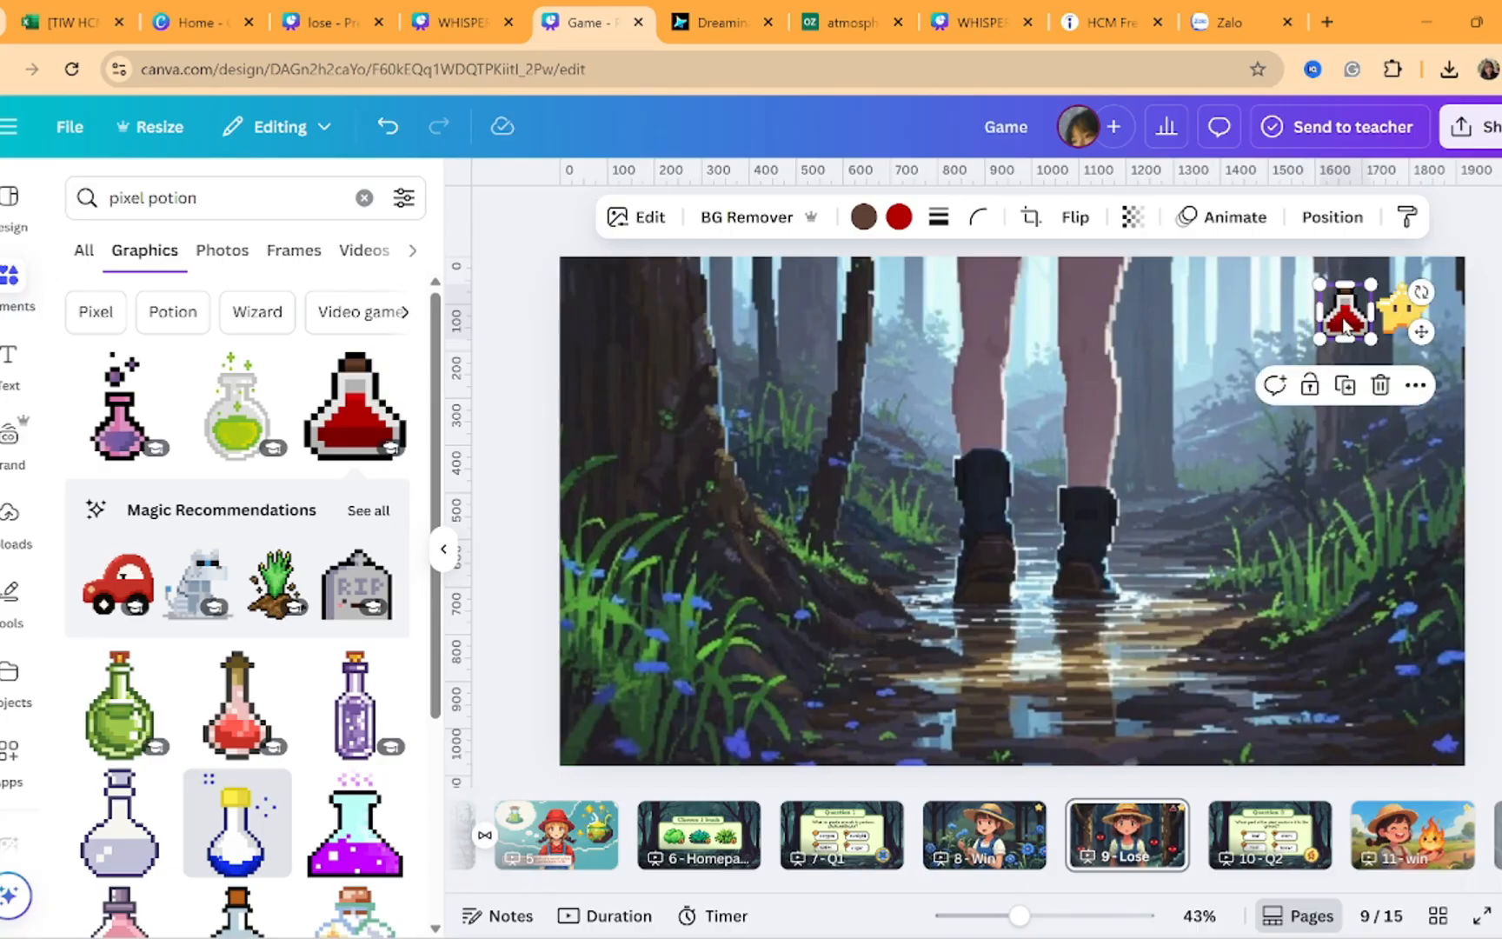
Link the potion to page 7 - Q1
key("ctrl+k")
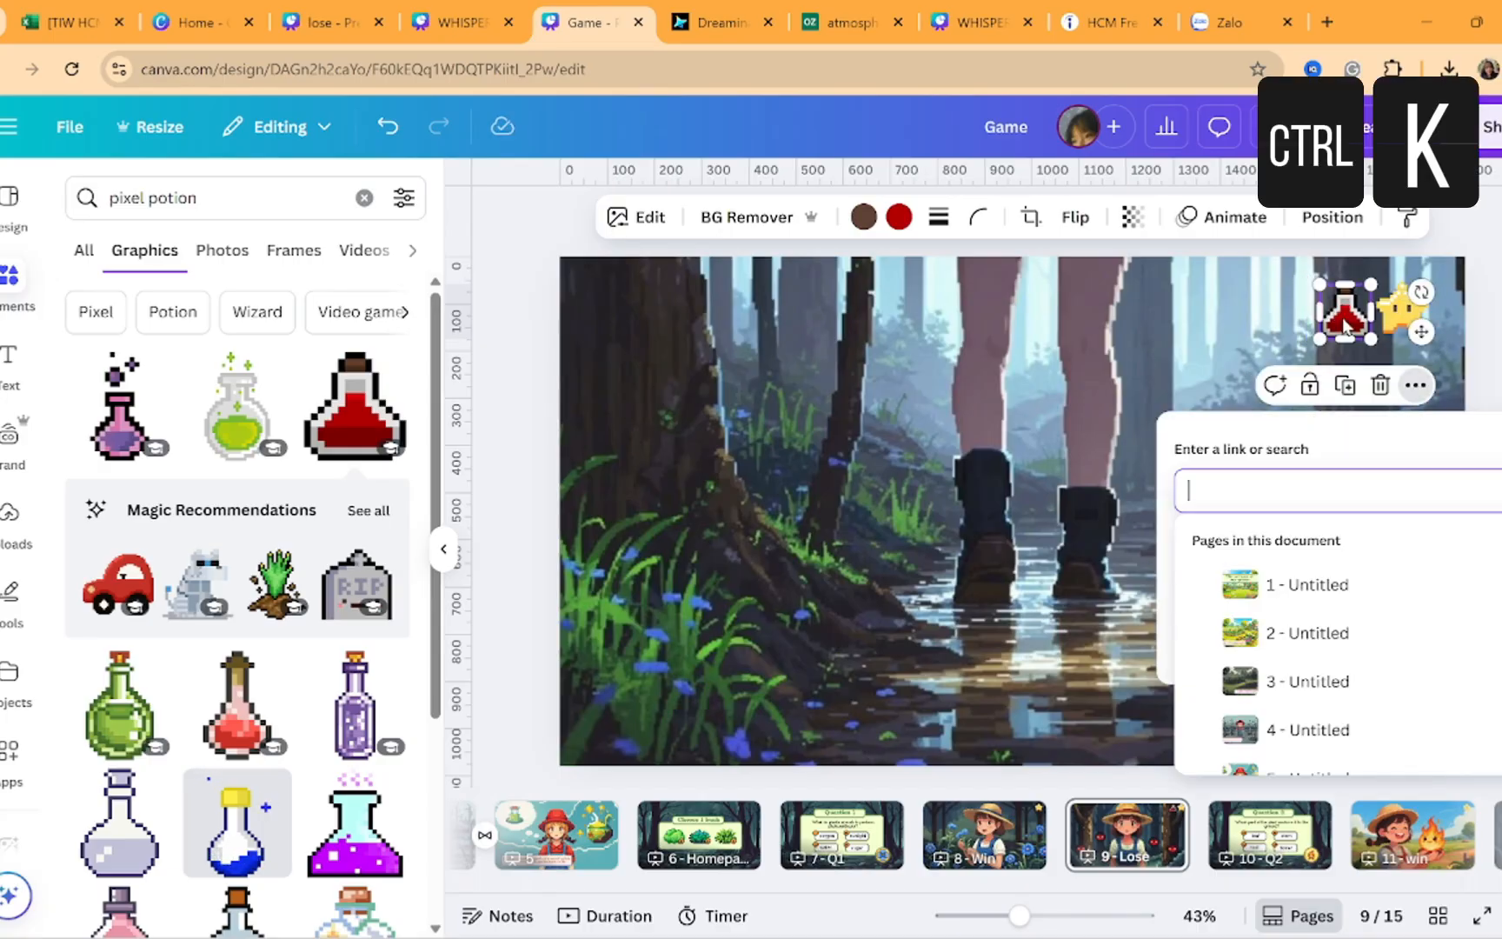
scroll(1288, 692, "down", 1)
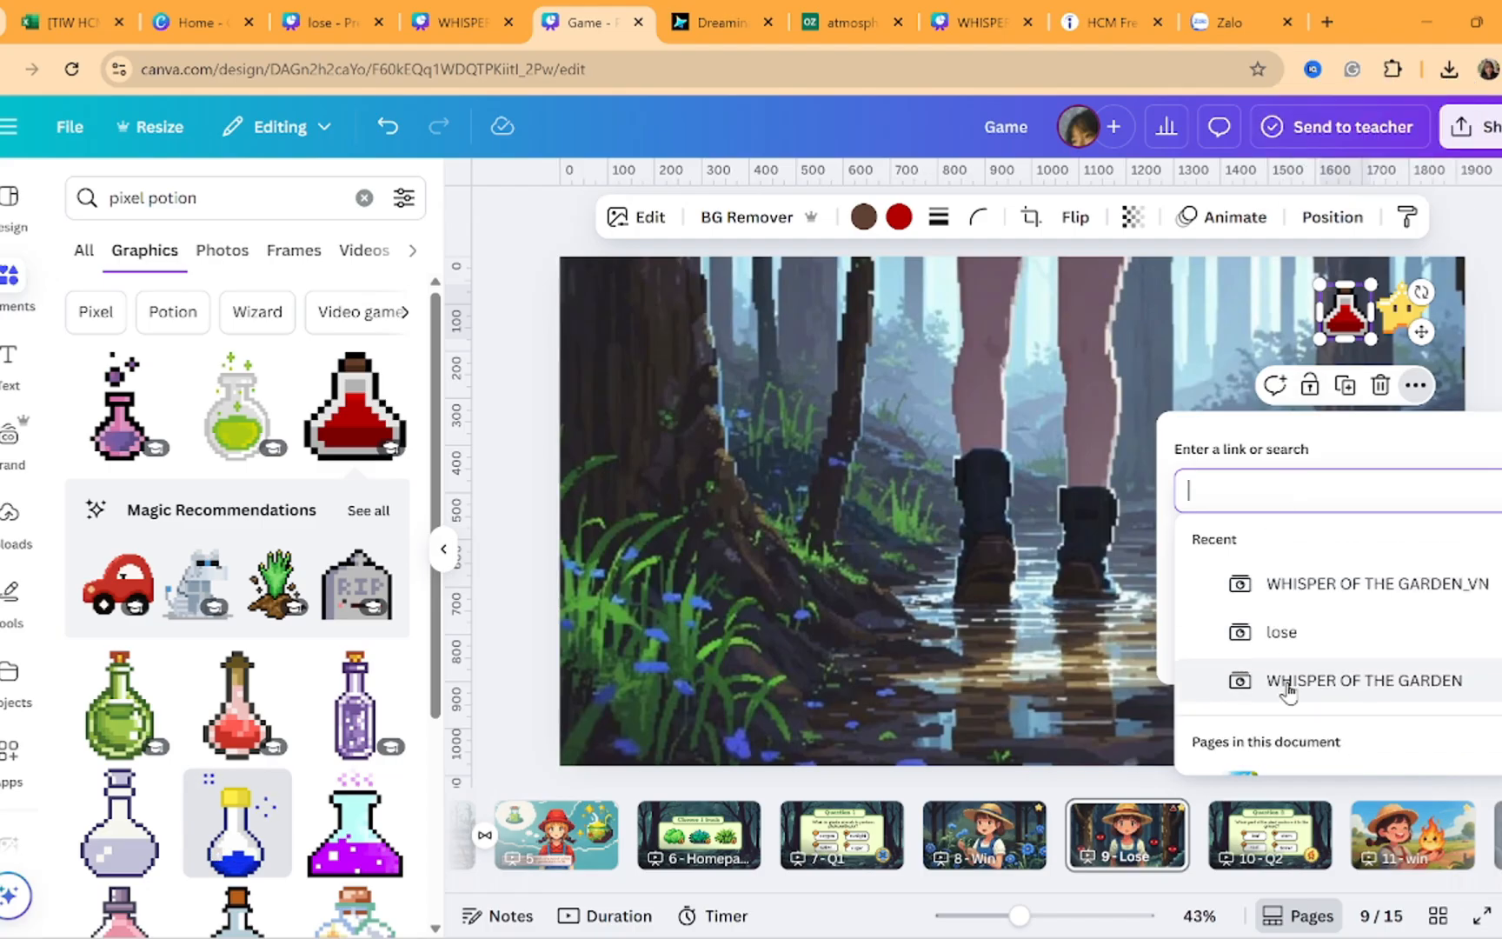
scroll(1288, 692, "down", 2)
scroll(1287, 691, "down", 3)
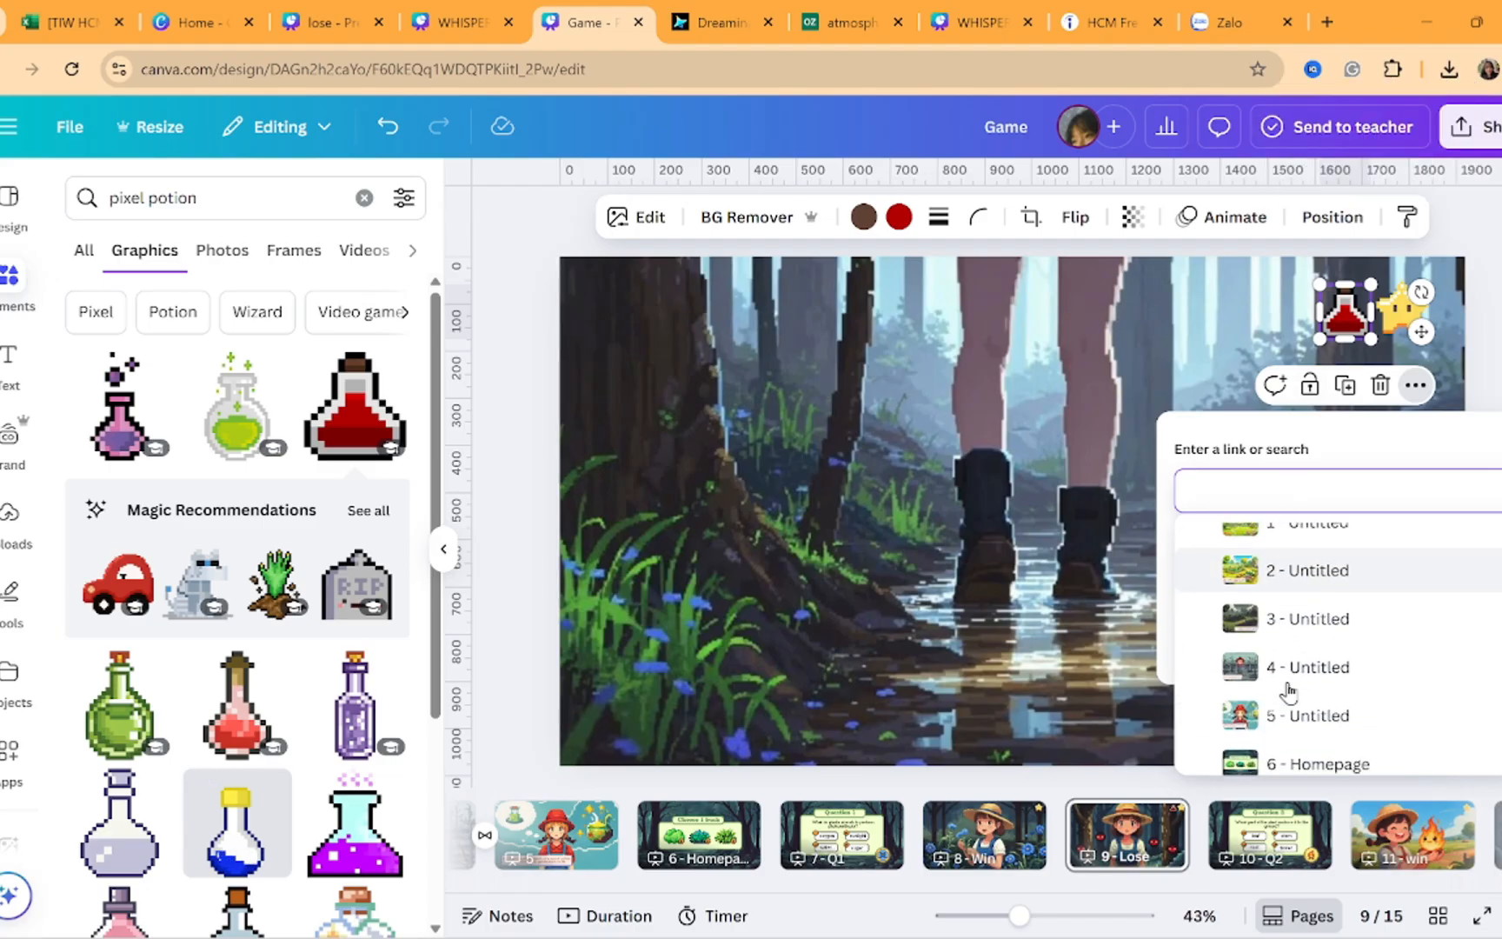
scroll(1288, 692, "down", 1)
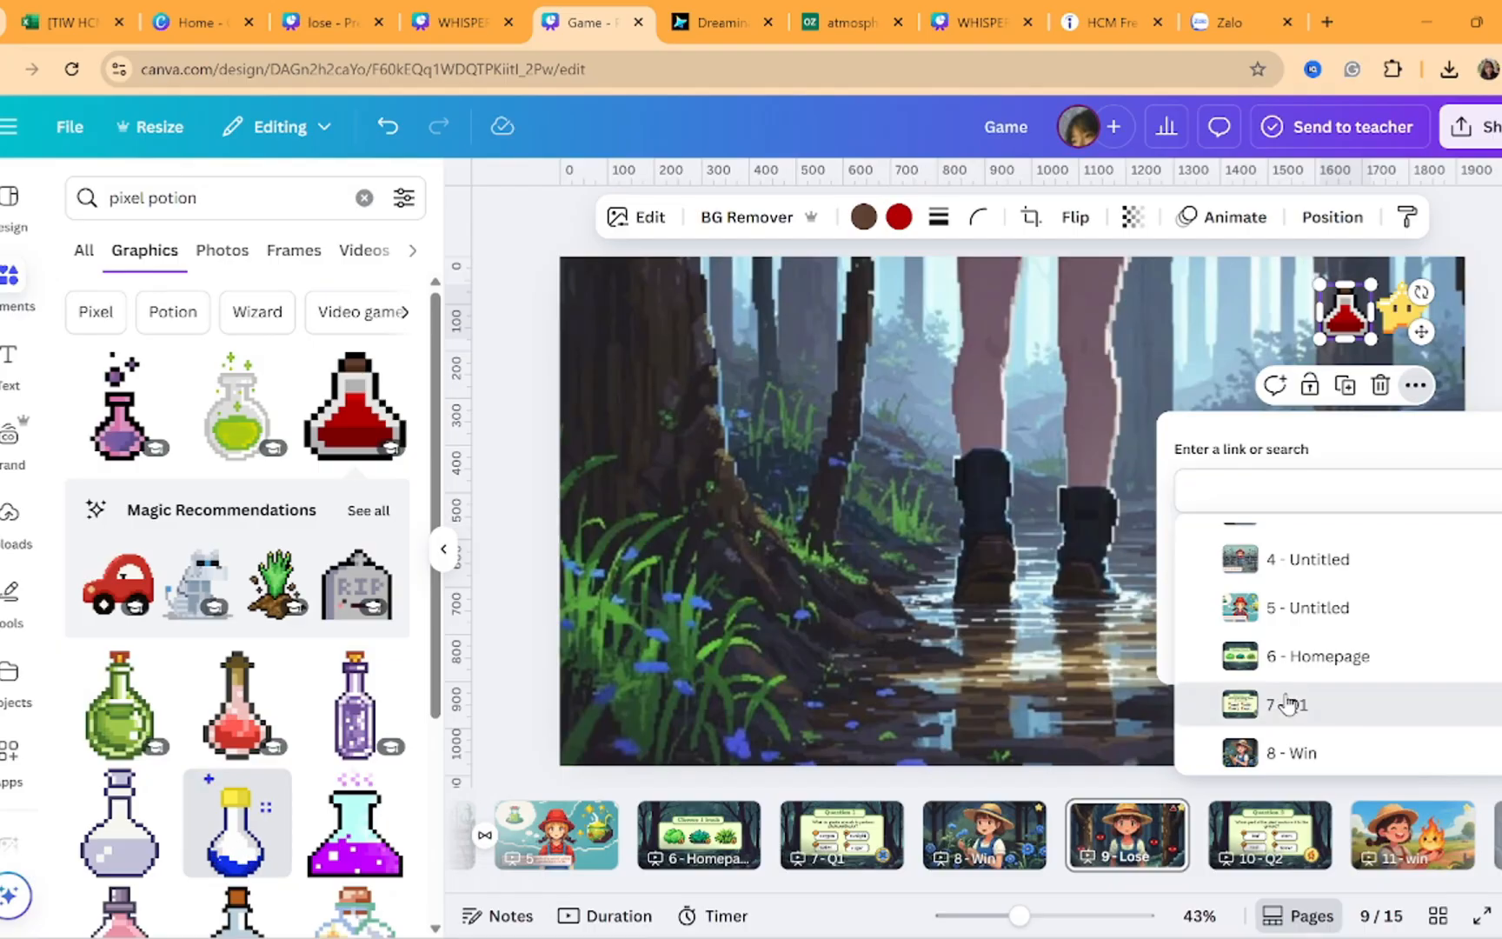
left_click(1288, 701)
left_click(1460, 626)
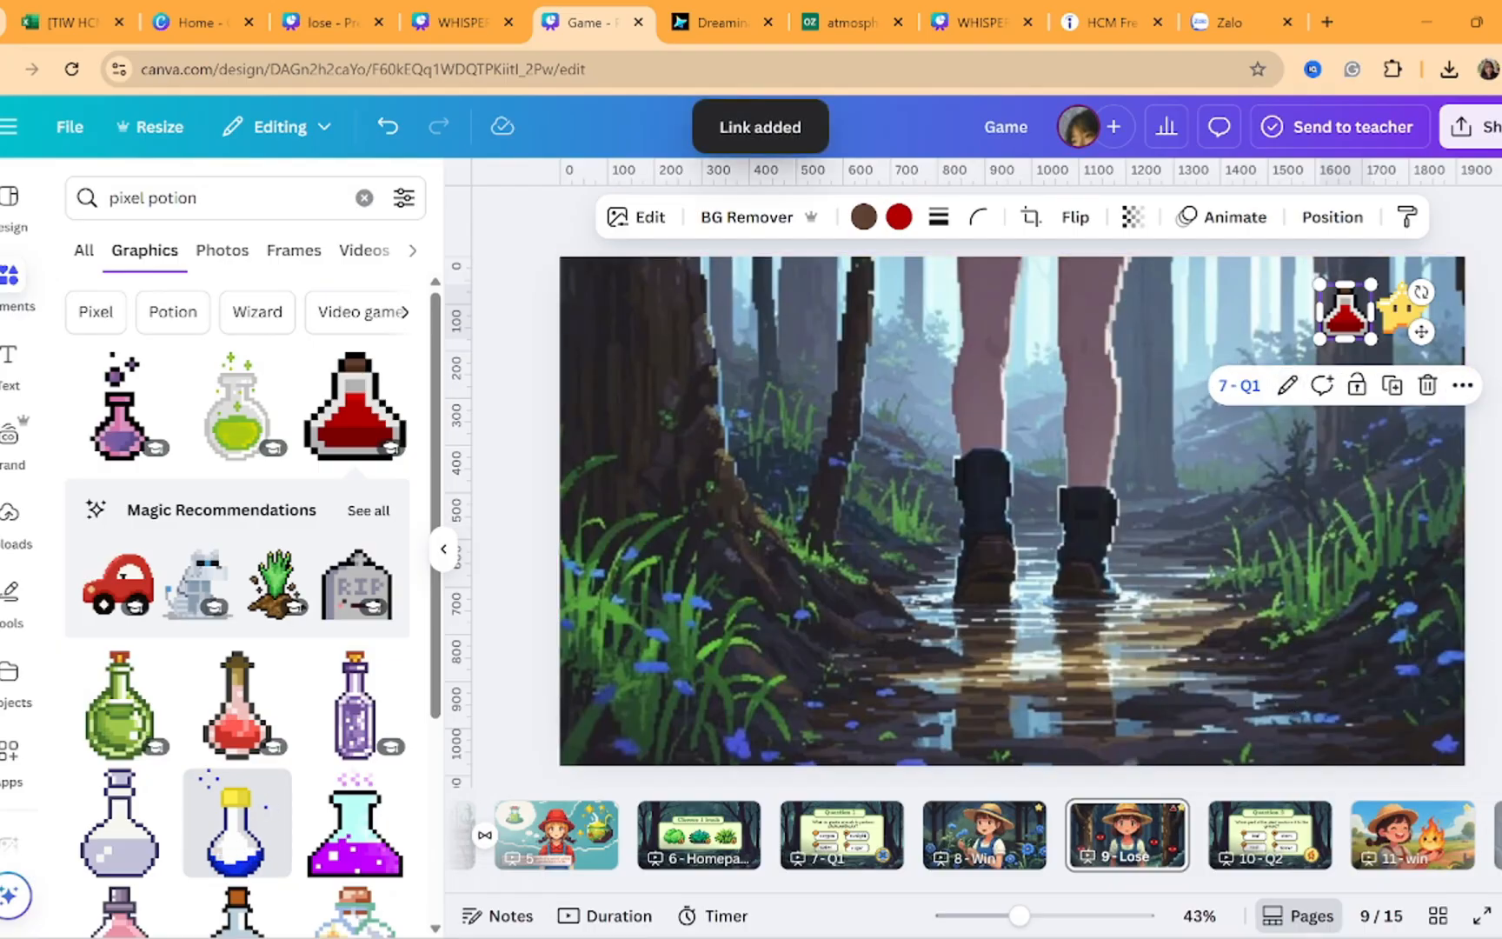
key("Escape")
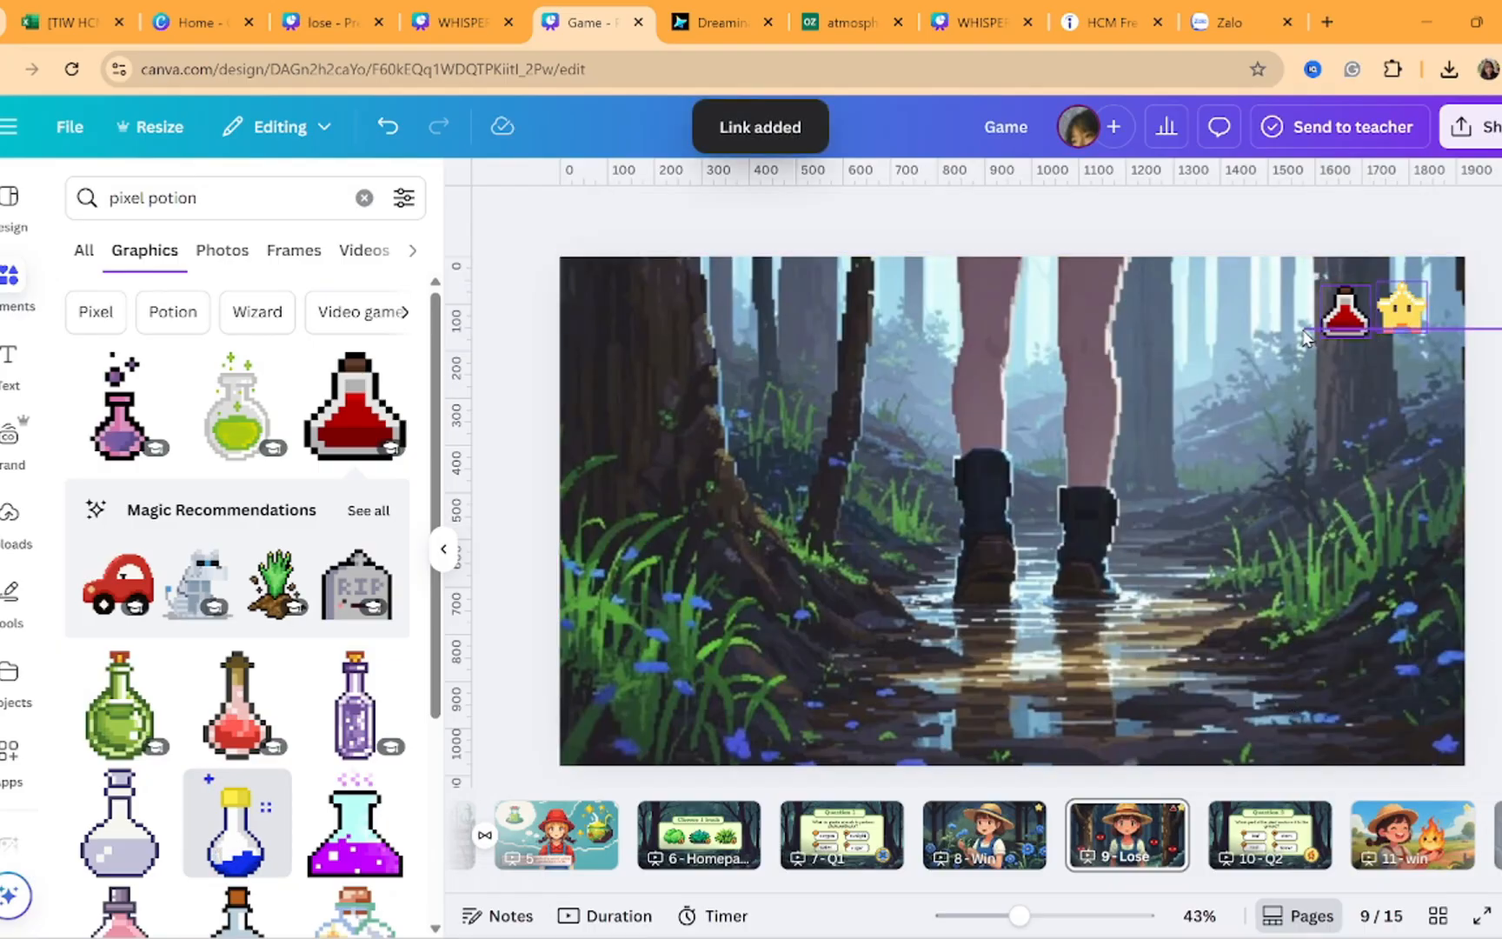
Copy the potion and star together and paste them onto page 12 - Lose
left_click_drag(1303, 337, 1306, 339)
key("ctrl+c")
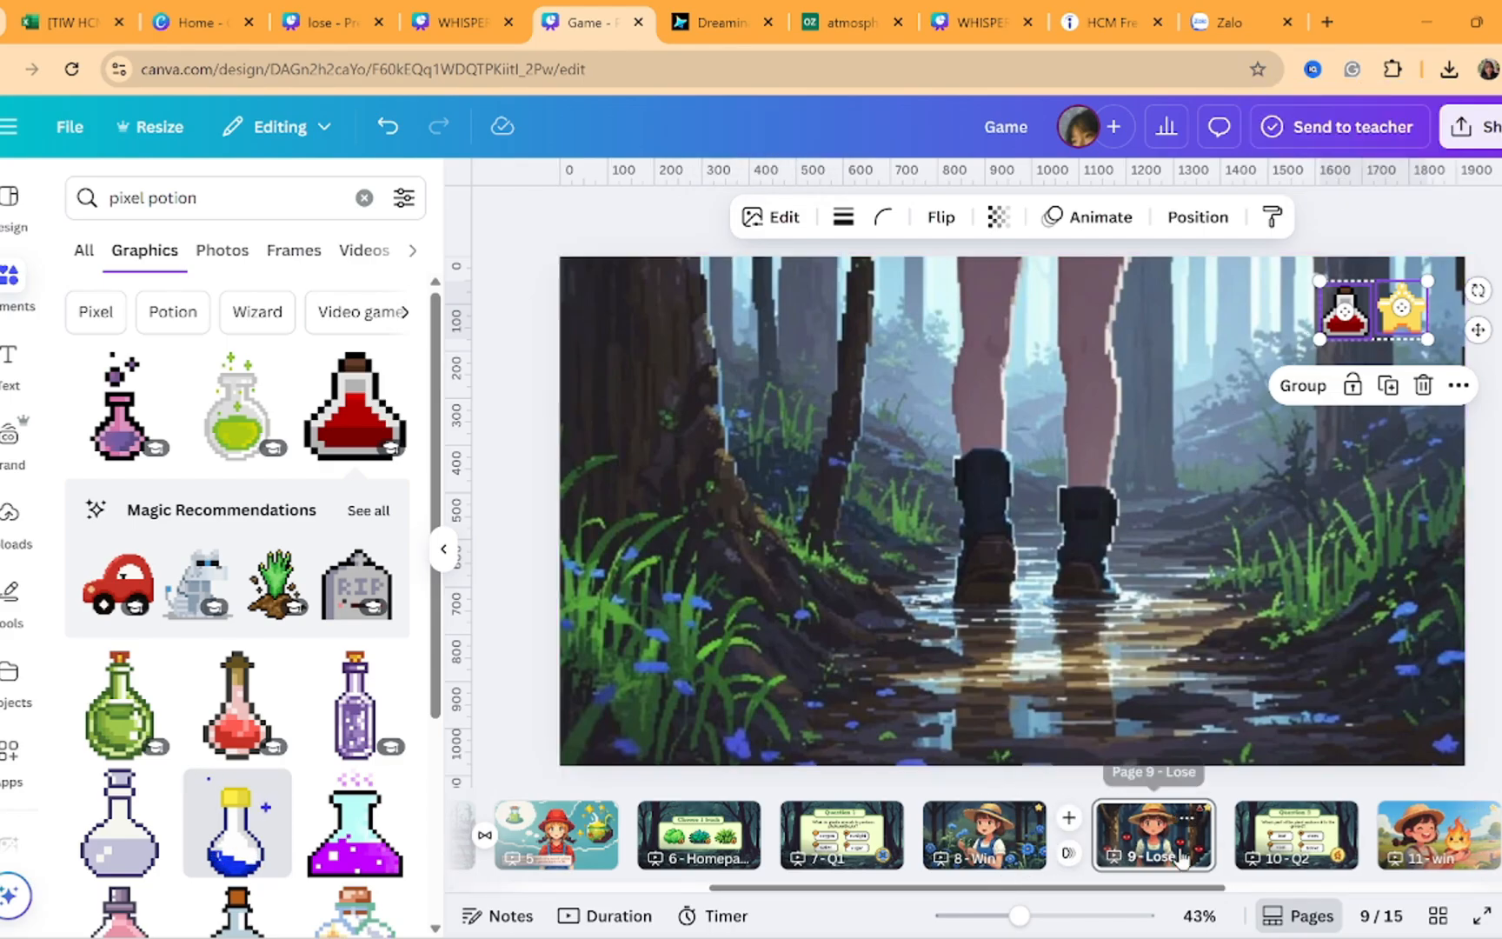
scroll(1179, 855, "right", 3)
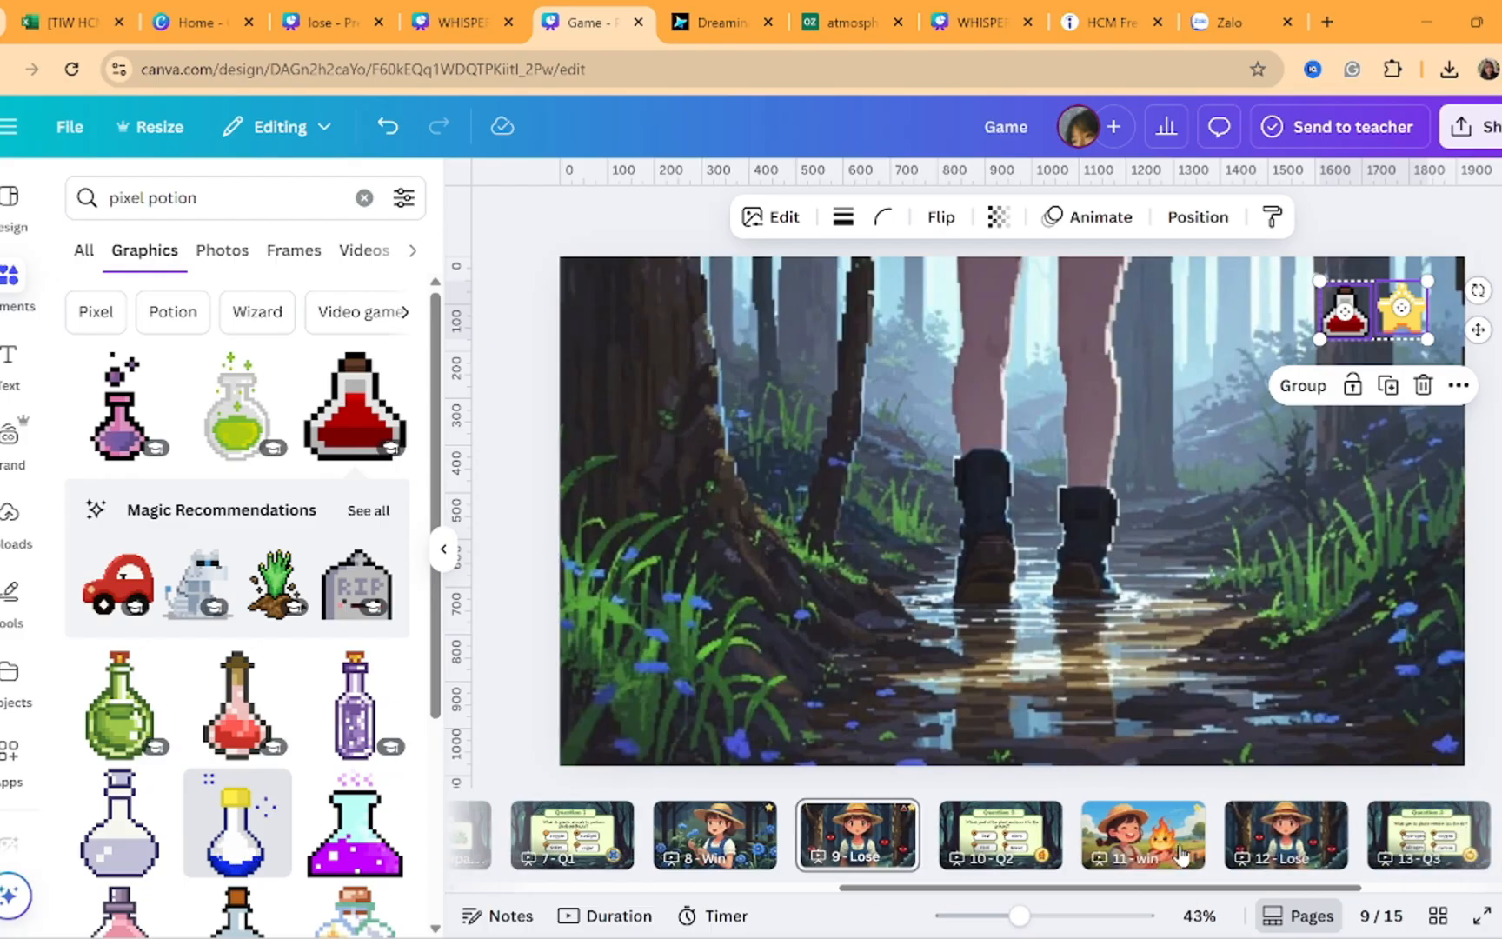
left_click(1286, 834)
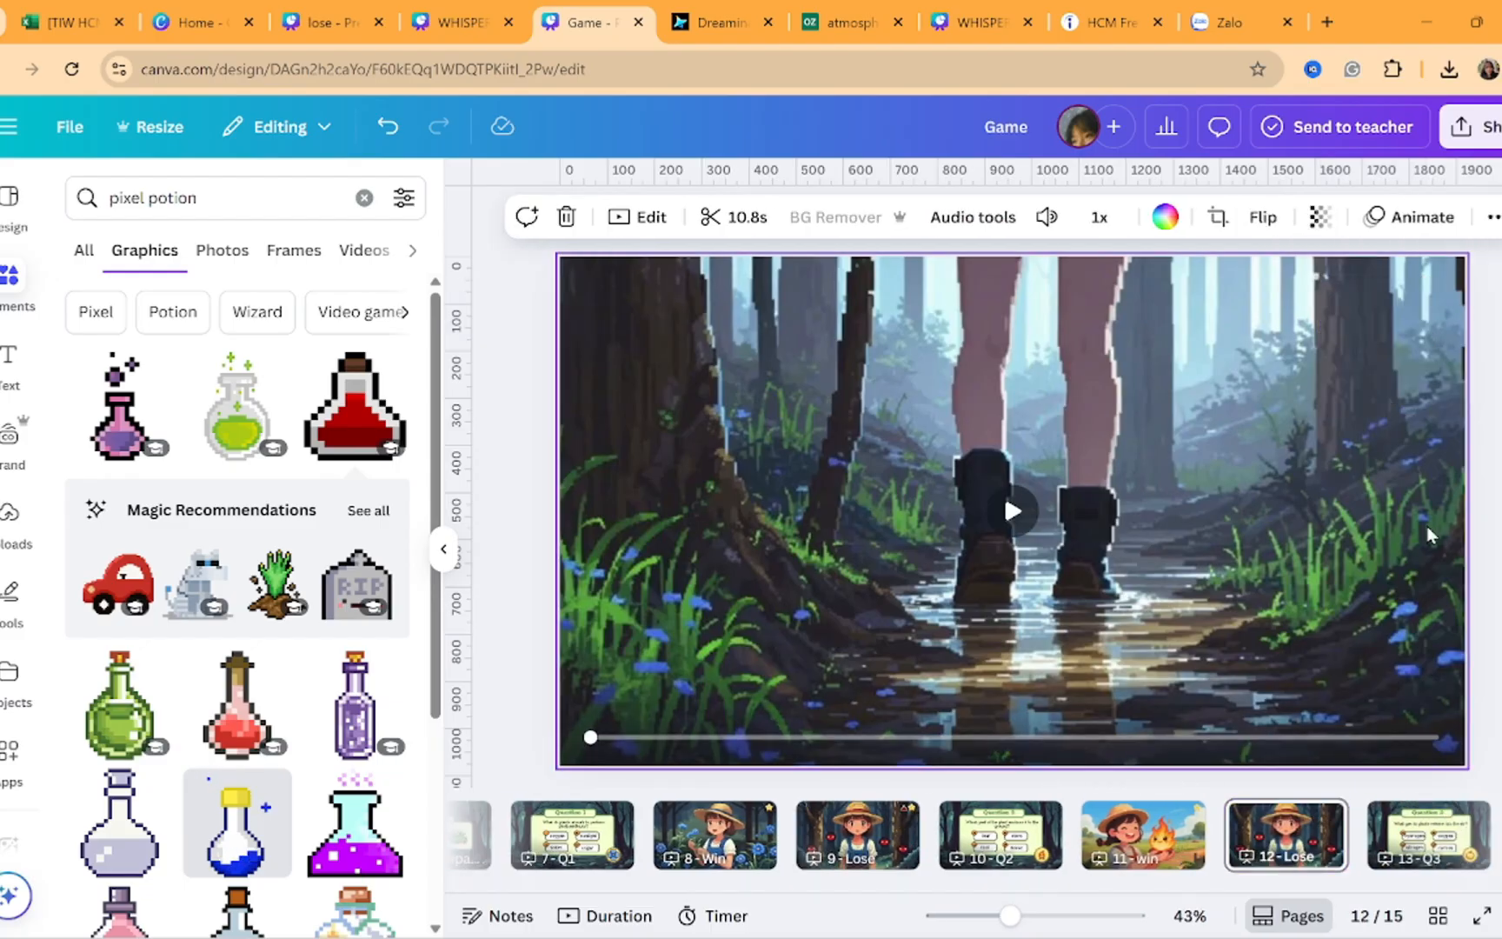
key("ctrl+v")
left_click(1343, 324)
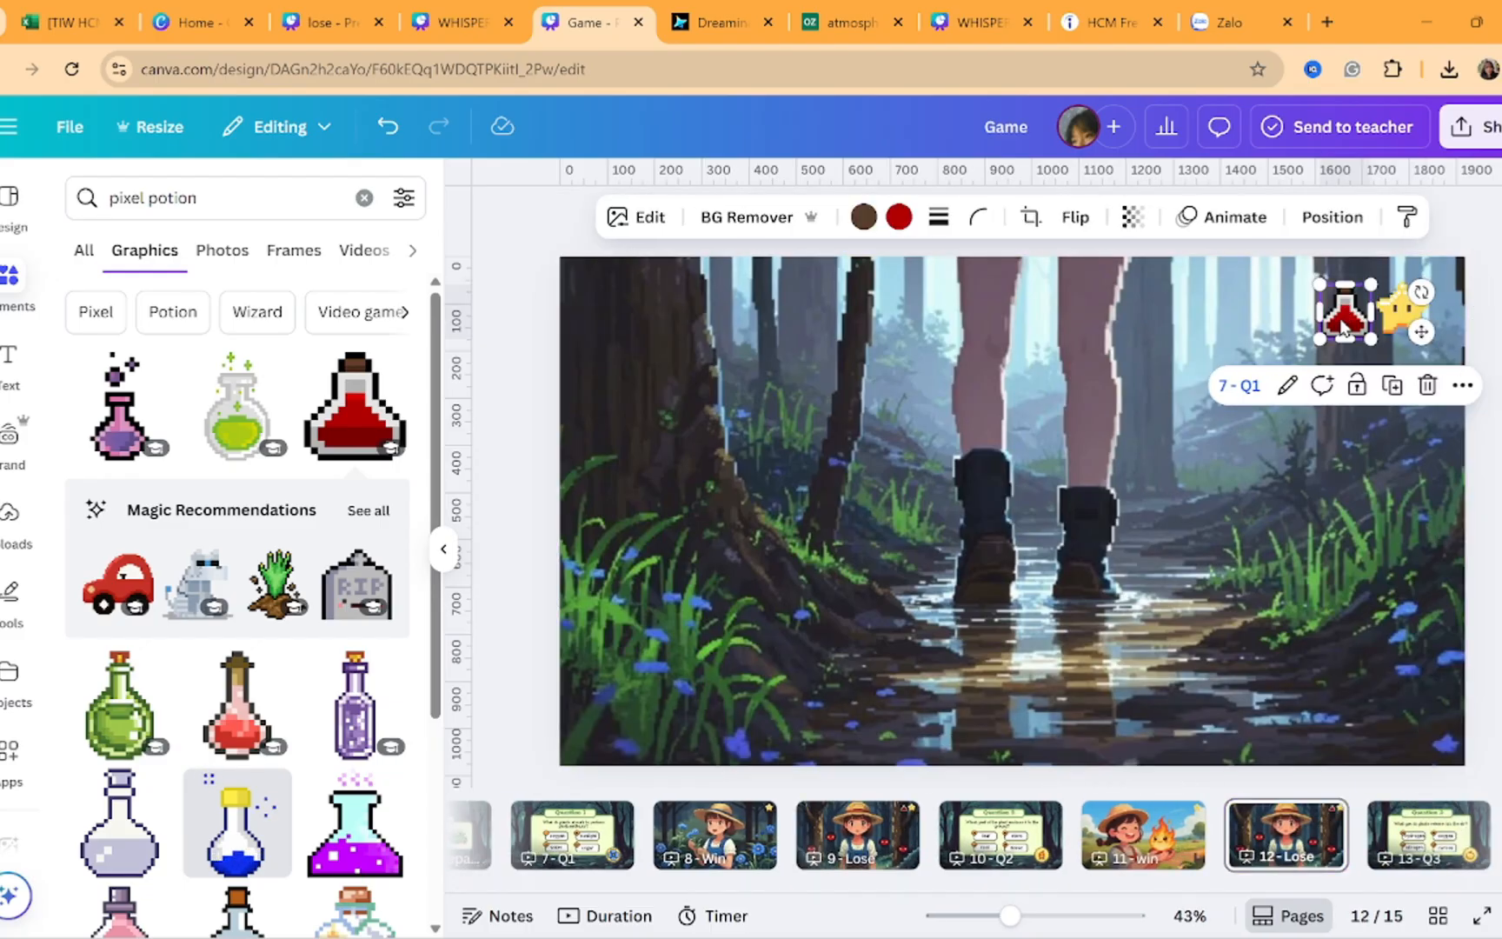
Change the pasted potion's link on page 12 to page 10 - Q2
left_click(1287, 385)
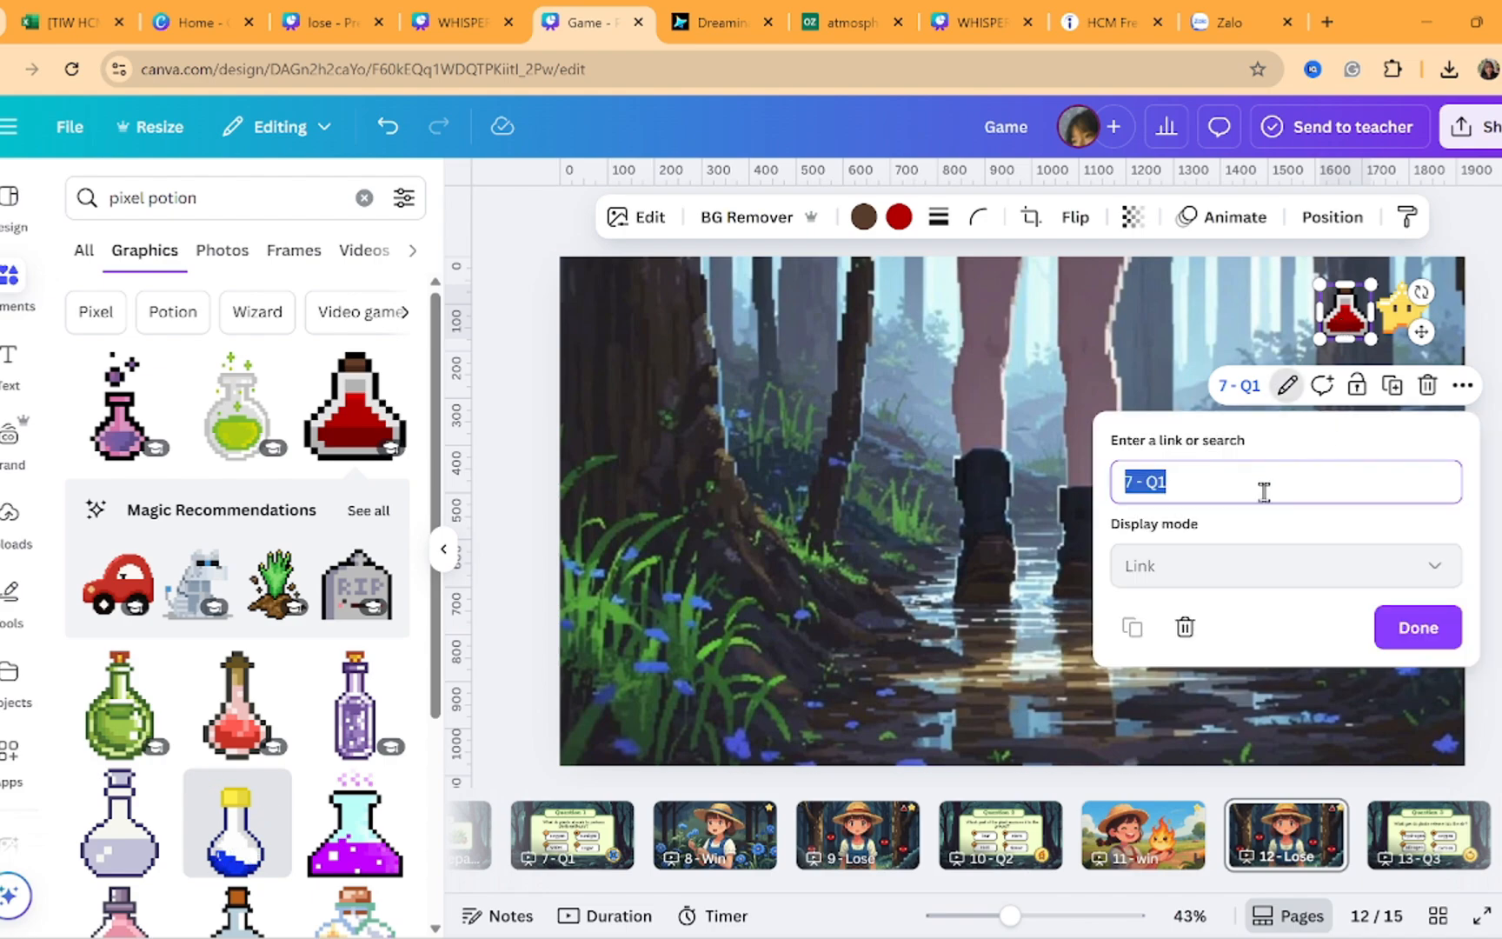
key("BackSpace")
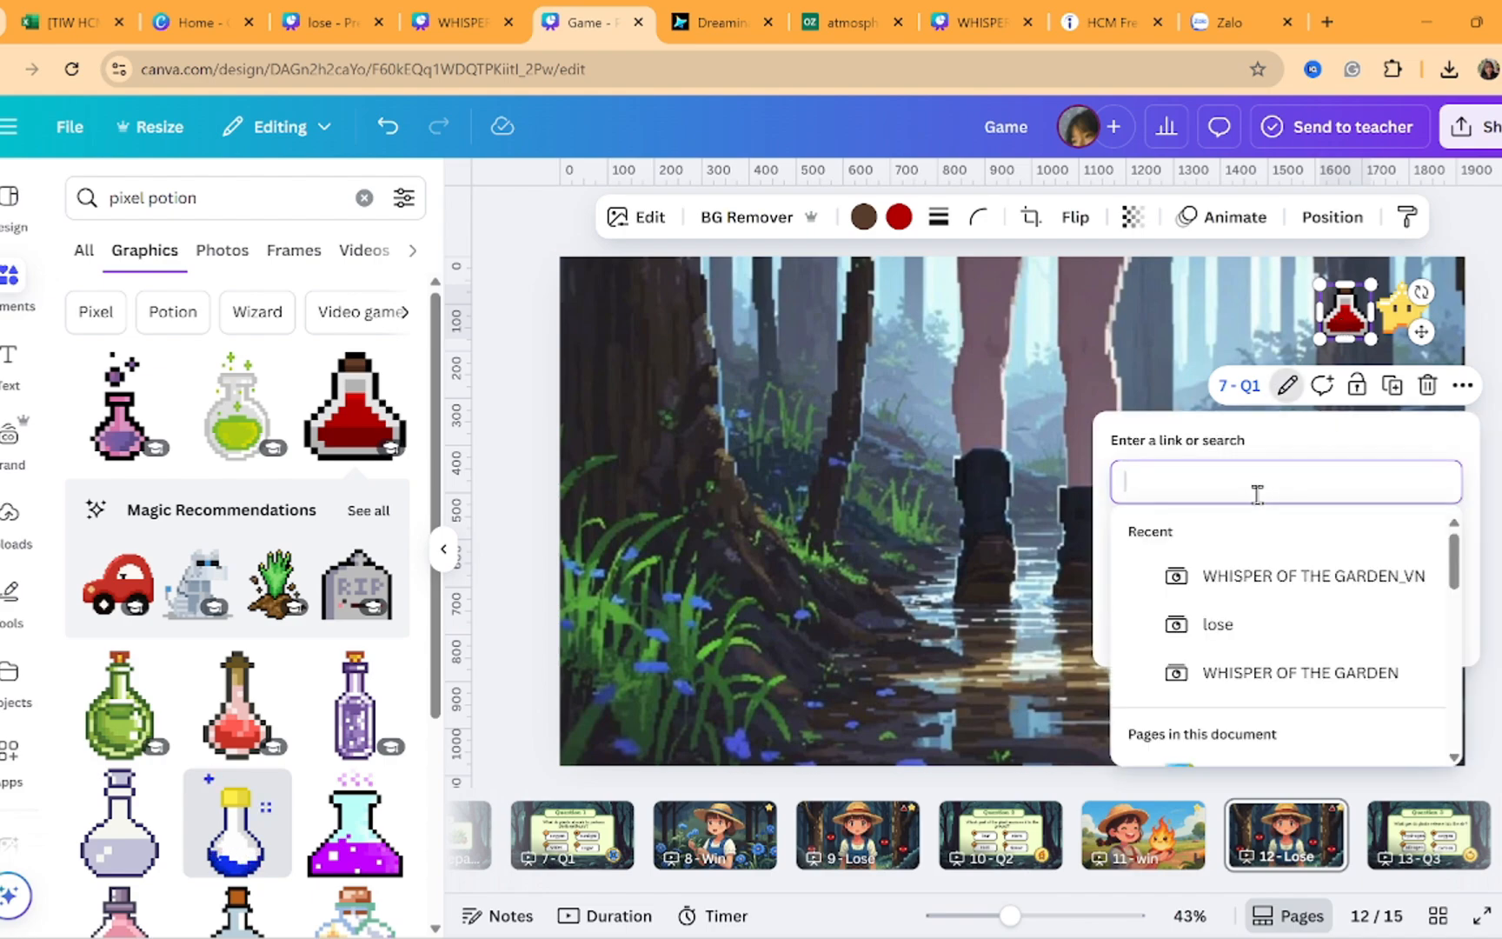
type("q2")
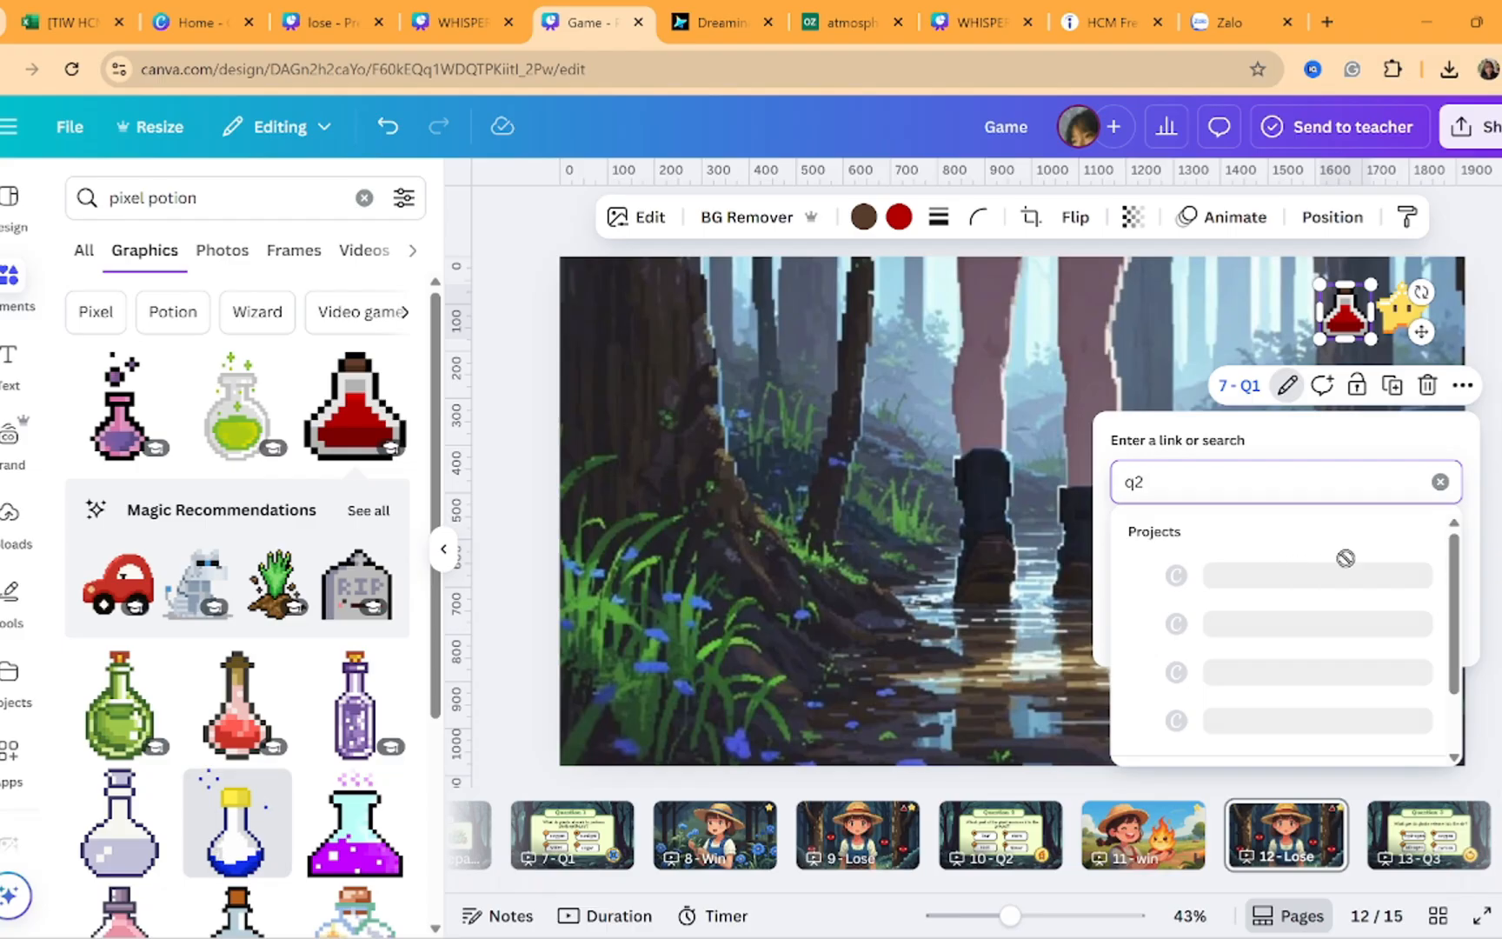
scroll(1312, 634, "down", 2)
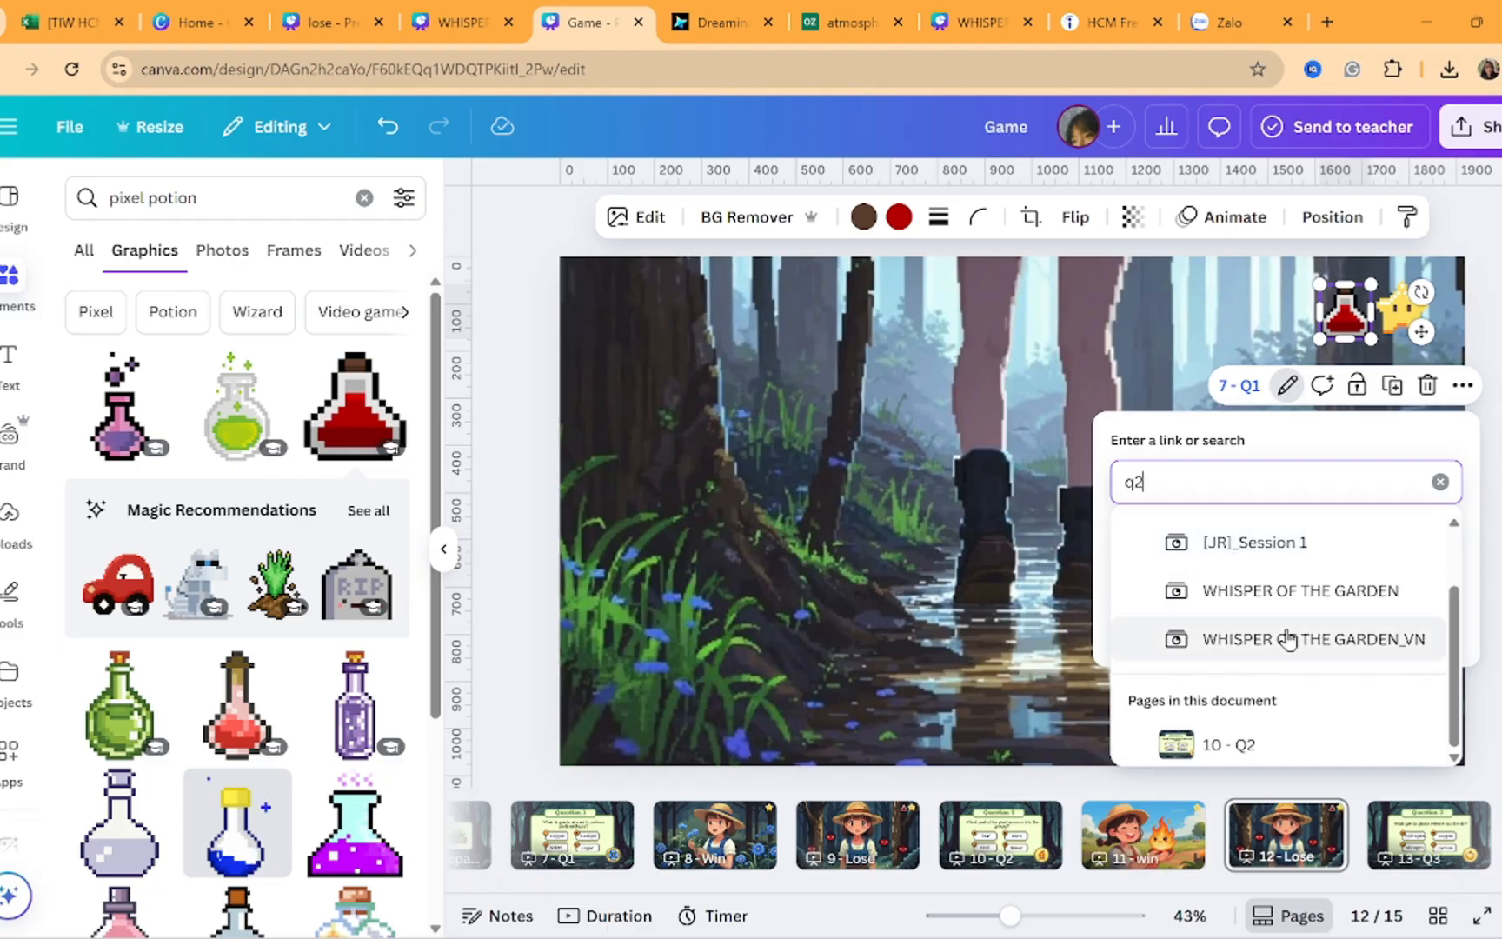
left_click(1217, 757)
left_click(1416, 627)
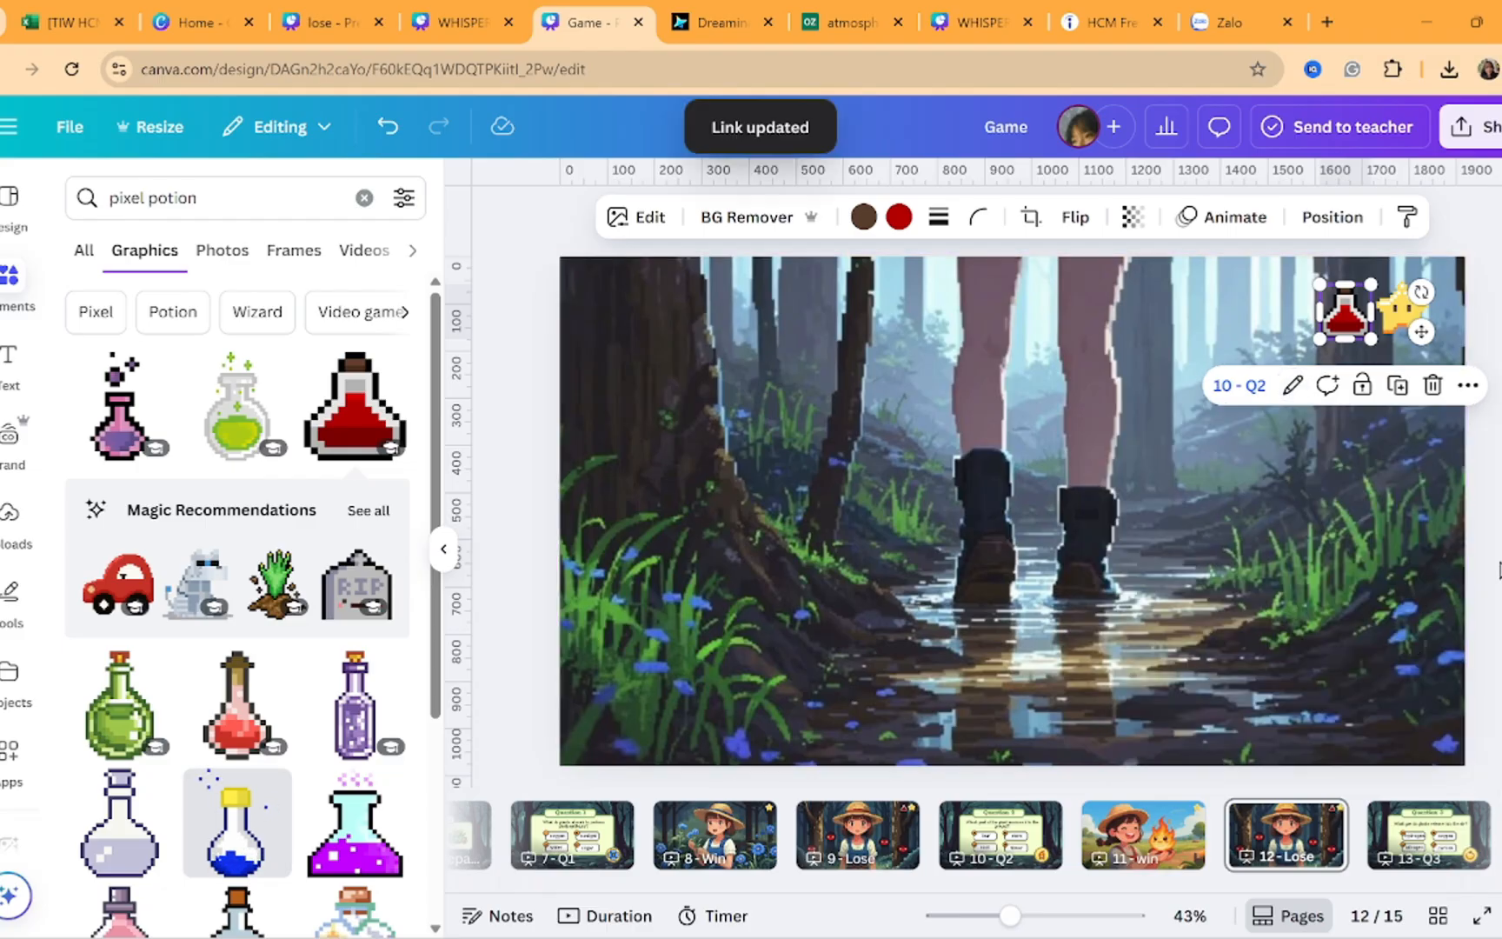
left_click(1497, 569)
Paste the potion and star onto page 15 - Lose
scroll(1356, 826, "right", 4)
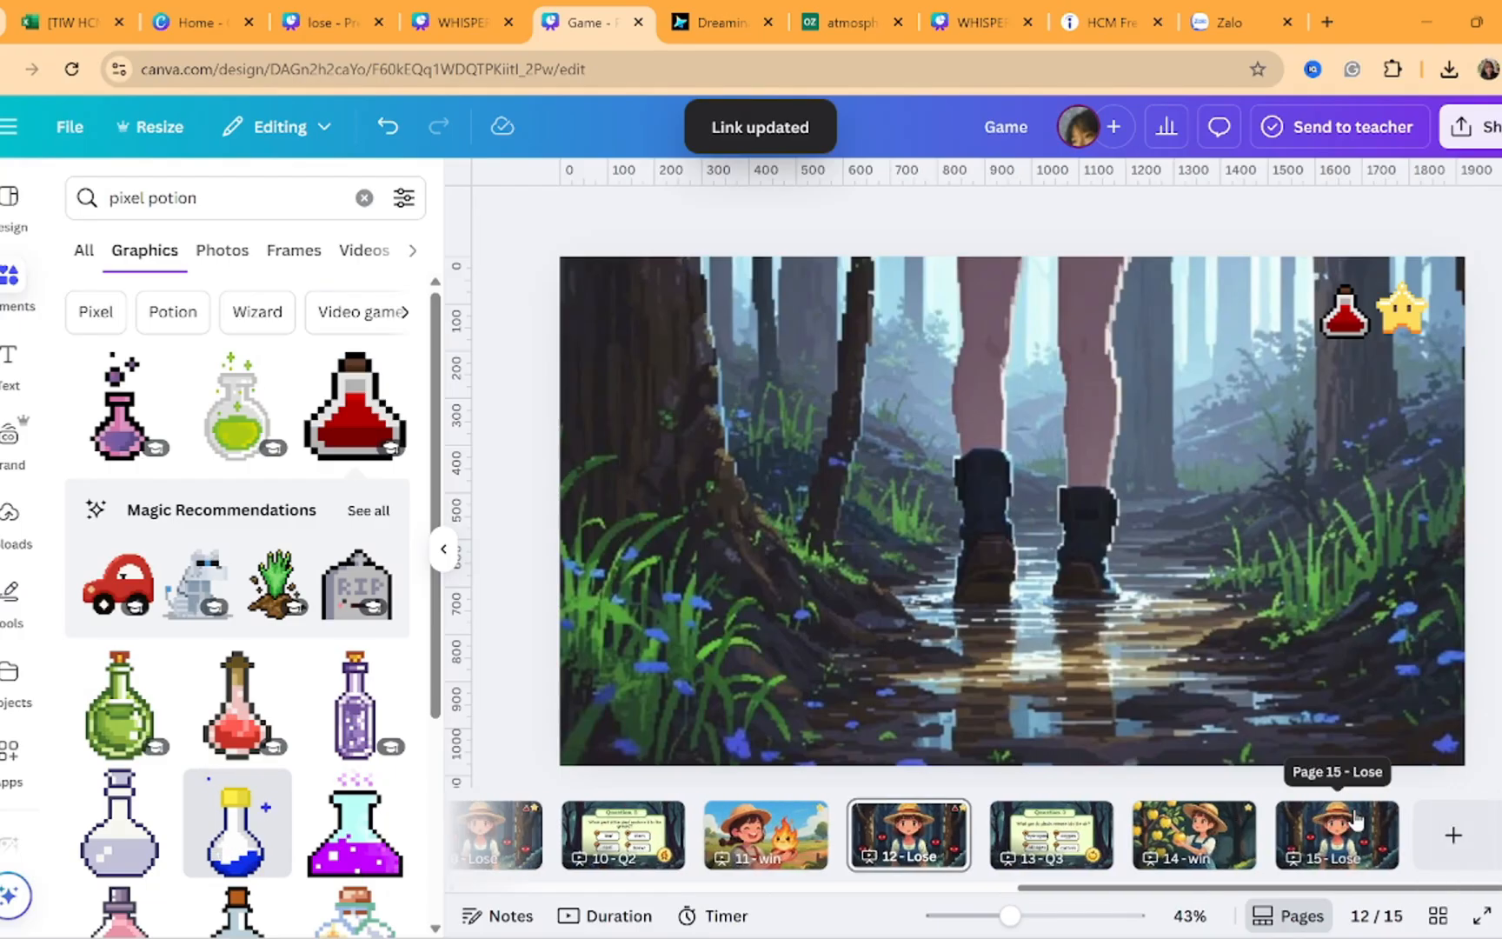
left_click(1234, 847)
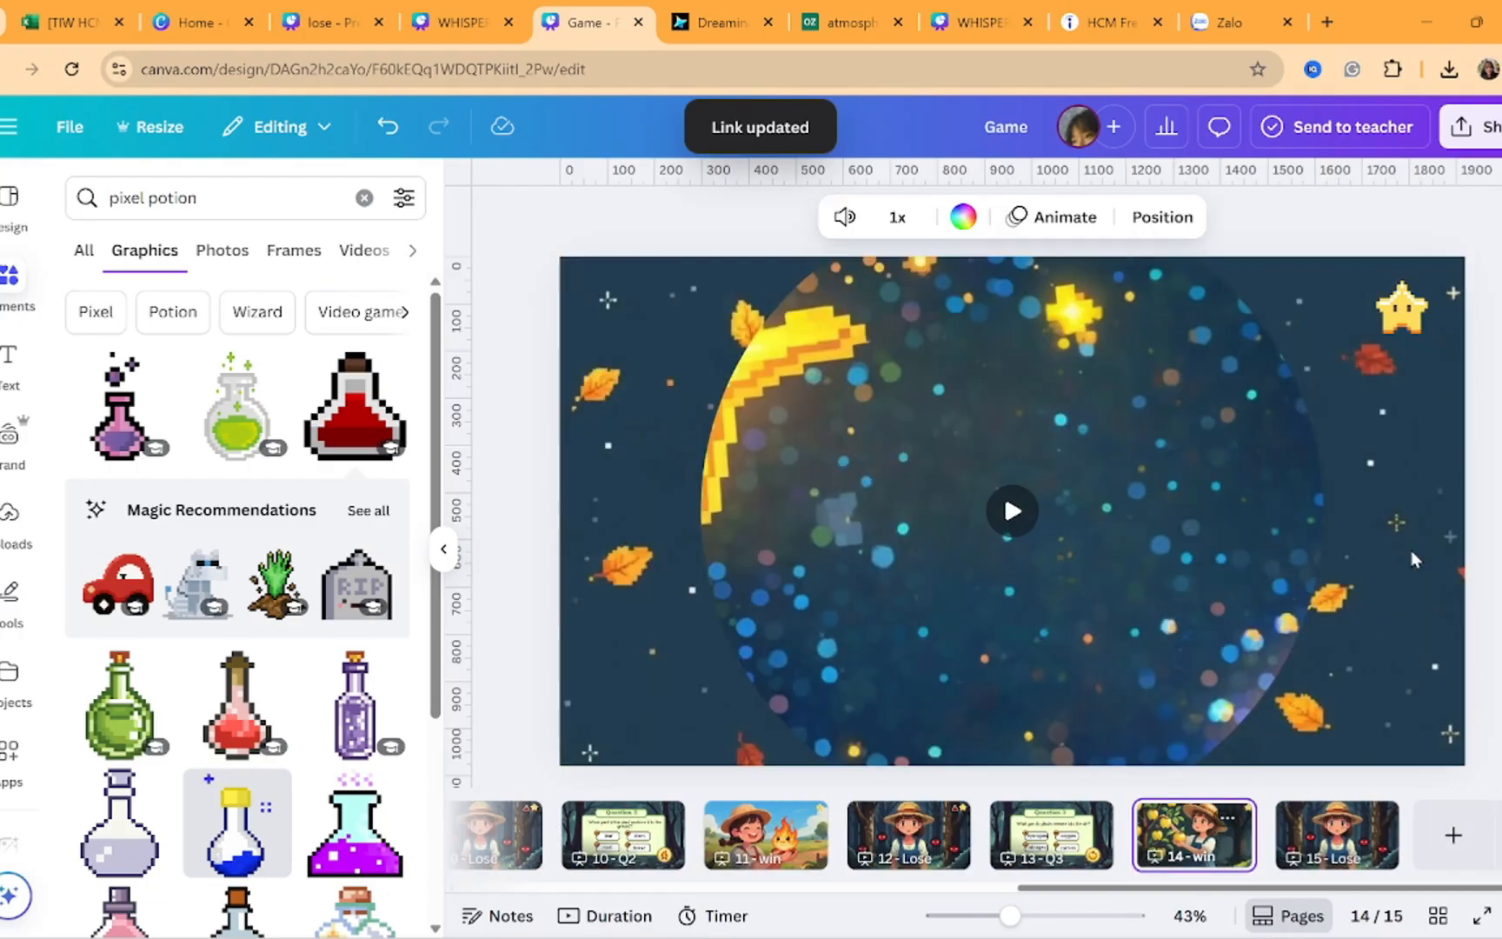
left_click(1334, 830)
left_click(1397, 481)
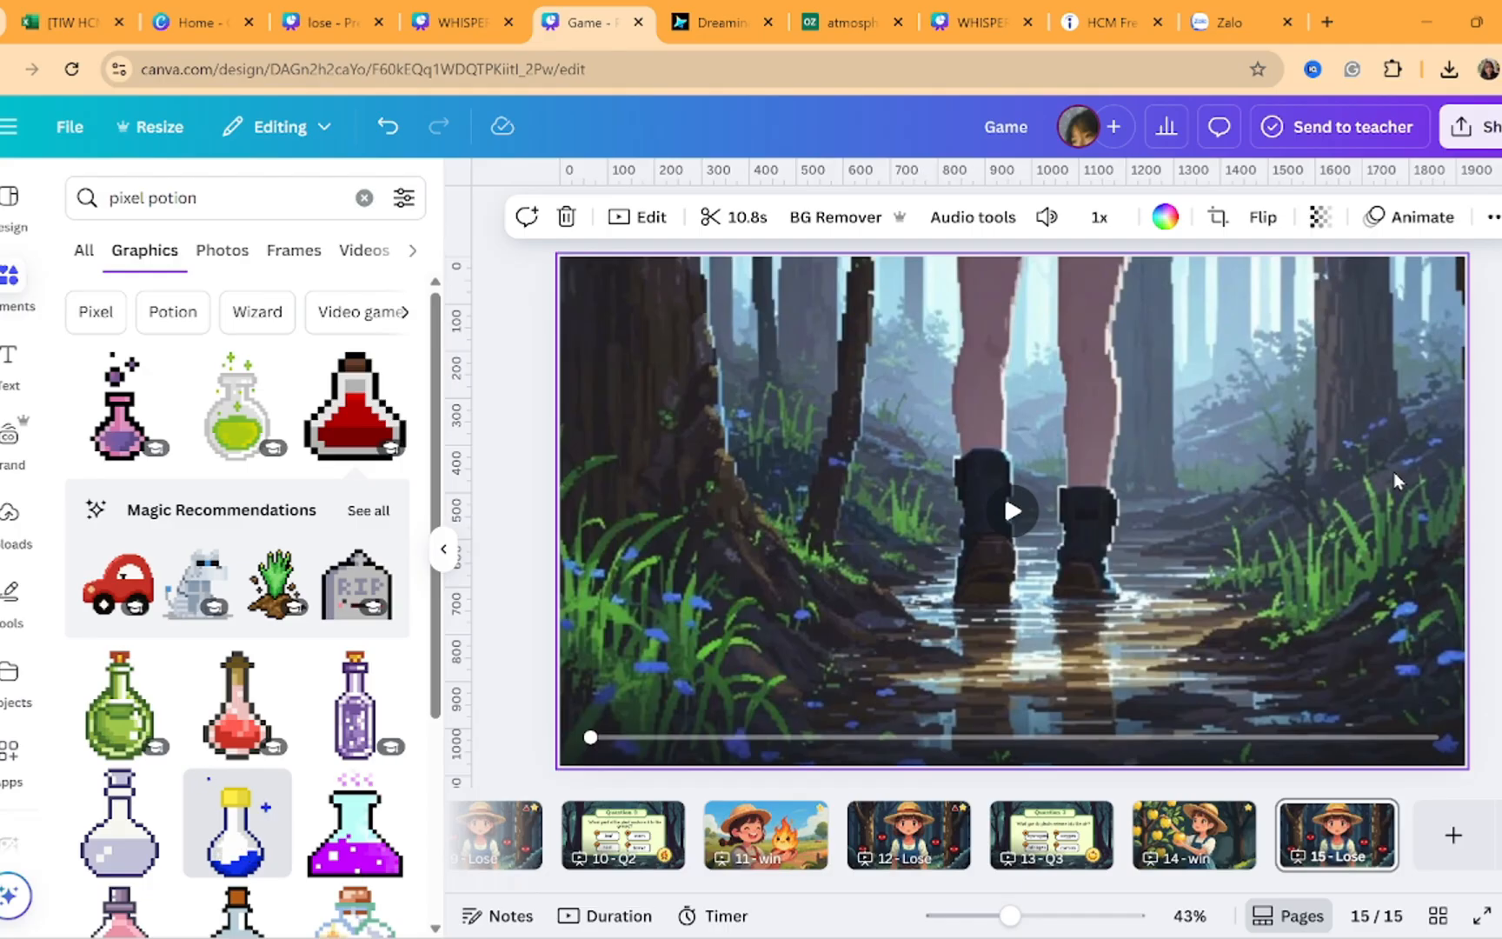
key("ctrl+v")
Open the potion's link on page 15 and follow it to page 7 - Q1
left_click(1347, 322)
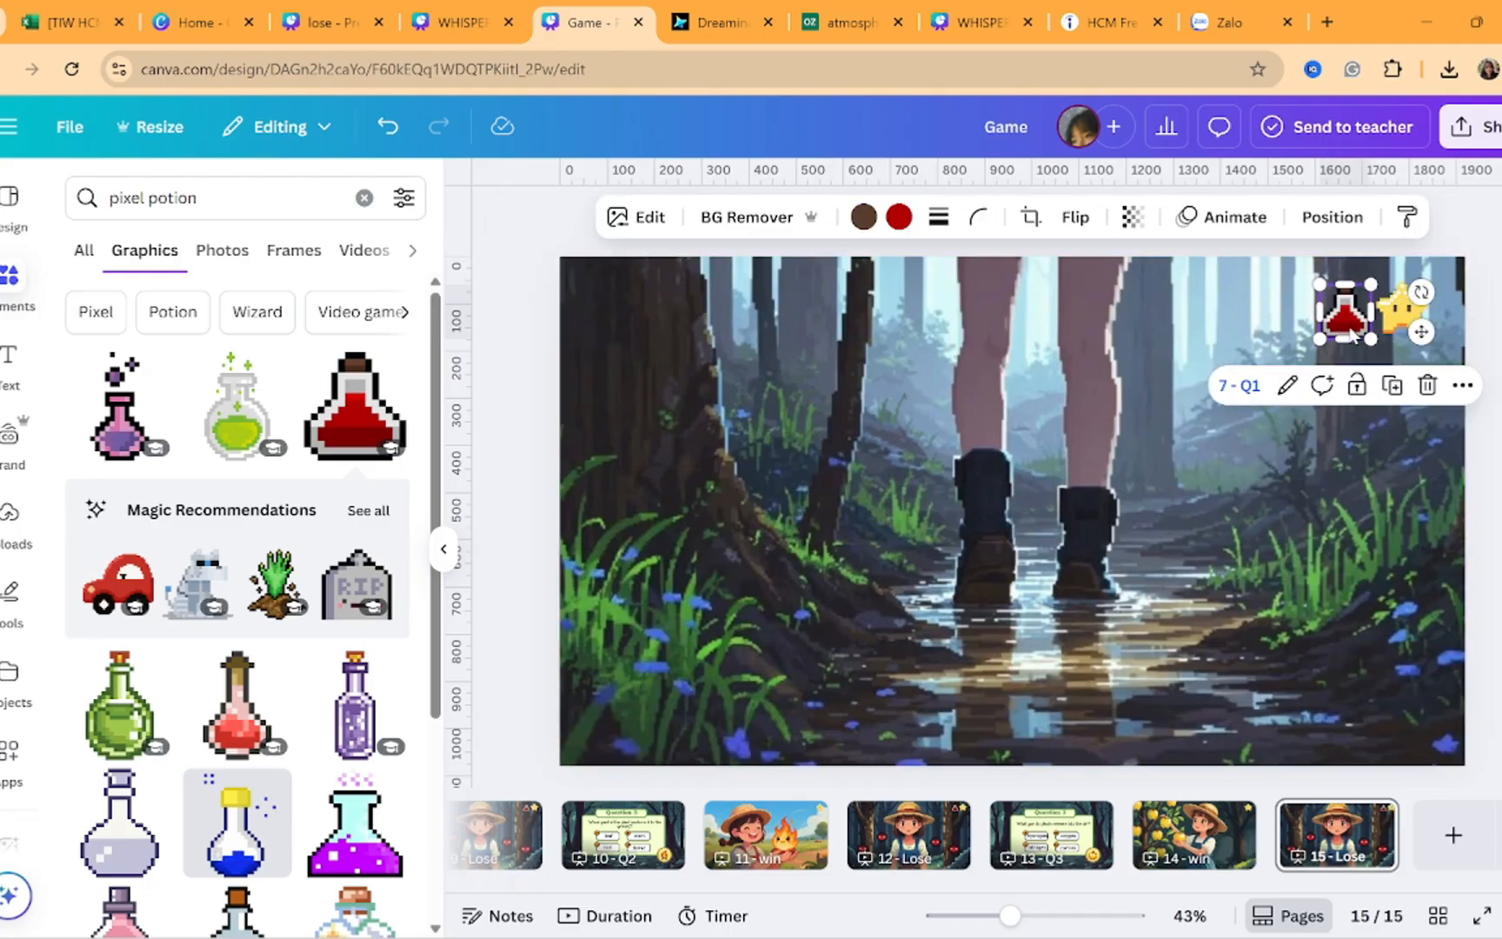
key("ctrl+k")
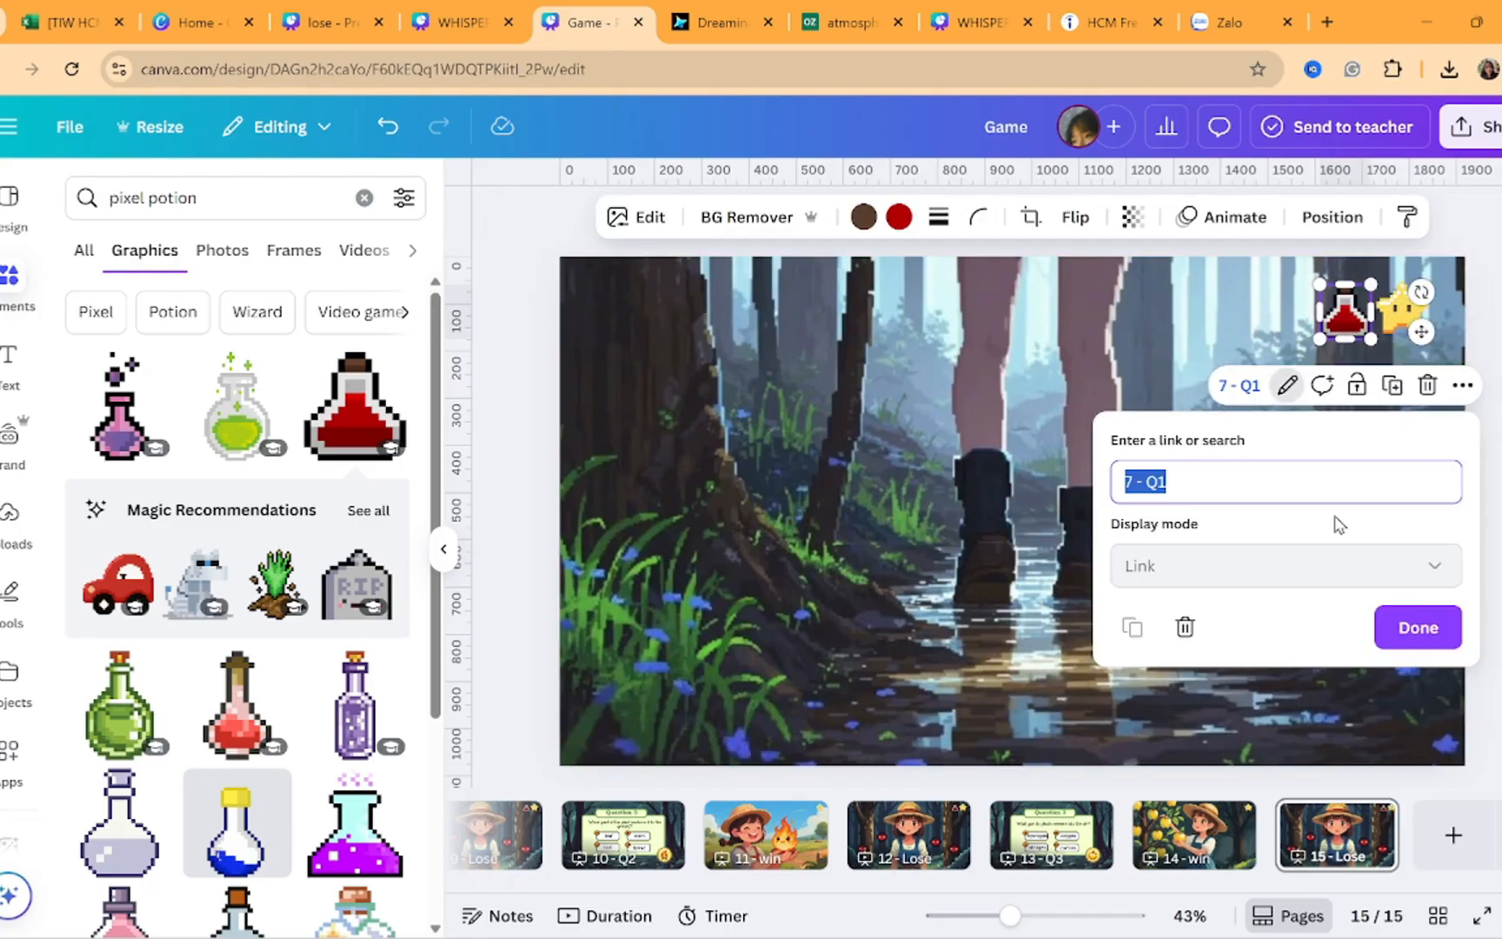
left_click(1238, 385)
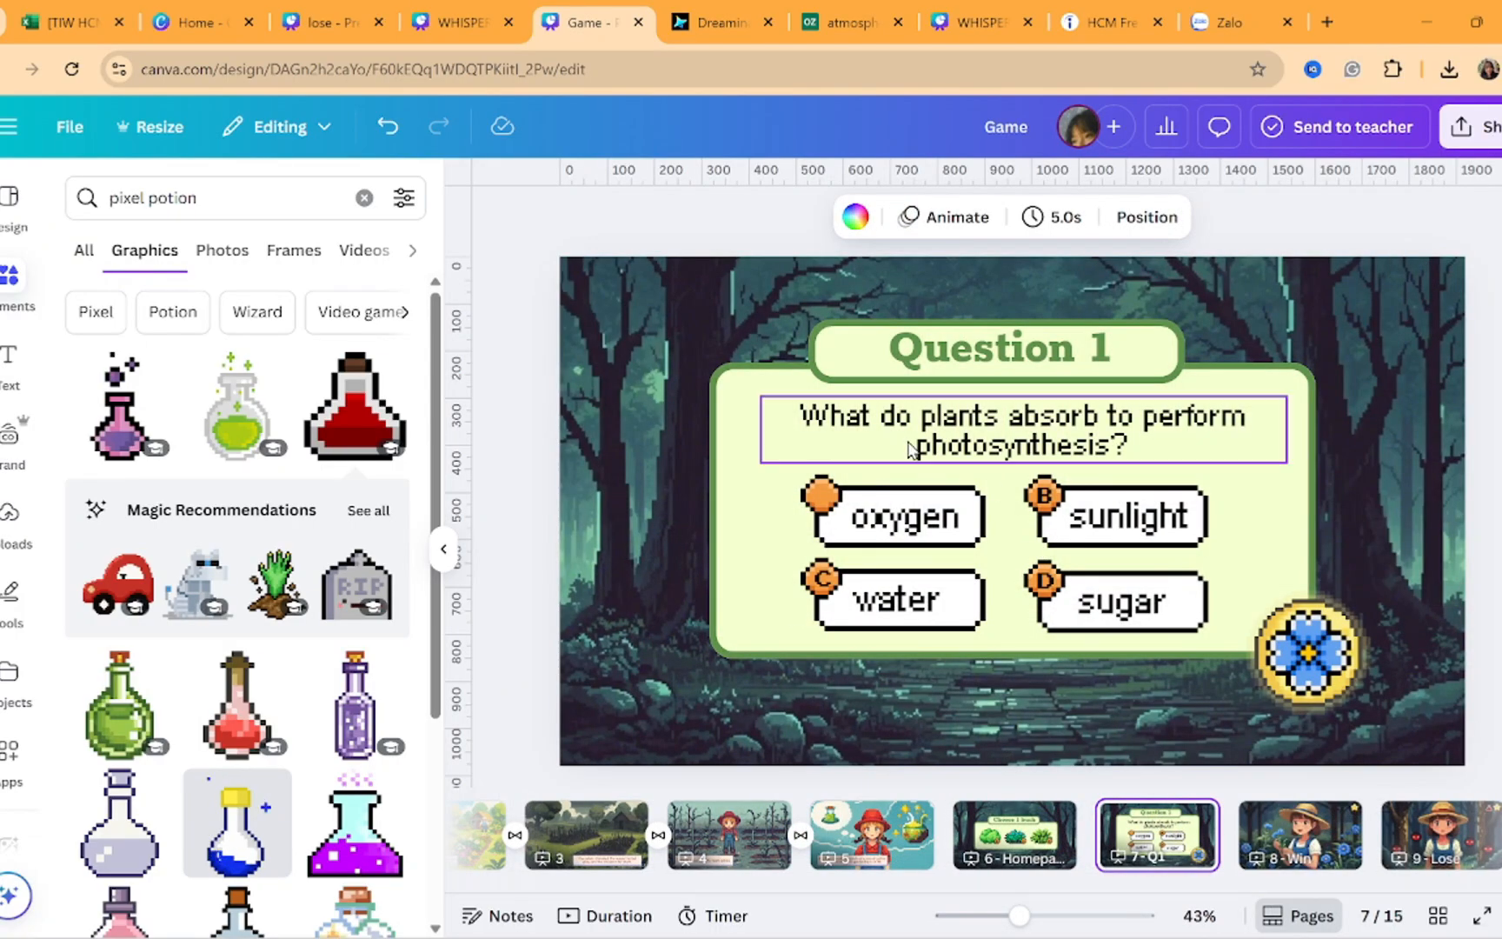
Link the sunlight answer text on Question 1 to page 8 - Win
left_click(979, 502)
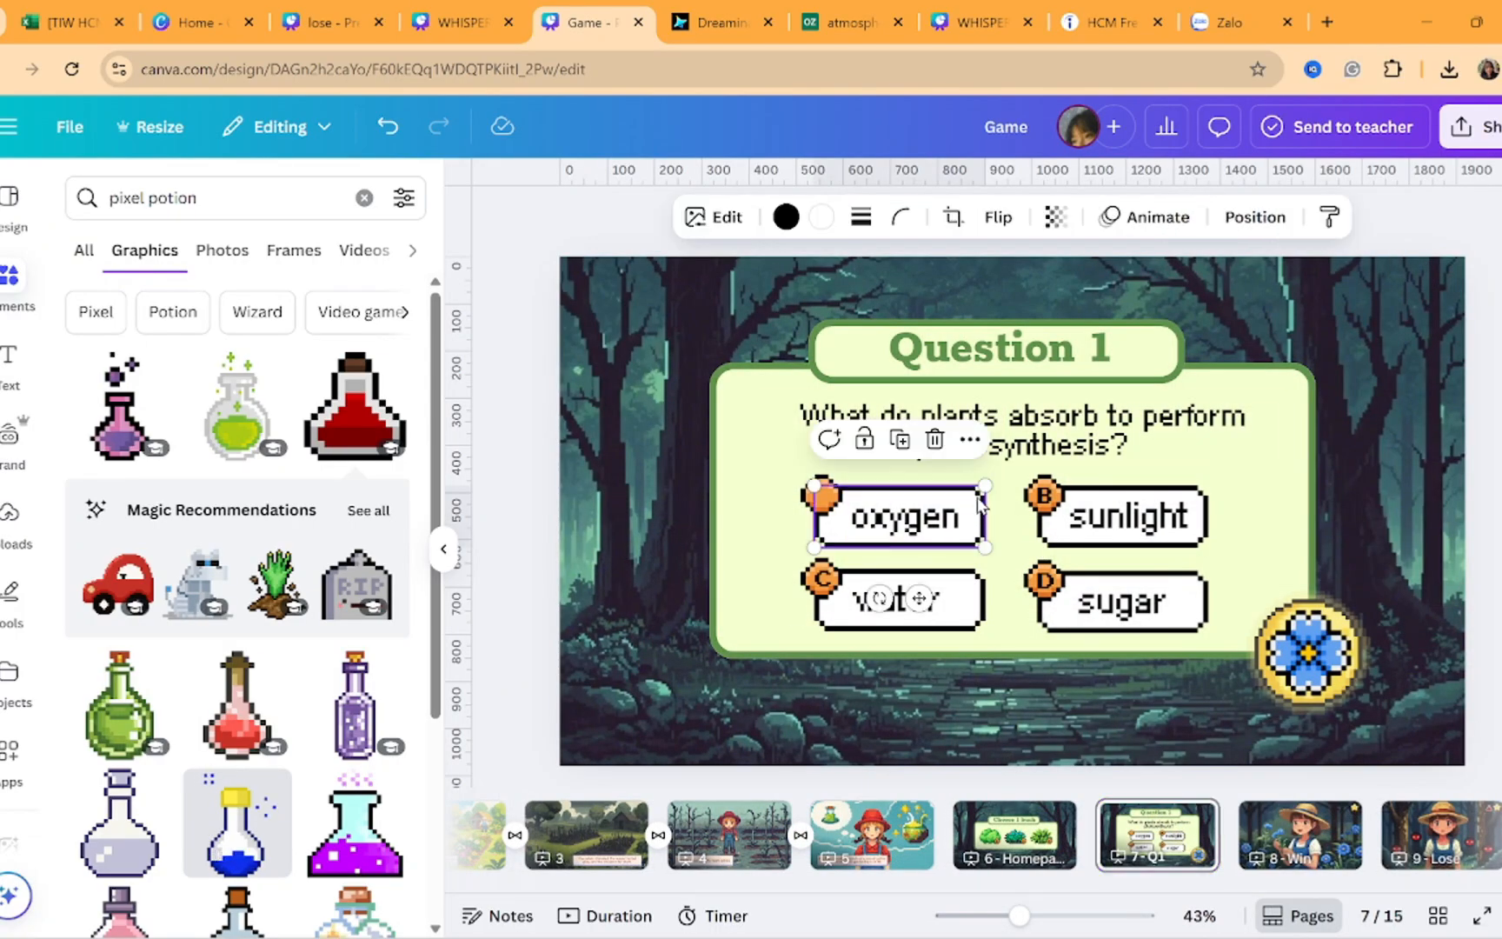
left_click(920, 531)
left_click(979, 644)
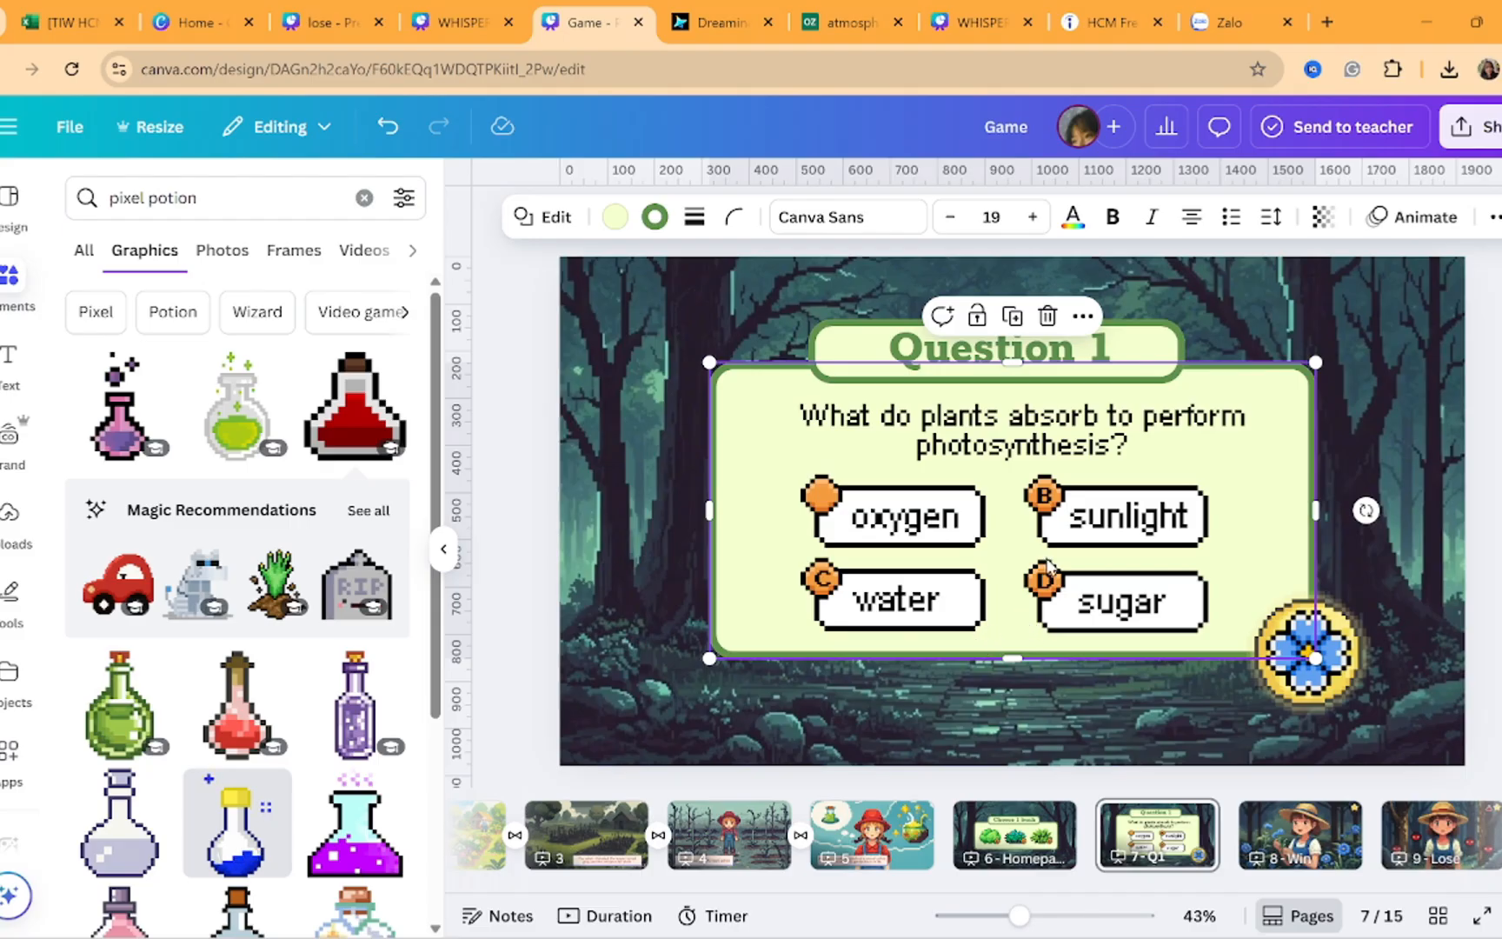
left_click(1091, 518)
key("ctrl+k")
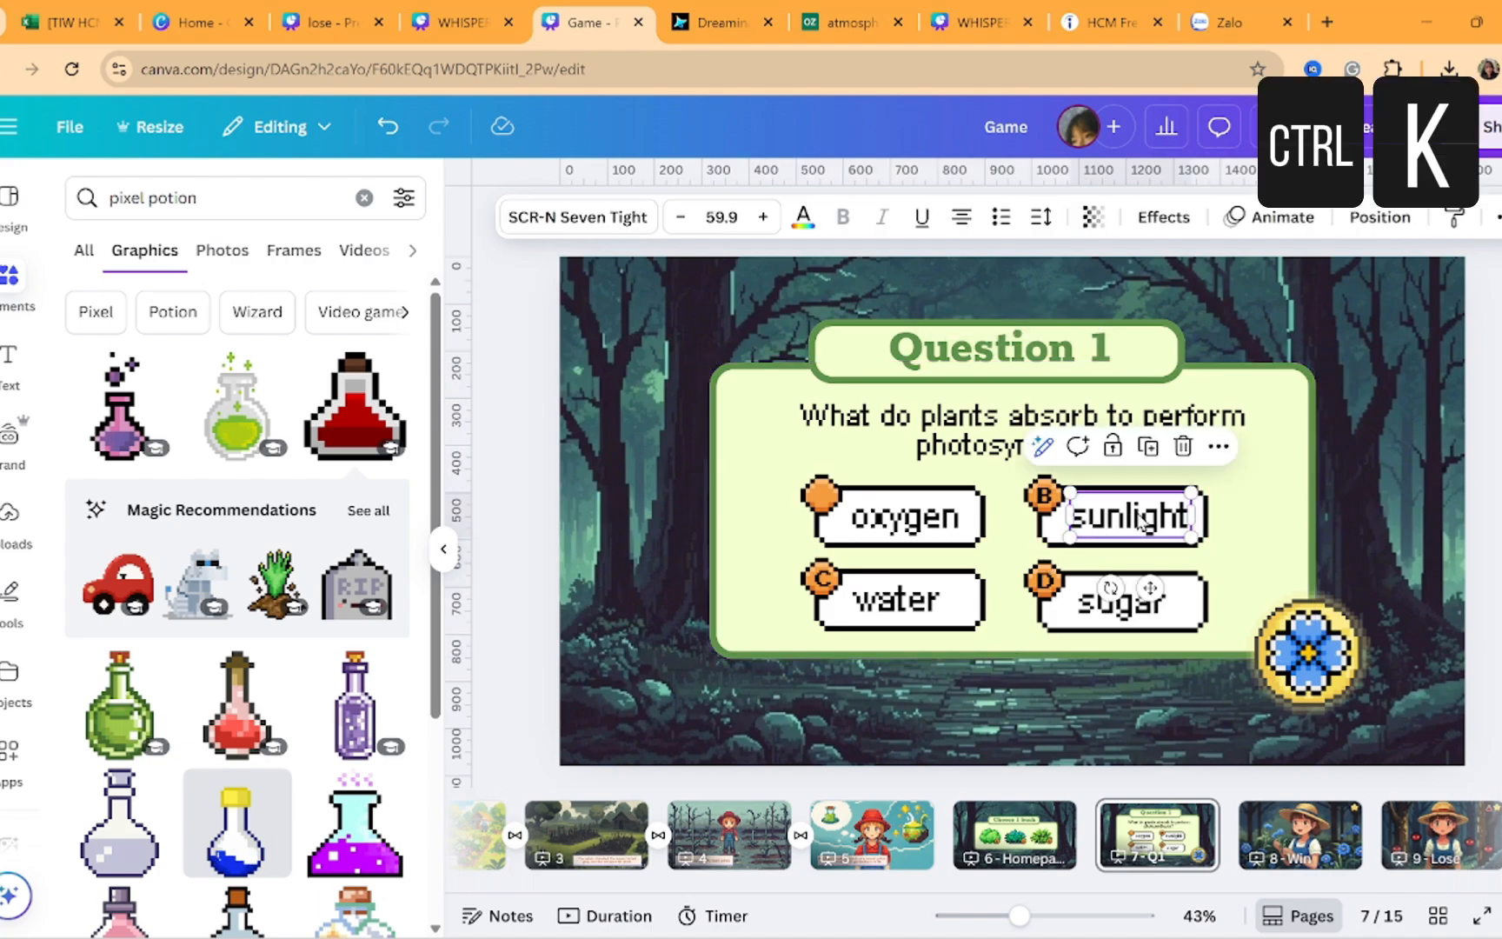
scroll(1338, 761, "down", 1)
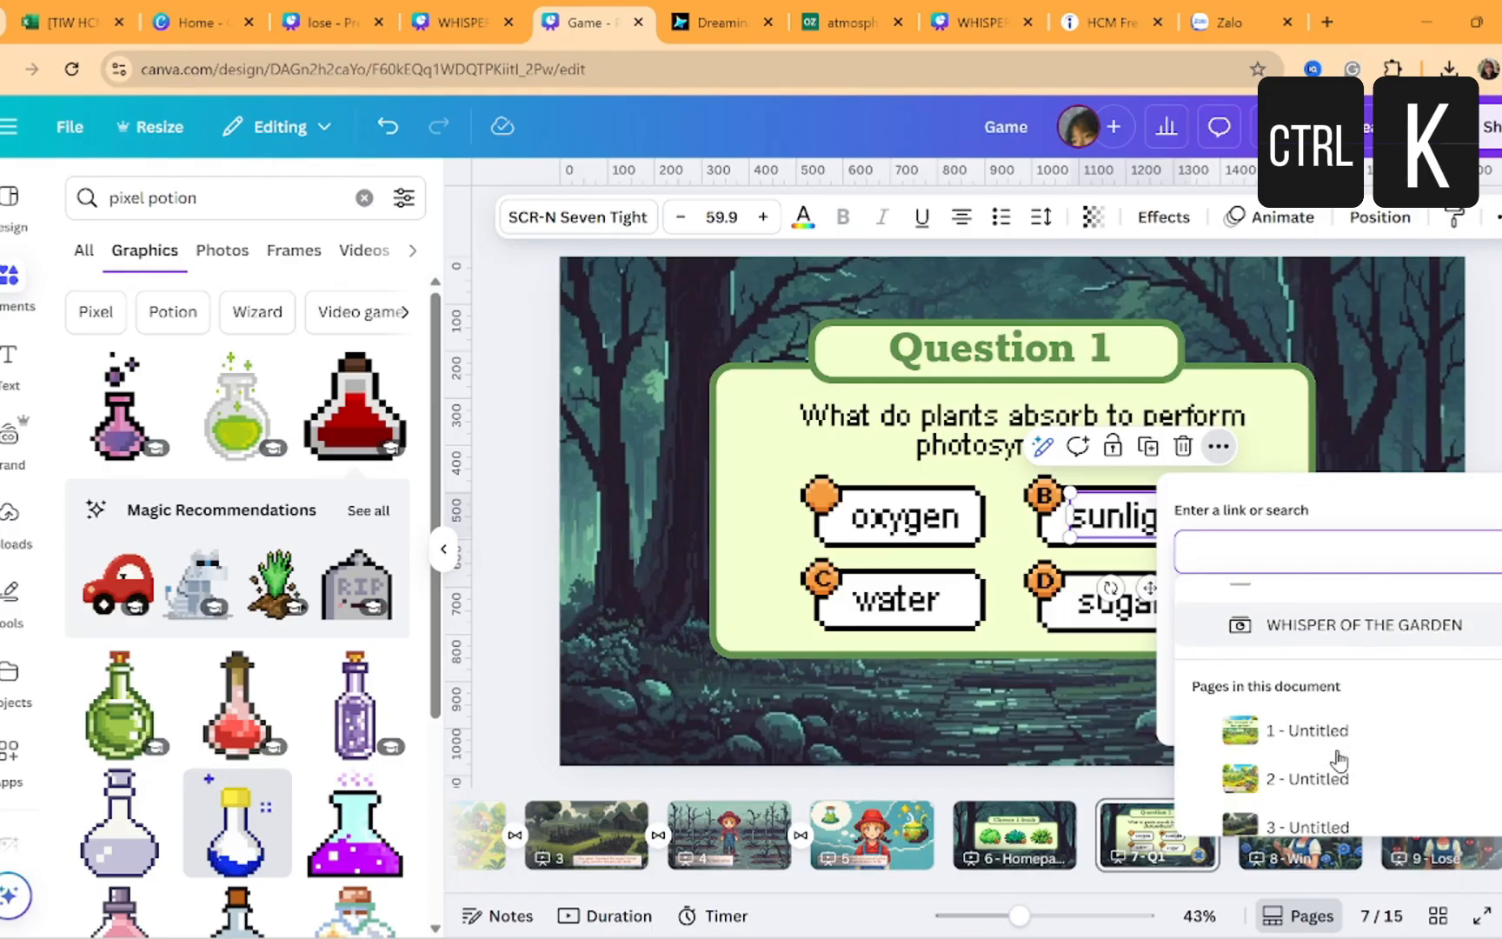
scroll(1339, 760, "down", 2)
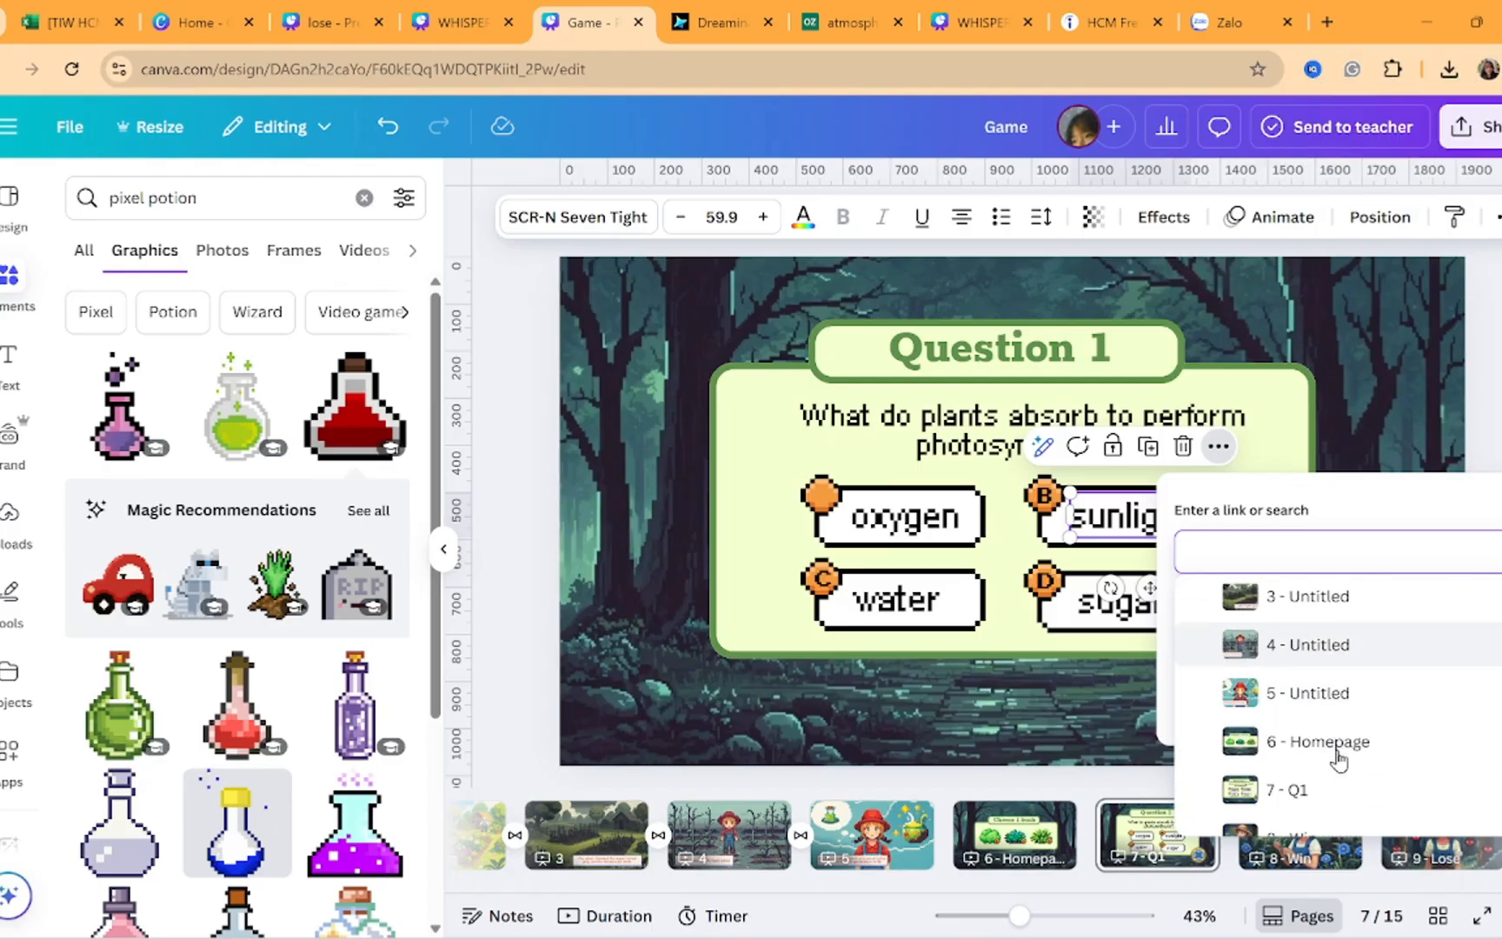
scroll(1338, 762, "down", 1)
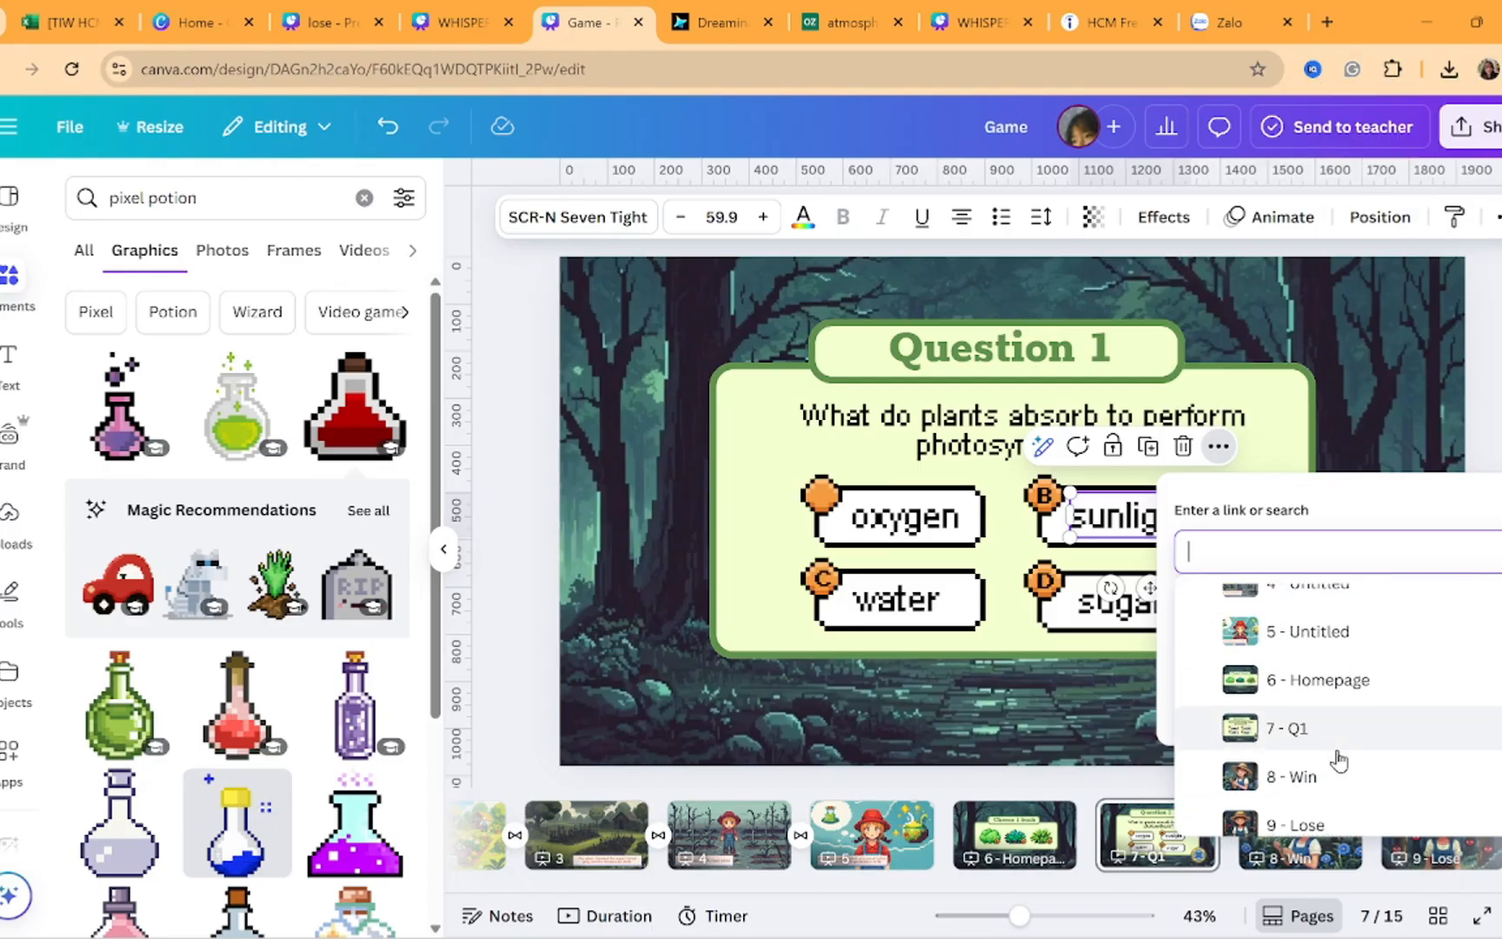
left_click(1345, 789)
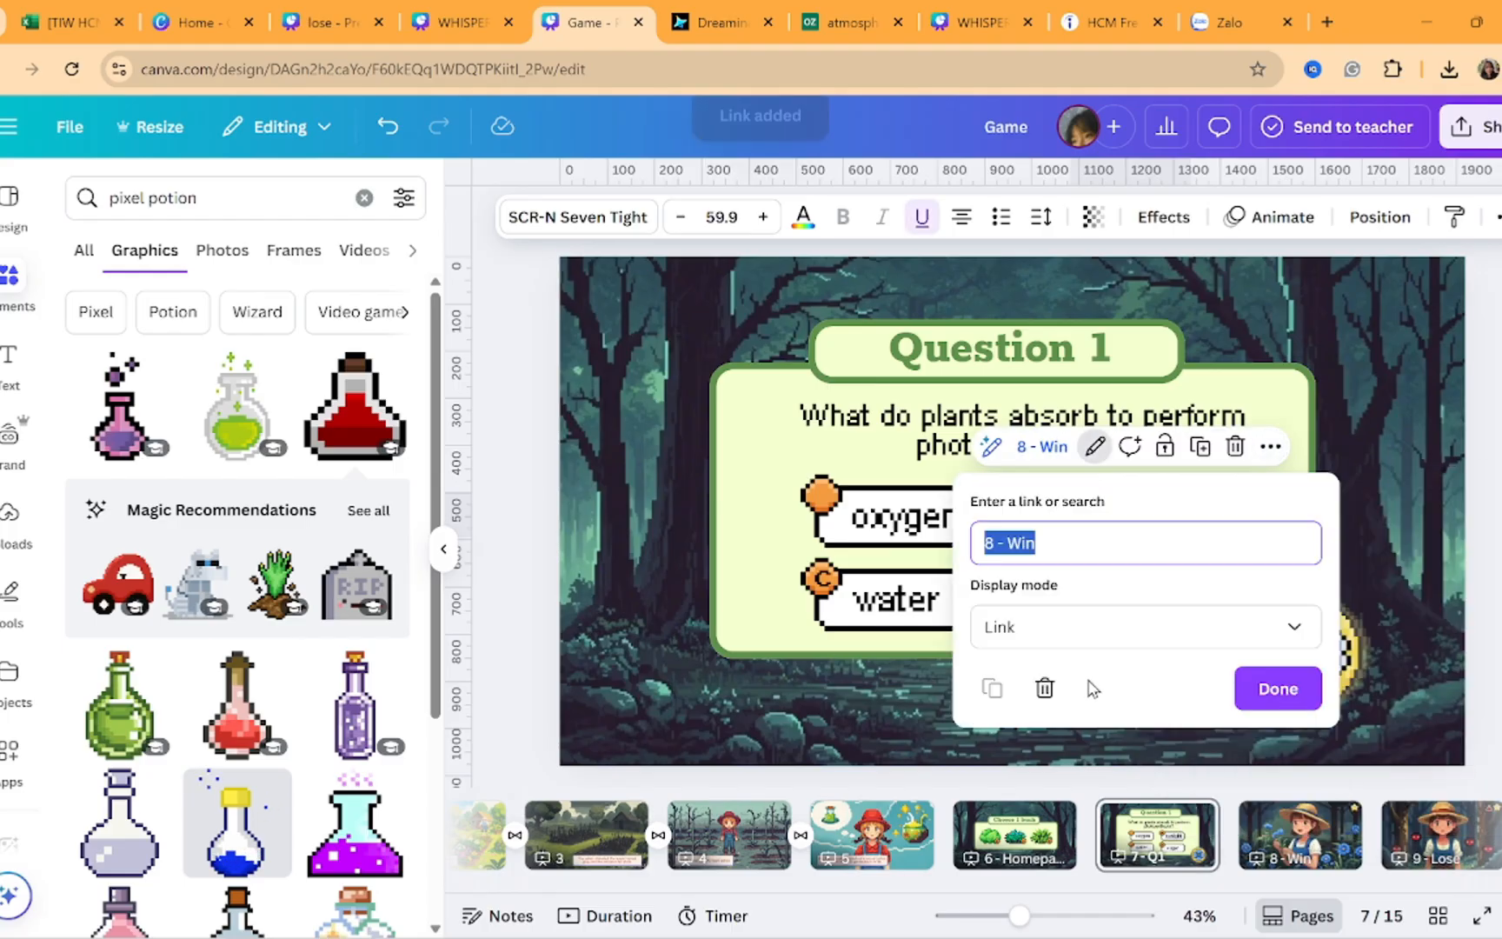
left_click(1293, 683)
left_click(1282, 735)
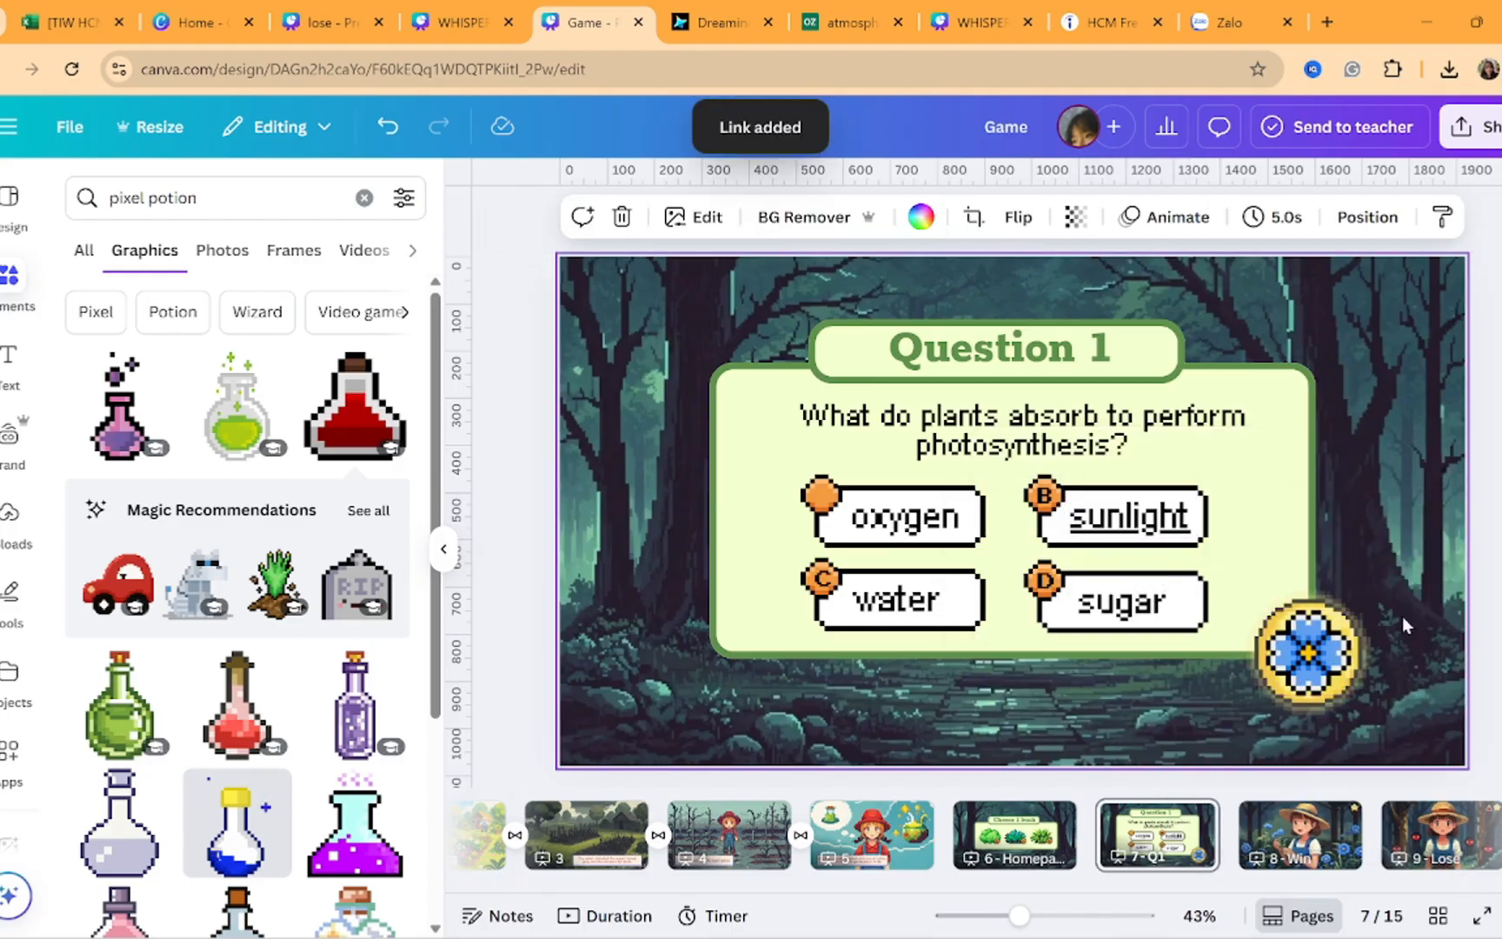